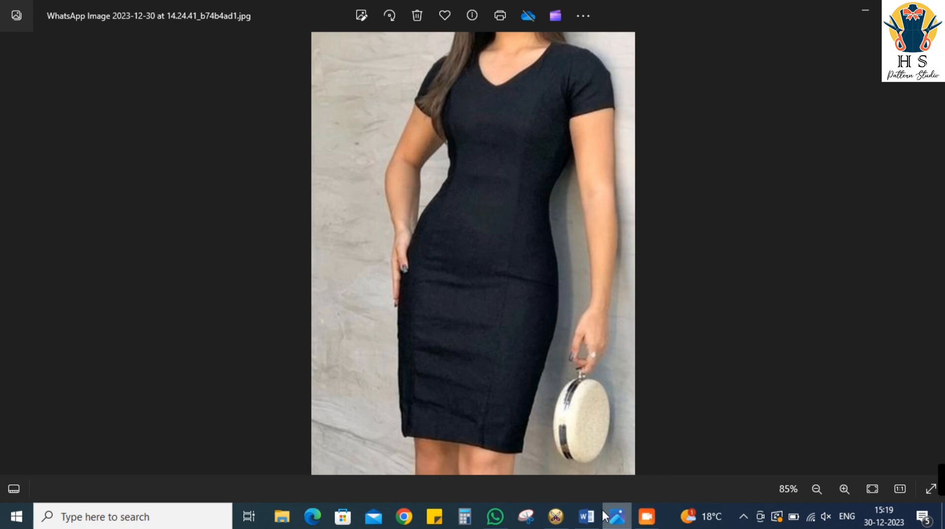
# Switch to Word and review the small-size bodycon dress measurements against the reference dress photo
pyautogui.click(587, 516)
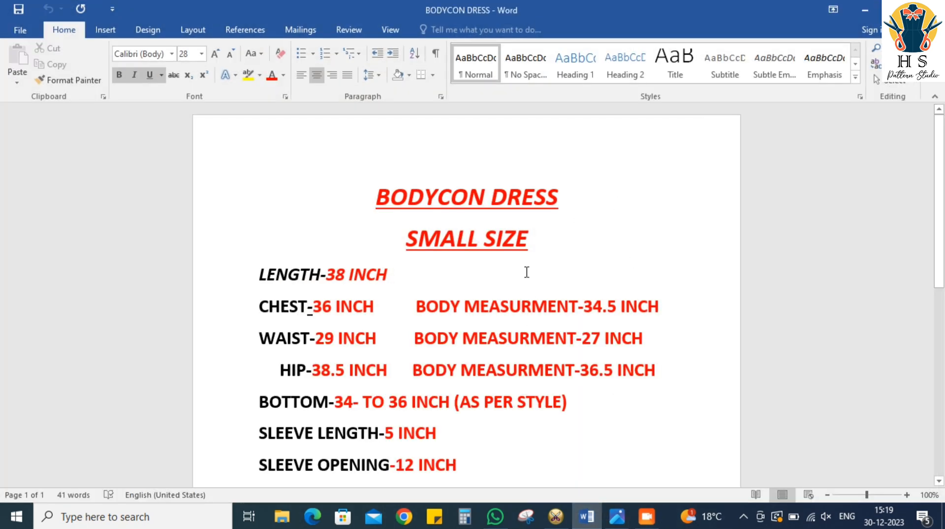
pyautogui.scroll(-1, 526, 272)
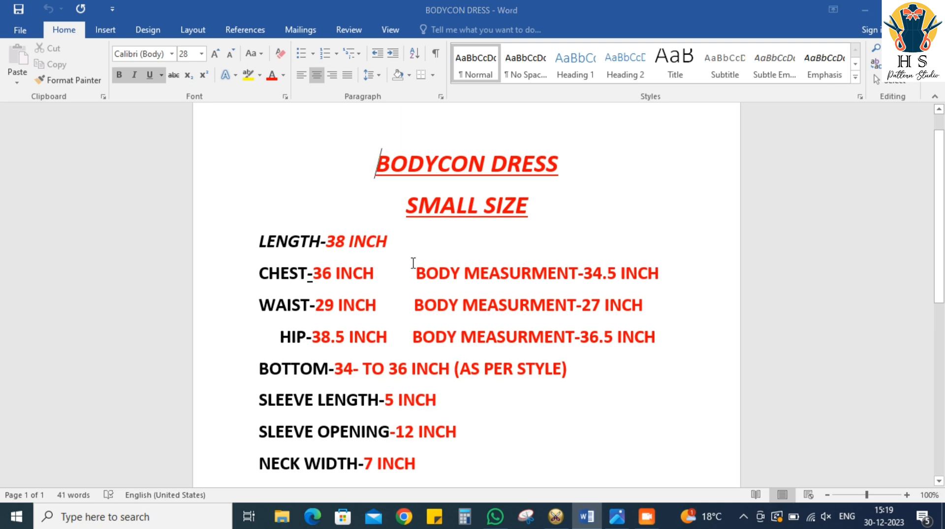
pyautogui.hotkey('alt', 'Tab')
pyautogui.scroll(-1, 524, 361)
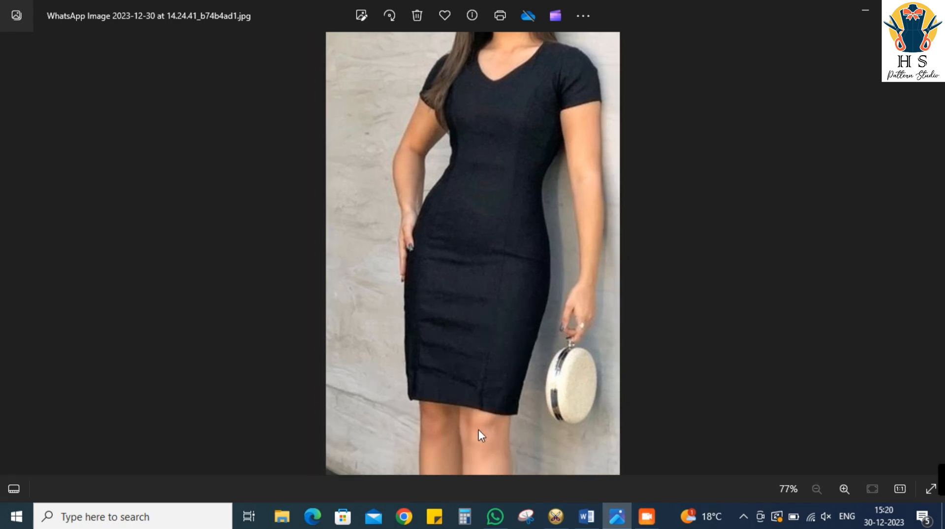
pyautogui.hotkey('alt', 'Tab')
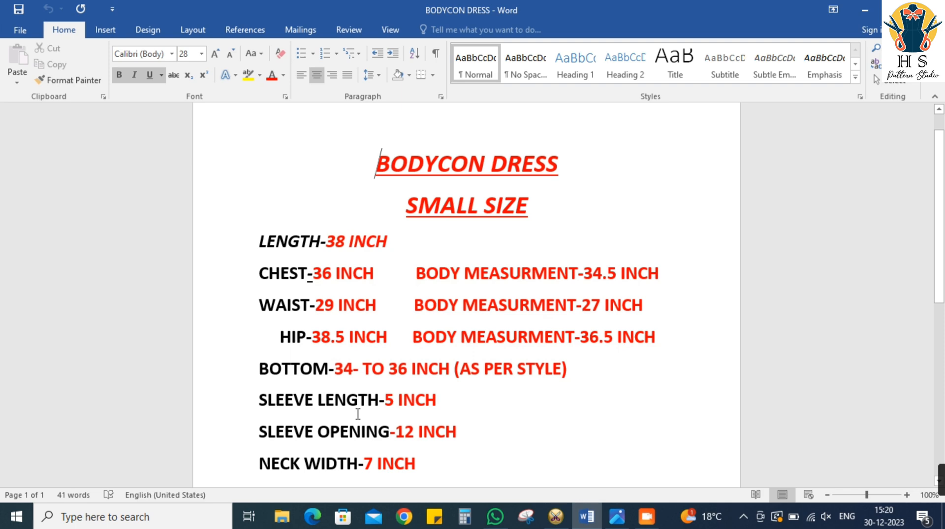
pyautogui.scroll(-2, 355, 414)
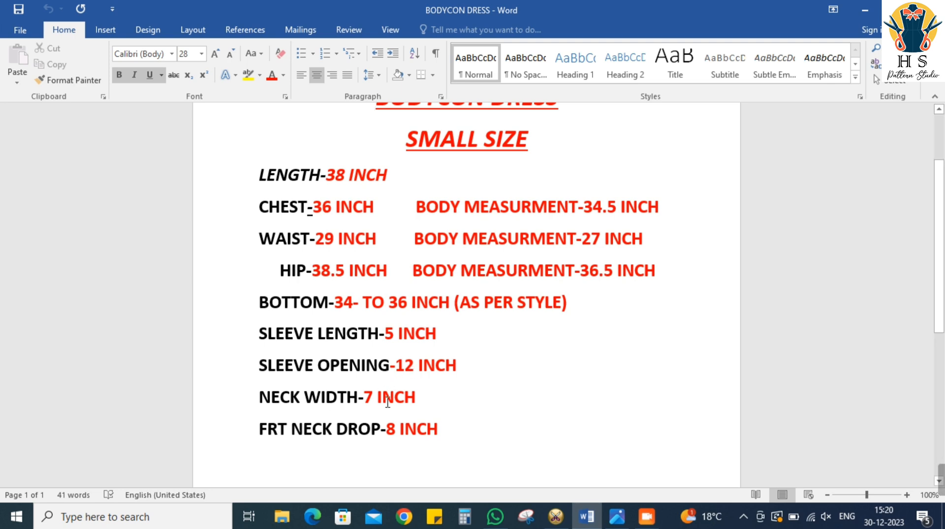
pyautogui.hotkey('alt', 'Tab')
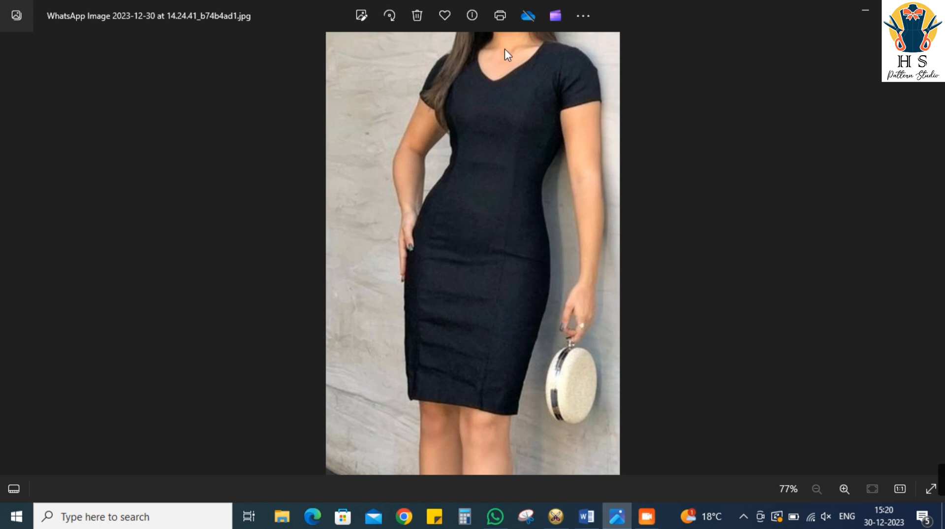
pyautogui.hotkey('alt', 'Tab')
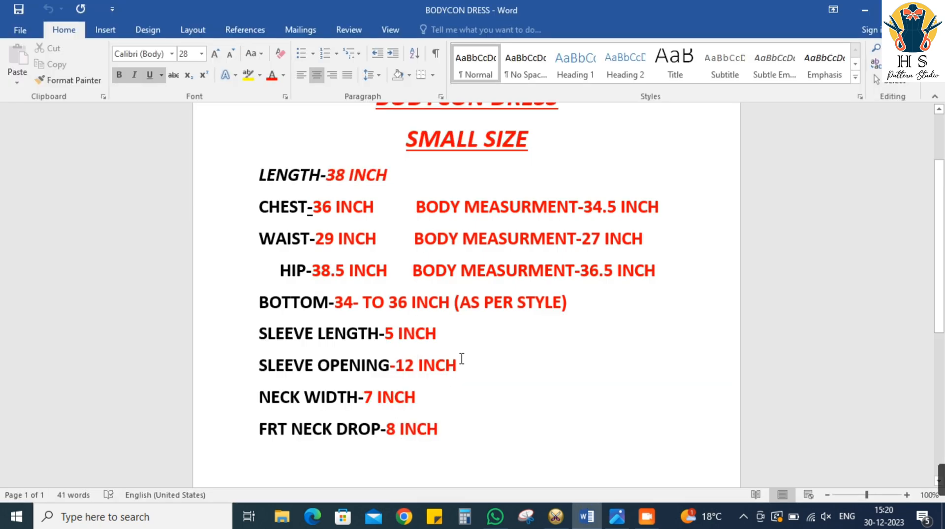
pyautogui.scroll(2, 462, 254)
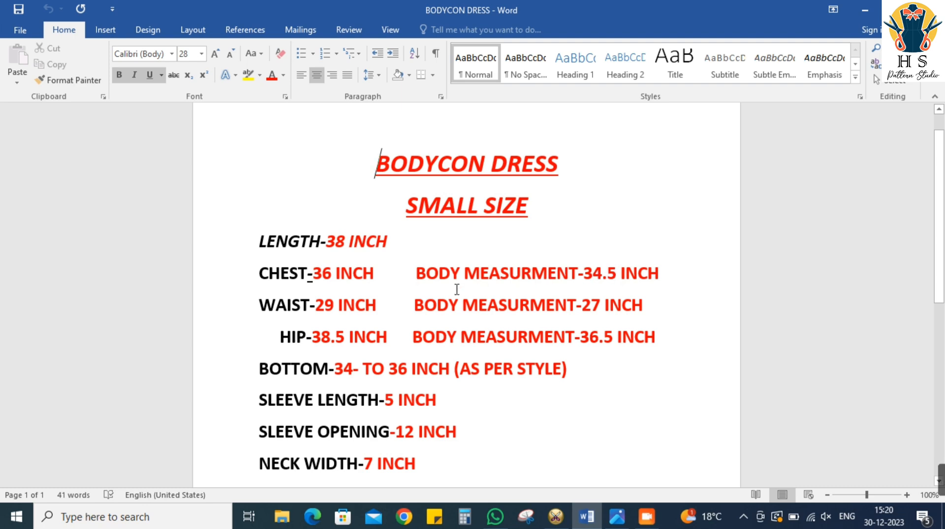
pyautogui.hotkey('alt', 'Tab')
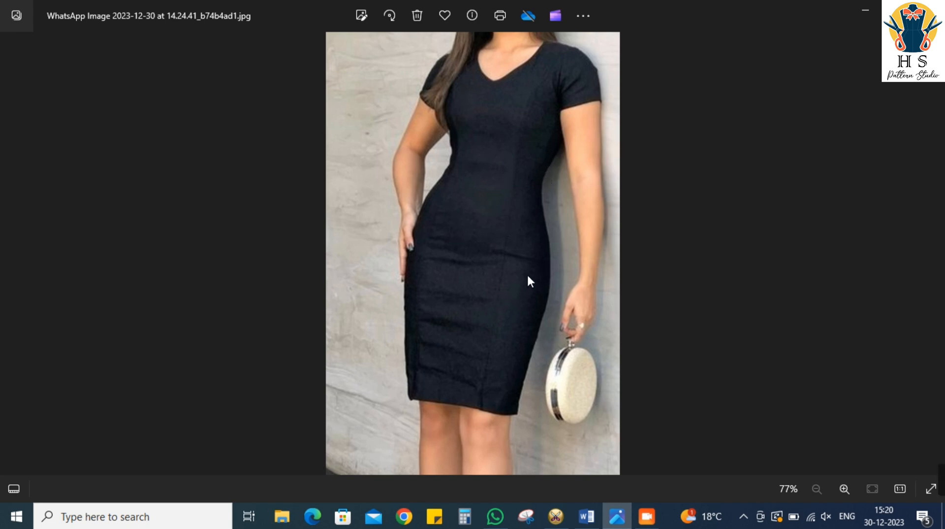
pyautogui.hotkey('alt', 'Tab')
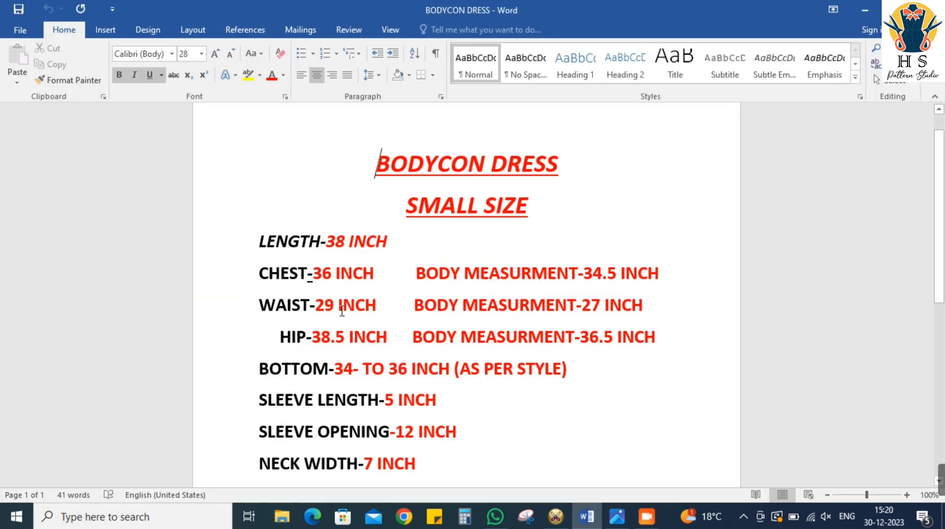
pyautogui.click(591, 305)
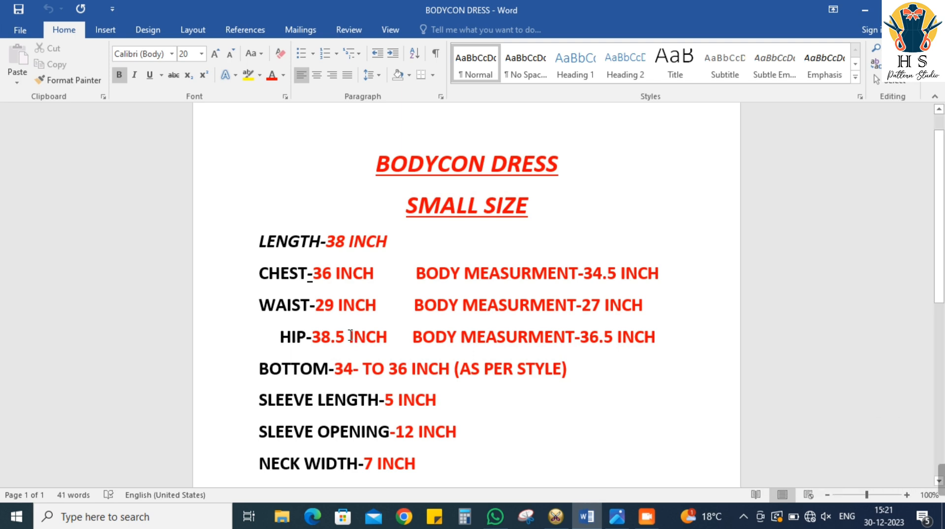
pyautogui.click(646, 517)
pyautogui.click(645, 518)
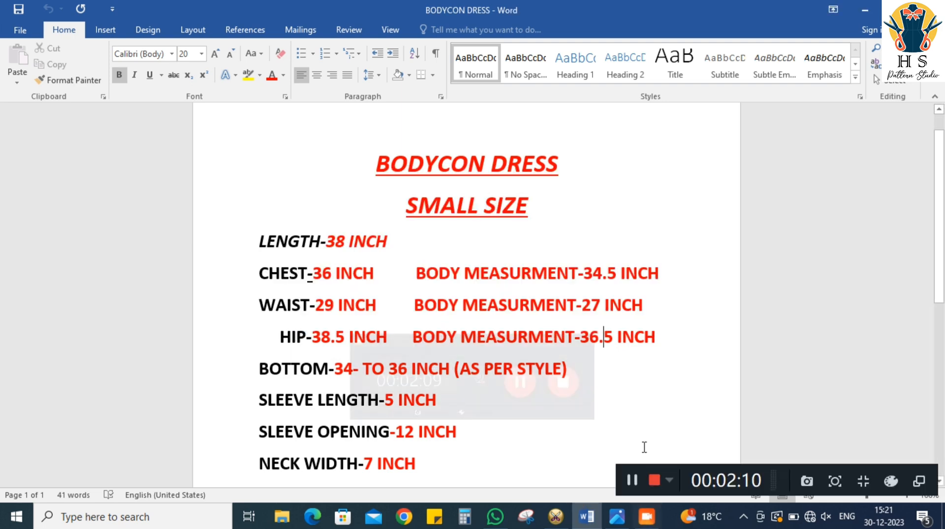
pyautogui.click(638, 481)
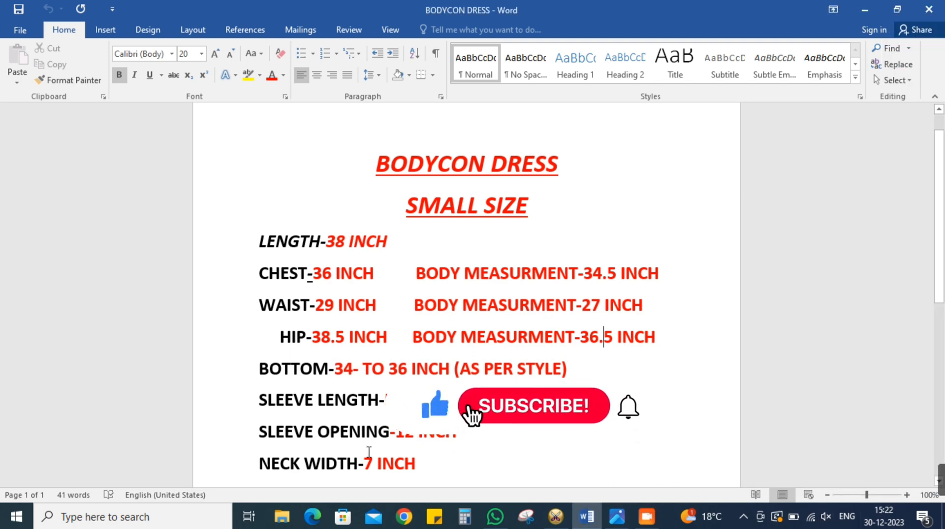
# Check the measurement sheet down to the front neck drop and compare it with the dress photo again
pyautogui.scroll(-2, 354, 430)
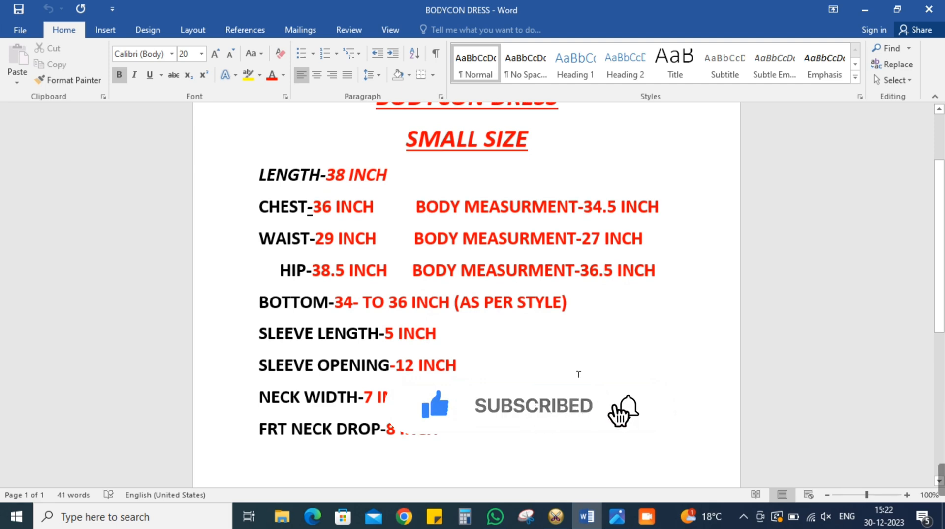
pyautogui.click(607, 518)
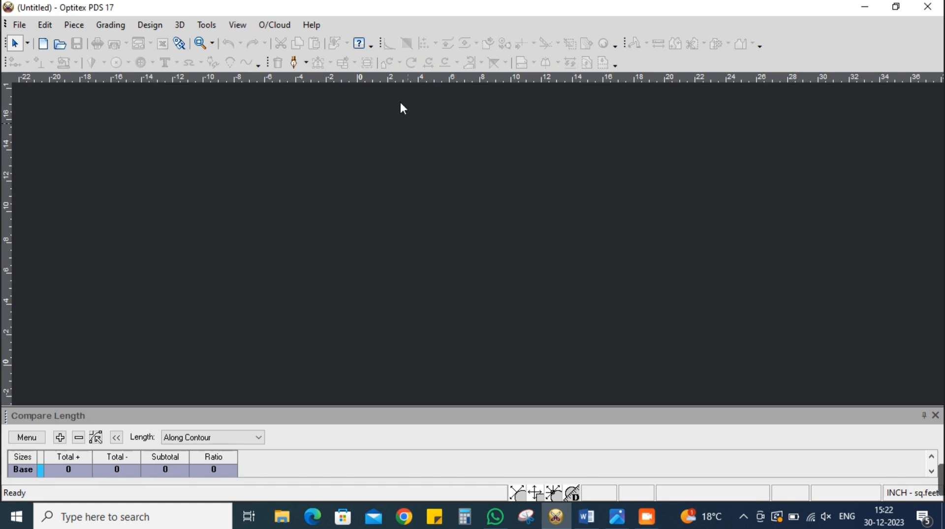
pyautogui.click(617, 517)
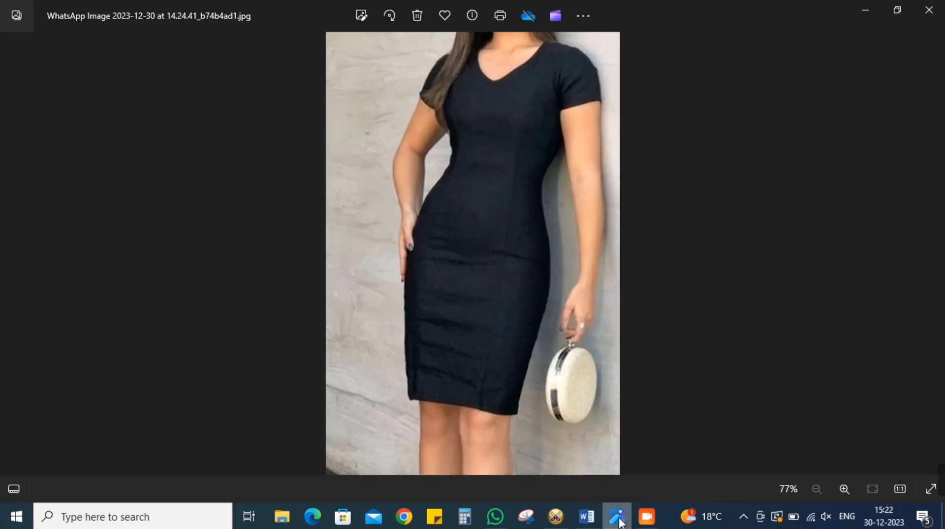
pyautogui.click(598, 520)
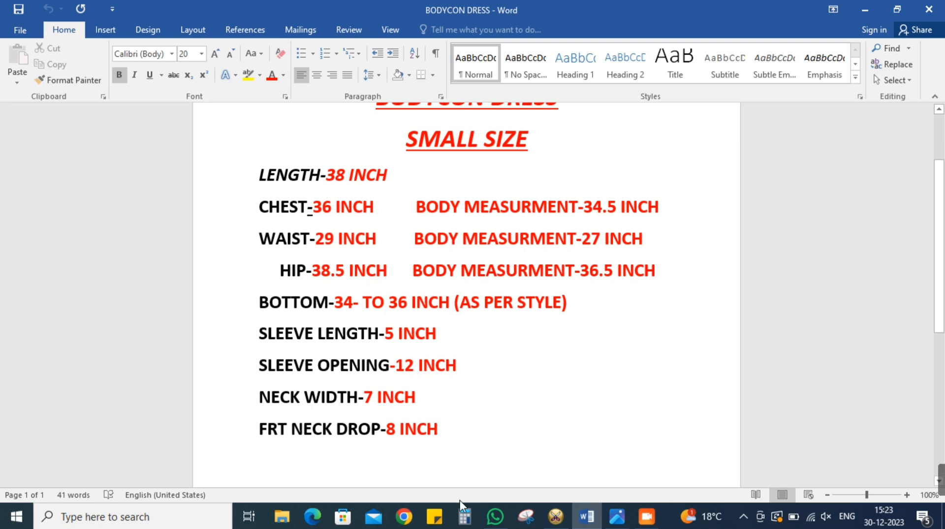
# Switch to Calculator and divide 35 by 4 to get a quarter-width for the back panel
pyautogui.click(463, 524)
pyautogui.write('35/4')
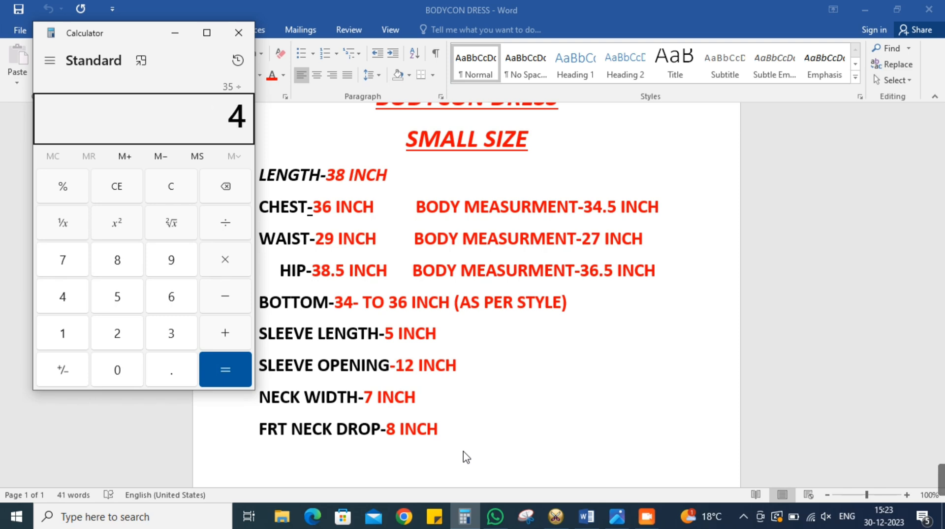
pyautogui.press('Return')
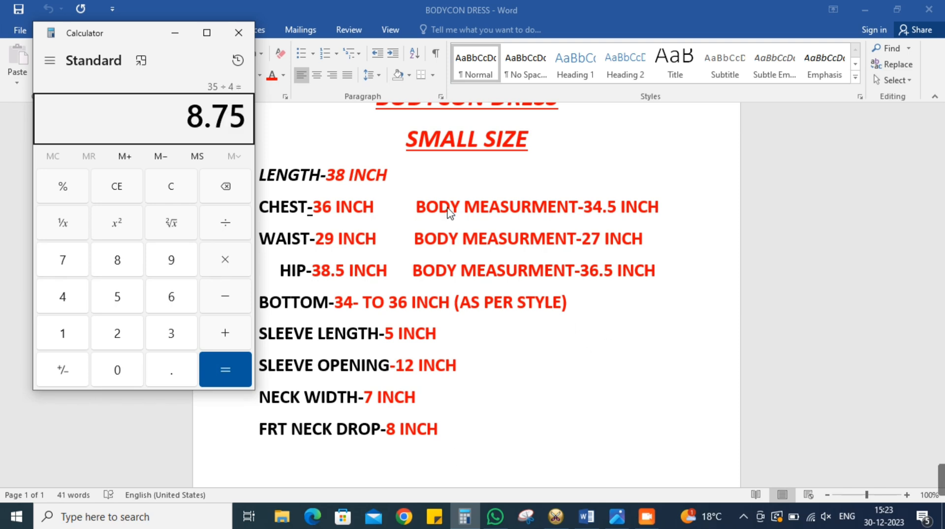
# Switch to Optitex PDS, create a rectangular piece named BACK, 37 inches long and 8.75 inches wide, and shift it slightly in the workspace
pyautogui.click(572, 510)
pyautogui.click(556, 517)
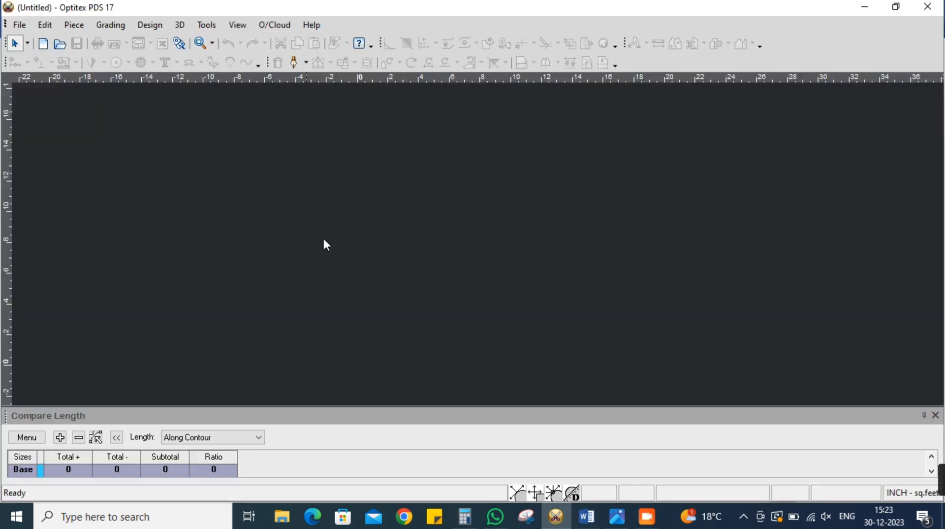
pyautogui.rightClick(461, 129)
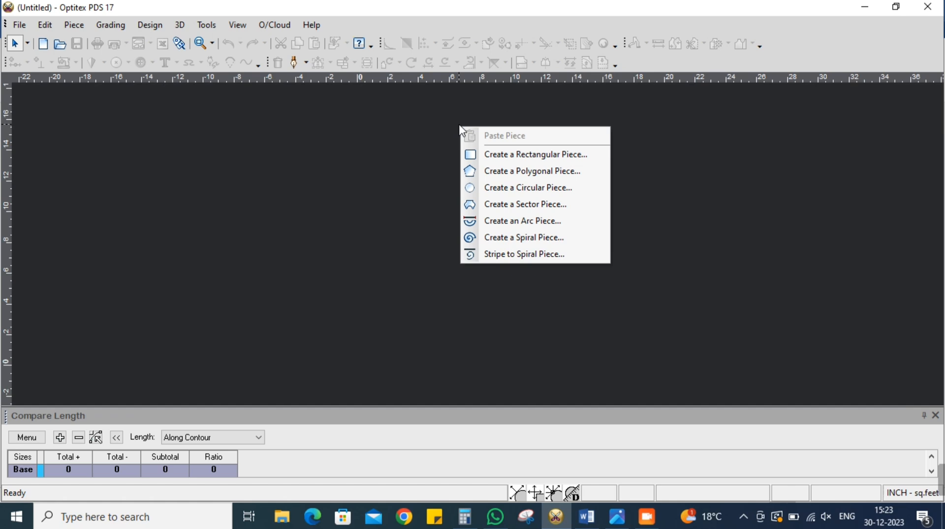
pyautogui.click(515, 154)
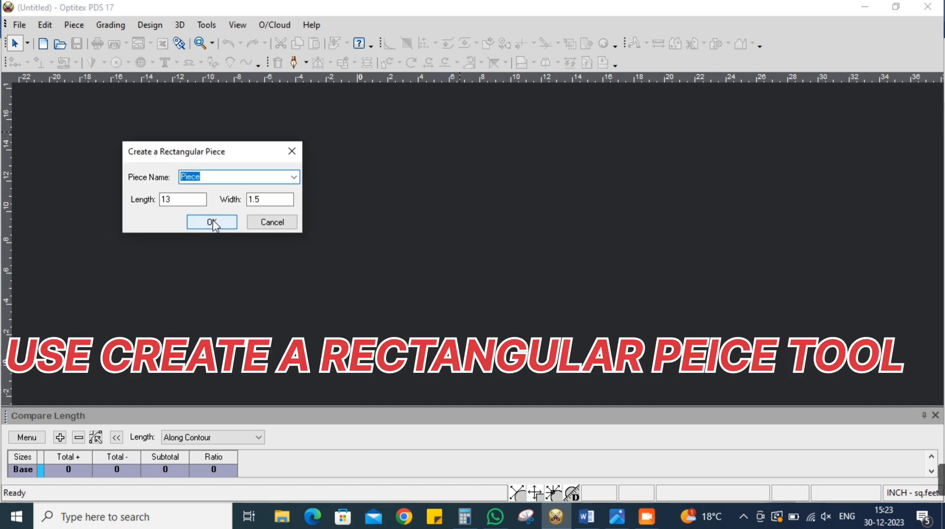
pyautogui.write('BACK')
pyautogui.press('Tab')
pyautogui.write('37')
pyautogui.press('Tab')
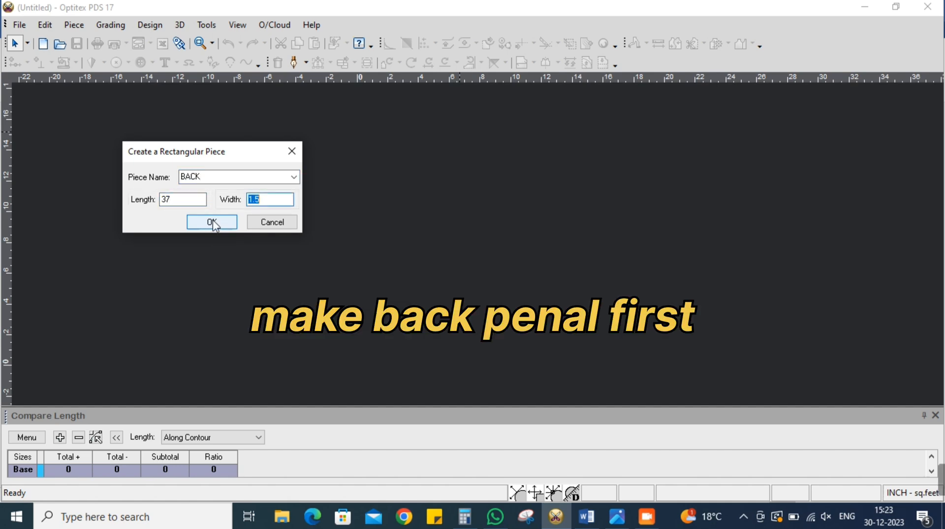
pyautogui.write('8.')
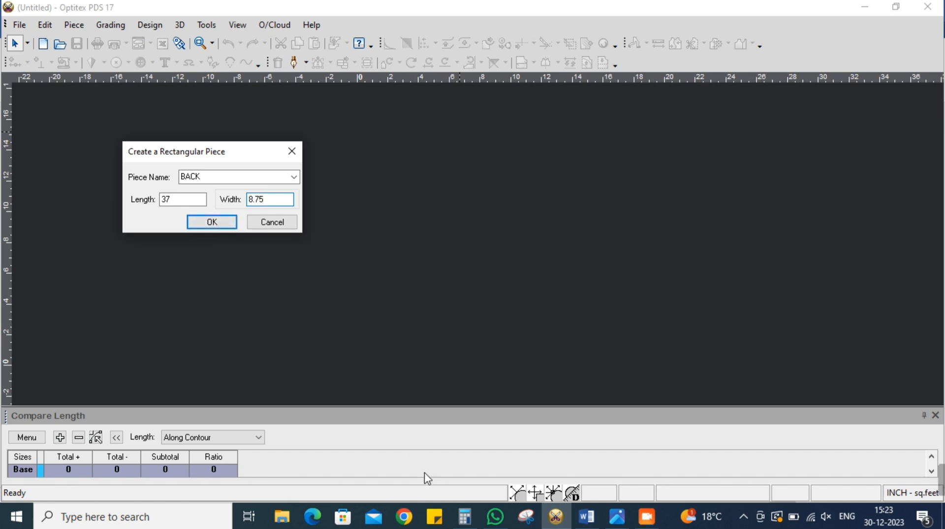
pyautogui.click(465, 515)
pyautogui.click(469, 512)
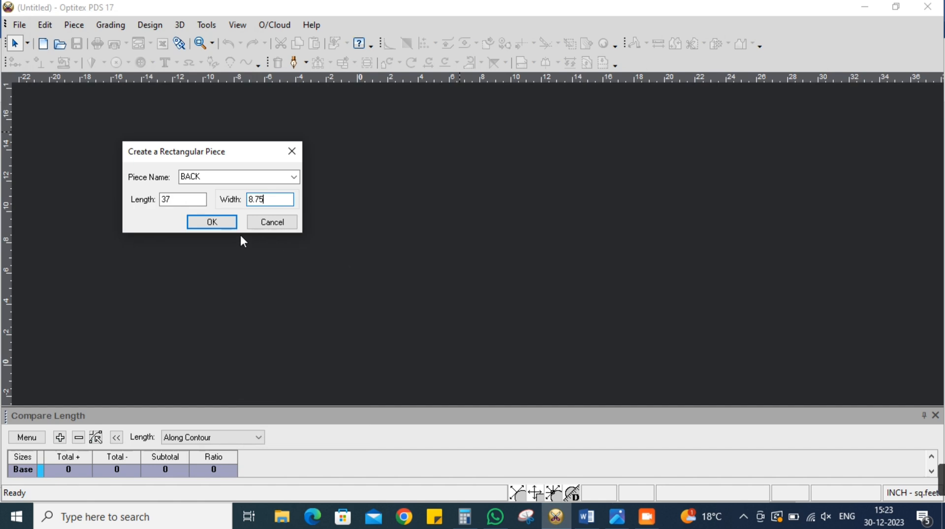
pyautogui.click(214, 225)
pyautogui.scroll(-3, 454, 270)
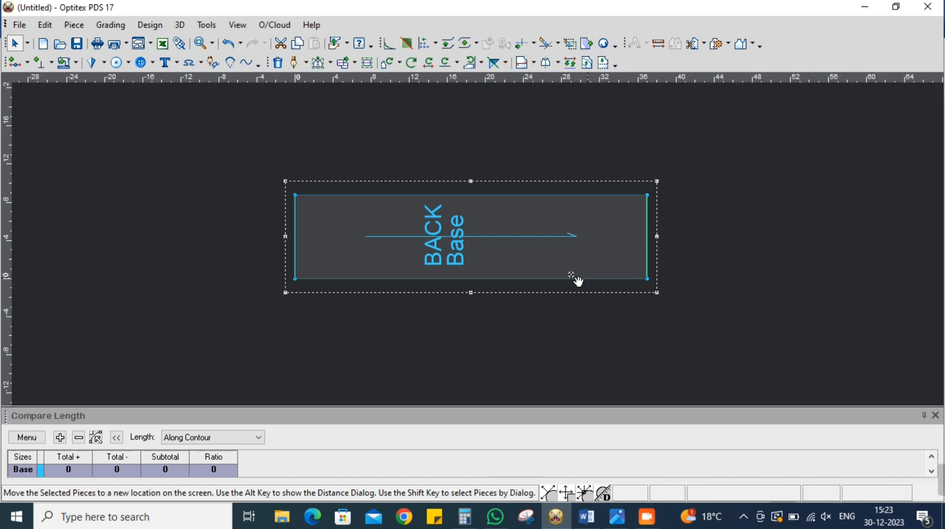
pyautogui.moveTo(597, 280); pyautogui.dragTo(575, 272)
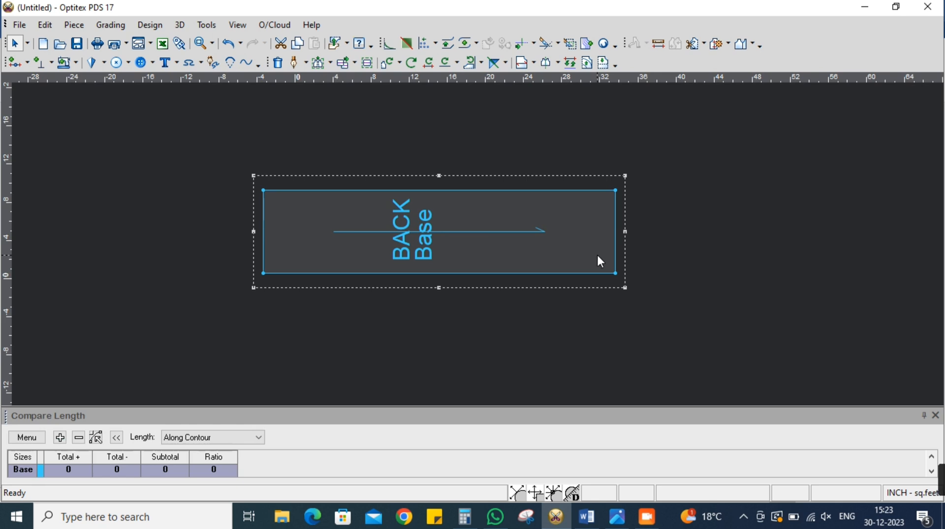
# Add a grade point on the BACK piece's lower long edge, 1.5 inches from its right-hand corner
pyautogui.scroll(2, 479, 246)
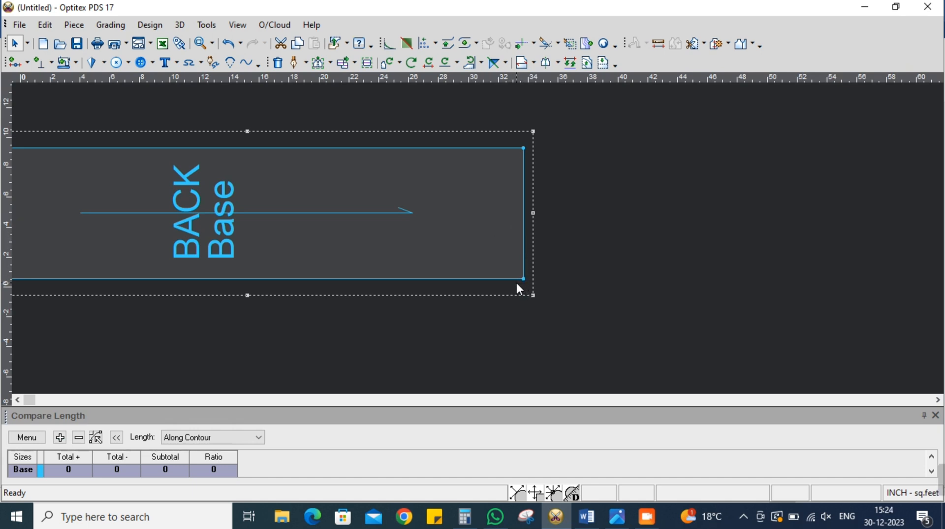
pyautogui.click(16, 63)
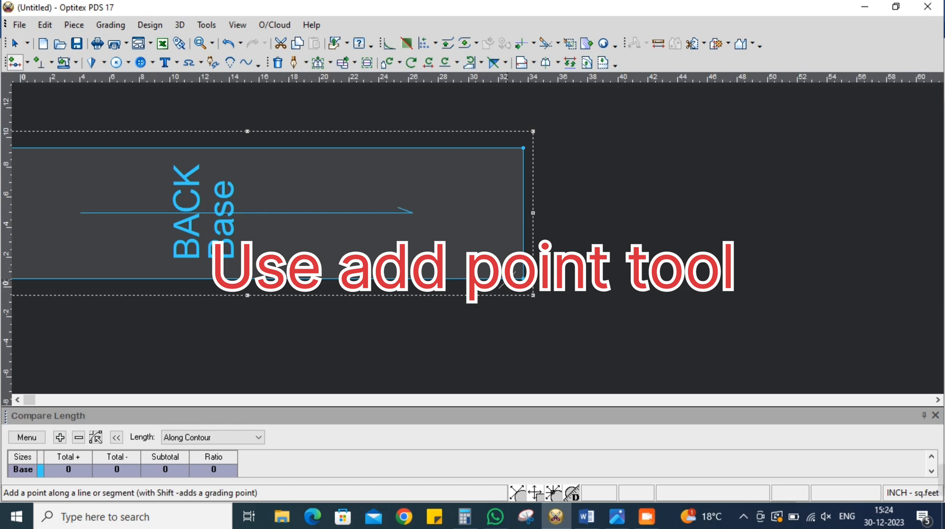
pyautogui.click(521, 269)
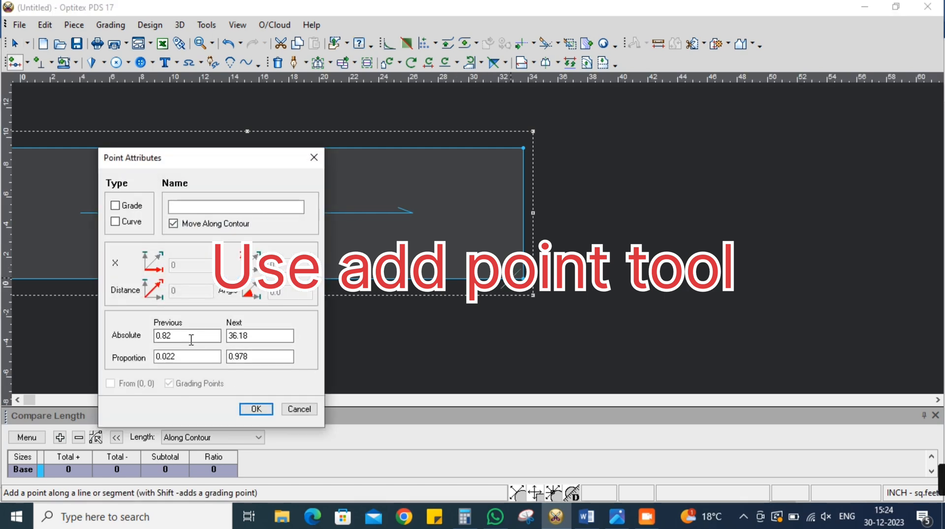
pyautogui.write('15')
pyautogui.moveTo(182, 339); pyautogui.dragTo(149, 345)
pyautogui.write('1.5')
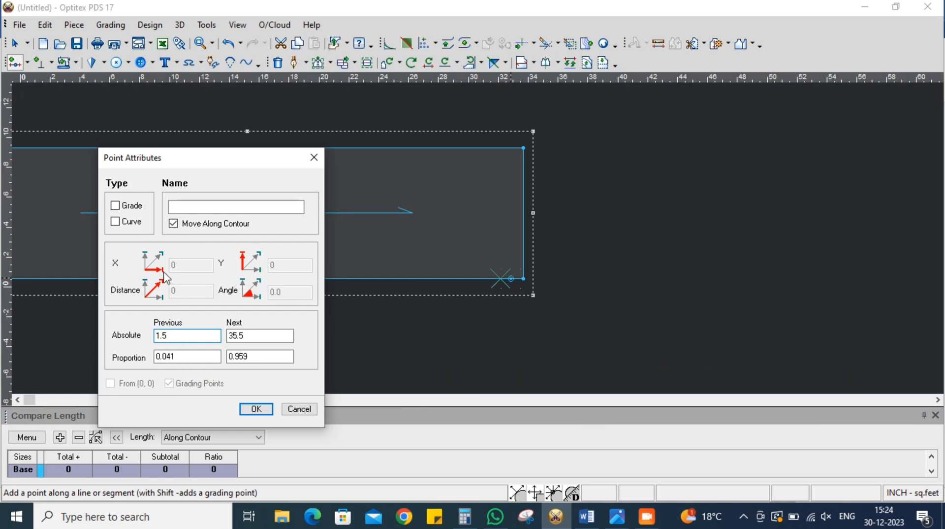
pyautogui.click(138, 208)
pyautogui.click(255, 409)
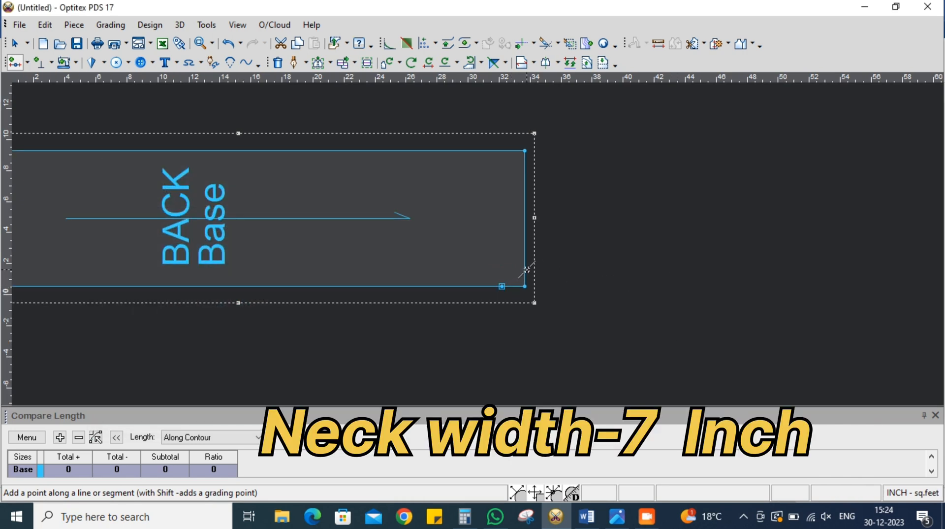
# Add a grade point for the neck width on the BACK piece's right short edge, 3.5 inches from the lower corner
pyautogui.click(525, 270)
pyautogui.doubleClick(252, 337)
pyautogui.write('3.5')
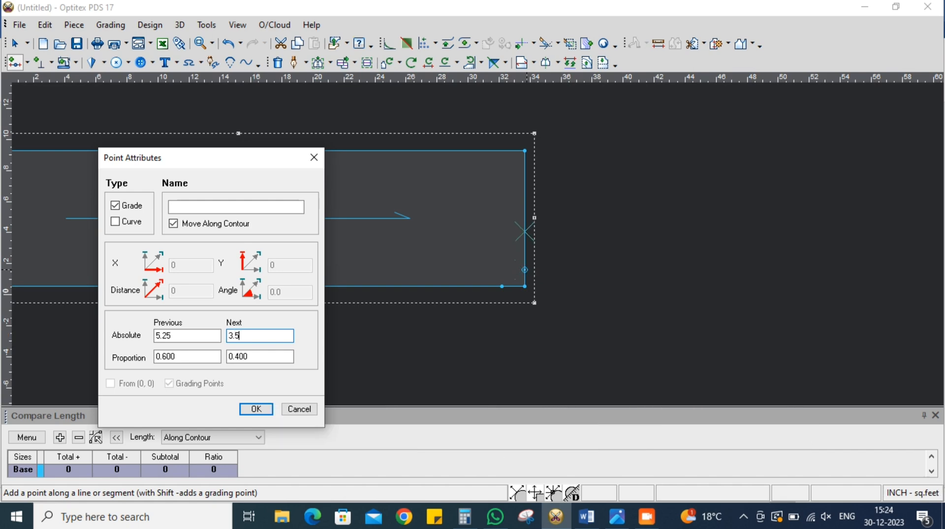
pyautogui.press('Return')
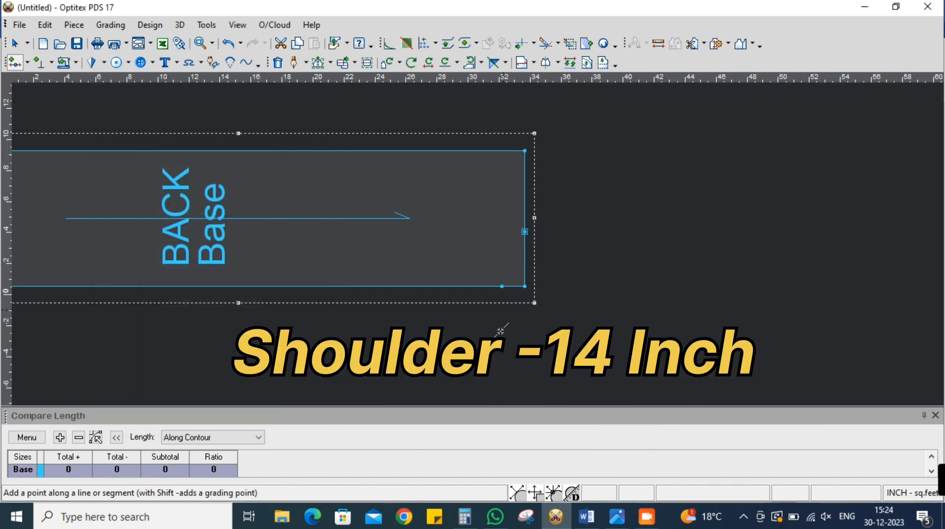
# Add another grade point on the BACK piece's right short edge, 7 inches from the lower corner
pyautogui.click(525, 277)
pyautogui.doubleClick(258, 336)
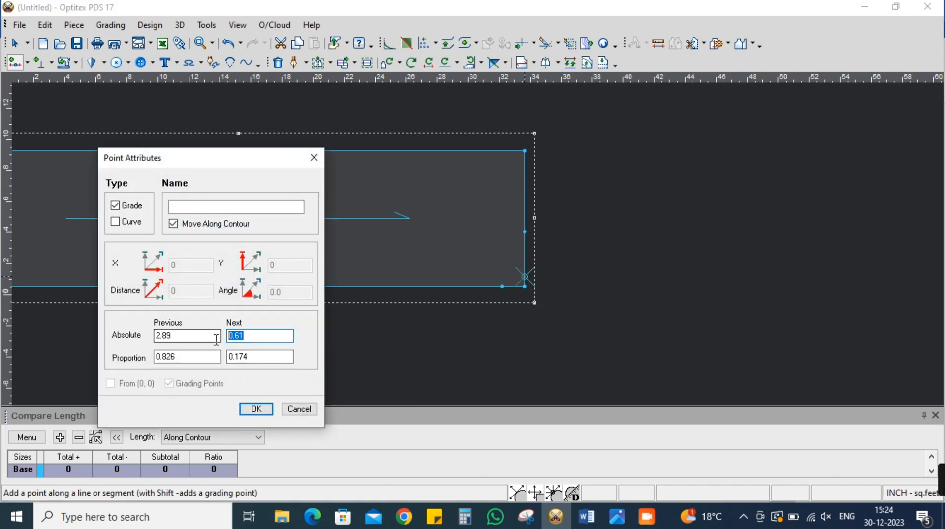
pyautogui.write('7')
pyautogui.press('Return')
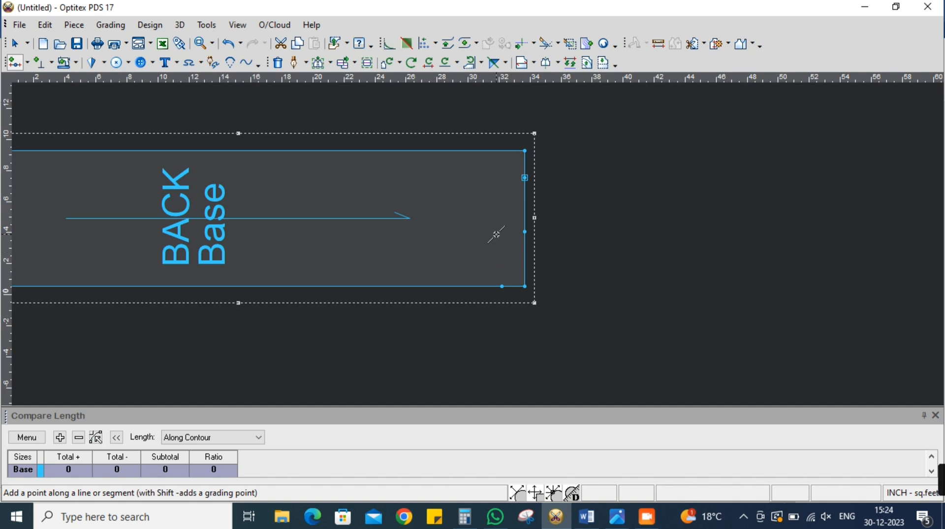
# Add a grade point on the BACK piece's upper long edge, 9 inches from its right-hand corner
pyautogui.click(475, 150)
pyautogui.doubleClick(239, 336)
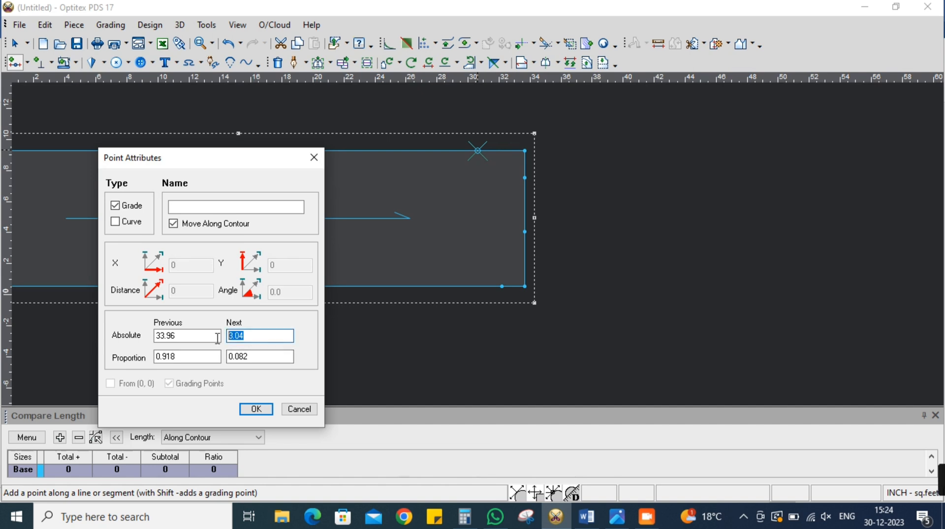
pyautogui.write('9')
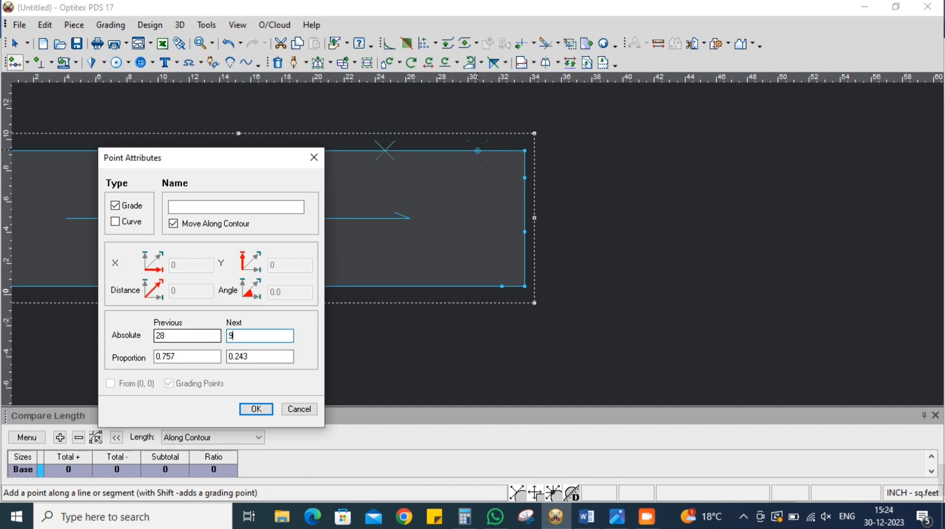
pyautogui.click(257, 410)
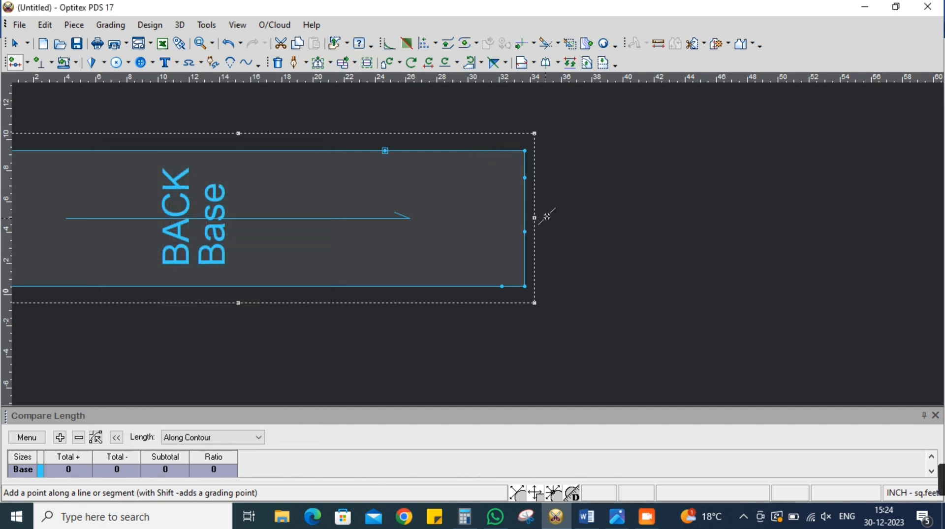
pyautogui.rightClick(589, 151)
pyautogui.click(602, 160)
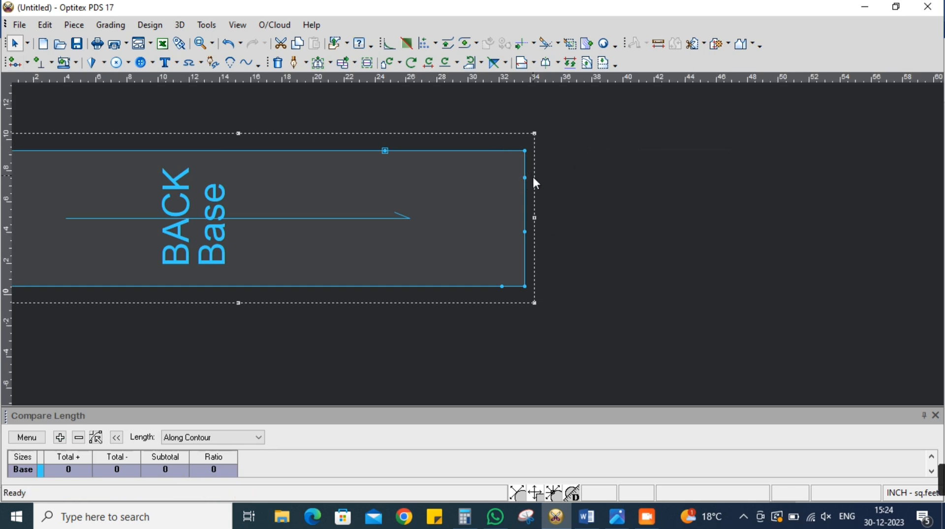
# Place a vertical guide line for the waist, offset -15.5 inches from the BACK piece's right short edge
pyautogui.scroll(-2, 477, 244)
pyautogui.scroll(3, 478, 241)
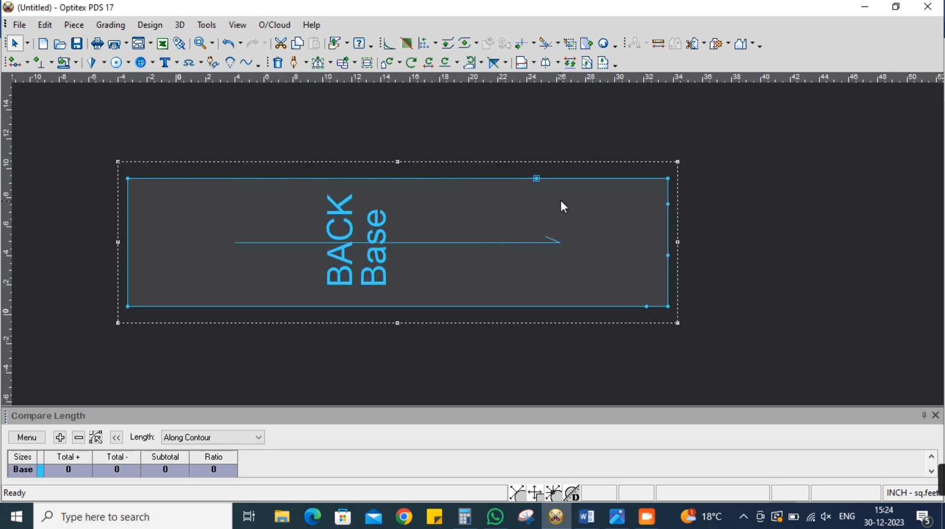
pyautogui.moveTo(15, 225); pyautogui.dragTo(669, 160)
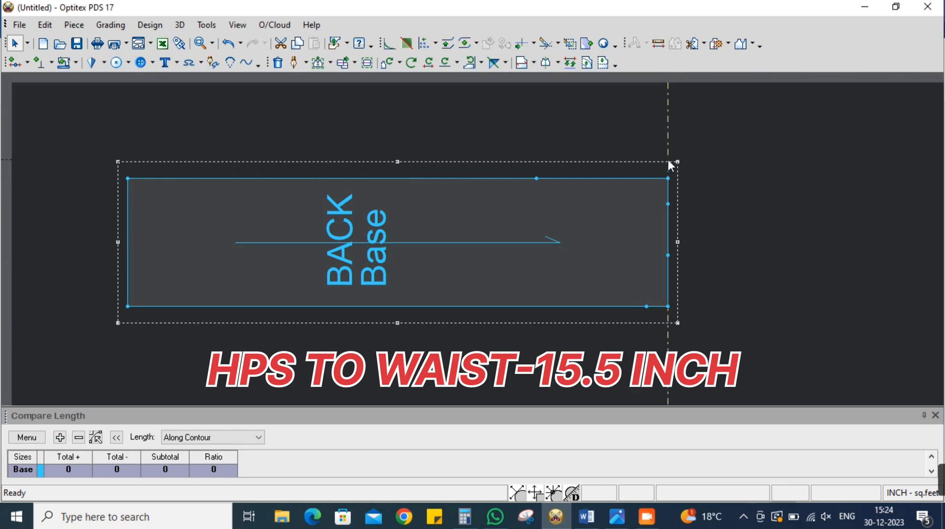
pyautogui.doubleClick(668, 159)
pyautogui.write('-15.5')
pyautogui.press('Return')
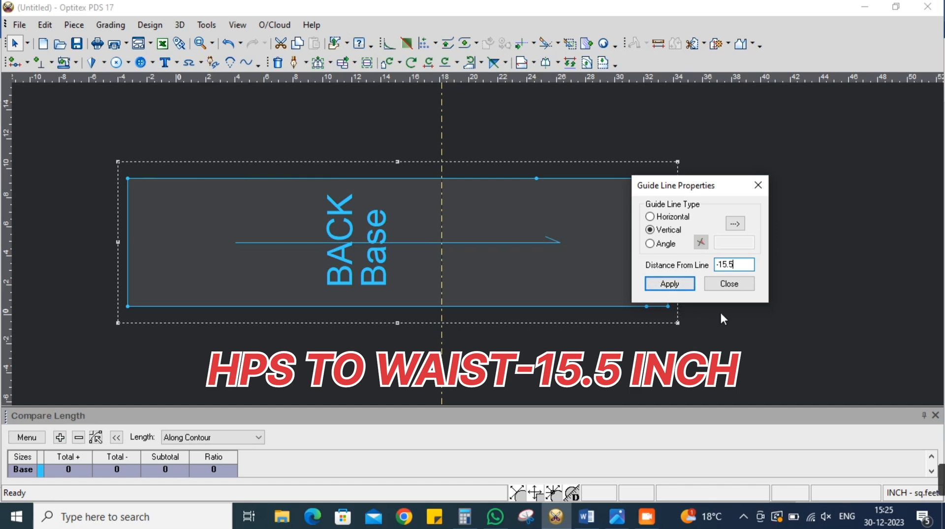
pyautogui.click(730, 284)
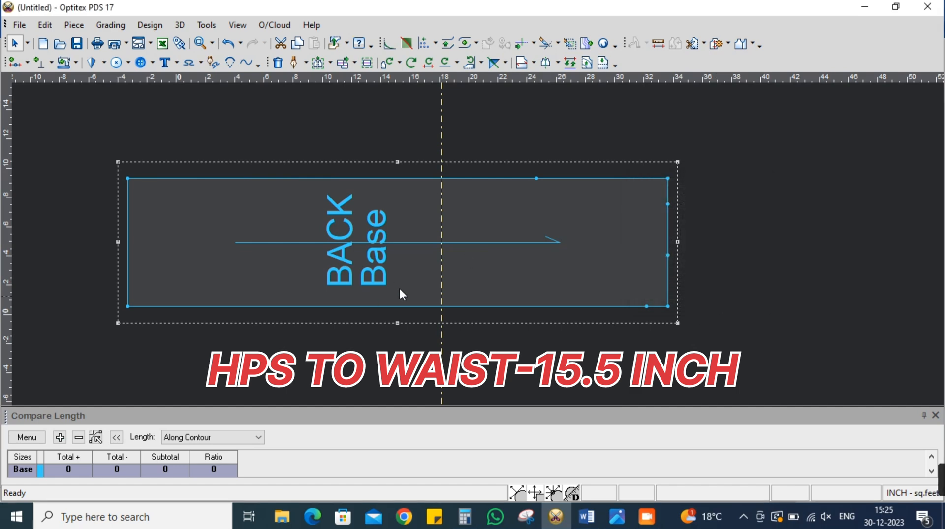
# Draft an internal waist line along the guide line from the upper to the lower long edge, adding contour points at both ends
pyautogui.click(295, 62)
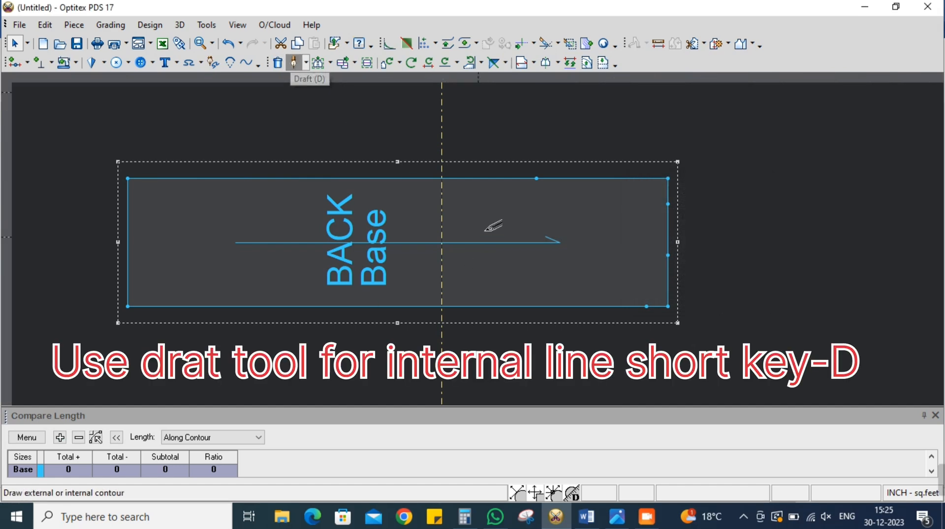
pyautogui.click(442, 178)
pyautogui.click(489, 286)
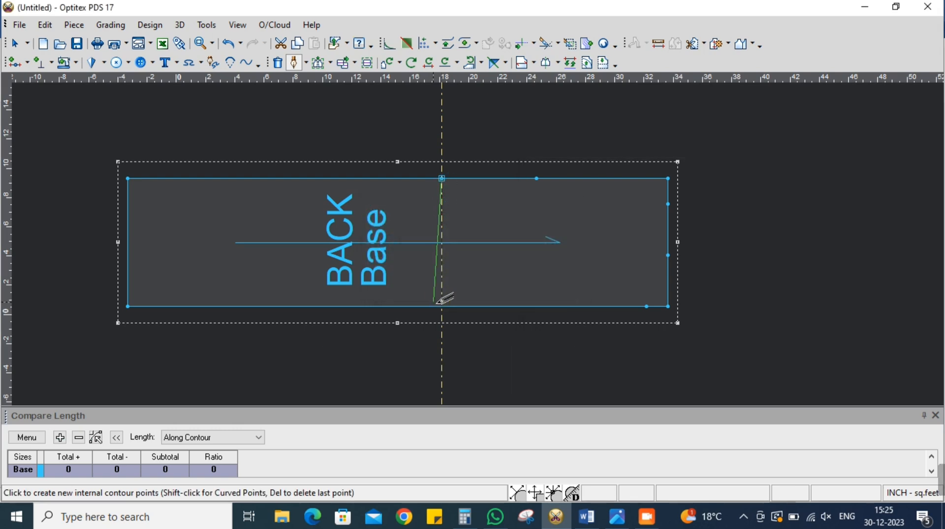
pyautogui.click(442, 306)
pyautogui.click(488, 287)
pyautogui.rightClick(442, 306)
pyautogui.click(480, 74)
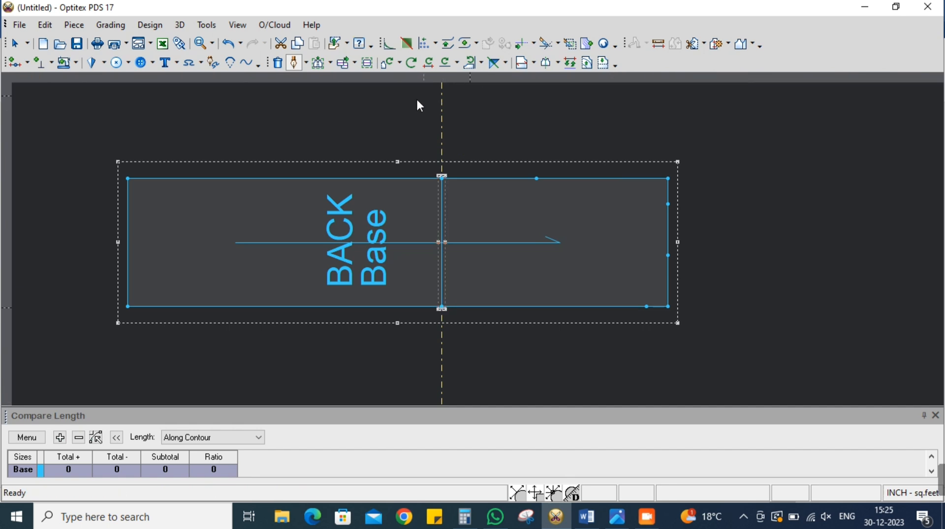
# Draft an internal line from the 9-inch grade point straight across to the lower long edge, adding a contour point there
pyautogui.click(294, 62)
pyautogui.click(540, 177)
pyautogui.click(575, 344)
pyautogui.click(543, 174)
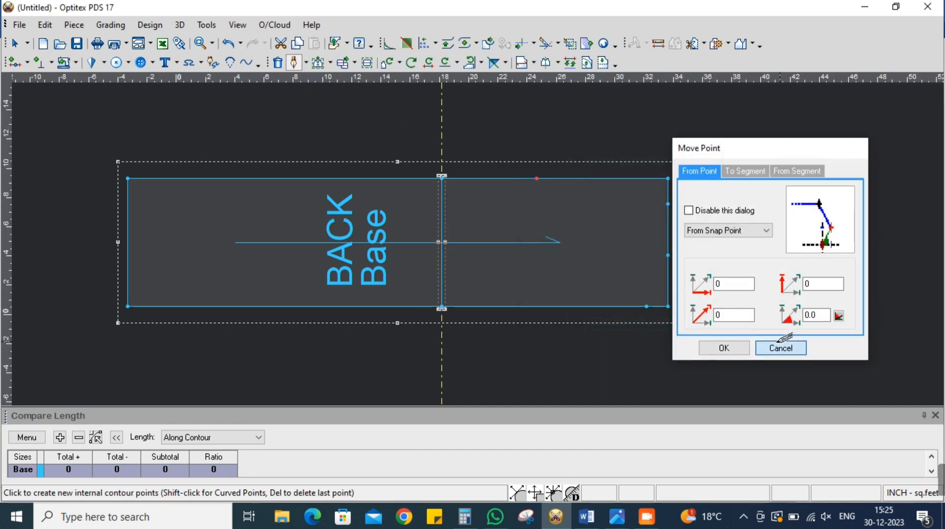
pyautogui.click(780, 347)
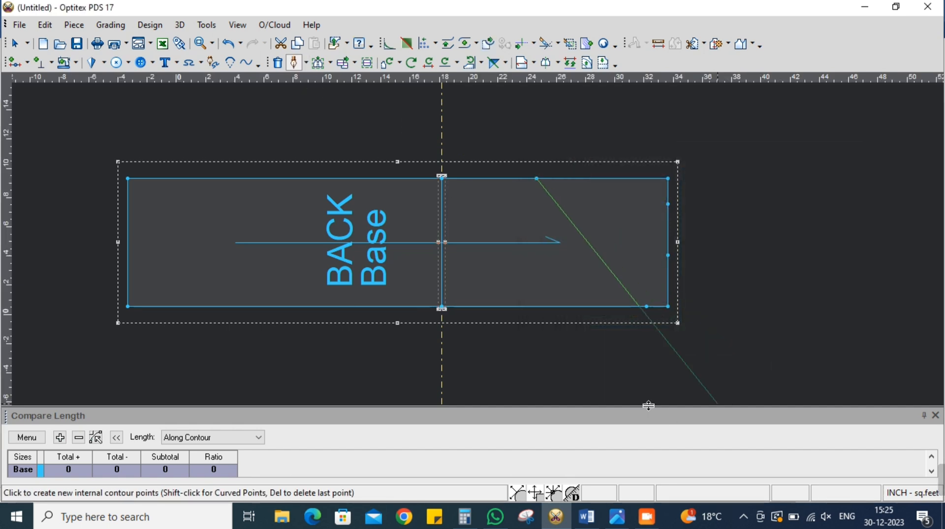
pyautogui.click(538, 305)
pyautogui.click(721, 349)
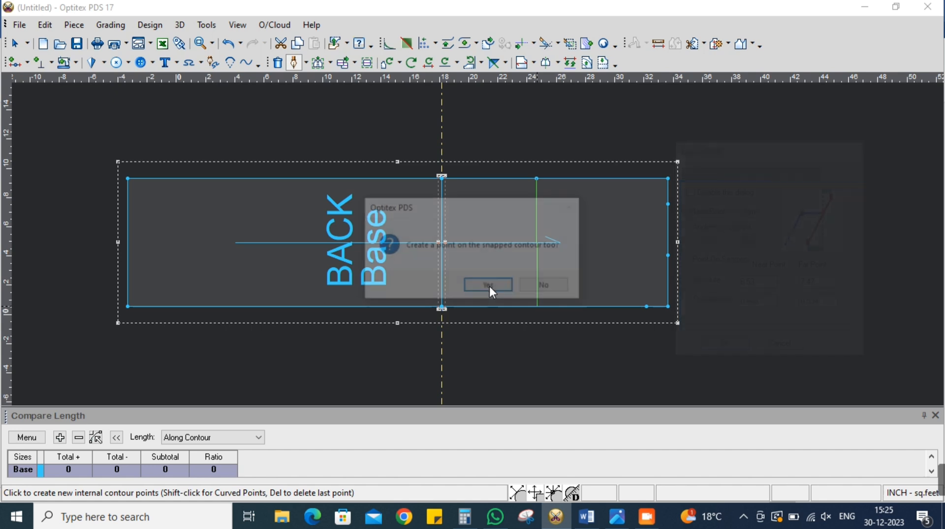
pyautogui.click(507, 285)
pyautogui.rightClick(783, 283)
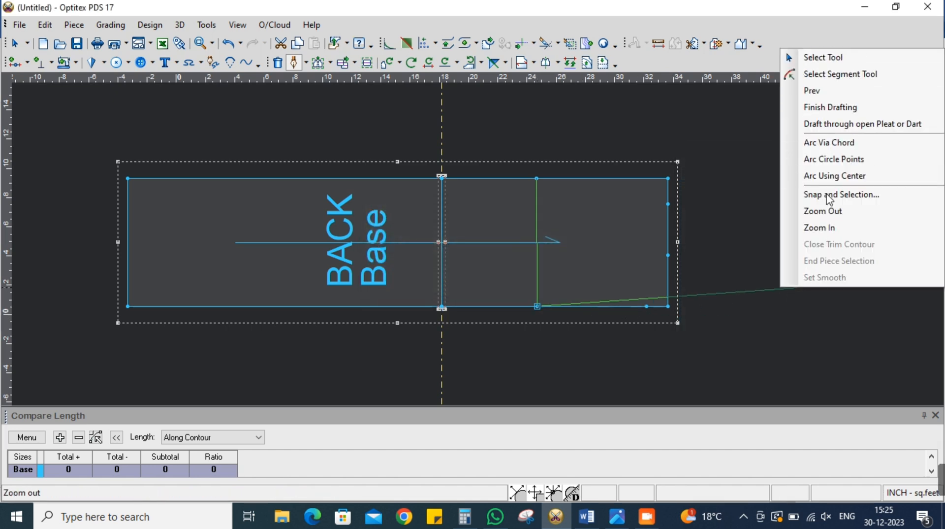
pyautogui.click(823, 58)
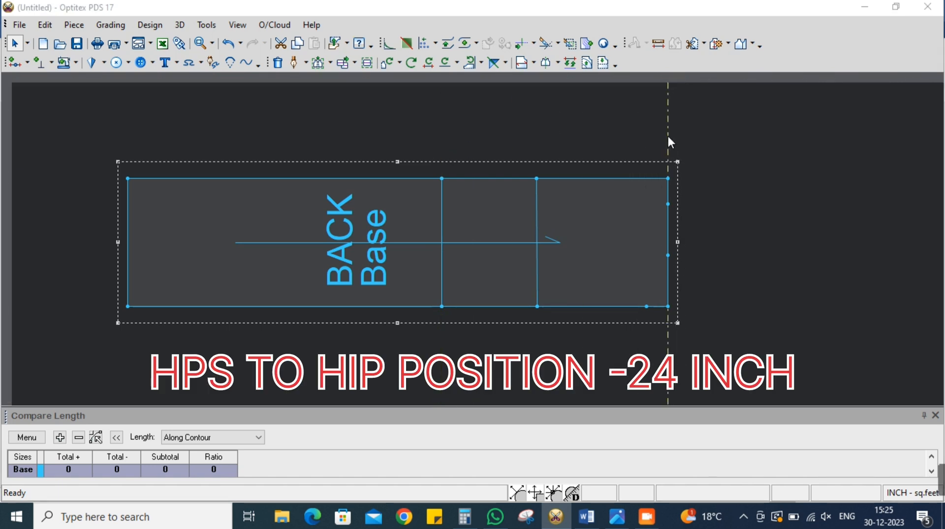
# Place a vertical guide line for the hip position, offset -24 inches from the BACK piece's right short edge
pyautogui.doubleClick(669, 136)
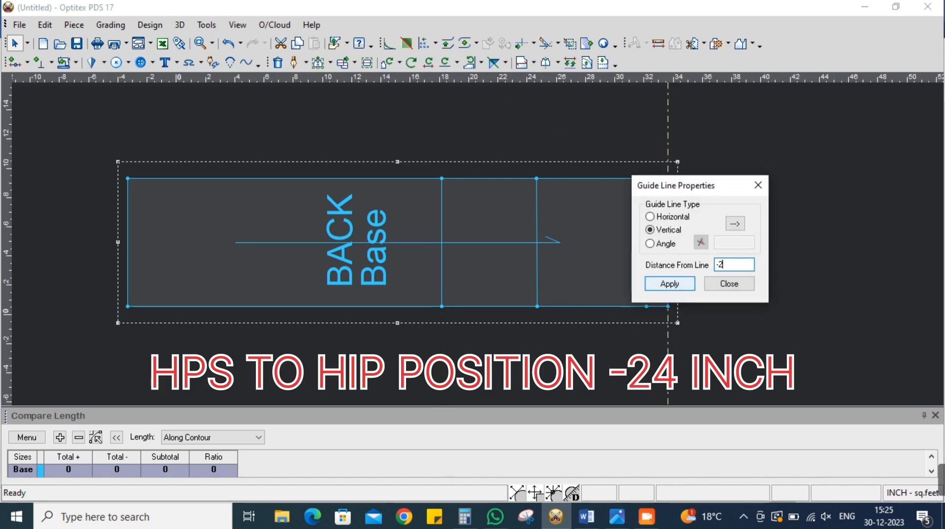
pyautogui.click(669, 284)
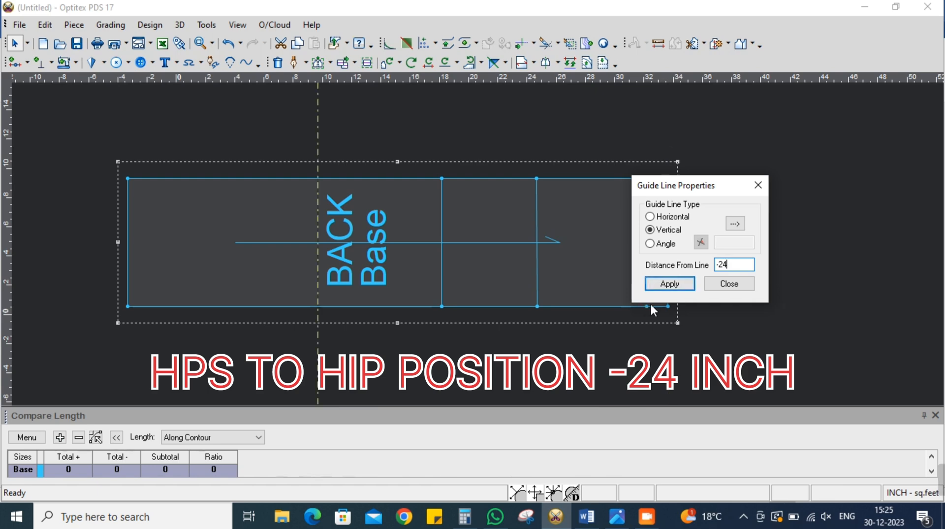
pyautogui.click(727, 285)
# Draft an internal hip line along the guide line between both long edges, adding contour points at its ends
pyautogui.click(294, 62)
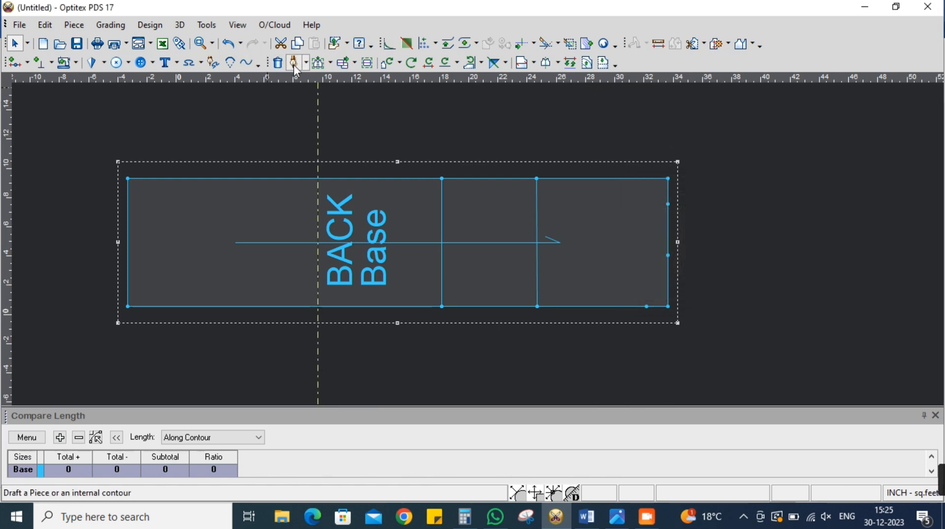
pyautogui.click(318, 178)
pyautogui.click(575, 342)
pyautogui.click(489, 285)
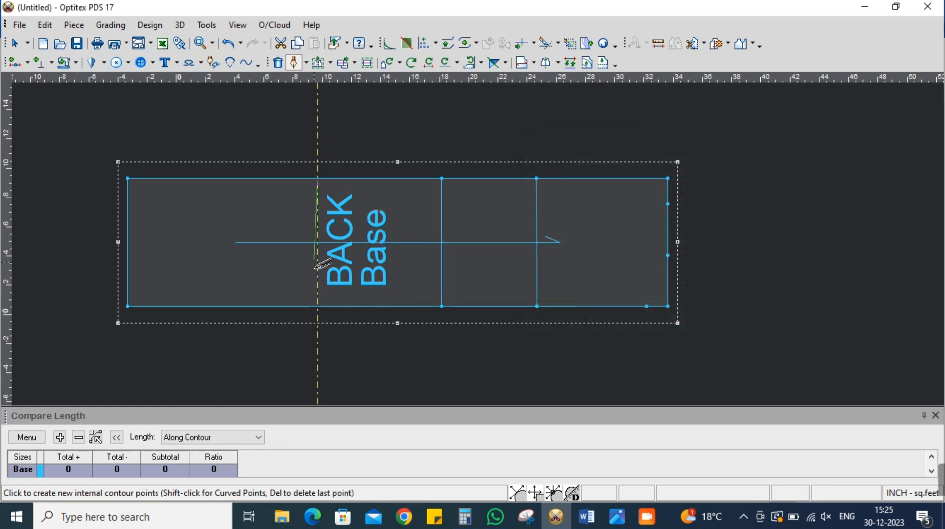
pyautogui.click(318, 306)
pyautogui.click(488, 285)
pyautogui.rightClick(414, 132)
pyautogui.click(428, 137)
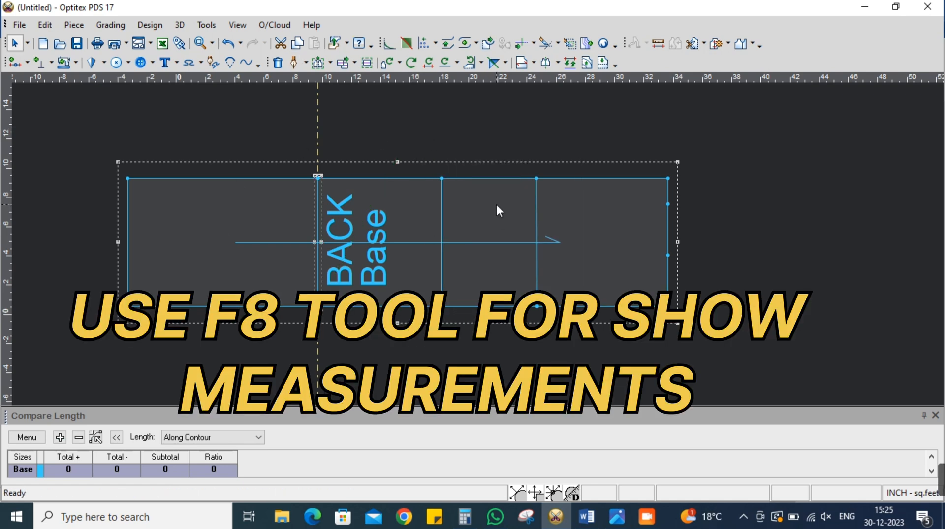
# Show the segment measurements on the BACK piece and delete all guide lines
pyautogui.press('F8')
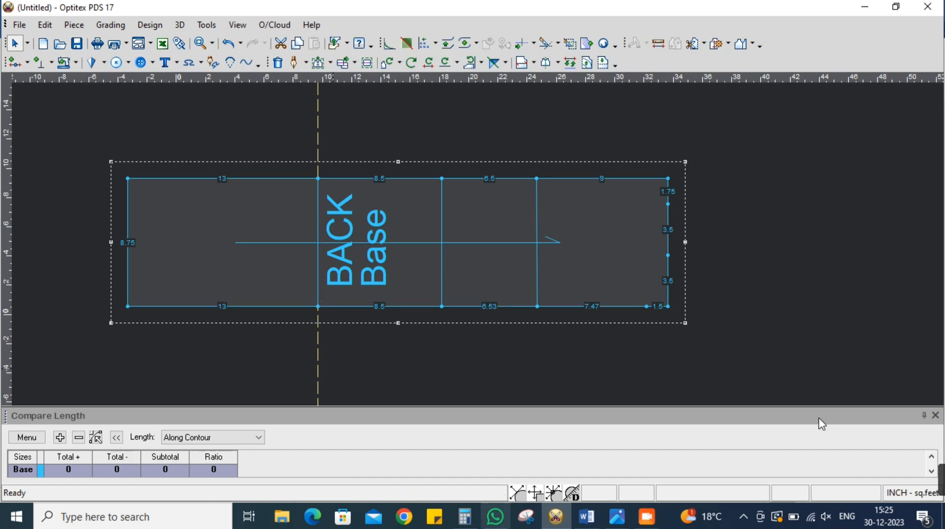
pyautogui.click(237, 24)
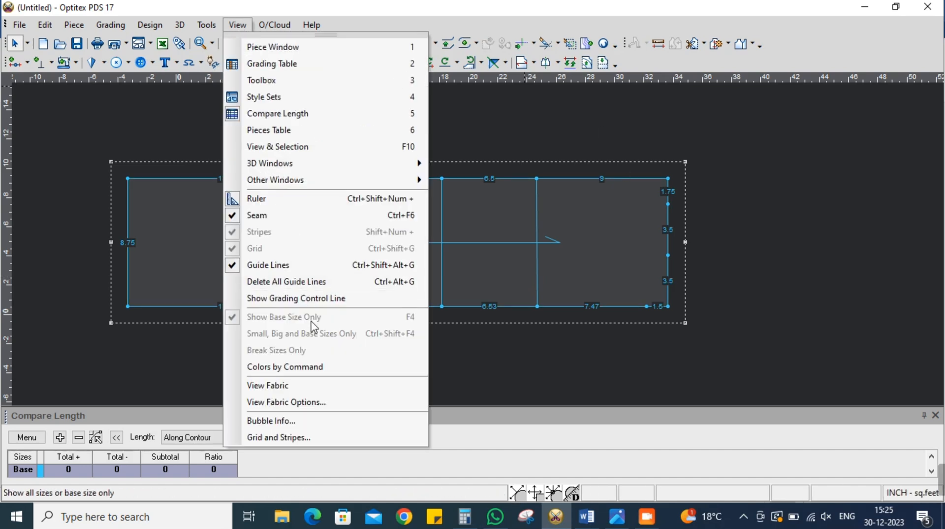
pyautogui.click(326, 283)
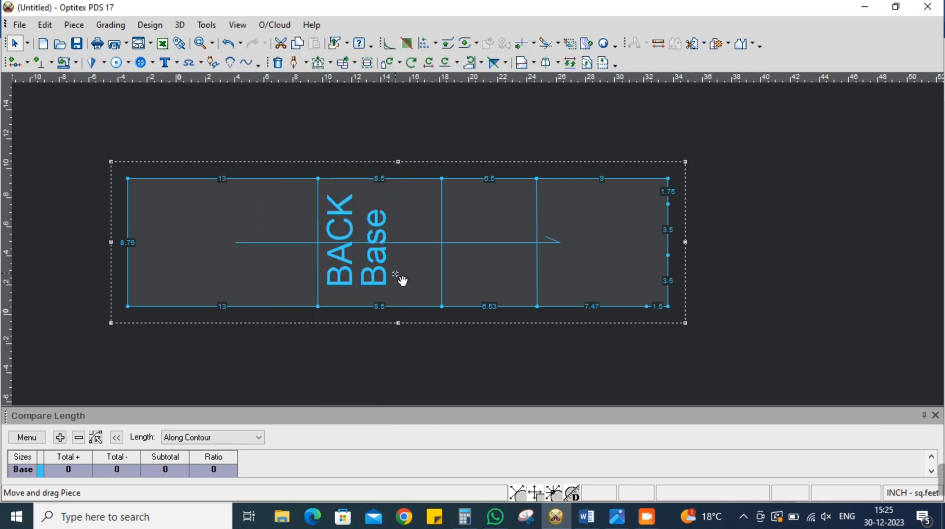
# Delete the two extra corner points at the lower and upper ends of the BACK piece's right short edge
pyautogui.moveTo(400, 275); pyautogui.dragTo(401, 276)
pyautogui.scroll(5, 649, 295)
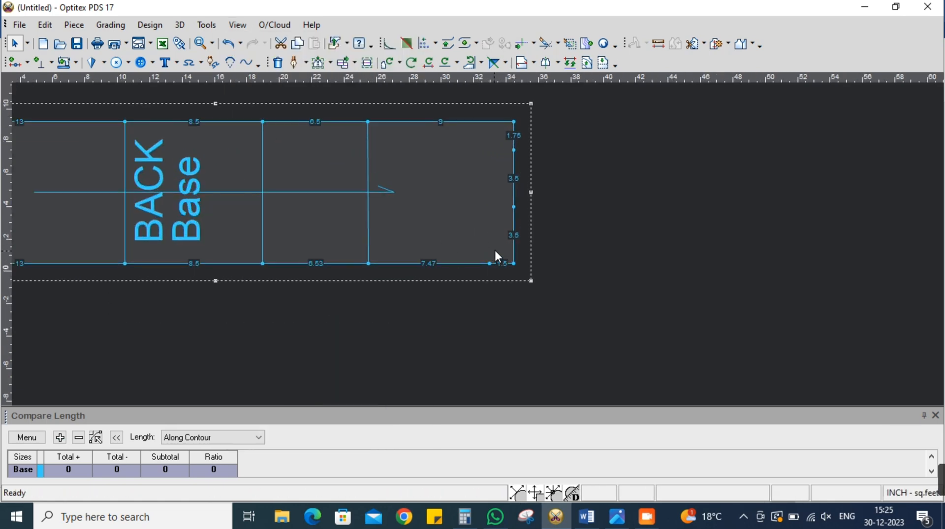
pyautogui.rightClick(501, 259)
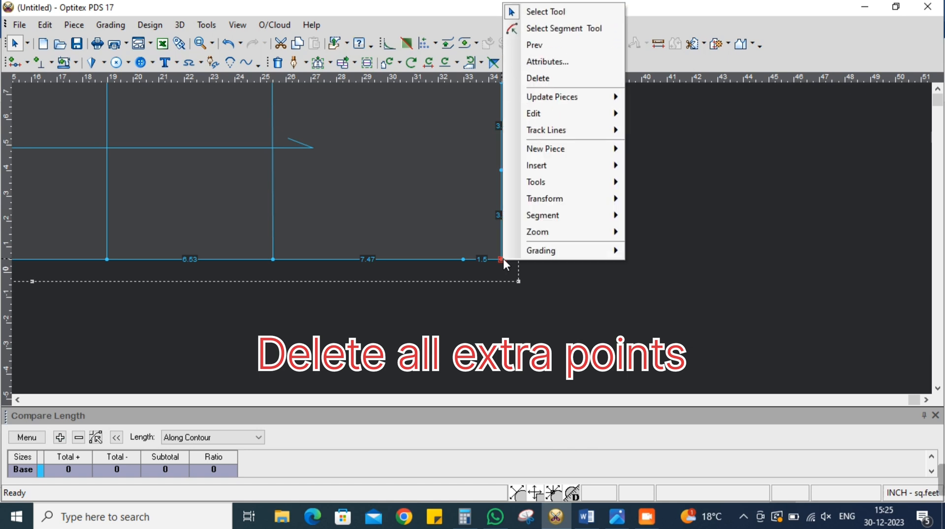
pyautogui.click(543, 79)
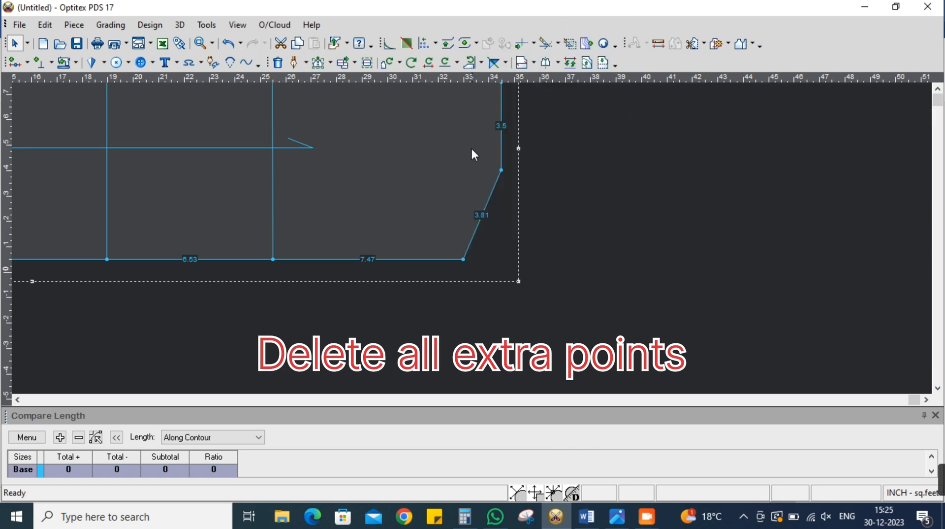
pyautogui.scroll(-3, 494, 221)
pyautogui.rightClick(494, 191)
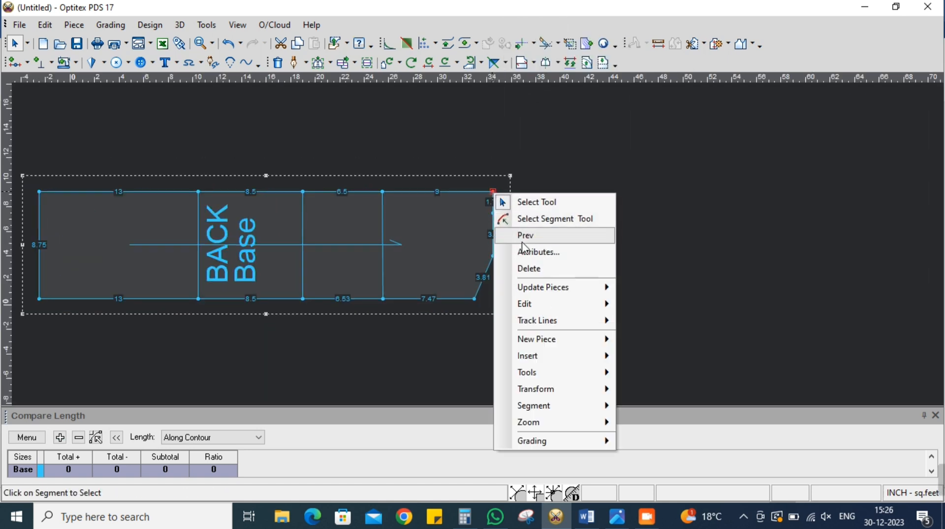
pyautogui.click(530, 267)
# Place a vertical guide line for the across position, offset -4.5 inches from the BACK piece's right short edge
pyautogui.scroll(-1, 472, 239)
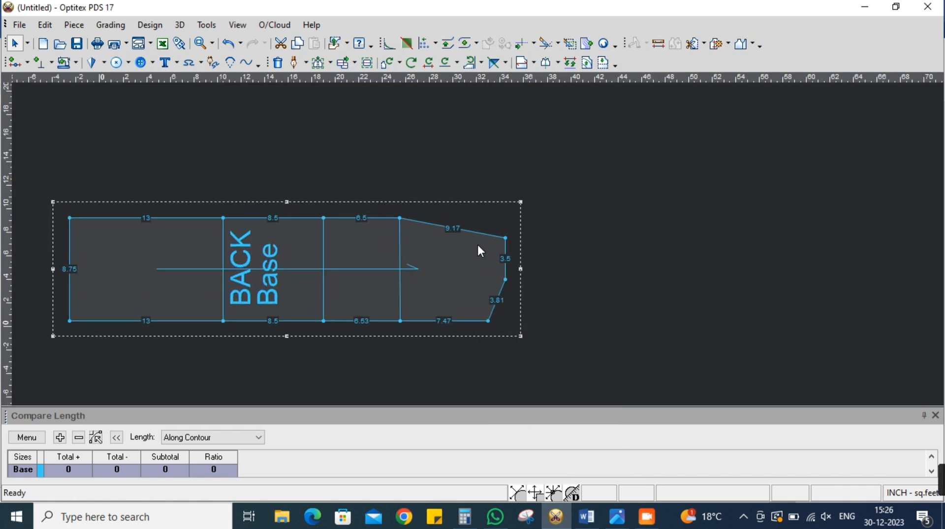
pyautogui.moveTo(17, 192); pyautogui.dragTo(507, 294)
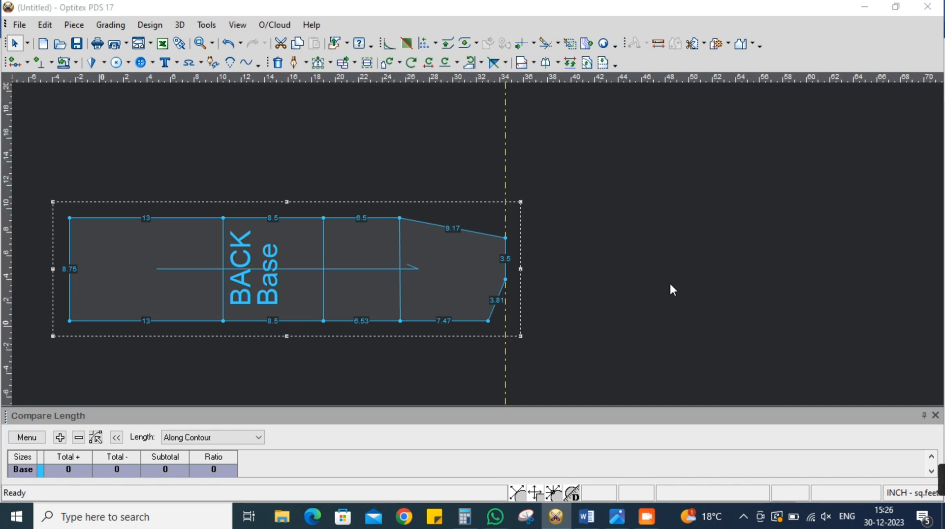
pyautogui.write('-4.5')
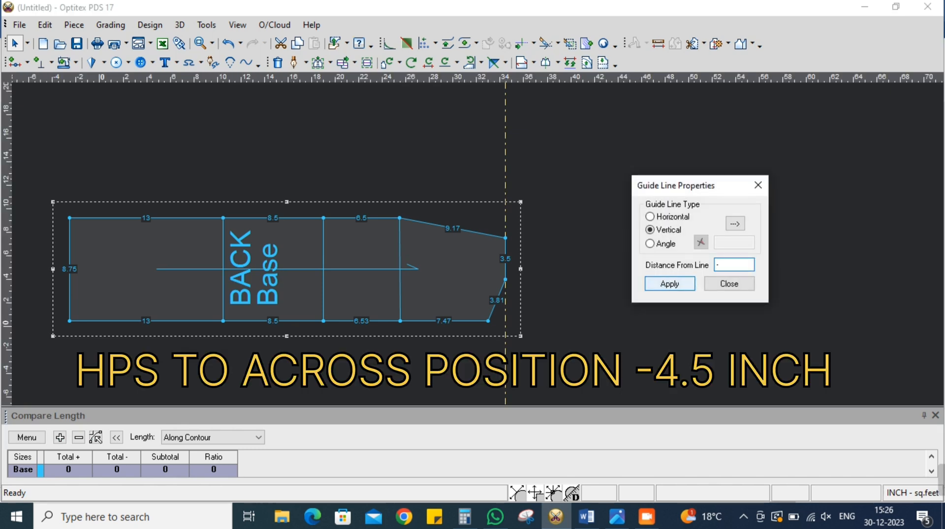
pyautogui.click(735, 287)
# Draft an internal across line along the guide line from the slanted upper edge to the lower long edge, adding contour points at both ends
pyautogui.press('d')
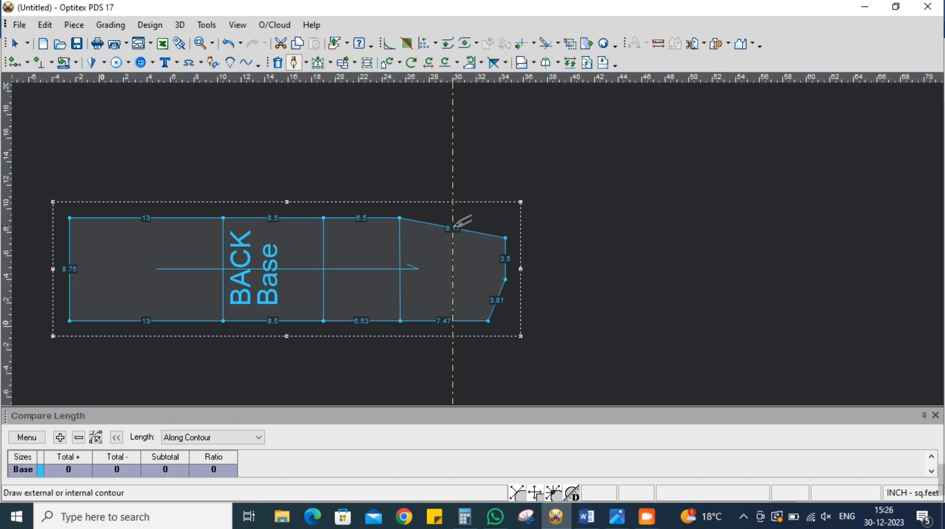
pyautogui.click(455, 227)
pyautogui.click(574, 343)
pyautogui.click(488, 285)
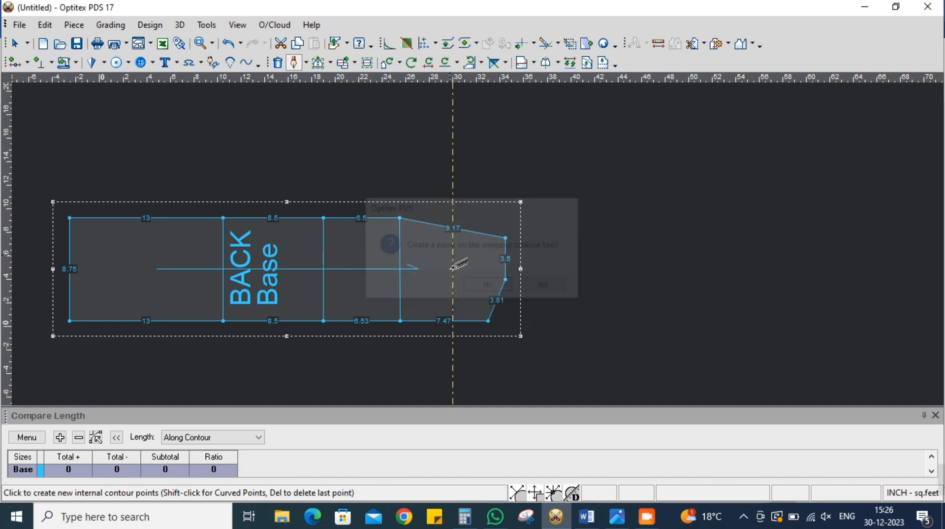
pyautogui.click(454, 320)
pyautogui.click(722, 343)
pyautogui.click(489, 285)
pyautogui.rightClick(595, 245)
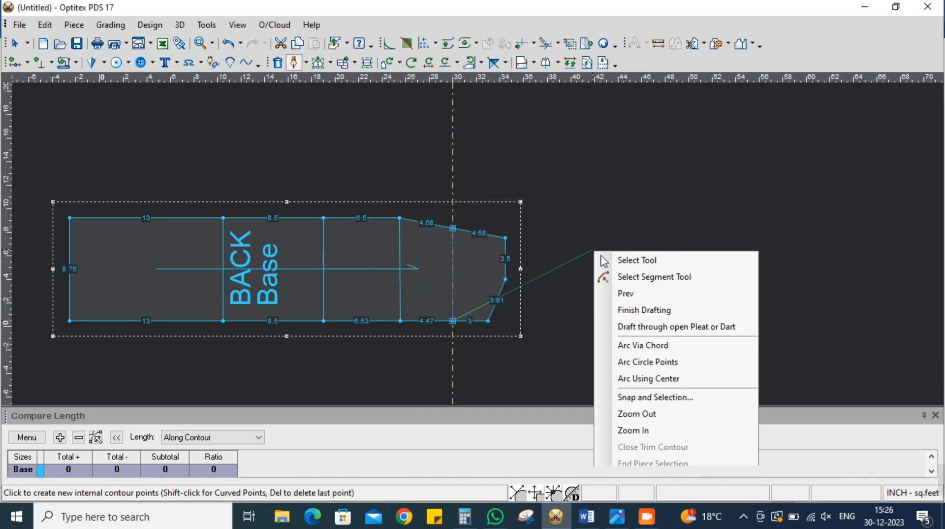
pyautogui.click(611, 262)
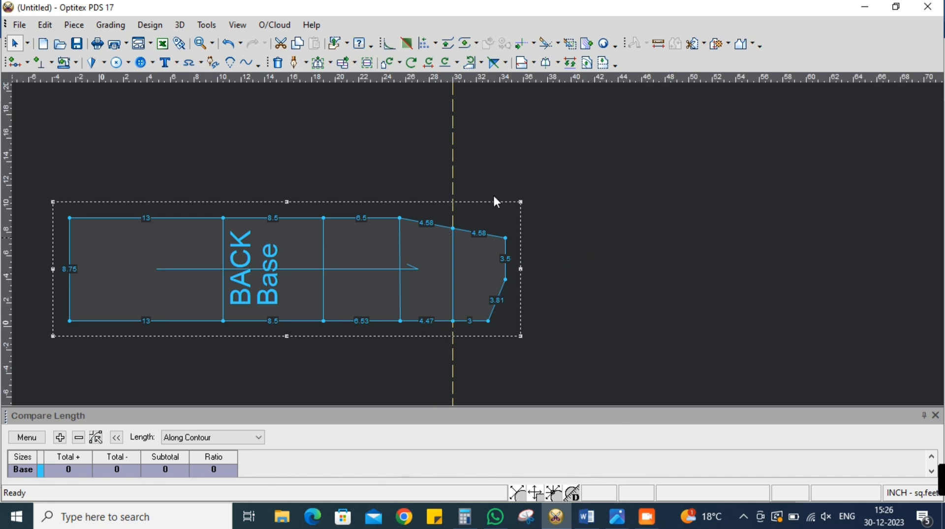
# Delete all guide lines from the working area
pyautogui.click(241, 27)
pyautogui.click(313, 281)
pyautogui.scroll(-2, 476, 244)
pyautogui.scroll(4, 478, 243)
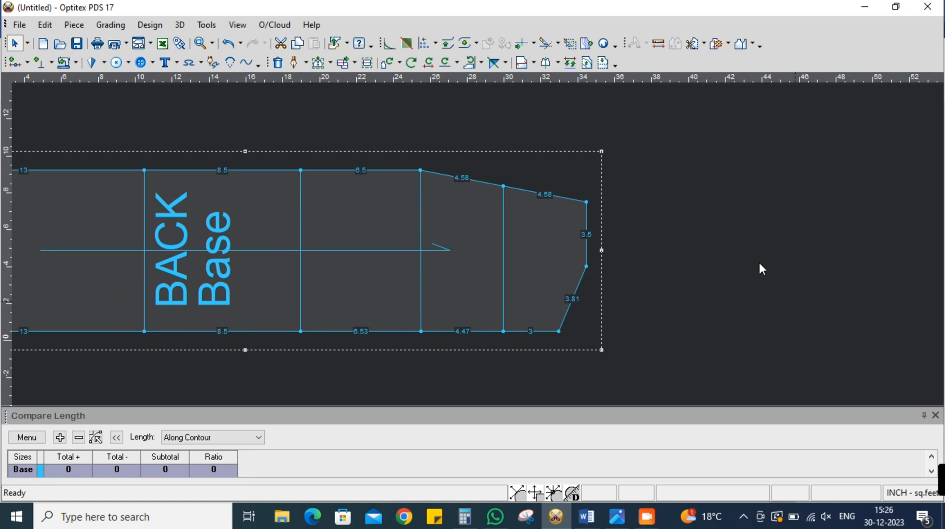
# Use Move Point to pull the upper part of the BACK piece's slanted neck edge inward into a concave curve
pyautogui.scroll(3, 477, 244)
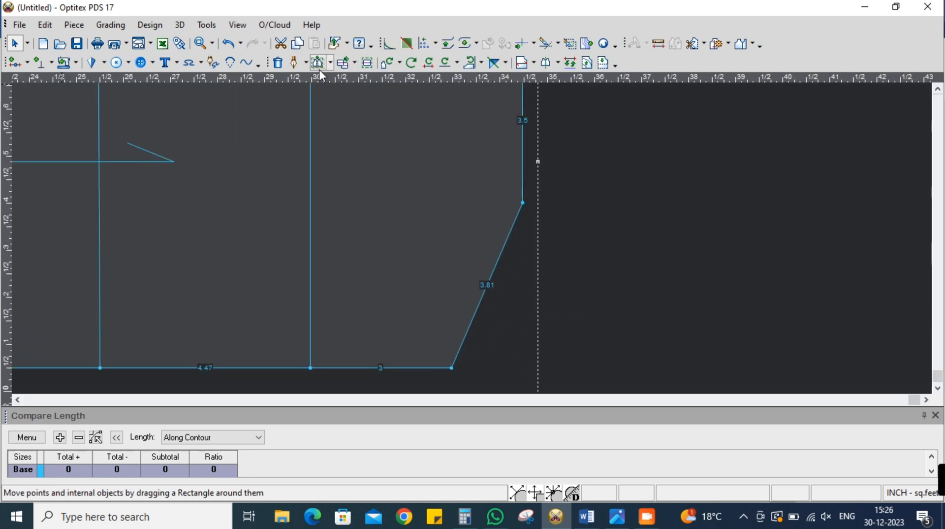
pyautogui.click(330, 64)
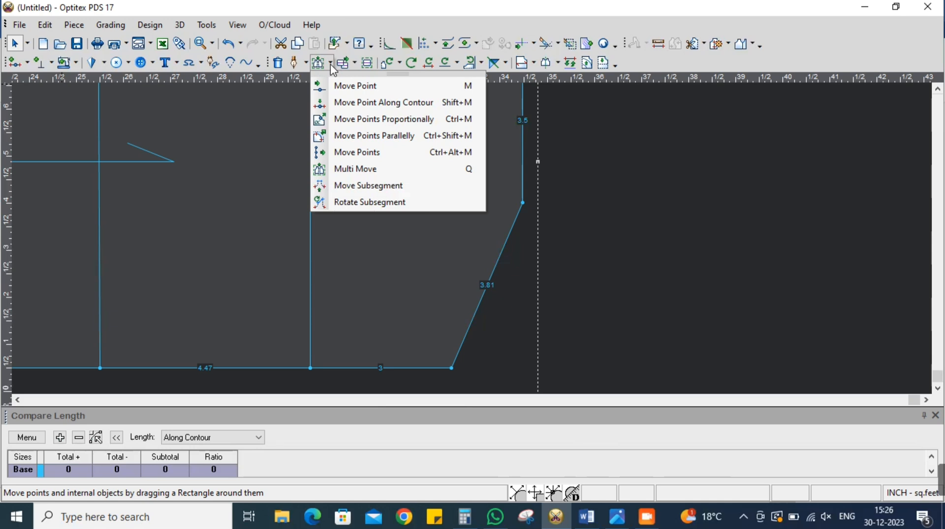
pyautogui.click(412, 87)
pyautogui.scroll(2, 478, 246)
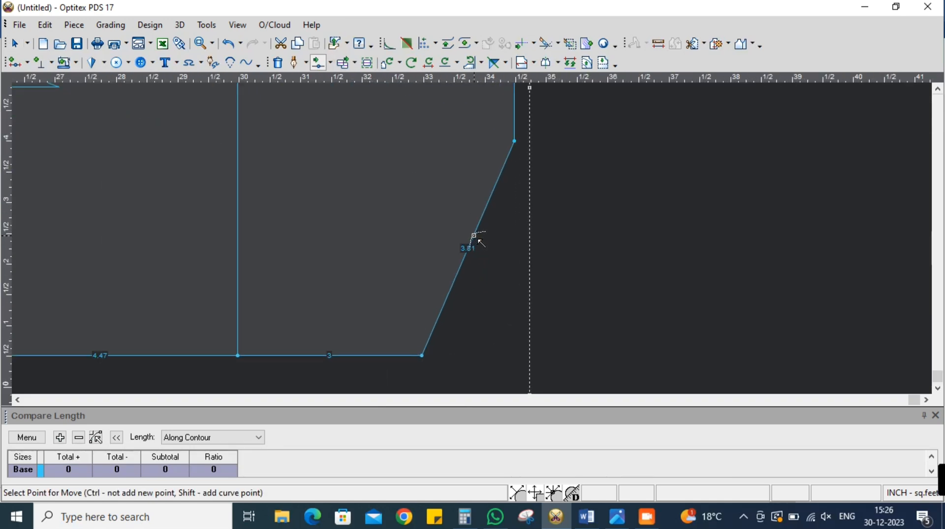
pyautogui.keyDown('shift'); pyautogui.click(489, 201); pyautogui.keyUp('shift')
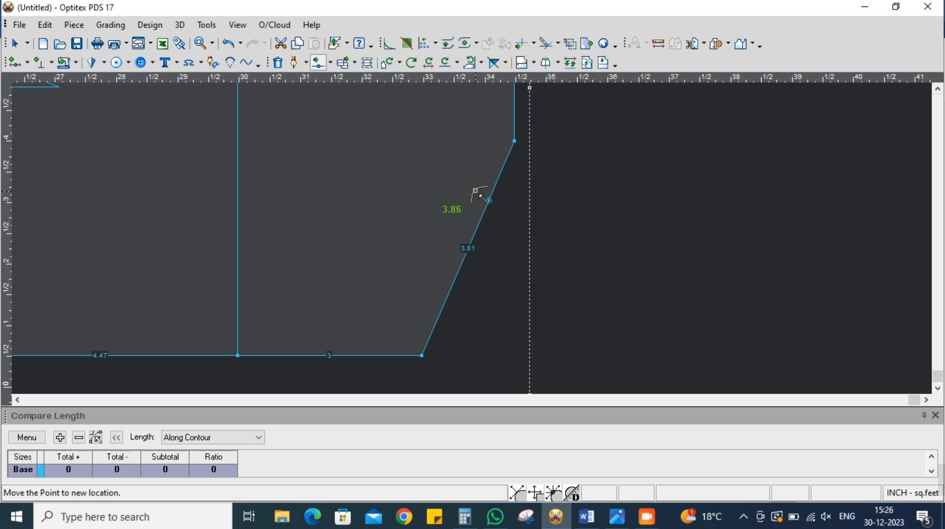
pyautogui.click(485, 149)
pyautogui.click(724, 348)
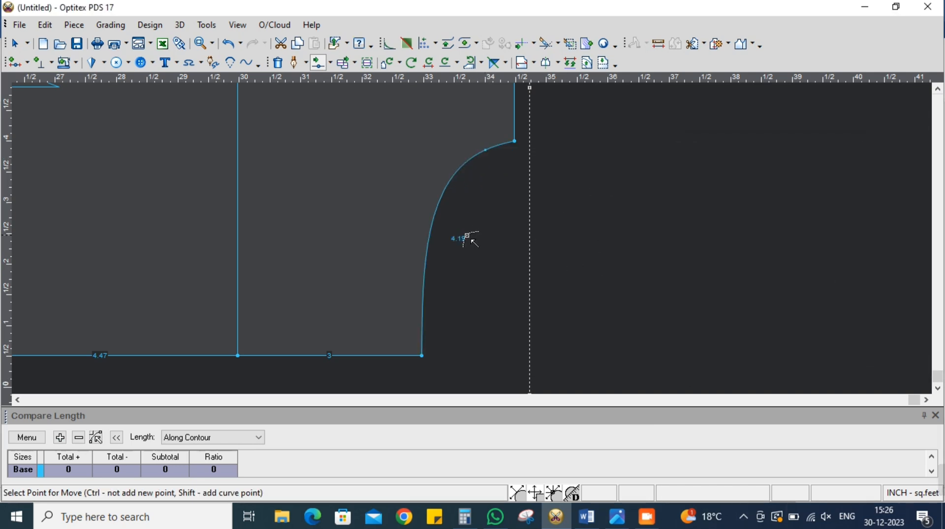
# Refine the BACK neckline curve by adding and shifting two more curve points, one near its middle and one nearer the lower long edge
pyautogui.keyDown('shift'); pyautogui.click(451, 202); pyautogui.keyUp('shift')
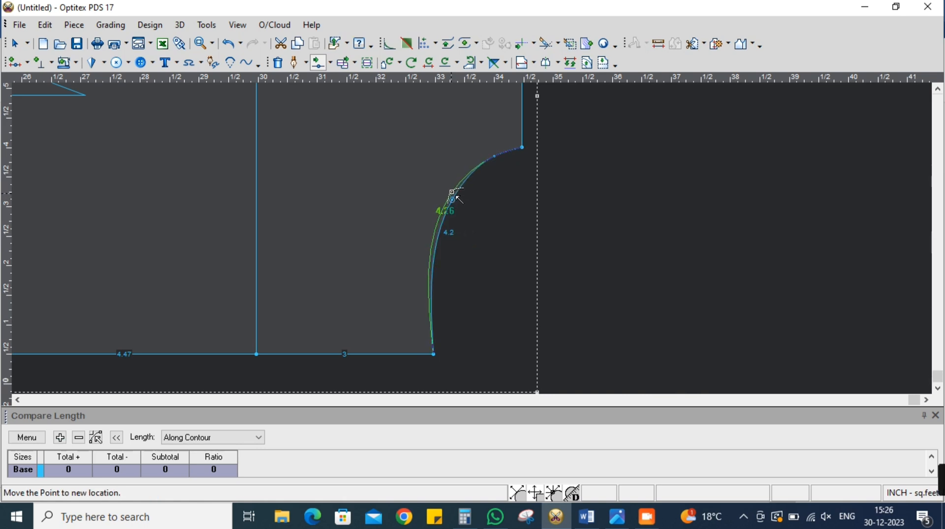
pyautogui.click(456, 187)
pyautogui.click(725, 348)
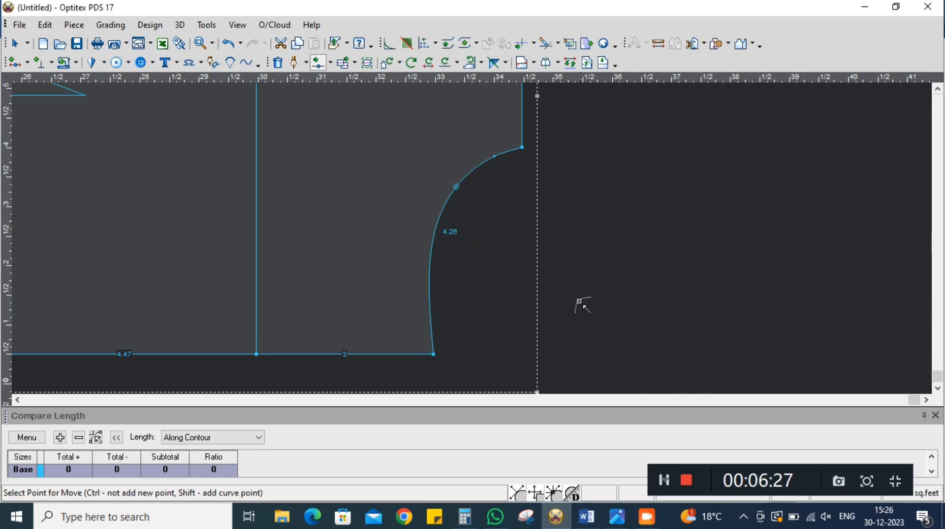
pyautogui.keyDown('shift'); pyautogui.click(431, 260); pyautogui.keyUp('shift')
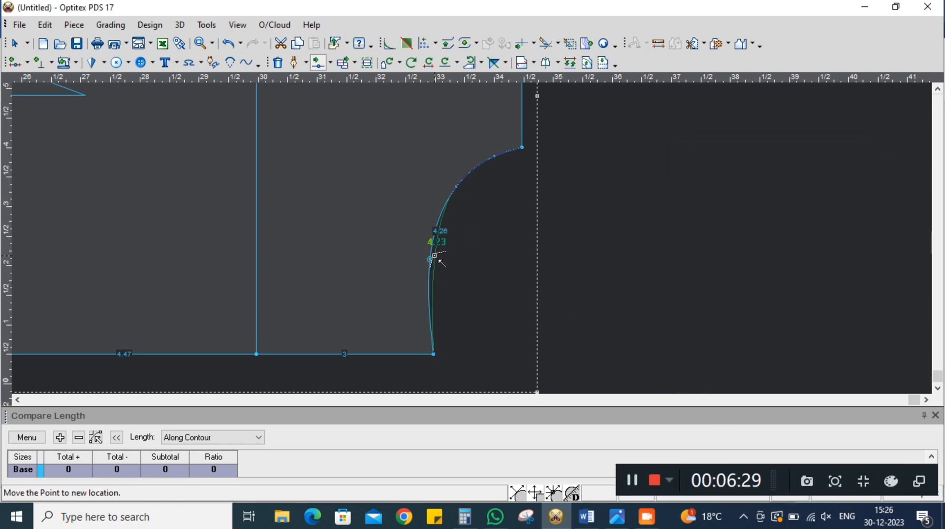
pyautogui.click(436, 257)
pyautogui.click(726, 349)
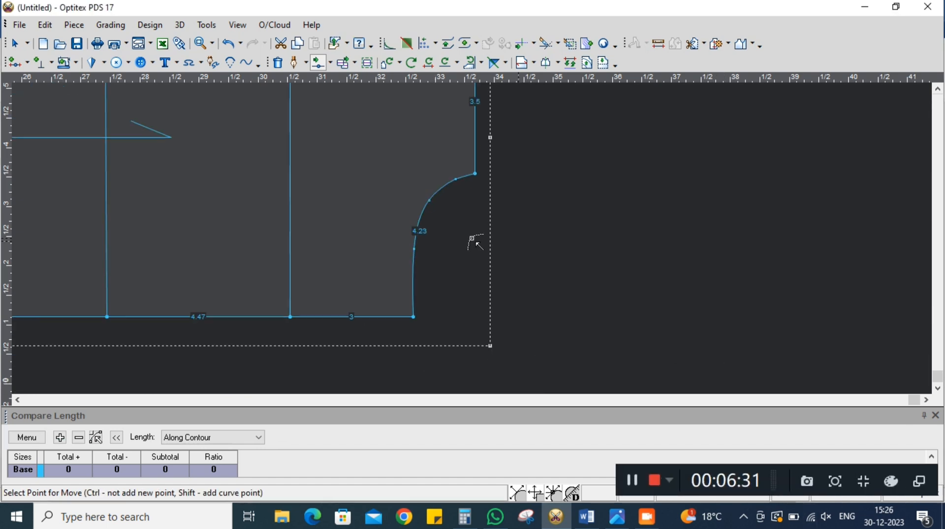
pyautogui.scroll(-3, 478, 238)
pyautogui.scroll(2, 482, 237)
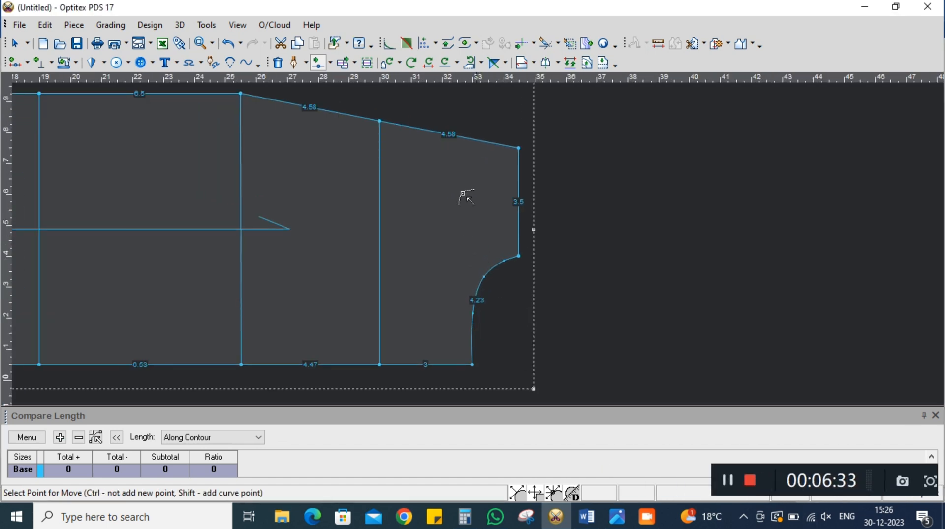
pyautogui.scroll(-3, 480, 234)
pyautogui.scroll(2, 479, 239)
pyautogui.rightClick(622, 184)
pyautogui.click(655, 196)
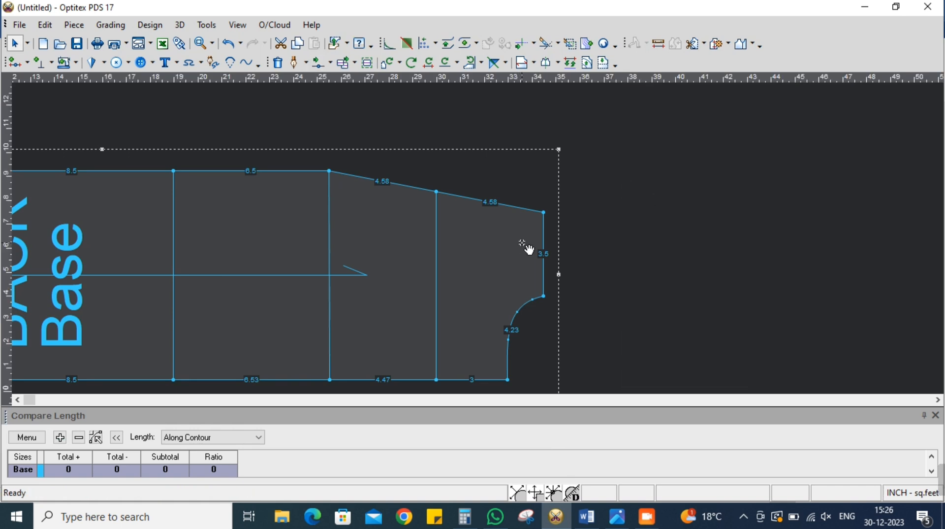
# Slope the shoulder by moving its outer corner point -1 inch in X with Multi Move
pyautogui.click(330, 63)
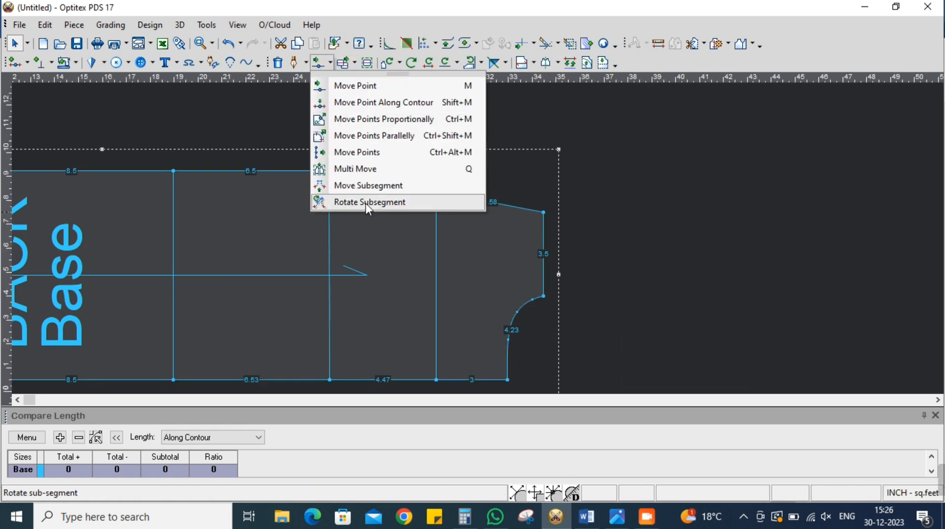
pyautogui.click(382, 169)
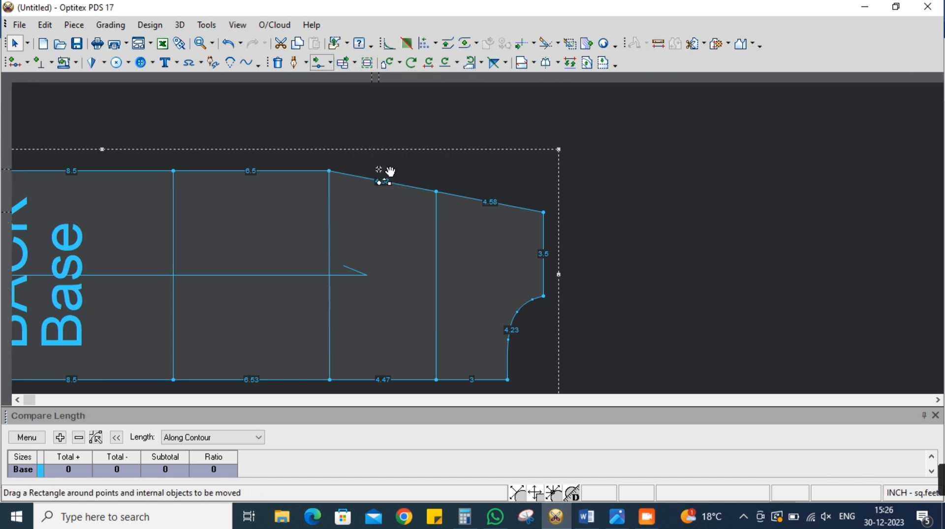
pyautogui.moveTo(522, 191); pyautogui.dragTo(589, 235)
pyautogui.click(555, 215)
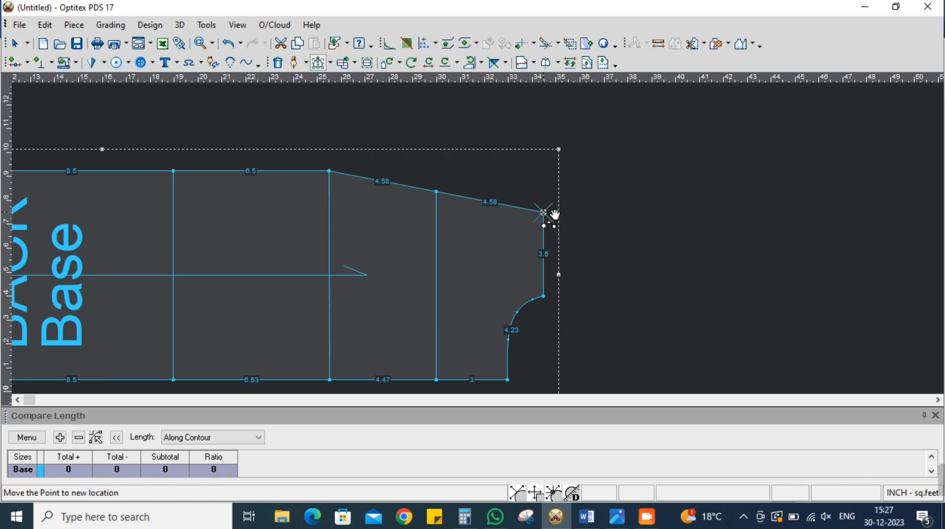
pyautogui.click(544, 213)
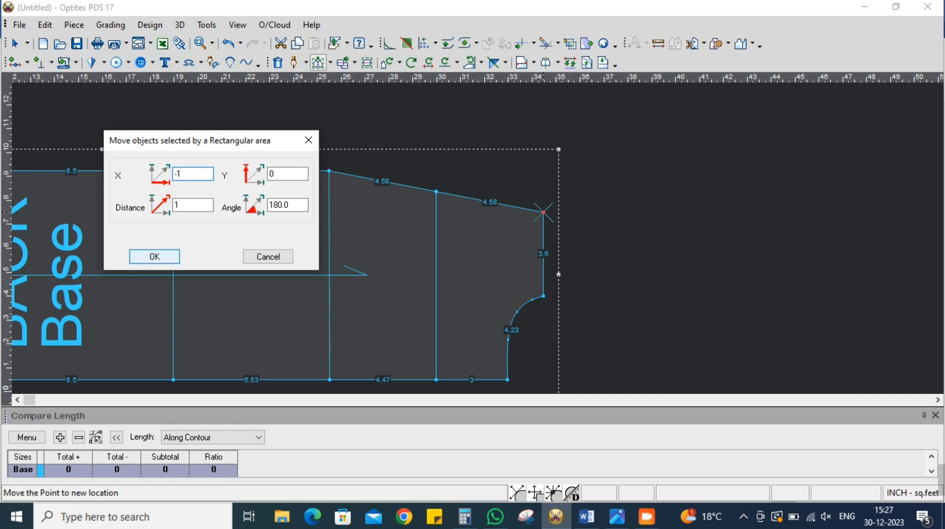
pyautogui.click(155, 256)
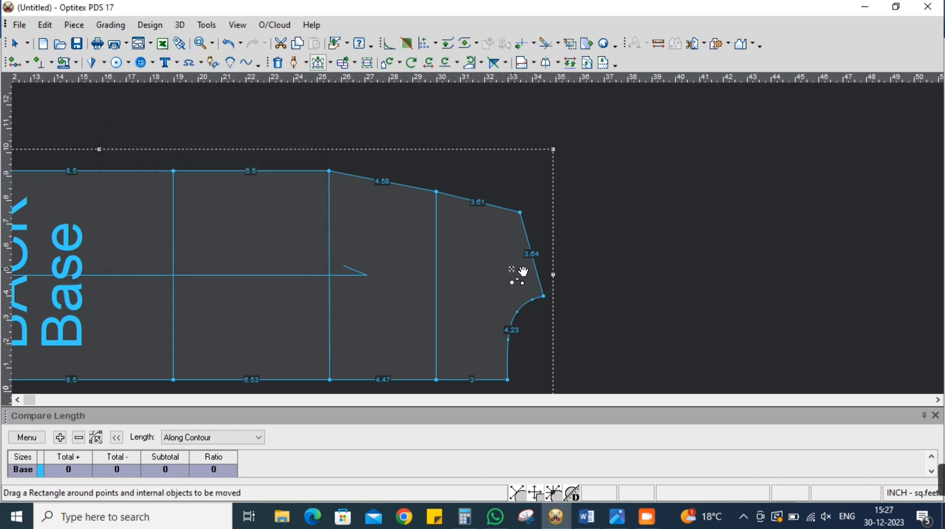
pyautogui.rightClick(582, 165)
pyautogui.click(600, 174)
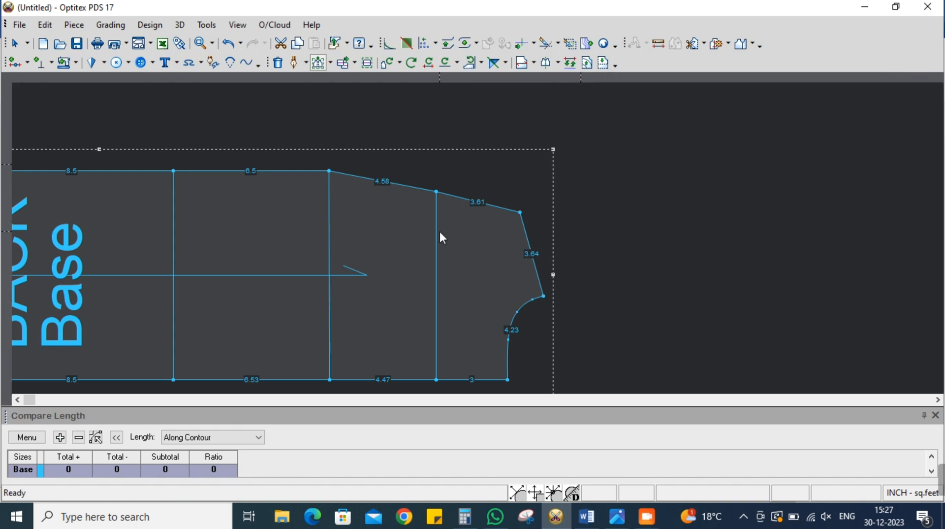
# Display length measurements on the internal lines of the BACK piece
pyautogui.click(436, 201)
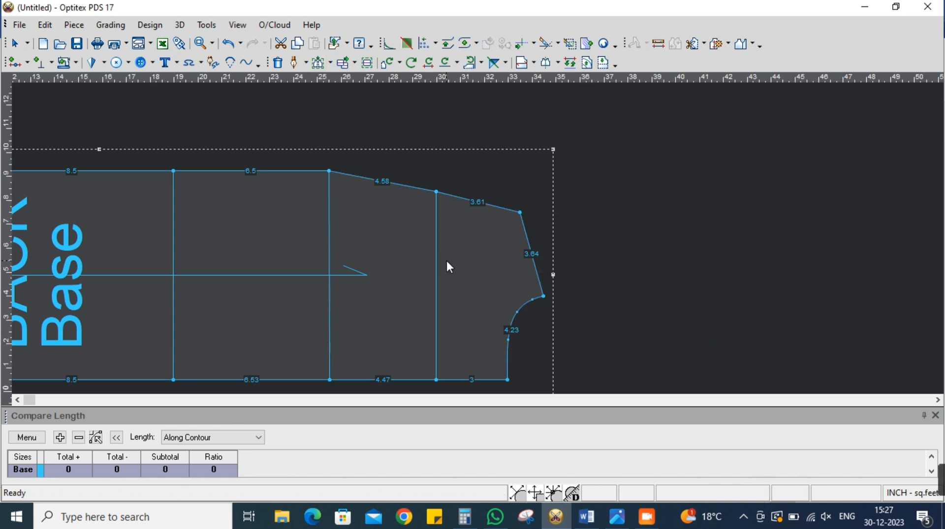
pyautogui.press('F9')
pyautogui.click(481, 286)
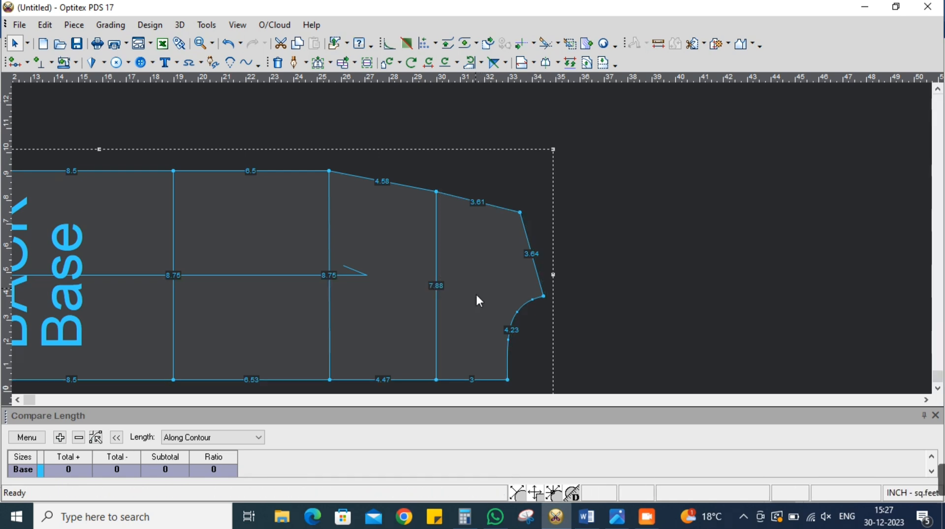
# Add the internal across line twice as a plus length in the Compare Length table to measure the full across width
pyautogui.click(435, 306)
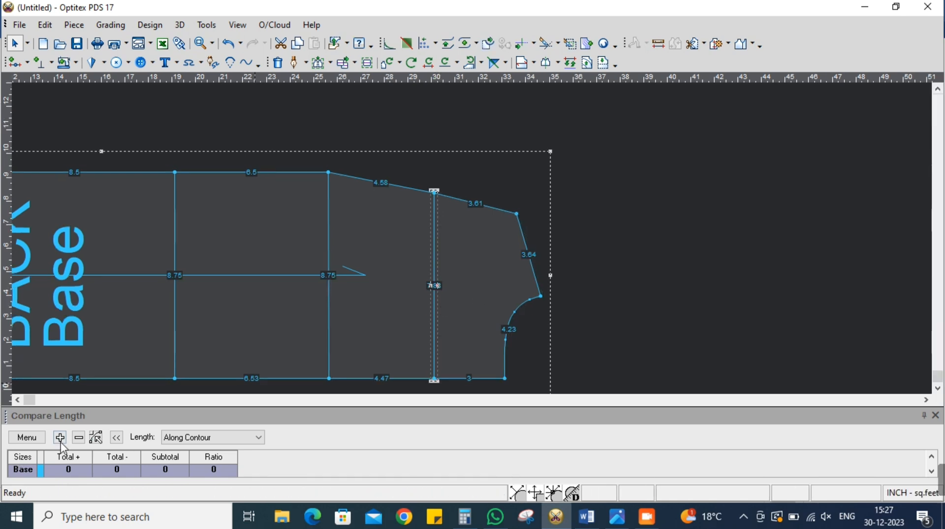
pyautogui.click(42, 438)
pyautogui.click(62, 487)
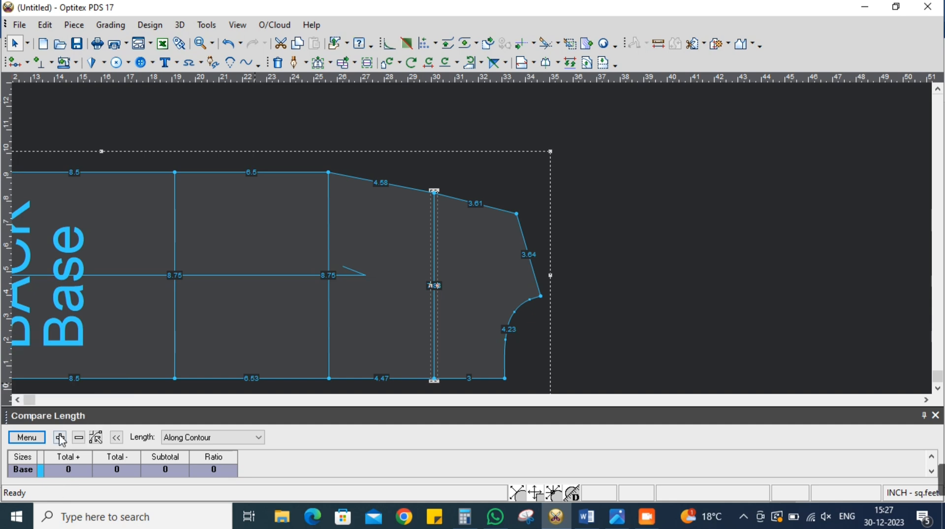
pyautogui.click(60, 436)
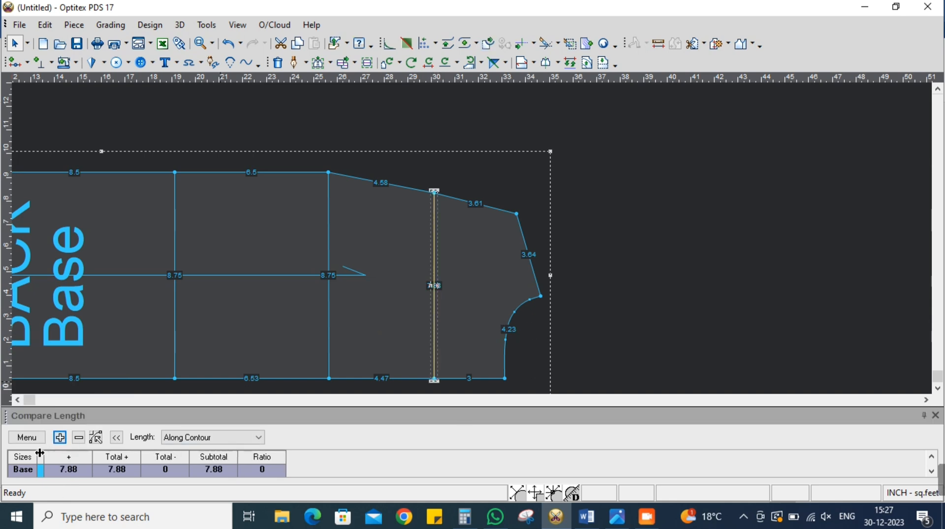
pyautogui.click(60, 437)
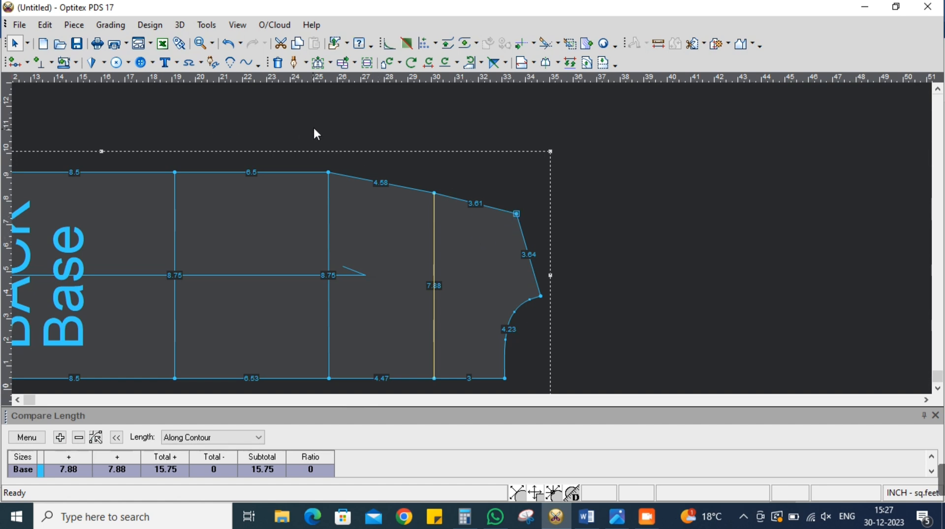
# Move the upper end point of the across line -1 inch in Y with Multi Move and update the Compare Length table
pyautogui.click(319, 63)
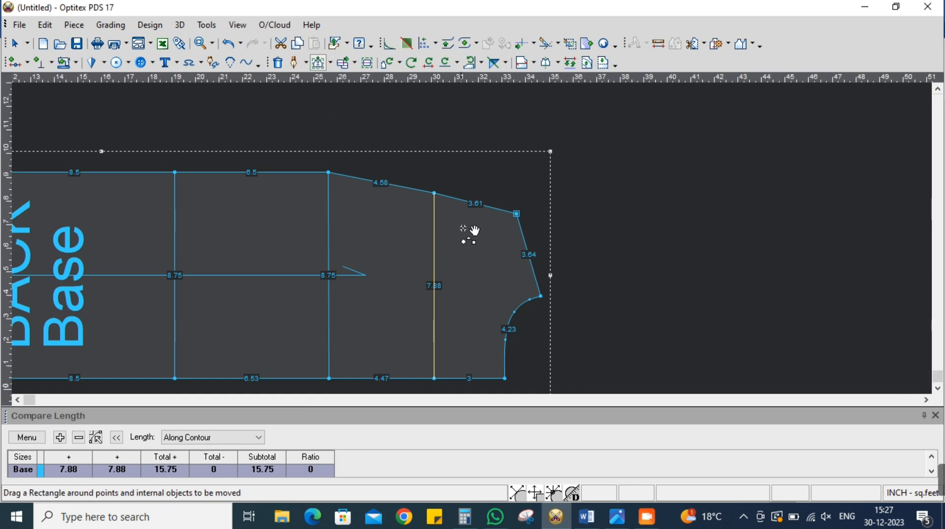
pyautogui.moveTo(410, 172); pyautogui.dragTo(447, 219)
pyautogui.click(435, 194)
pyautogui.click(445, 195)
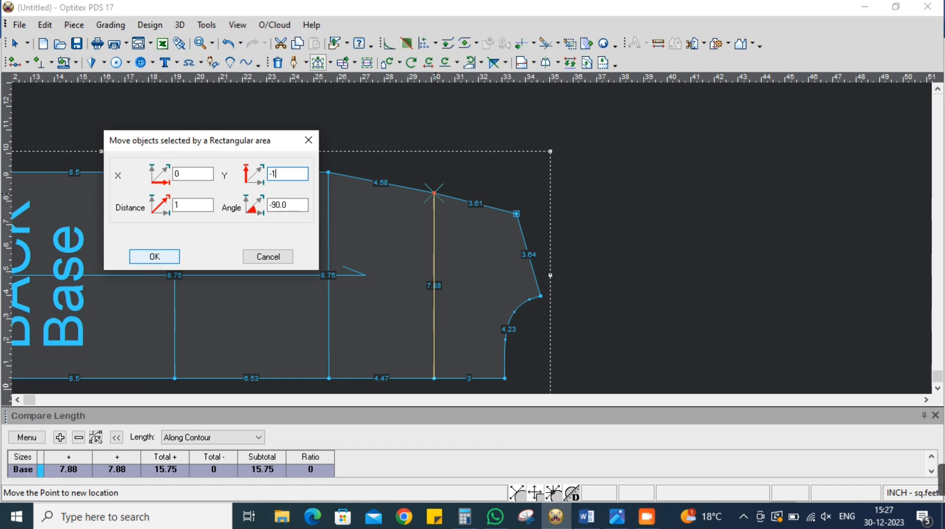
pyautogui.click(154, 256)
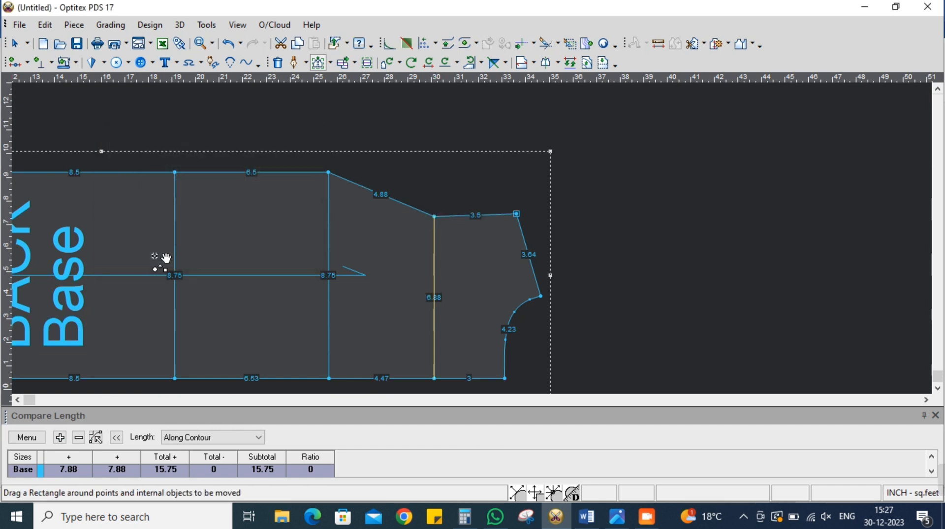
pyautogui.click(27, 437)
pyautogui.click(45, 375)
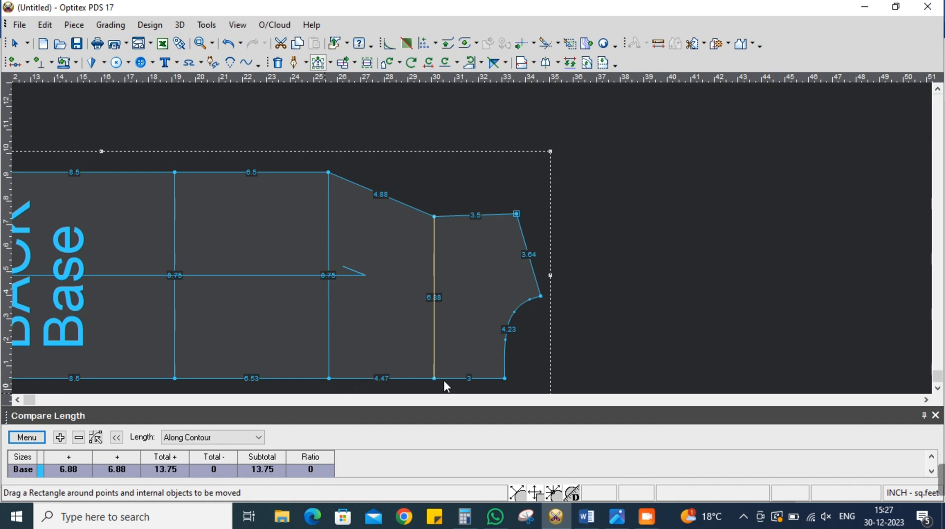
# Move the across line's upper end point slightly further inward so the line is 6.75 inches long, and update the Compare Length table
pyautogui.moveTo(425, 202); pyautogui.dragTo(439, 232)
pyautogui.click(443, 218)
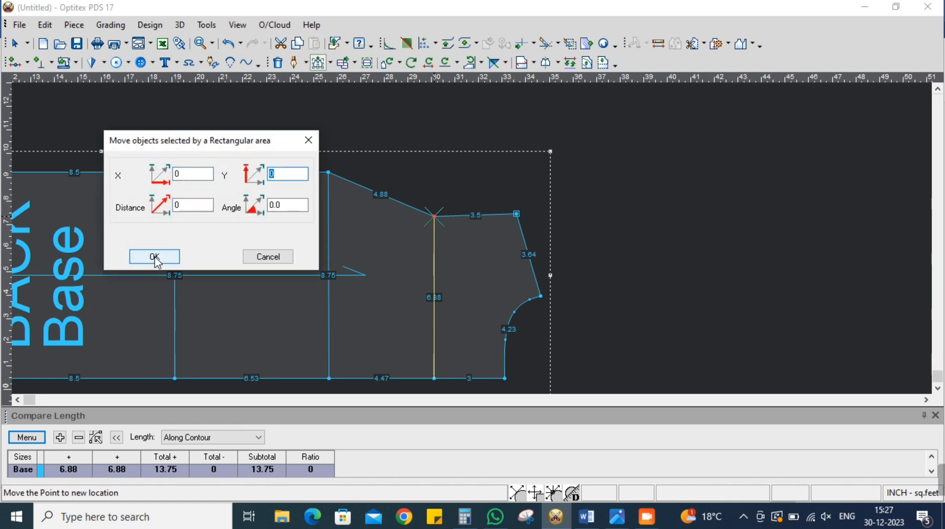
pyautogui.click(160, 259)
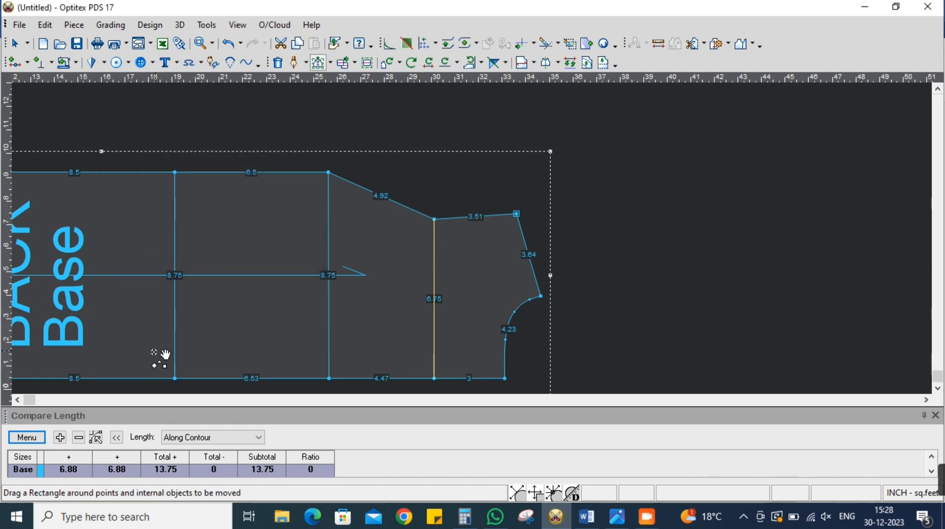
pyautogui.click(27, 436)
pyautogui.click(44, 372)
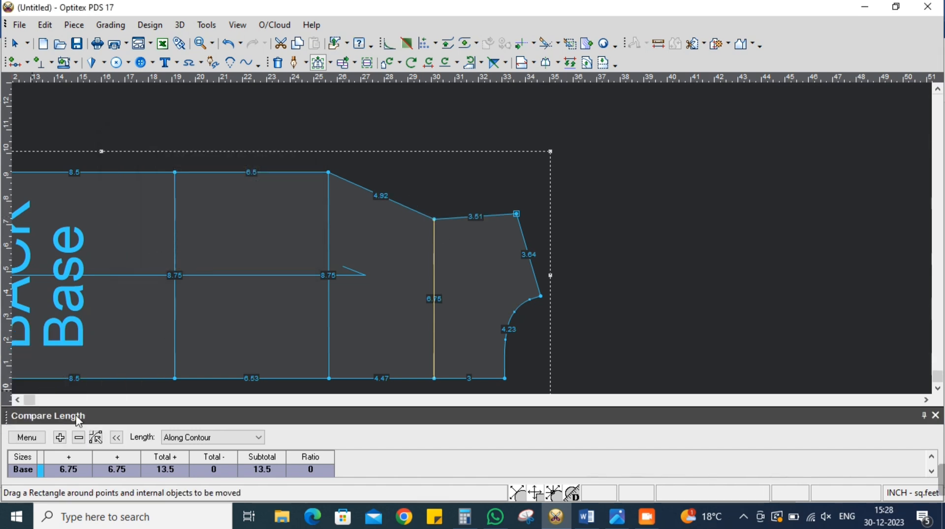
pyautogui.rightClick(640, 201)
pyautogui.click(654, 212)
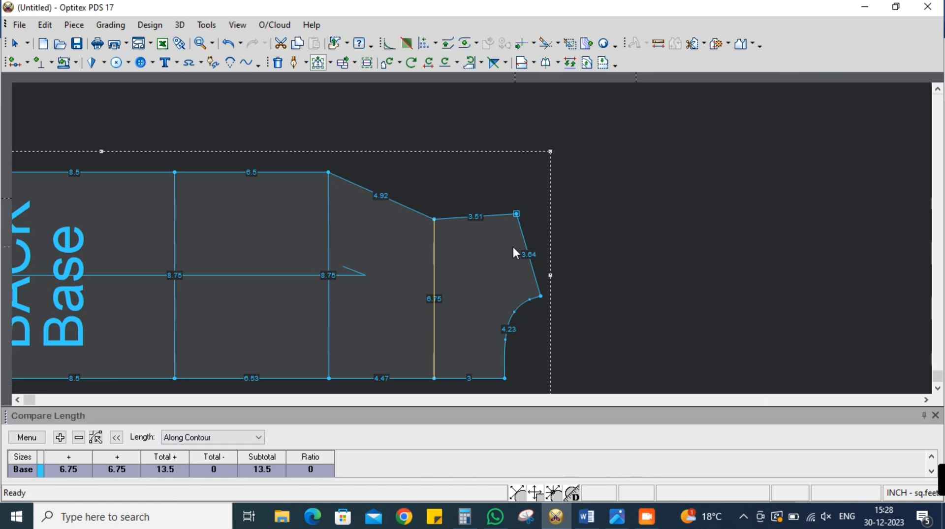
# Turn the across line's upper end point into a curve point so the armhole runs smoothly through it
pyautogui.click(435, 220)
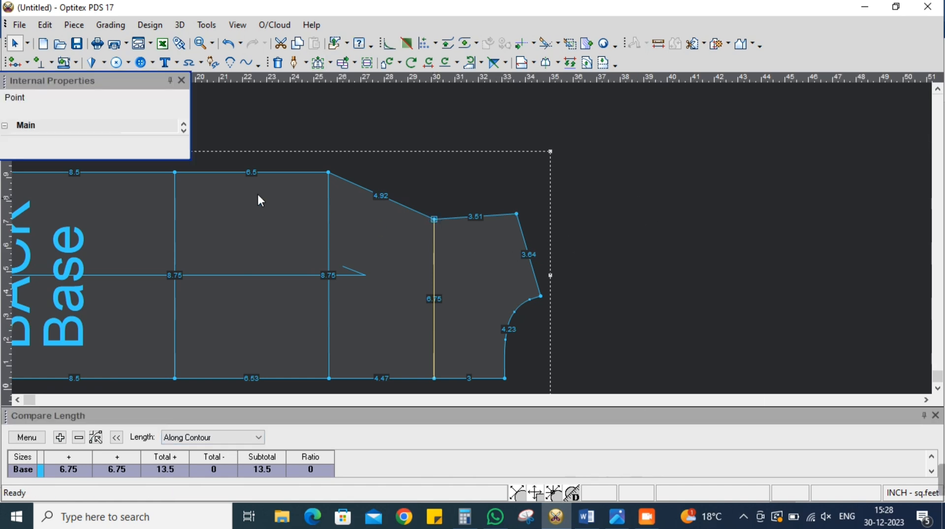
pyautogui.moveTo(111, 86); pyautogui.dragTo(168, 86)
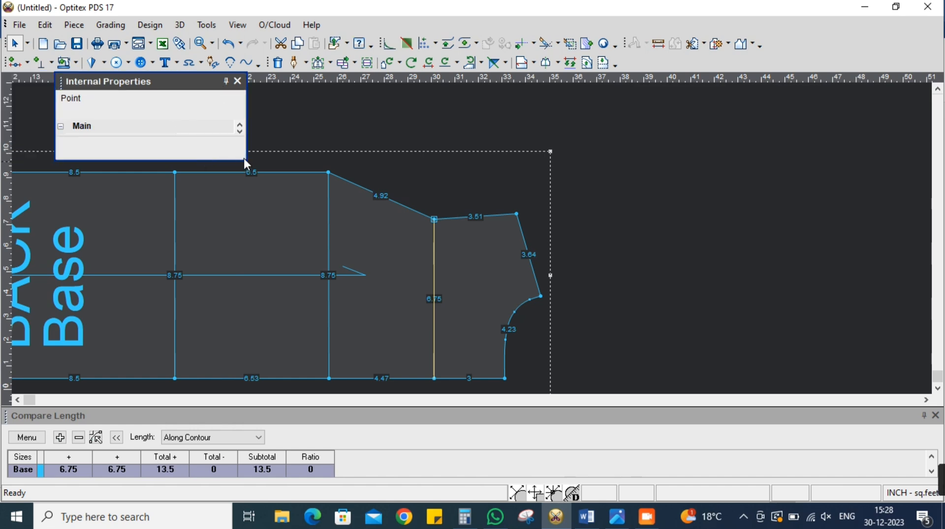
pyautogui.moveTo(244, 159); pyautogui.dragTo(204, 265)
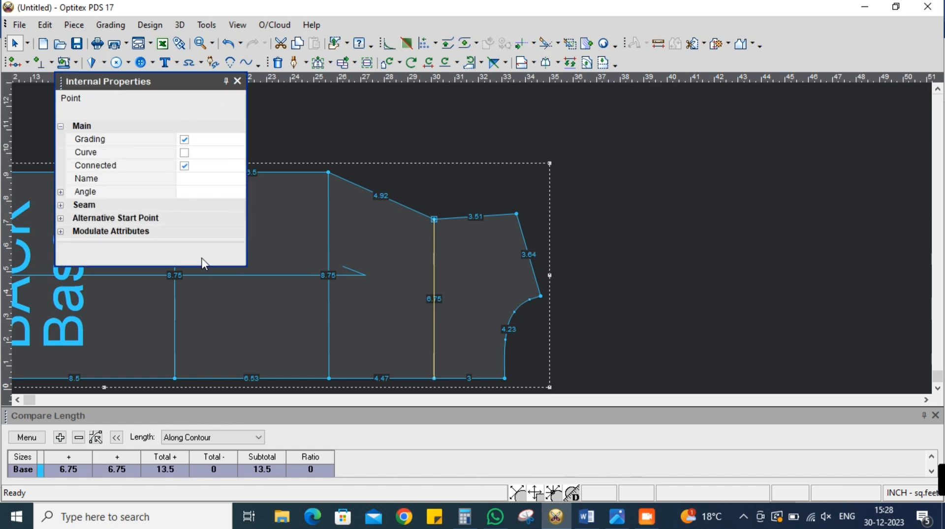
pyautogui.click(185, 154)
pyautogui.click(238, 82)
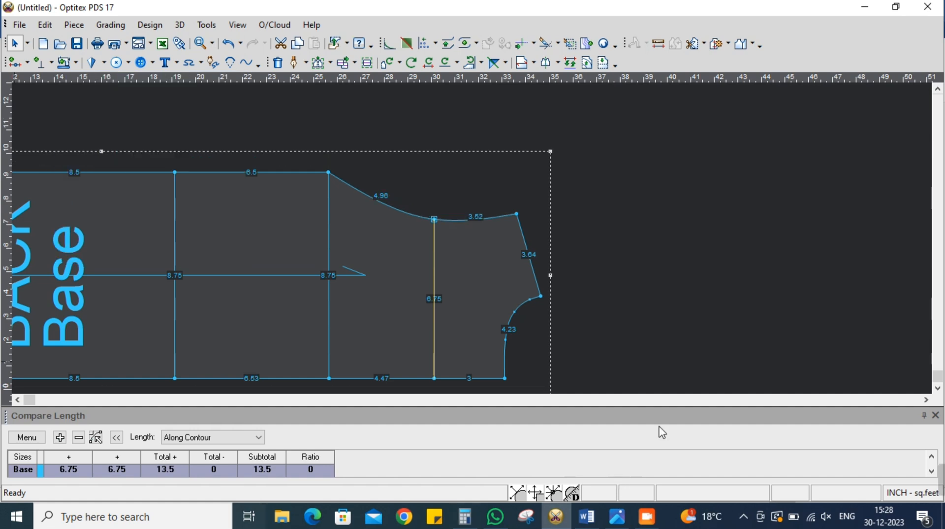
# Pull the lower armhole segment inward toward the chest line with Move Point, making the curve about 5.56 inches long
pyautogui.click(330, 63)
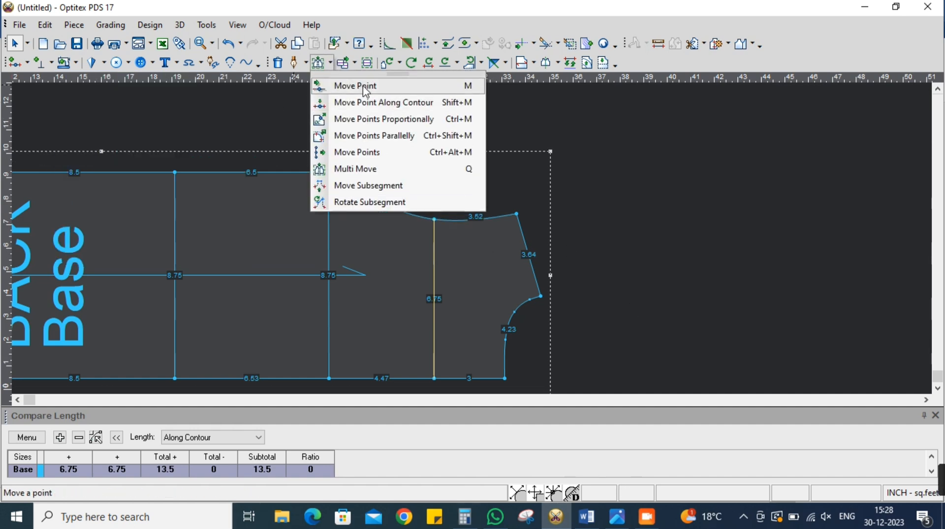
pyautogui.click(362, 86)
pyautogui.scroll(2, 386, 169)
pyautogui.scroll(1, 471, 241)
pyautogui.click(423, 204)
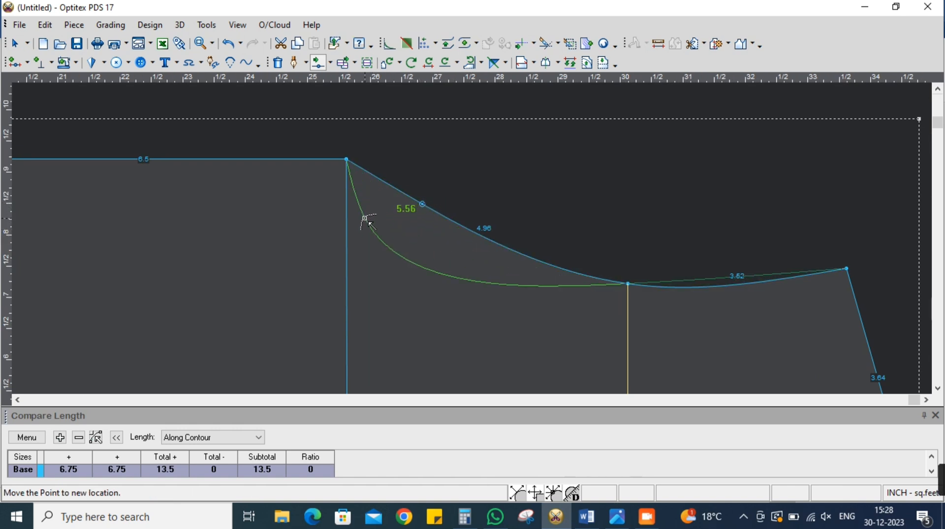
pyautogui.click(366, 225)
pyautogui.click(724, 349)
# Add a point on the armhole curve just below the across line and move it slightly to 28.84, 7.2 inches
pyautogui.scroll(-3, 475, 239)
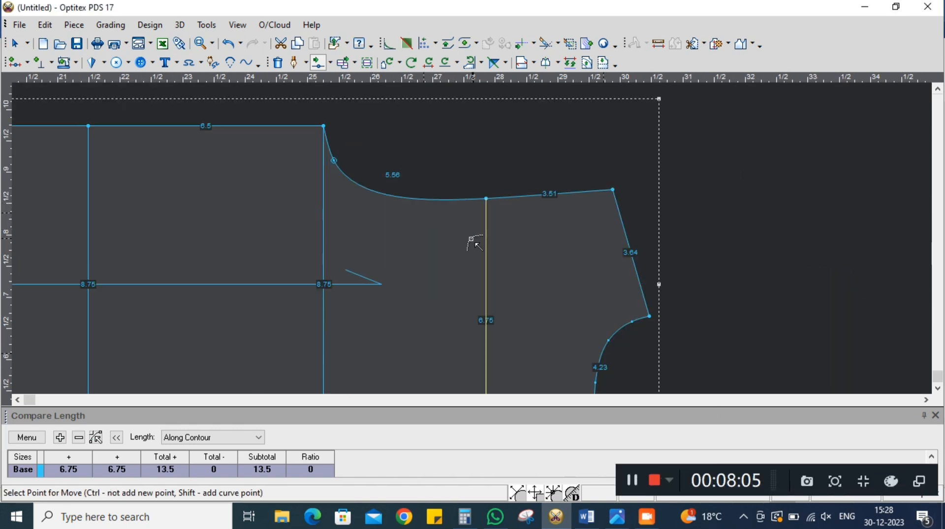
pyautogui.scroll(2, 477, 236)
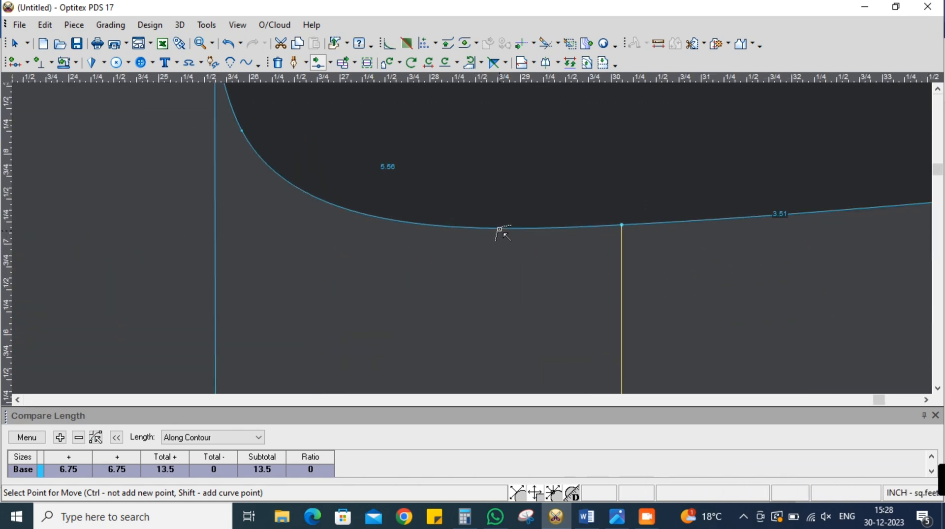
pyautogui.click(502, 228)
pyautogui.click(506, 227)
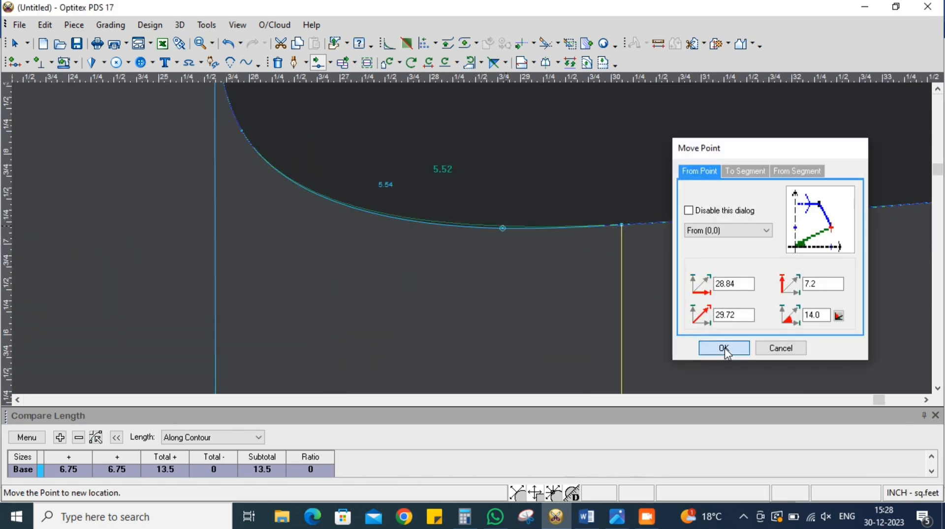
pyautogui.click(726, 351)
pyautogui.scroll(-3, 472, 243)
pyautogui.scroll(3, 475, 246)
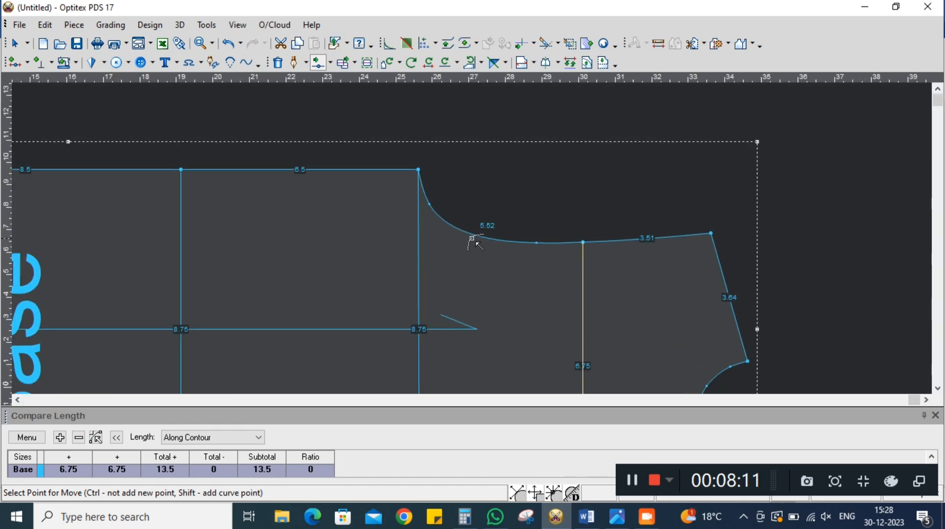
# Add and adjust another point on the lower armhole bend, bringing the curve to about 5.56 inches
pyautogui.scroll(1, 470, 240)
pyautogui.click(428, 209)
pyautogui.click(392, 190)
pyautogui.click(724, 348)
pyautogui.scroll(-3, 491, 228)
pyautogui.scroll(3, 475, 239)
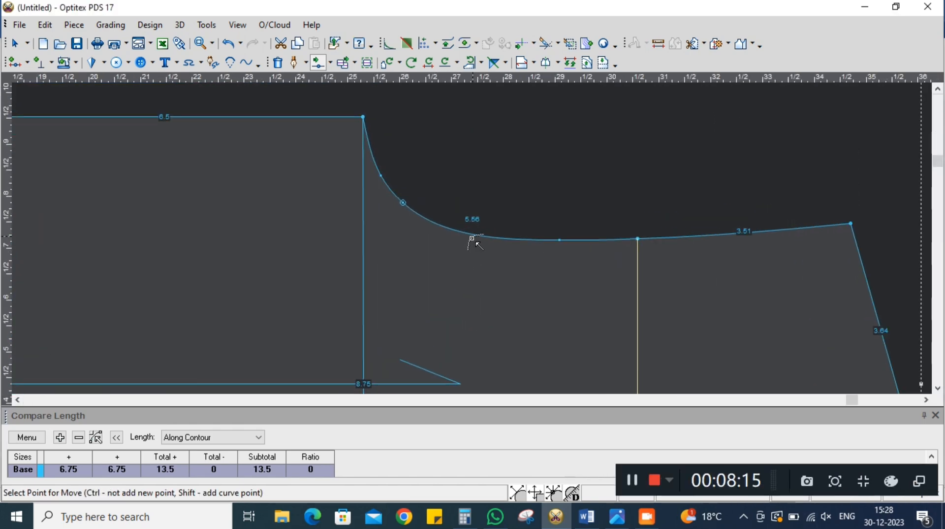
# Smooth the middle of the armhole curve with one more moved point, making it about 5.55 inches long, and leave Move Point
pyautogui.click(473, 234)
pyautogui.click(494, 230)
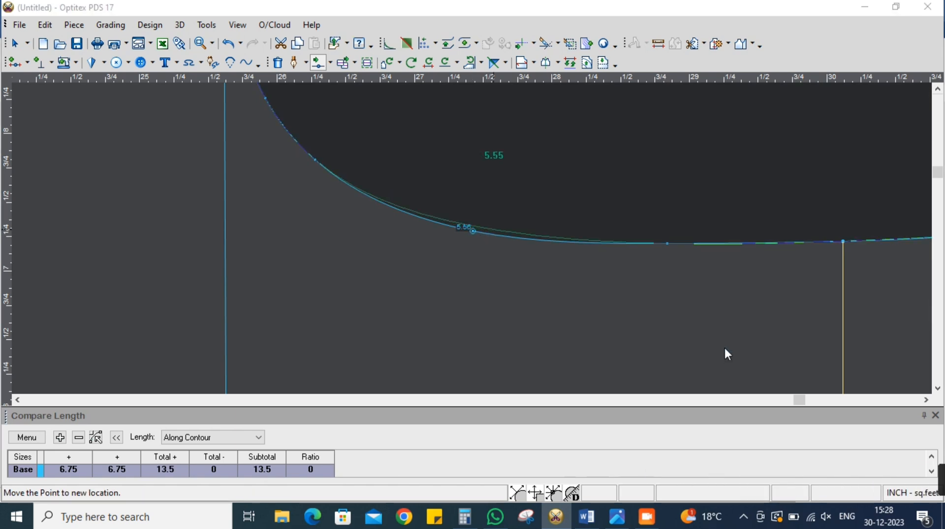
pyautogui.click(725, 347)
pyautogui.scroll(-3, 475, 242)
pyautogui.scroll(-2, 475, 242)
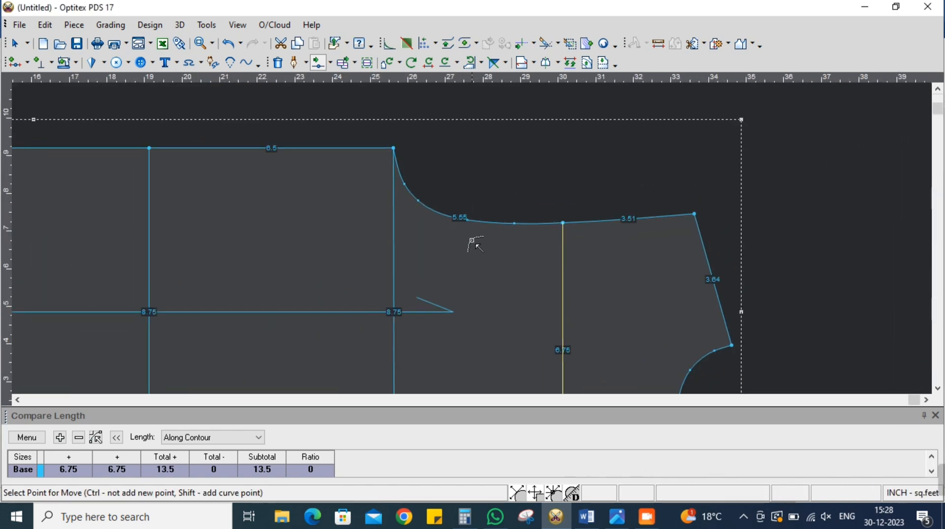
pyautogui.scroll(-2, 476, 241)
pyautogui.scroll(2, 473, 249)
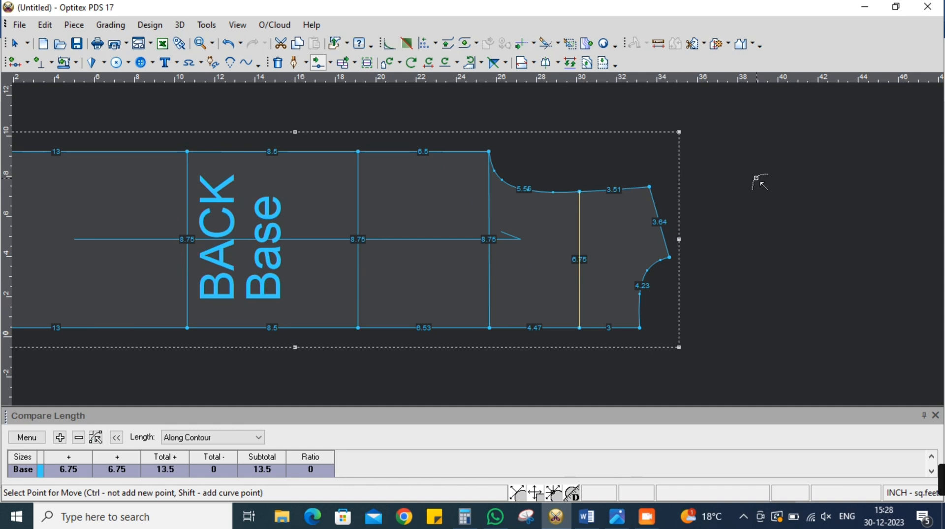
pyautogui.rightClick(759, 183)
pyautogui.click(788, 188)
pyautogui.scroll(-2, 493, 246)
pyautogui.scroll(2, 471, 249)
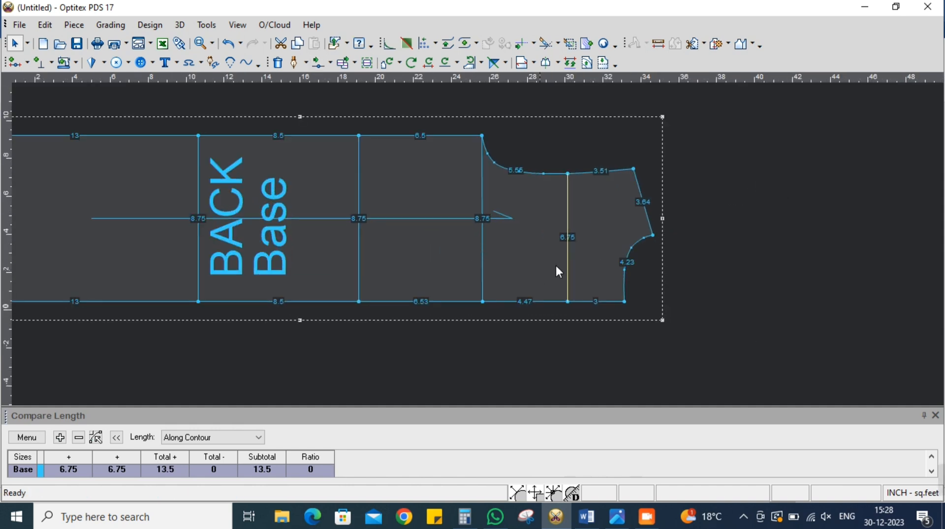
# Clear the Compare Length table, add the internal waist line four times as a plus length, and check the waist measurement in the Word sheet
pyautogui.click(359, 240)
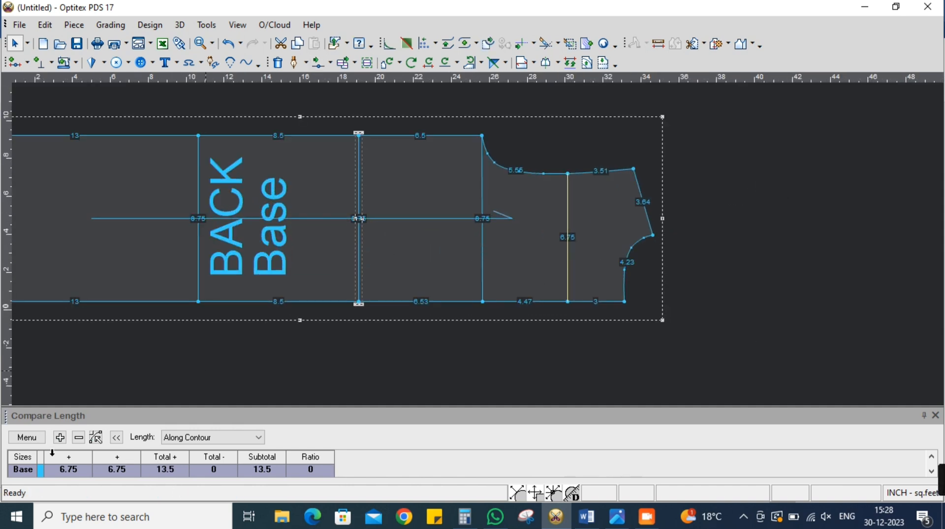
pyautogui.click(34, 438)
pyautogui.click(41, 386)
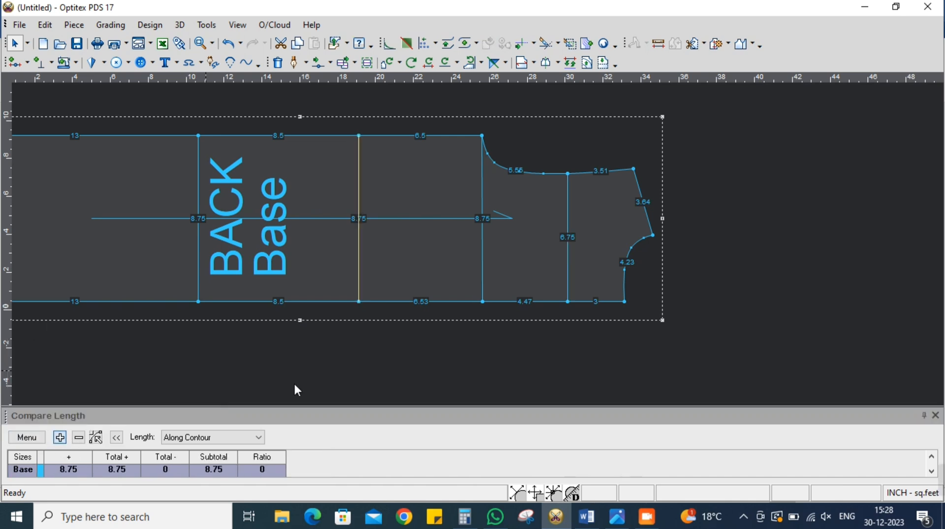
pyautogui.click(59, 437)
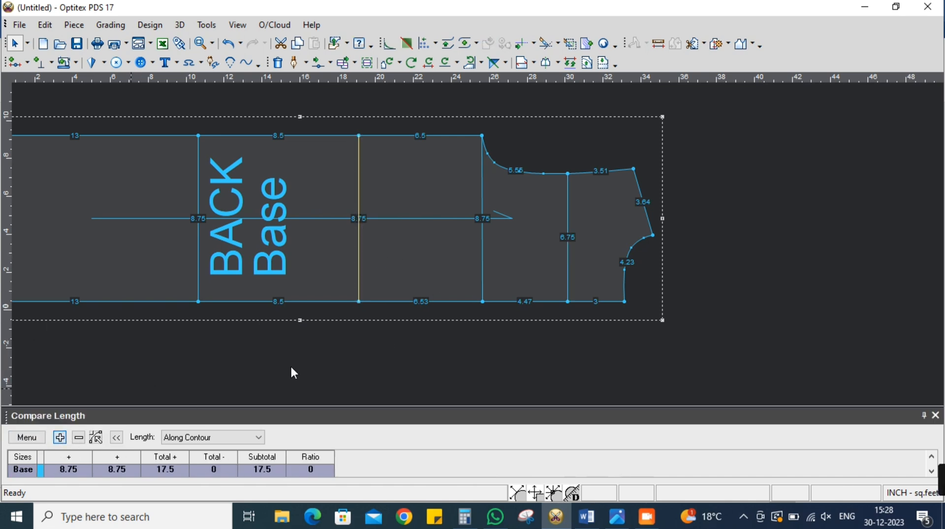
pyautogui.click(61, 437)
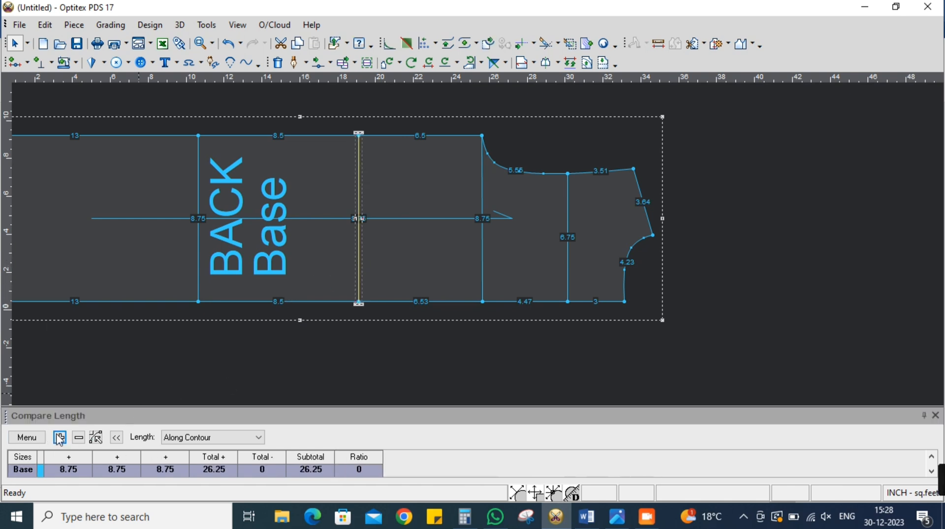
pyautogui.click(59, 437)
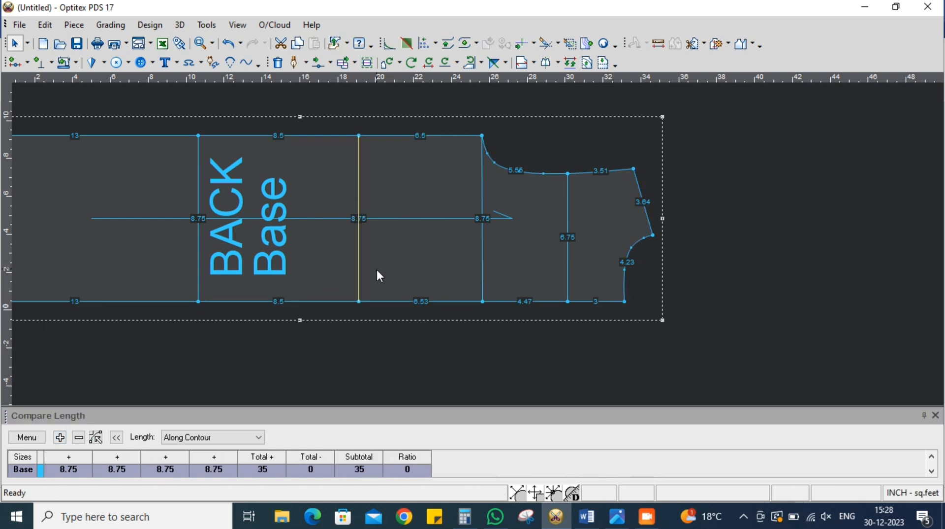
pyautogui.click(587, 516)
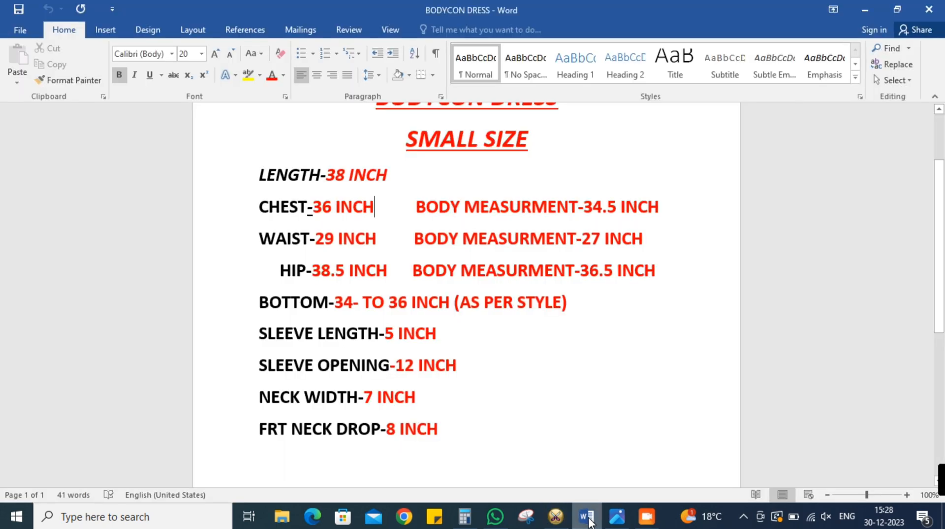
pyautogui.click(586, 517)
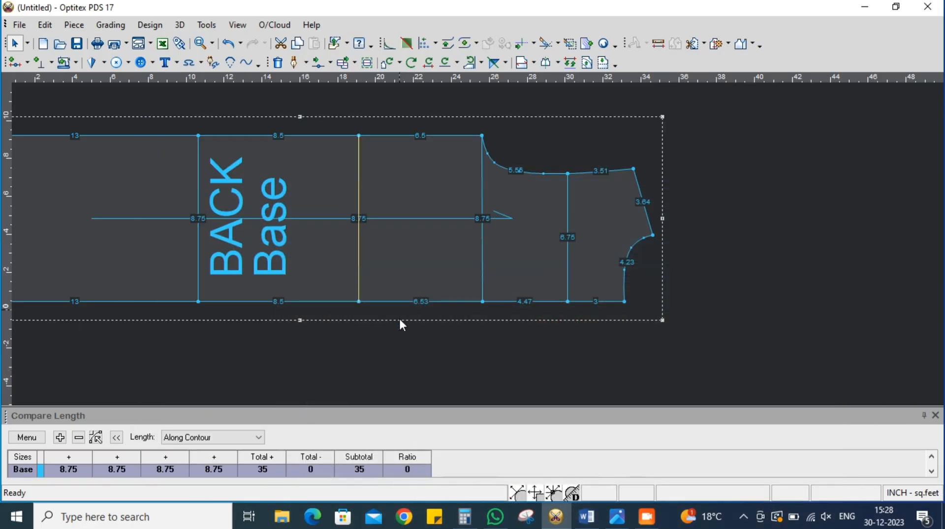
pyautogui.moveTo(391, 268); pyautogui.dragTo(413, 261)
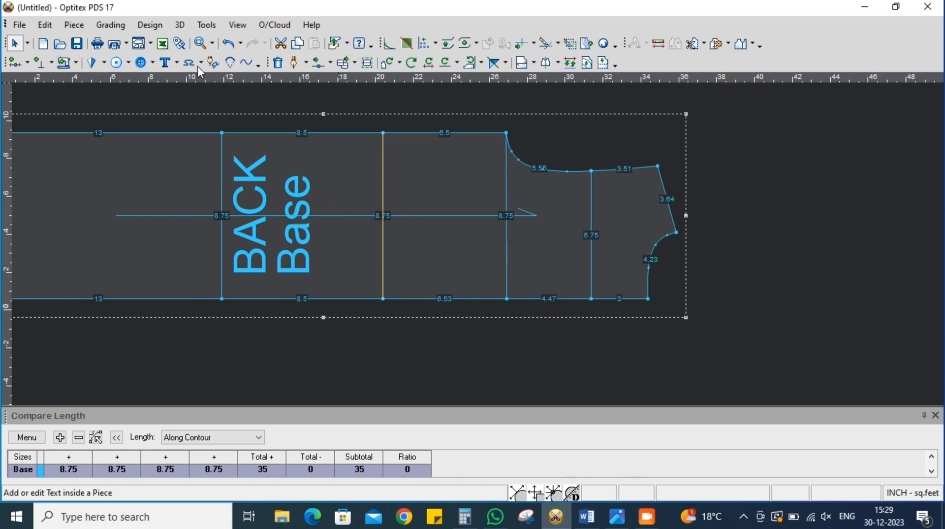
pyautogui.click(330, 65)
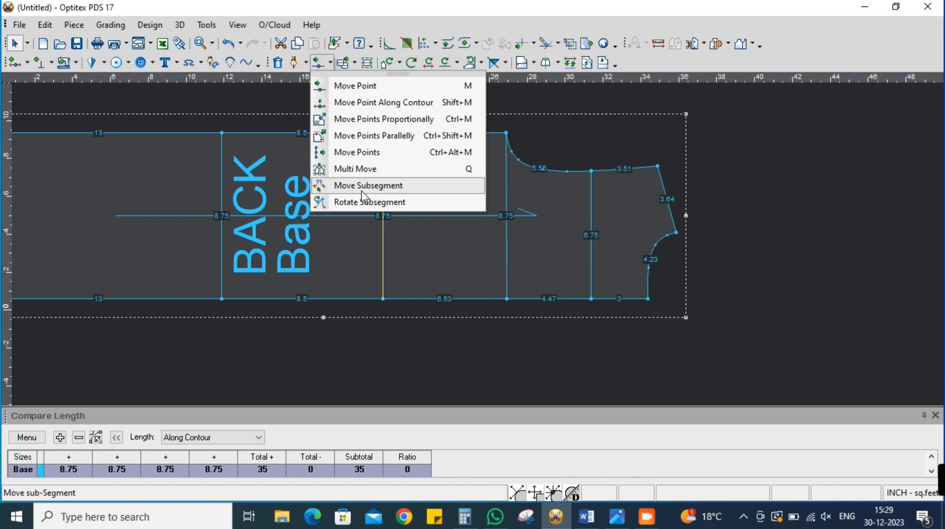
pyautogui.click(363, 171)
pyautogui.moveTo(375, 120); pyautogui.dragTo(407, 176)
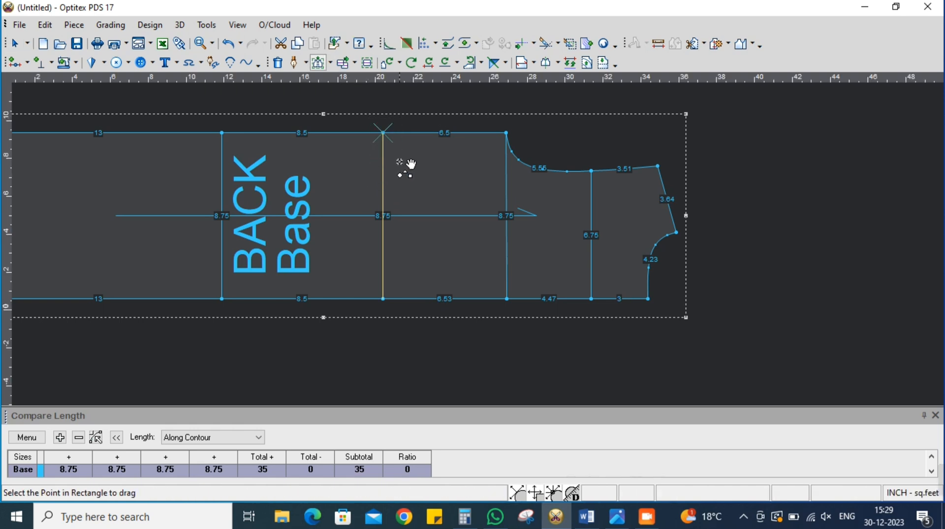
pyautogui.click(384, 133)
pyautogui.rightClick(165, 262)
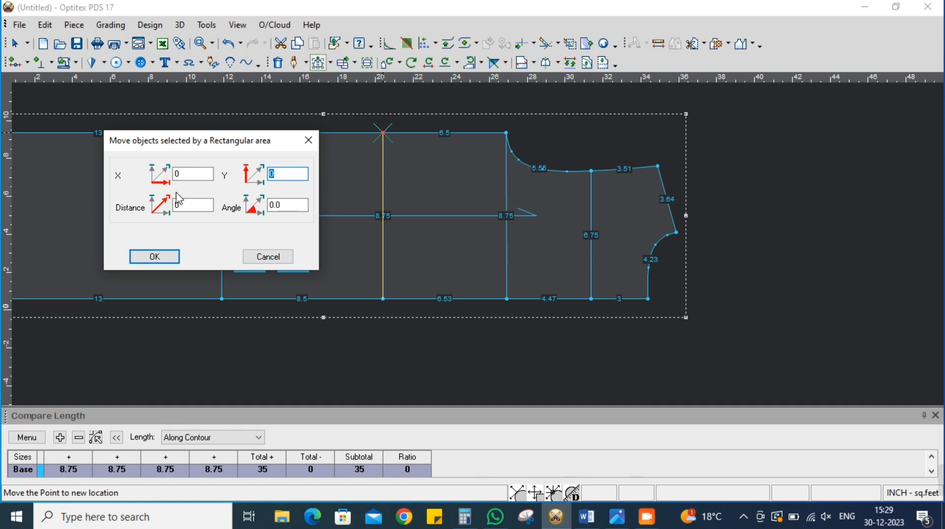
pyautogui.click(271, 255)
pyautogui.rightClick(899, 254)
pyautogui.click(899, 252)
pyautogui.click(443, 242)
# Offset the horizontal guide line on the BACK piece's centre back edge by a distance of 3.25 inches
pyautogui.scroll(-3, 338, 234)
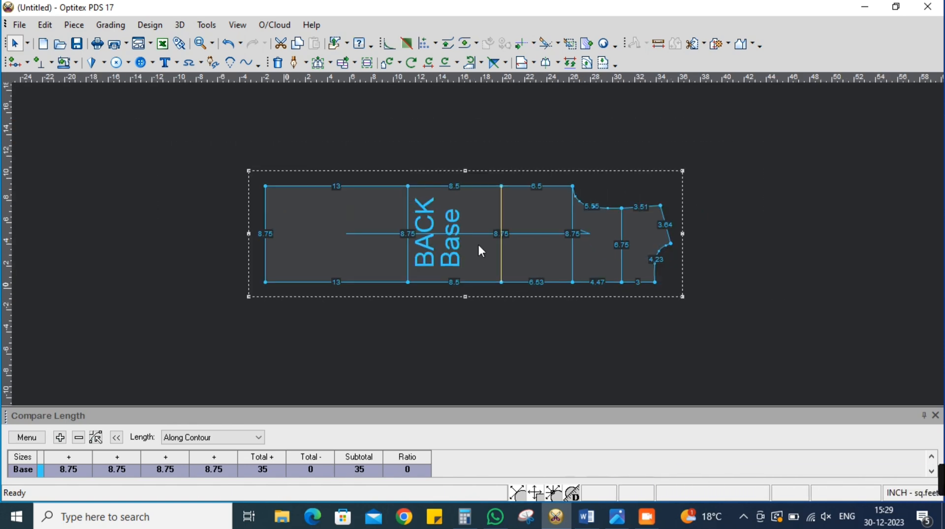
pyautogui.scroll(3, 477, 242)
pyautogui.scroll(-3, 530, 253)
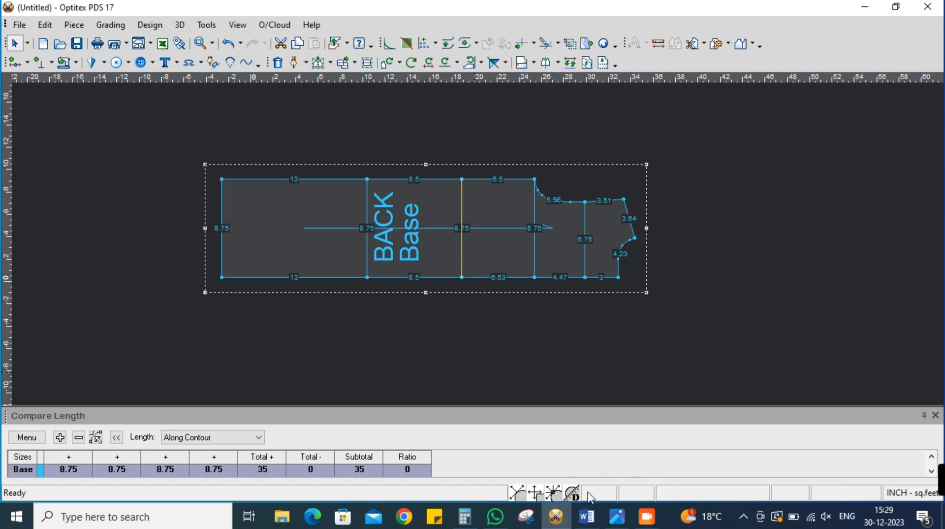
pyautogui.scroll(4, 472, 237)
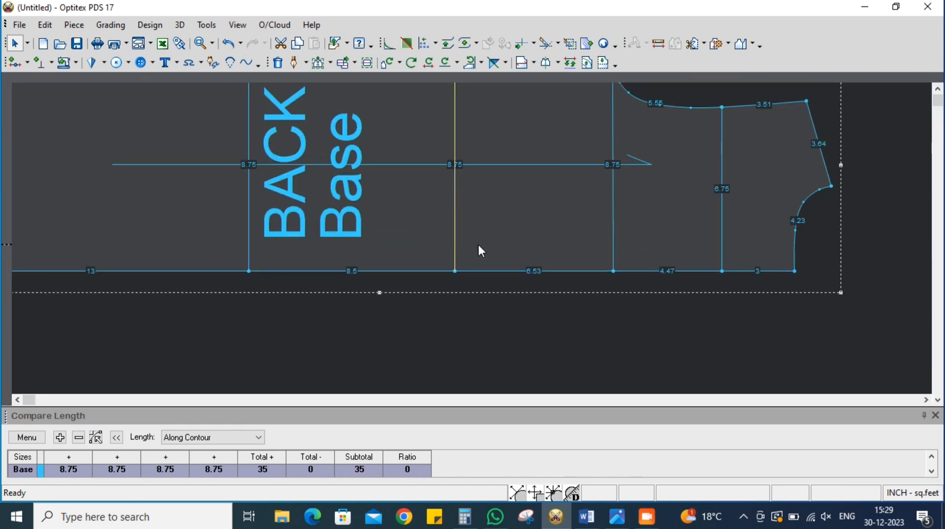
pyautogui.scroll(-3, 471, 240)
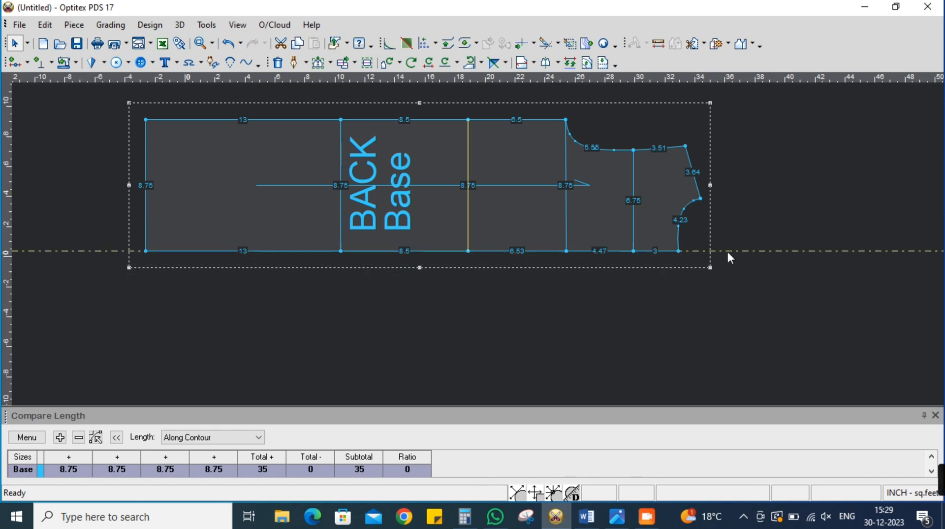
pyautogui.doubleClick(728, 252)
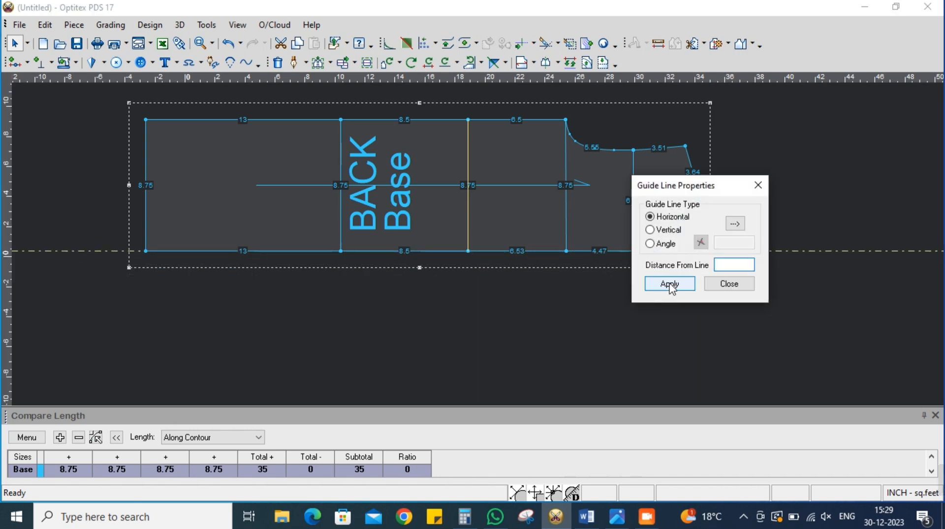
pyautogui.press('Return')
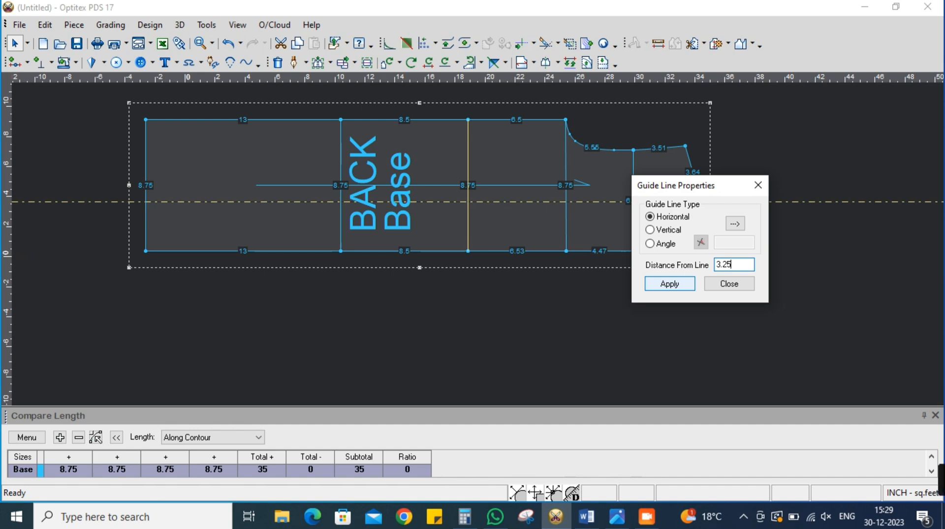
pyautogui.click(725, 283)
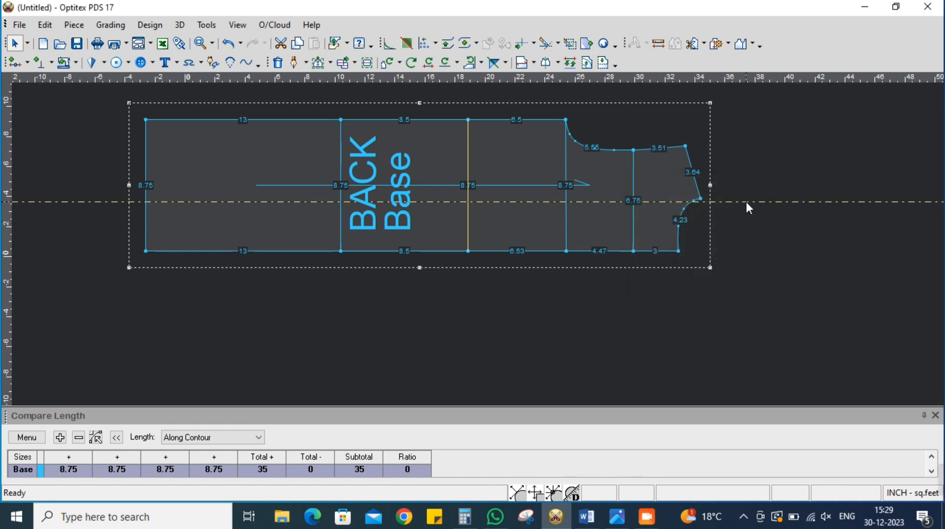
# Bring the guide line back to the centre back edge and reapply the 3.25 inch distance from line
pyautogui.doubleClick(747, 202)
pyautogui.click(671, 284)
pyautogui.click(727, 283)
pyautogui.moveTo(789, 199); pyautogui.dragTo(749, 252)
pyautogui.doubleClick(749, 252)
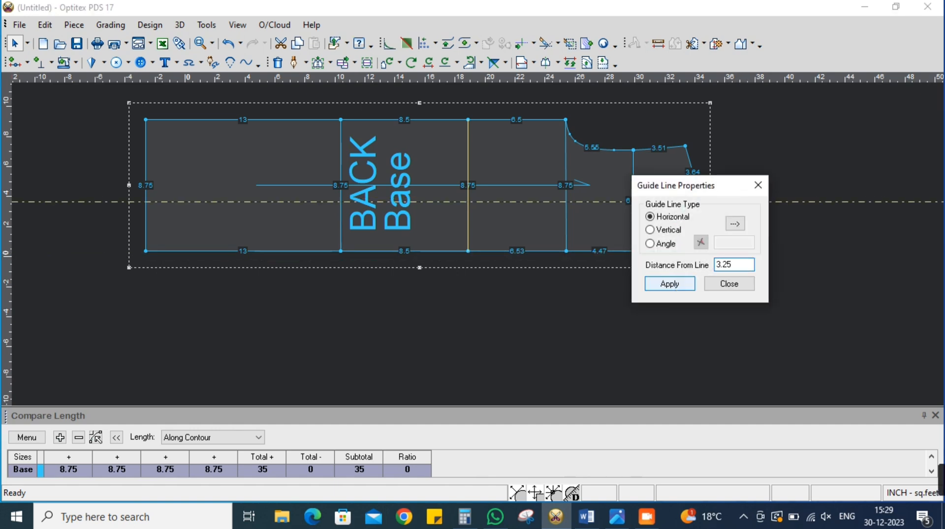
pyautogui.click(728, 283)
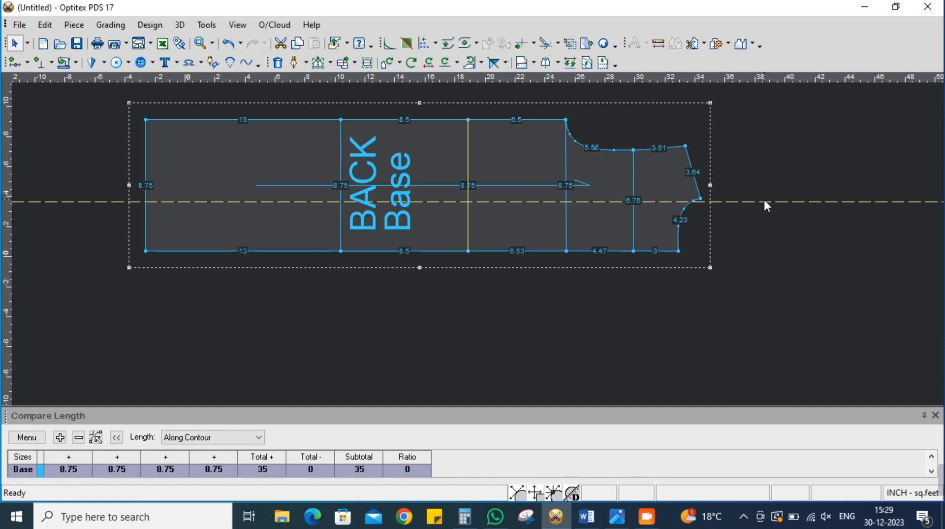
# Add a second horizontal guide line at a distance of 1 inch above the existing one on the BACK piece
pyautogui.doubleClick(762, 201)
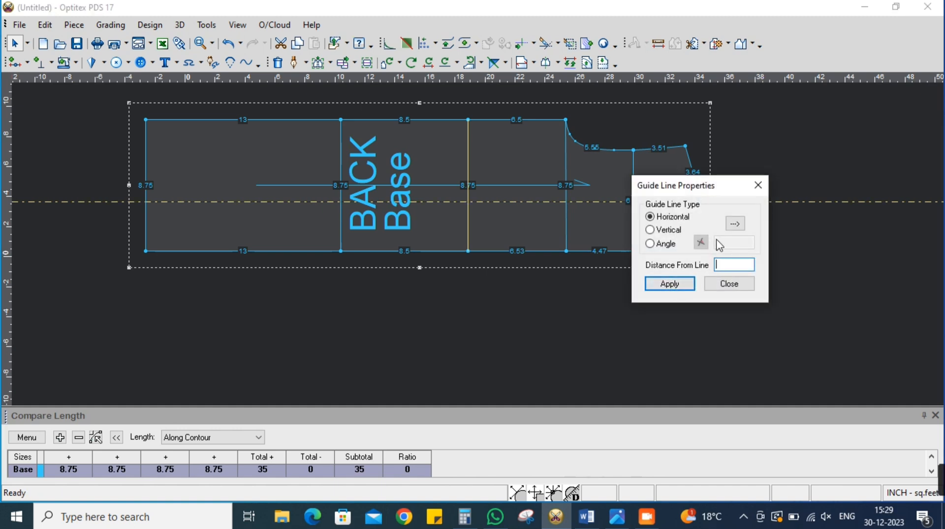
pyautogui.click(731, 266)
pyautogui.write('1')
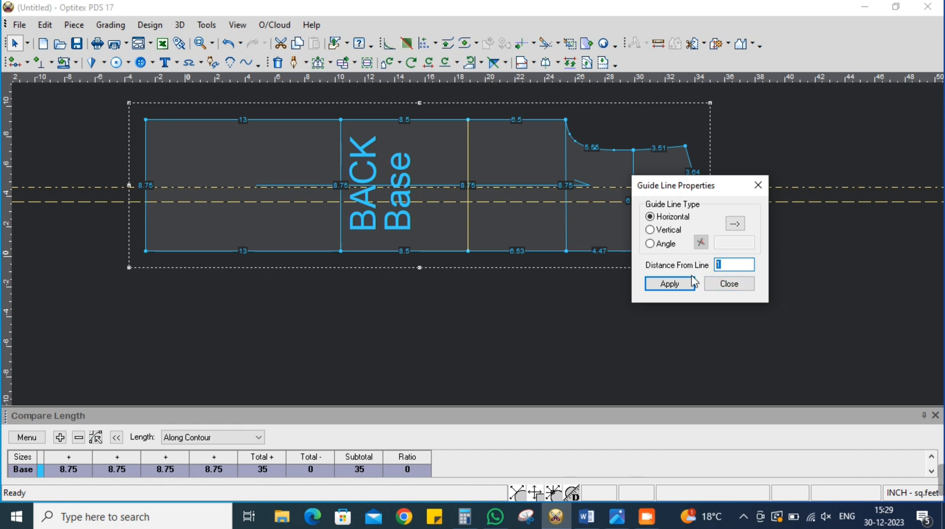
pyautogui.click(676, 284)
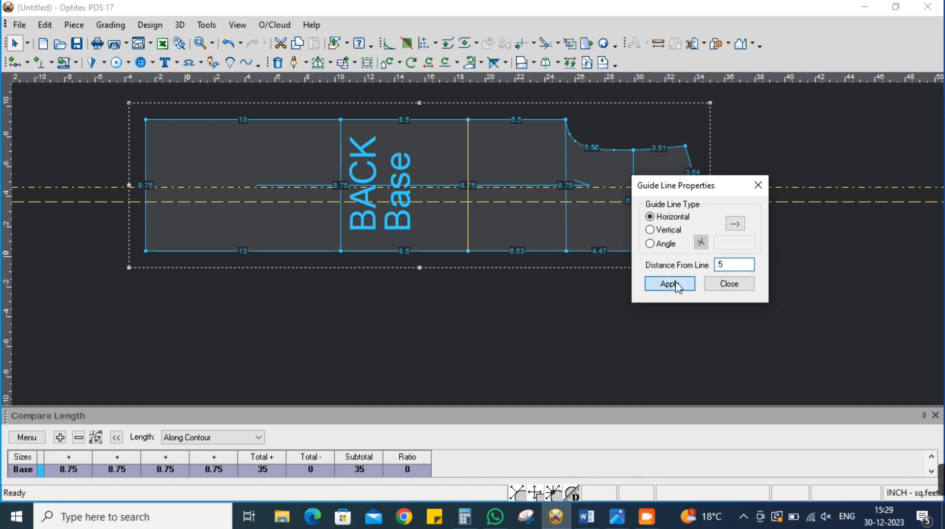
# Add a dart centre guide line 0.5 inch from the lower horizontal guide line, midway between the two
pyautogui.moveTo(725, 267); pyautogui.dragTo(674, 272)
pyautogui.write('-.5')
pyautogui.press('Return')
pyautogui.click(745, 283)
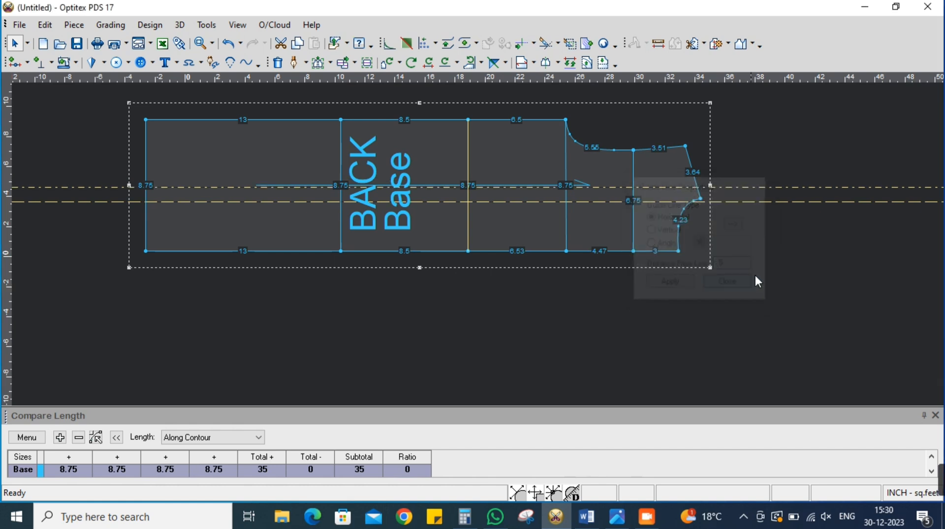
pyautogui.doubleClick(770, 202)
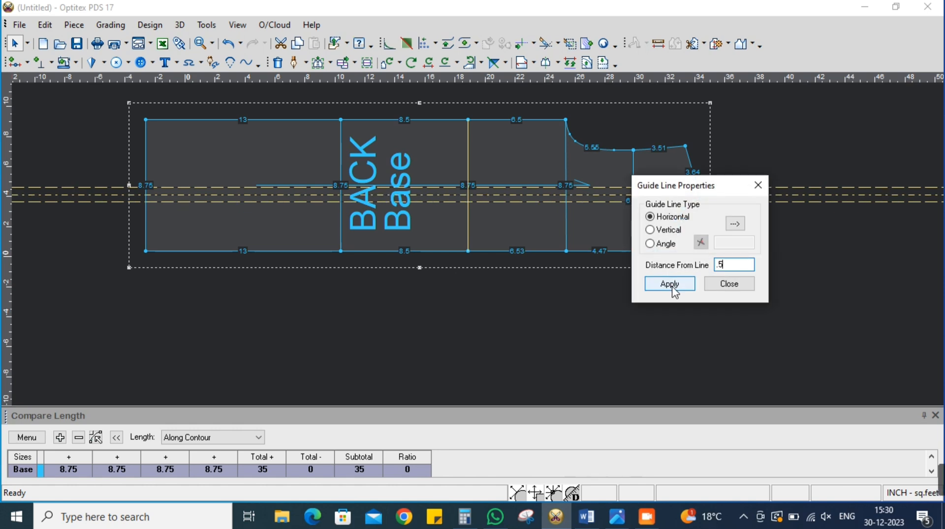
pyautogui.click(719, 283)
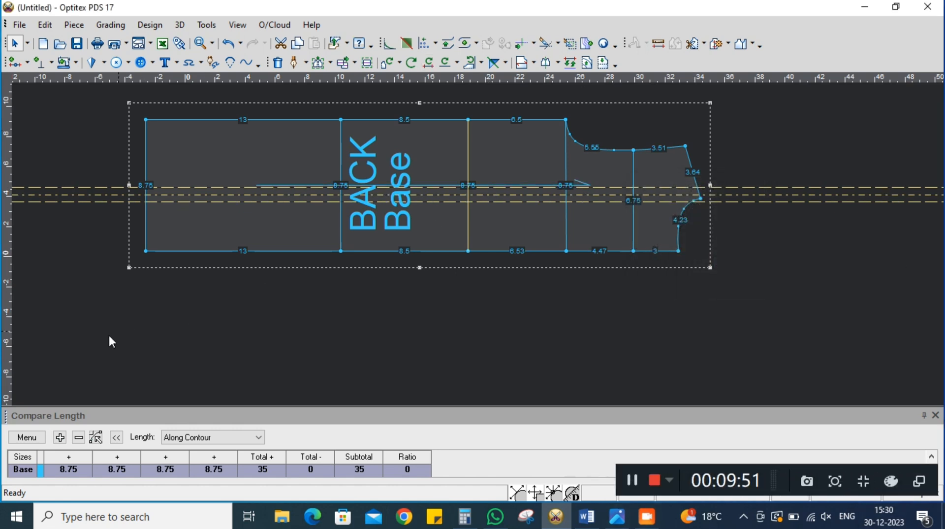
# Place vertical guide lines about 5 inches to either side of the BACK piece's waist line for the dart ends
pyautogui.moveTo(471, 251); pyautogui.dragTo(469, 251)
pyautogui.doubleClick(468, 276)
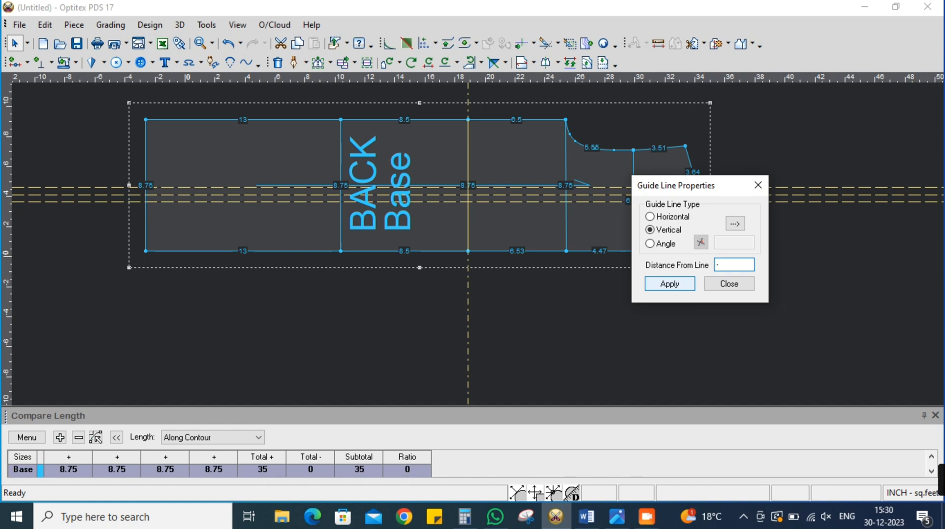
pyautogui.click(691, 286)
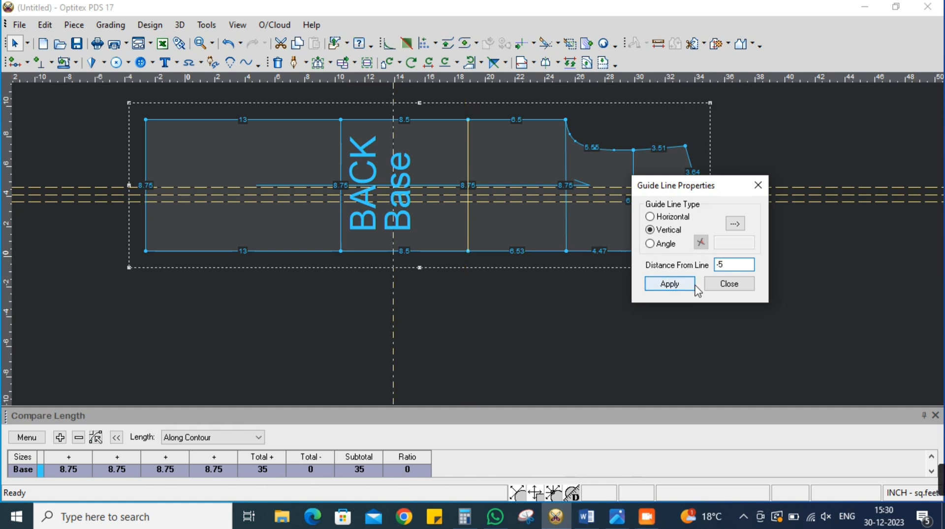
pyautogui.click(744, 288)
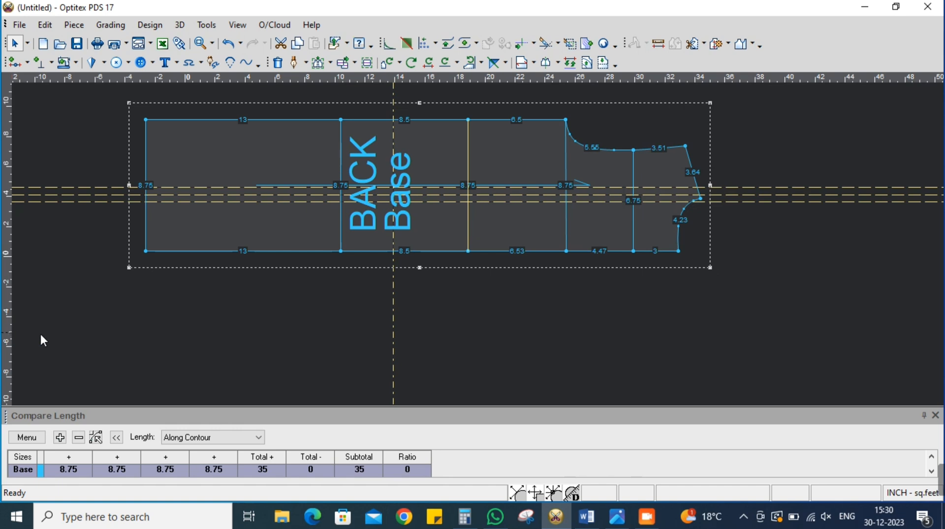
pyautogui.doubleClick(393, 319)
pyautogui.click(670, 284)
pyautogui.click(729, 284)
# Draft the waist dart's upper side from the hip-side guide crossing through the waist line to the guide crossing nearer the armhole
pyautogui.scroll(2, 555, 202)
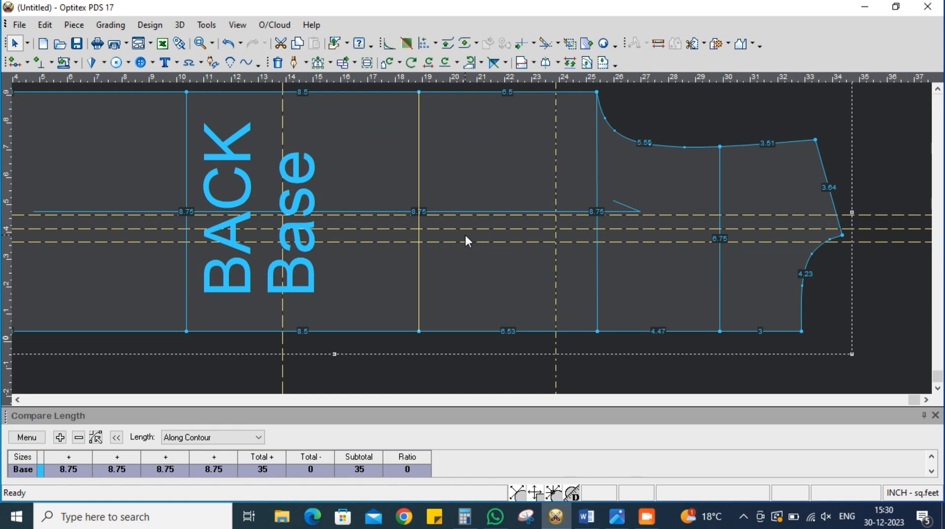
pyautogui.scroll(-1, 497, 243)
pyautogui.scroll(2, 473, 247)
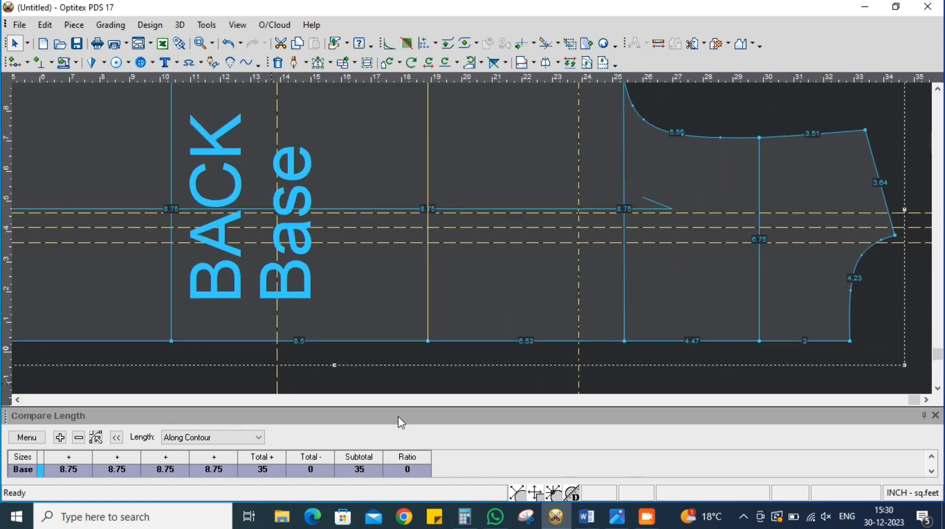
pyautogui.click(295, 68)
pyautogui.click(282, 225)
pyautogui.press('Return')
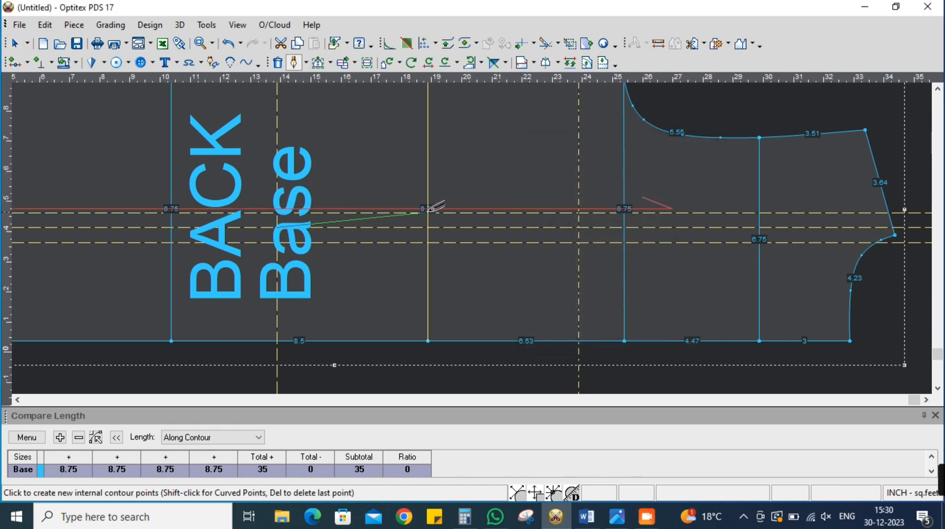
pyautogui.click(724, 347)
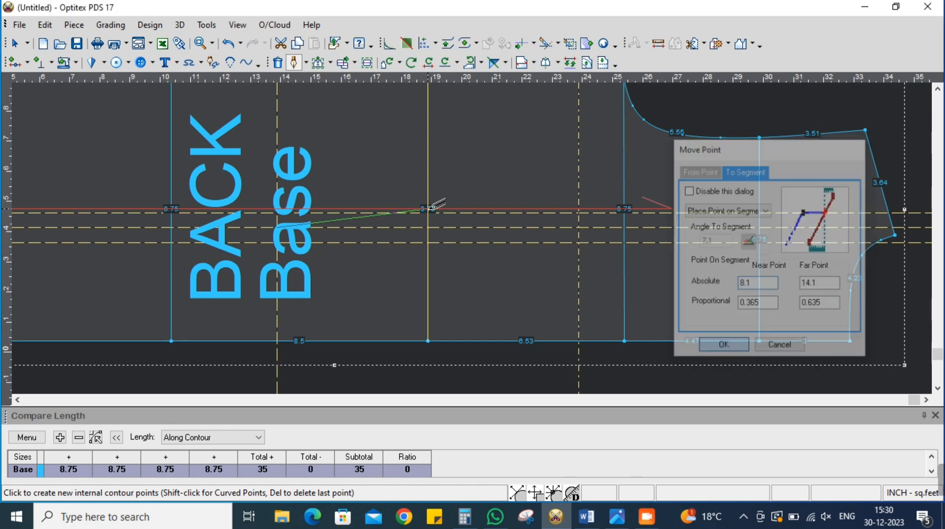
pyautogui.click(579, 227)
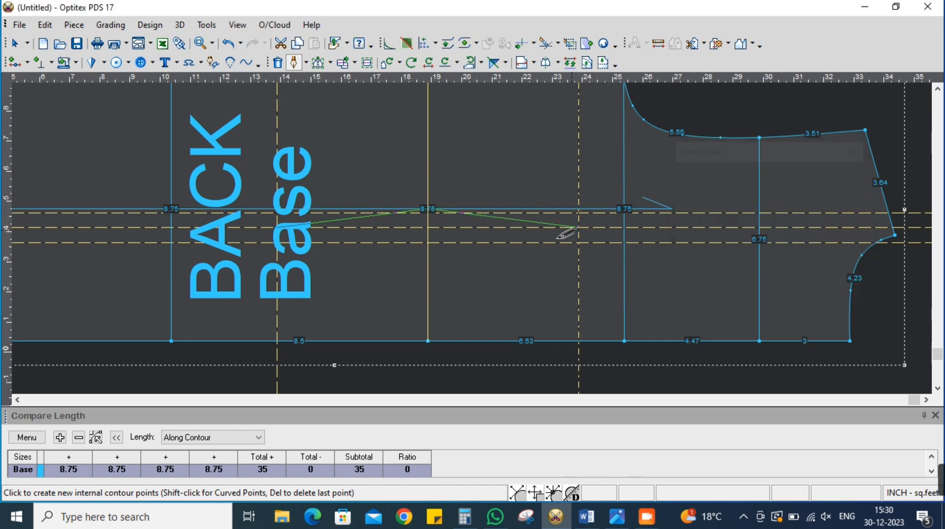
# Draft the dart's lower side through the waist line 3.25 inches from centre back, close the diamond and finish digitizing
pyautogui.click(428, 242)
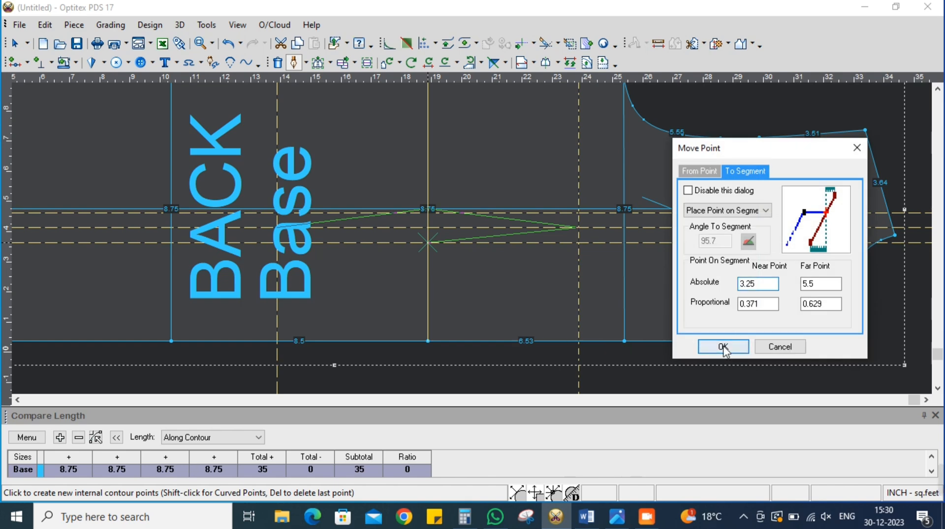
pyautogui.click(724, 345)
pyautogui.click(499, 288)
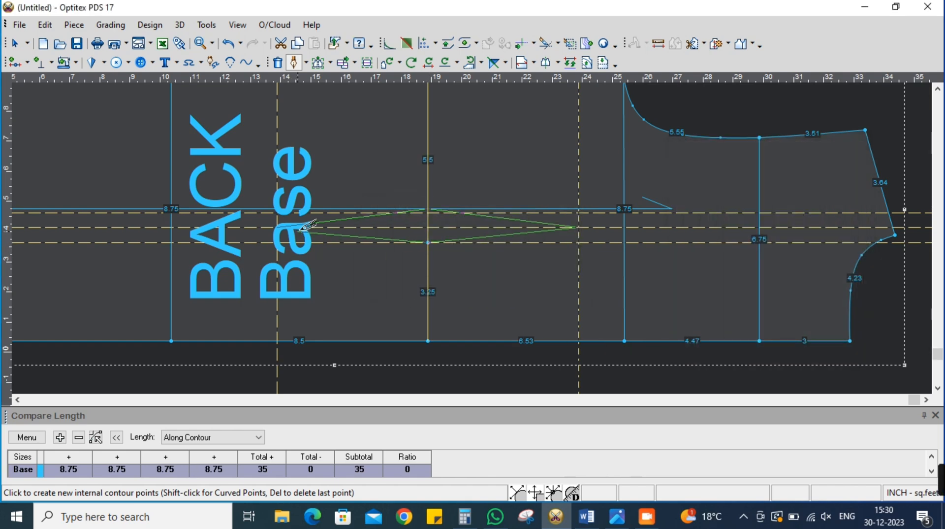
pyautogui.click(282, 226)
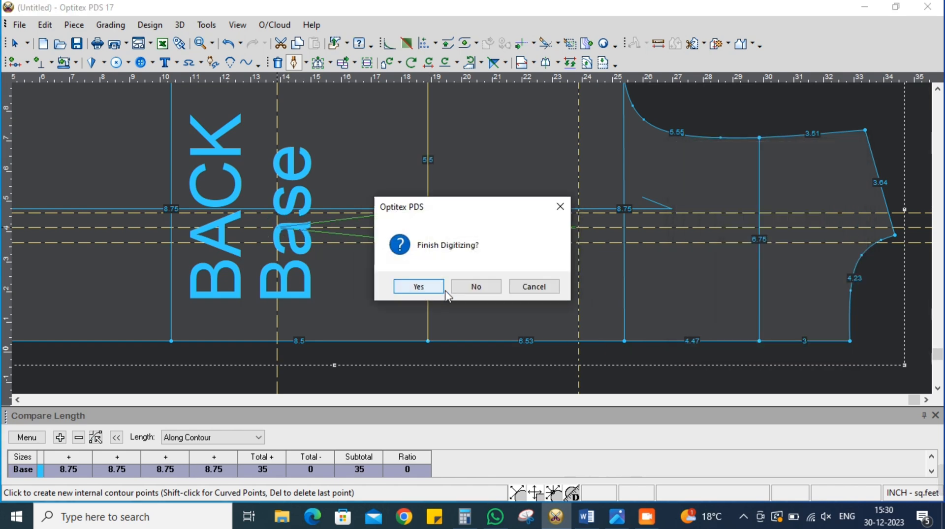
pyautogui.click(428, 283)
pyautogui.rightClick(707, 148)
pyautogui.click(722, 161)
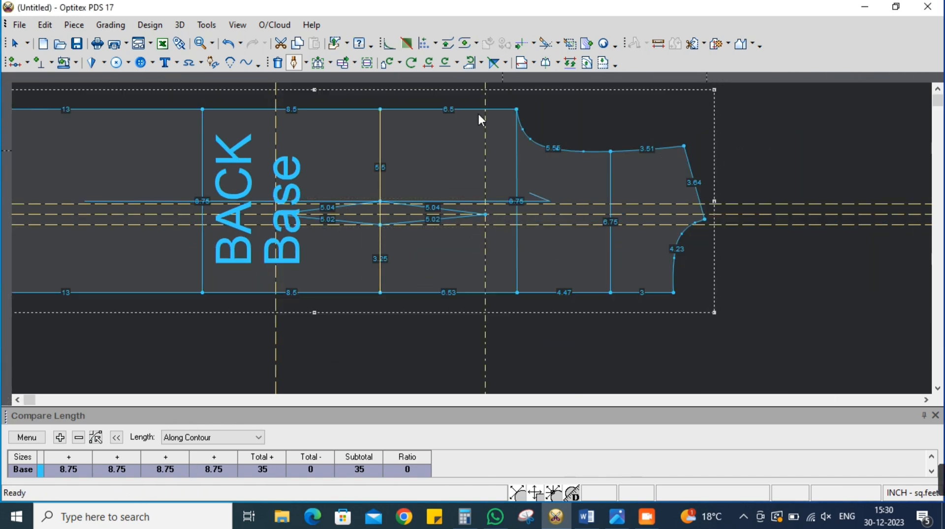
# Start Move Point for adjusting the dart's upper waist point
pyautogui.click(329, 63)
pyautogui.click(361, 87)
pyautogui.scroll(2, 475, 241)
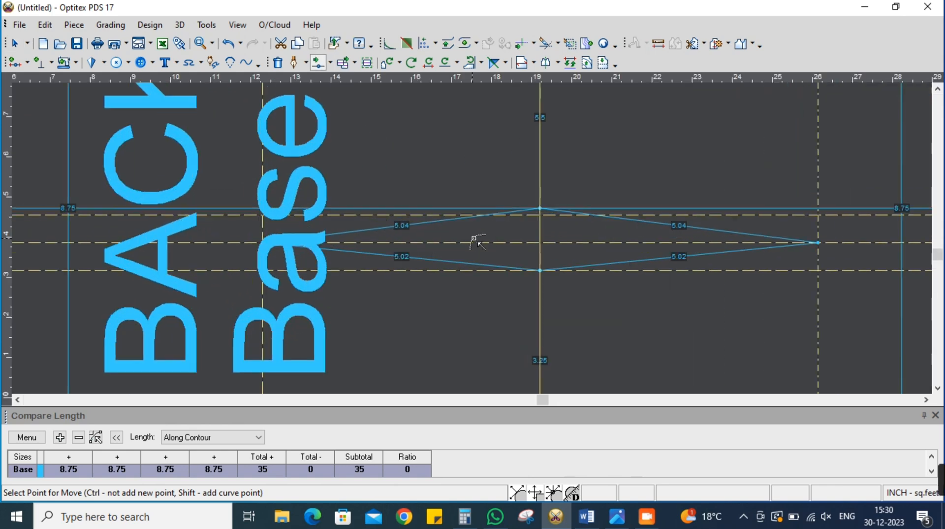
pyautogui.scroll(3, 507, 224)
pyautogui.click(586, 186)
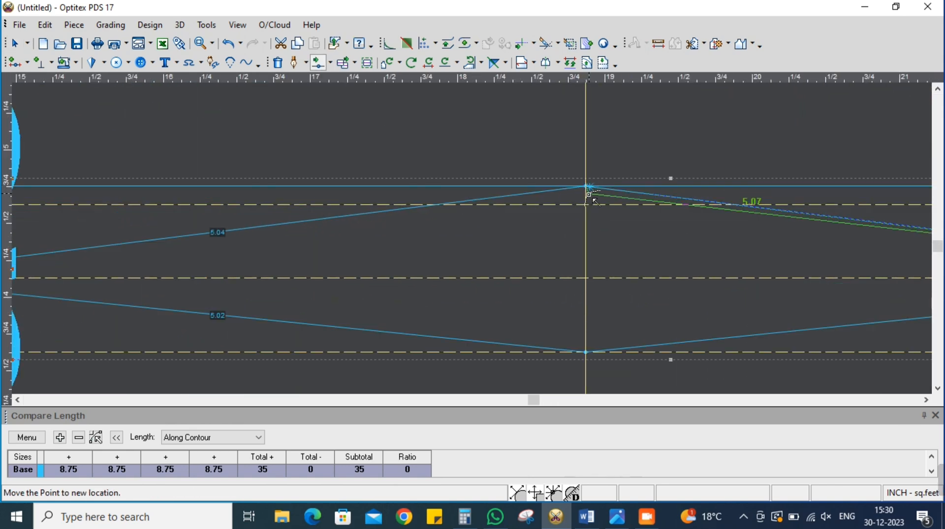
pyautogui.rightClick(604, 198)
pyautogui.click(626, 190)
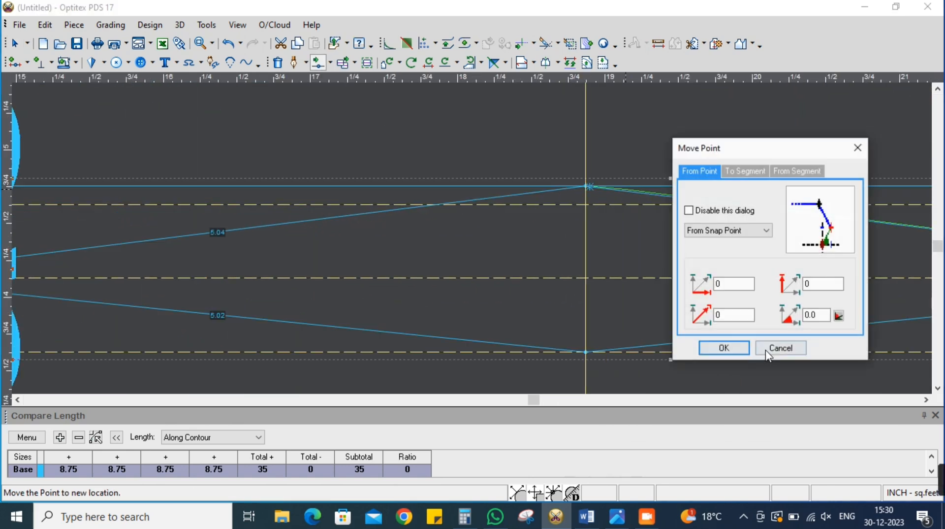
pyautogui.click(761, 351)
# Move the dart's upper waist point down onto the upper horizontal guide line and leave Move Point
pyautogui.click(586, 186)
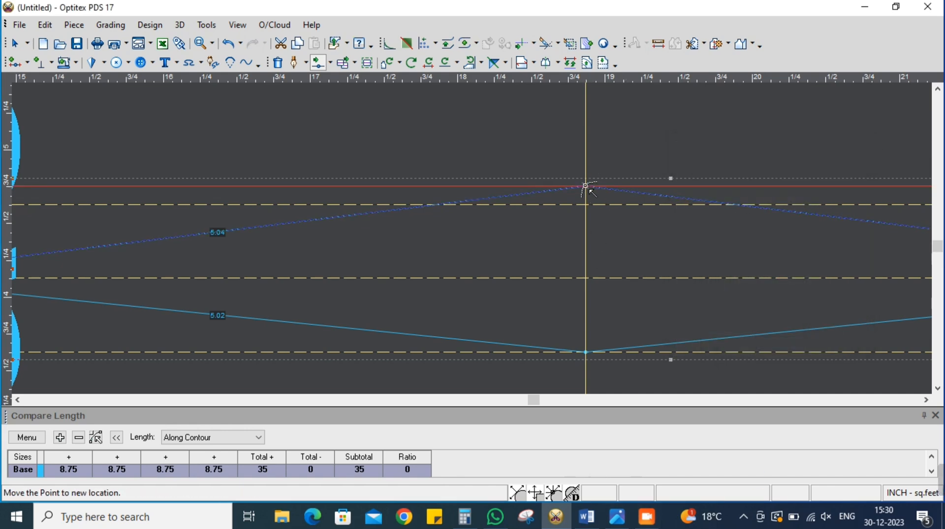
pyautogui.click(593, 204)
pyautogui.click(724, 349)
pyautogui.scroll(-5, 618, 275)
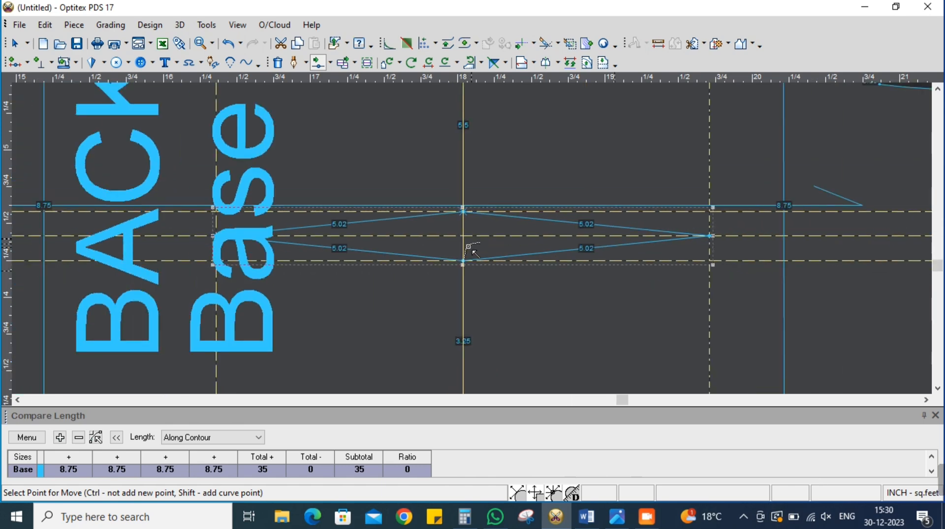
pyautogui.scroll(-1, 467, 244)
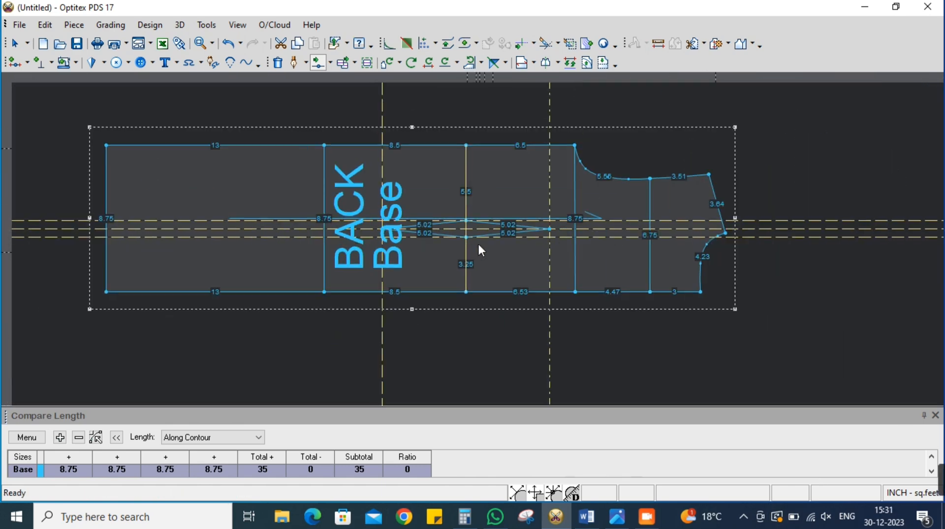
pyautogui.scroll(1, 467, 244)
pyautogui.press('Escape')
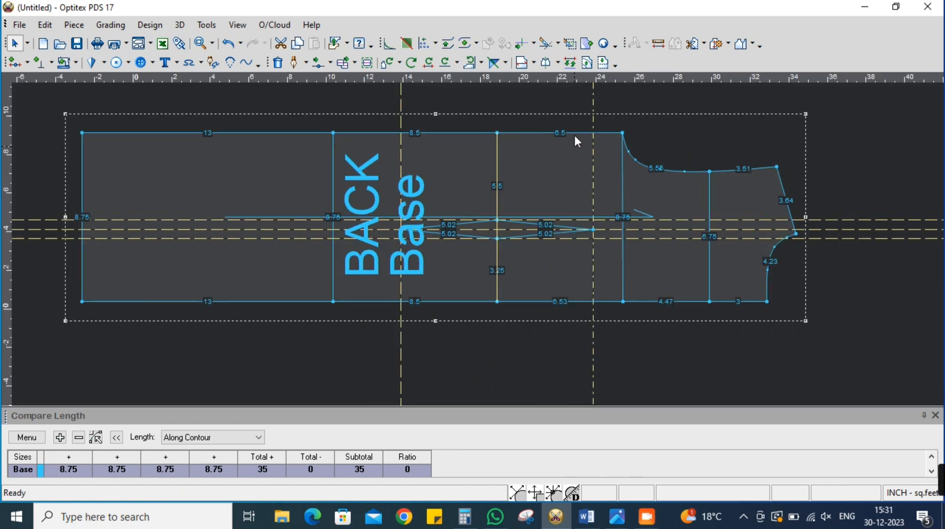
# Move the grain line with its BACK Base label out of the piece to the empty area below it
pyautogui.click(344, 65)
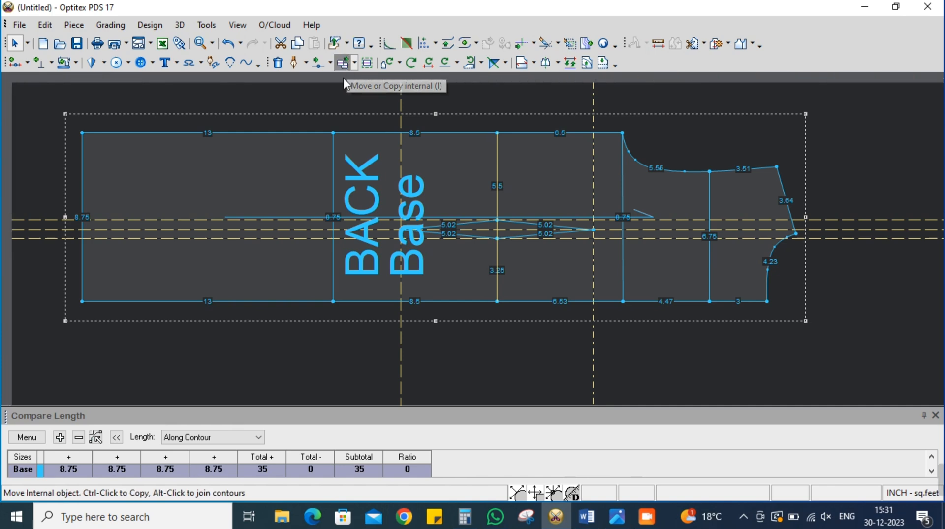
pyautogui.click(648, 219)
pyautogui.click(594, 383)
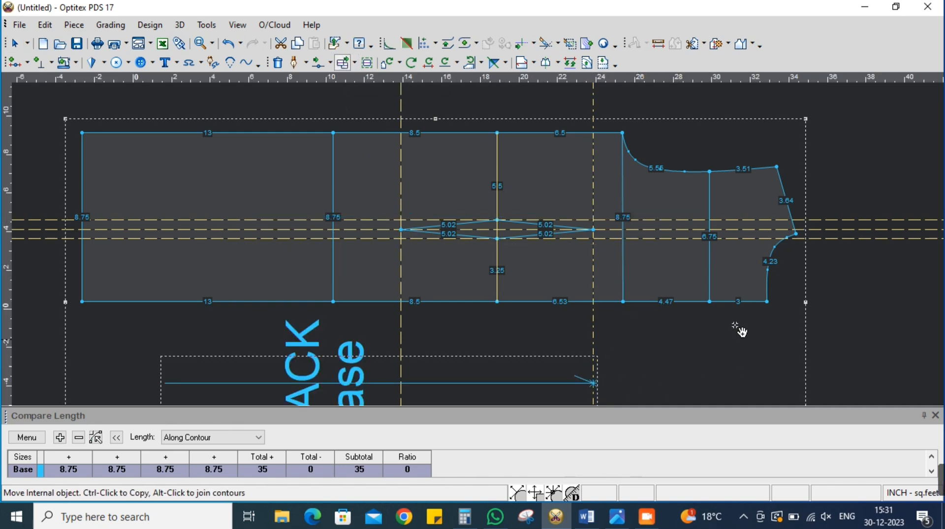
pyautogui.rightClick(786, 135)
pyautogui.click(804, 146)
pyautogui.scroll(-1, 478, 245)
pyautogui.scroll(2, 479, 246)
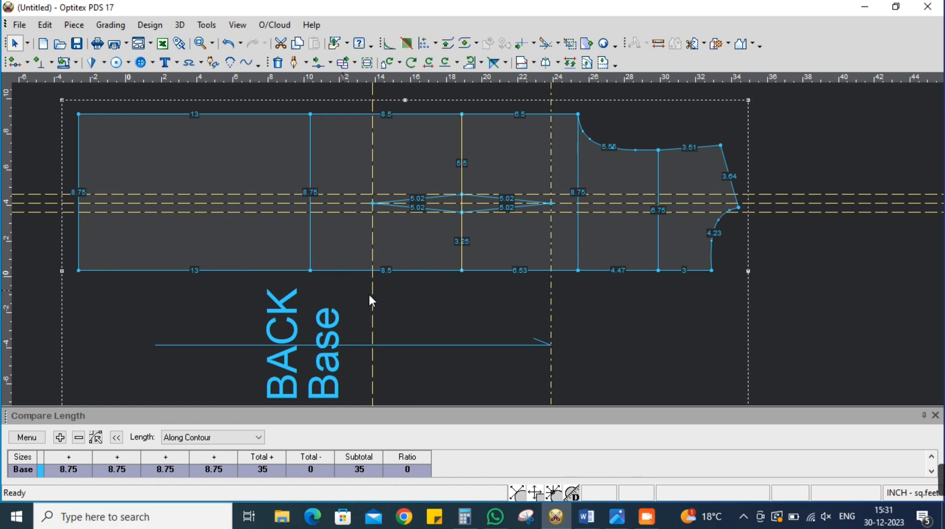
# Remove all guide lines from the workspace and delete the internal waist line running through the dart
pyautogui.click(237, 25)
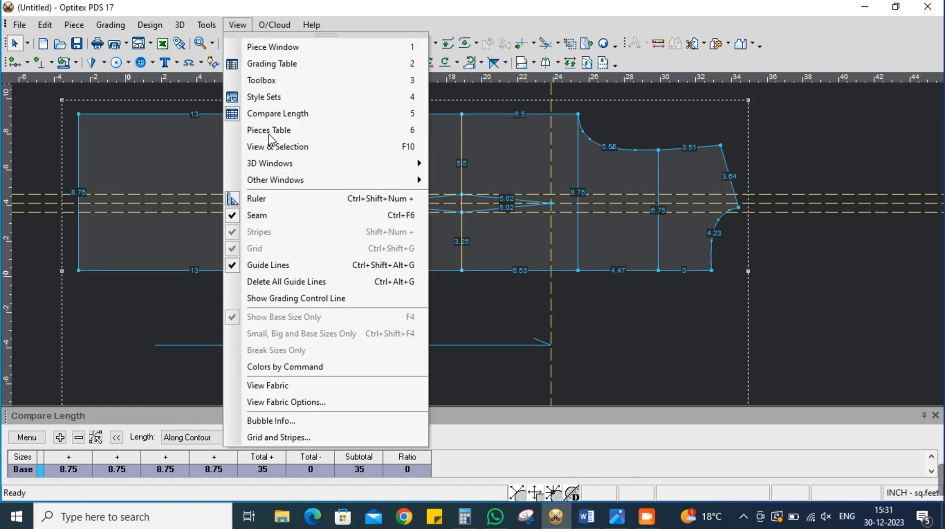
pyautogui.click(298, 298)
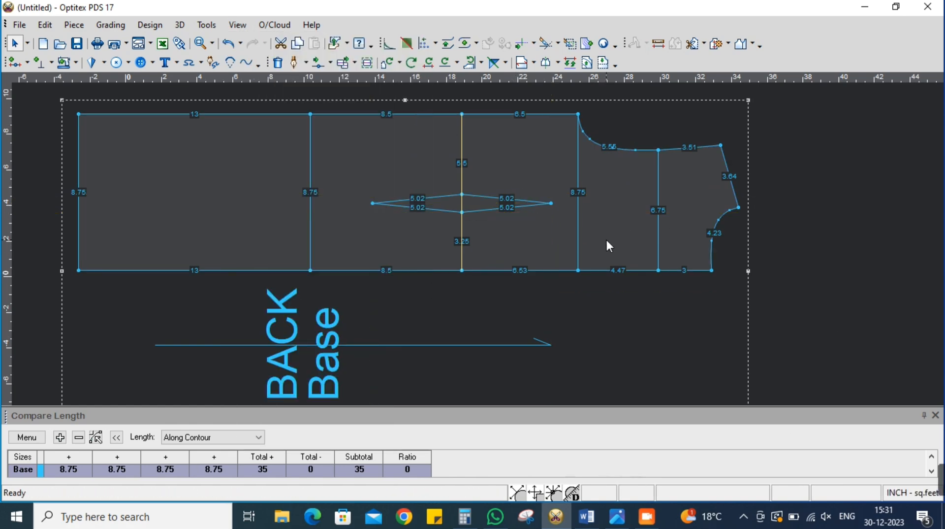
pyautogui.scroll(-2, 478, 242)
pyautogui.scroll(3, 475, 238)
pyautogui.click(430, 180)
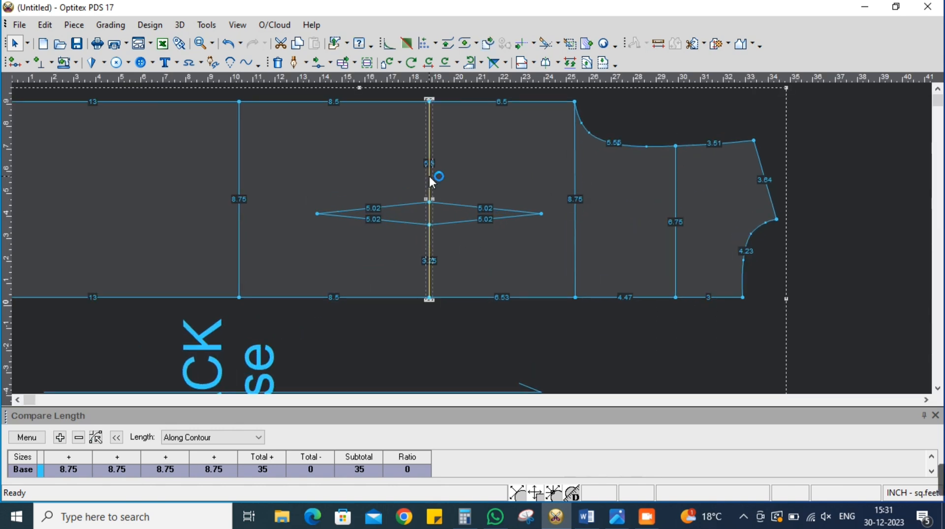
pyautogui.press('Delete')
# Draw an internal line from the lower edge's waist point to the dart's lower waist point, closing the Windows restart page along the way
pyautogui.click(294, 62)
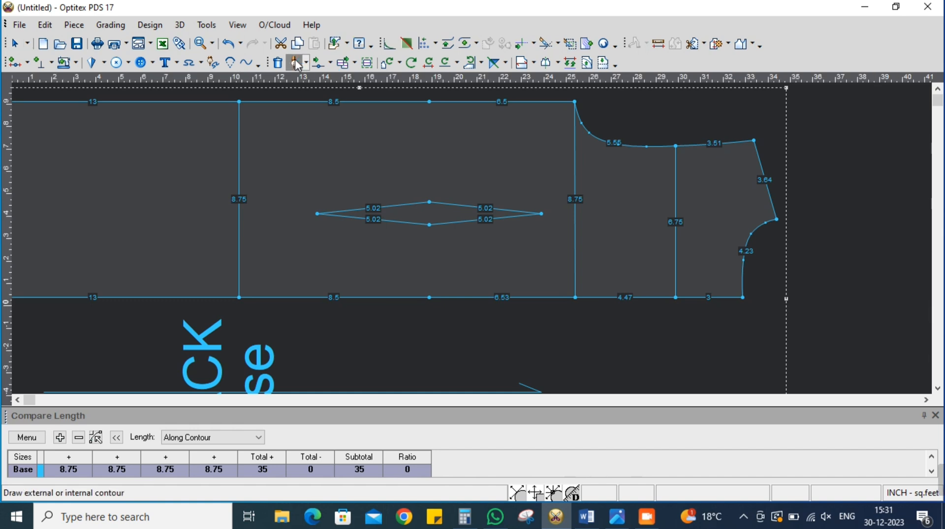
pyautogui.click(430, 296)
pyautogui.click(572, 344)
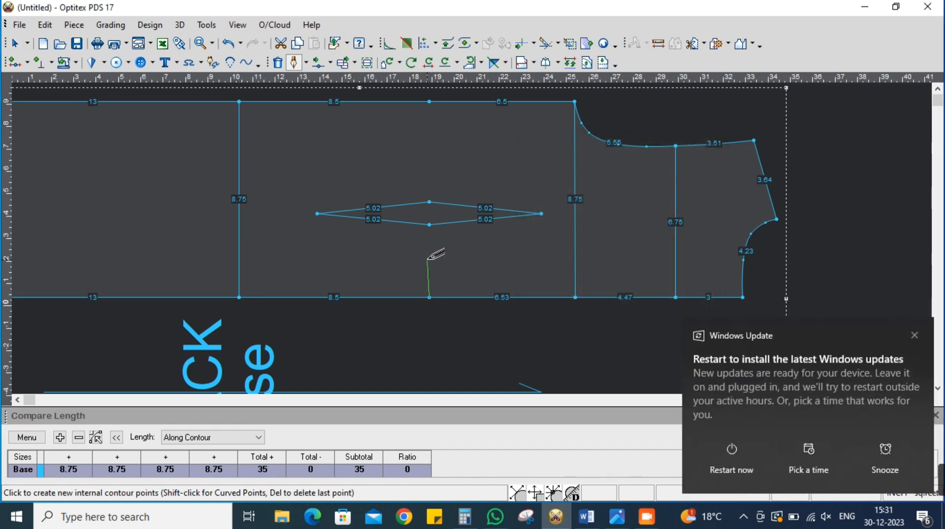
pyautogui.click(430, 224)
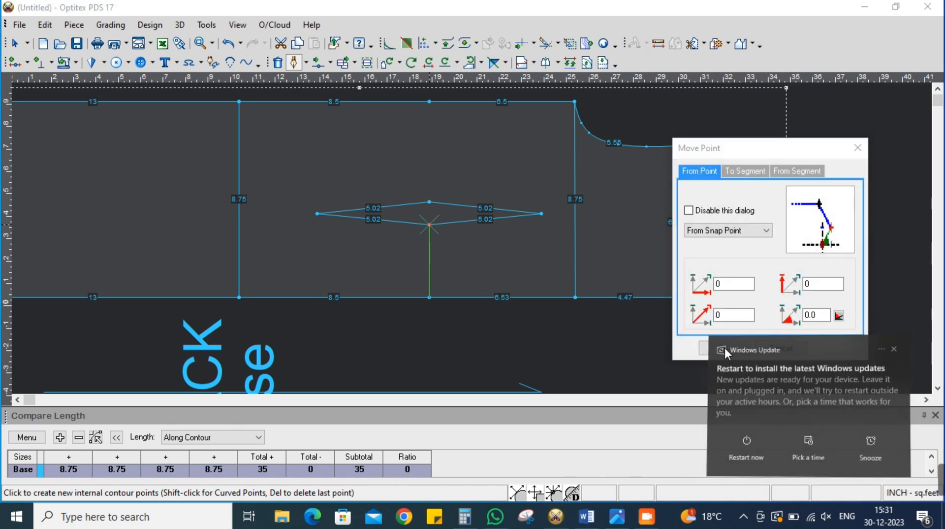
pyautogui.click(725, 348)
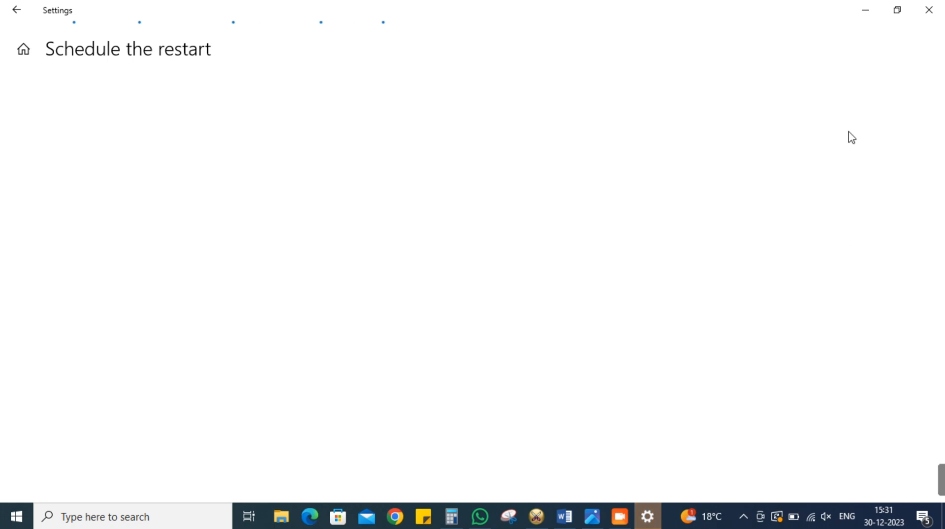
pyautogui.click(928, 7)
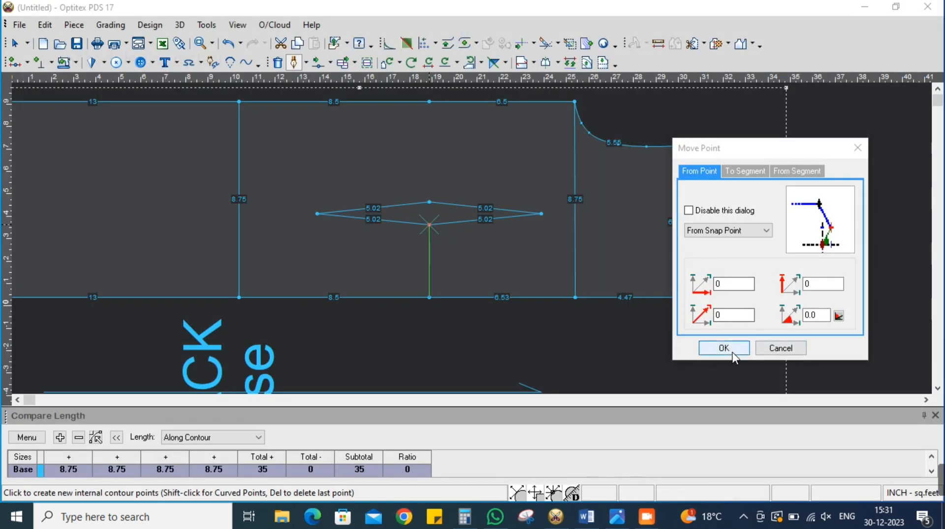
pyautogui.click(725, 347)
pyautogui.rightClick(466, 245)
pyautogui.click(482, 255)
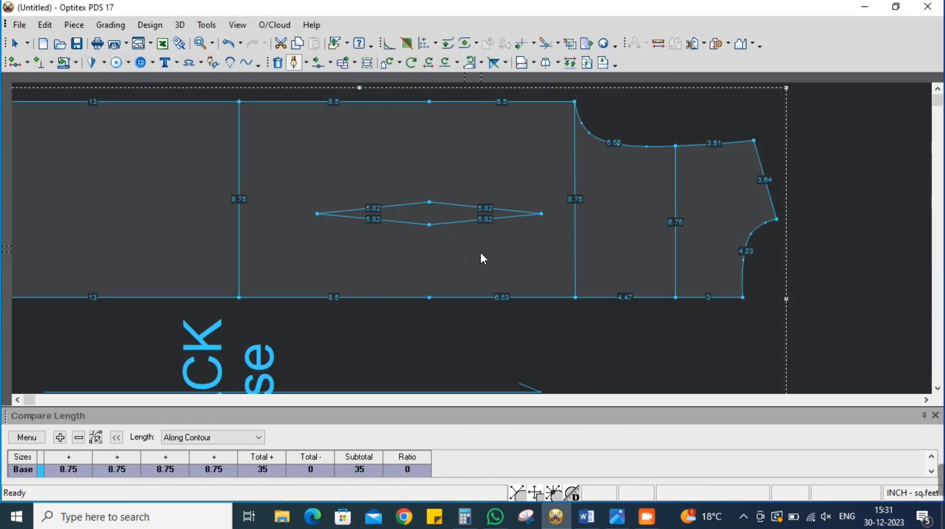
# Draw an internal line from the dart's upper waist point to the waist point on the piece's upper edge
pyautogui.press('d')
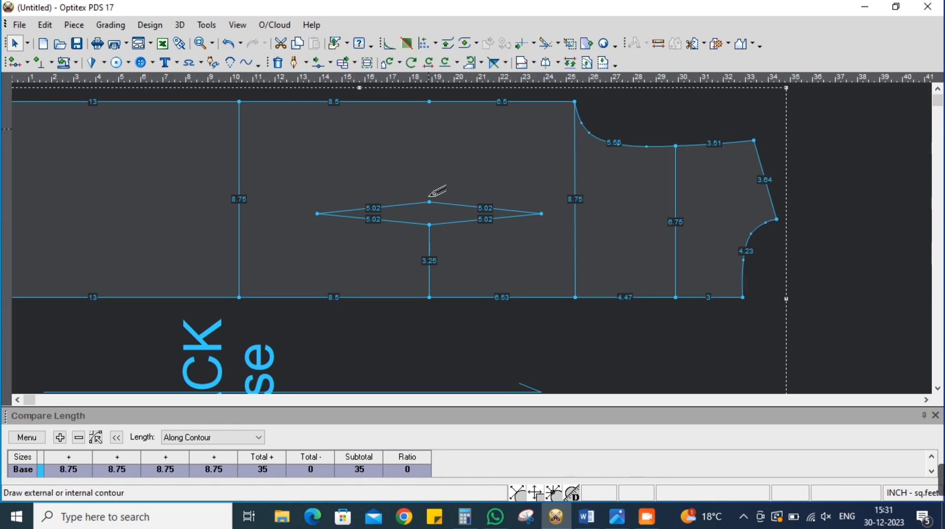
pyautogui.click(429, 202)
pyautogui.click(574, 344)
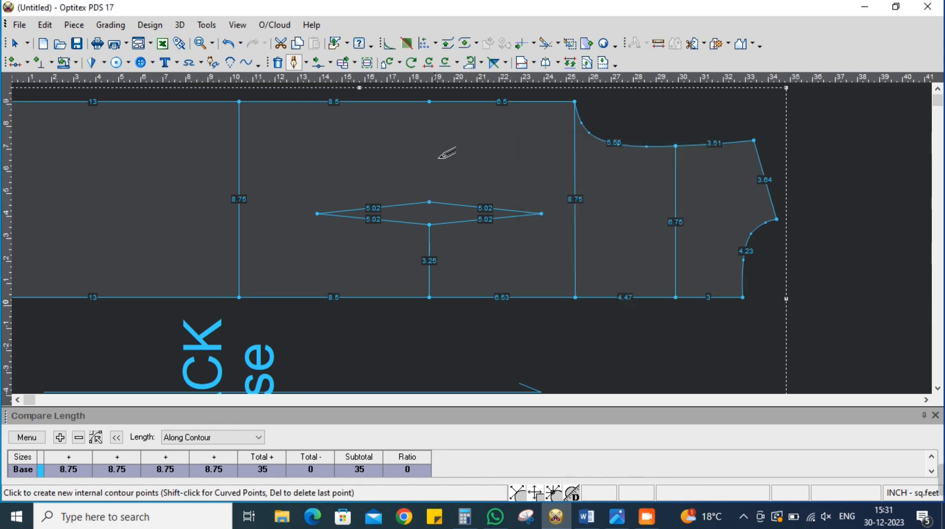
pyautogui.click(429, 101)
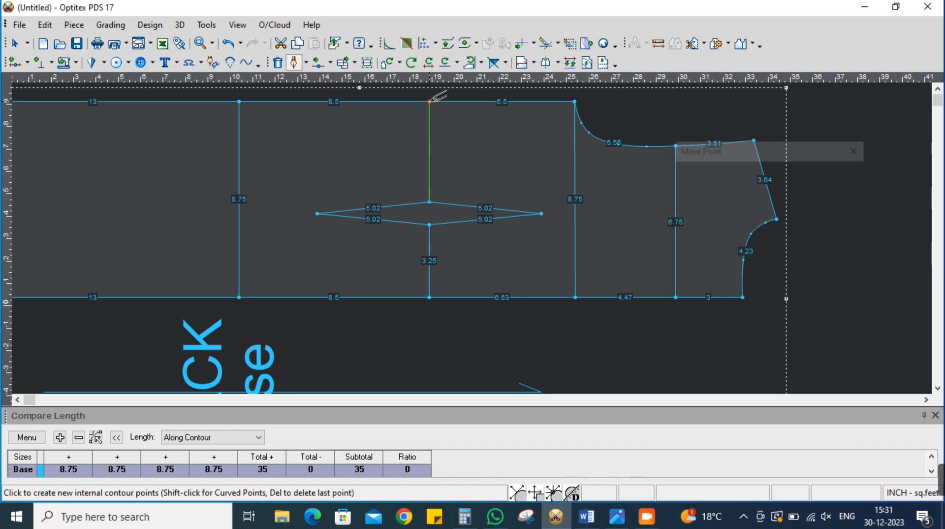
pyautogui.rightClick(424, 144)
pyautogui.click(442, 156)
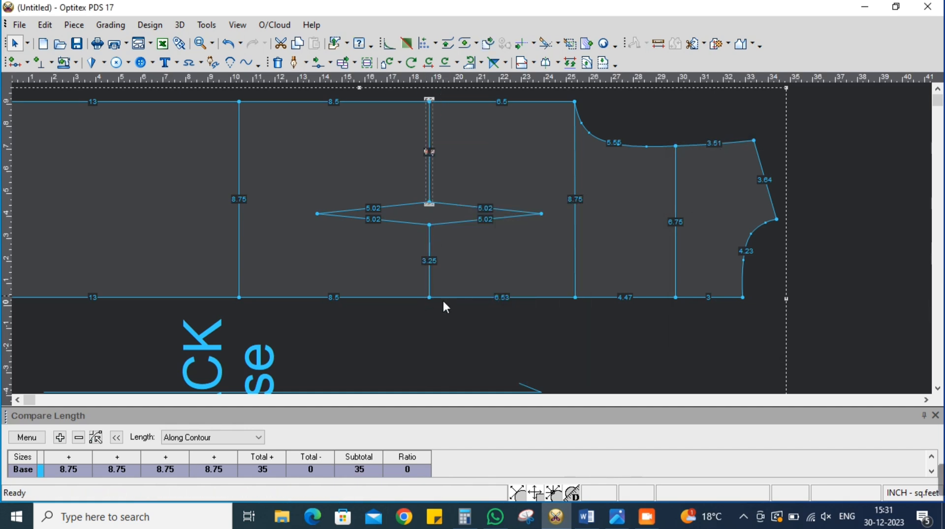
# Clear all entries from the Compare Length table
pyautogui.click(27, 438)
pyautogui.click(40, 403)
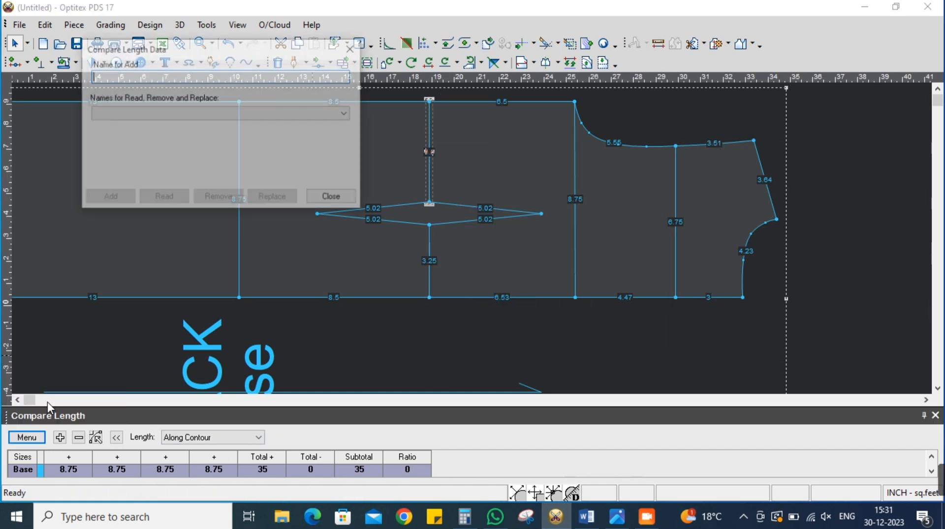
pyautogui.click(333, 197)
pyautogui.click(27, 437)
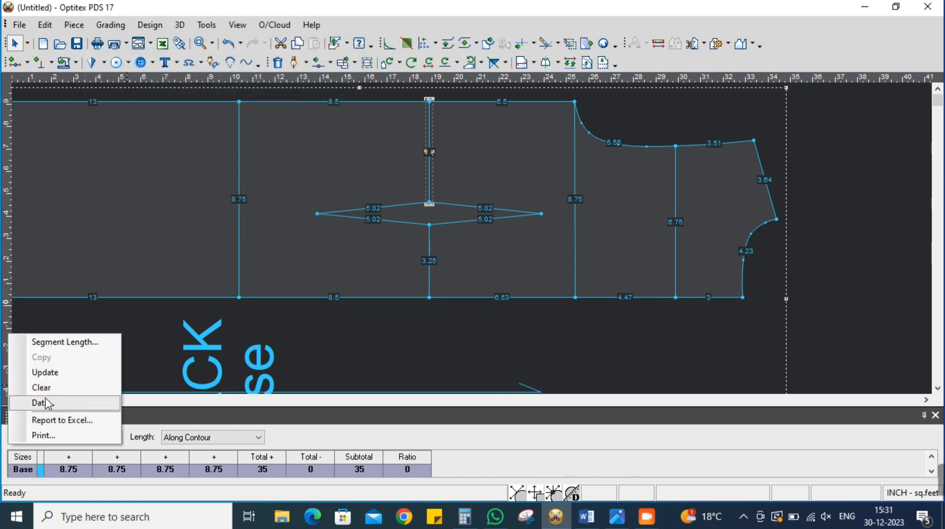
pyautogui.click(42, 387)
# Add the lower and upper waist line segments to the length comparison, each counted twice
pyautogui.click(429, 265)
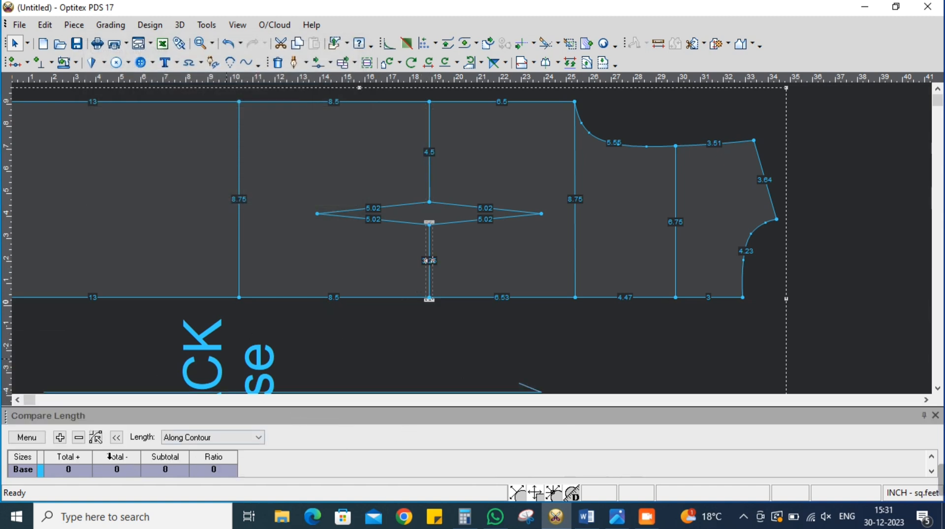
pyautogui.click(60, 437)
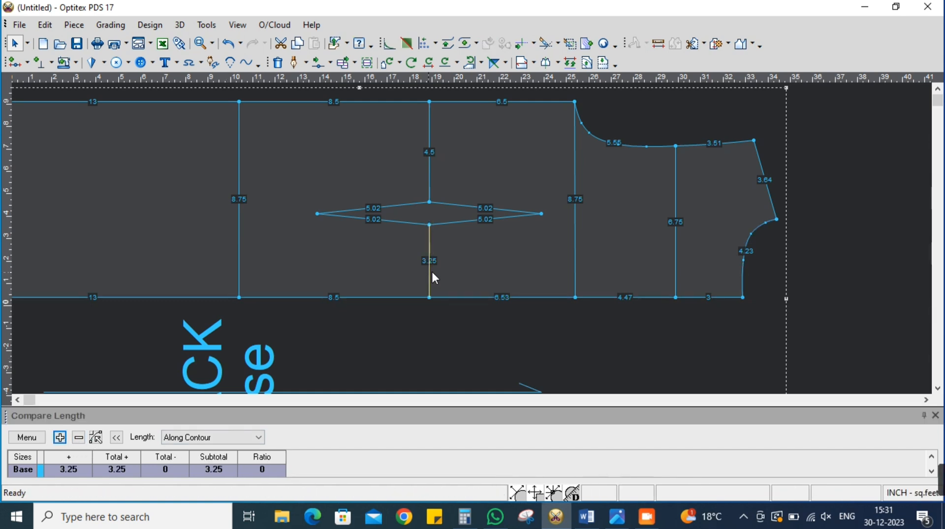
pyautogui.click(430, 270)
pyautogui.click(55, 440)
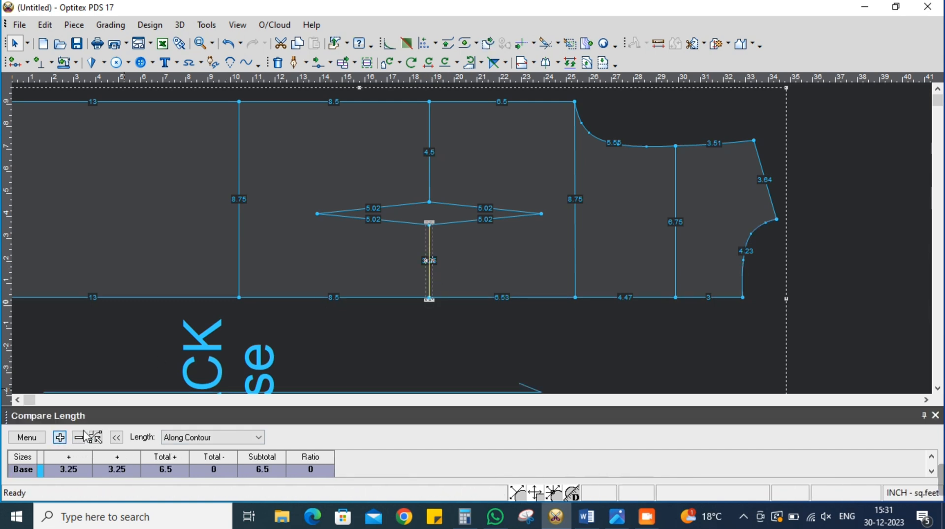
pyautogui.click(430, 178)
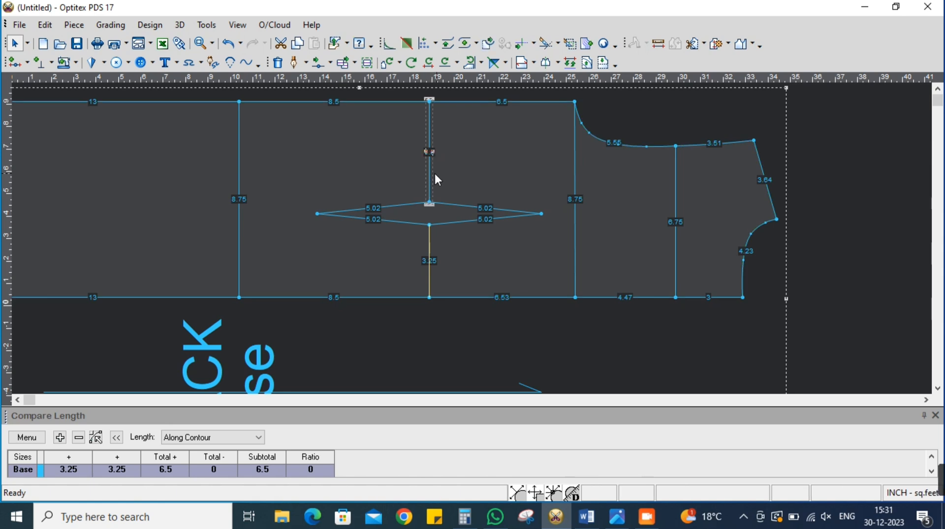
pyautogui.click(60, 437)
pyautogui.click(431, 153)
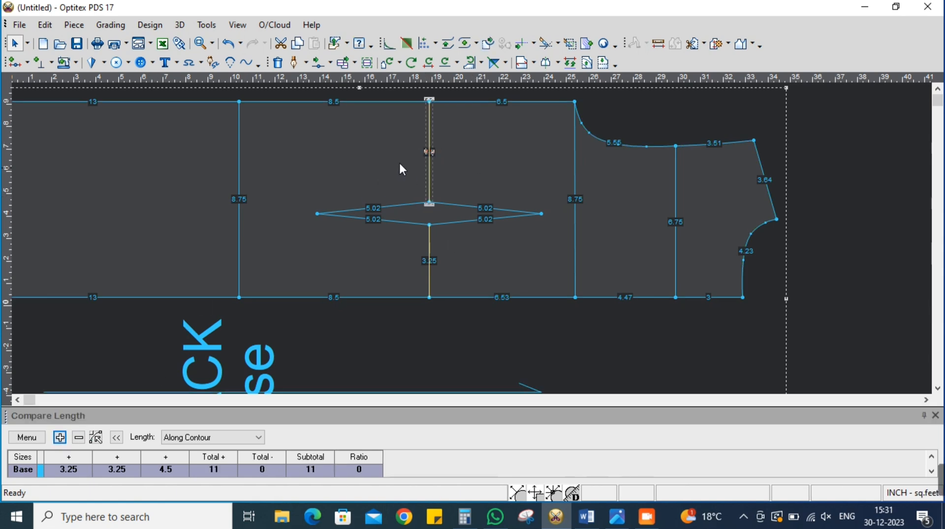
pyautogui.click(60, 437)
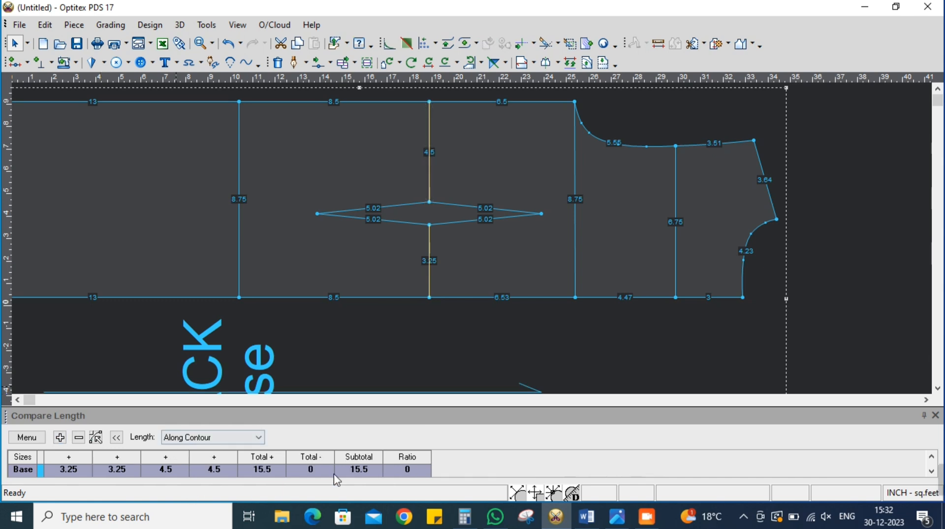
pyautogui.scroll(-2, 472, 244)
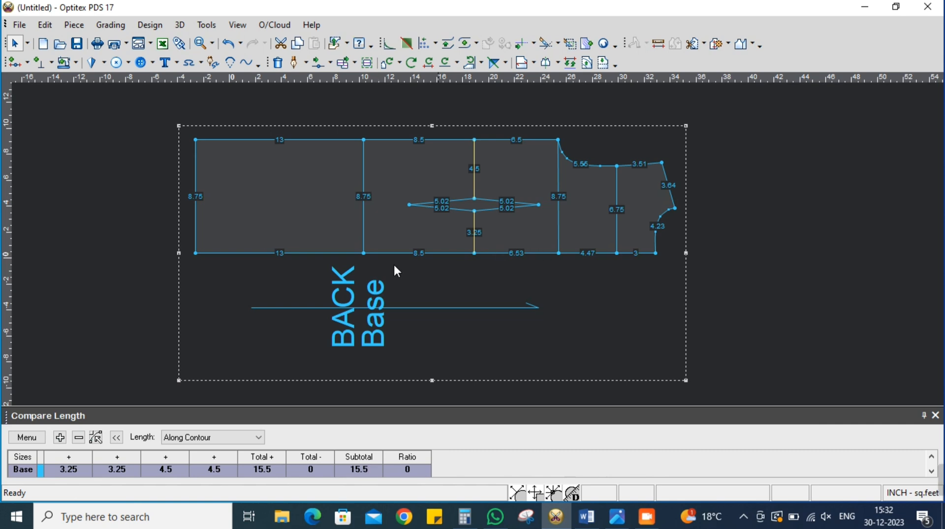
# Clear the length comparison and total the waist line again, adding both segments beside the dart twice each
pyautogui.click(30, 437)
pyautogui.click(42, 388)
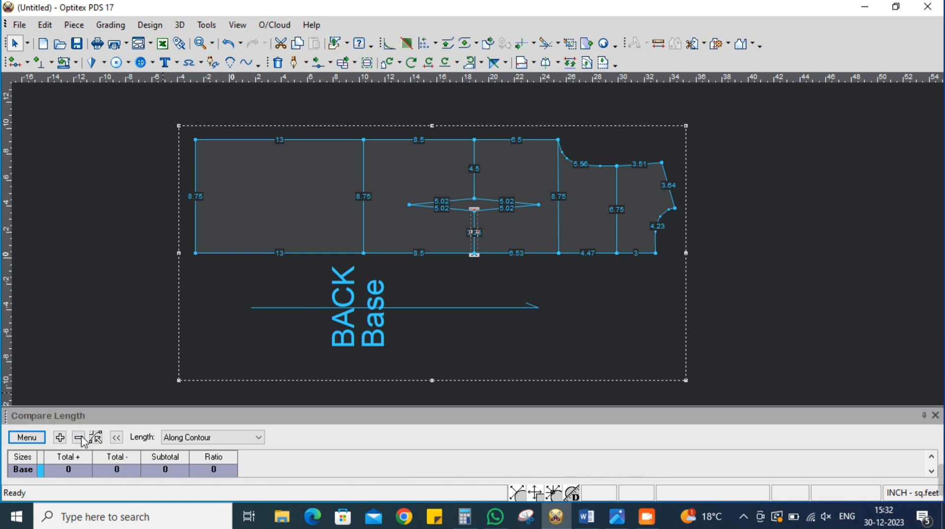
pyautogui.click(474, 231)
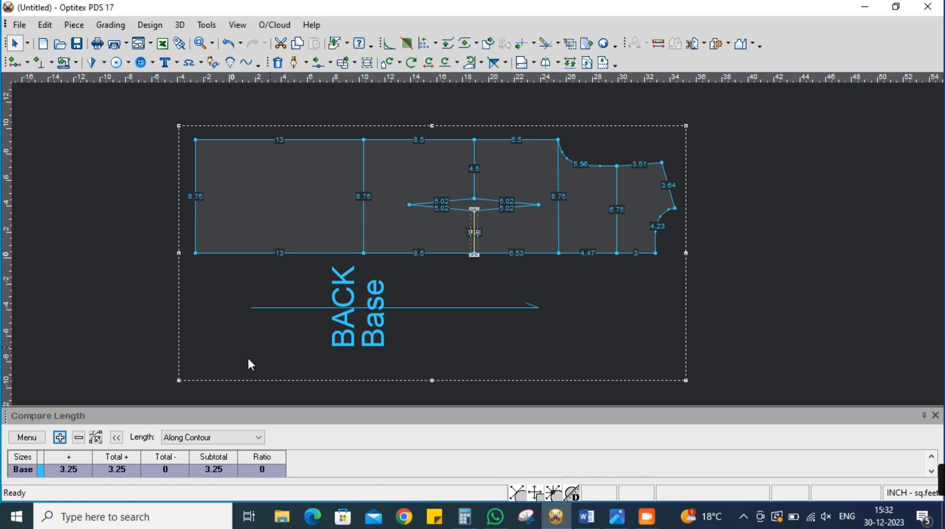
pyautogui.click(60, 437)
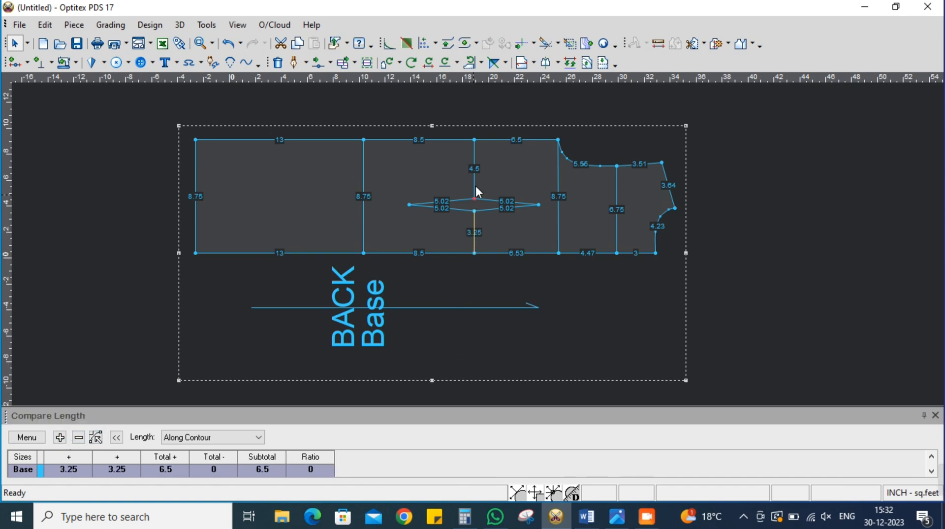
pyautogui.click(59, 438)
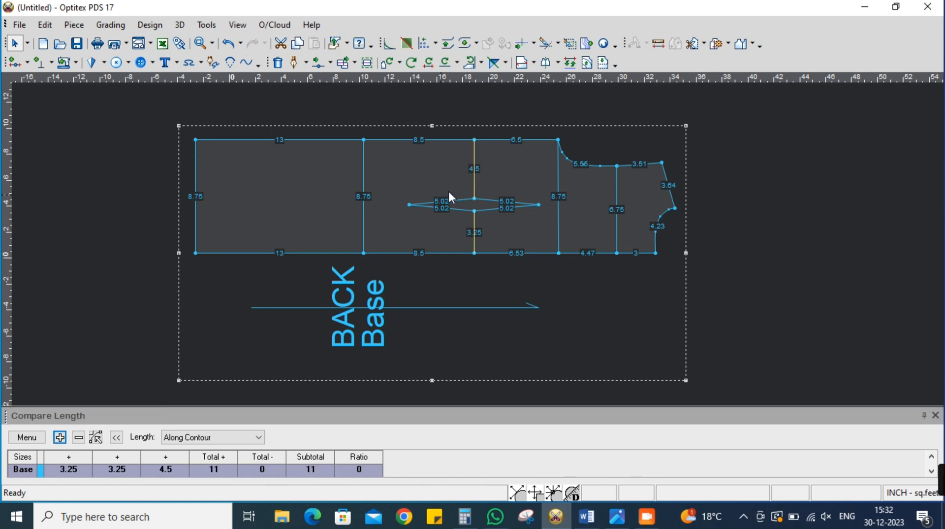
pyautogui.click(473, 177)
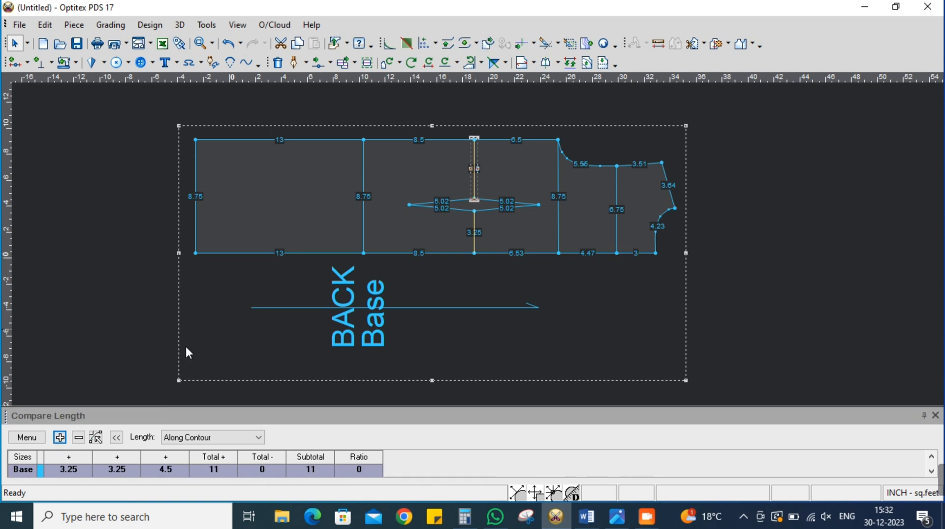
pyautogui.click(59, 437)
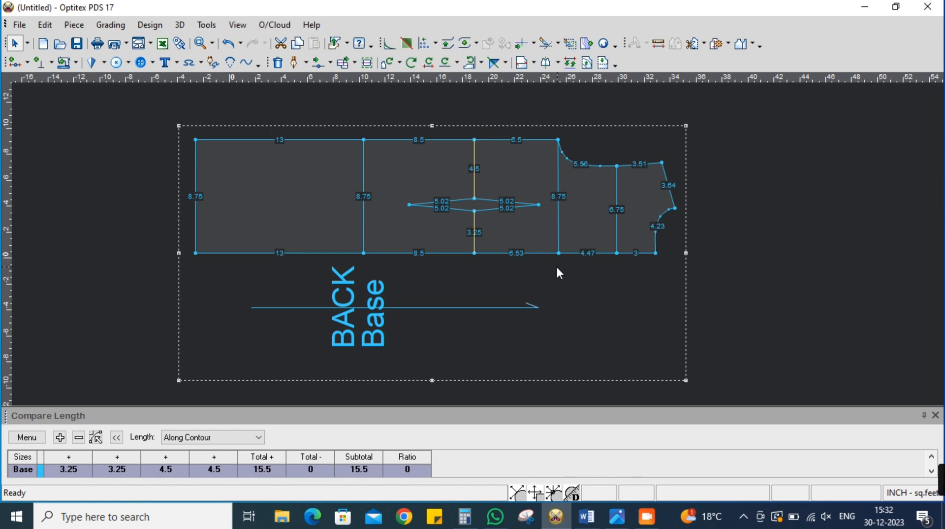
# Switch to Calculator, compute 29 ÷ 2 and close it
pyautogui.click(471, 522)
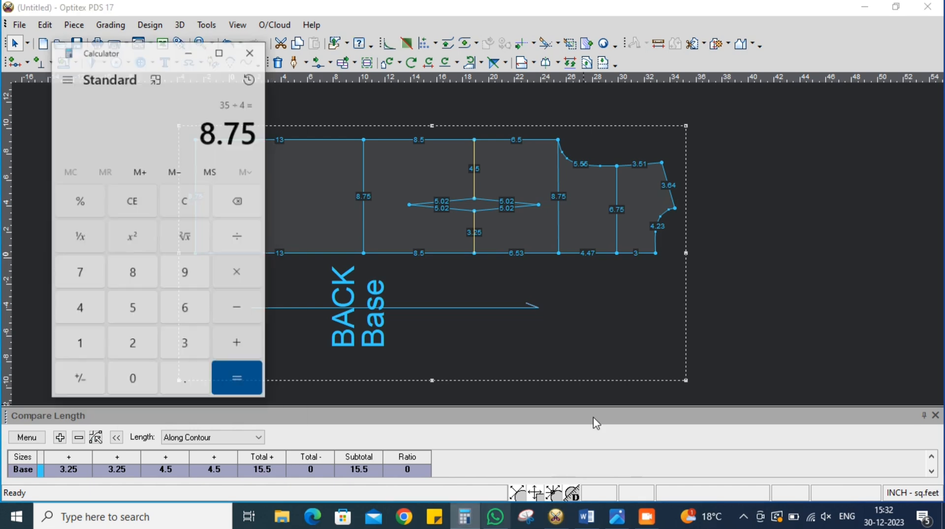
pyautogui.click(186, 198)
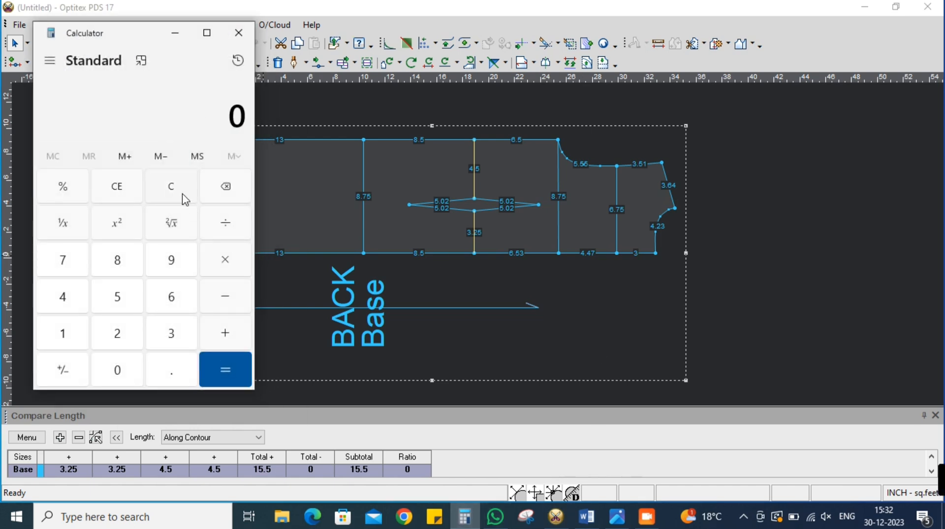
pyautogui.write('29 ÷ 2')
pyautogui.press('Return')
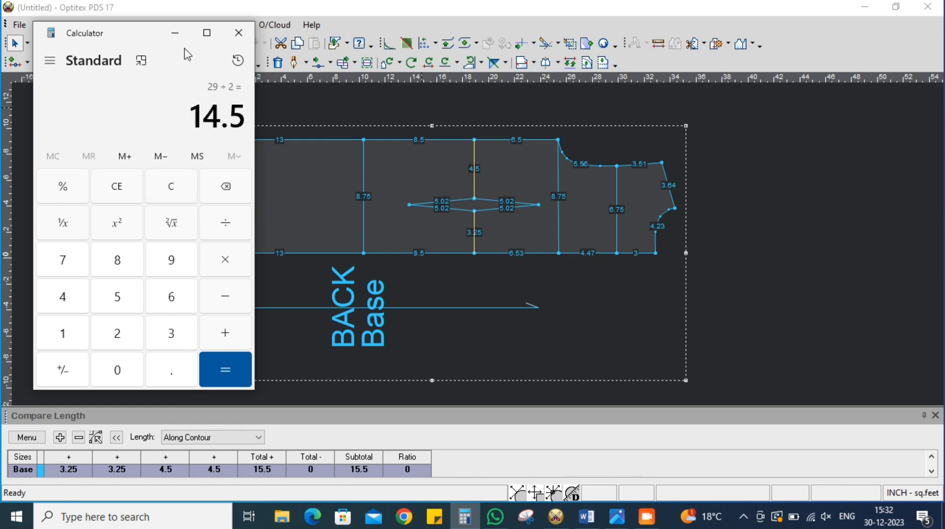
pyautogui.click(239, 32)
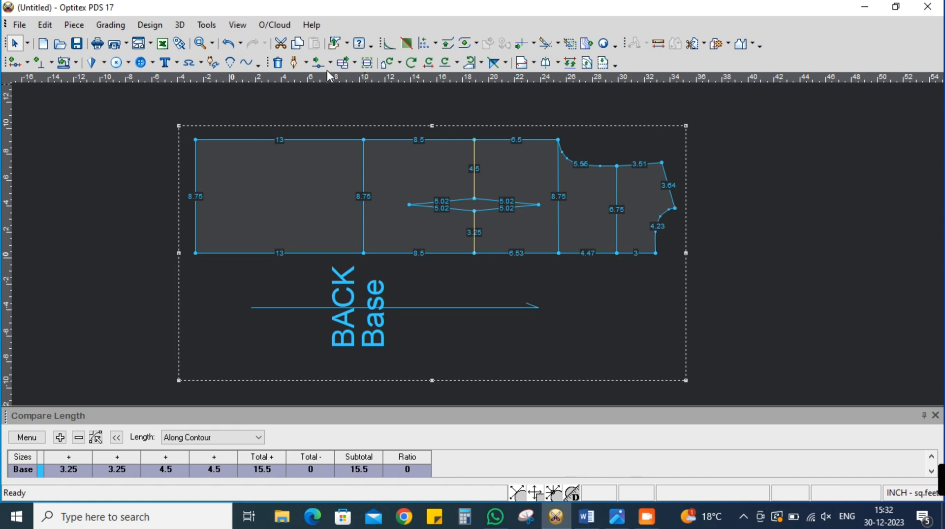
# Move the waist point on the back piece's upper edge by X 0 and Y -.5 inch using the rectangular-area move, and leave the tool
pyautogui.click(329, 63)
pyautogui.click(369, 169)
pyautogui.moveTo(475, 129); pyautogui.dragTo(481, 148)
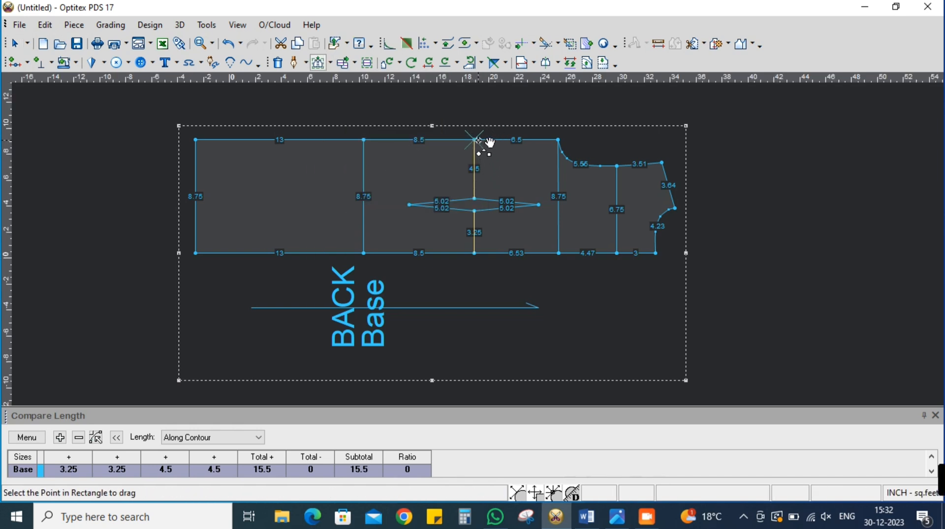
pyautogui.click(481, 145)
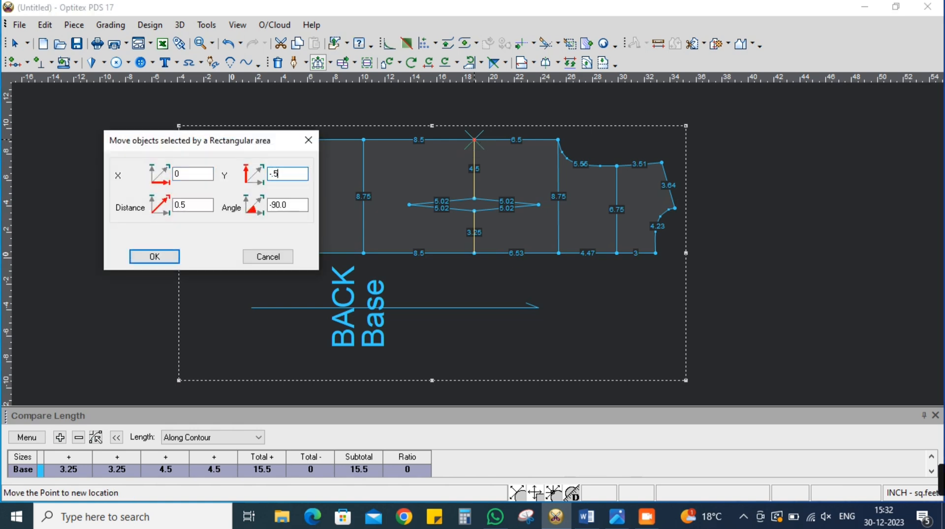
pyautogui.press('Return')
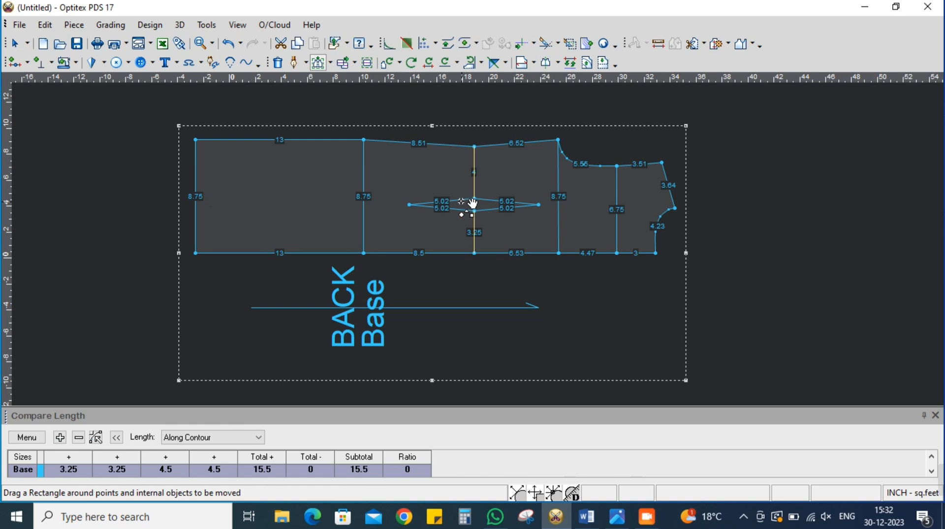
pyautogui.scroll(2, 474, 204)
pyautogui.rightClick(734, 119)
pyautogui.click(760, 122)
# Clear the length comparison, add the back piece's hip line twice, and check the hip measurement in the Word sheet
pyautogui.scroll(2, 597, 192)
pyautogui.scroll(1, 400, 253)
pyautogui.scroll(-4, 481, 238)
pyautogui.scroll(1, 517, 208)
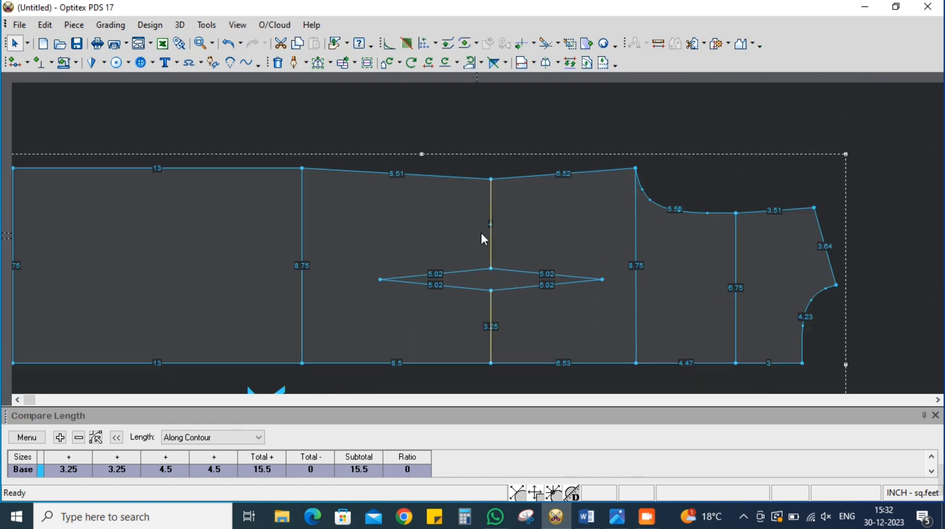
pyautogui.scroll(-2, 482, 250)
pyautogui.scroll(1, 481, 251)
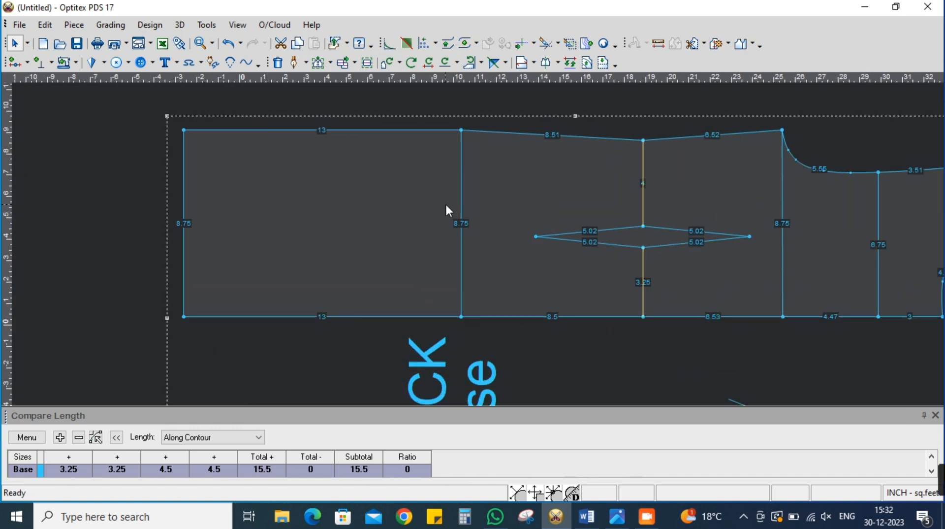
pyautogui.click(462, 227)
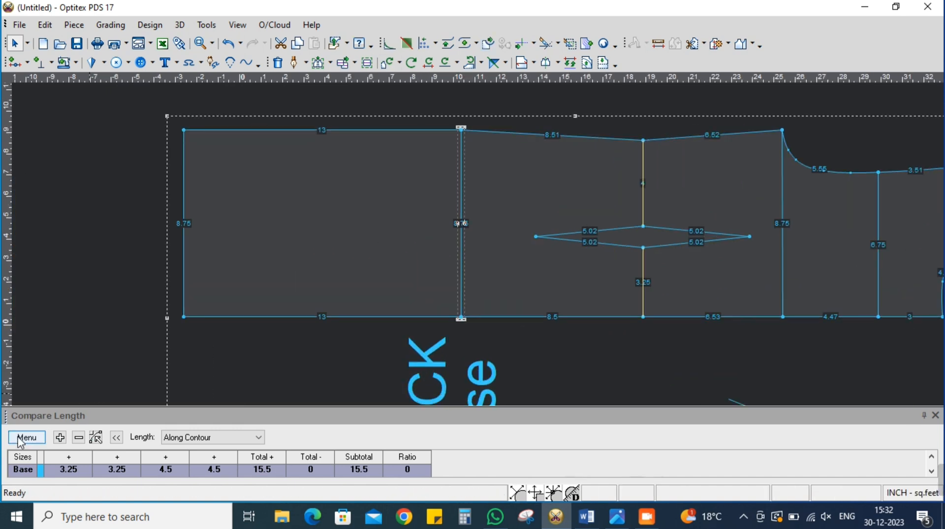
pyautogui.click(27, 437)
pyautogui.click(44, 389)
pyautogui.click(60, 437)
pyautogui.click(461, 244)
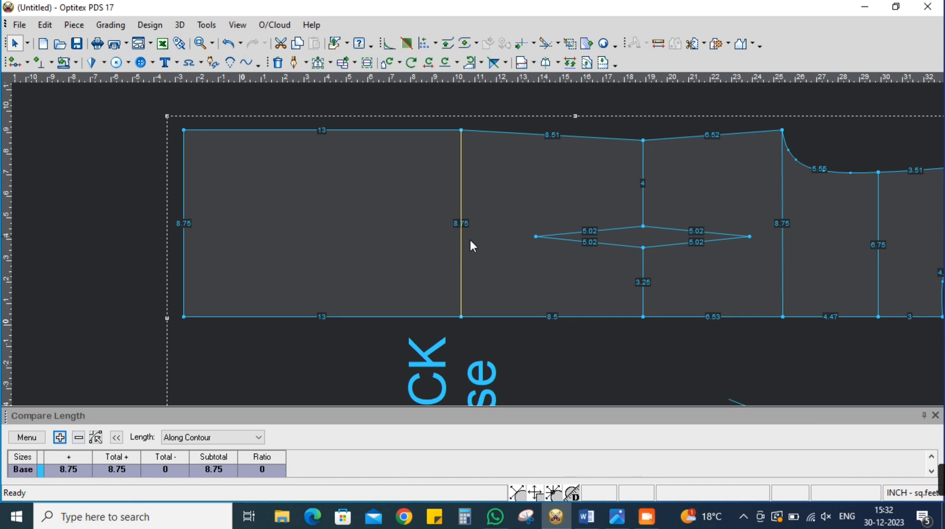
pyautogui.click(96, 434)
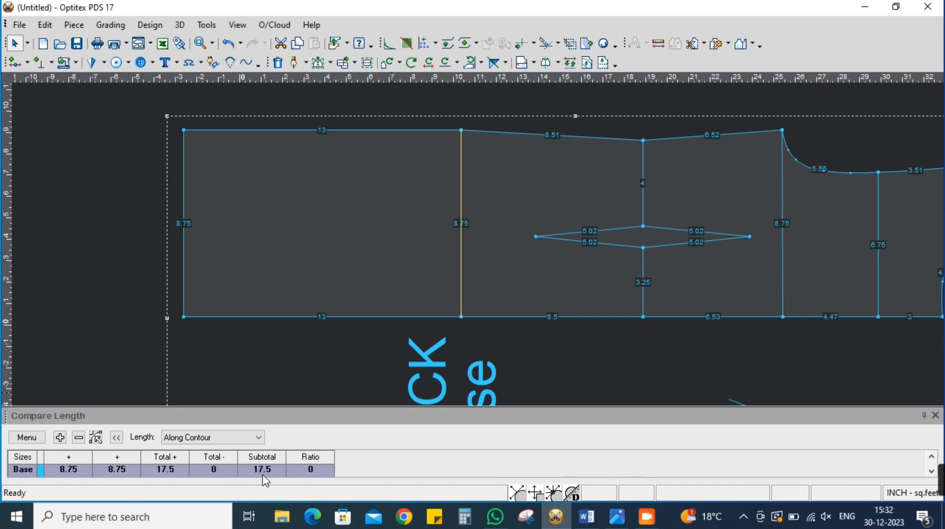
pyautogui.click(587, 517)
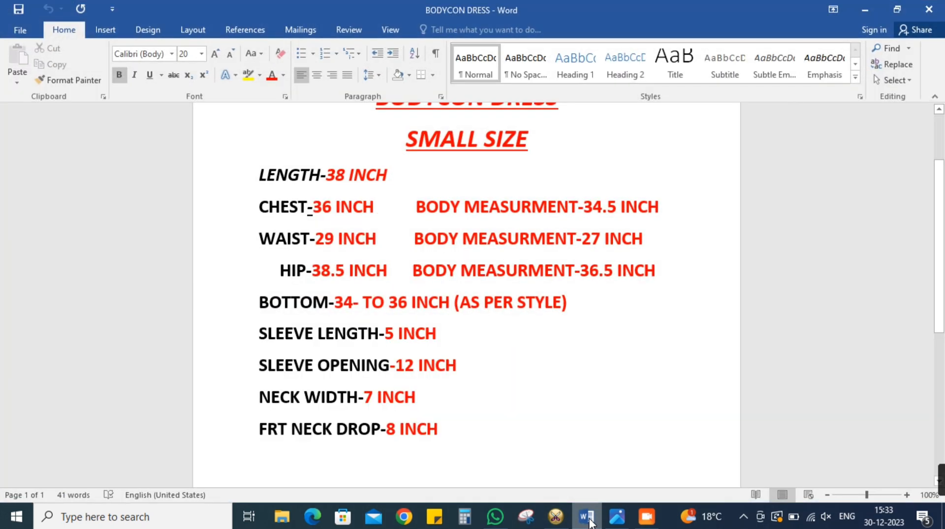
pyautogui.click(587, 517)
# Move the upper end of the back piece's hip line by X 0 and Y .75 inch and update the length comparison
pyautogui.scroll(1, 478, 235)
pyautogui.click(319, 63)
pyautogui.moveTo(449, 143); pyautogui.dragTo(470, 184)
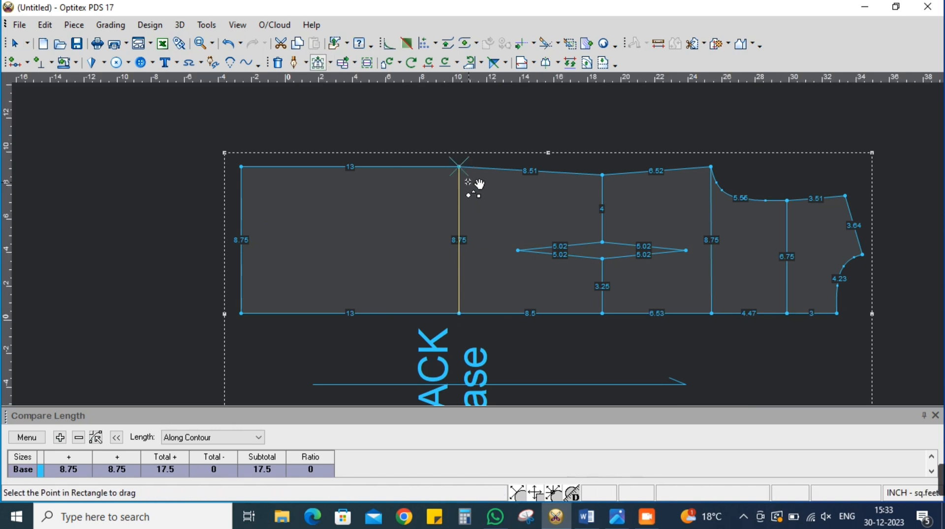
pyautogui.click(460, 167)
pyautogui.click(460, 167)
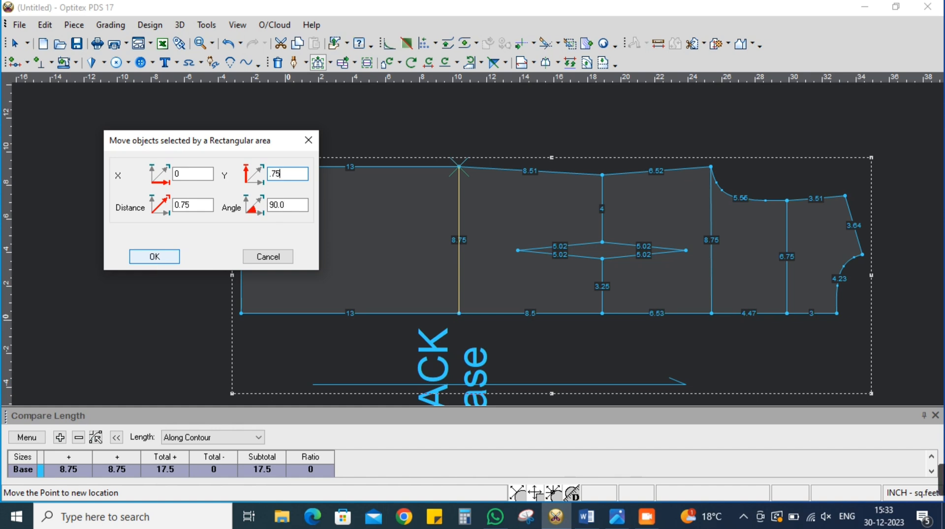
pyautogui.click(162, 259)
pyautogui.click(27, 436)
pyautogui.click(64, 374)
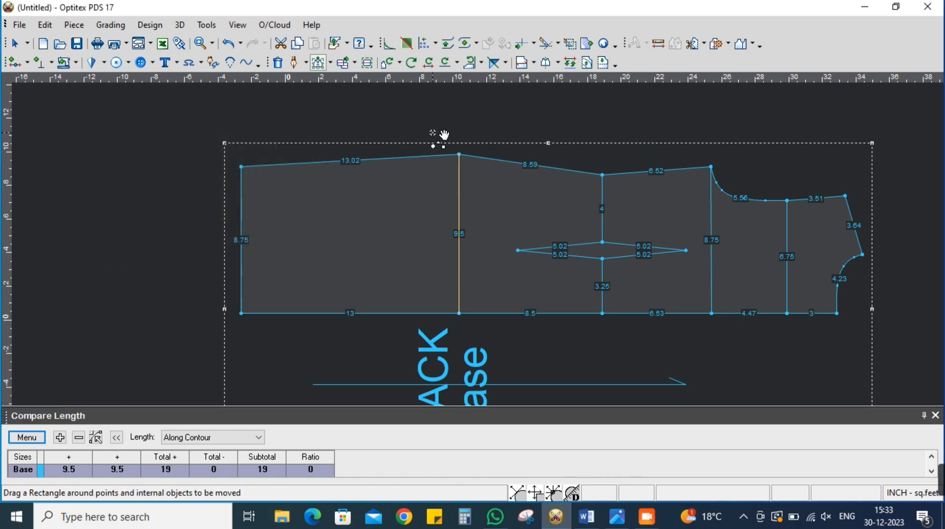
# Move the upper hip point by a further X 0 and Y .125 inch and refresh the comparison total
pyautogui.moveTo(441, 138); pyautogui.dragTo(470, 156)
pyautogui.click(470, 156)
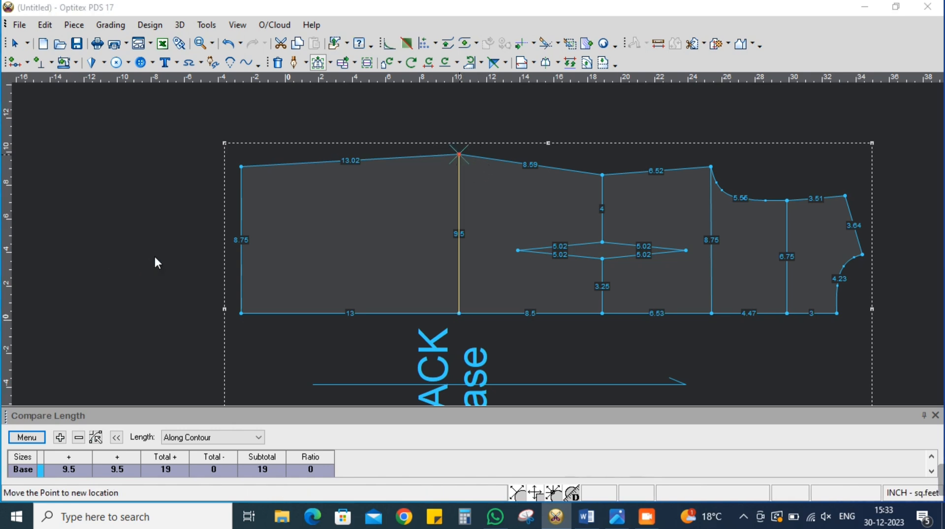
pyautogui.press('Return')
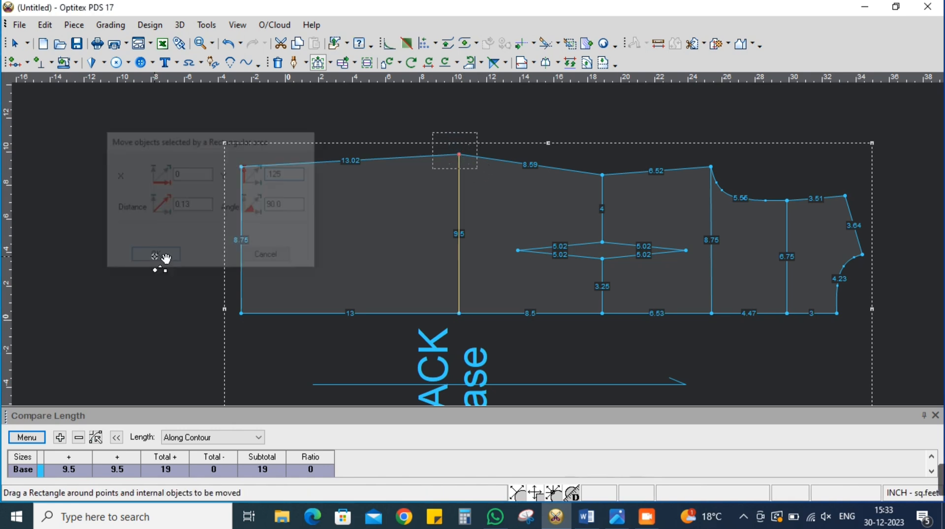
pyautogui.click(33, 437)
pyautogui.click(44, 372)
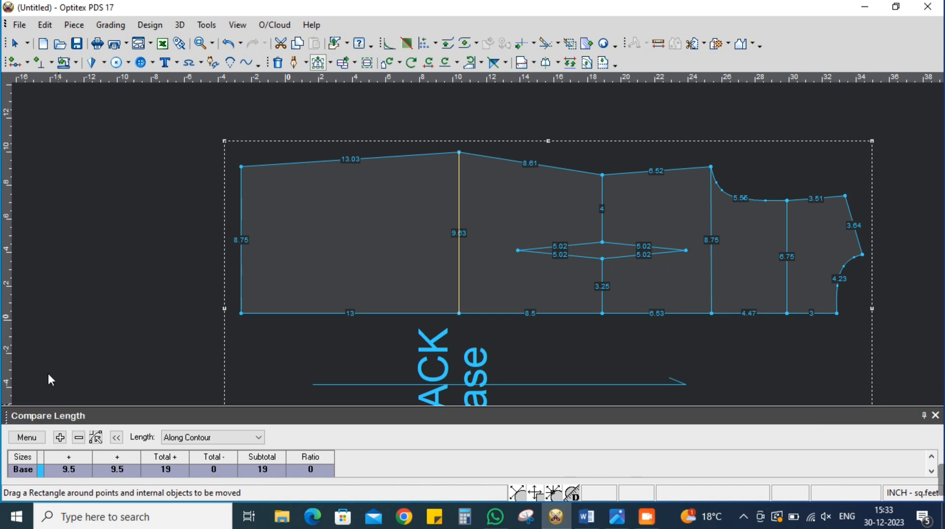
pyautogui.rightClick(153, 204)
pyautogui.click(168, 212)
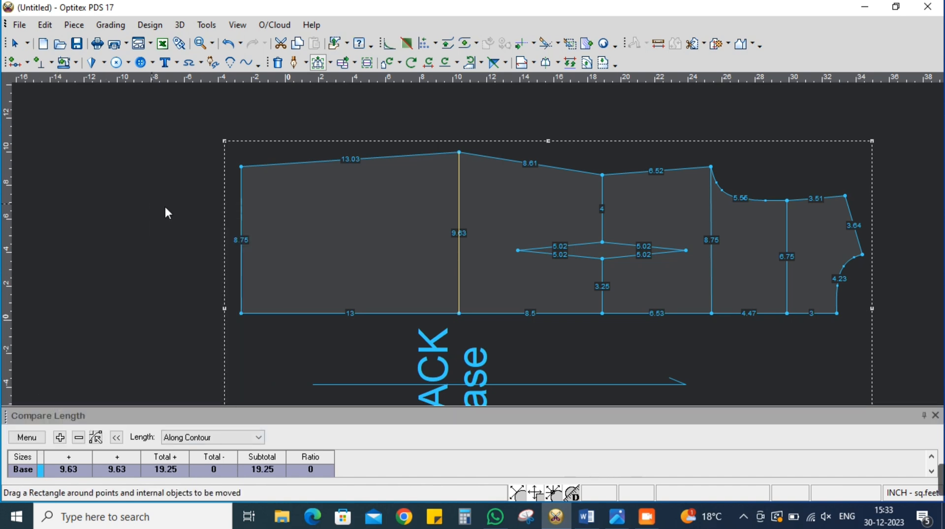
# Turn the hip and waist points on the back piece's side seam into curve points
pyautogui.doubleClick(459, 152)
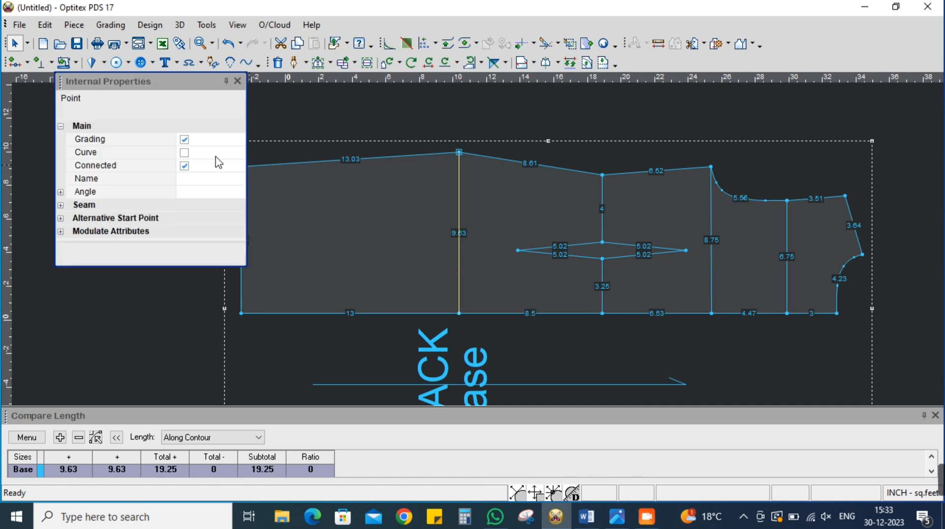
pyautogui.click(185, 153)
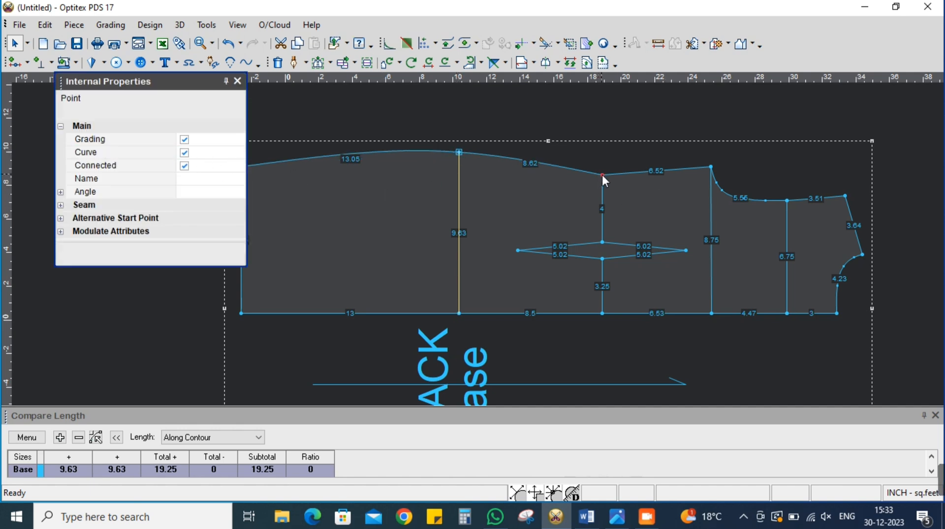
pyautogui.click(184, 152)
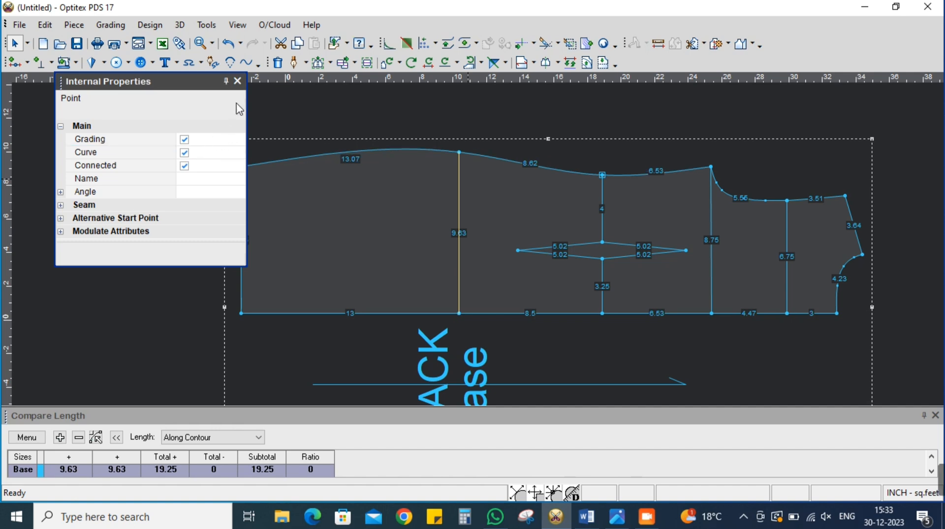
pyautogui.click(237, 81)
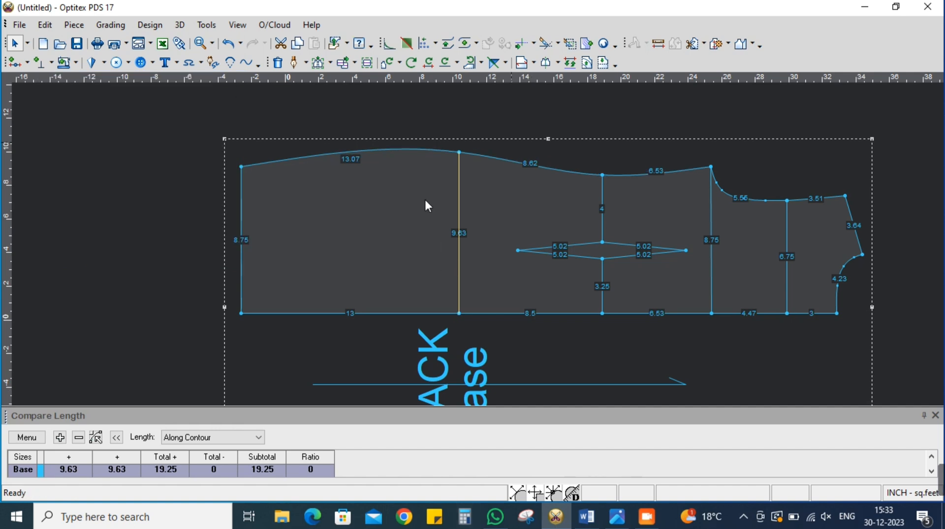
# Add a point on the side seam 1 inch from the underarm point, towards the waist
pyautogui.scroll(2, 674, 231)
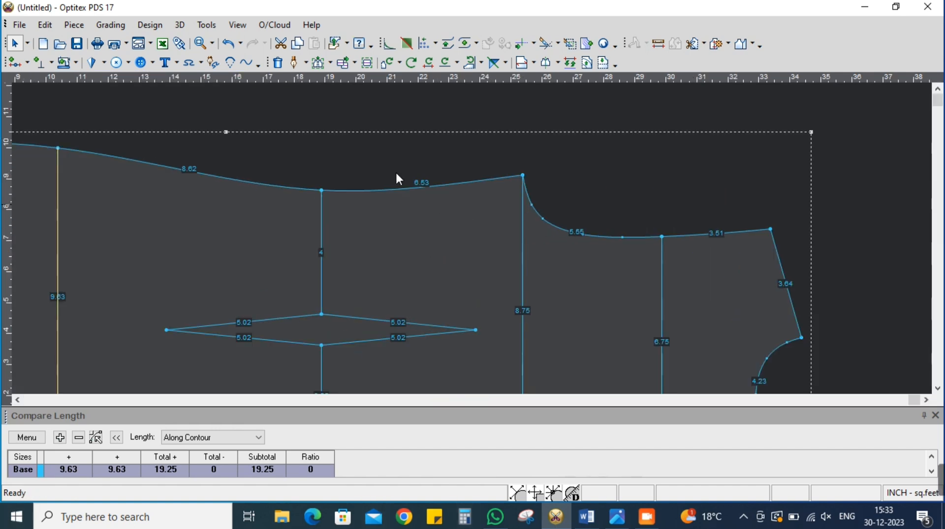
pyautogui.click(15, 62)
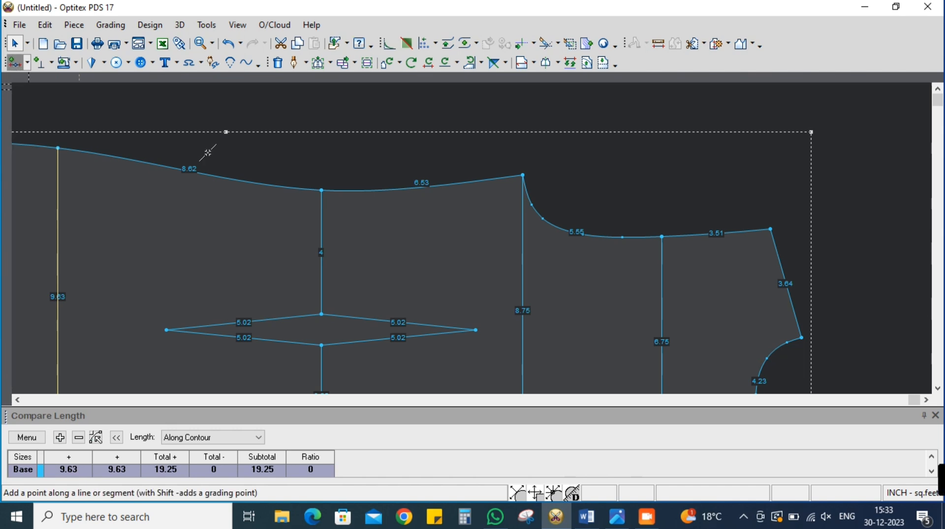
pyautogui.click(506, 177)
pyautogui.moveTo(257, 336); pyautogui.dragTo(193, 337)
pyautogui.write('1')
pyautogui.click(115, 206)
pyautogui.click(116, 222)
pyautogui.click(255, 409)
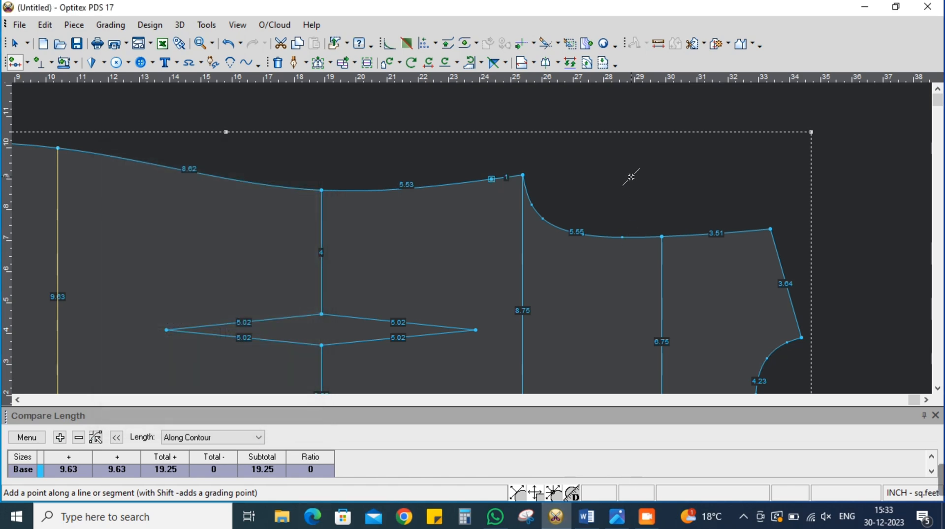
pyautogui.rightClick(631, 177)
pyautogui.click(645, 184)
pyautogui.scroll(-3, 521, 263)
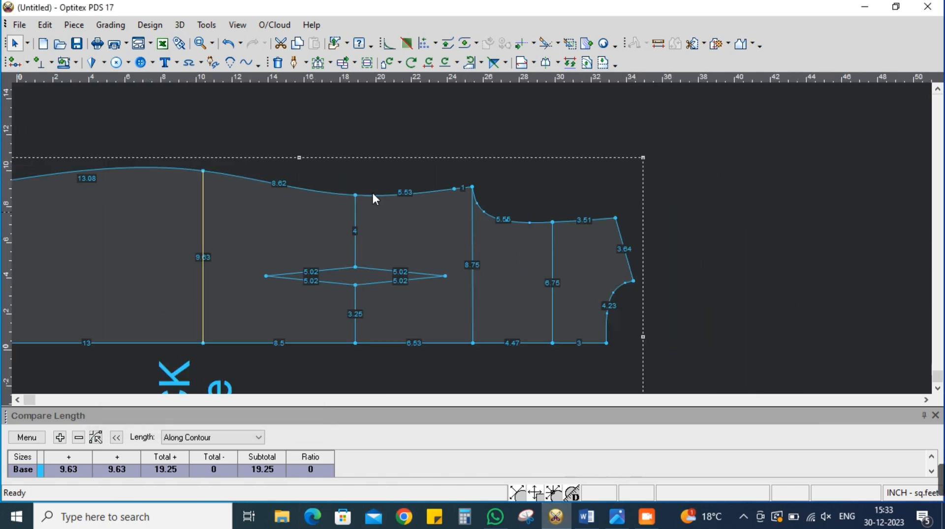
# Place a vertical guideline through the new side-seam point and draw an internal line along it to the centre-back edge
pyautogui.moveTo(17, 140)
pyautogui.mouseDown()
pyautogui.moveTo(427, 197)
pyautogui.moveTo(138, 143)
pyautogui.moveTo(11, 145)
pyautogui.moveTo(455, 191)
pyautogui.mouseUp()
pyautogui.press('d')
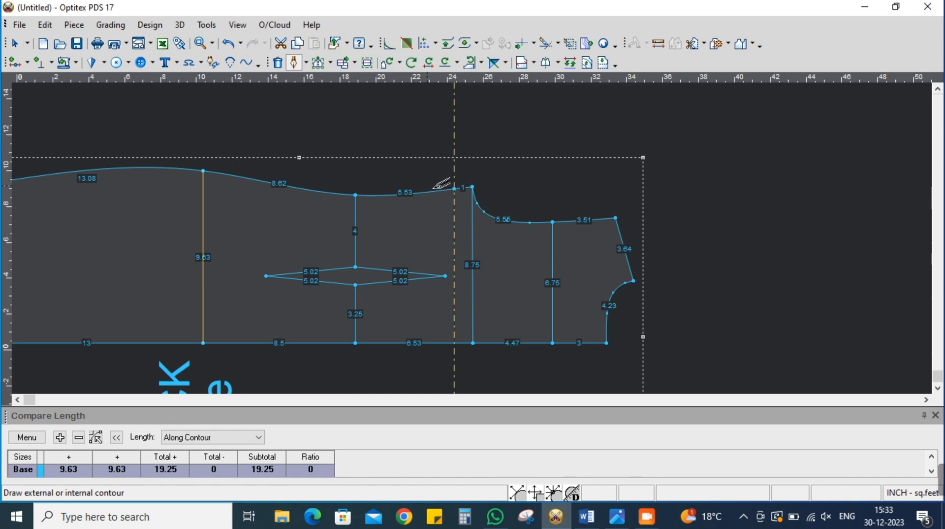
pyautogui.click(454, 189)
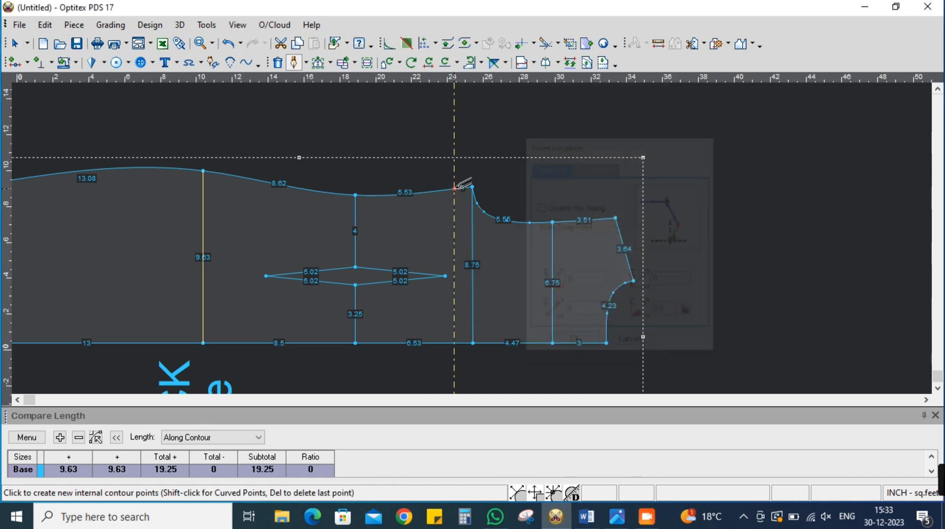
pyautogui.click(454, 344)
pyautogui.click(725, 347)
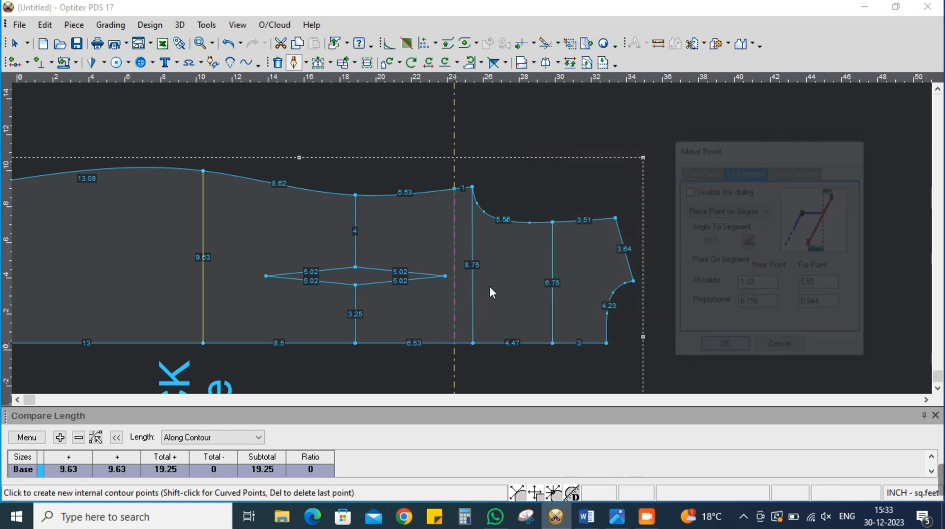
pyautogui.click(489, 286)
pyautogui.rightClick(483, 266)
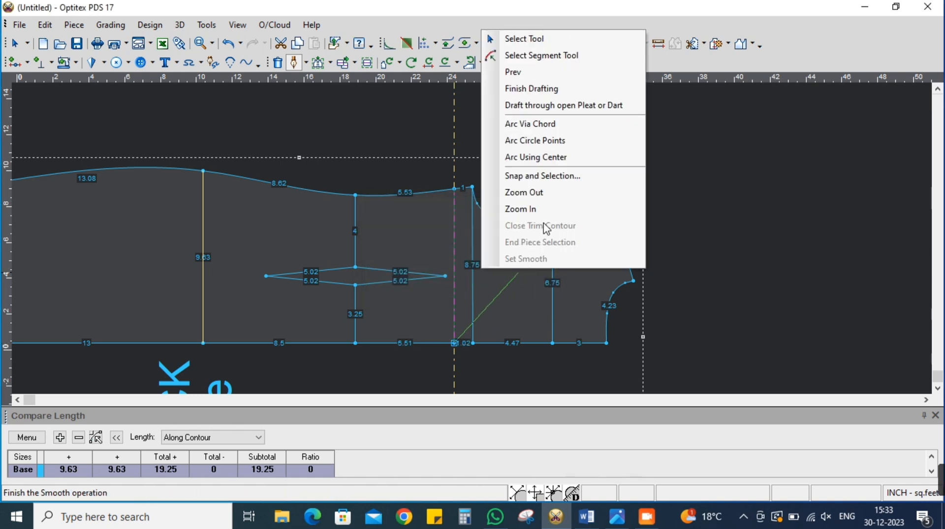
pyautogui.click(517, 40)
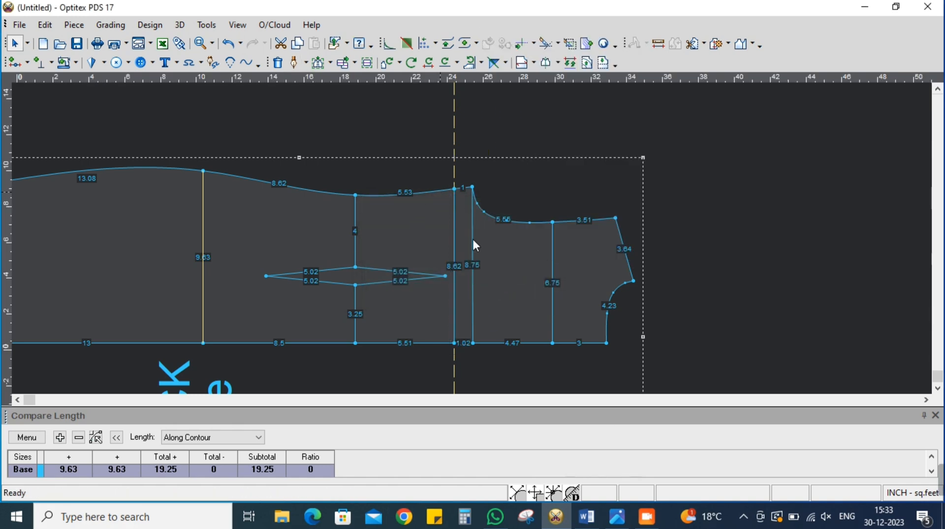
# Raise the new side-seam point along the guideline so the internal line is about 8.72 inch long
pyautogui.scroll(3, 439, 192)
pyautogui.press('m')
pyautogui.scroll(3, 508, 234)
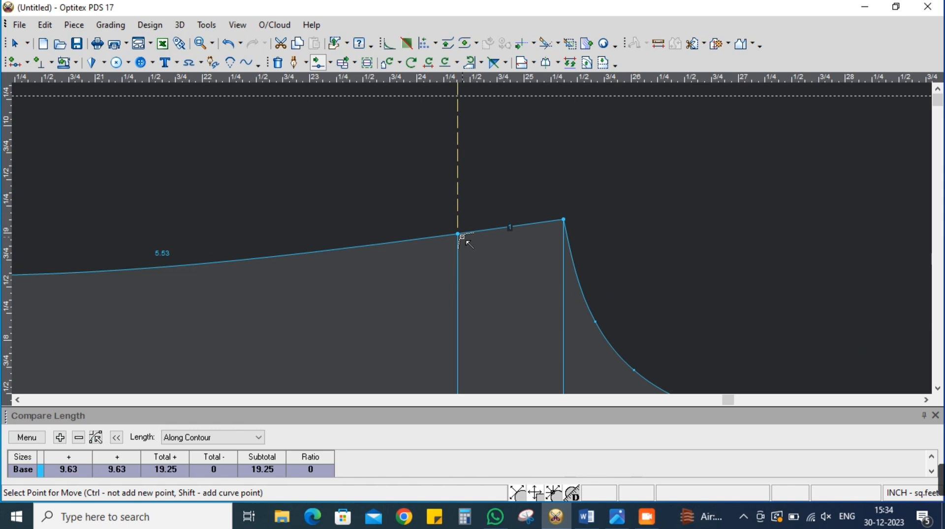
pyautogui.click(459, 234)
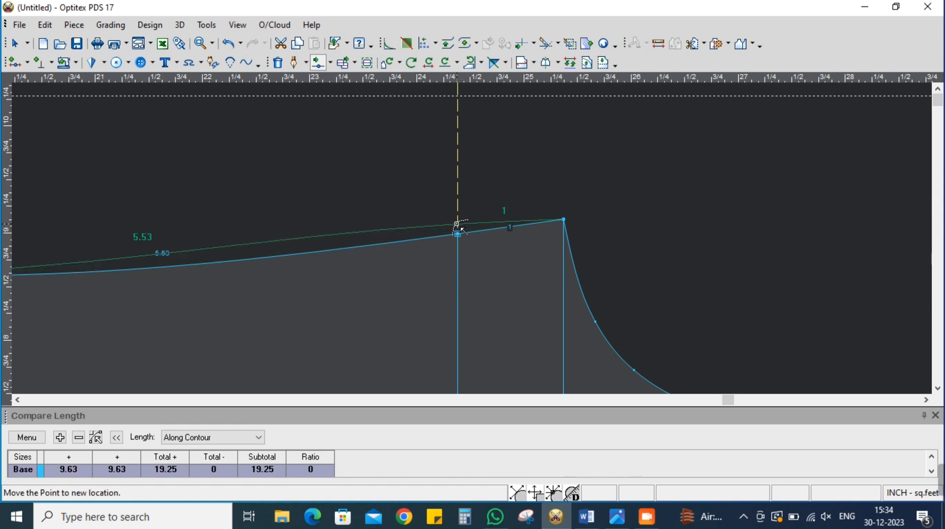
pyautogui.click(459, 226)
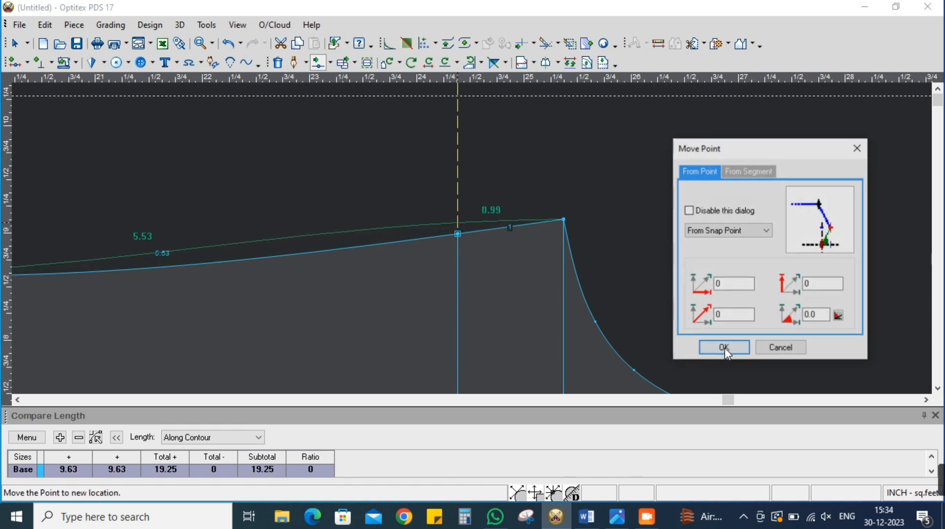
pyautogui.click(725, 348)
pyautogui.scroll(-3, 476, 242)
pyautogui.scroll(-3, 553, 217)
pyautogui.rightClick(558, 205)
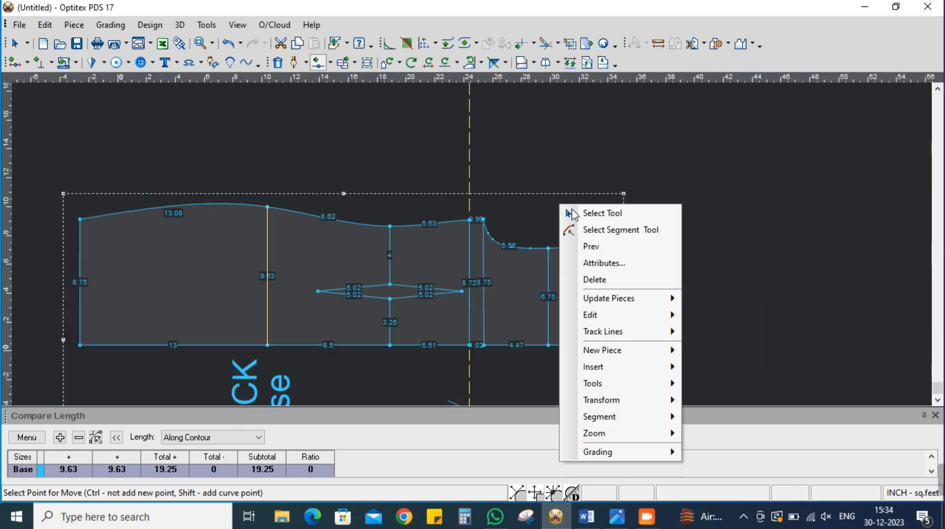
pyautogui.click(598, 214)
# Delete the old internal chest line running from the underarm point
pyautogui.press('Delete')
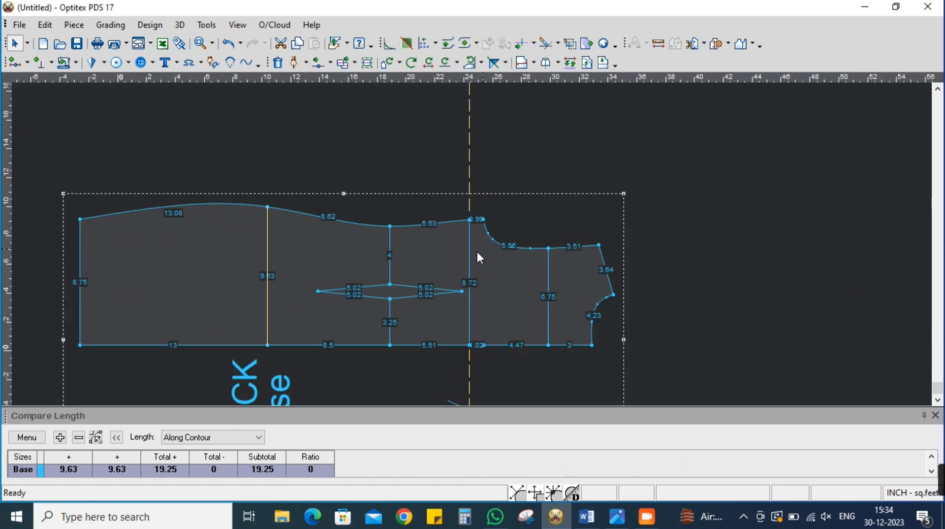
pyautogui.scroll(-3, 476, 245)
pyautogui.scroll(4, 479, 244)
pyautogui.scroll(-3, 478, 246)
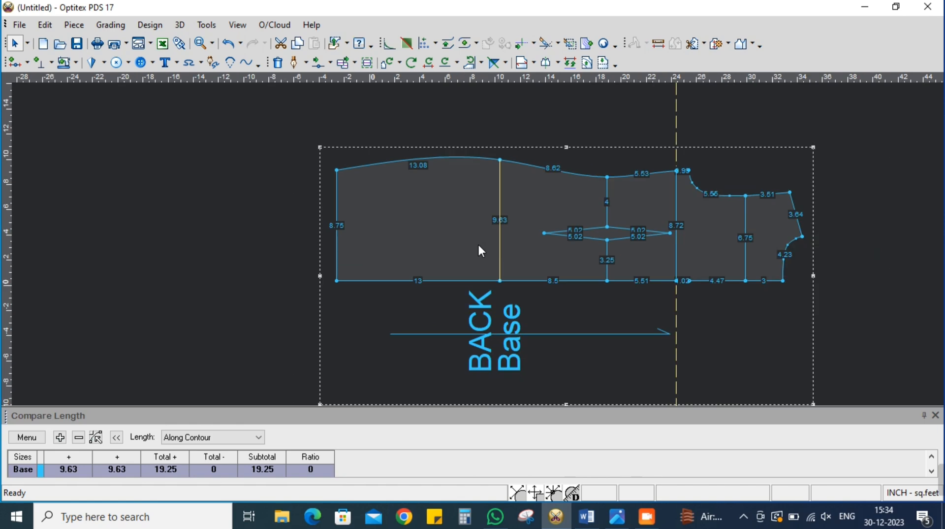
# Check the bottom measurement on the Word measurement sheet, return to Optitex PDS and clear the old length comparison entries
pyautogui.hotkey('alt', 'Tab')
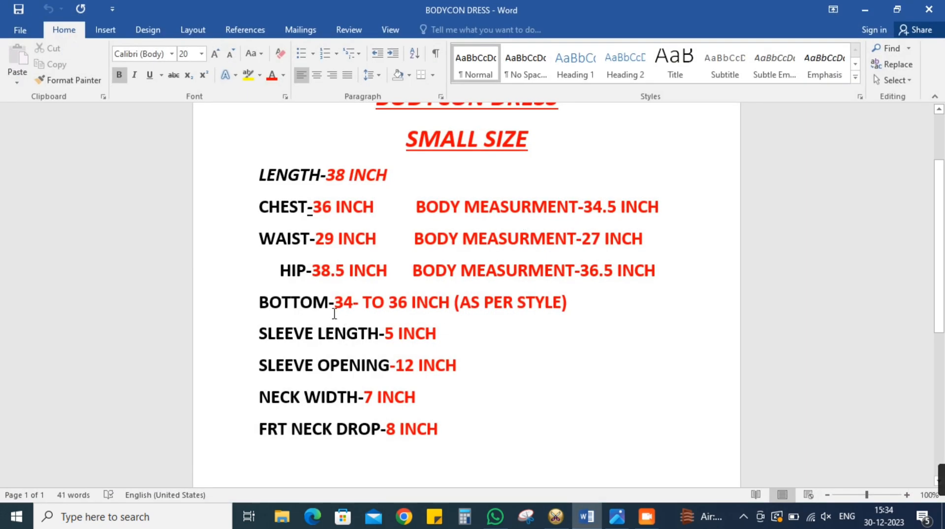
pyautogui.hotkey('alt', 'Tab')
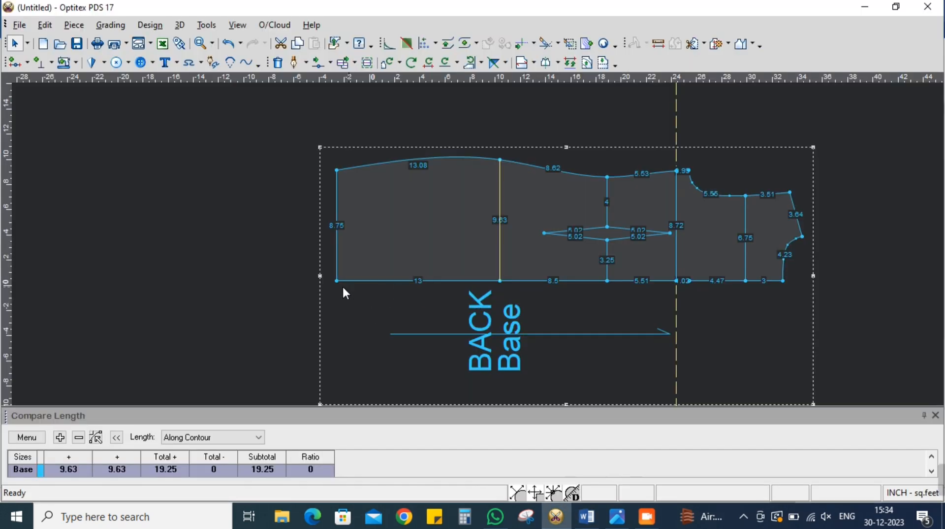
pyautogui.click(336, 279)
pyautogui.click(337, 170)
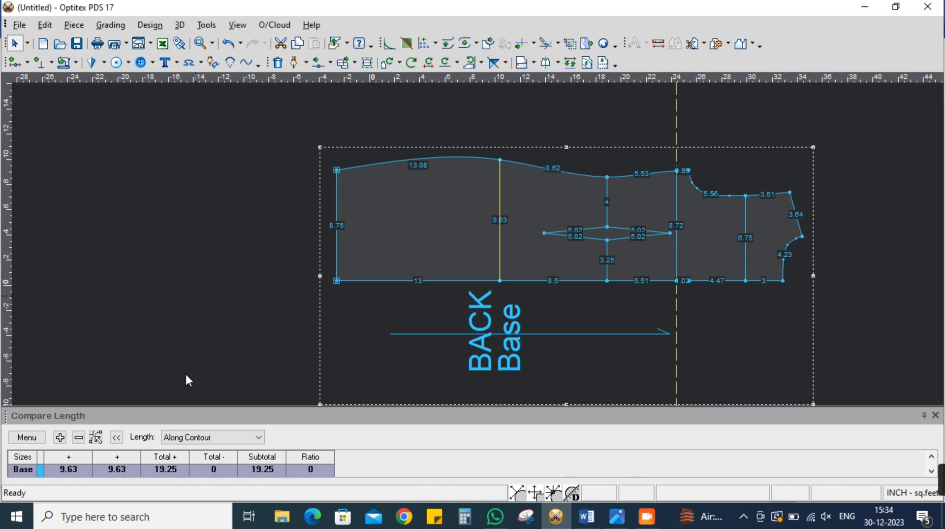
pyautogui.click(29, 437)
pyautogui.click(55, 389)
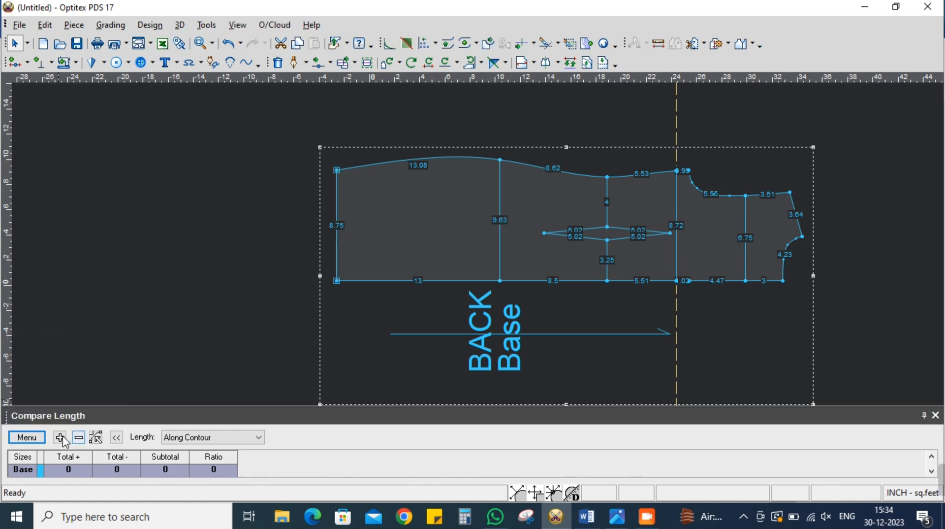
# Add the back piece's hem edge to the length comparison four times to total the full bottom width
pyautogui.click(336, 171)
pyautogui.click(60, 437)
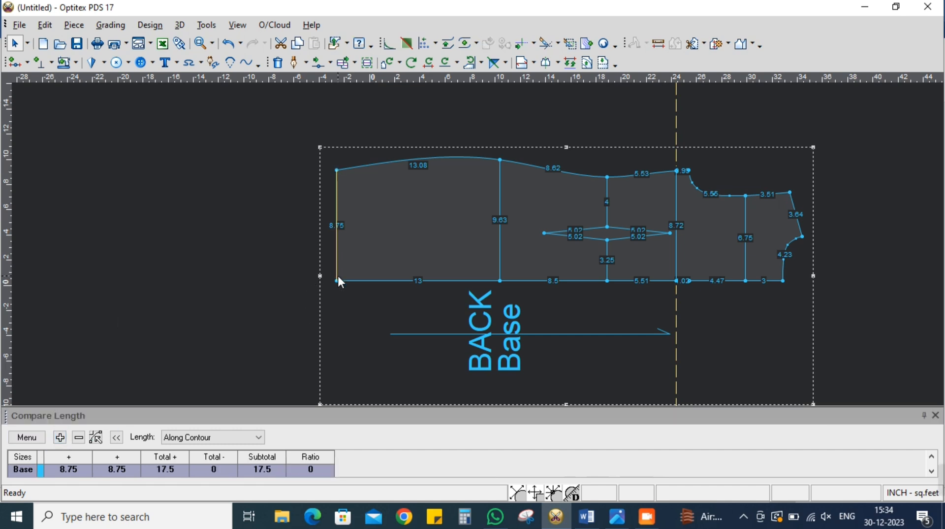
pyautogui.moveTo(335, 281); pyautogui.dragTo(337, 171)
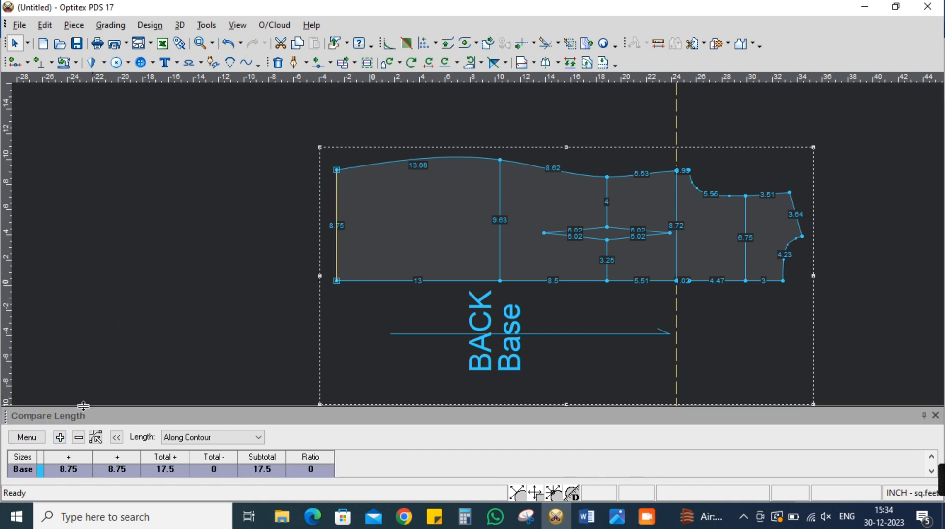
pyautogui.click(60, 437)
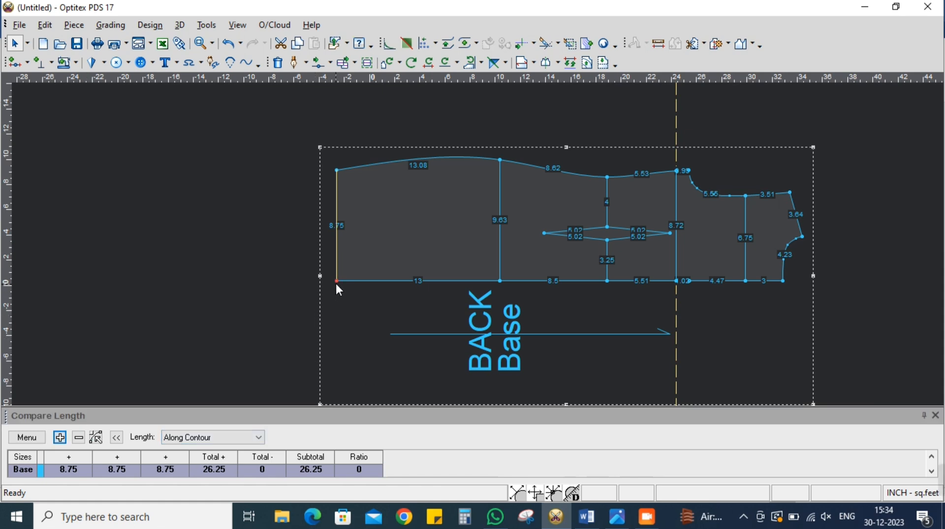
pyautogui.moveTo(330, 197); pyautogui.dragTo(337, 171)
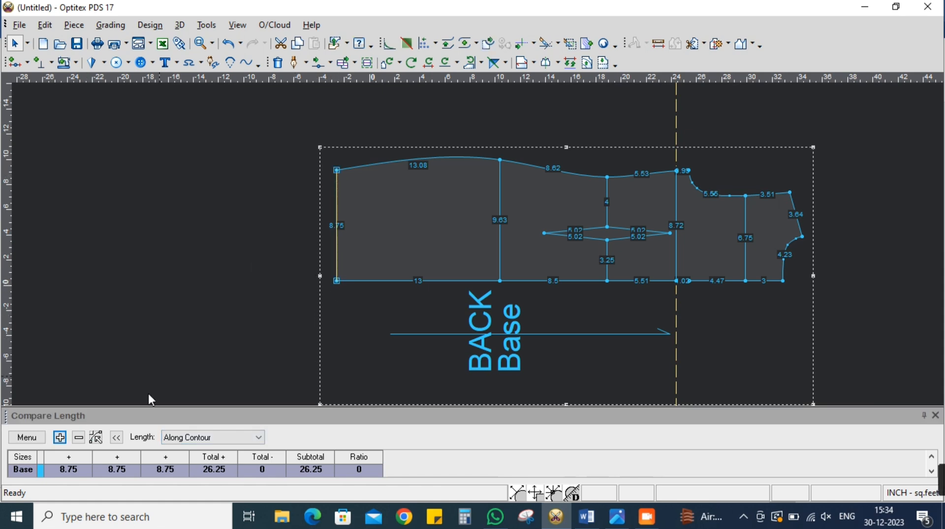
pyautogui.click(60, 437)
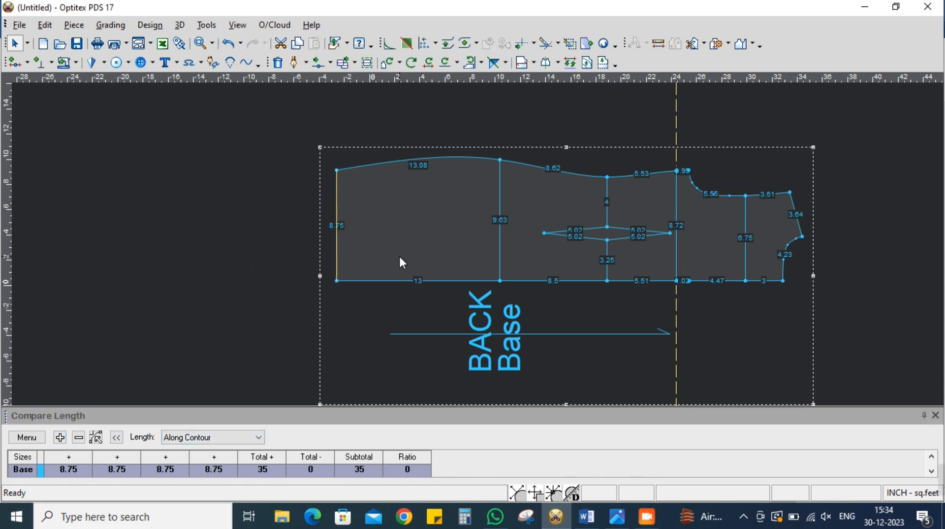
pyautogui.scroll(-4, 477, 246)
pyautogui.scroll(5, 477, 246)
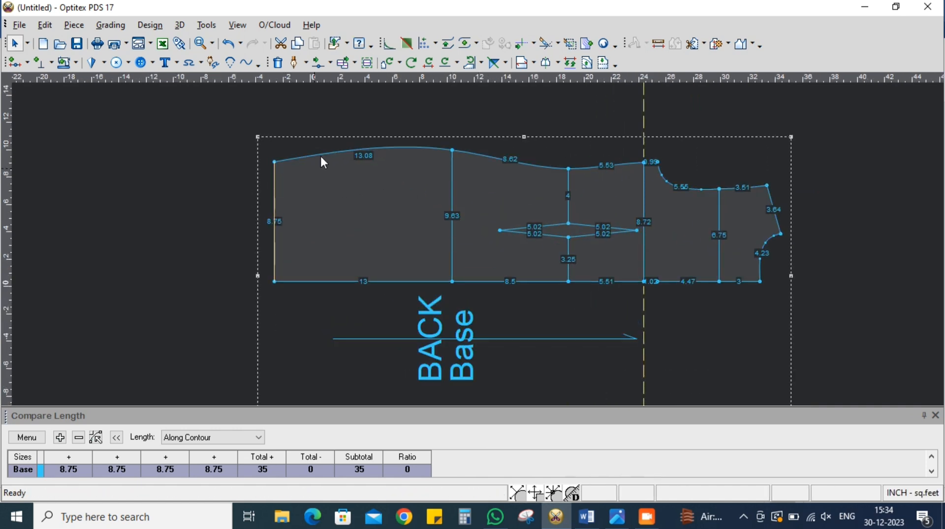
# Move the hem corner on the side seam by X 0 and Y -0.25 inch
pyautogui.click(330, 63)
pyautogui.click(345, 169)
pyautogui.moveTo(246, 142); pyautogui.dragTo(290, 168)
pyautogui.click(276, 162)
pyautogui.click(276, 163)
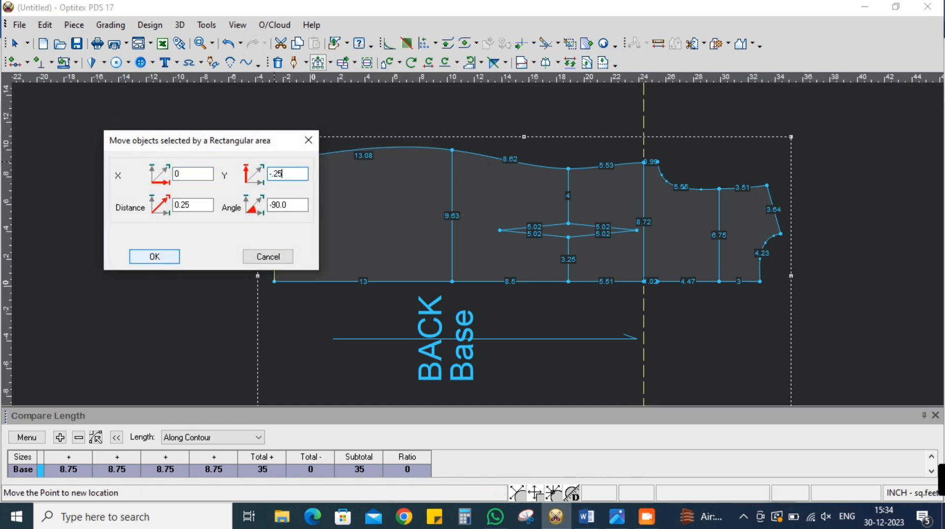
pyautogui.click(154, 256)
# Refresh the hem values in the length comparison and return to the selection tool
pyautogui.click(26, 437)
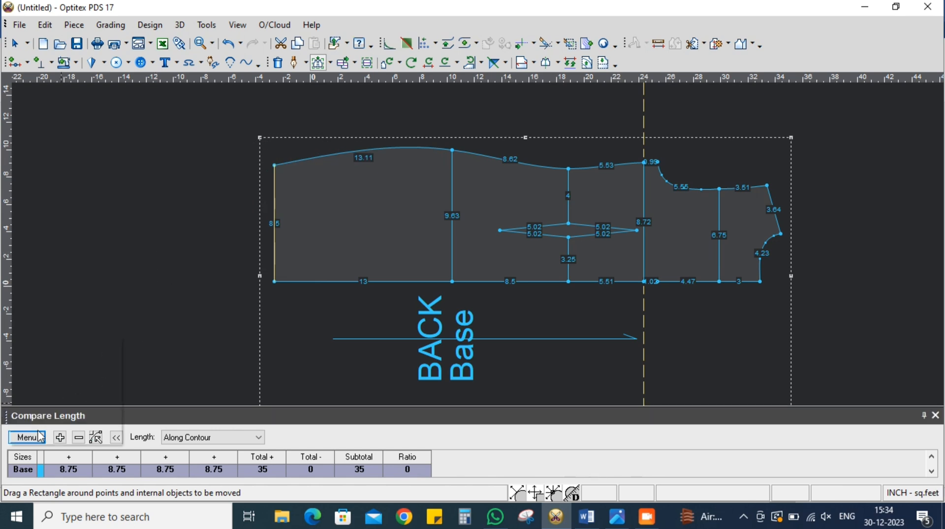
pyautogui.click(60, 374)
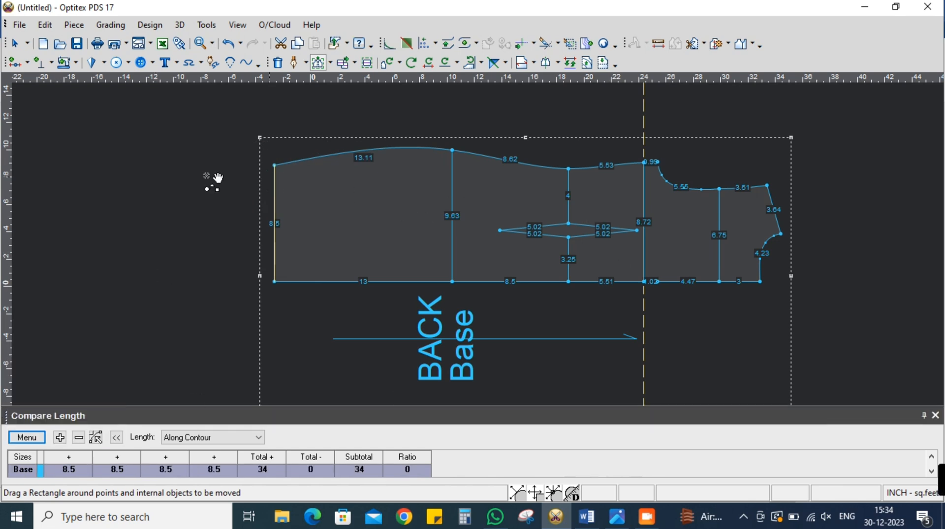
pyautogui.rightClick(114, 163)
pyautogui.click(147, 171)
pyautogui.scroll(-3, 477, 242)
pyautogui.scroll(5, 473, 239)
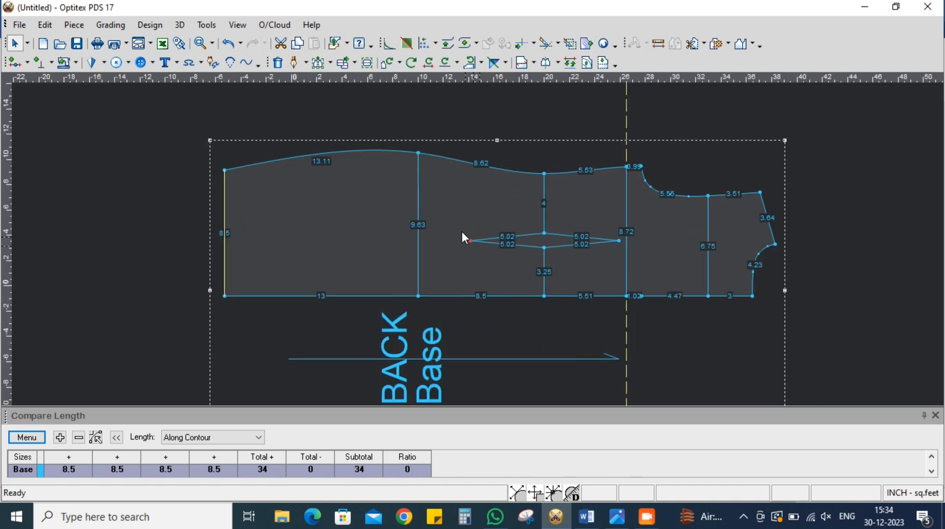
# Add a curve point on the side seam midway between hem and hip and move it slightly inward
pyautogui.click(329, 63)
pyautogui.click(352, 86)
pyautogui.scroll(2, 475, 232)
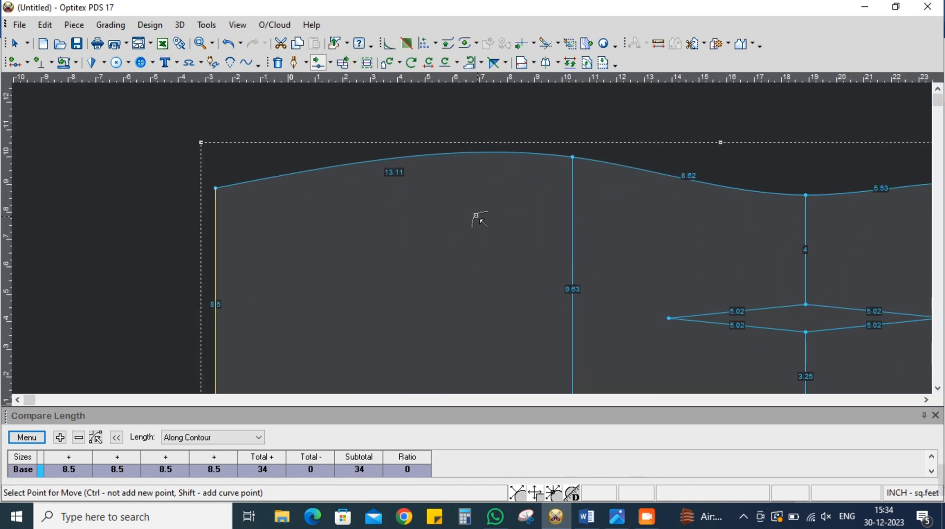
pyautogui.click(401, 161)
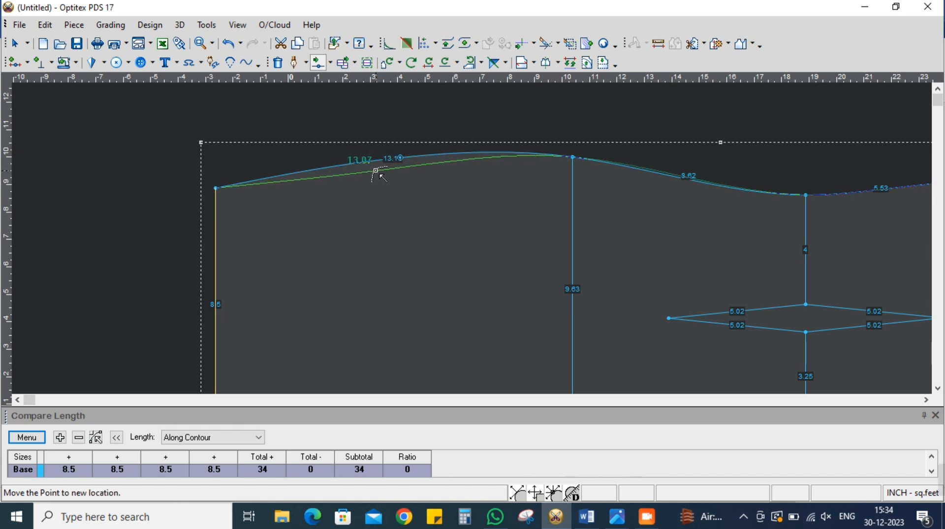
pyautogui.click(377, 171)
pyautogui.scroll(-3, 481, 238)
pyautogui.scroll(3, 484, 229)
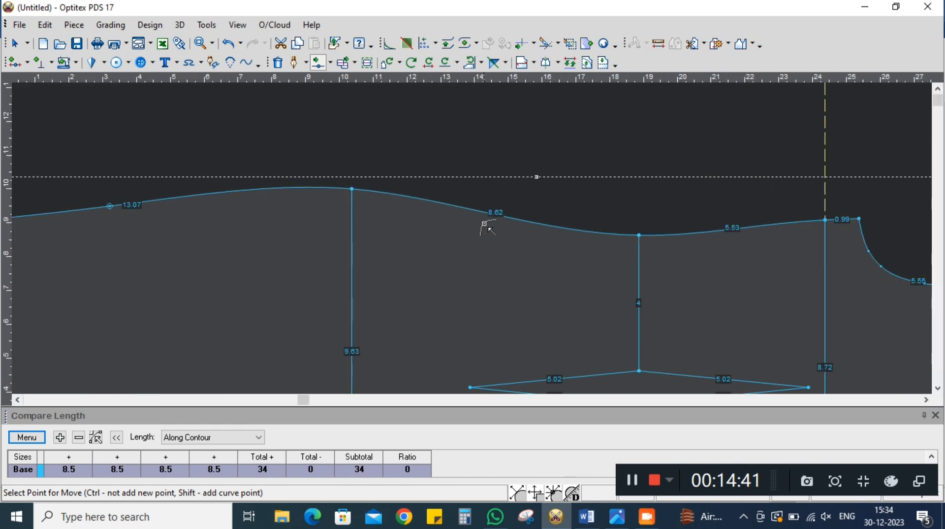
# Add a curve point on the side seam between hip and waist and nudge it slightly outward
pyautogui.click(492, 213)
pyautogui.click(482, 207)
pyautogui.click(726, 348)
pyautogui.scroll(-1, 764, 221)
pyautogui.scroll(-1, 463, 246)
pyautogui.scroll(1, 333, 254)
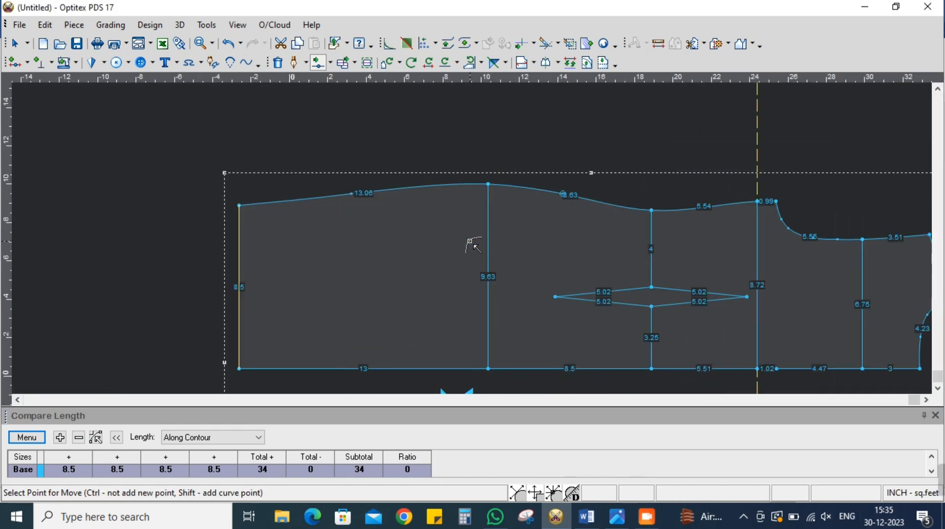
# Lower the existing curve point between hem and hip a little further into the back piece
pyautogui.scroll(1, 430, 220)
pyautogui.click(377, 217)
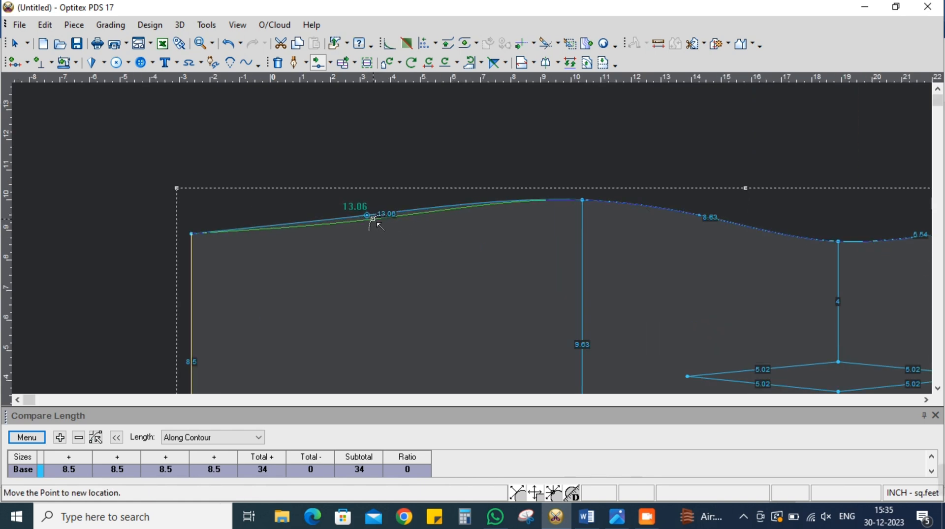
pyautogui.click(370, 221)
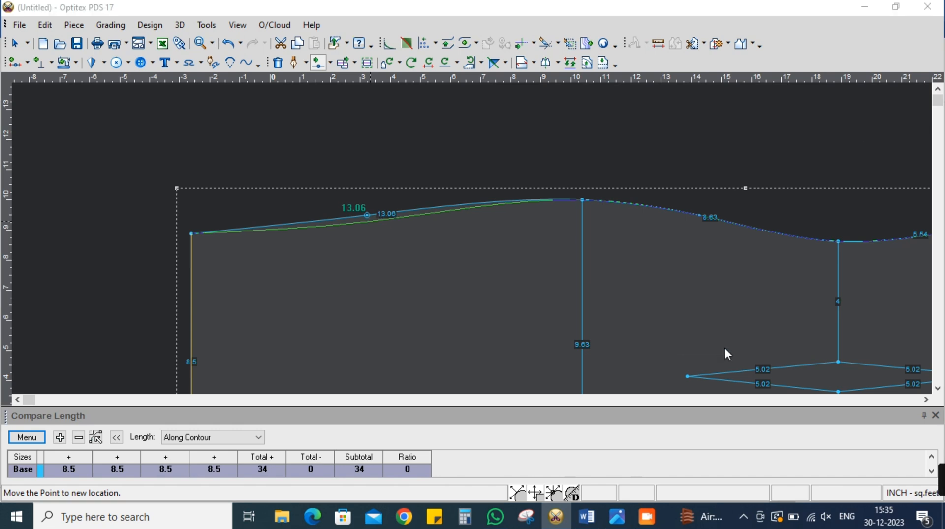
pyautogui.scroll(-3, 480, 247)
pyautogui.scroll(3, 481, 247)
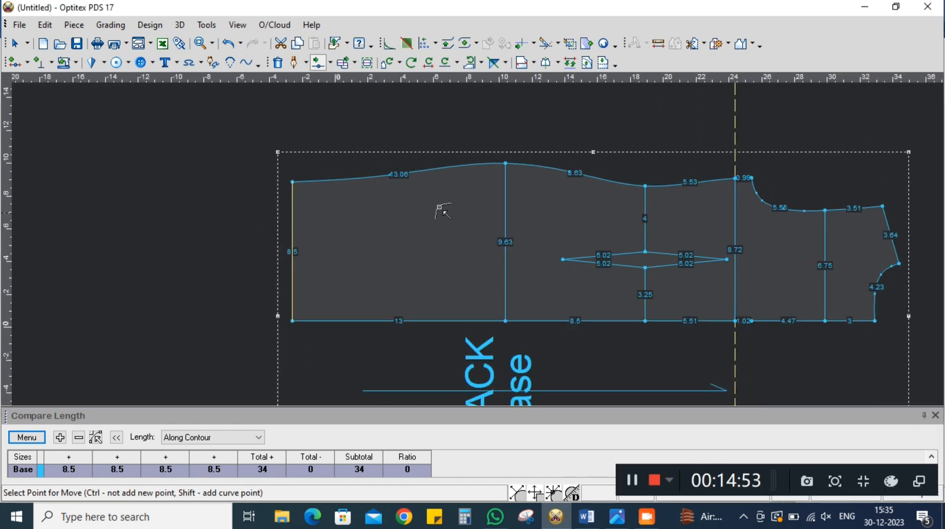
# Add a second curve point on the side seam closer to the hem and shape the seam slightly inward there
pyautogui.scroll(2, 474, 242)
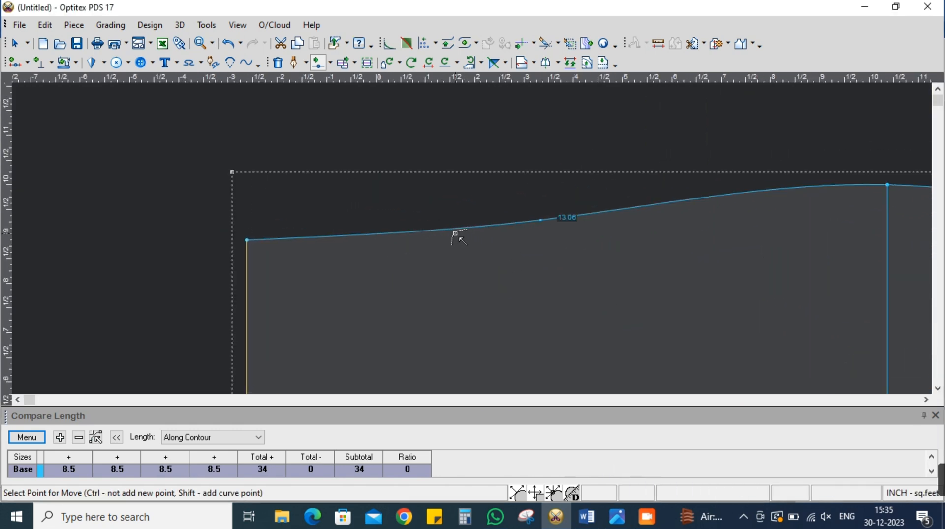
pyautogui.click(455, 232)
pyautogui.click(456, 232)
pyautogui.click(724, 348)
pyautogui.scroll(-3, 473, 240)
pyautogui.scroll(3, 474, 242)
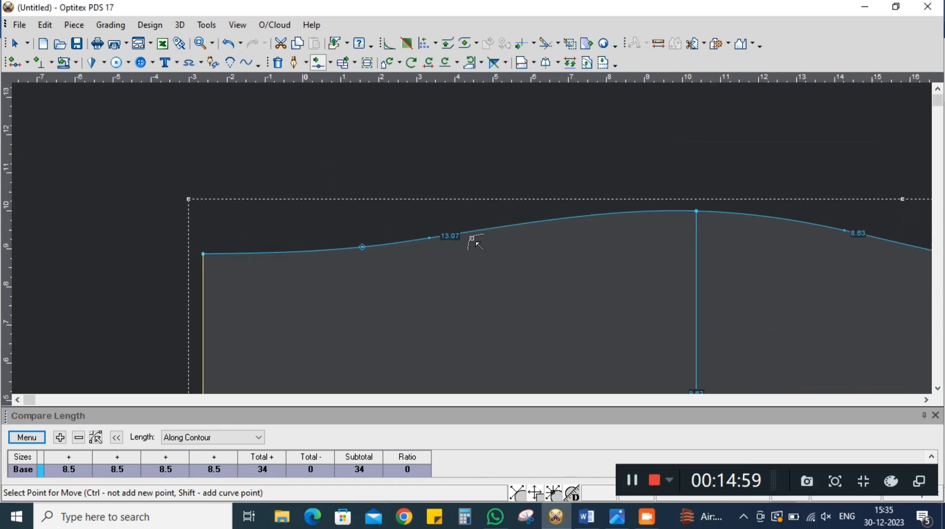
# Shift the side-seam curve point nearer the hip along the seam towards the hip to smooth the curve
pyautogui.click(429, 238)
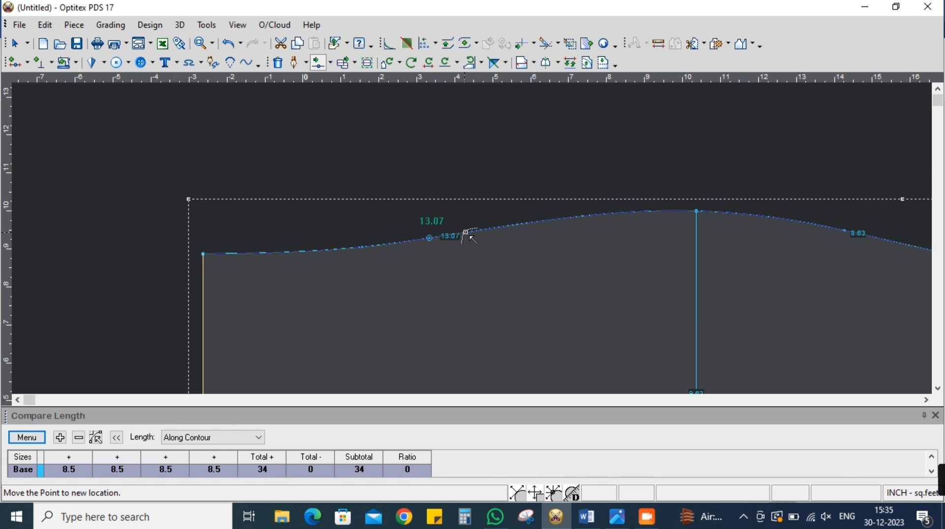
pyautogui.click(488, 227)
pyautogui.click(725, 348)
pyautogui.scroll(-3, 489, 254)
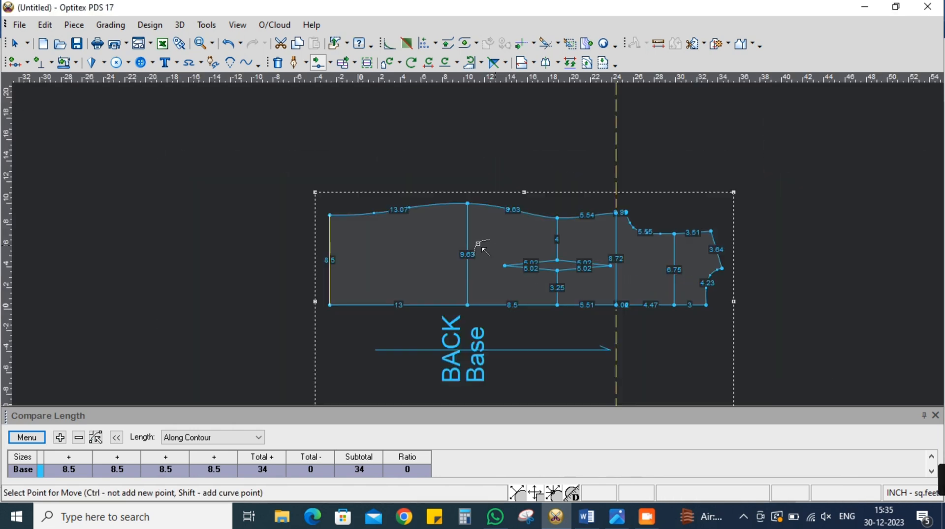
pyautogui.scroll(2, 499, 251)
pyautogui.scroll(-4, 481, 246)
pyautogui.scroll(3, 481, 249)
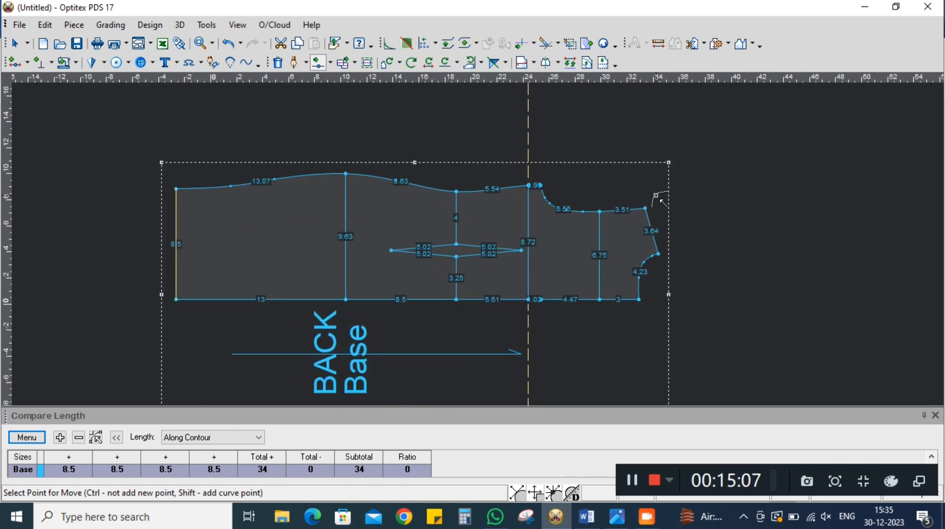
# Leave the point-moving tool and reposition the whole back piece up and away from the vertical guideline
pyautogui.rightClick(662, 201)
pyautogui.click(685, 206)
pyautogui.moveTo(399, 244); pyautogui.dragTo(199, 160)
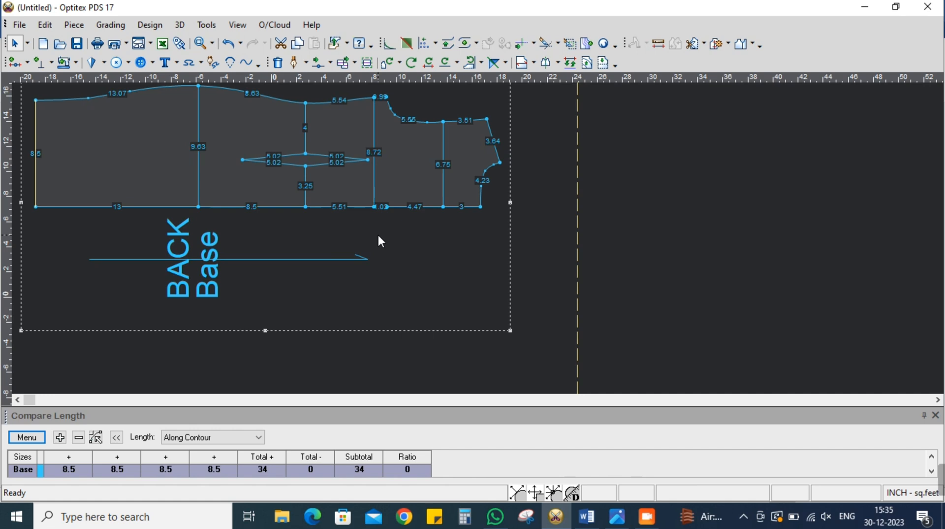
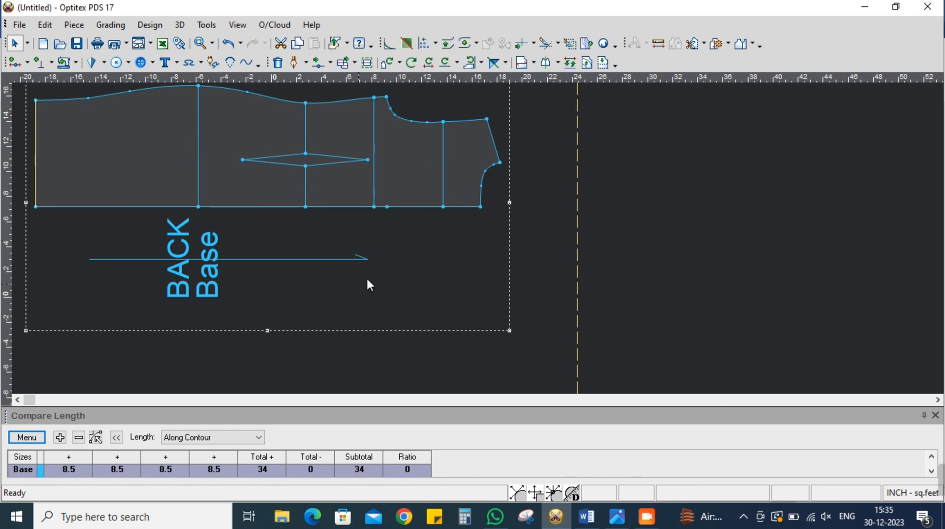
# Reset the back piece's baseline and description onto the piece and delete all guide lines
pyautogui.click(524, 63)
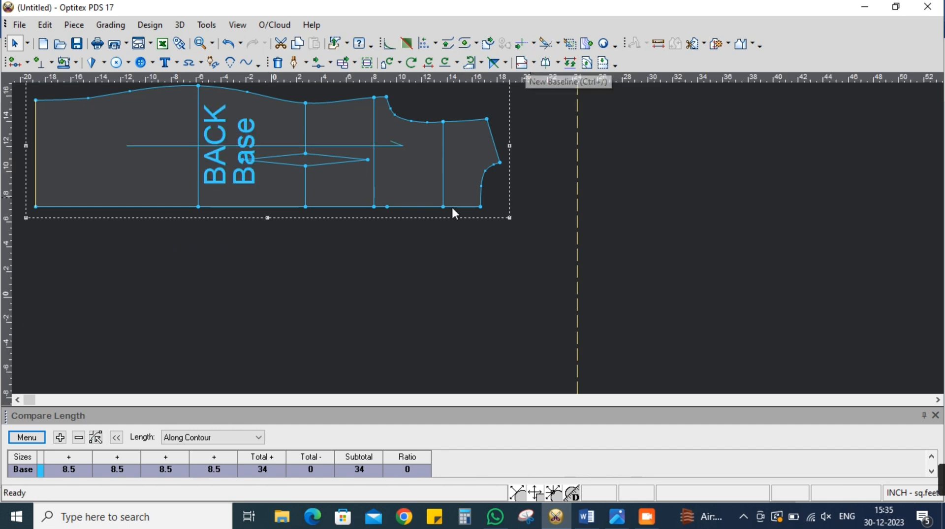
pyautogui.click(237, 25)
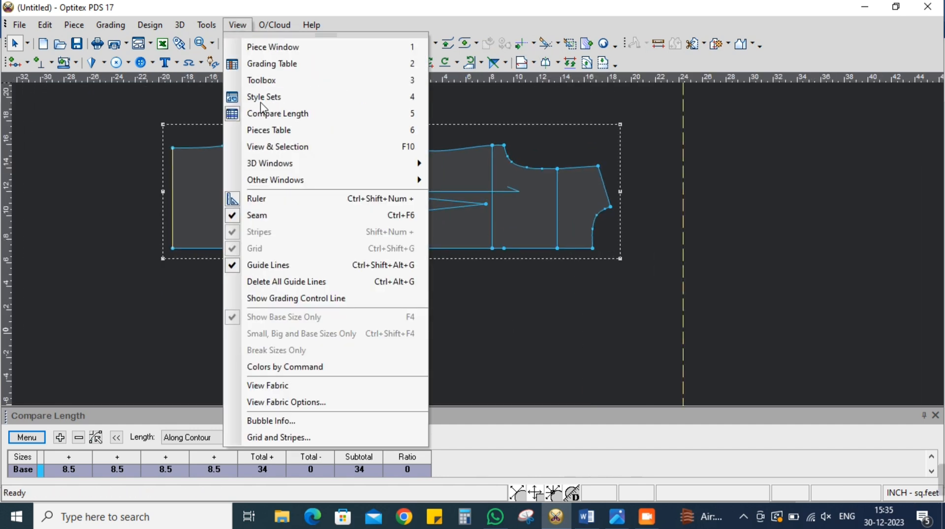
pyautogui.click(295, 298)
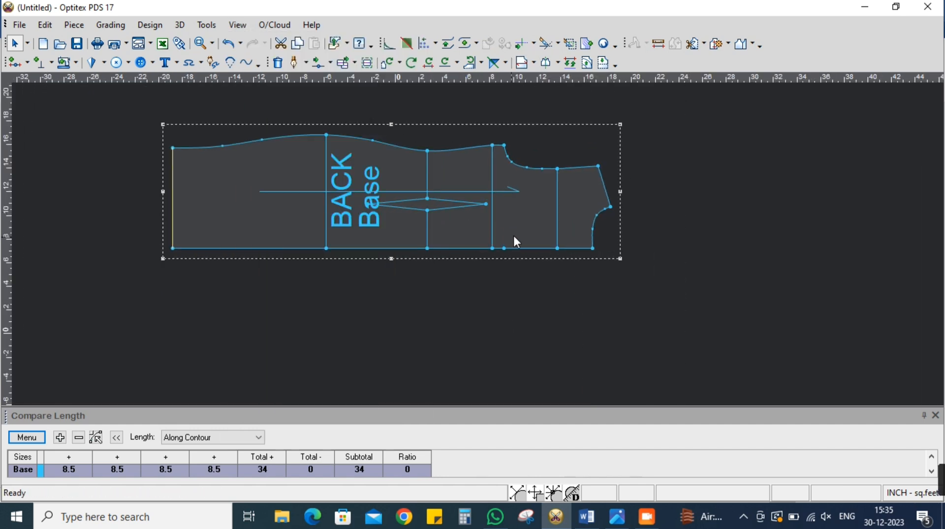
# Delete the surplus point on the centre-back line level with the armhole base
pyautogui.rightClick(503, 248)
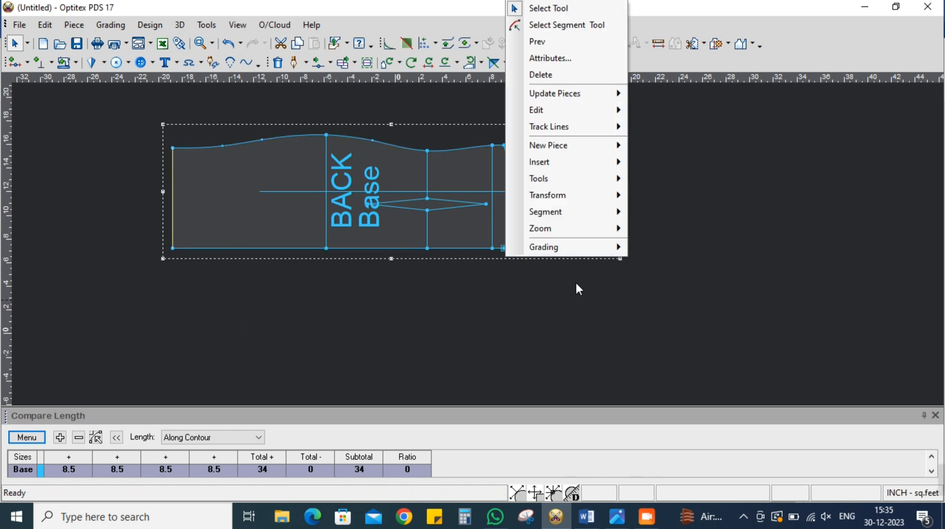
pyautogui.click(541, 75)
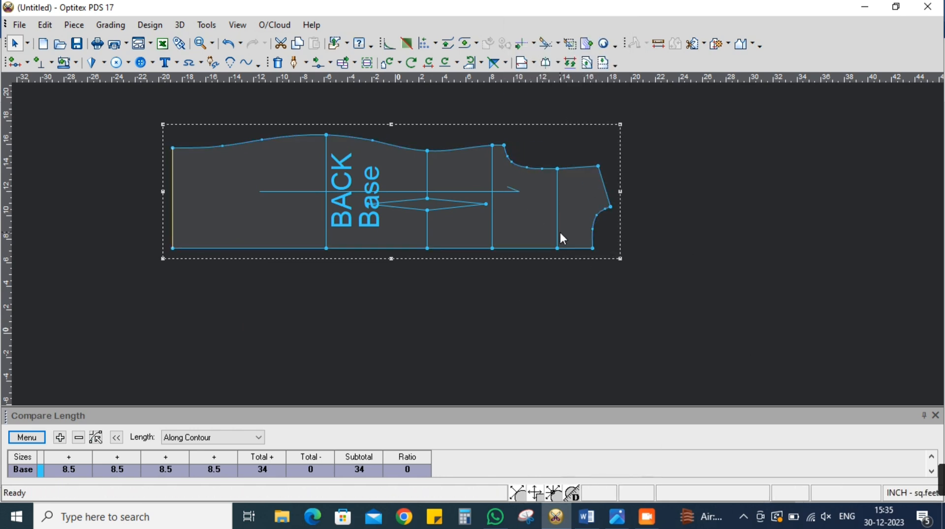
# Duplicate the back piece by copying and pasting it, placing the copy below the original
pyautogui.scroll(-1, 477, 241)
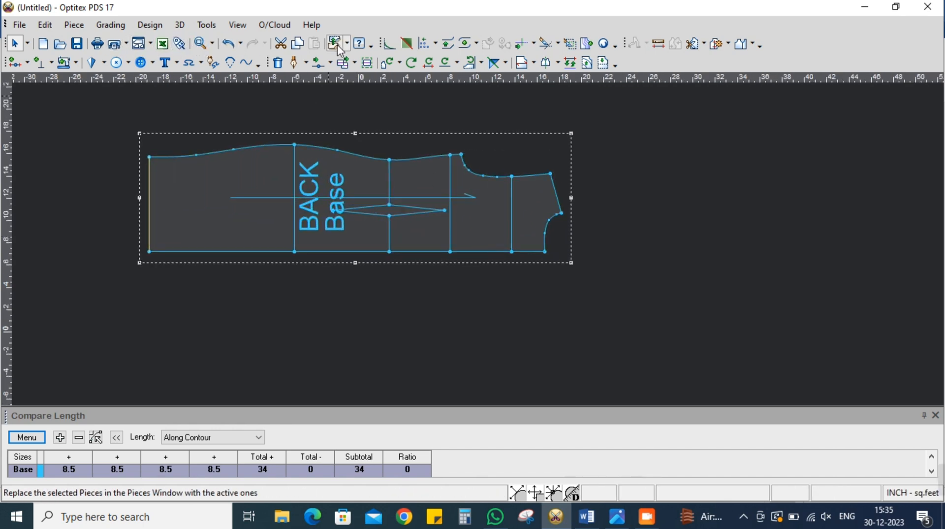
pyautogui.click(301, 46)
pyautogui.click(314, 43)
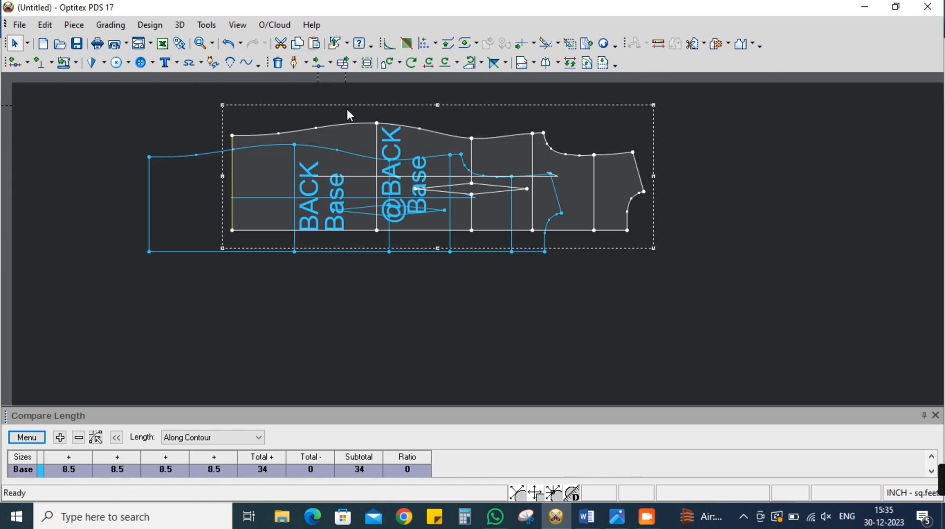
pyautogui.click(537, 345)
# Rename the copied piece FRONT
pyautogui.click(104, 153)
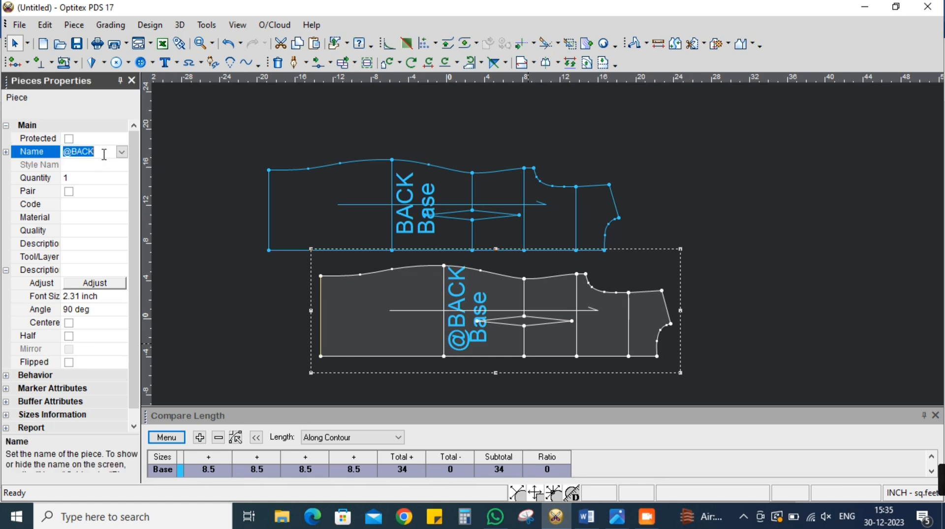
pyautogui.write('FR')
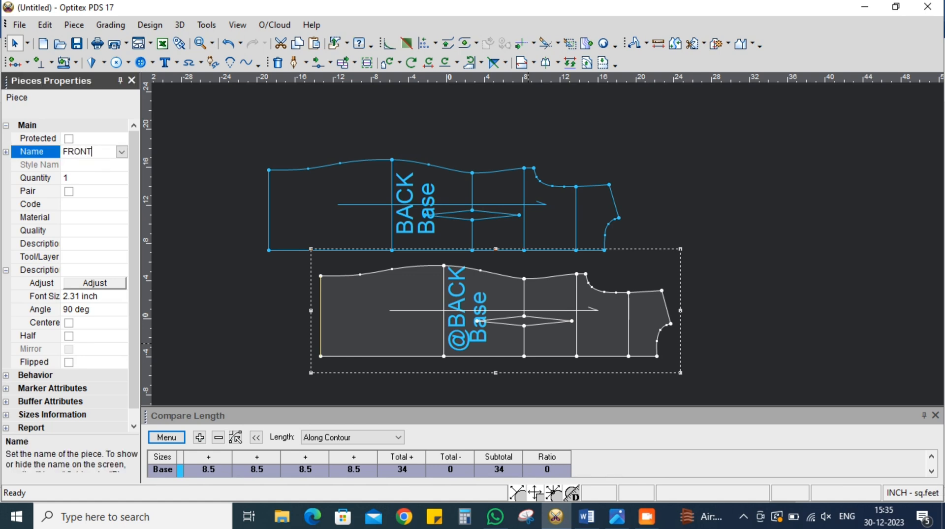
pyautogui.write('ONT')
pyautogui.press('Return')
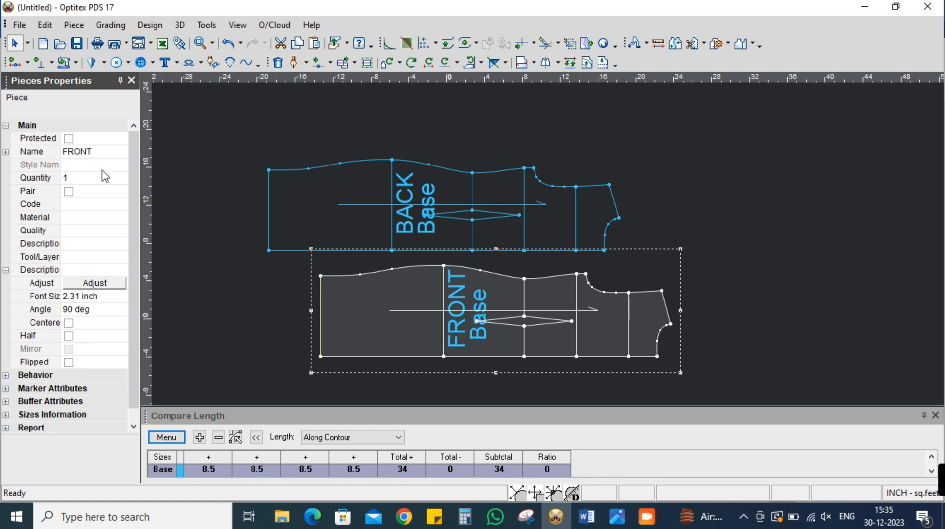
# Centre the FRONT piece's description text and set its angle to 0 degrees
pyautogui.click(69, 322)
pyautogui.click(79, 309)
pyautogui.write('0')
pyautogui.press('Return')
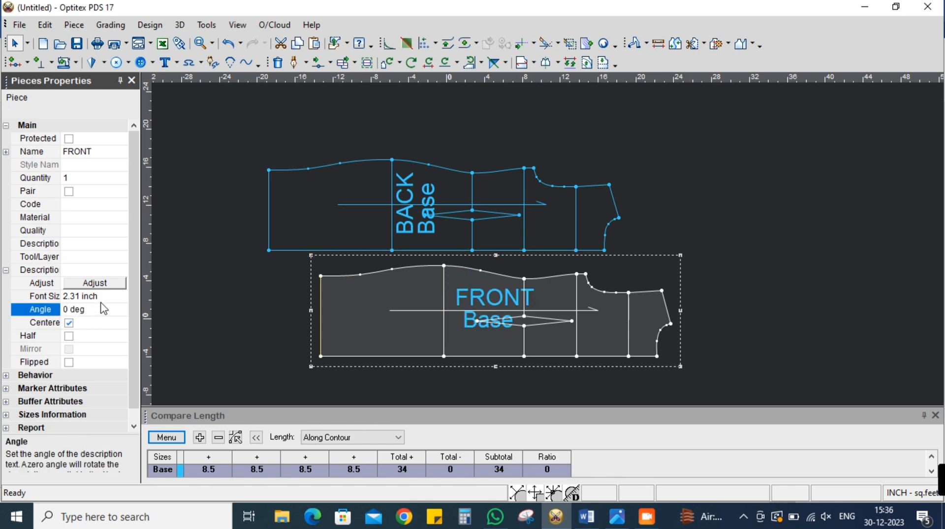
# Set the BACK piece's description text angle to 0 degrees, centre the text, and close the piece properties
pyautogui.click(301, 246)
pyautogui.click(95, 307)
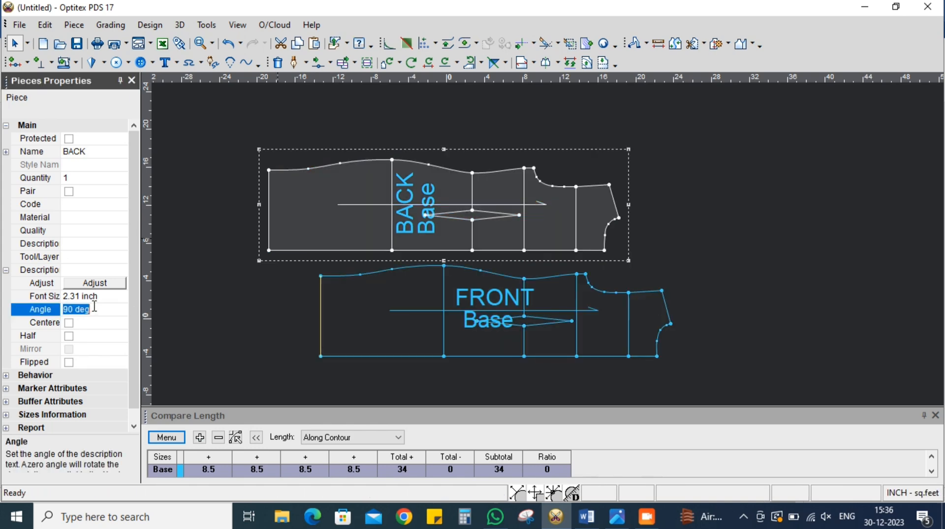
pyautogui.write('0')
pyautogui.click(81, 324)
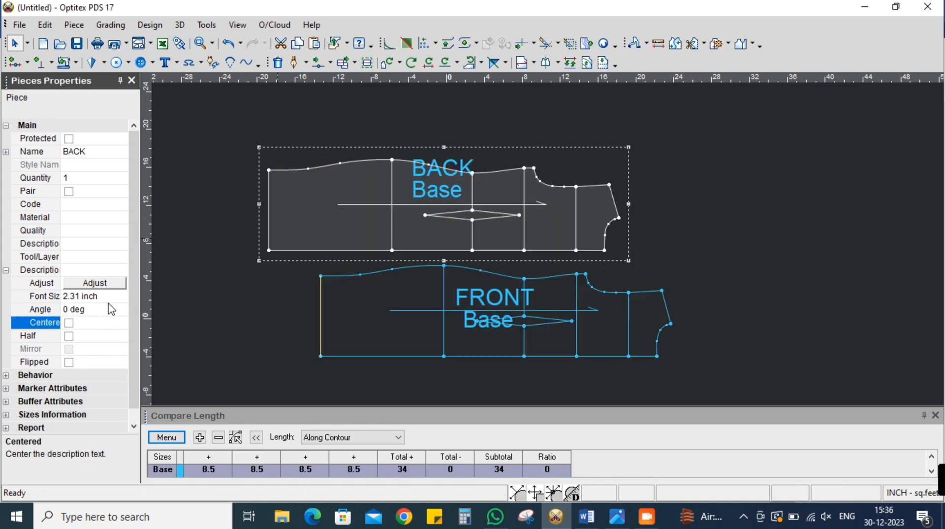
pyautogui.click(69, 324)
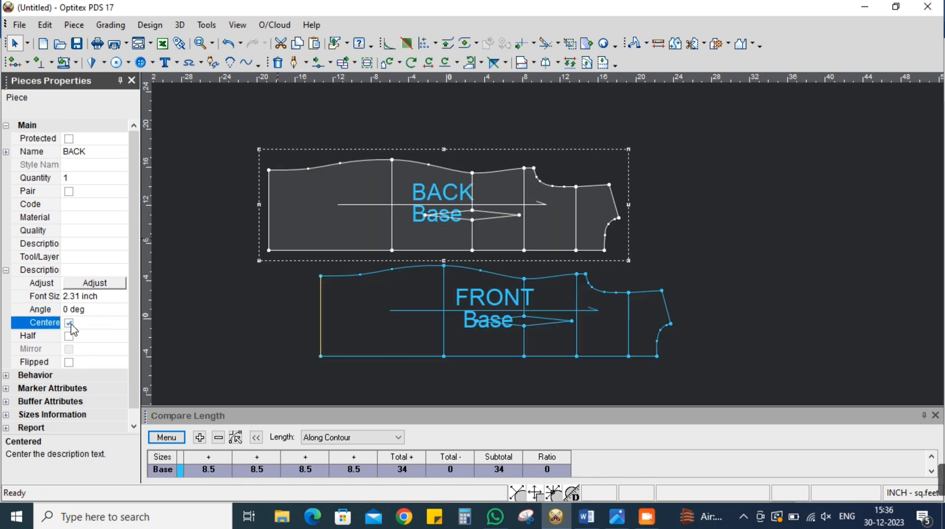
pyautogui.click(132, 80)
# Move the FRONT piece further down, clear of the BACK piece
pyautogui.scroll(-1, 484, 345)
pyautogui.click(481, 248)
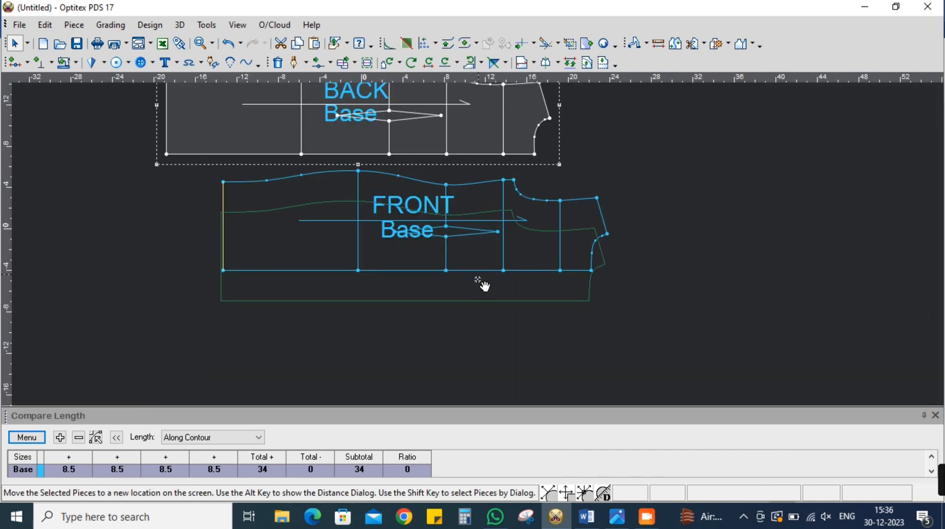
pyautogui.scroll(2, 478, 241)
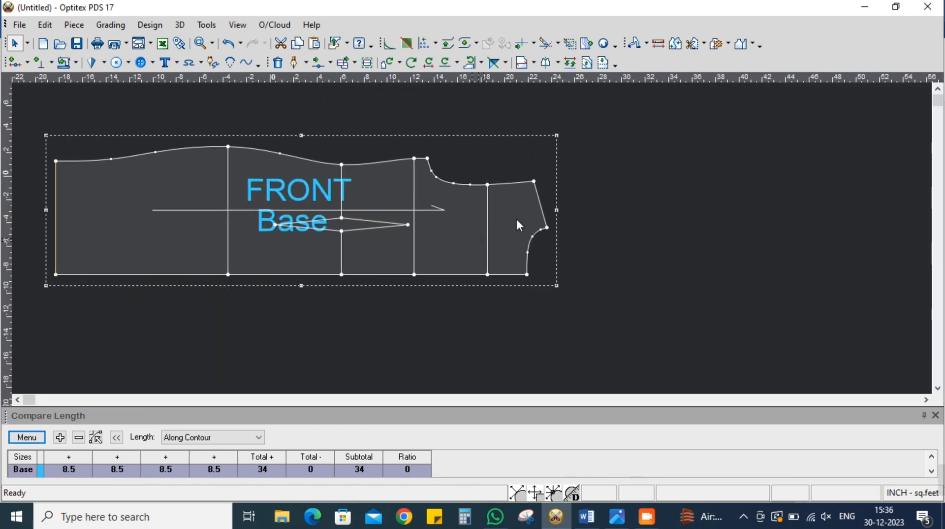
# Check the neck values in the Word measurement sheet, then return to Optitex PDS and measure the front piece's neckline from shoulder to centre front
pyautogui.hotkey('alt', 'Tab')
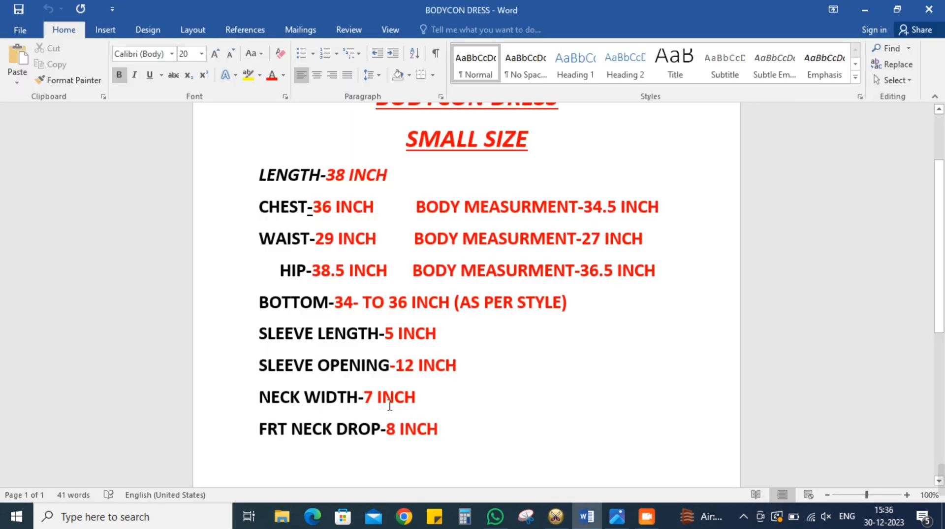
pyautogui.hotkey('alt', 'Tab')
pyautogui.scroll(3, 527, 259)
pyautogui.click(659, 43)
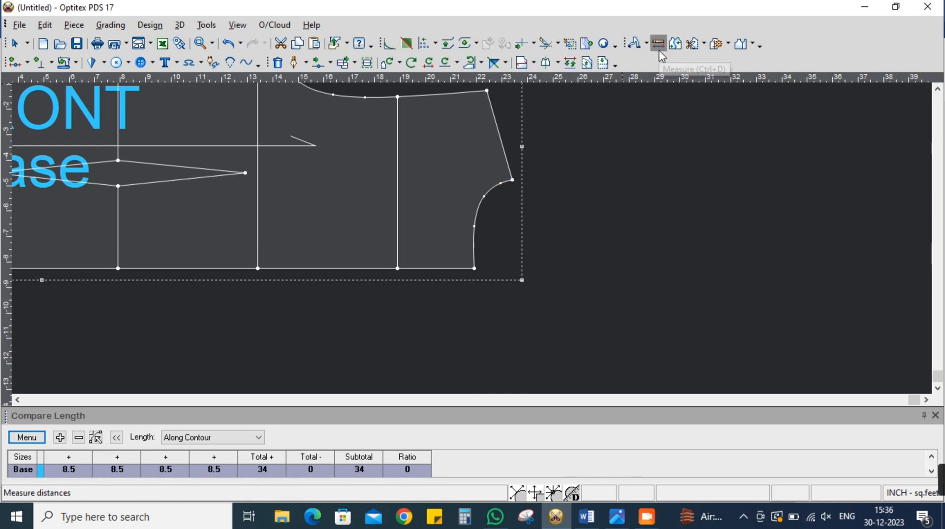
pyautogui.click(514, 180)
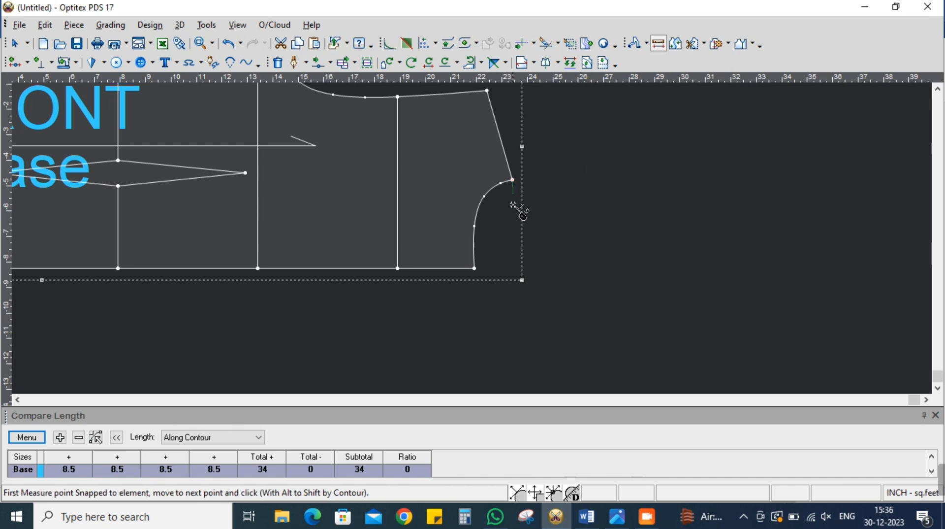
pyautogui.click(473, 269)
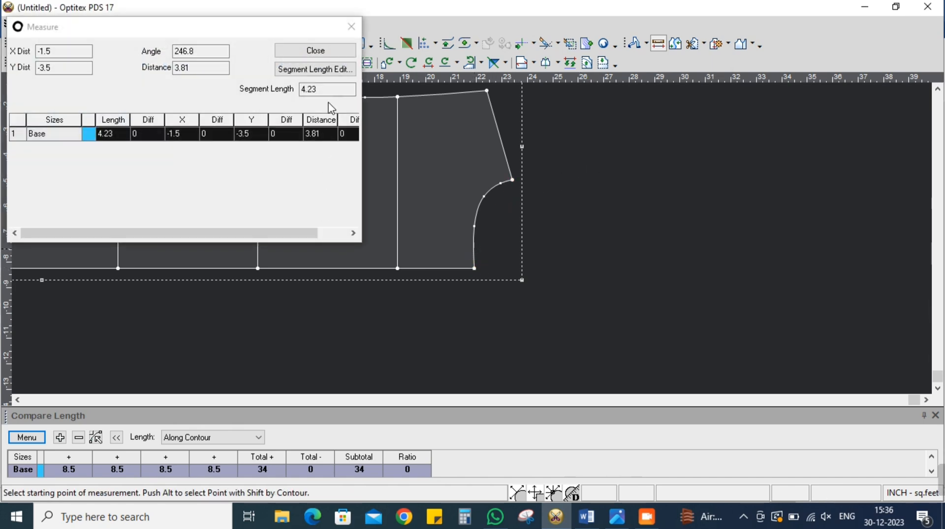
pyautogui.click(320, 51)
# Use Multi Move to shift the centre-front neck point and its two nearest curve points 5 inches towards the hem
pyautogui.click(329, 63)
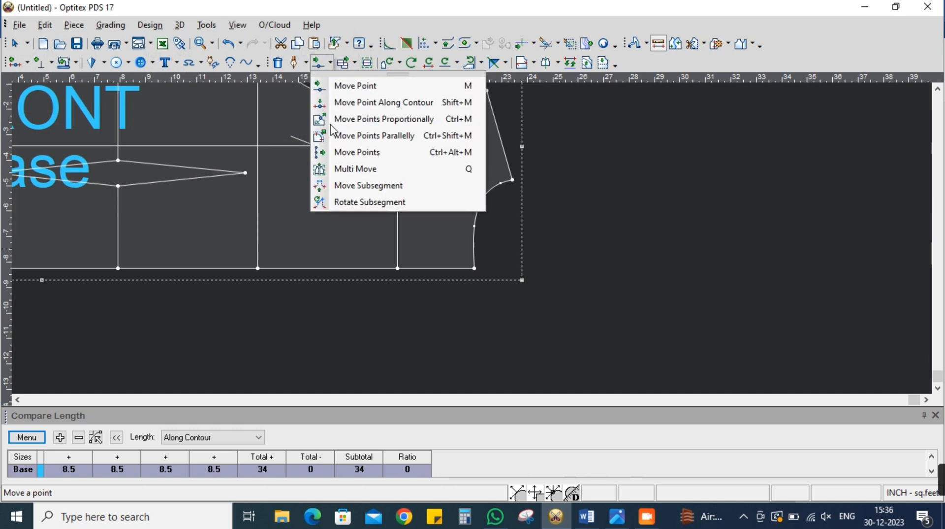
pyautogui.click(355, 169)
pyautogui.moveTo(448, 178); pyautogui.dragTo(482, 270)
pyautogui.click(486, 270)
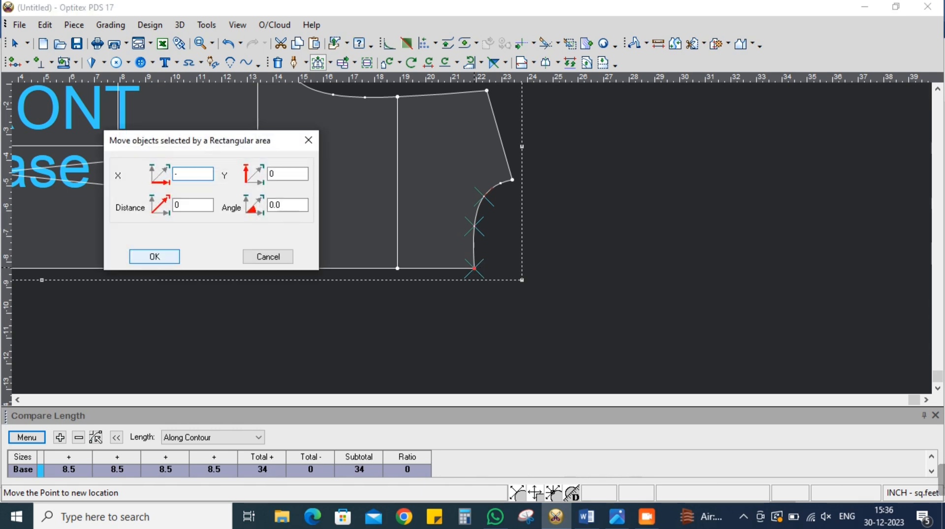
pyautogui.click(165, 255)
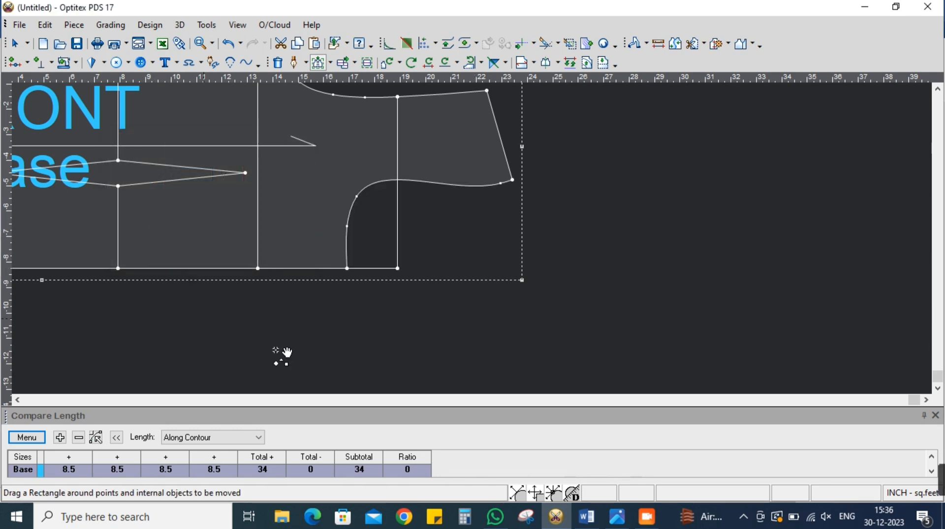
pyautogui.rightClick(523, 217)
pyautogui.click(532, 223)
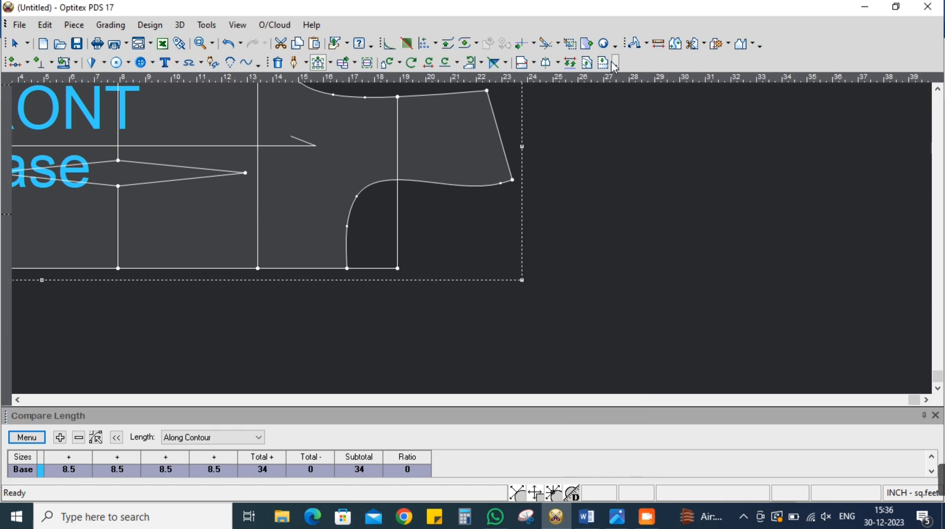
# Measure the lowered front neckline from the shoulder neck point to the centre-front point
pyautogui.click(658, 43)
pyautogui.click(512, 179)
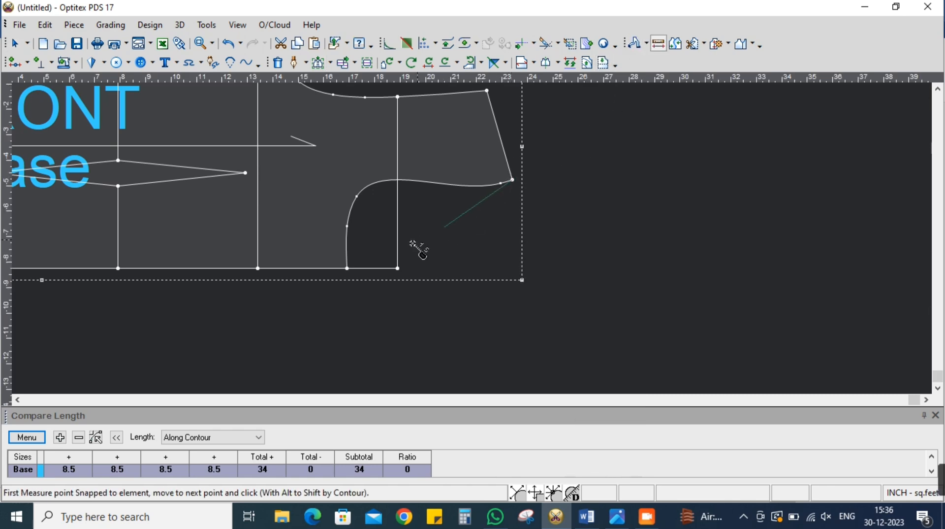
pyautogui.click(347, 269)
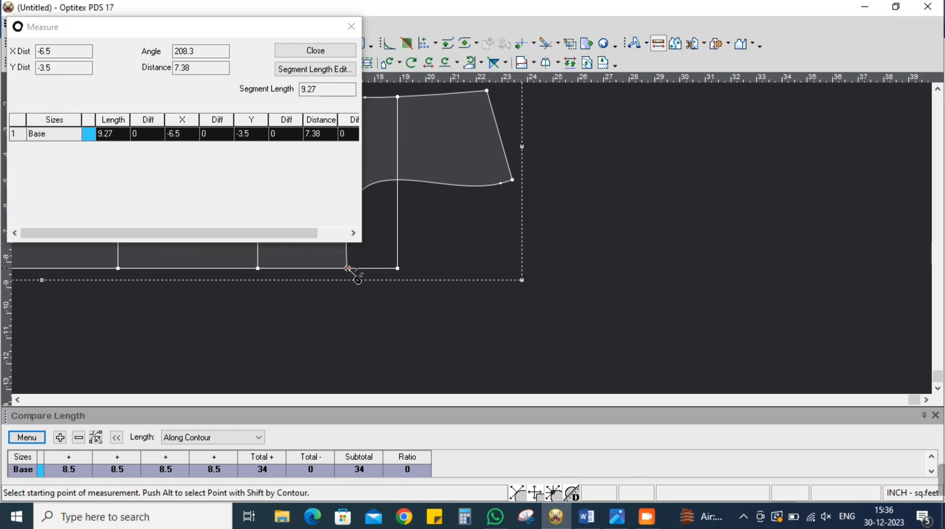
pyautogui.click(316, 50)
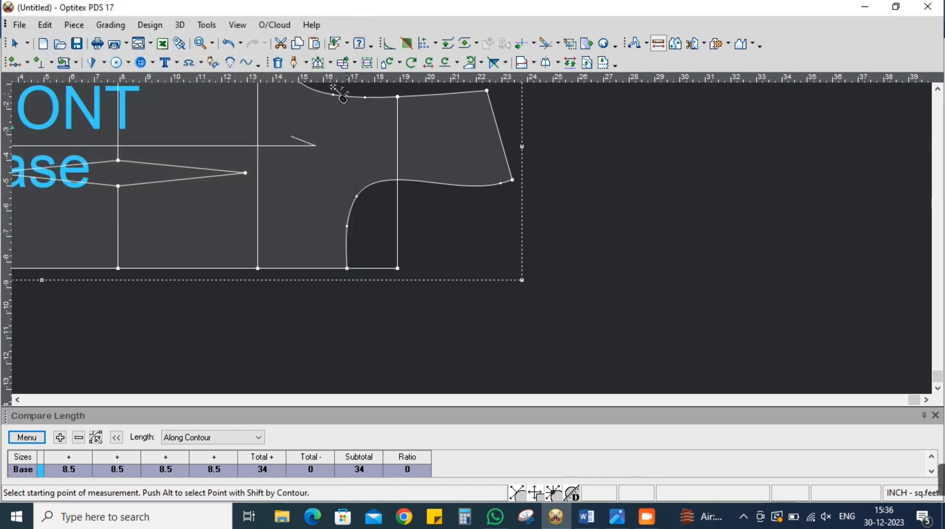
# Move only the centre-front neck point another 0.75 inch towards the hem along the centre-front line
pyautogui.click(318, 62)
pyautogui.moveTo(332, 239); pyautogui.dragTo(359, 274)
pyautogui.click(355, 268)
pyautogui.click(347, 268)
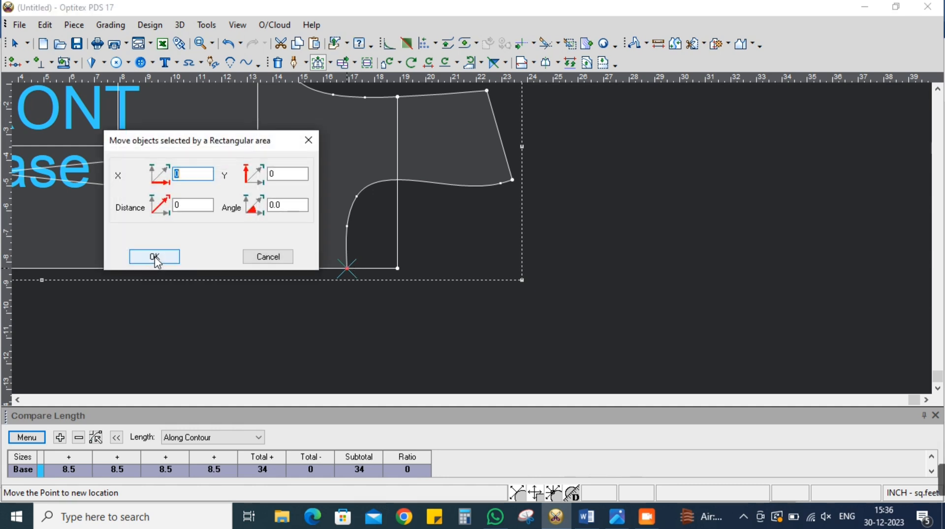
pyautogui.click(156, 256)
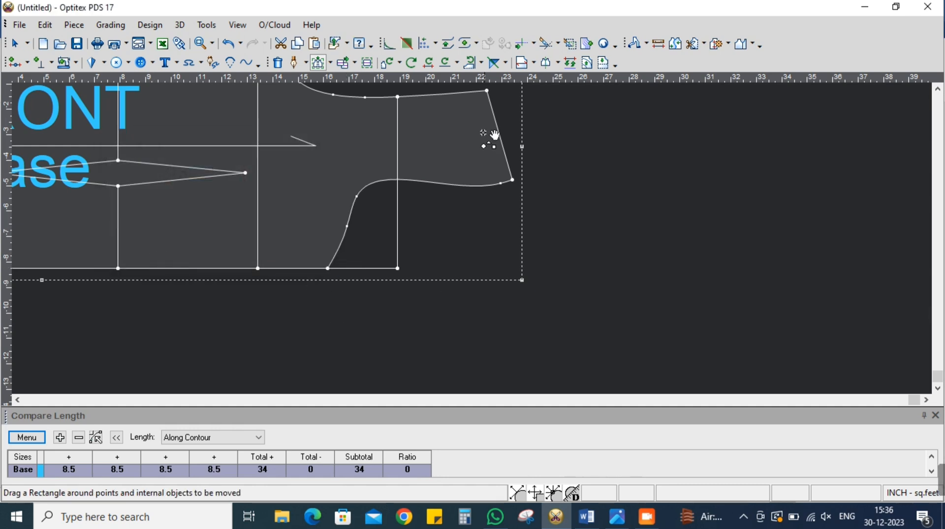
# Re-measure the front neck drop from the shoulder neck point to the newly moved centre-front point
pyautogui.click(656, 44)
pyautogui.click(514, 180)
pyautogui.click(328, 269)
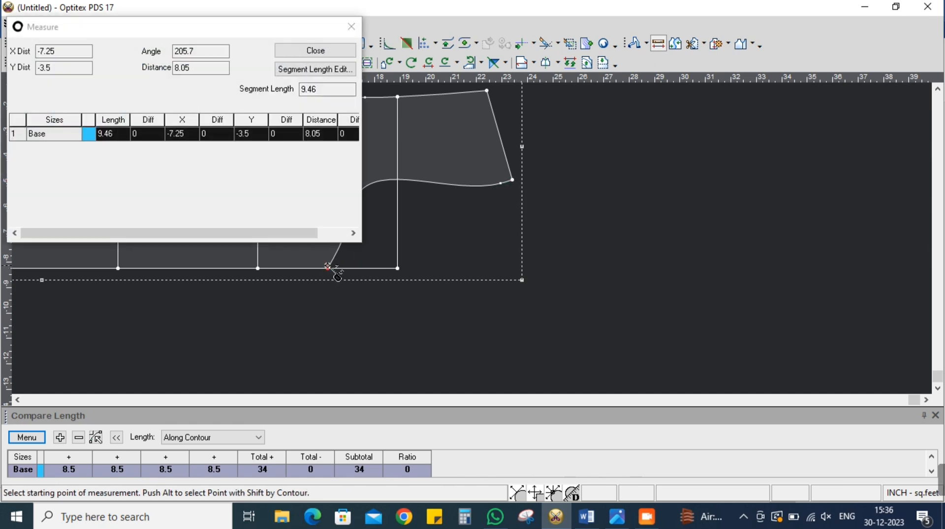
pyautogui.click(352, 27)
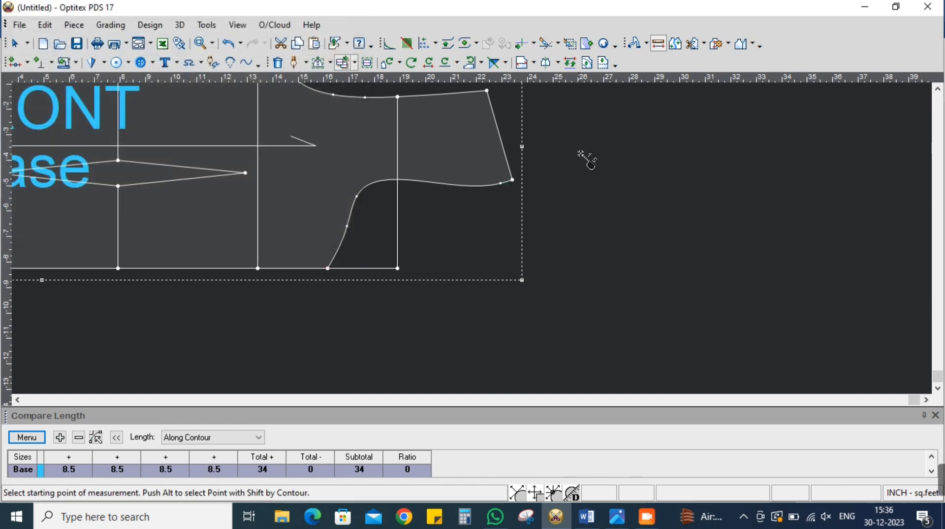
# Delete the three old curve points along the front neckline to leave a straight line
pyautogui.rightClick(584, 151)
pyautogui.click(626, 159)
pyautogui.moveTo(501, 183); pyautogui.dragTo(347, 228)
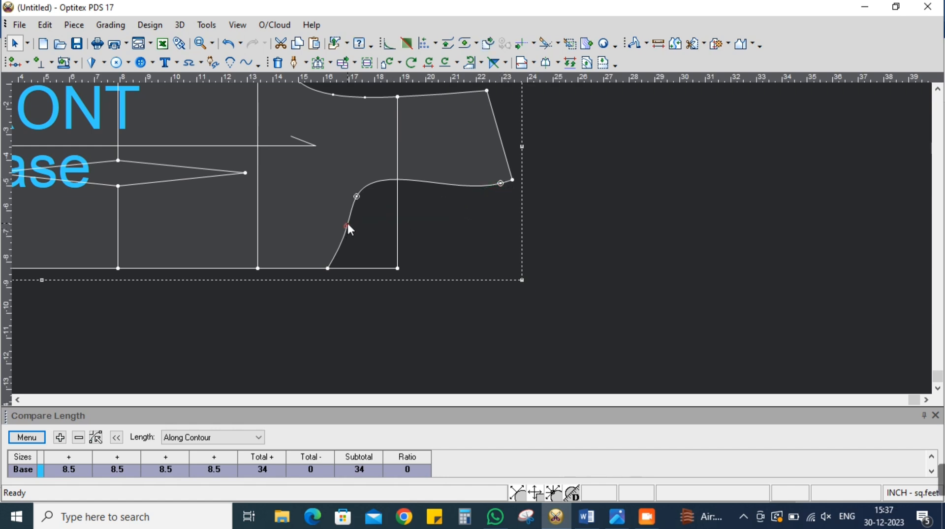
pyautogui.click(348, 224)
# Add a curve point on the front neckline near centre front and move it slightly into the piece to shape the neck curve
pyautogui.click(329, 62)
pyautogui.click(347, 85)
pyautogui.scroll(1, 466, 241)
pyautogui.scroll(1, 463, 238)
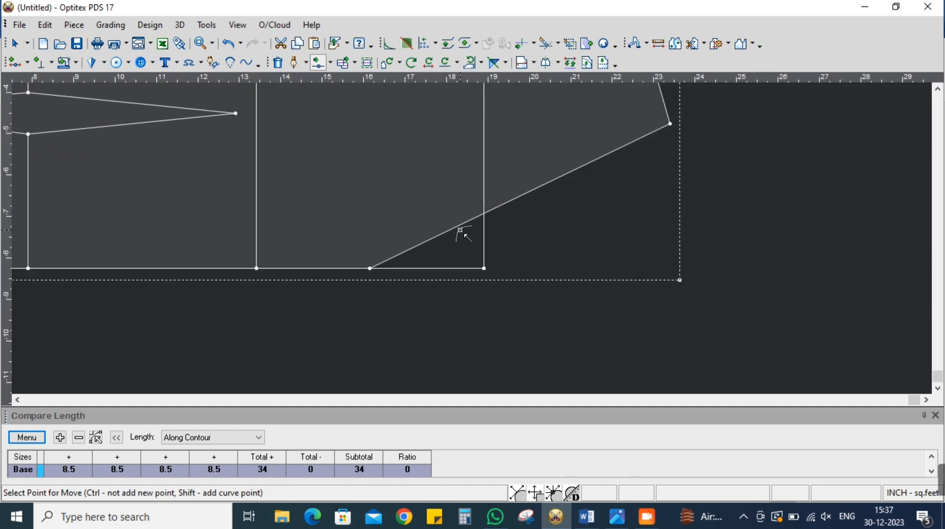
pyautogui.click(460, 226)
pyautogui.click(418, 233)
pyautogui.click(724, 349)
pyautogui.scroll(-2, 439, 244)
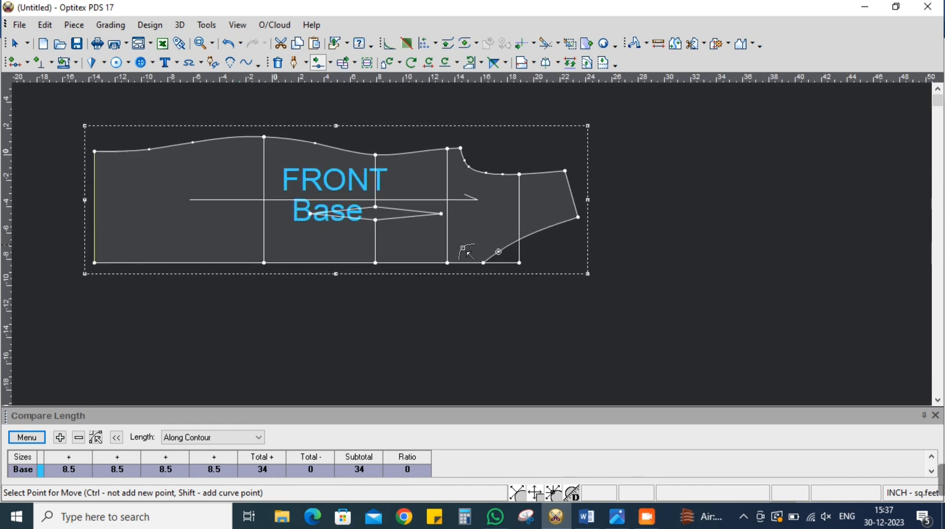
pyautogui.rightClick(676, 191)
pyautogui.click(689, 194)
pyautogui.scroll(1, 523, 238)
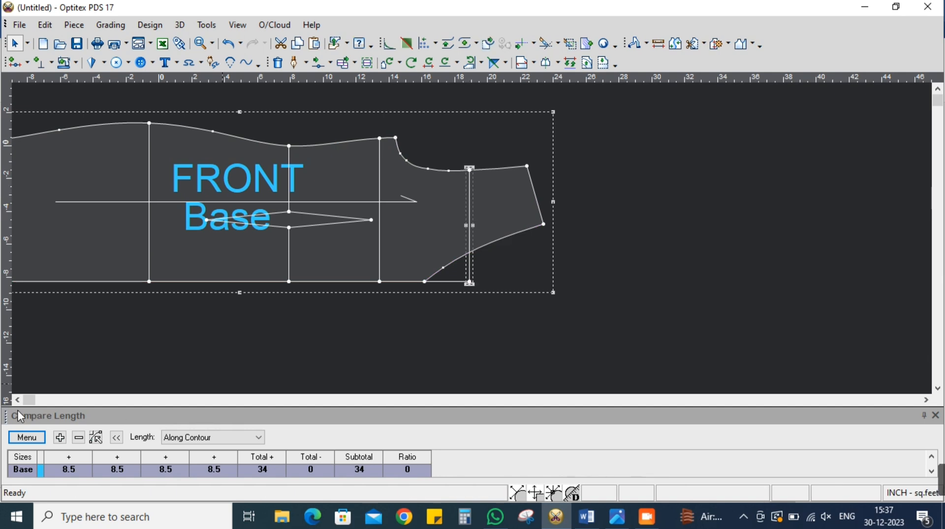
# Clear all recorded measurements from the length comparison
pyautogui.click(27, 437)
pyautogui.click(48, 390)
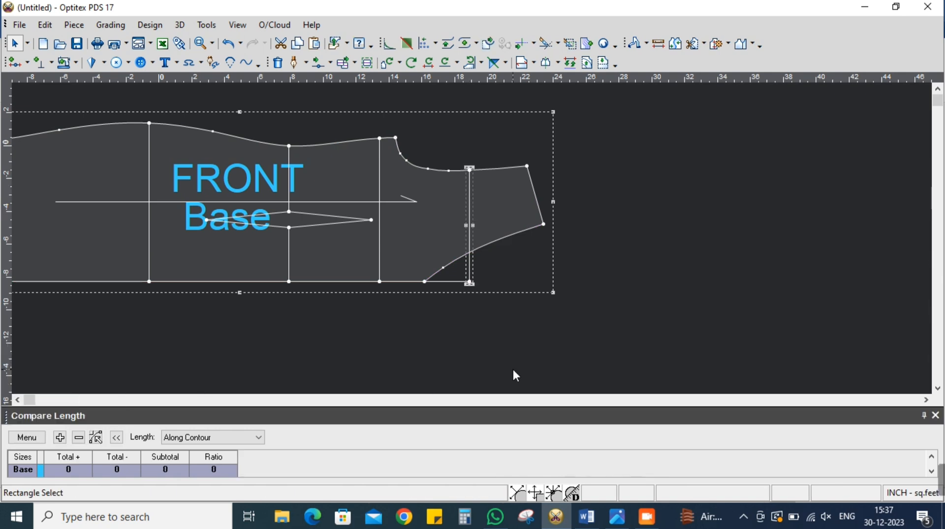
# Move the front armhole's cross-front point and its two neighbouring curve points together by -0.5 inch in Y with Multi Move
pyautogui.scroll(1, 471, 241)
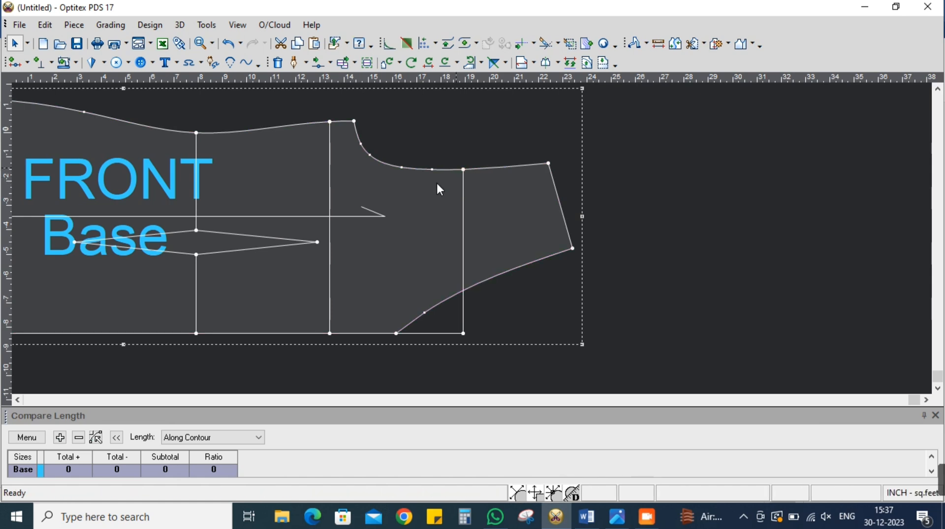
pyautogui.click(329, 62)
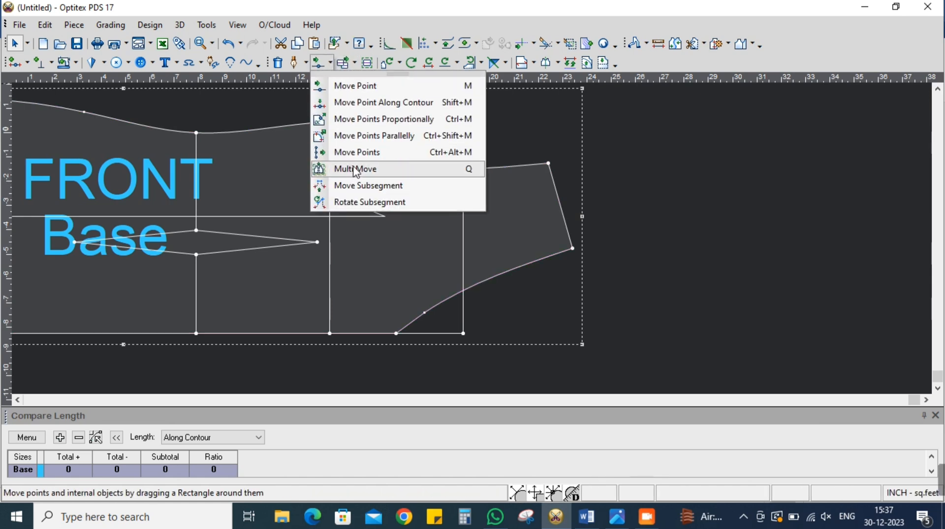
pyautogui.click(355, 170)
pyautogui.moveTo(396, 150); pyautogui.dragTo(485, 194)
pyautogui.click(465, 170)
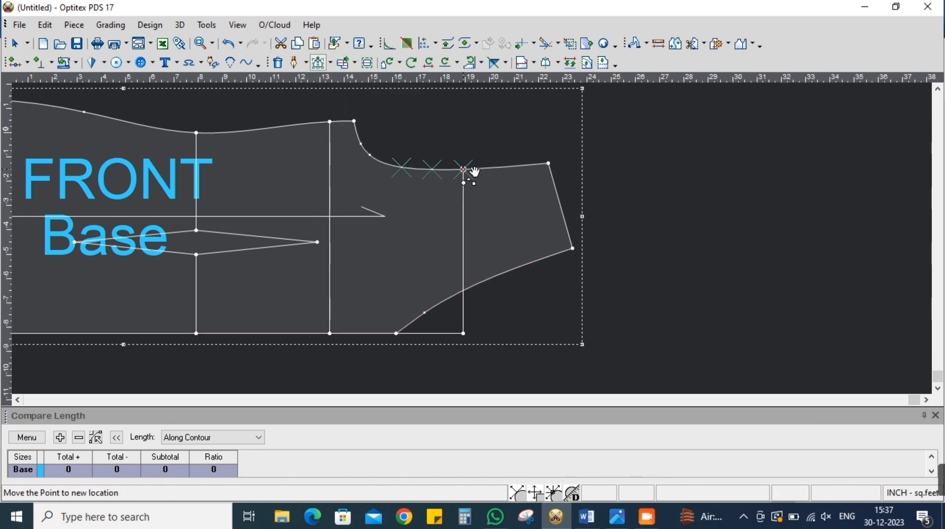
pyautogui.click(464, 170)
pyautogui.moveTo(279, 174); pyautogui.dragTo(235, 187)
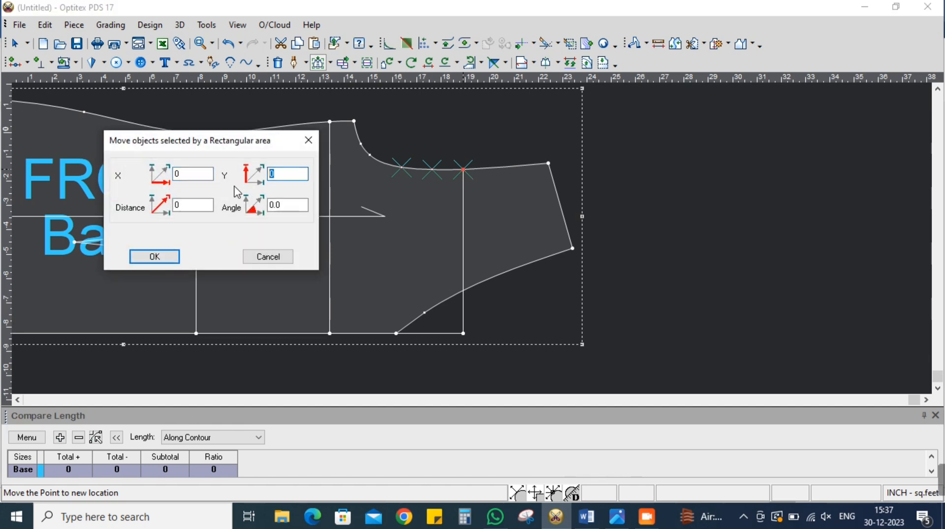
pyautogui.write('-.5')
pyautogui.press('Return')
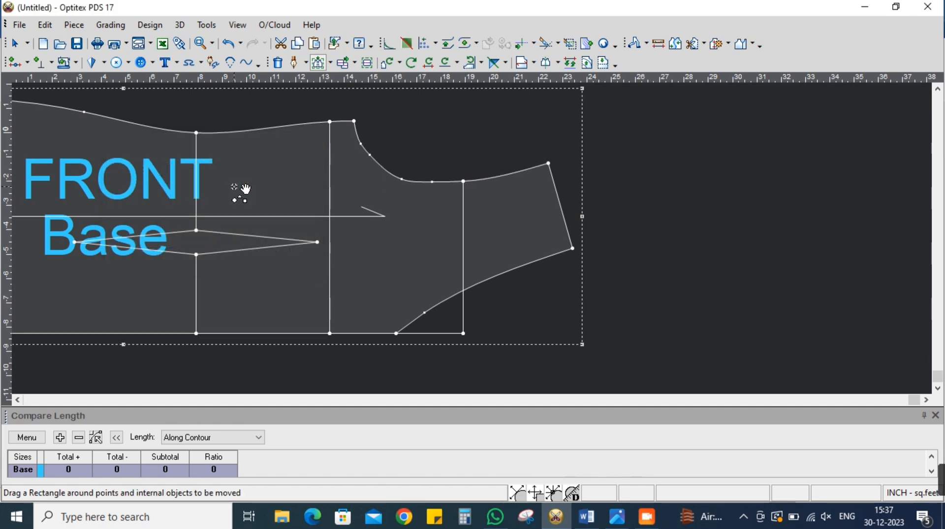
pyautogui.rightClick(633, 195)
pyautogui.click(649, 202)
# Add the front piece's cross-front line twice to the length comparison and delete the line from the piece
pyautogui.click(464, 303)
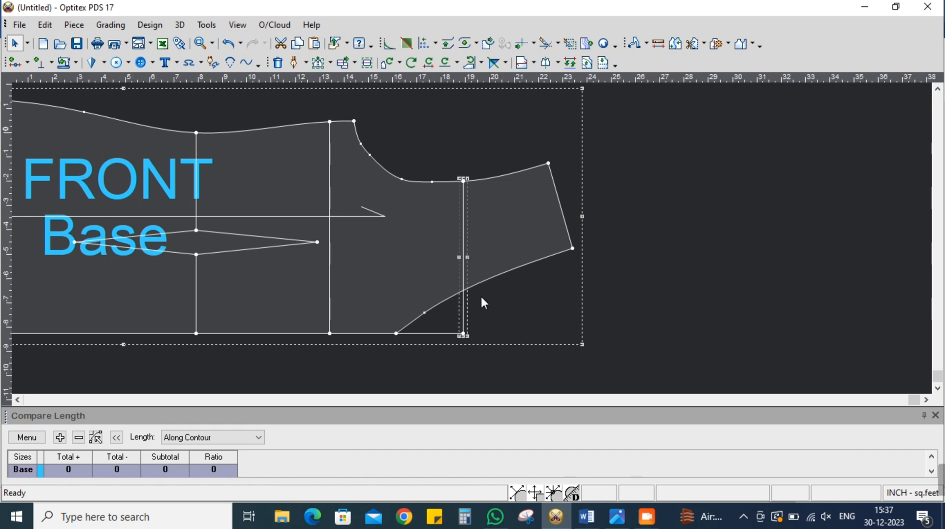
pyautogui.click(60, 437)
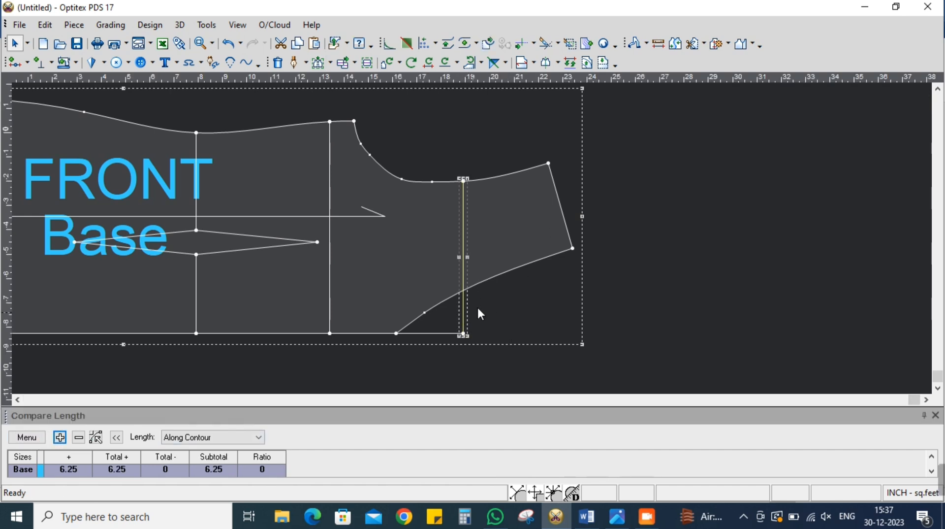
pyautogui.click(60, 437)
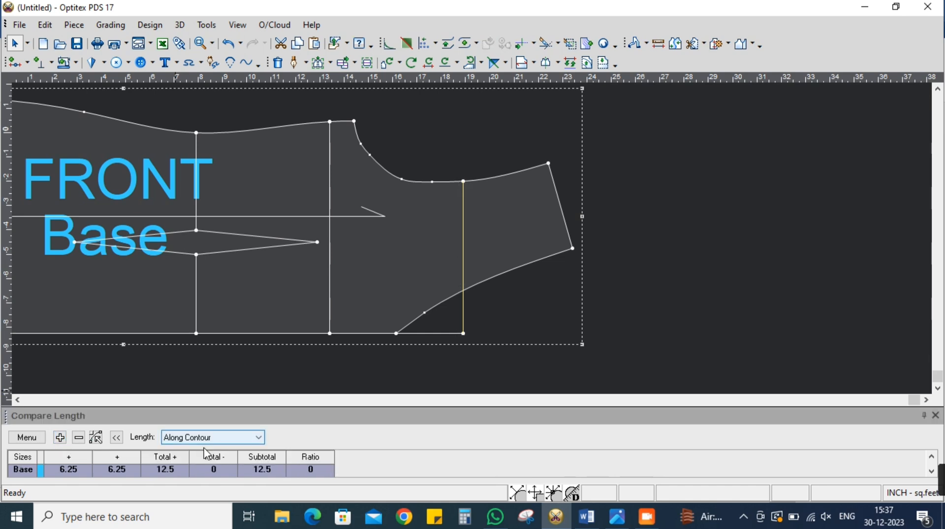
pyautogui.click(464, 334)
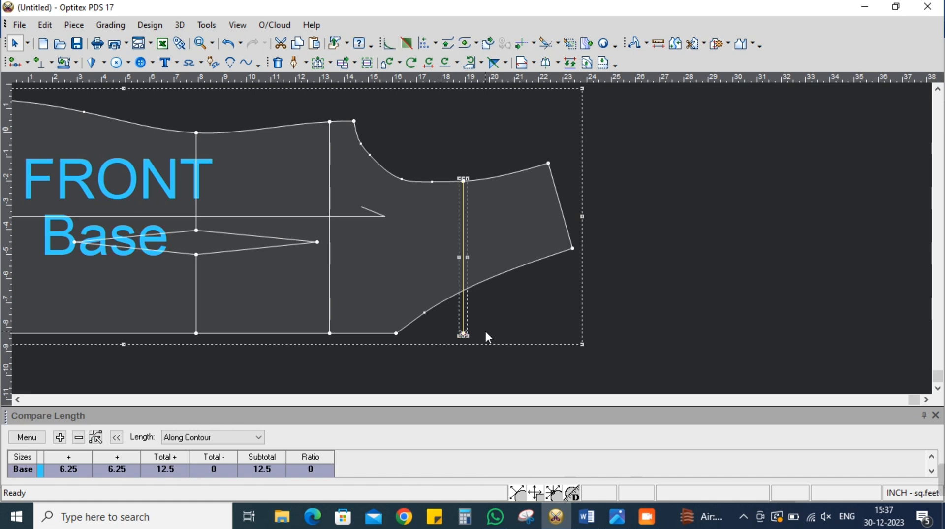
pyautogui.press('Delete')
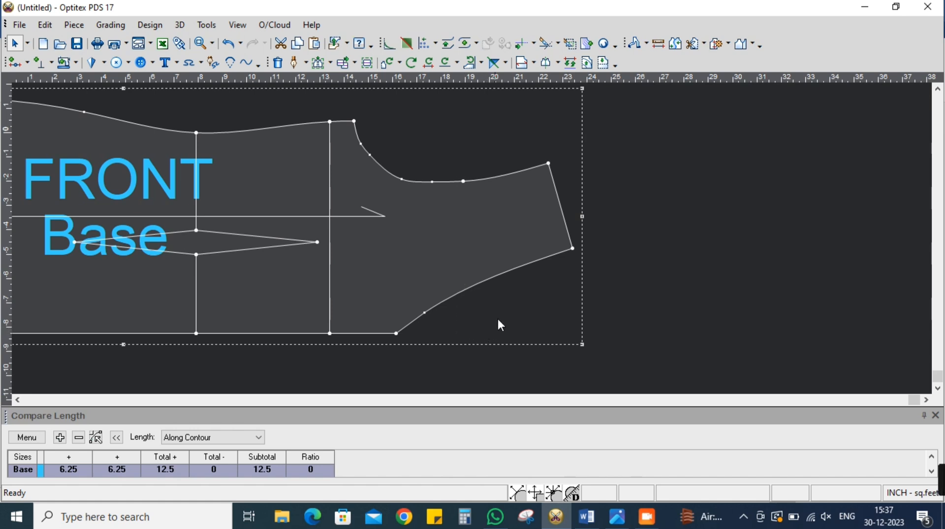
# Move the second curve point below the underarm corner further into the front piece to deepen the armhole bend
pyautogui.scroll(-1, 419, 223)
pyautogui.press('m')
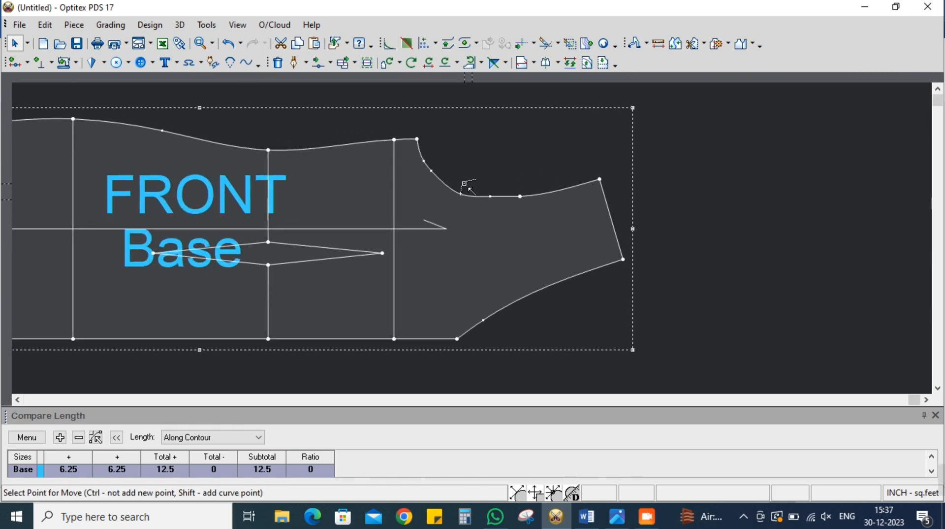
pyautogui.scroll(1, 450, 184)
pyautogui.scroll(2, 471, 239)
pyautogui.click(438, 207)
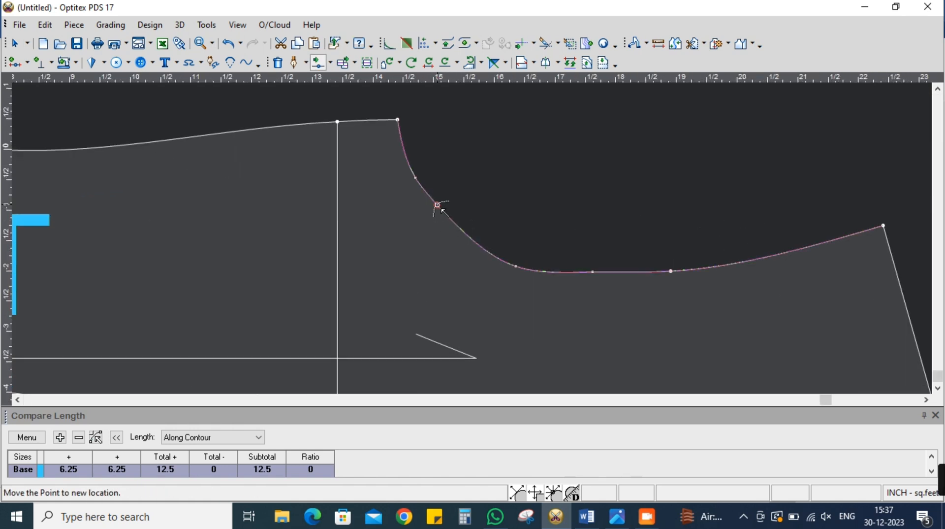
pyautogui.click(439, 240)
pyautogui.click(725, 347)
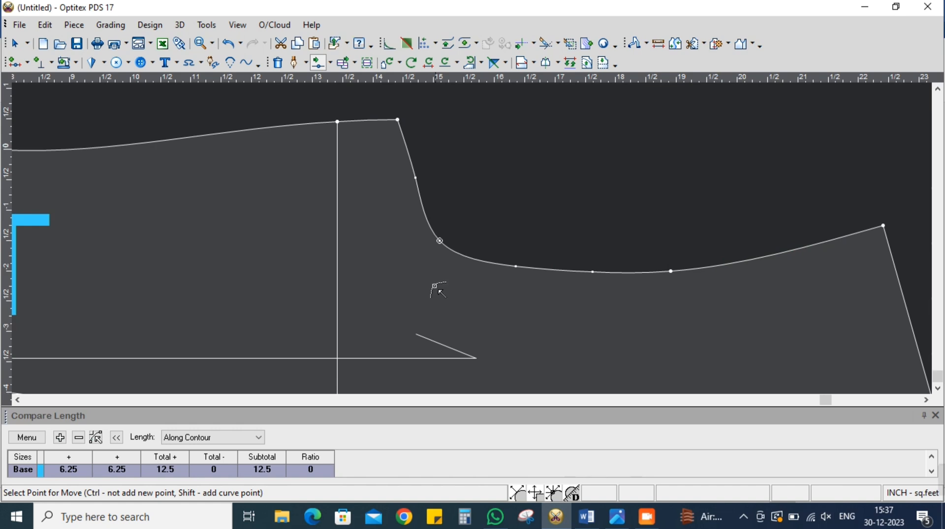
# Move the armhole curve point nearest the underarm slightly inward and towards the hem to smooth the upper curve
pyautogui.scroll(-2, 443, 273)
pyautogui.scroll(2, 467, 226)
pyautogui.click(461, 147)
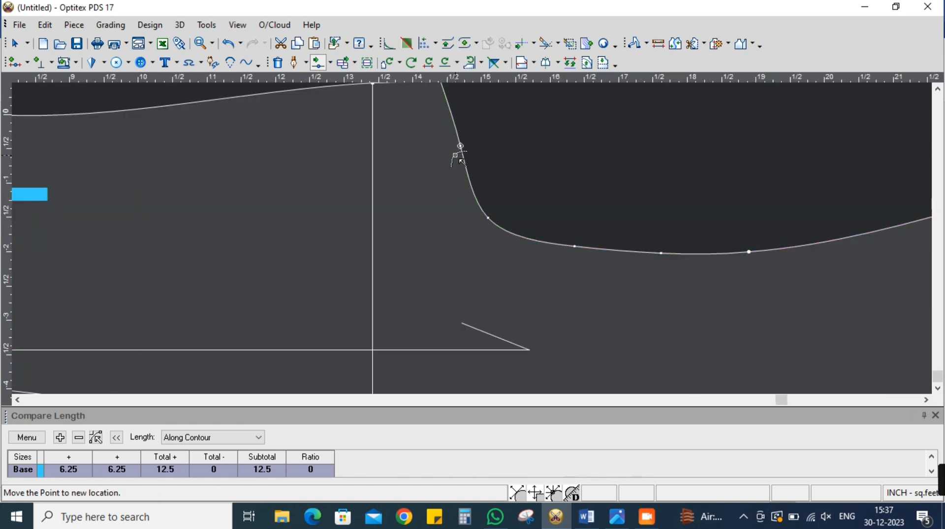
pyautogui.click(454, 159)
pyautogui.click(725, 348)
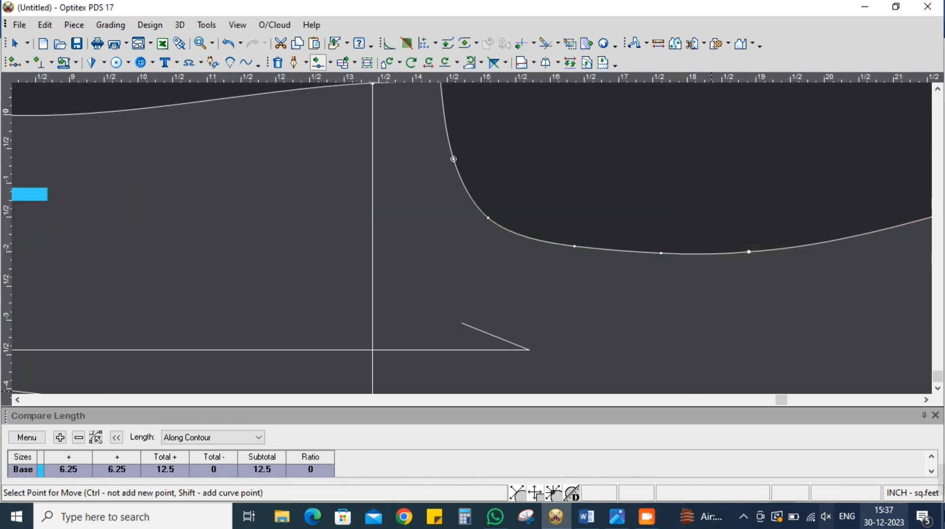
# Move the third armhole curve point from the underarm slightly into the front piece and towards the hem
pyautogui.scroll(-2, 478, 250)
pyautogui.scroll(2, 474, 244)
pyautogui.click(453, 225)
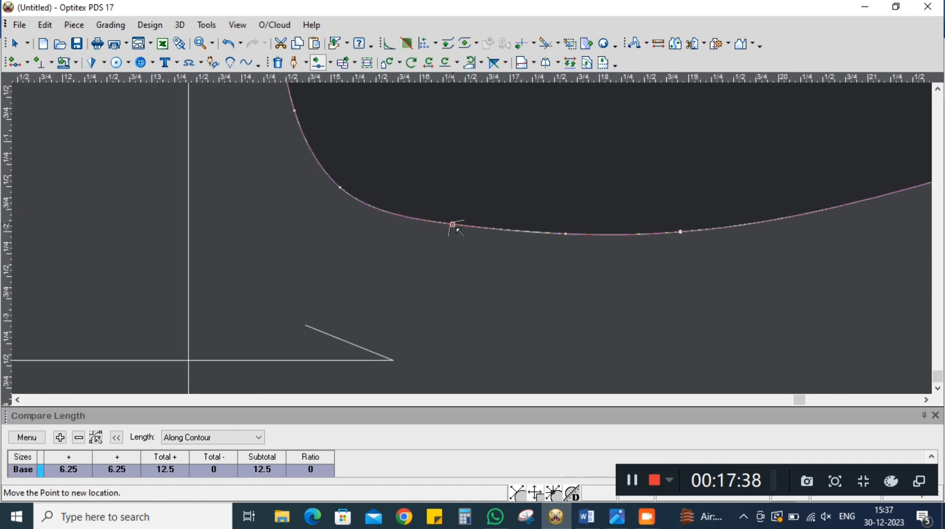
pyautogui.click(448, 231)
pyautogui.click(724, 347)
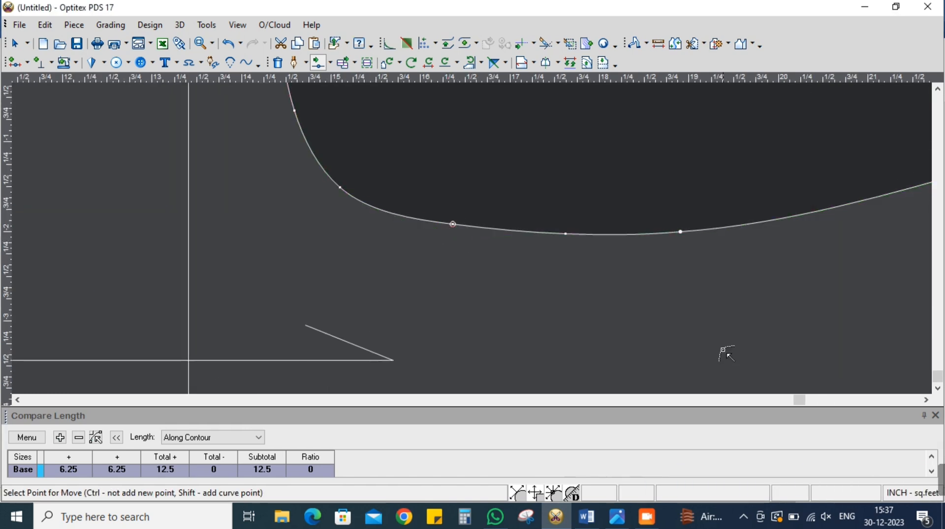
# Move the curve point beside the cross-front point slightly into the front piece to round the armhole's base
pyautogui.scroll(3, 468, 239)
pyautogui.click(406, 191)
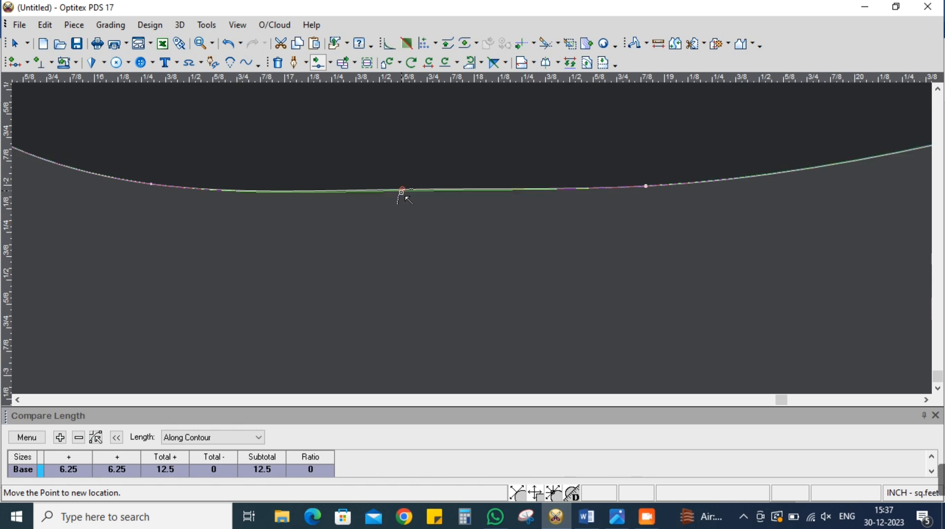
pyautogui.click(402, 202)
pyautogui.click(725, 345)
pyautogui.scroll(-5, 474, 245)
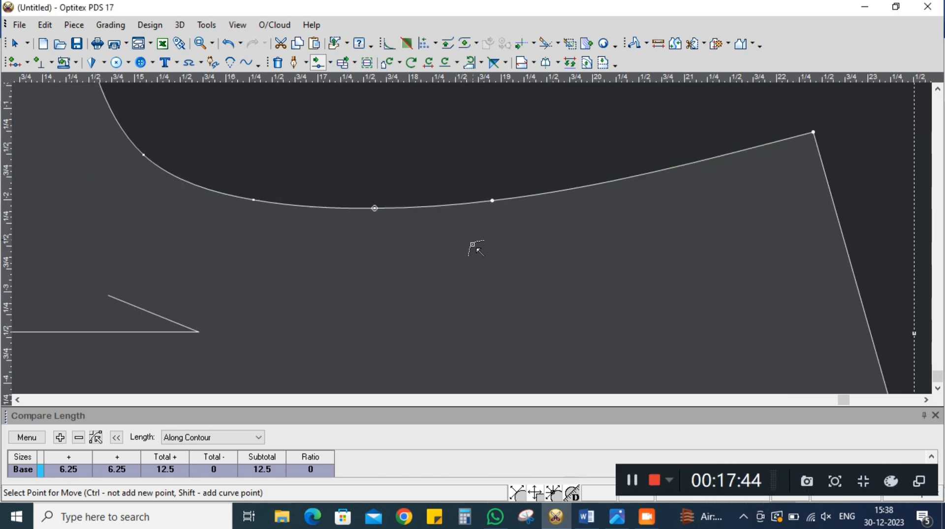
pyautogui.rightClick(672, 192)
pyautogui.click(689, 200)
# Examine the reshaped front armhole and compare the overall front piece with the back piece
pyautogui.scroll(-4, 472, 243)
pyautogui.scroll(2, 471, 241)
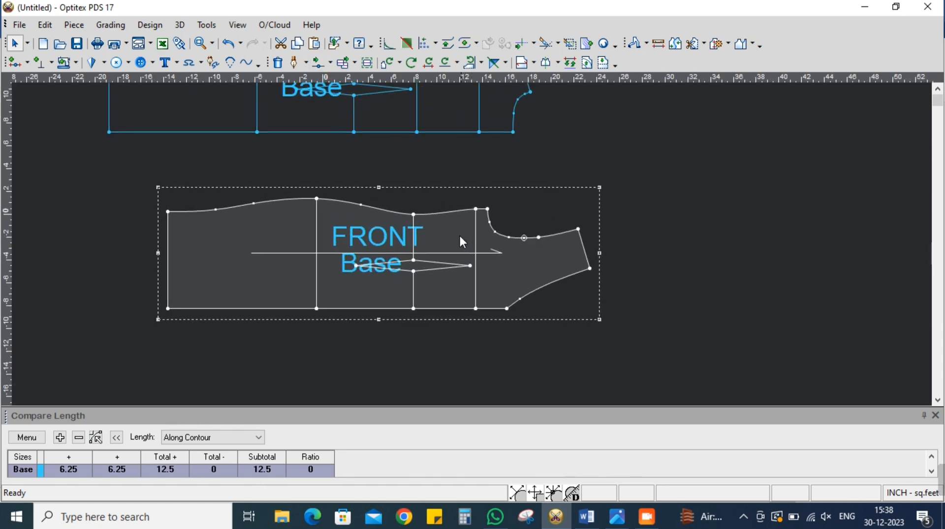
pyautogui.scroll(-2, 462, 238)
pyautogui.scroll(4, 479, 244)
pyautogui.scroll(1, 478, 251)
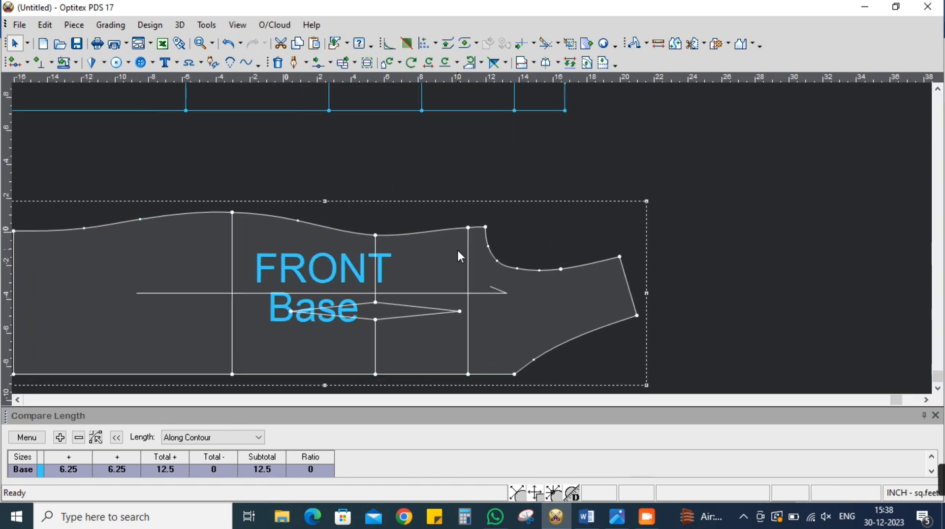
pyautogui.scroll(-2, 458, 248)
pyautogui.scroll(2, 473, 236)
pyautogui.scroll(-3, 480, 244)
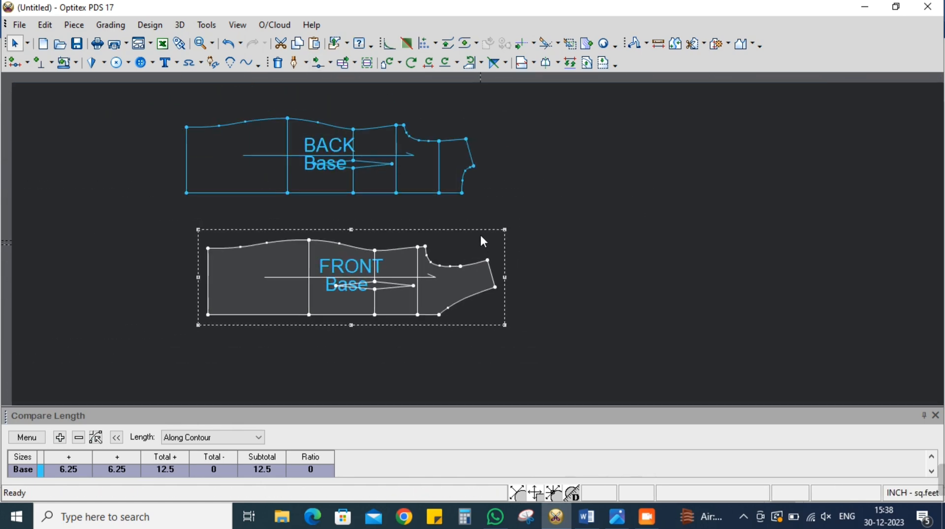
# Place the front piece over the back piece so that their shoulder seams coincide
pyautogui.scroll(1, 485, 276)
pyautogui.moveTo(492, 312); pyautogui.dragTo(470, 193)
pyautogui.scroll(6, 471, 239)
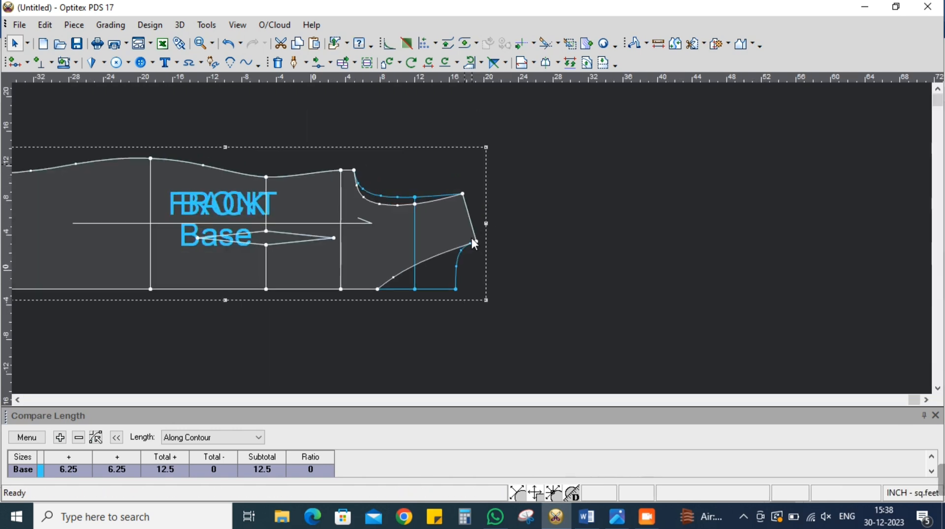
pyautogui.scroll(1, 480, 242)
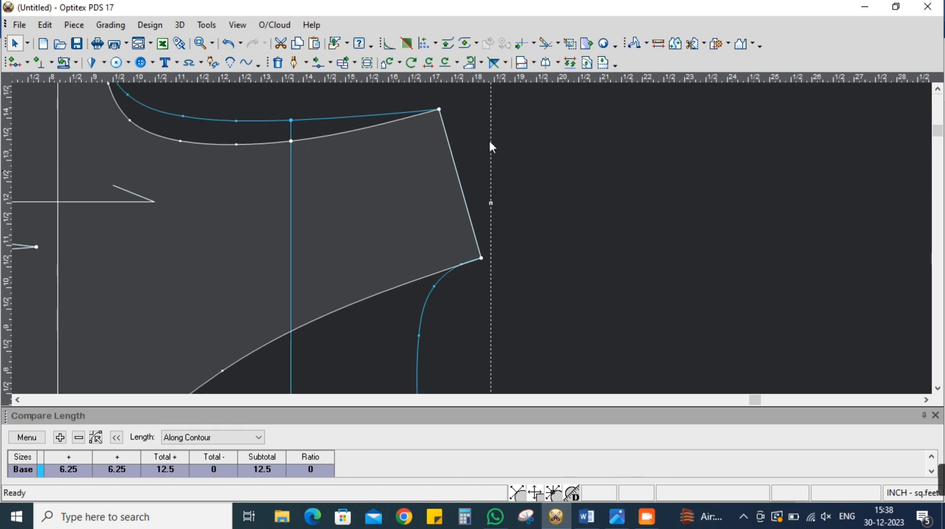
# Flip the back piece along the shared shoulder seam so that it mirrors outward from the front shoulder
pyautogui.click(495, 64)
pyautogui.scroll(-2, 470, 244)
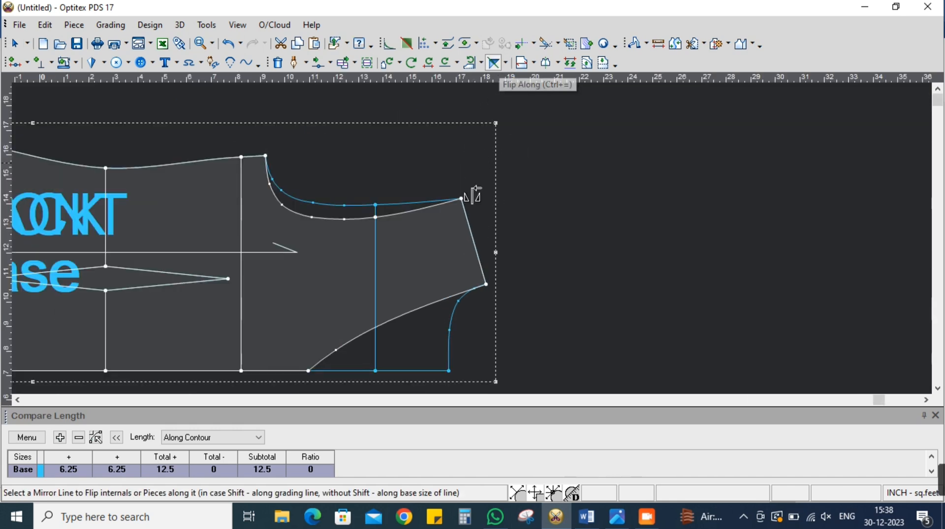
pyautogui.click(473, 242)
pyautogui.click(440, 335)
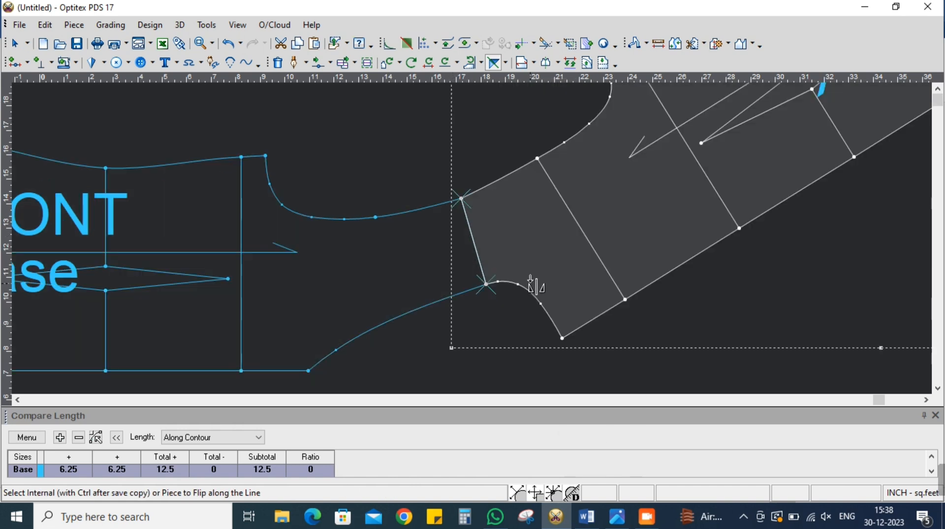
pyautogui.scroll(1, 503, 225)
pyautogui.rightClick(376, 164)
pyautogui.click(389, 173)
# Examine how the front and back neckline and armhole curves flow together at the joined shoulder seam
pyautogui.scroll(1, 472, 239)
pyautogui.scroll(1, 472, 241)
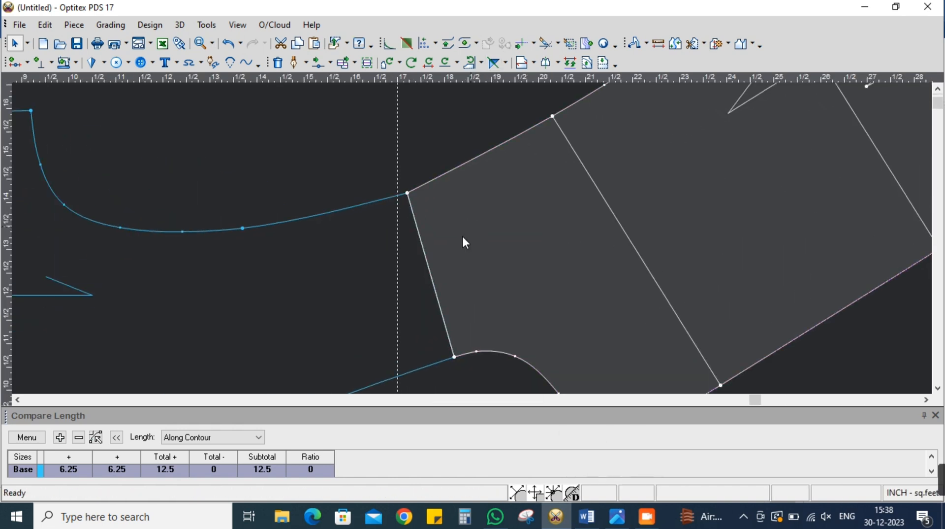
pyautogui.scroll(-2, 472, 241)
pyautogui.scroll(1, 471, 242)
pyautogui.scroll(-2, 471, 240)
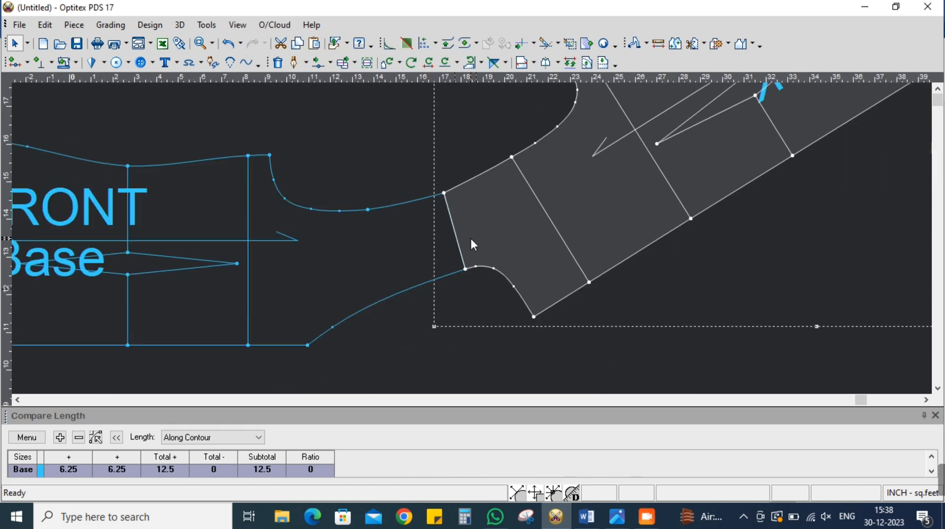
pyautogui.scroll(1, 471, 242)
# Create an internal line parallel to the front shoulder seam at a distance of 0.5 inch, extended at both ends
pyautogui.click(462, 232)
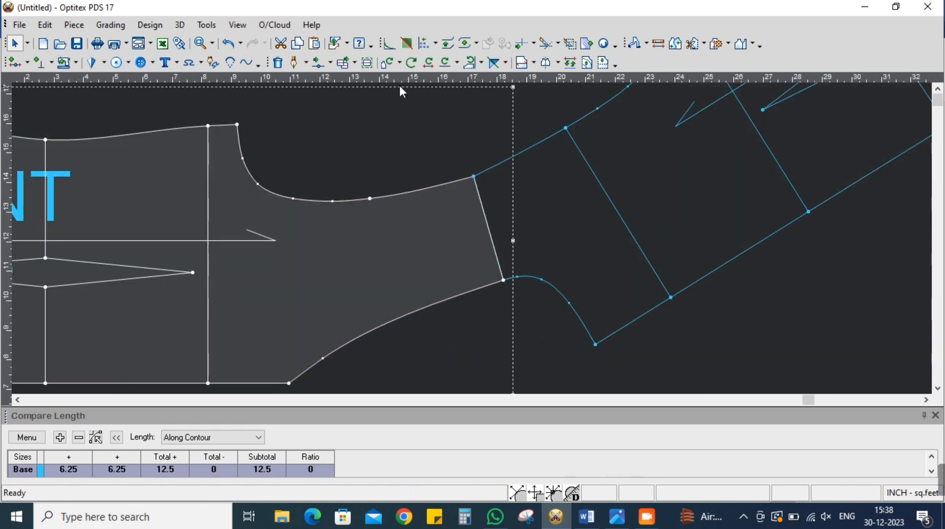
pyautogui.click(586, 63)
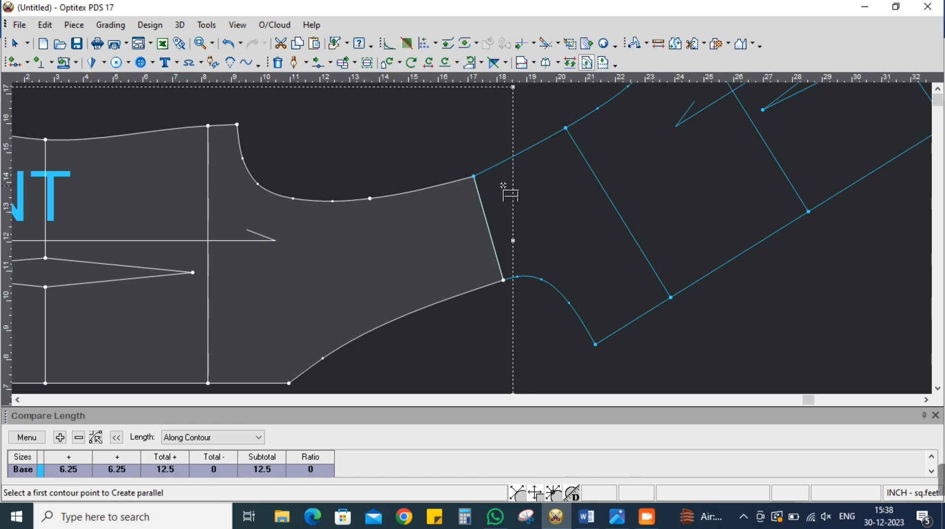
pyautogui.click(503, 279)
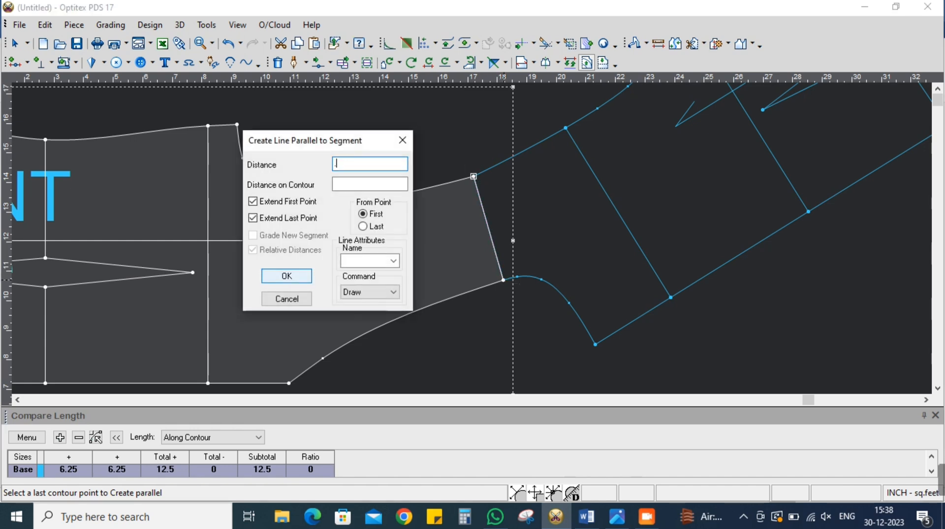
pyautogui.write('.5')
pyautogui.press('Return')
pyautogui.click(489, 287)
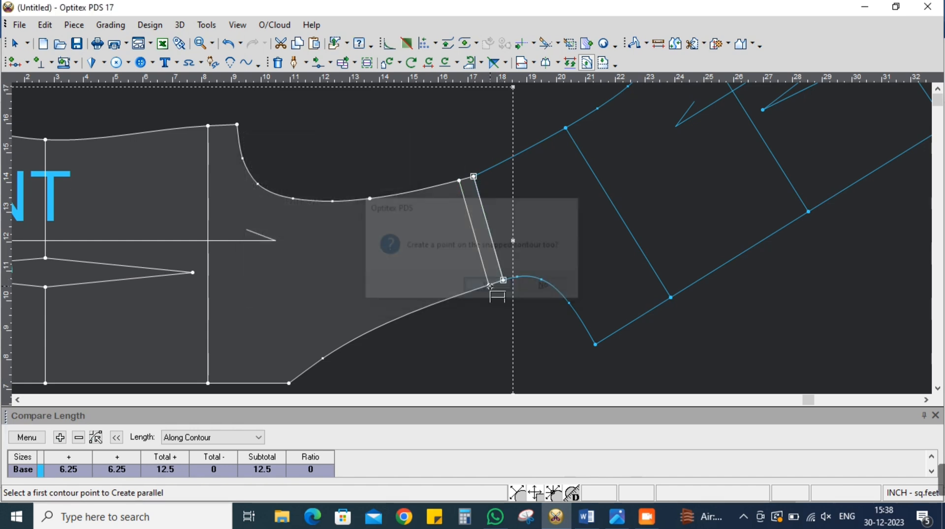
pyautogui.rightClick(388, 122)
pyautogui.click(399, 129)
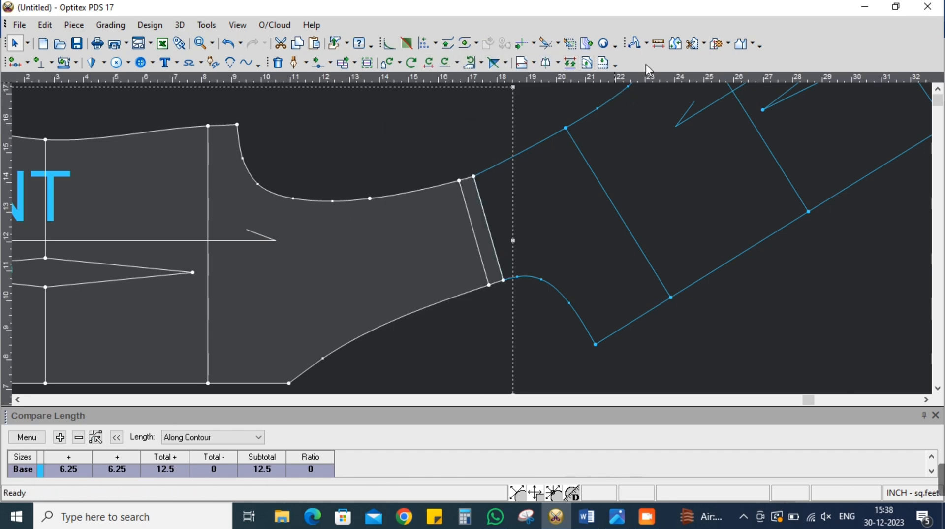
# Cut the front piece along the internal line parallel to the shoulder seam, with a seam width of 0
pyautogui.click(705, 45)
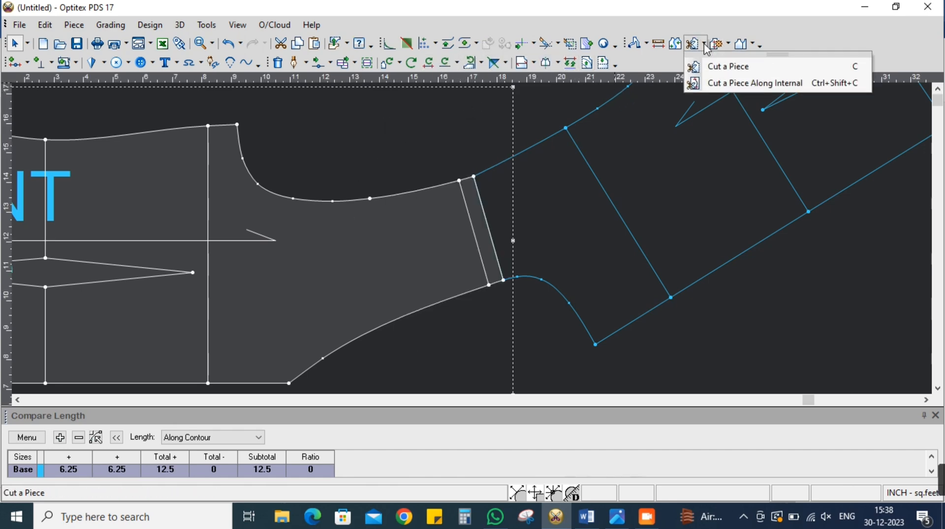
pyautogui.click(773, 84)
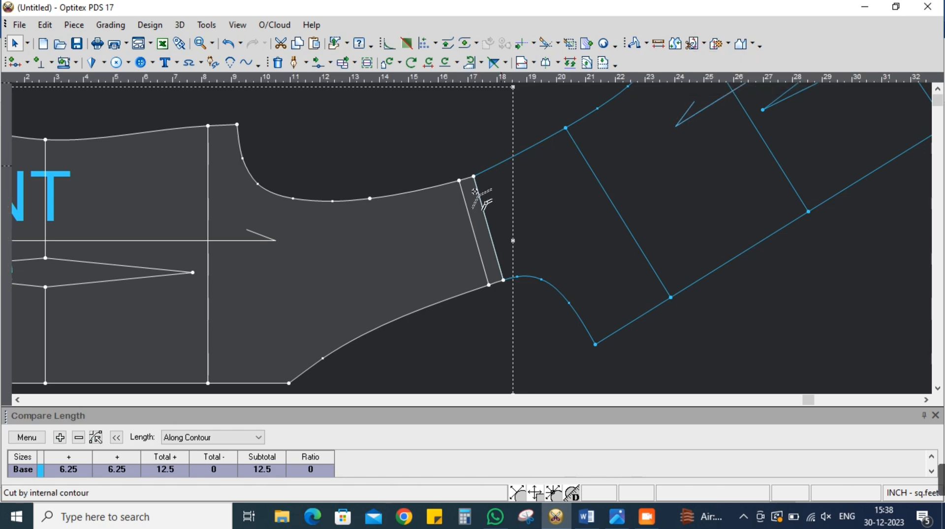
pyautogui.click(475, 228)
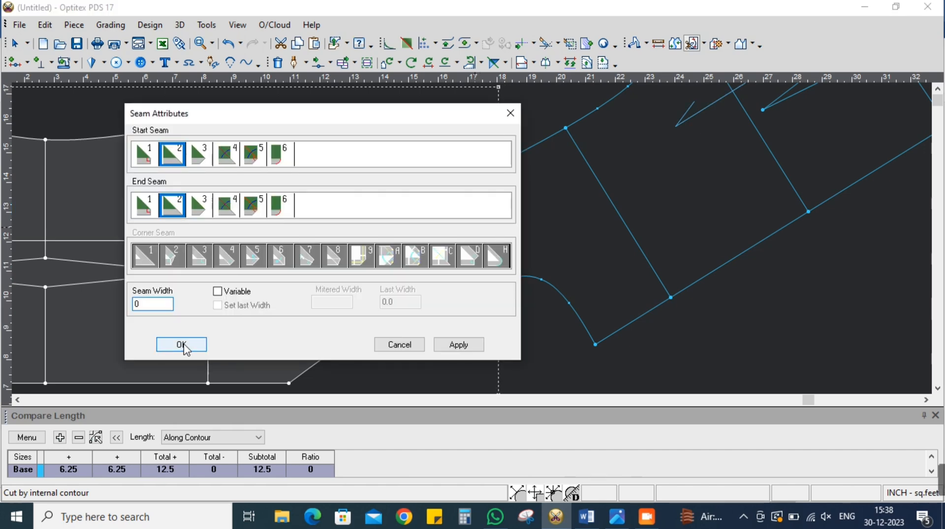
pyautogui.click(183, 342)
pyautogui.rightClick(390, 136)
pyautogui.click(409, 143)
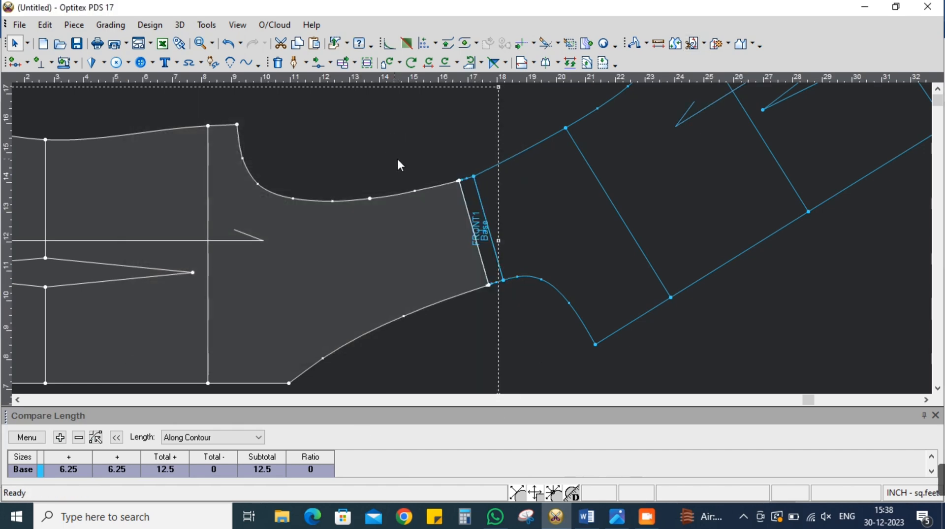
# Join the narrow strip cut from the front shoulder to the back piece along their shared shoulder seam
pyautogui.click(679, 50)
pyautogui.scroll(2, 507, 204)
pyautogui.click(453, 277)
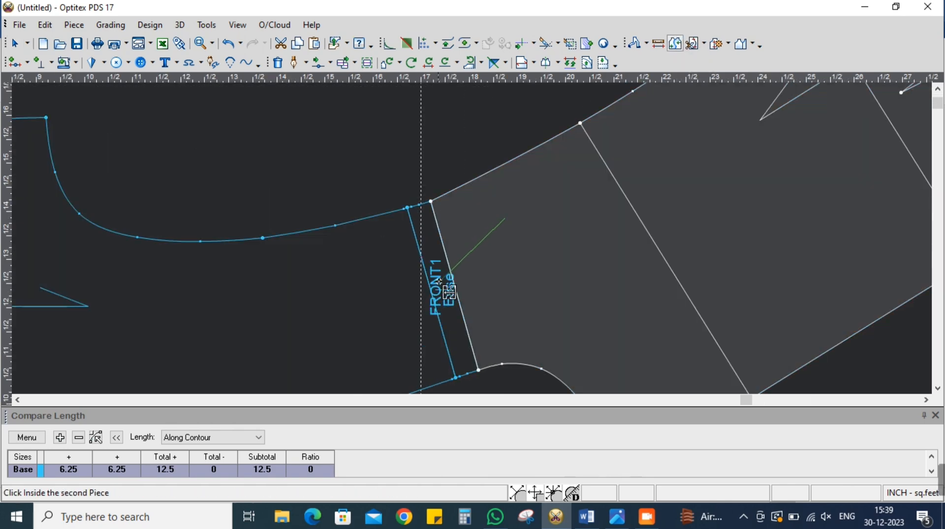
pyautogui.click(166, 234)
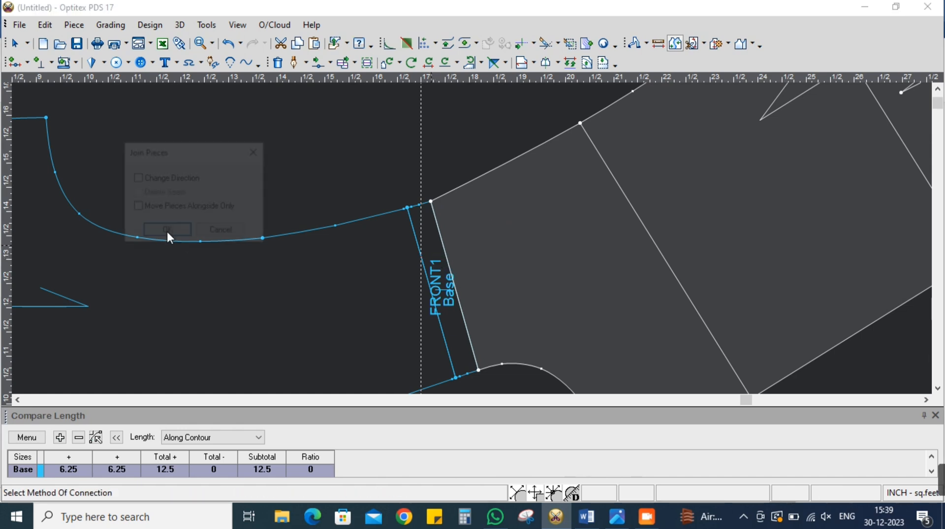
pyautogui.click(158, 233)
pyautogui.rightClick(272, 161)
pyautogui.click(290, 171)
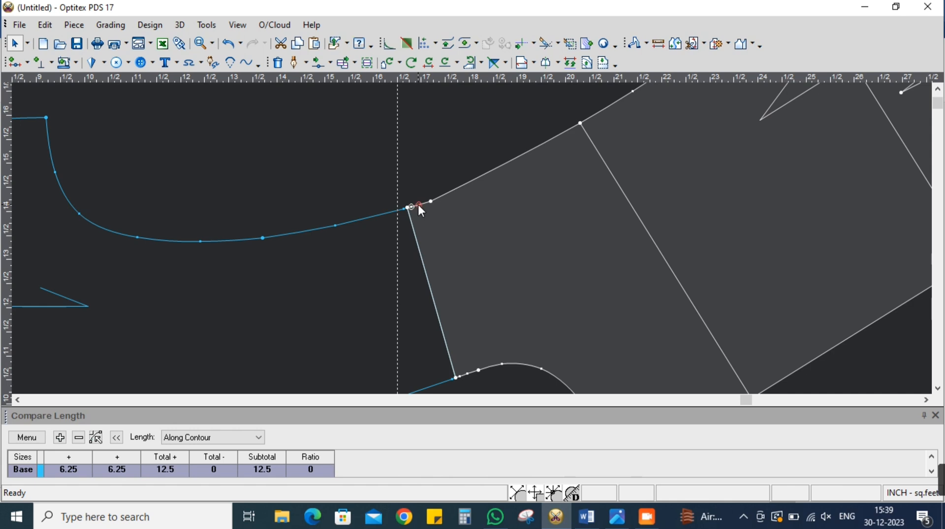
# Delete the small extra points on the back piece's armhole and neckline edges within the joined strip
pyautogui.press('Delete')
pyautogui.scroll(-3, 443, 322)
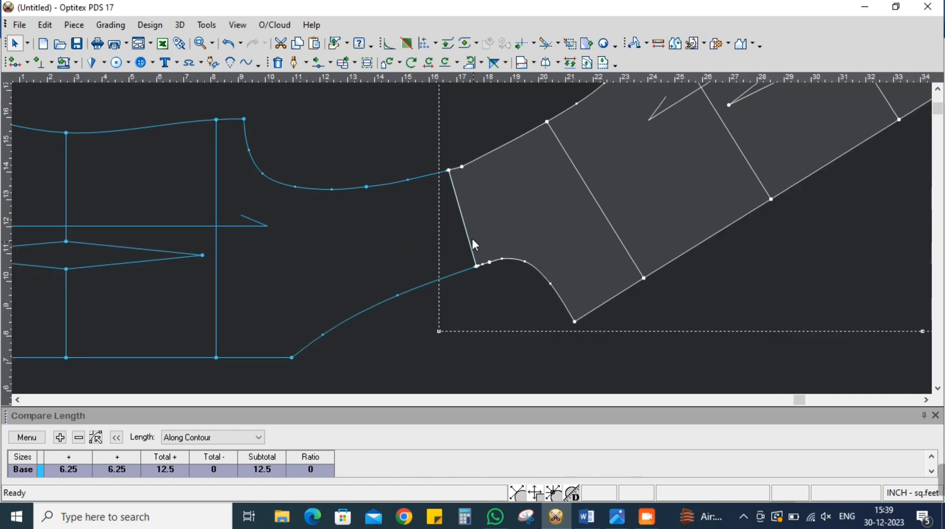
pyautogui.scroll(2, 474, 245)
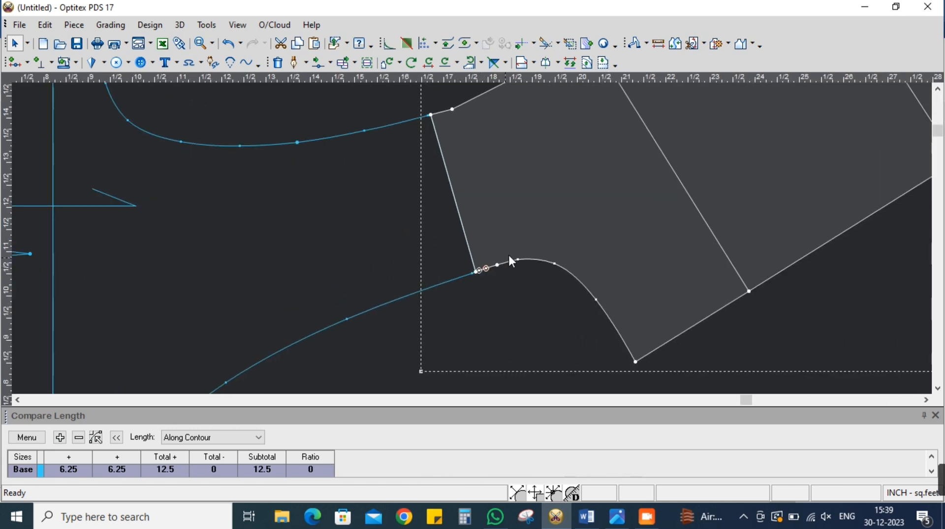
pyautogui.scroll(-2, 493, 241)
pyautogui.scroll(4, 468, 232)
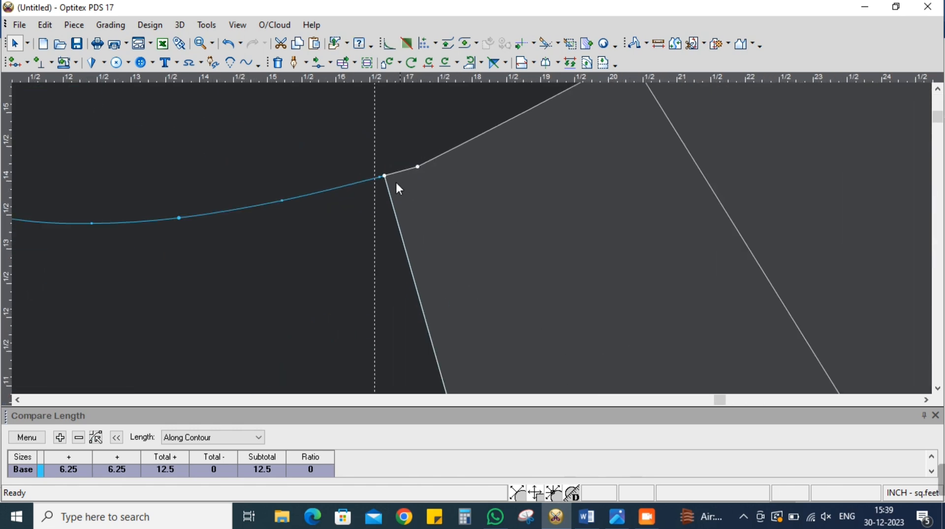
# Delete the surplus points on the front armhole near the shoulder and the one beside the neckline shoulder corner
pyautogui.click(380, 176)
pyautogui.rightClick(381, 177)
pyautogui.click(388, 237)
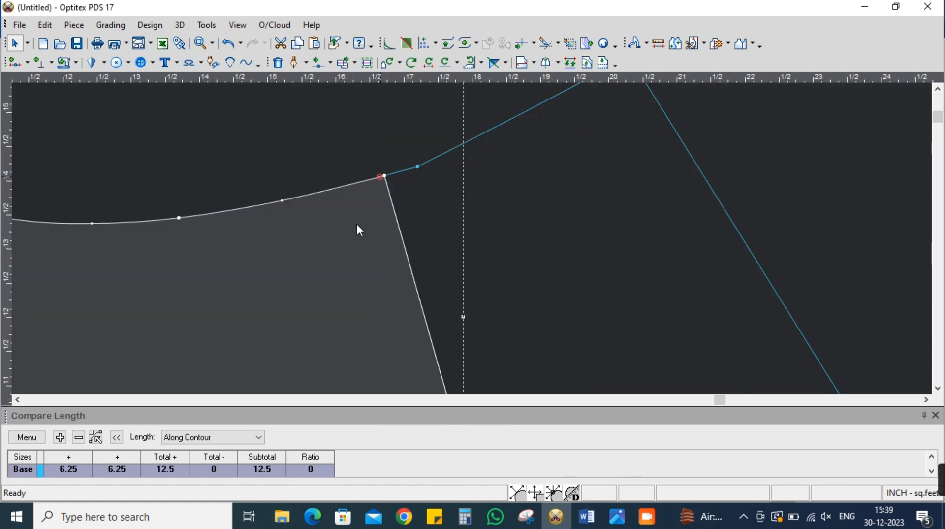
pyautogui.rightClick(282, 200)
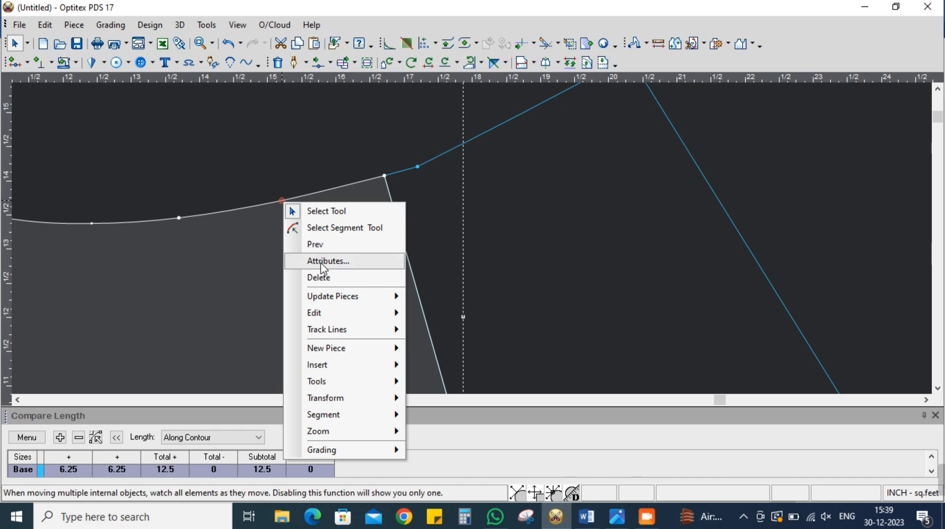
pyautogui.click(368, 249)
pyautogui.scroll(-2, 443, 266)
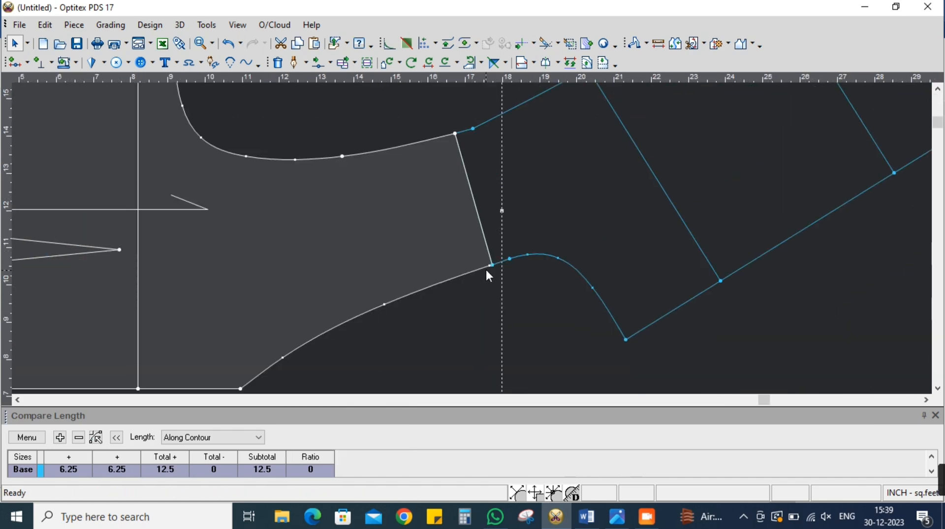
pyautogui.rightClick(490, 265)
pyautogui.click(525, 86)
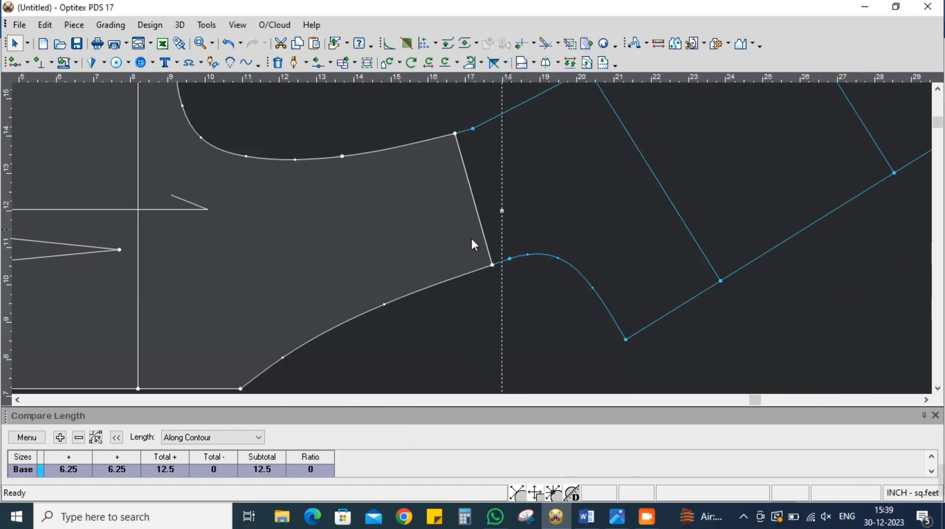
# Turn the back armhole point at the former shoulder corner into a curve point to smooth the armhole
pyautogui.scroll(4, 510, 235)
pyautogui.click(453, 239)
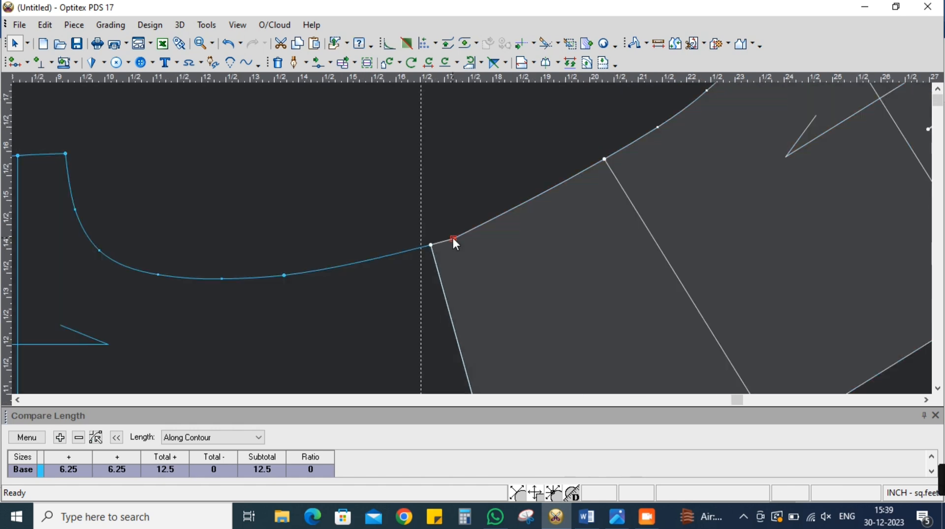
pyautogui.doubleClick(454, 239)
pyautogui.click(184, 153)
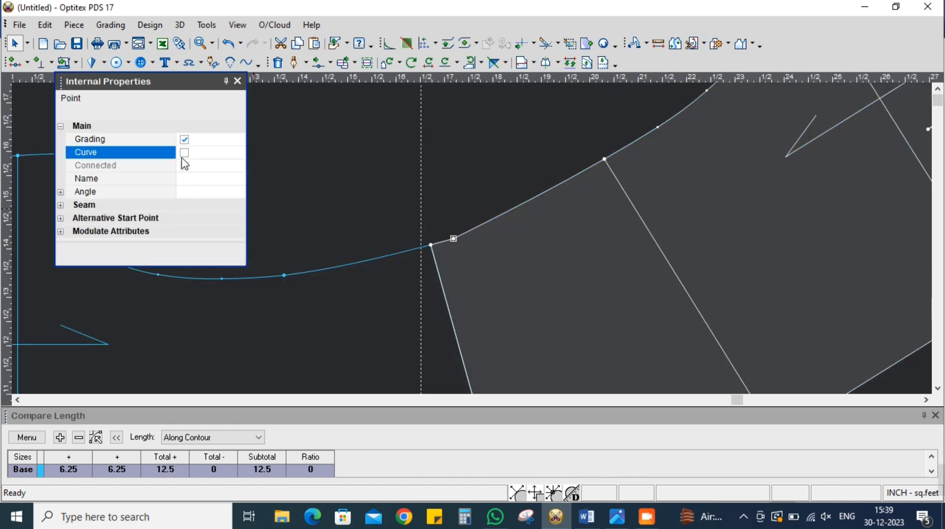
pyautogui.click(237, 83)
pyautogui.click(345, 283)
pyautogui.scroll(-3, 472, 237)
pyautogui.scroll(3, 472, 236)
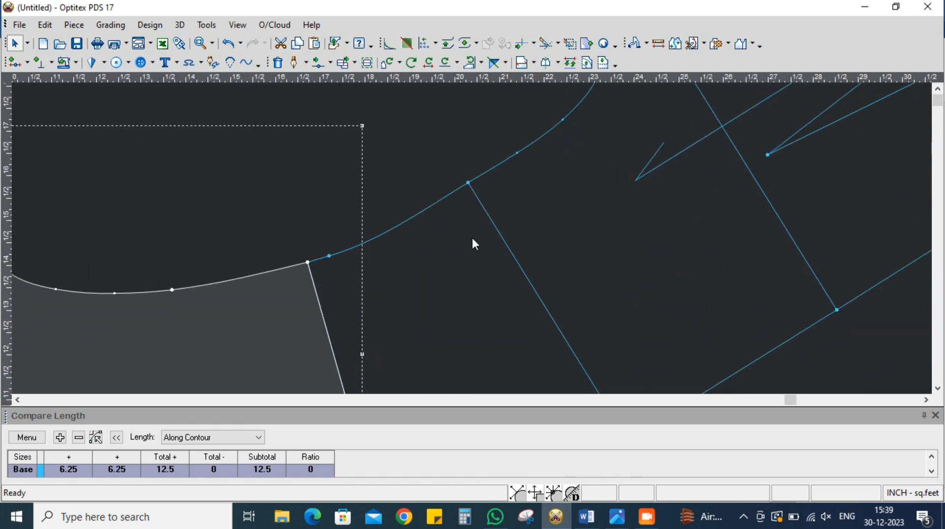
pyautogui.scroll(-3, 353, 255)
pyautogui.scroll(3, 473, 236)
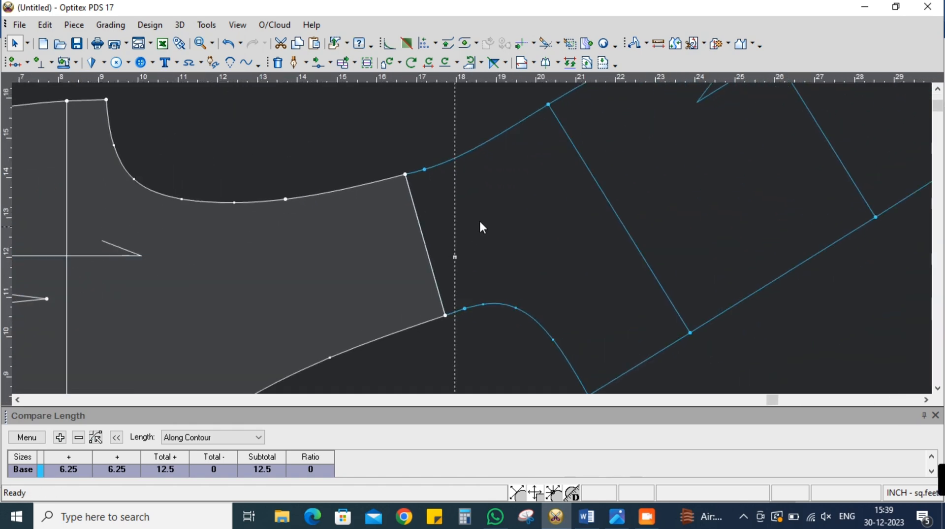
# Flip the back piece along the new shoulder seam so that it lies over the front piece
pyautogui.click(474, 228)
pyautogui.click(494, 62)
pyautogui.click(417, 214)
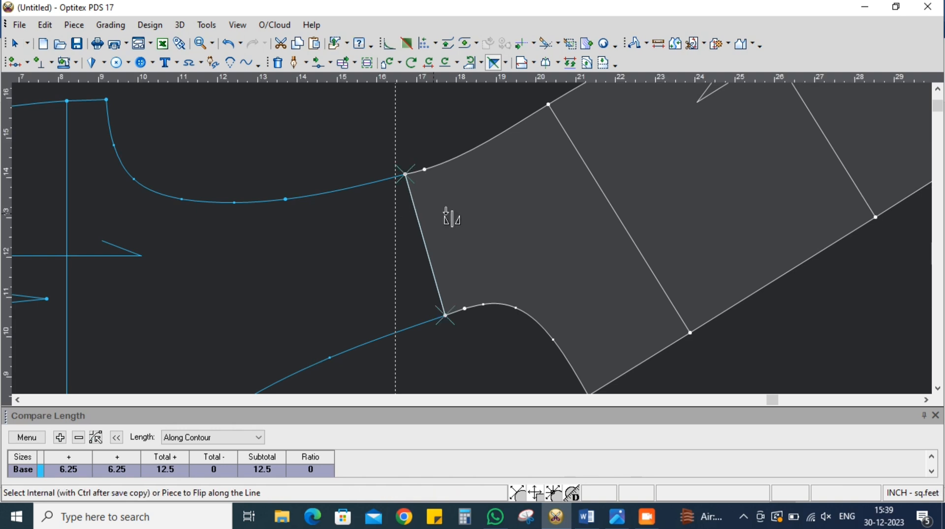
pyautogui.click(511, 185)
pyautogui.rightClick(501, 166)
pyautogui.click(517, 177)
pyautogui.scroll(-5, 471, 236)
pyautogui.scroll(1, 472, 237)
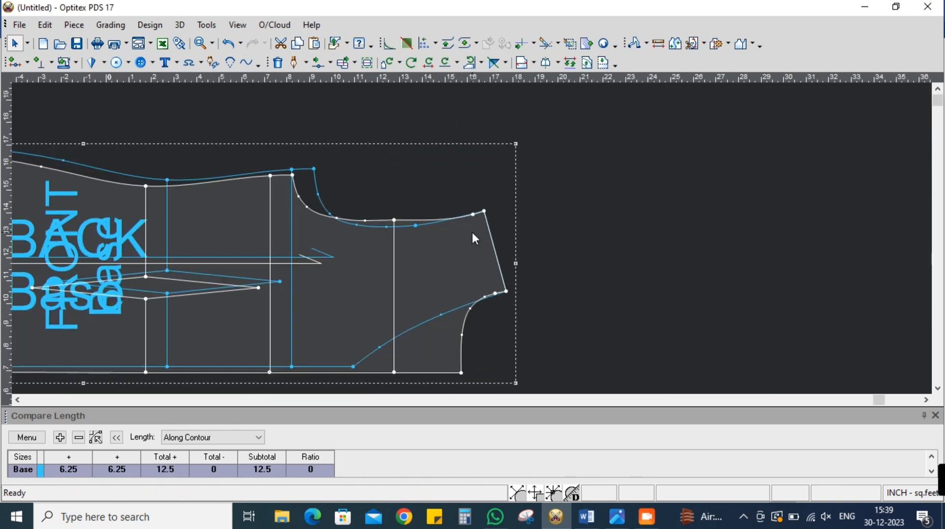
# Use Multi Move to extend the armhole-side shoulder points of both overlaid pieces lengthwise by 0.2 inch
pyautogui.click(329, 63)
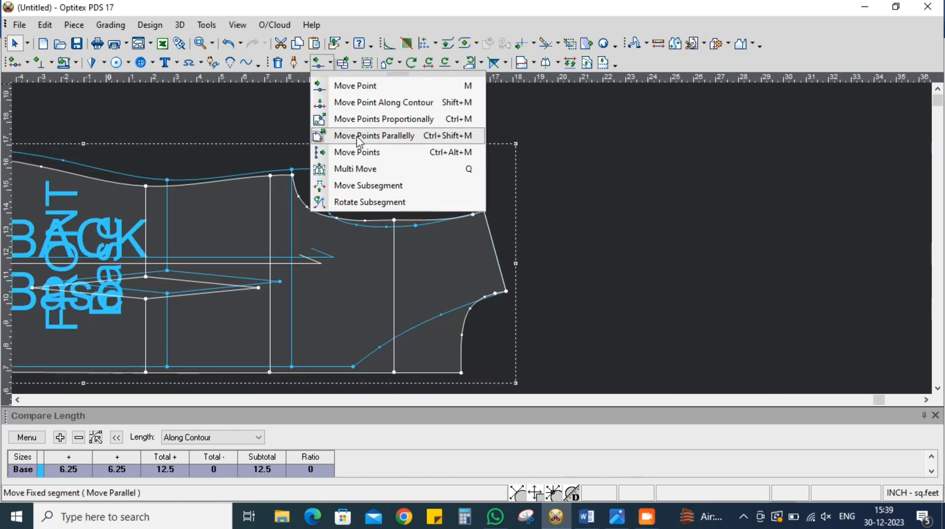
pyautogui.click(364, 168)
pyautogui.moveTo(360, 168); pyautogui.dragTo(491, 223)
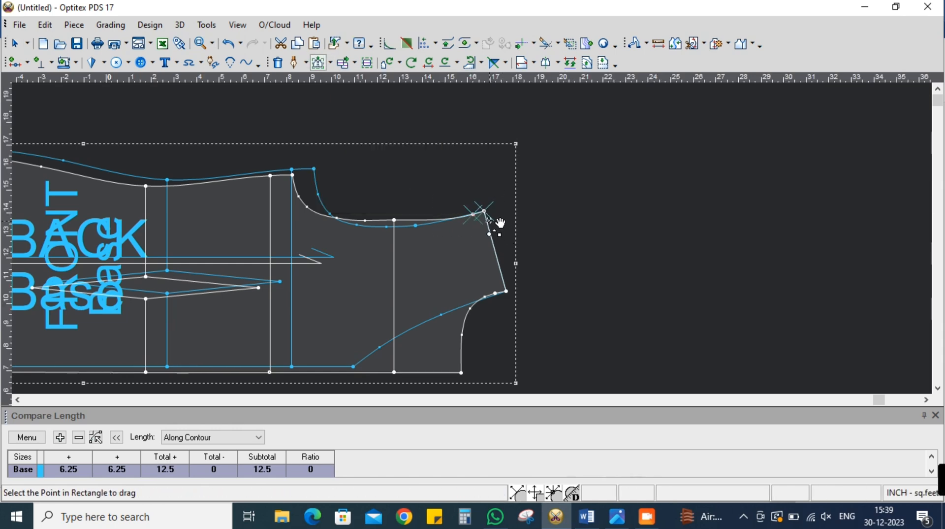
pyautogui.click(495, 213)
pyautogui.write('.2')
pyautogui.click(147, 257)
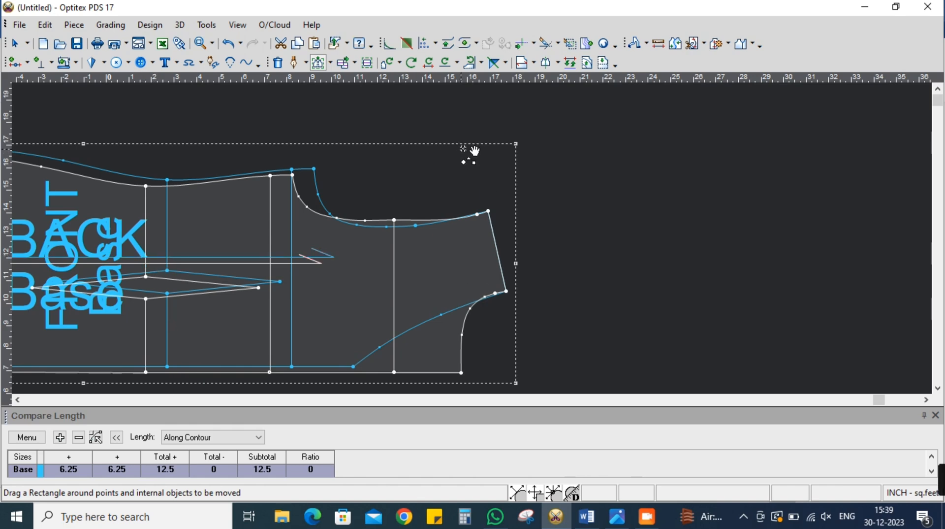
pyautogui.rightClick(468, 154)
pyautogui.click(476, 152)
# Mirror the back piece outward again along the adjusted shoulder seam
pyautogui.click(495, 63)
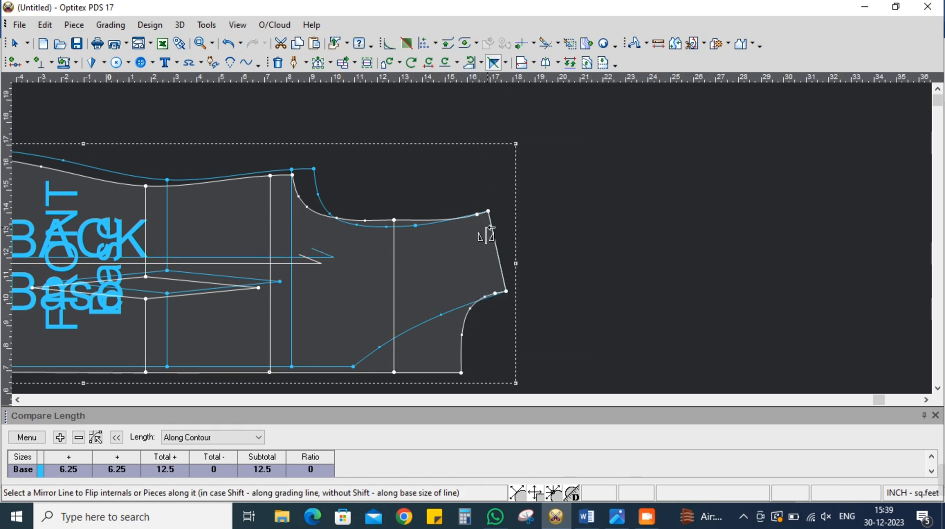
pyautogui.click(492, 223)
pyautogui.click(493, 235)
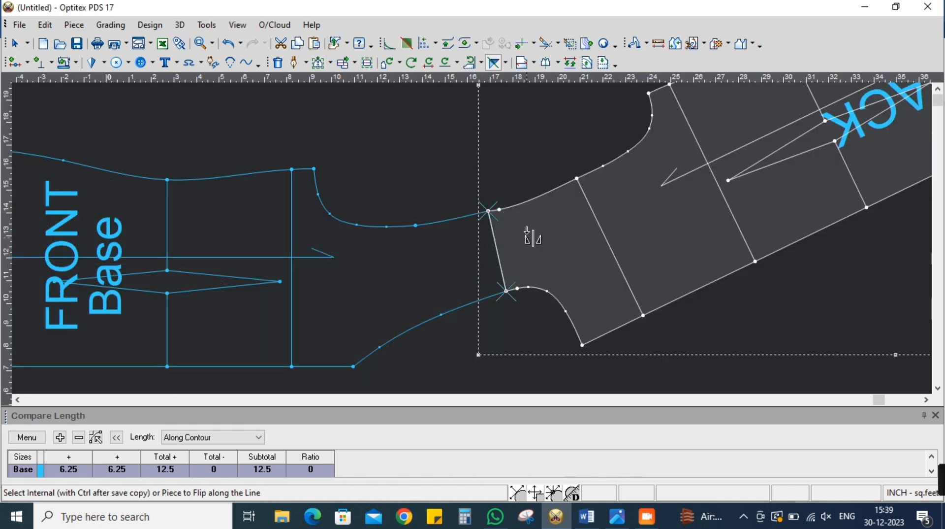
pyautogui.scroll(5, 468, 236)
pyautogui.scroll(-3, 473, 245)
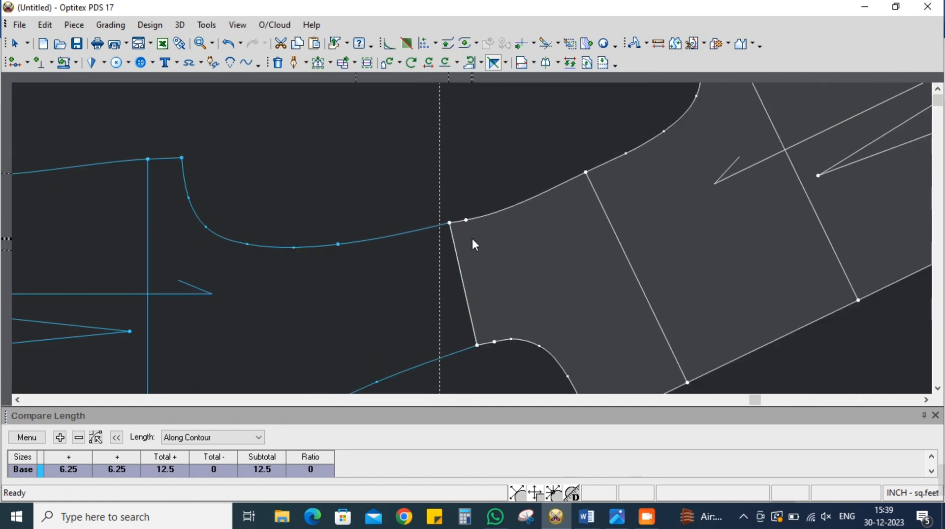
# Move the back and front shoulder corner points at the armhole slightly inward to one shared position for a smoother curve
pyautogui.scroll(5, 473, 244)
pyautogui.click(329, 63)
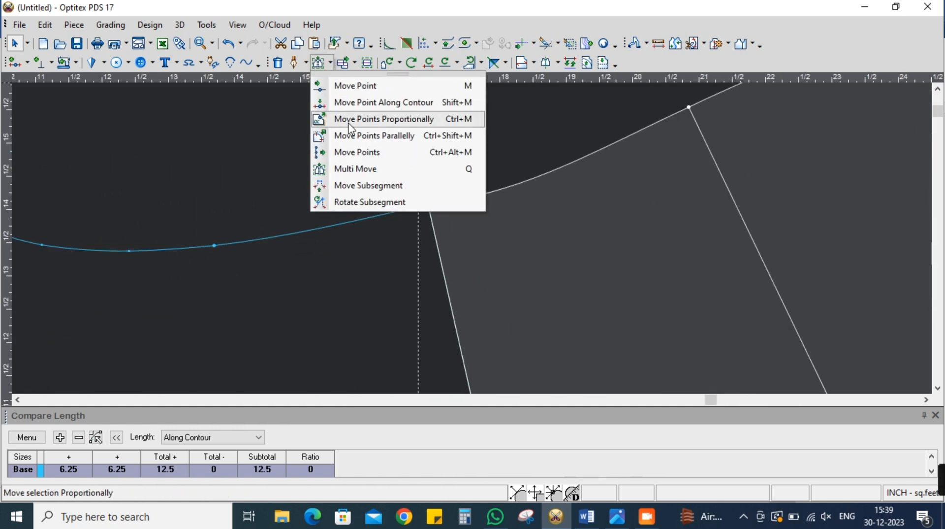
pyautogui.click(348, 85)
pyautogui.scroll(2, 424, 223)
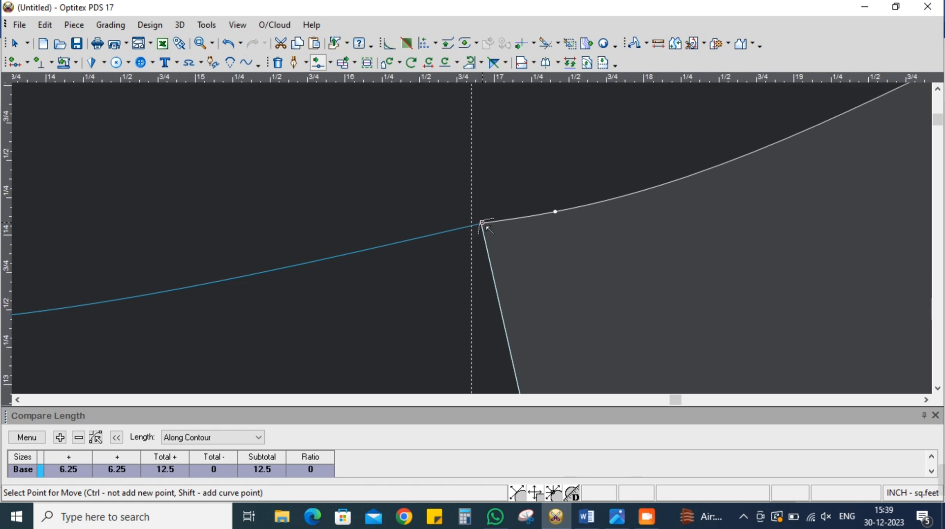
pyautogui.click(482, 223)
pyautogui.click(485, 233)
pyautogui.click(725, 347)
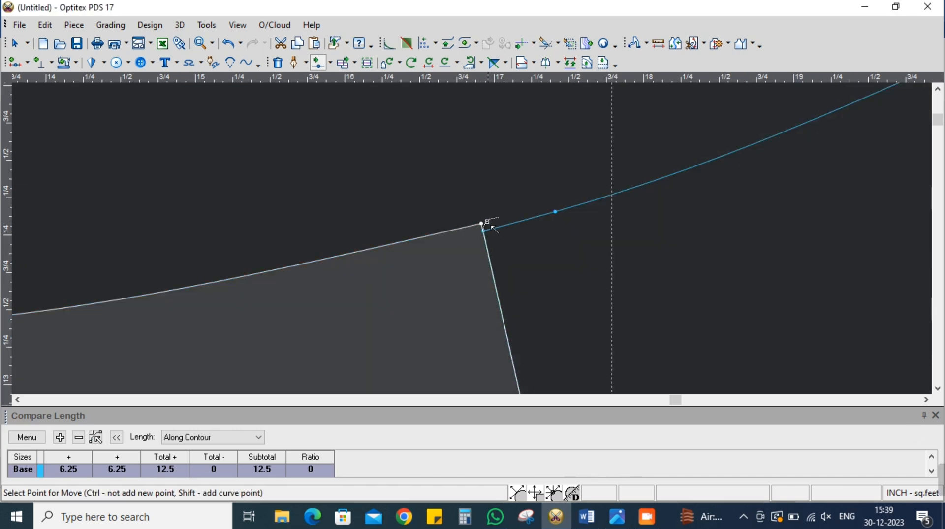
pyautogui.click(481, 223)
pyautogui.click(484, 230)
pyautogui.click(725, 344)
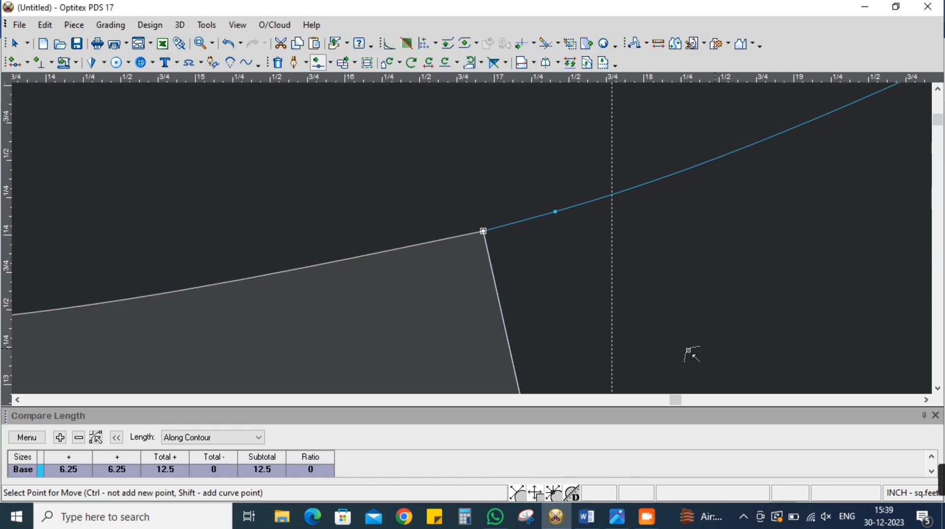
# Turn on the Curve property for the back neckline point nearest the shoulder seam
pyautogui.scroll(-6, 477, 241)
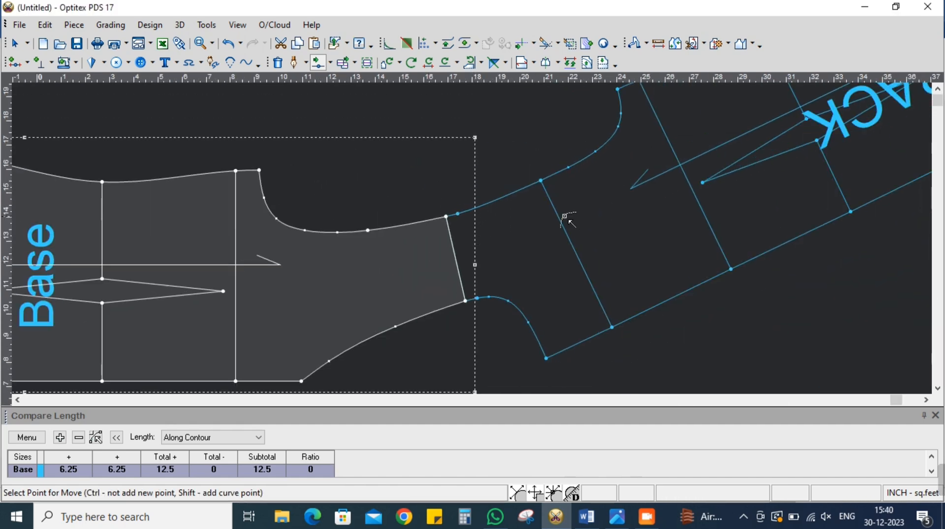
pyautogui.scroll(8, 472, 256)
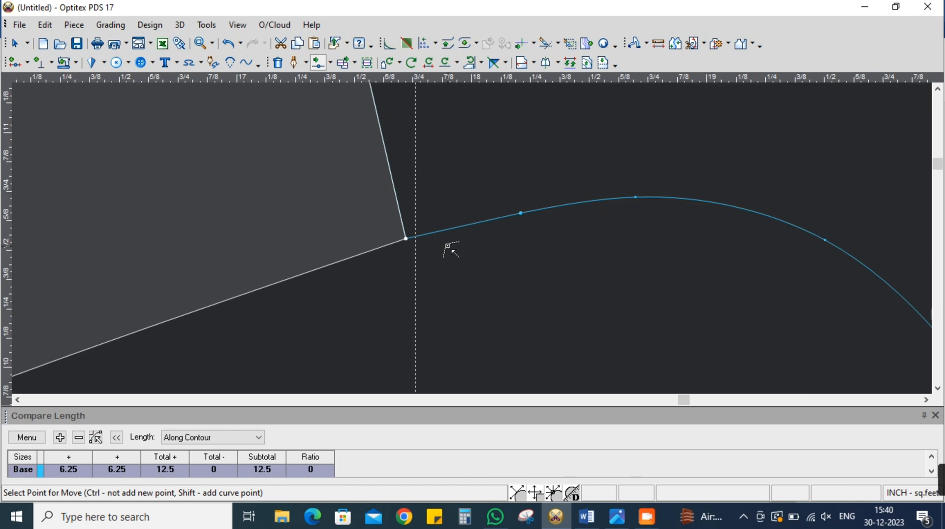
pyautogui.scroll(-2, 469, 236)
pyautogui.scroll(2, 467, 217)
pyautogui.rightClick(471, 236)
pyautogui.click(485, 244)
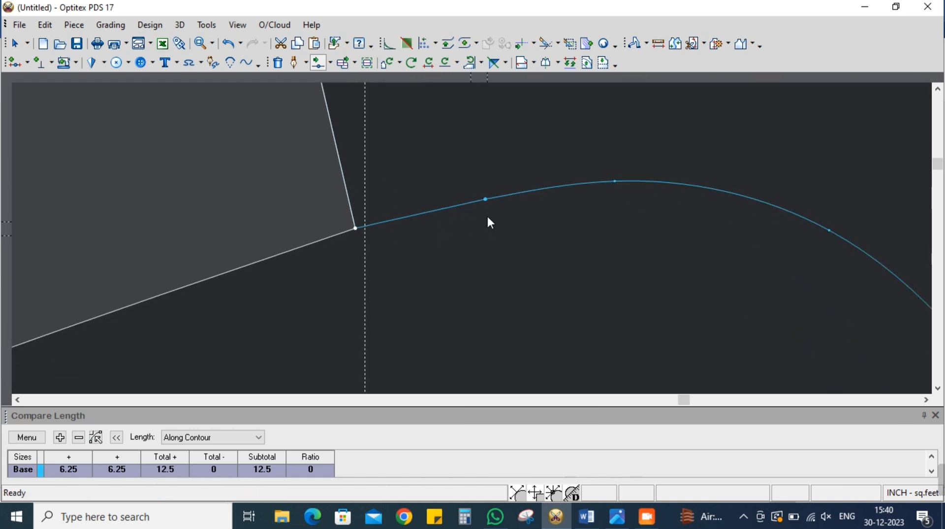
pyautogui.click(486, 199)
pyautogui.doubleClick(485, 199)
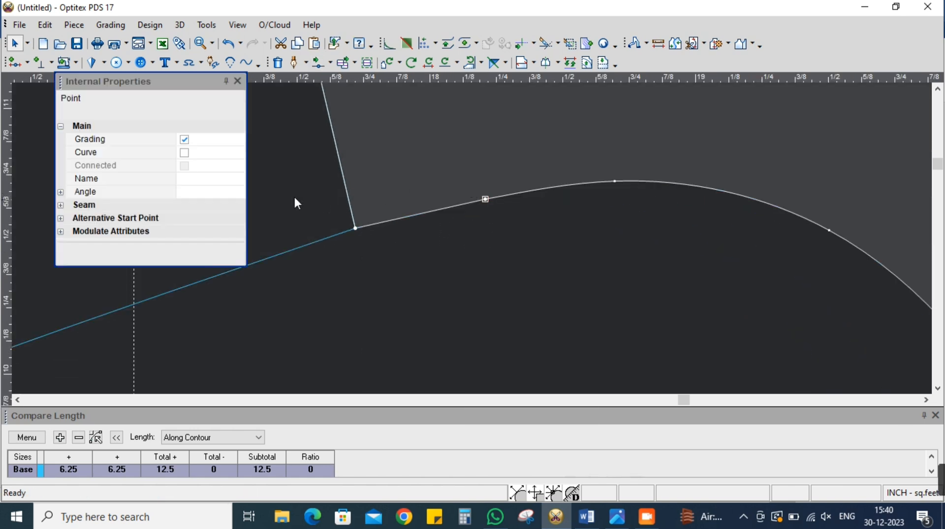
pyautogui.click(191, 153)
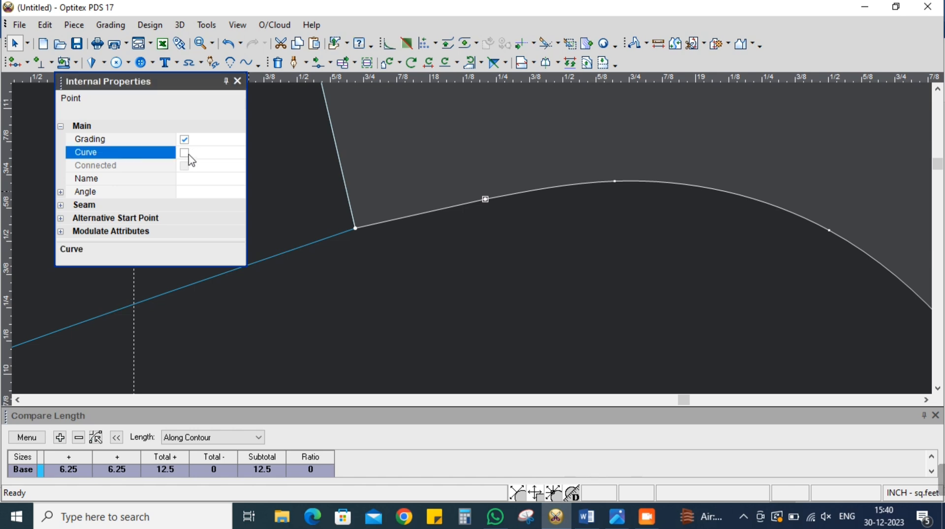
pyautogui.click(184, 153)
pyautogui.click(237, 81)
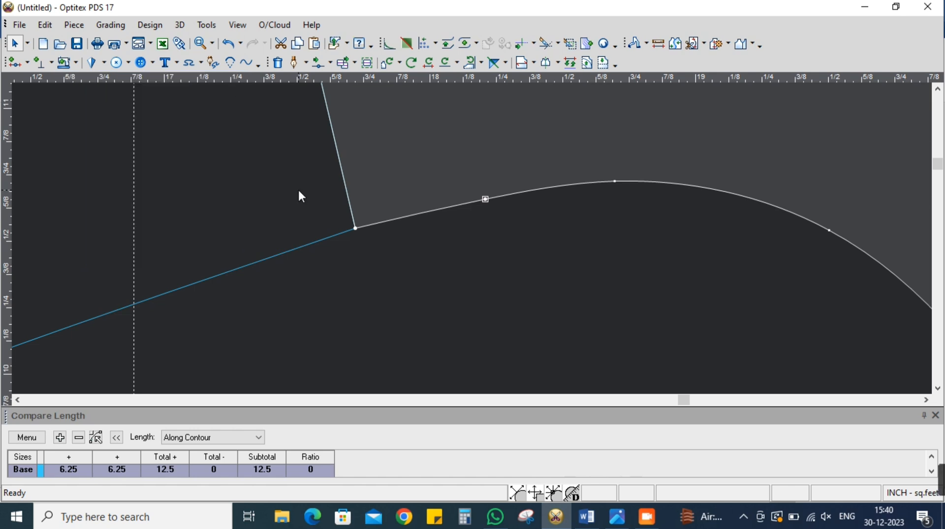
# Move the back armhole curve point just below the across-back line slightly outward to flatten the hollow there
pyautogui.scroll(-5, 473, 241)
pyautogui.scroll(-4, 473, 240)
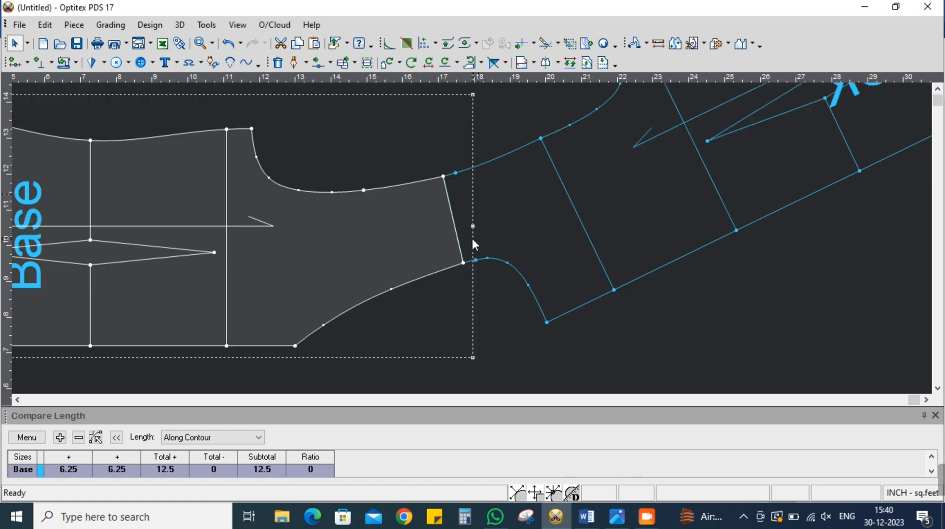
pyautogui.scroll(5, 473, 238)
pyautogui.click(474, 236)
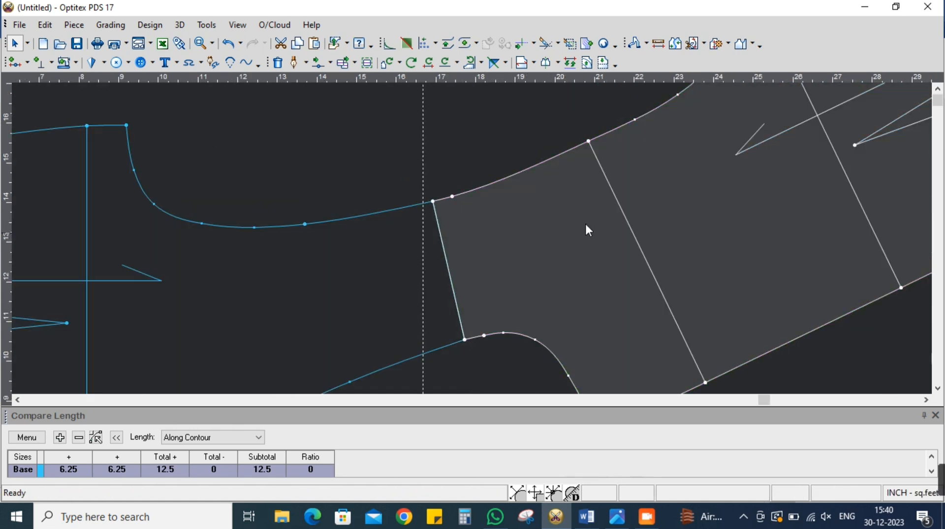
pyautogui.scroll(2, 575, 243)
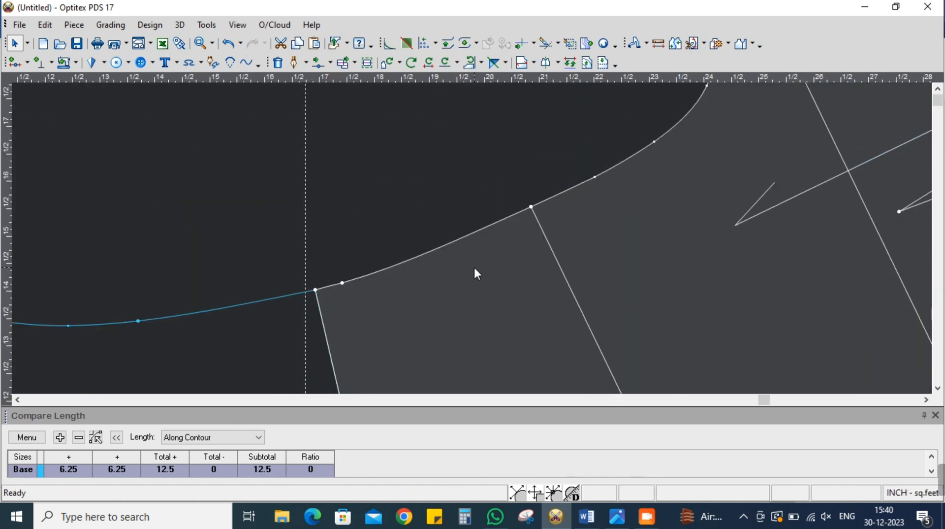
pyautogui.click(320, 63)
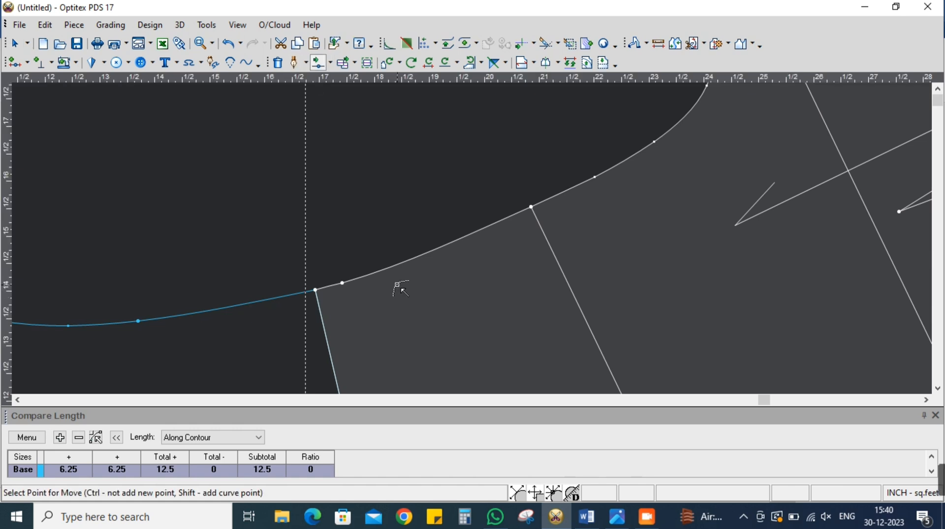
pyautogui.scroll(4, 475, 243)
pyautogui.scroll(-5, 475, 241)
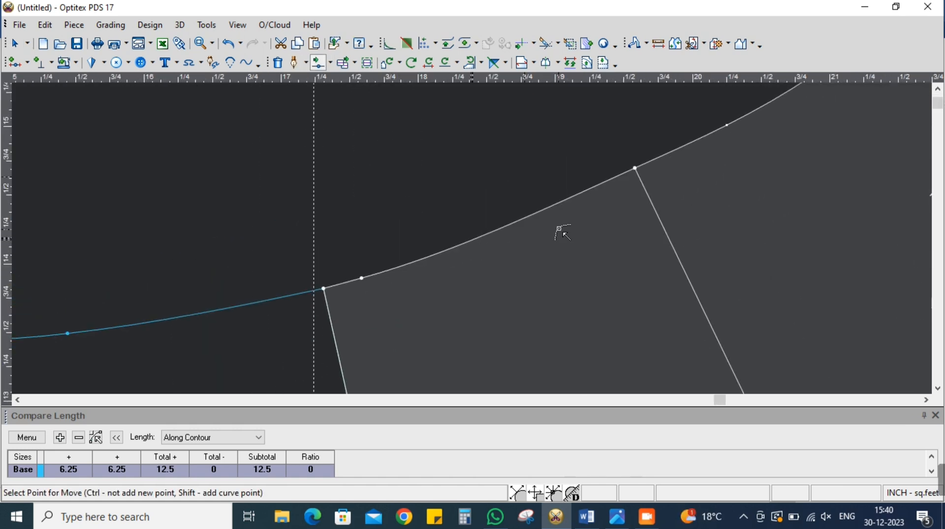
pyautogui.rightClick(466, 226)
pyautogui.click(494, 304)
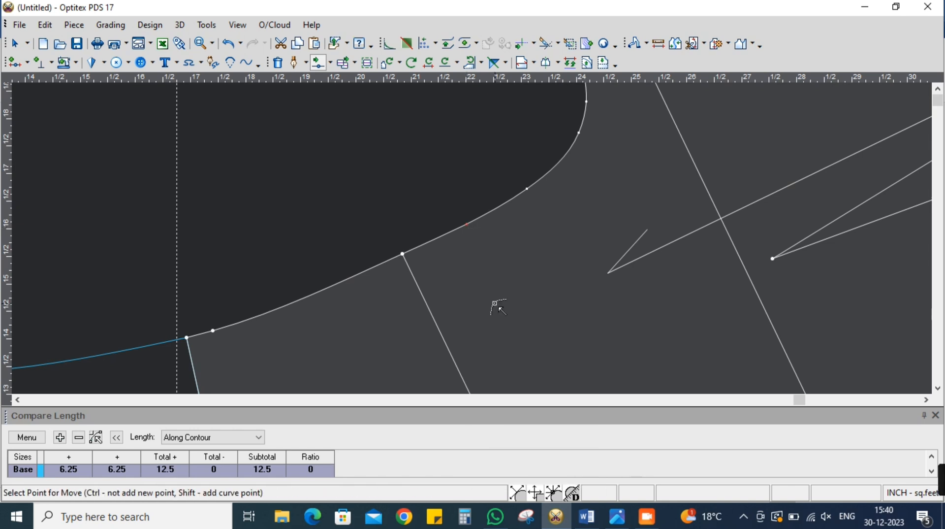
pyautogui.scroll(3, 471, 237)
pyautogui.click(467, 232)
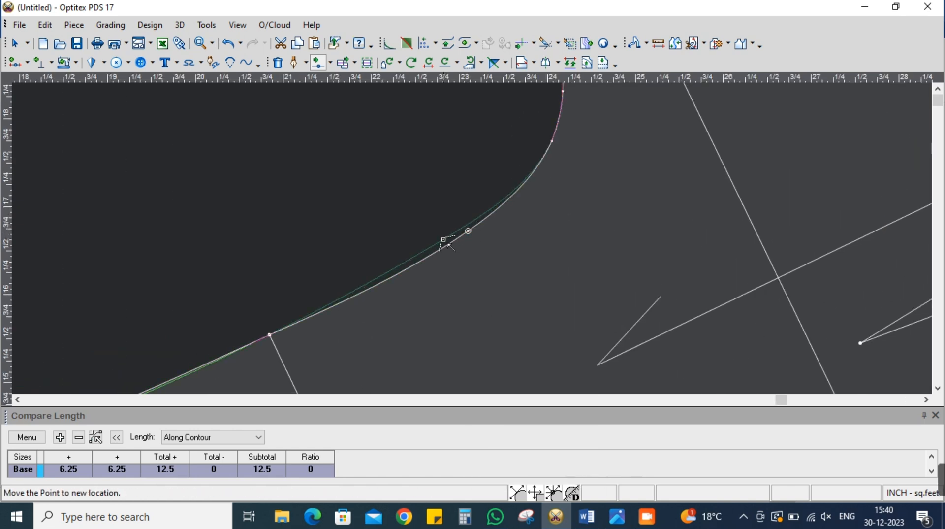
pyautogui.click(445, 242)
pyautogui.click(725, 348)
pyautogui.scroll(-4, 468, 241)
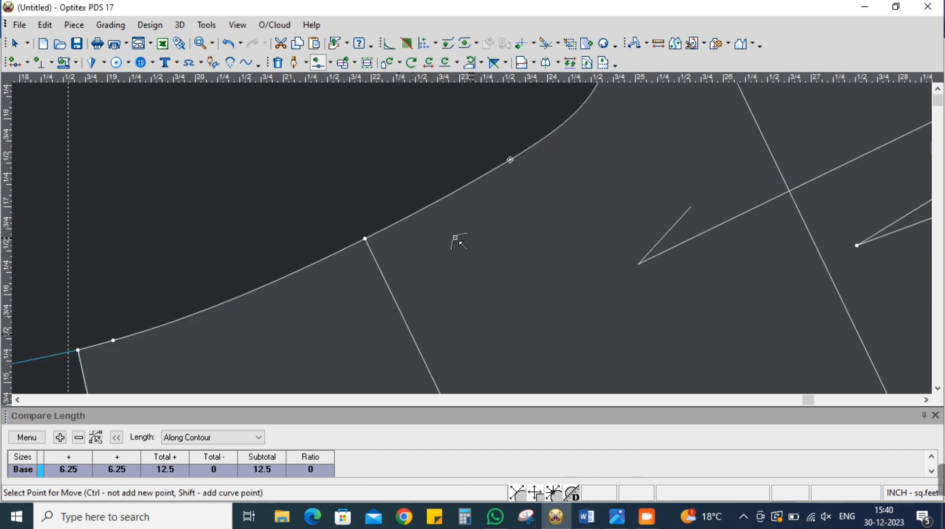
# Add a point on the back armhole between the shoulder and the across-back line and shift it slightly to smooth the curve
pyautogui.scroll(4, 485, 241)
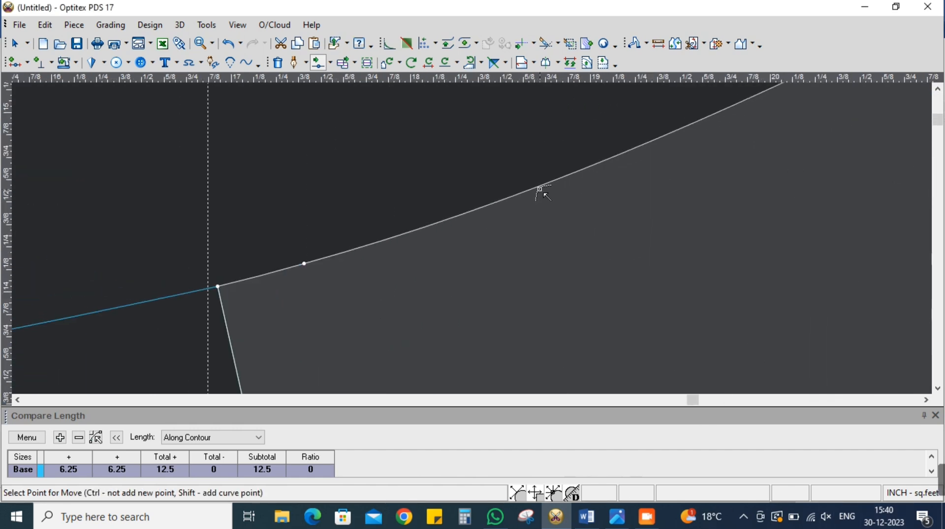
pyautogui.click(551, 184)
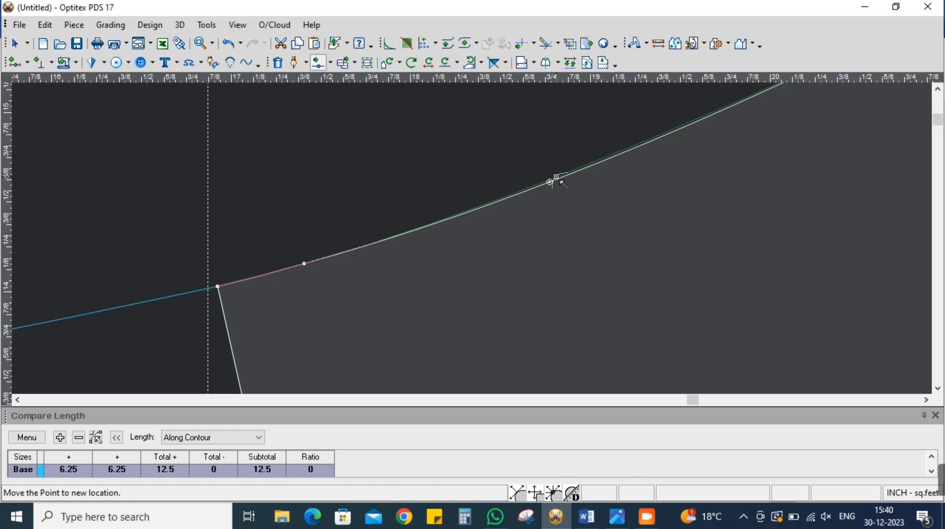
pyautogui.click(563, 183)
pyautogui.click(726, 349)
pyautogui.scroll(-4, 474, 241)
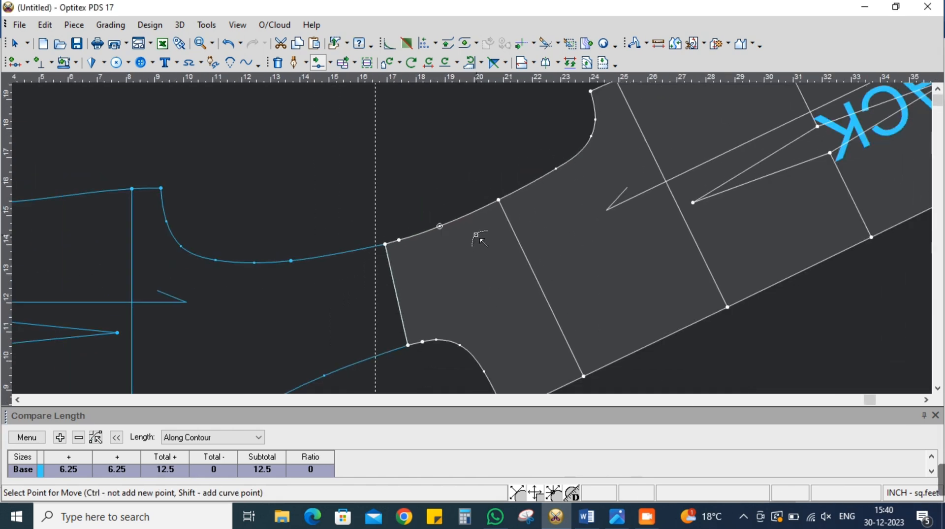
# Nudge the curve point in the deep part of the back armhole to about X 23.99, Y 17.71
pyautogui.scroll(4, 482, 234)
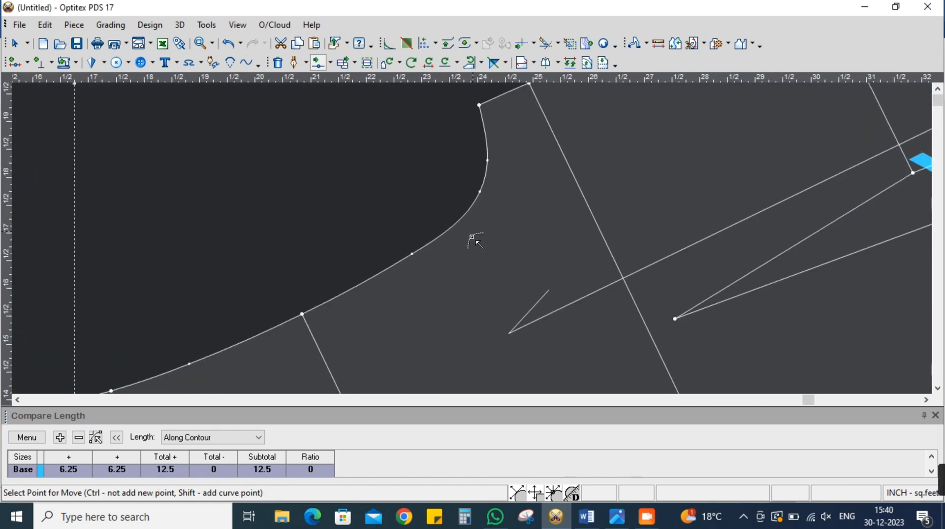
pyautogui.click(484, 176)
pyautogui.click(484, 175)
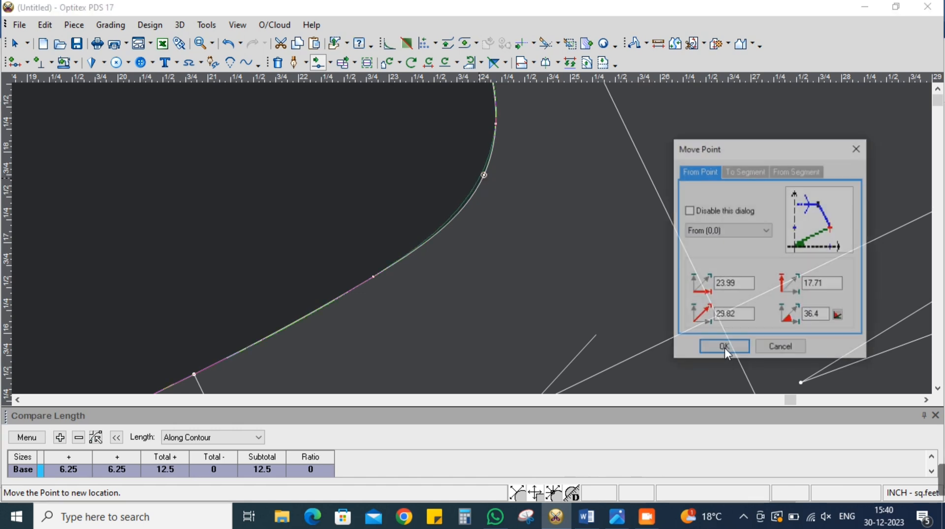
pyautogui.click(740, 348)
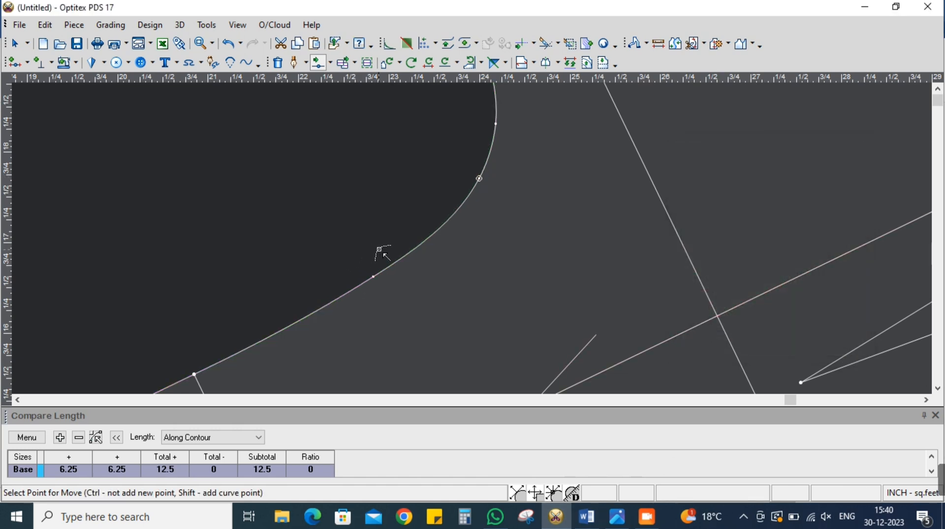
# Nudge the back armhole curve point nearest the across-back line to about X 22.92, Y 16.71
pyautogui.scroll(2, 472, 245)
pyautogui.scroll(-2, 476, 241)
pyautogui.scroll(1, 472, 239)
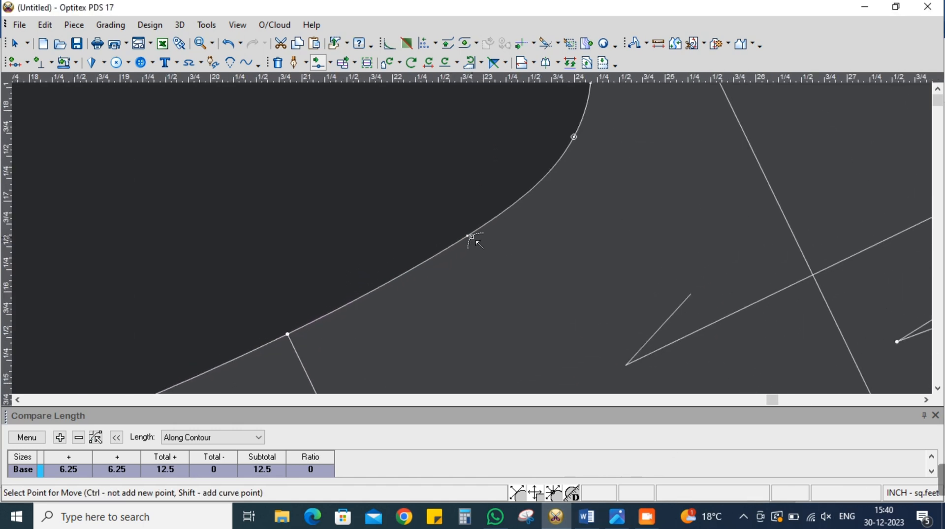
pyautogui.click(468, 237)
pyautogui.click(476, 228)
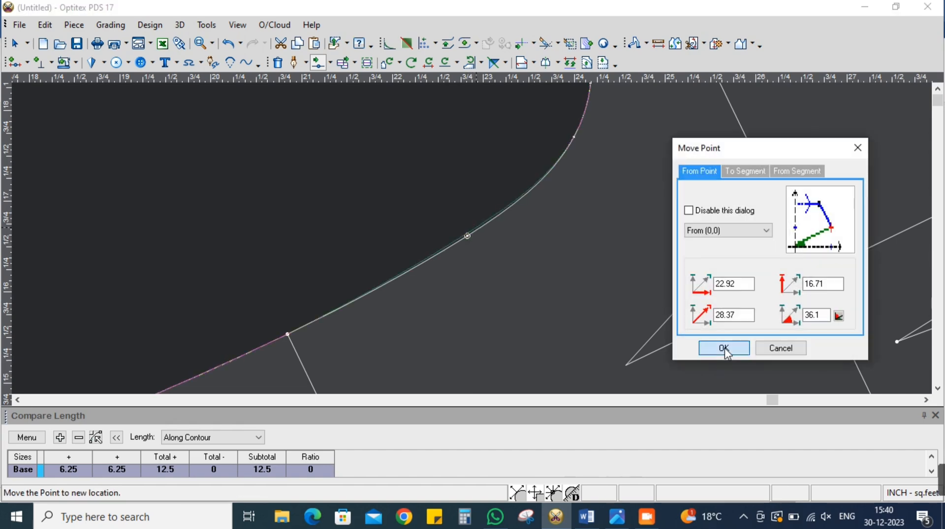
pyautogui.click(724, 349)
# Mirror the back piece back along the shoulder seam and place it above the front piece
pyautogui.scroll(-6, 472, 239)
pyautogui.rightClick(408, 146)
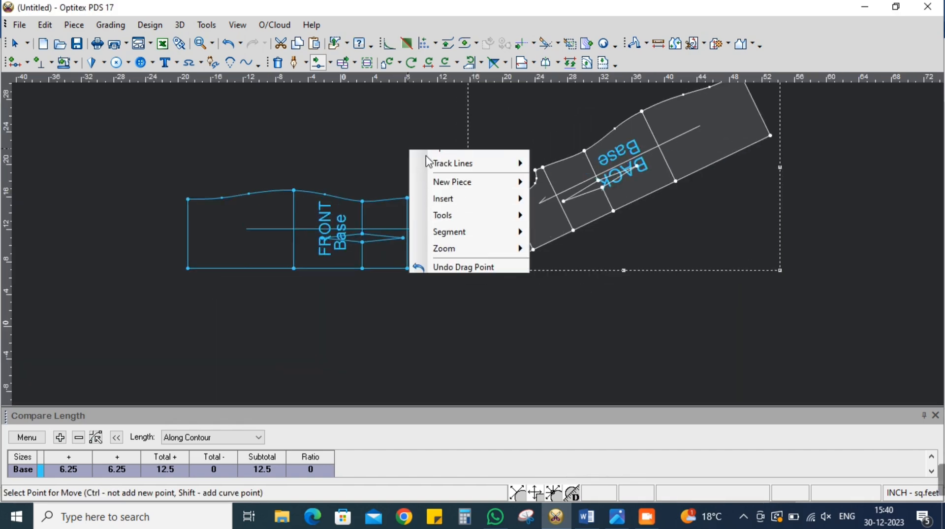
pyautogui.click(515, 145)
pyautogui.click(494, 62)
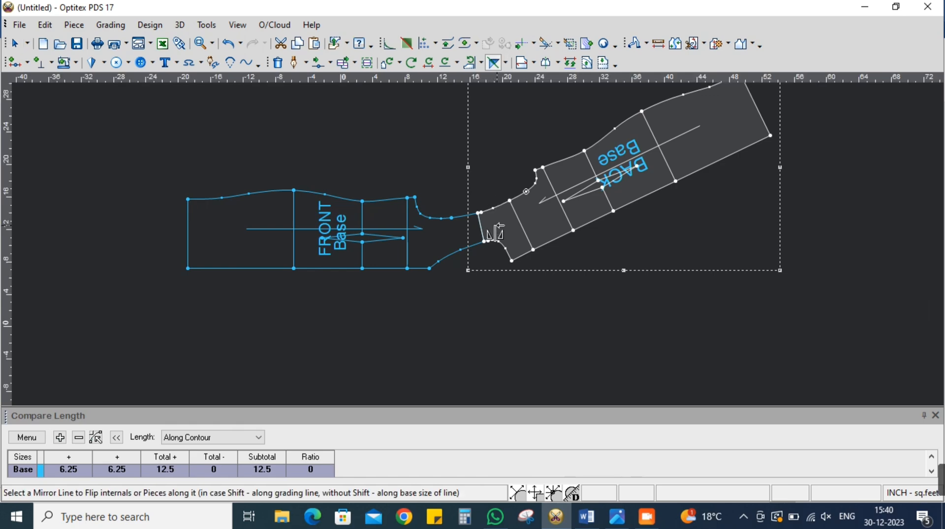
pyautogui.scroll(5, 502, 221)
pyautogui.click(428, 237)
pyautogui.click(485, 231)
pyautogui.rightClick(580, 193)
pyautogui.press('Escape')
pyautogui.scroll(-5, 471, 237)
pyautogui.moveTo(471, 273); pyautogui.dragTo(493, 157)
# Create an internal line parallel to the back shoulder seam at a distance of 0.5 inch, extending both ends
pyautogui.scroll(5, 481, 230)
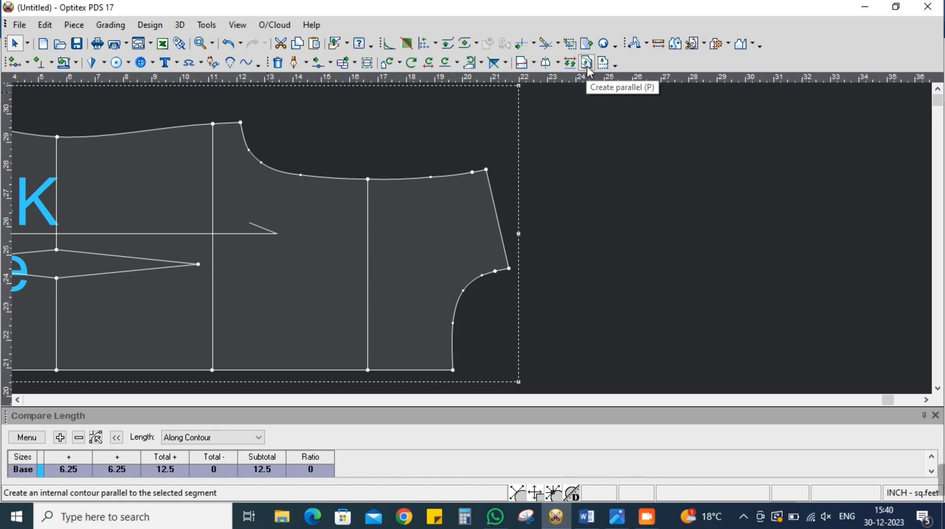
pyautogui.click(587, 65)
pyautogui.click(487, 170)
pyautogui.click(510, 271)
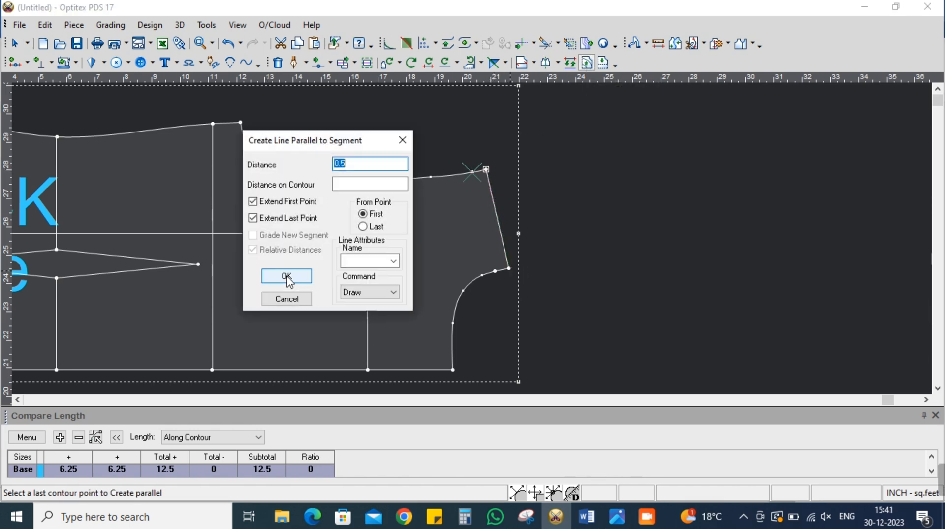
pyautogui.click(287, 277)
pyautogui.press('Escape')
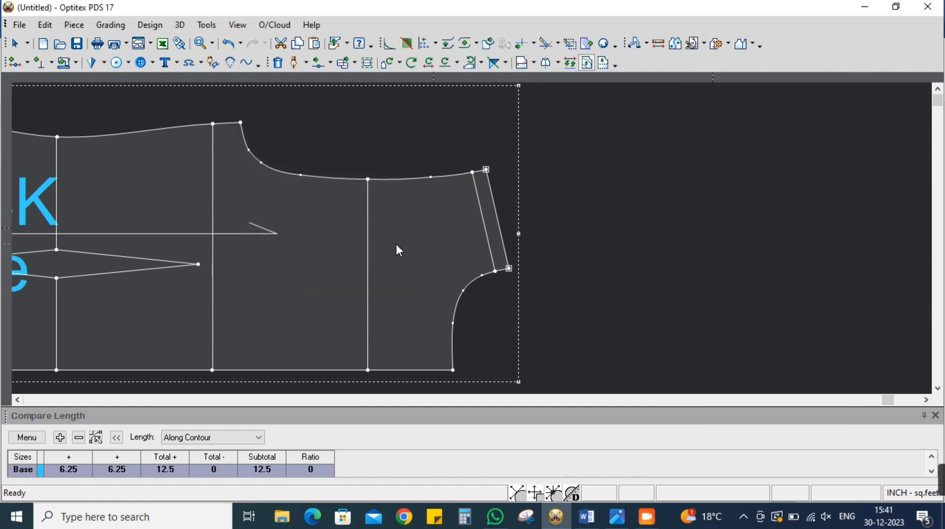
# Use Multi Move to shift the front piece's underarm point and the side end of its bust line by 0.5 inch in Y
pyautogui.click(408, 220)
pyautogui.scroll(1, 303, 185)
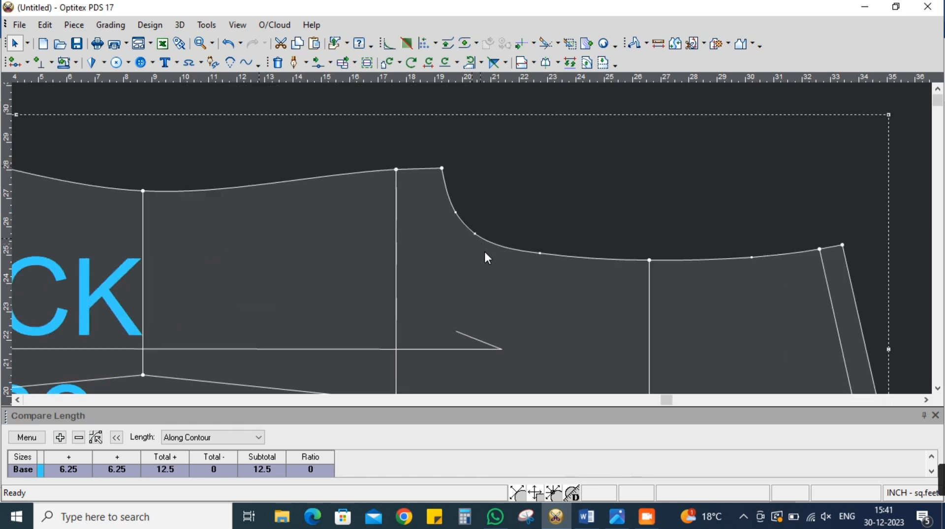
pyautogui.scroll(-6, 473, 240)
pyautogui.scroll(1, 453, 335)
pyautogui.scroll(2, 473, 239)
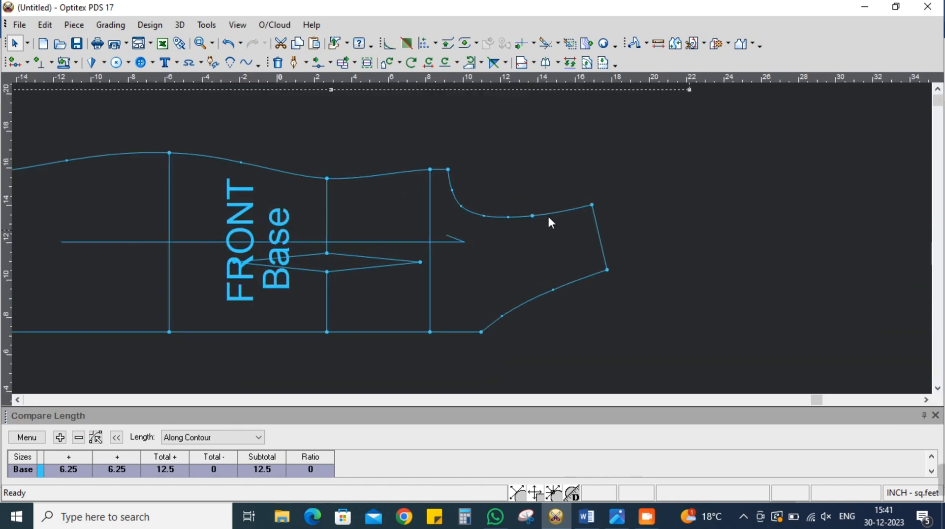
pyautogui.scroll(3, 469, 235)
pyautogui.scroll(-2, 472, 238)
pyautogui.scroll(4, 474, 232)
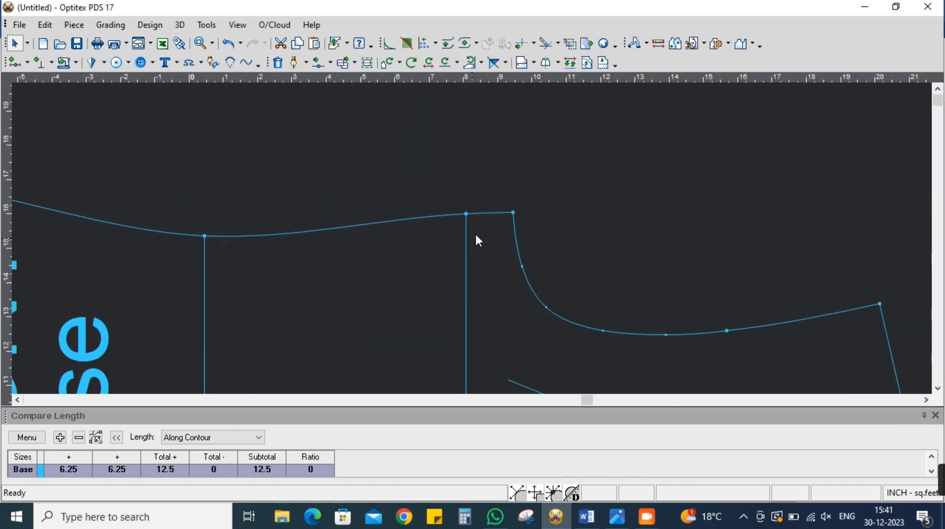
pyautogui.click(329, 63)
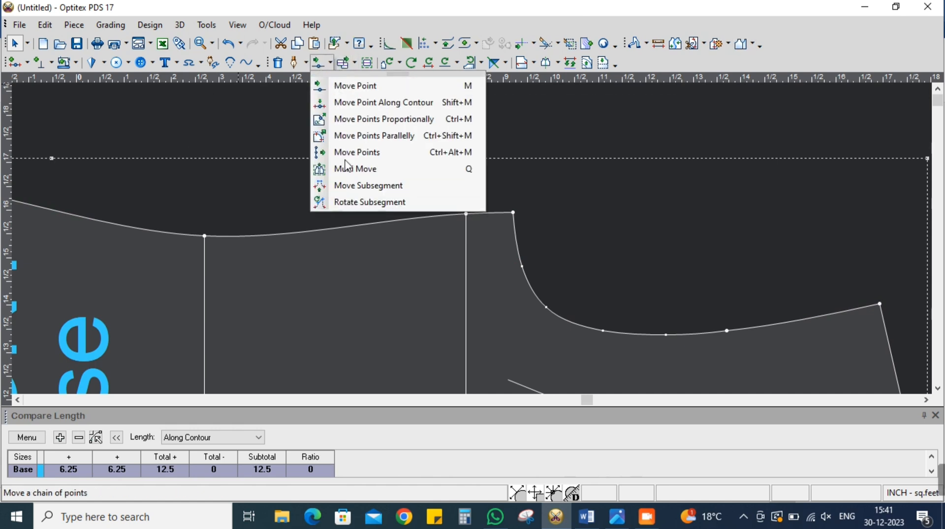
pyautogui.click(377, 169)
pyautogui.moveTo(418, 172); pyautogui.dragTo(530, 232)
pyautogui.click(513, 213)
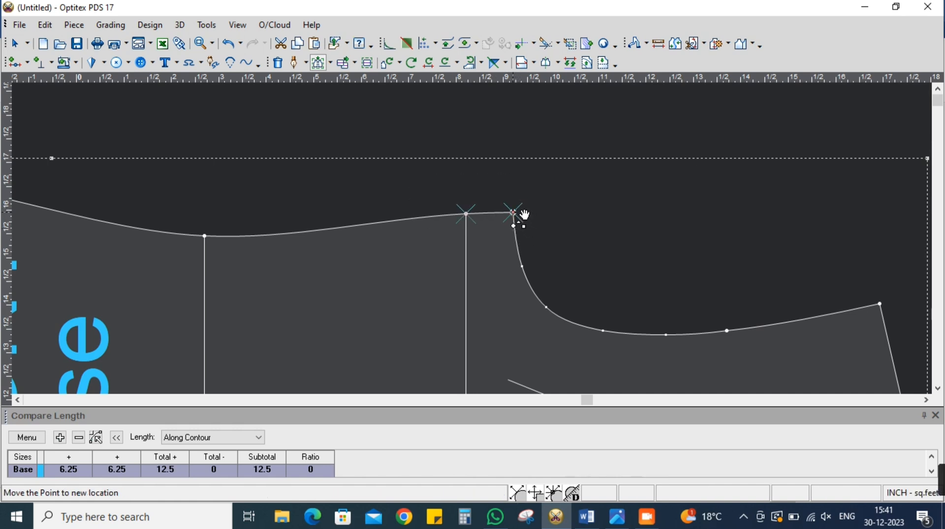
pyautogui.click(513, 213)
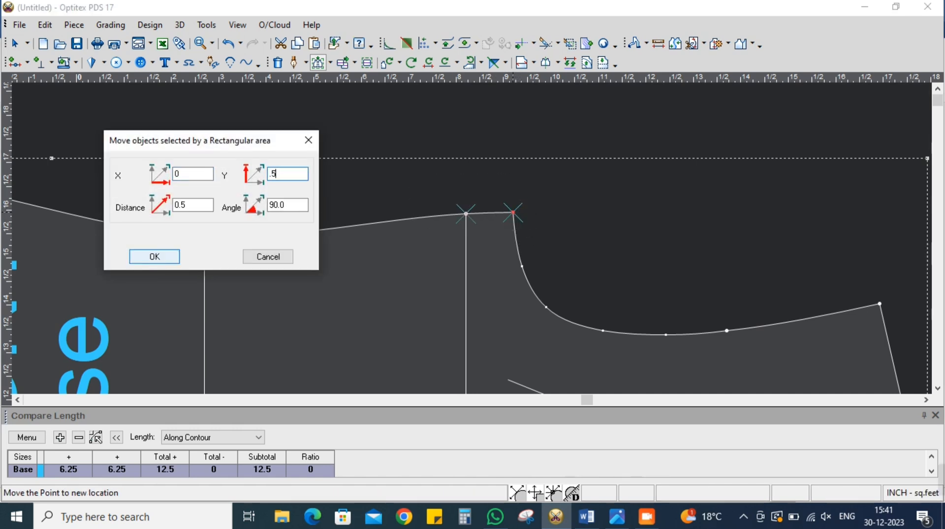
pyautogui.click(154, 256)
# Overlay the front piece on the back piece, matching their side waist points to compare the side seams
pyautogui.scroll(-8, 234, 307)
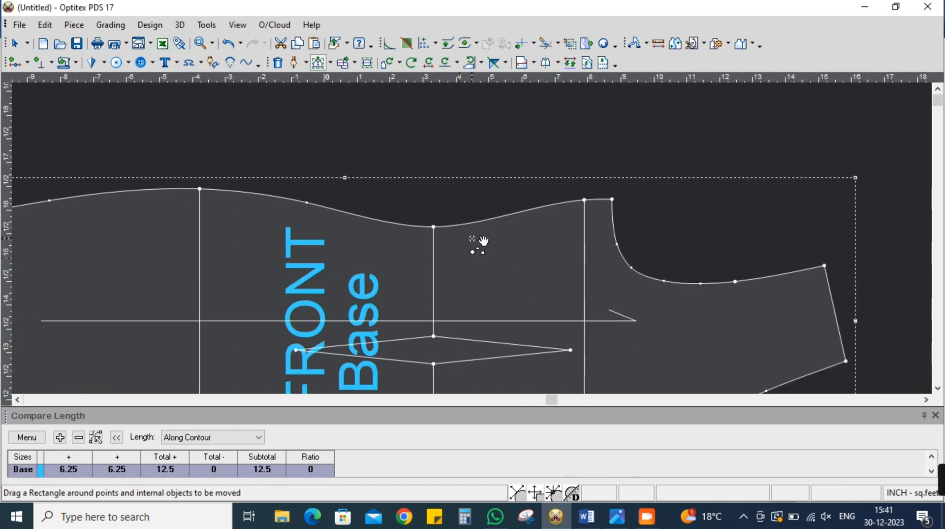
pyautogui.rightClick(736, 215)
pyautogui.click(750, 227)
pyautogui.scroll(-1, 472, 245)
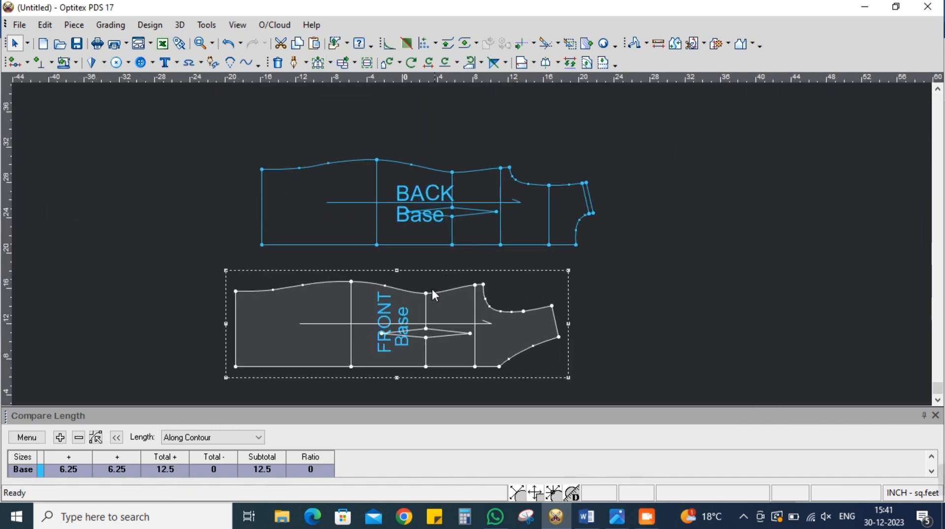
pyautogui.click(453, 174)
pyautogui.scroll(6, 508, 206)
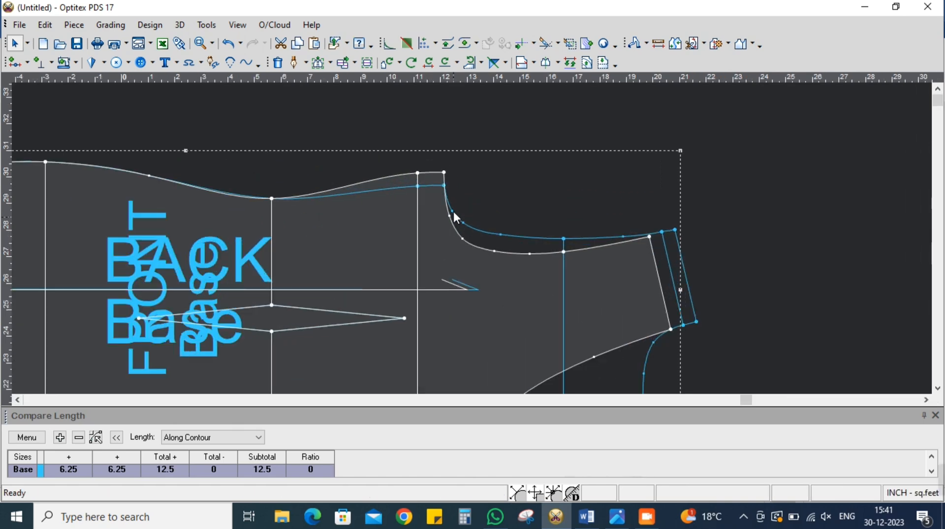
pyautogui.scroll(1, 472, 239)
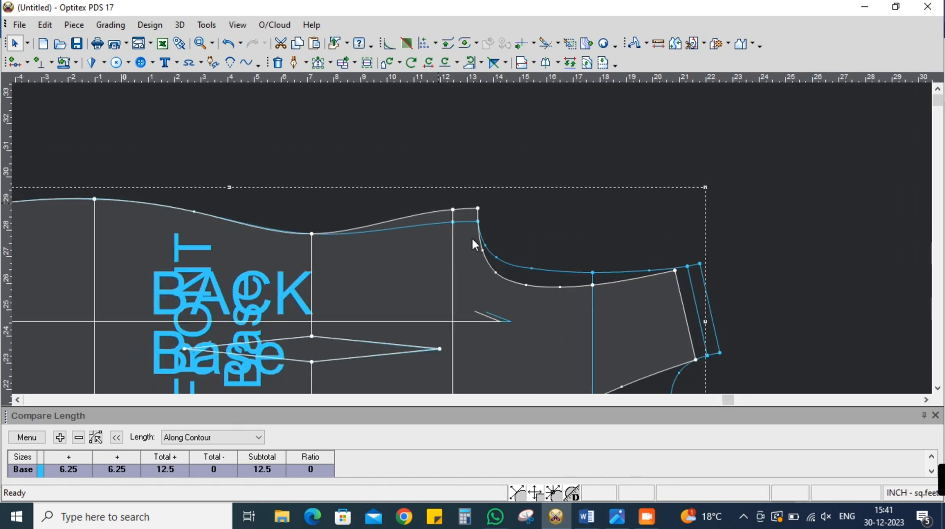
# Realign the front piece to the back's underarm point to compare the armholes, and return it below the back piece
pyautogui.click(477, 203)
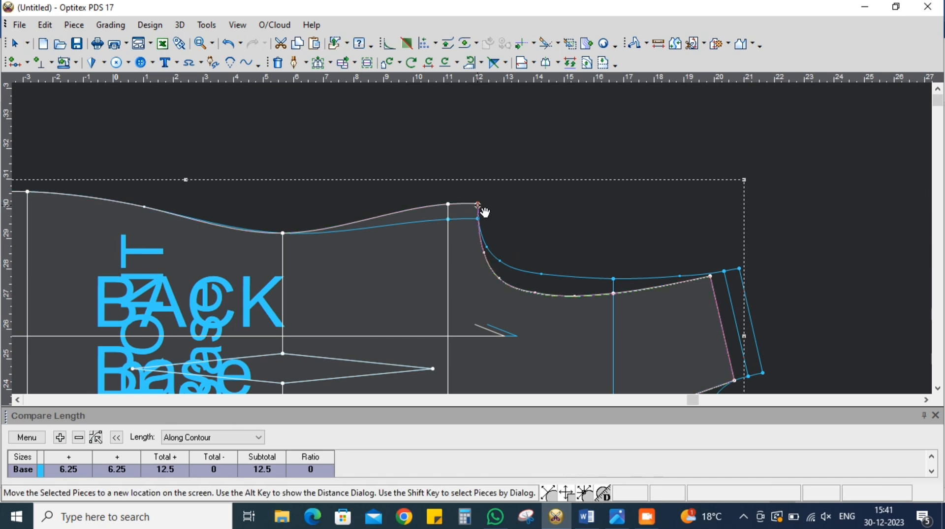
pyautogui.press('Escape')
pyautogui.scroll(-8, 472, 236)
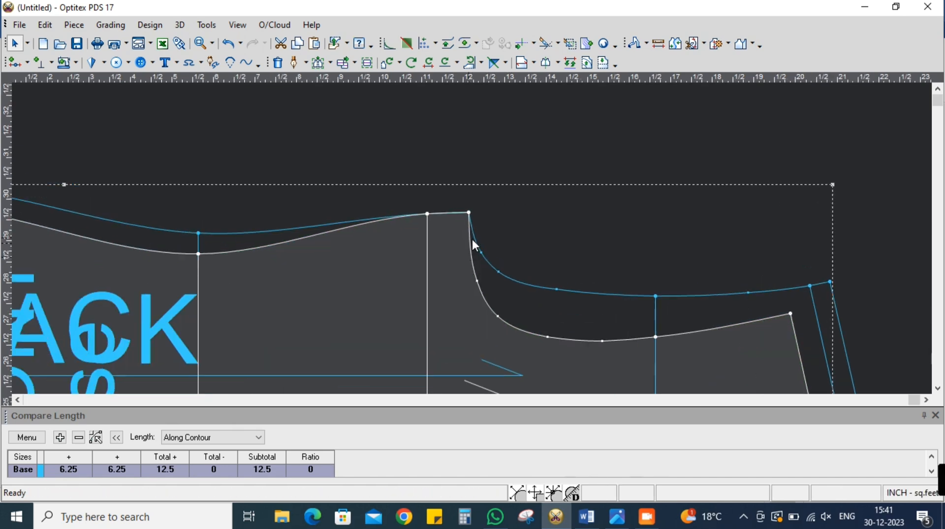
pyautogui.moveTo(480, 247); pyautogui.dragTo(485, 337)
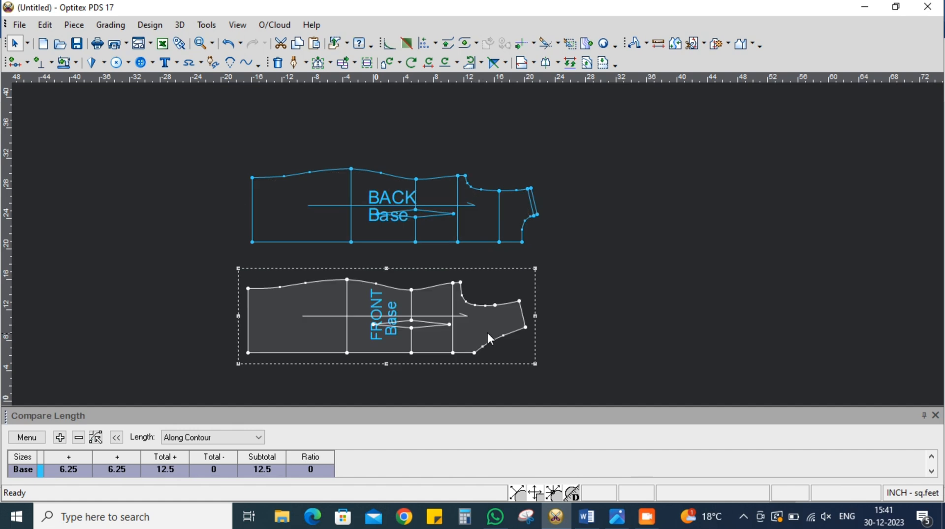
# Delete the extra curve point at the lower bend of the front armhole to smooth the curve
pyautogui.scroll(5, 472, 242)
pyautogui.scroll(2, 509, 244)
pyautogui.scroll(-2, 509, 244)
pyautogui.scroll(3, 473, 246)
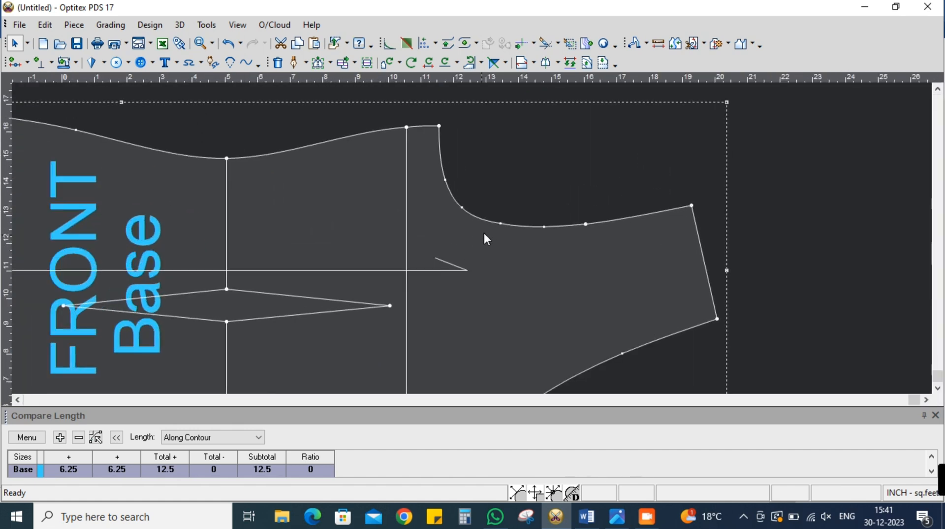
pyautogui.rightClick(500, 223)
pyautogui.click(534, 301)
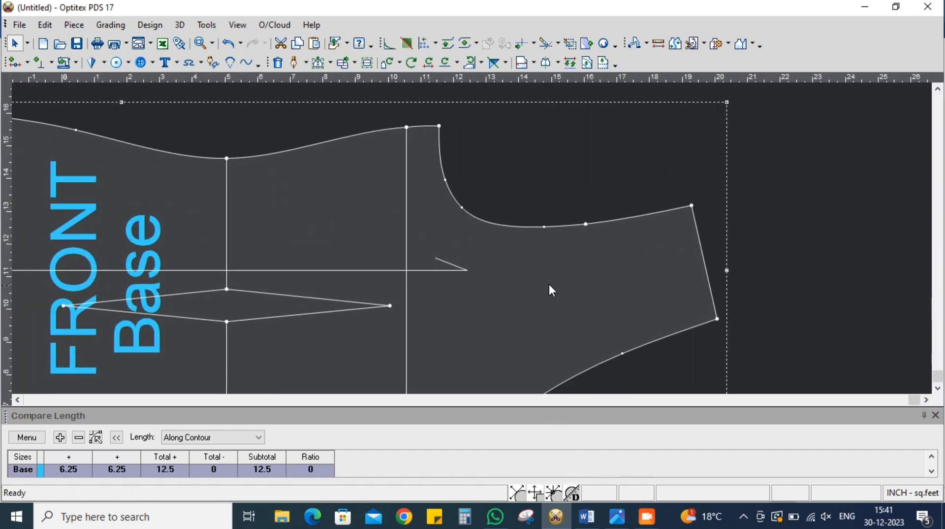
# Duplicate the front piece and drop the copy on the working area
pyautogui.scroll(-5, 468, 244)
pyautogui.scroll(2, 472, 245)
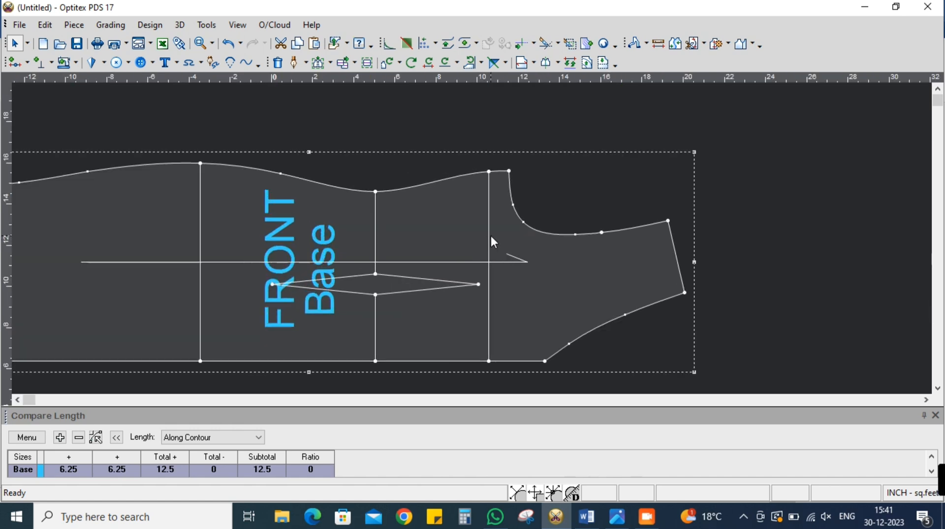
pyautogui.scroll(-3, 472, 241)
pyautogui.scroll(2, 479, 243)
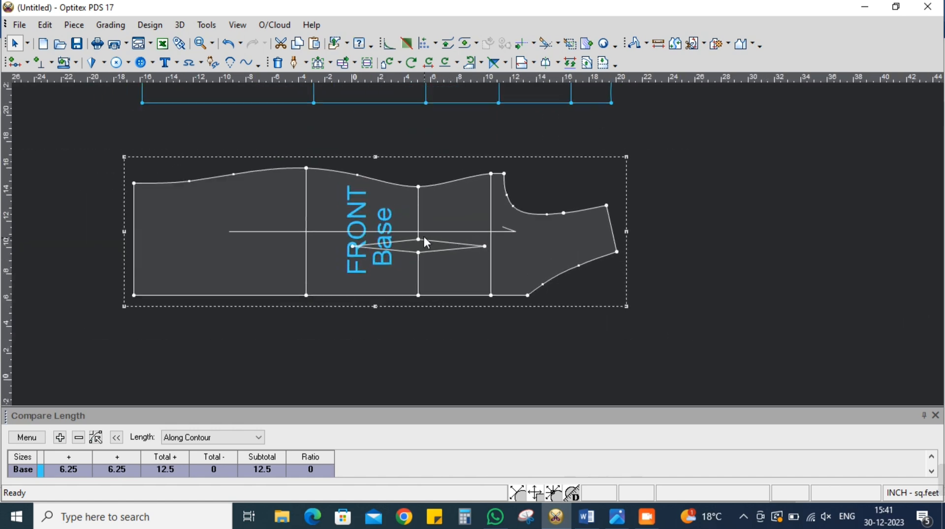
pyautogui.scroll(1, 477, 244)
pyautogui.scroll(-1, 473, 244)
pyautogui.scroll(1, 473, 244)
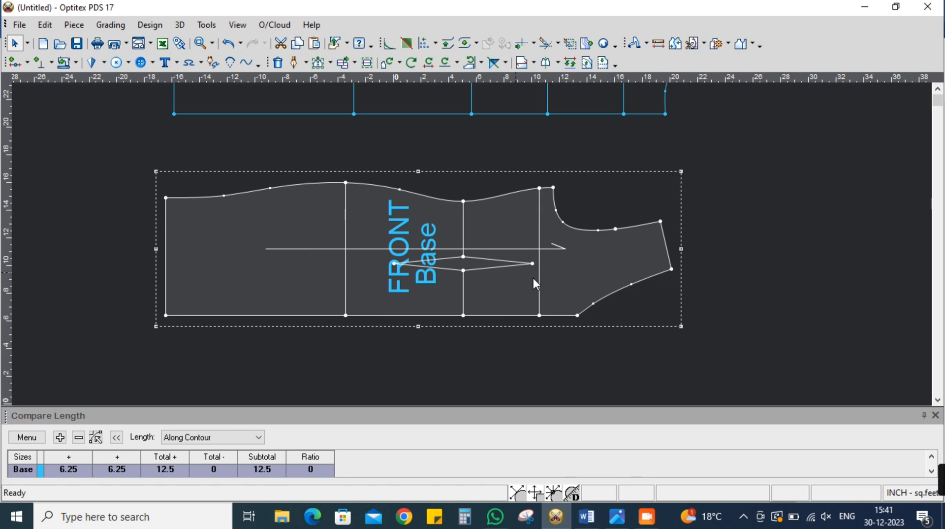
pyautogui.hotkey('ctrl', 'c')
pyautogui.hotkey('ctrl', 'v')
pyautogui.click(674, 275)
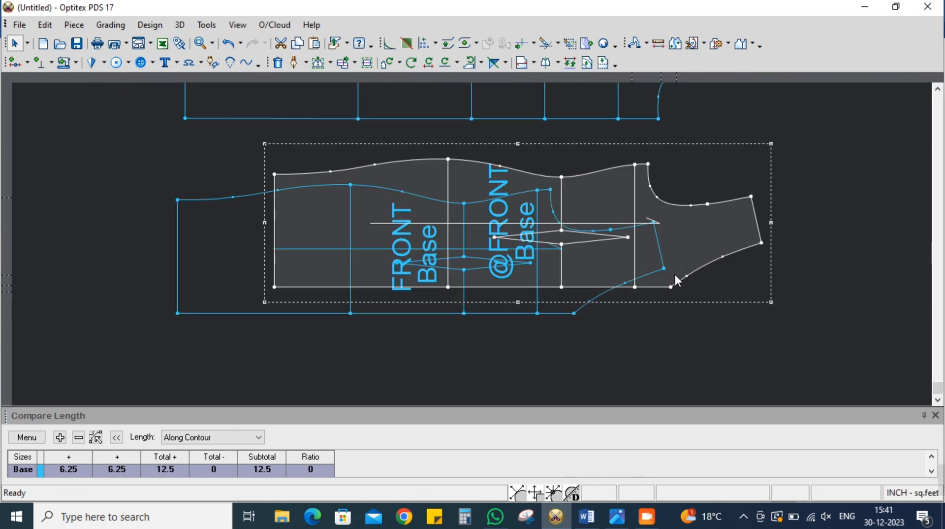
# Move the duplicated front piece to an empty area directly below the original front
pyautogui.scroll(-1, 684, 259)
pyautogui.scroll(-1, 471, 245)
pyautogui.press('space')
pyautogui.click(409, 343)
pyautogui.scroll(2, 408, 343)
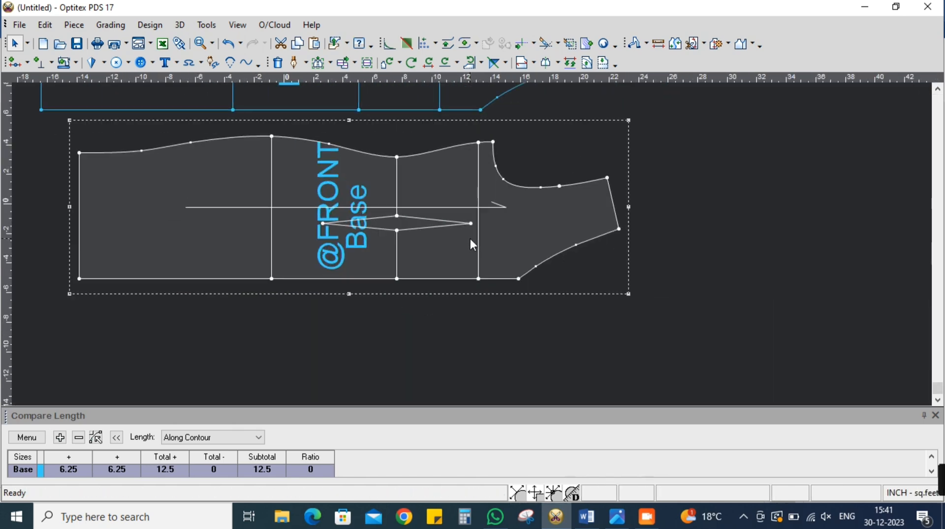
pyautogui.press('space')
pyautogui.click(437, 291)
# Start a dart on the duplicated front's armhole with its first point 3 inches along the curve from the underarm point
pyautogui.scroll(1, 472, 238)
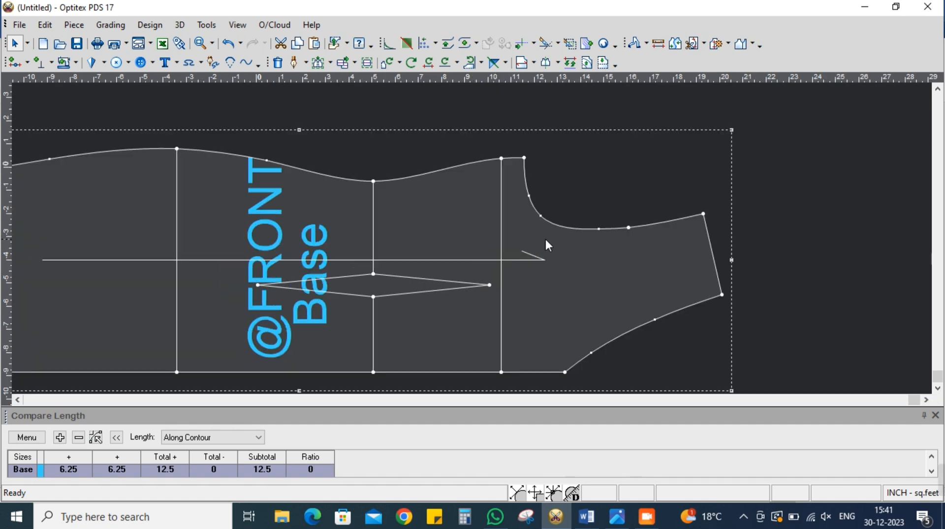
pyautogui.scroll(1, 525, 241)
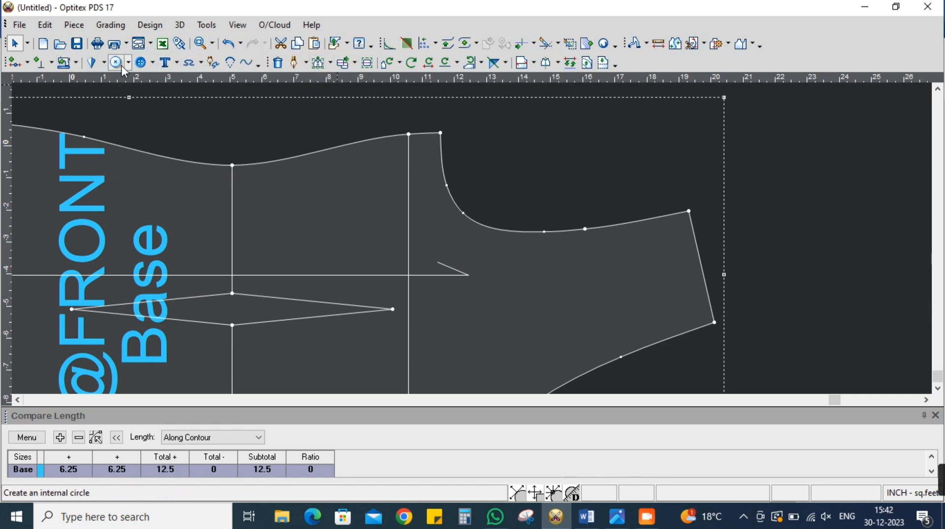
pyautogui.click(96, 64)
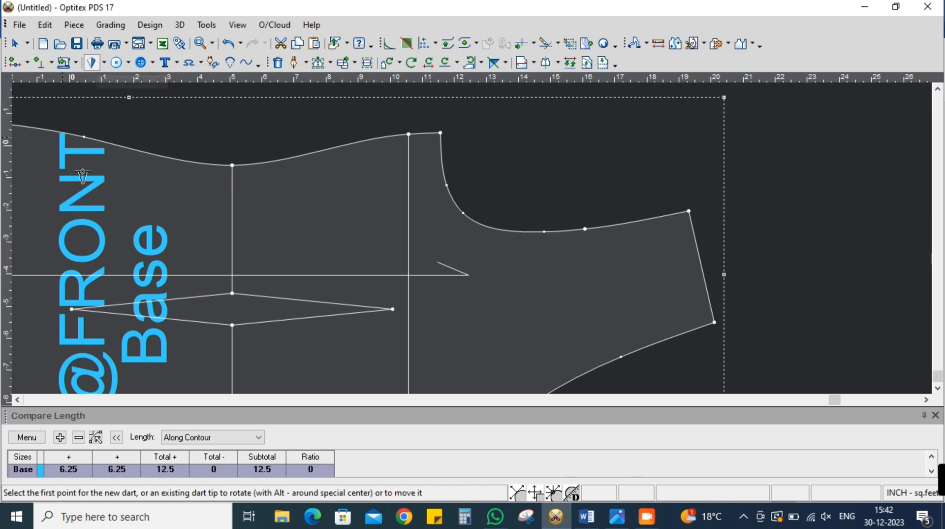
pyautogui.click(443, 168)
pyautogui.moveTo(176, 336); pyautogui.dragTo(120, 344)
pyautogui.write('3')
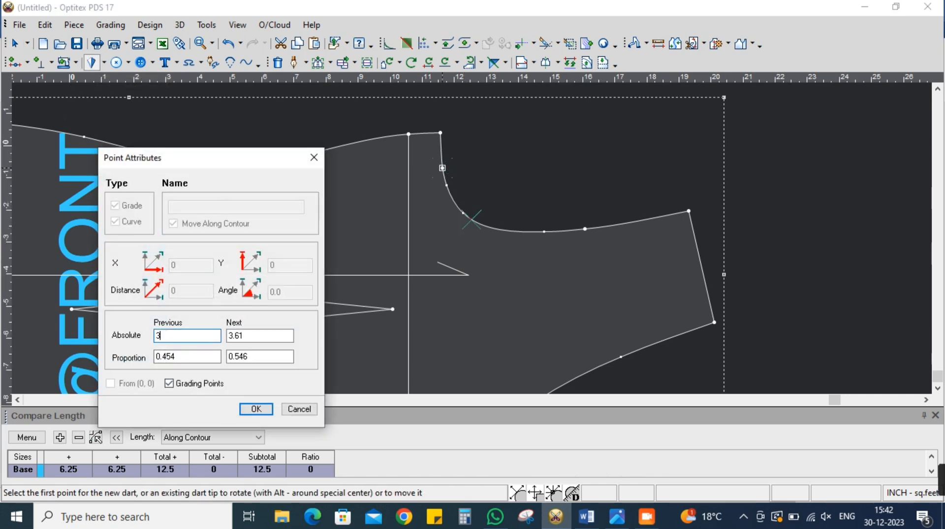
pyautogui.press('Return')
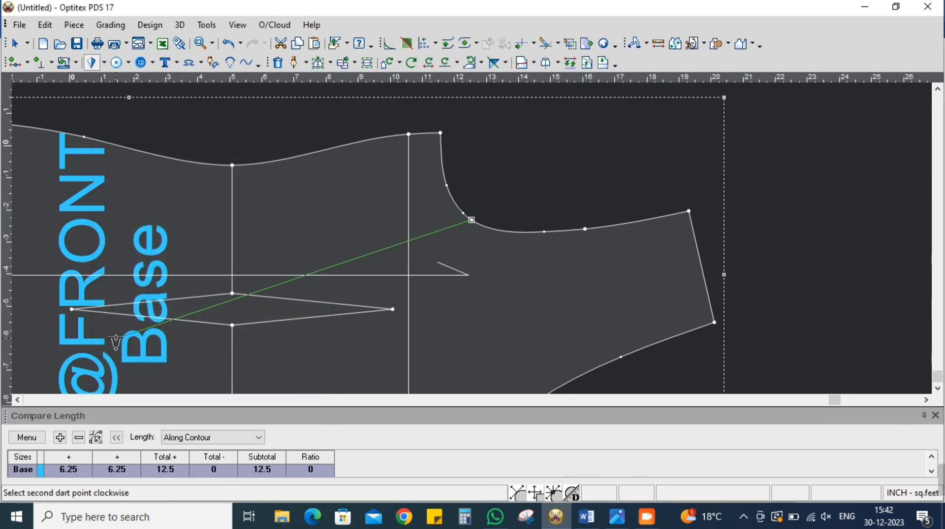
# Place the second dart point to make the armhole dart about 0.37 inch wide, and set its tip inside the bust area
pyautogui.scroll(2, 483, 237)
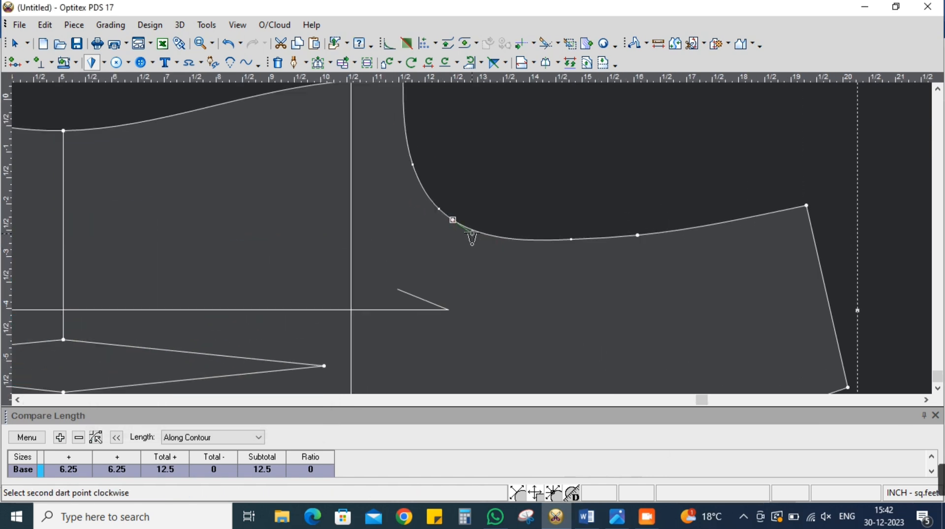
pyautogui.click(473, 231)
pyautogui.moveTo(196, 338); pyautogui.dragTo(132, 351)
pyautogui.write('.375')
pyautogui.press('Return')
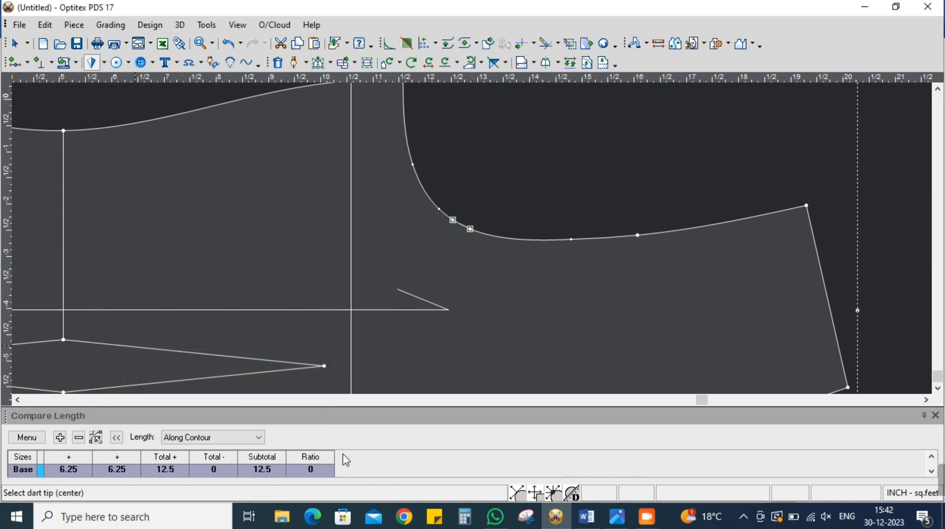
pyautogui.scroll(-2, 443, 271)
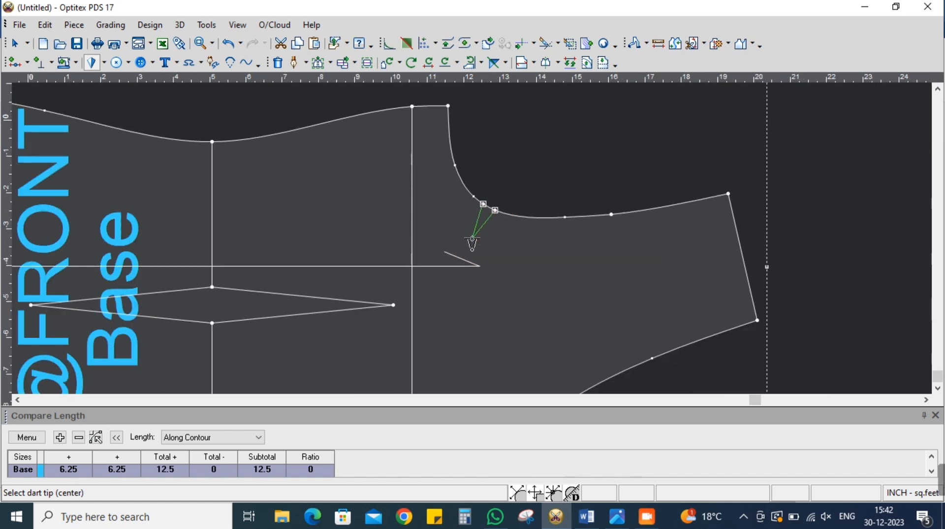
pyautogui.click(446, 289)
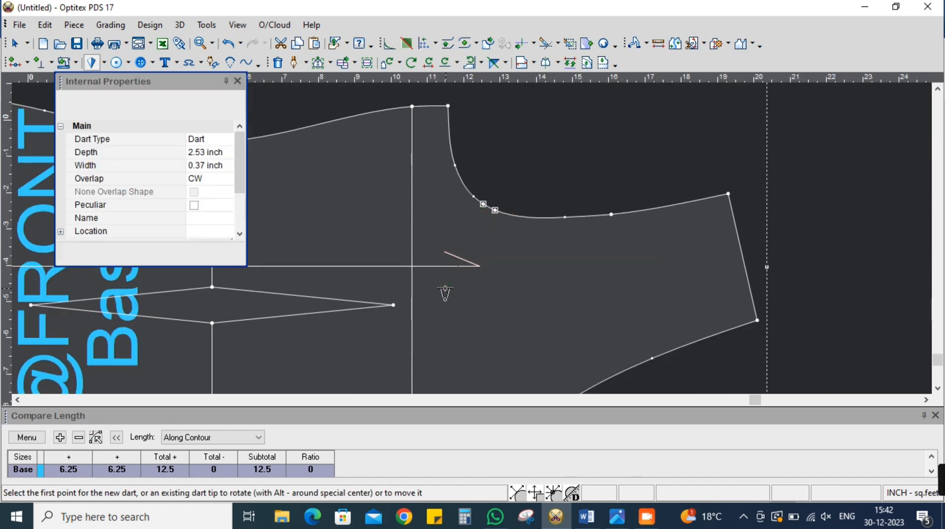
# Set the armhole dart's depth to 2.75 inches and close its properties
pyautogui.click(213, 151)
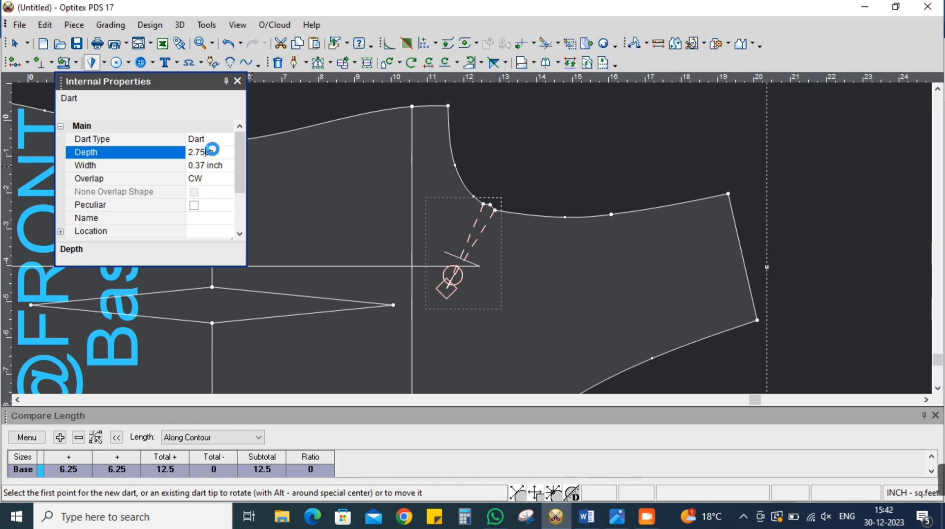
pyautogui.press('Return')
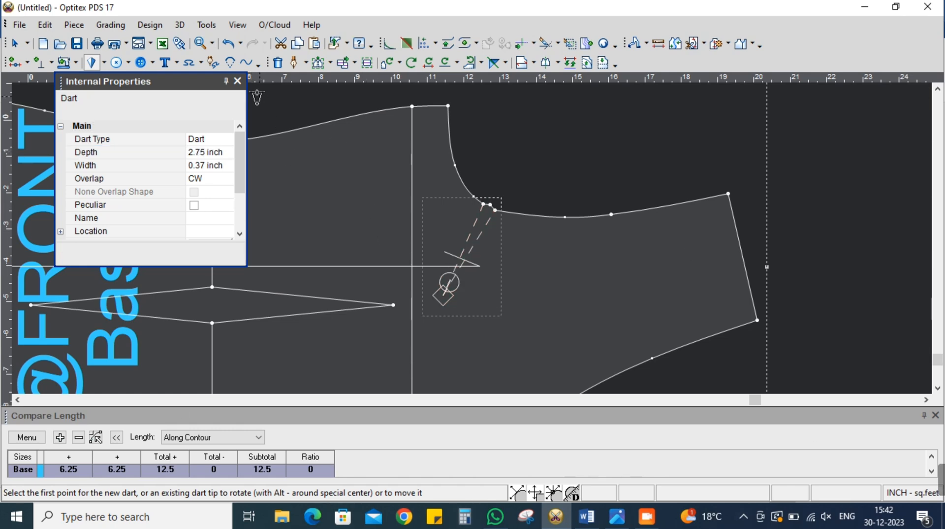
pyautogui.click(237, 80)
# Rotate the armhole dart into the side seam, at a point about 1.7 inches below the bust line's side end
pyautogui.scroll(-1, 480, 252)
pyautogui.click(476, 271)
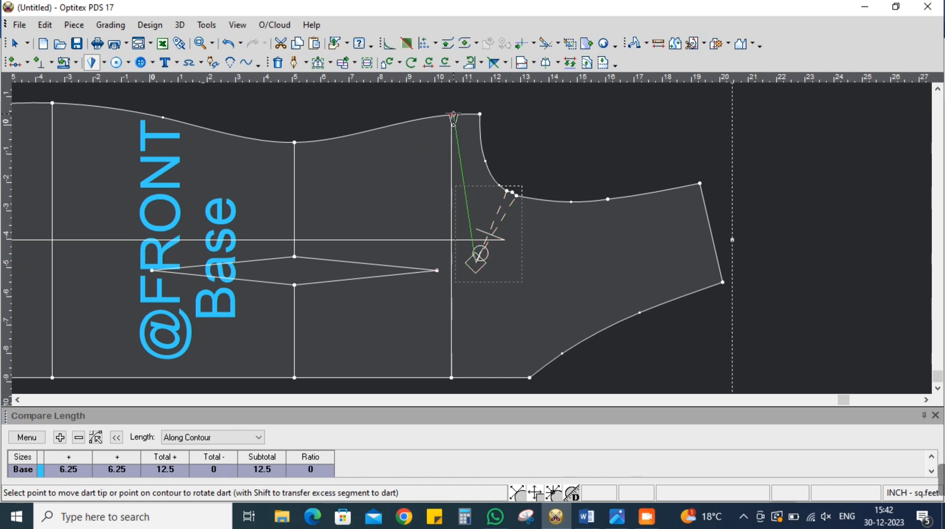
pyautogui.click(412, 125)
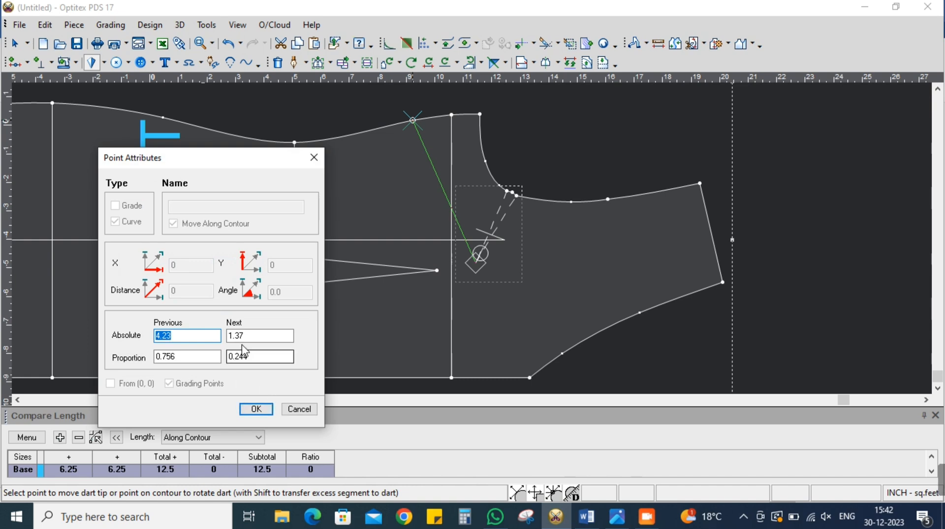
pyautogui.press('Tab')
pyautogui.write('1')
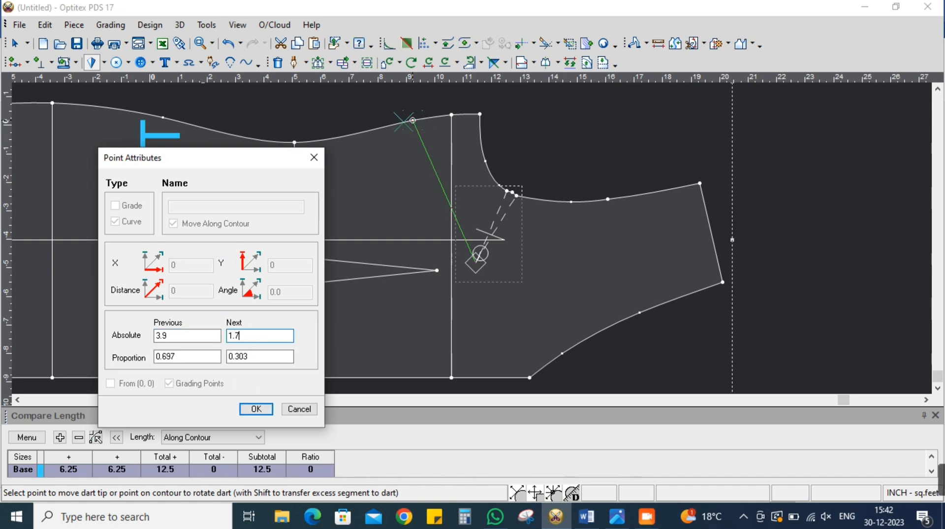
pyautogui.press('Return')
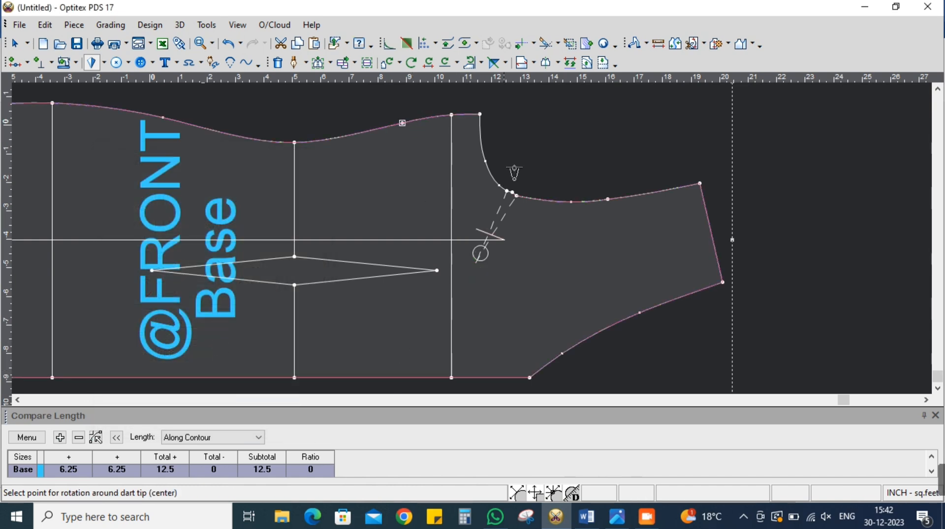
pyautogui.click(511, 196)
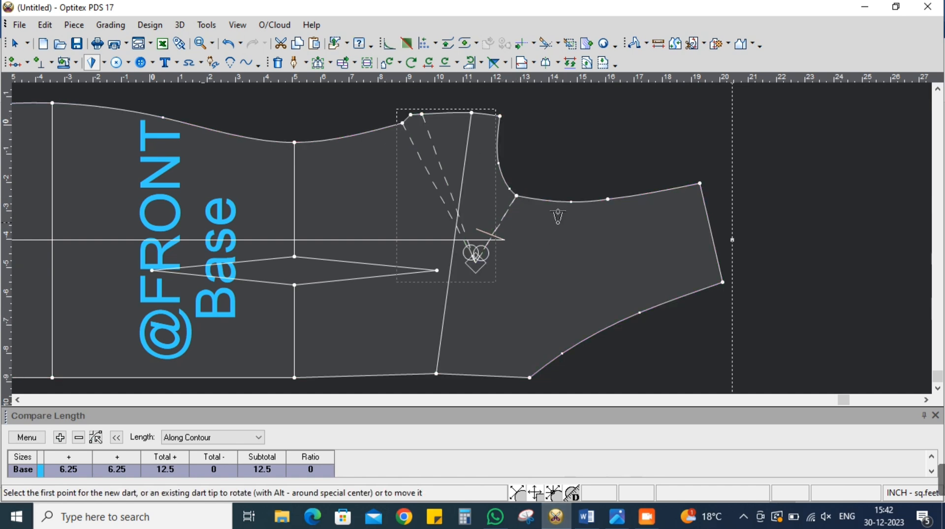
# Delete the leftover closed dart at the armhole, keeping the new side-seam dart
pyautogui.rightClick(531, 87)
pyautogui.click(611, 95)
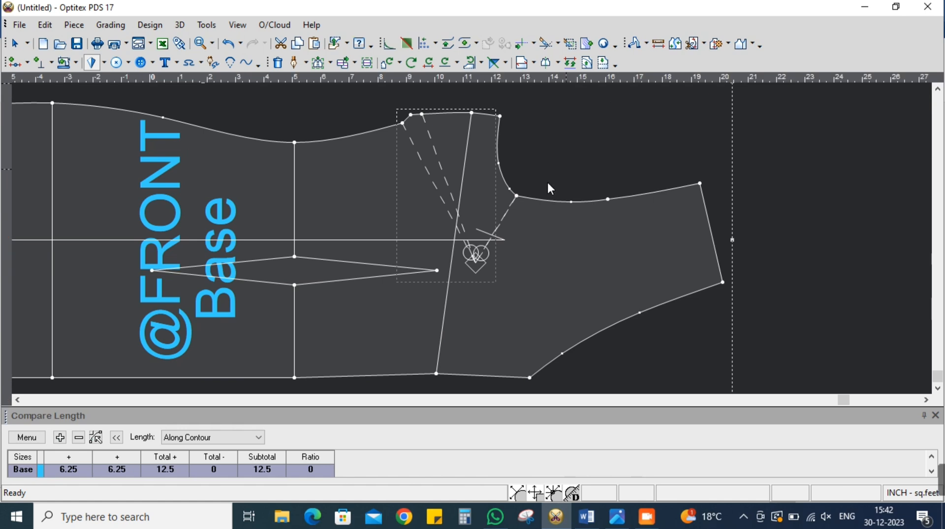
pyautogui.press('Delete')
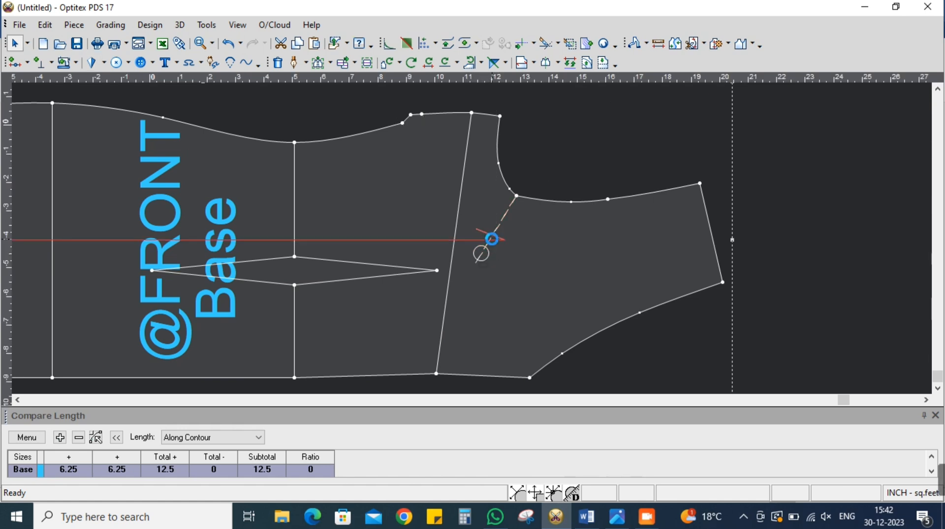
pyautogui.press('Delete')
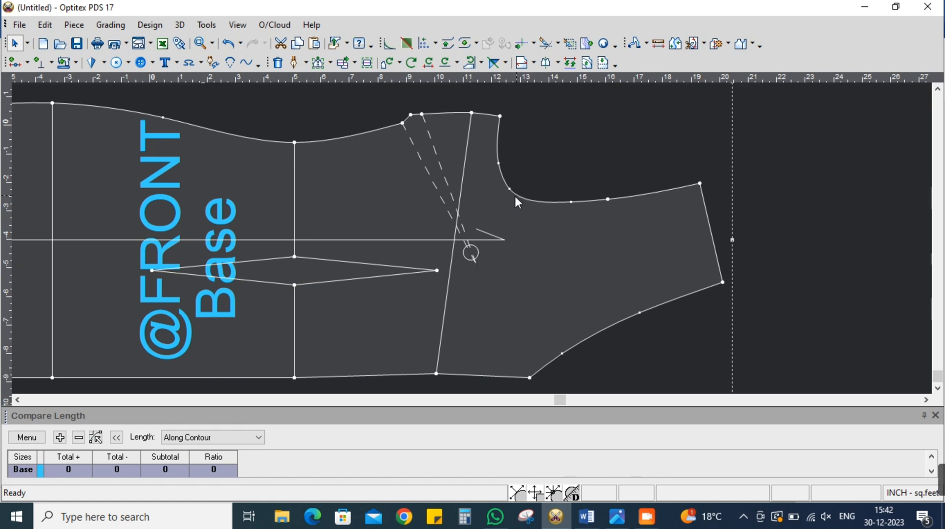
# Set the depth of the new side-seam dart to 3.75 inches and close its properties
pyautogui.scroll(3, 510, 190)
pyautogui.scroll(-2, 418, 250)
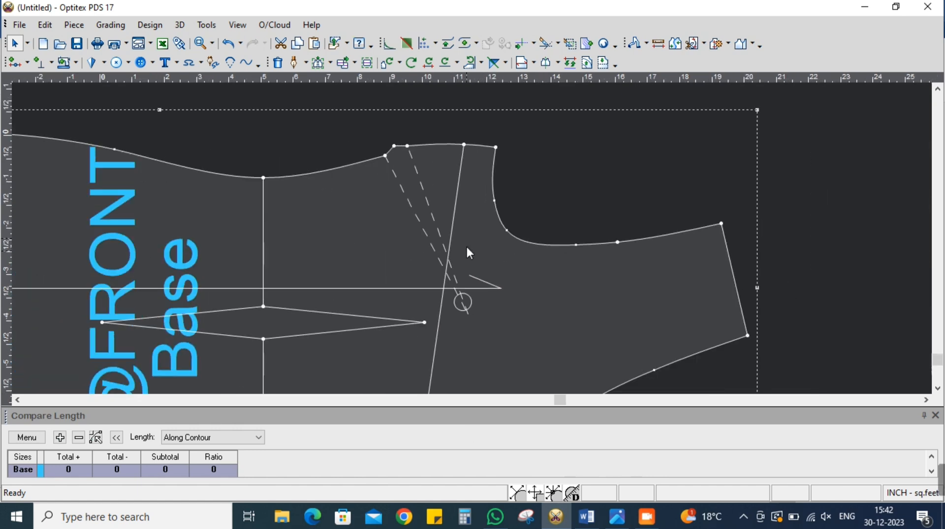
pyautogui.doubleClick(469, 314)
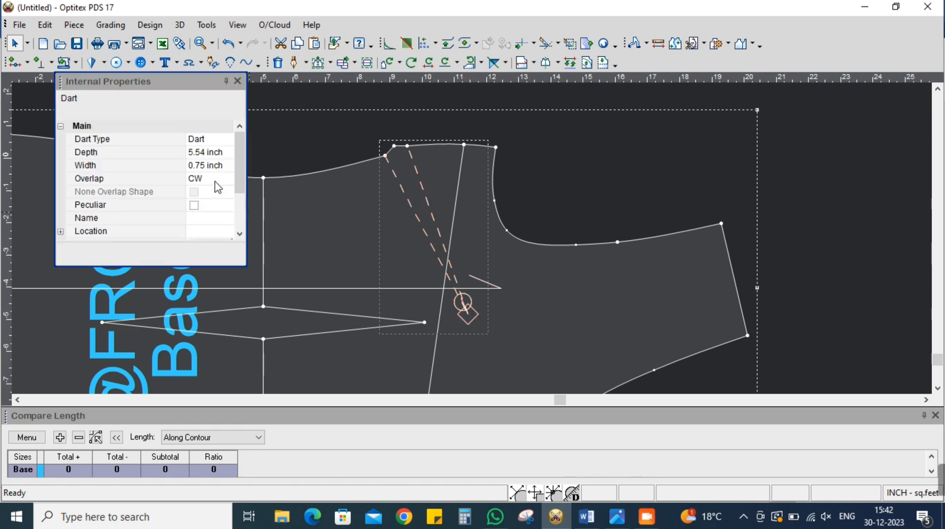
pyautogui.click(221, 153)
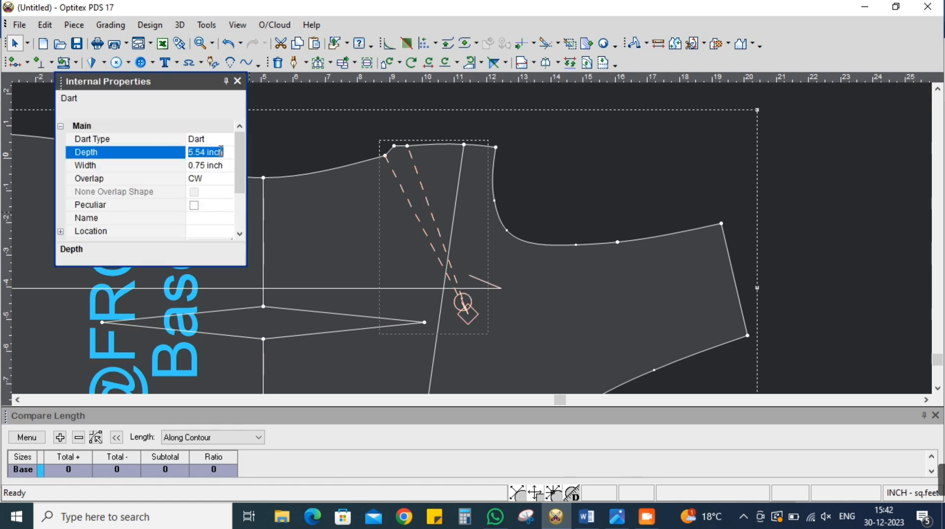
pyautogui.write('3.75')
pyautogui.press('Return')
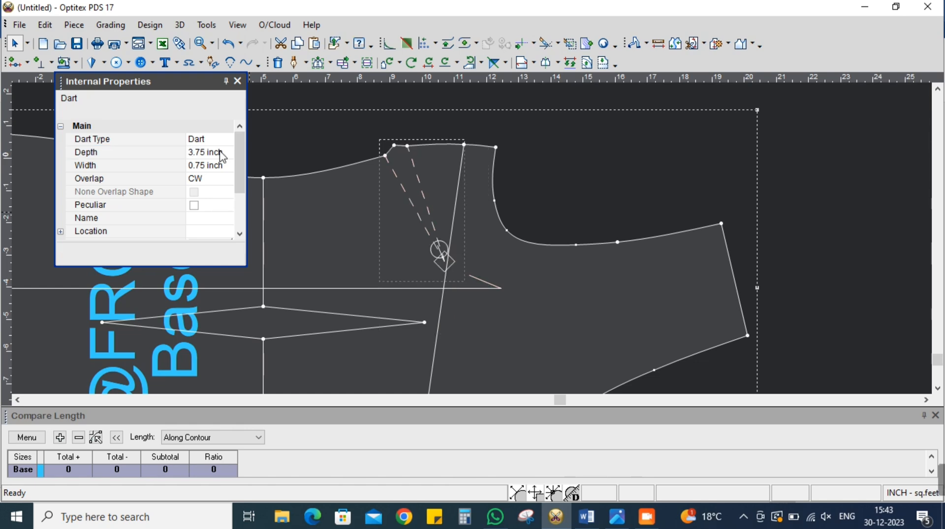
pyautogui.click(237, 80)
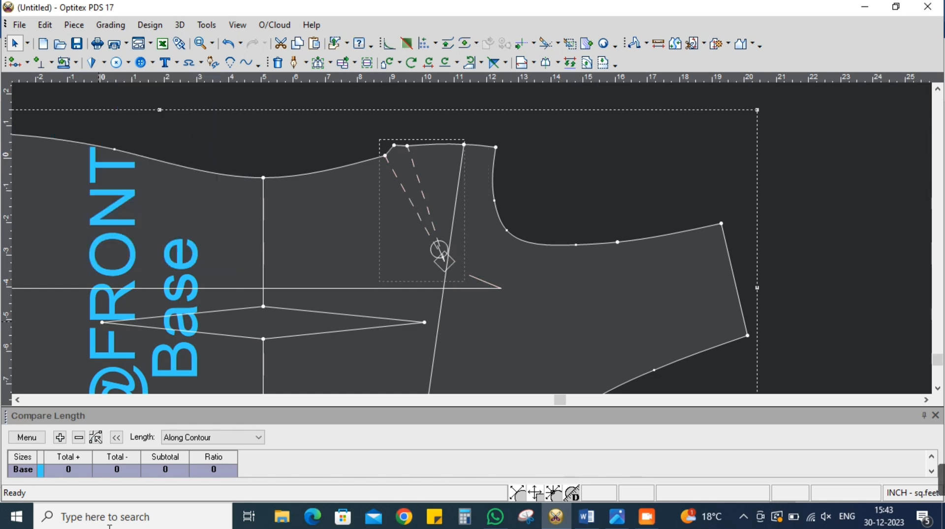
pyautogui.scroll(3, 472, 238)
pyautogui.press('m')
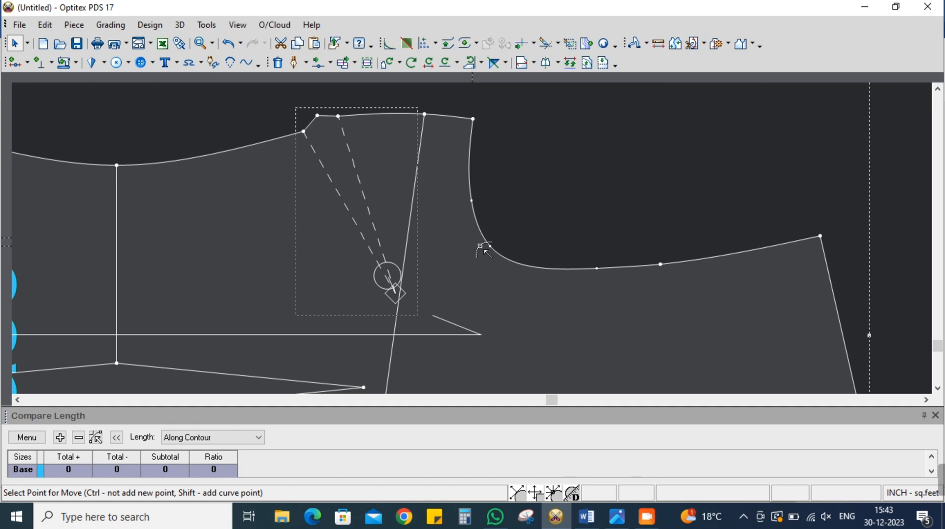
pyautogui.scroll(2, 471, 237)
pyautogui.scroll(-5, 468, 235)
pyautogui.scroll(2, 467, 237)
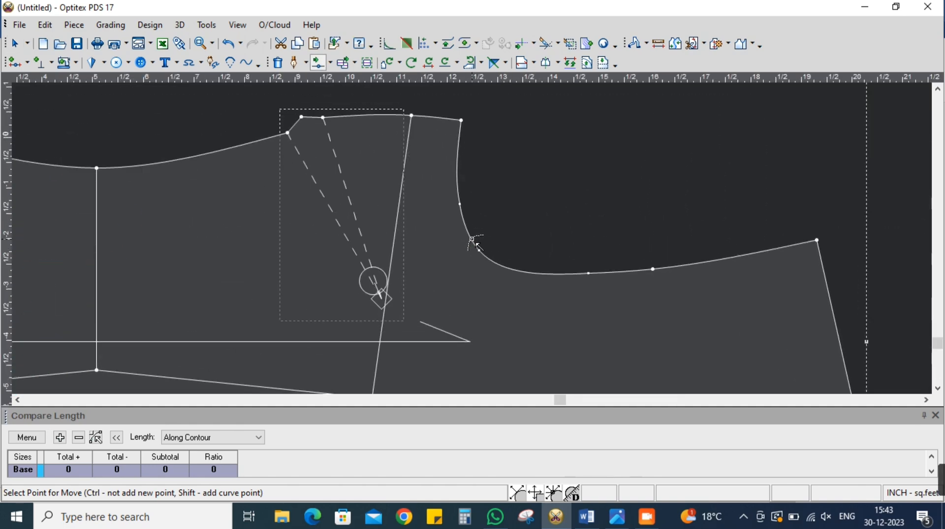
pyautogui.scroll(2, 474, 241)
pyautogui.scroll(-2, 474, 236)
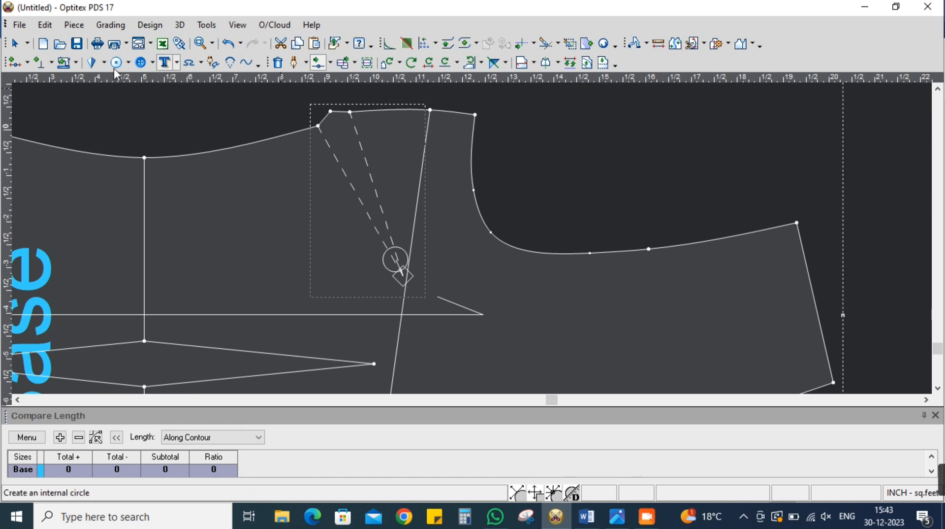
# Move the underarm corner, the bust line's side end and the two upper armhole curve points together by 0.375 inch in X
pyautogui.click(355, 64)
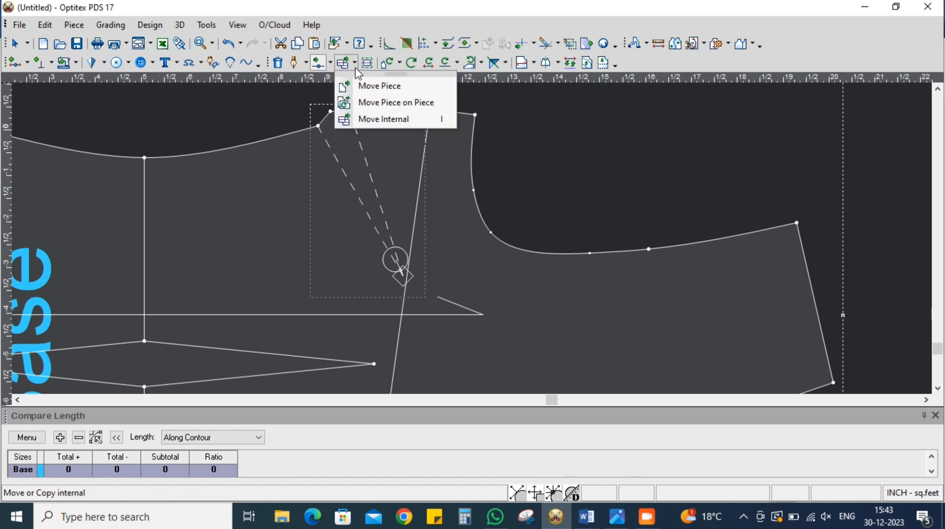
pyautogui.click(329, 63)
pyautogui.click(359, 169)
pyautogui.scroll(-1, 474, 230)
pyautogui.moveTo(409, 138); pyautogui.dragTo(501, 275)
pyautogui.moveTo(462, 168); pyautogui.dragTo(474, 170)
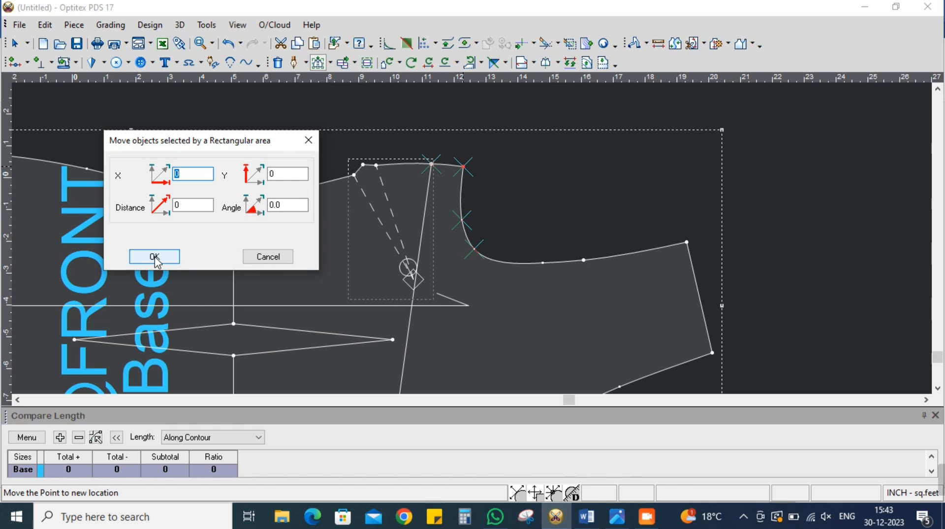
pyautogui.write('.375')
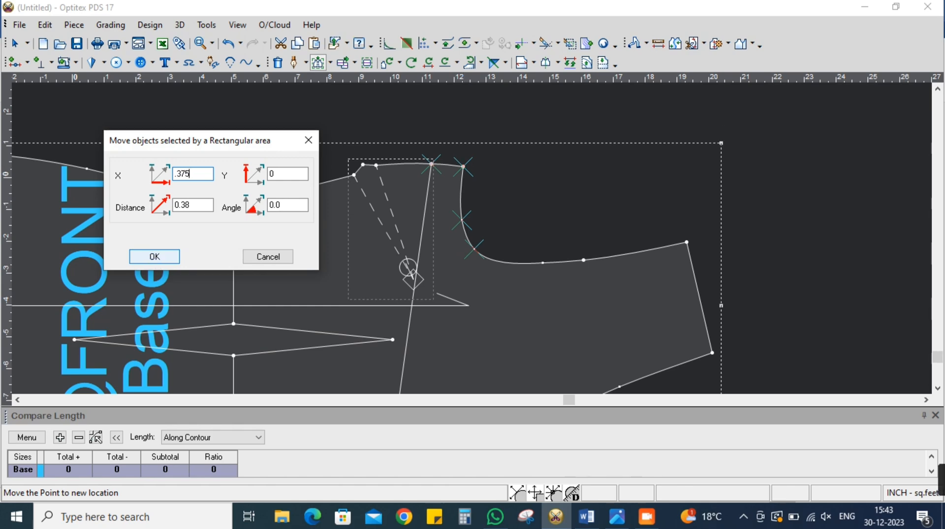
pyautogui.click(157, 258)
# Widen the side-seam dart by creating a dart from its lower leg end, with the second point 0.37 inch along and the tip near the existing one
pyautogui.scroll(-2, 483, 246)
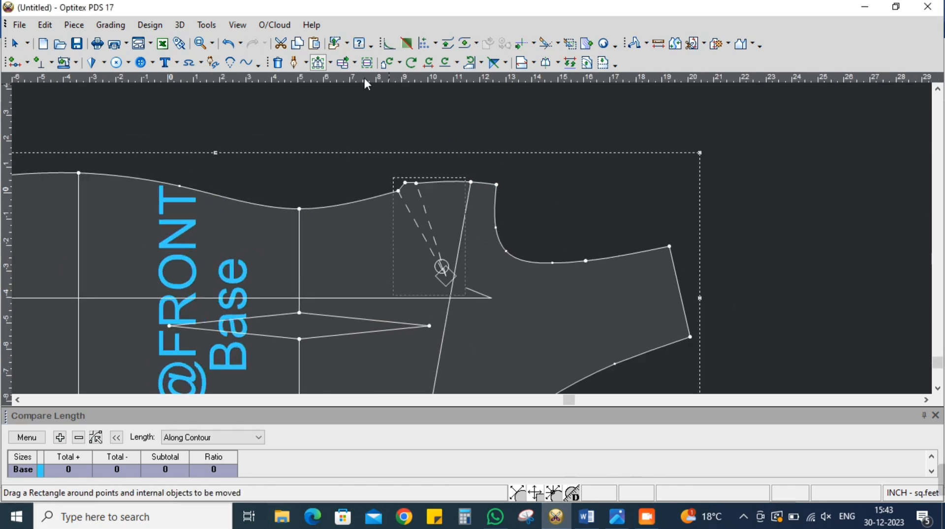
pyautogui.click(91, 62)
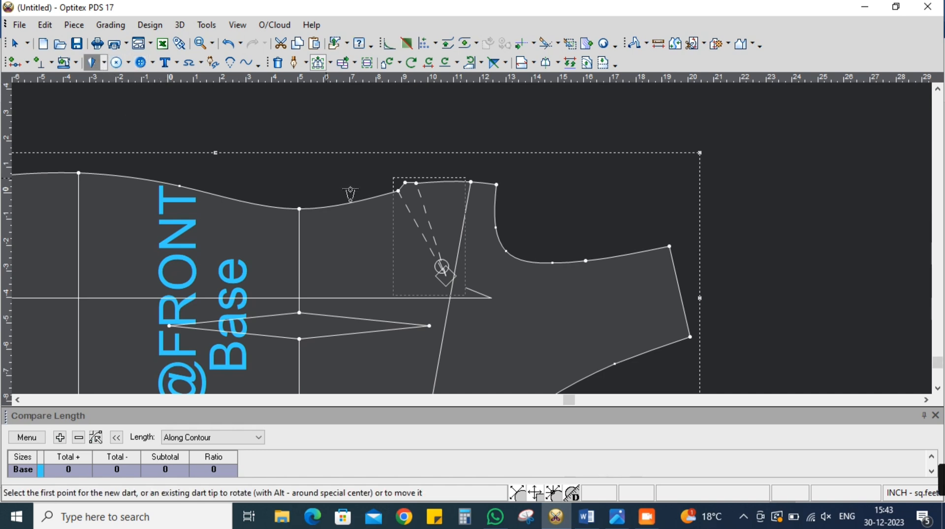
pyautogui.click(399, 191)
pyautogui.click(430, 186)
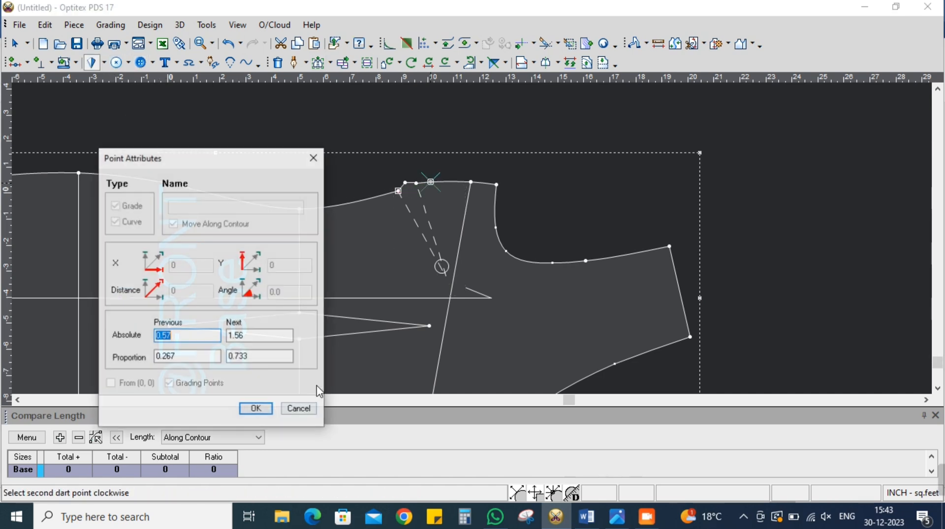
pyautogui.write('.38')
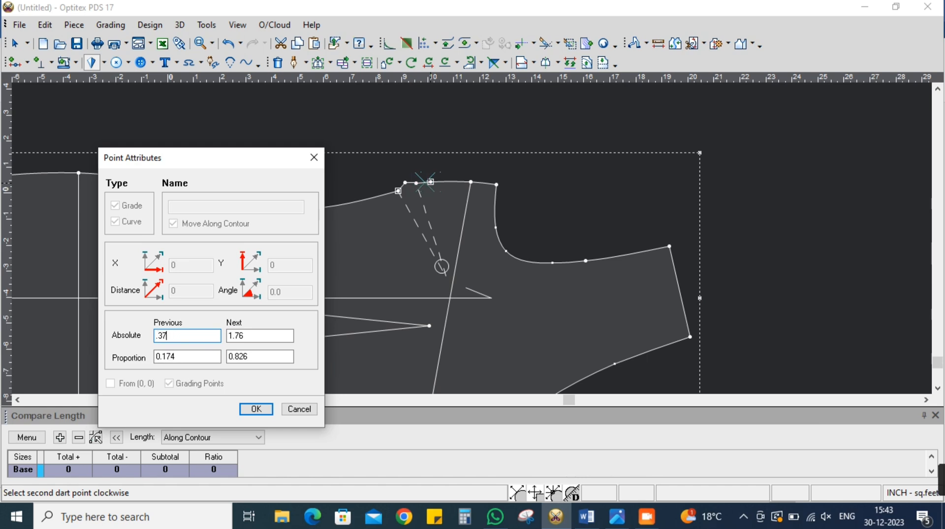
pyautogui.press('Return')
pyautogui.click(439, 274)
# Set the widened side-seam dart's depth to 3.75 inches and close its properties
pyautogui.click(227, 155)
pyautogui.write('3.75')
pyautogui.press('Return')
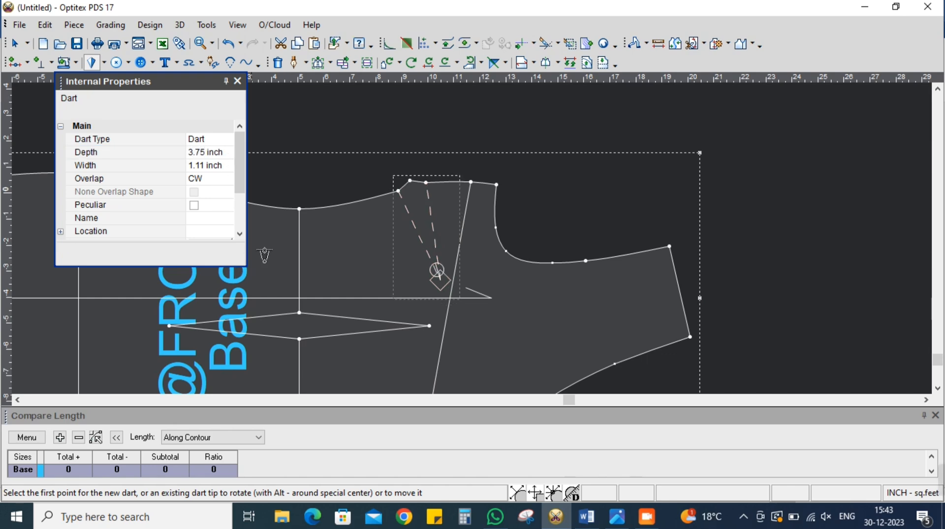
pyautogui.click(238, 81)
# Delete the slanted internal bust line from the front piece
pyautogui.scroll(-3, 542, 314)
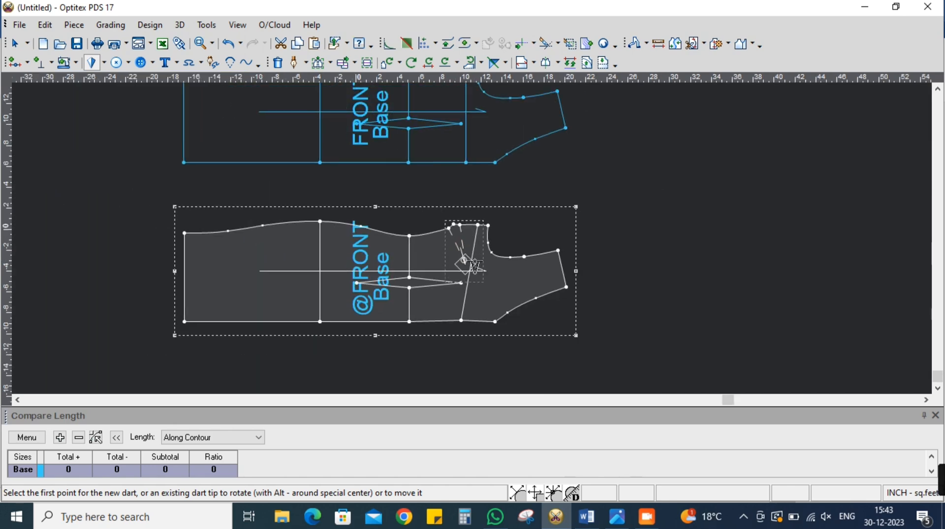
pyautogui.scroll(3, 542, 314)
pyautogui.rightClick(642, 169)
pyautogui.click(660, 178)
pyautogui.click(441, 376)
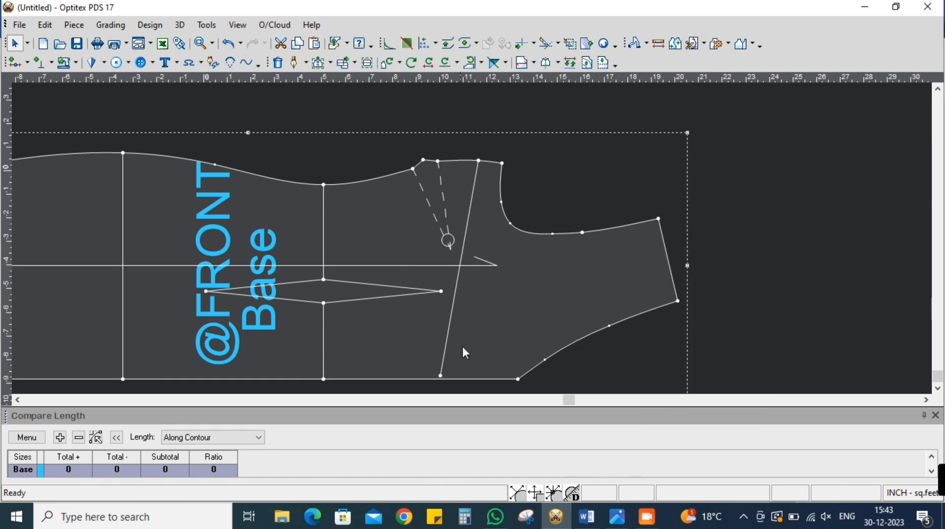
pyautogui.press('Delete')
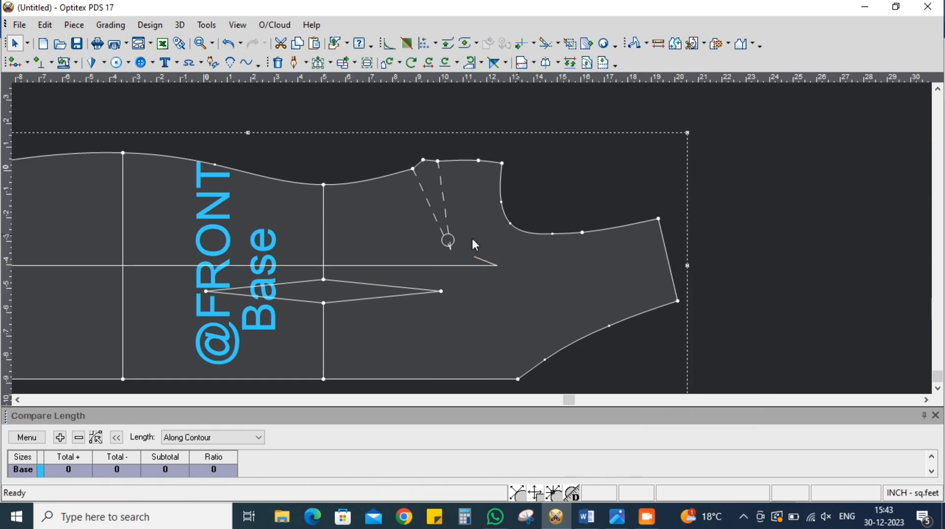
# Move the curve point at the armhole's lower bend slightly toward the side seam to make the curve shallower
pyautogui.scroll(2, 518, 234)
pyautogui.press('m')
pyautogui.scroll(4, 472, 237)
pyautogui.scroll(-3, 472, 237)
pyautogui.scroll(4, 472, 238)
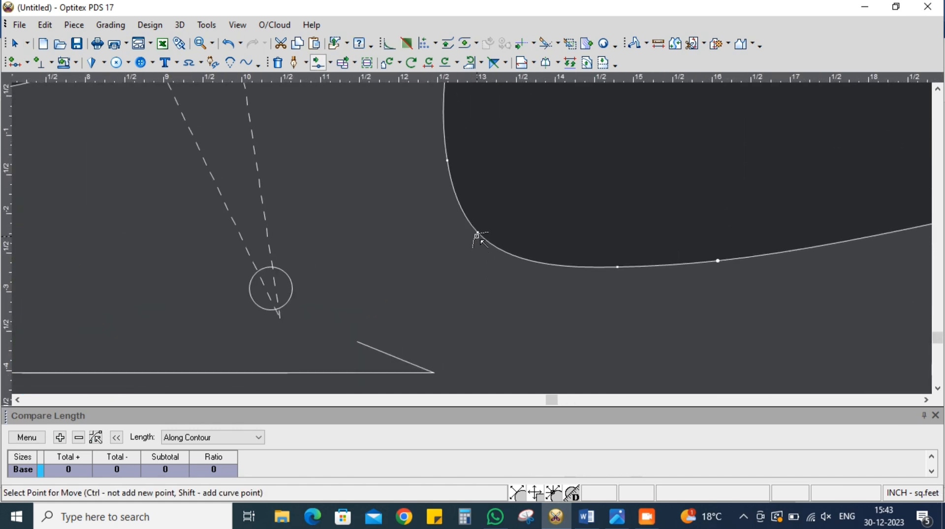
pyautogui.click(477, 234)
pyautogui.click(478, 226)
pyautogui.click(722, 348)
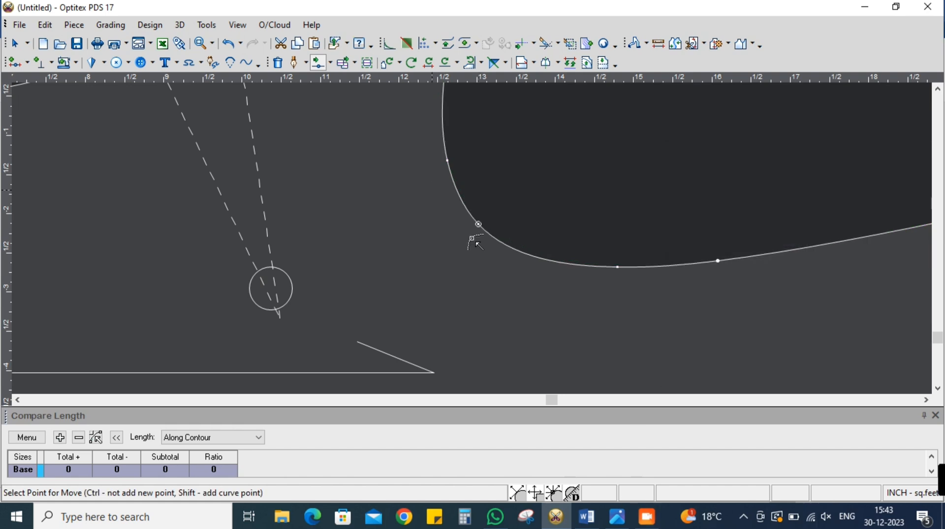
# Move the armhole's upper curve point closer to the underarm corner, and make the lower bend slightly shallower
pyautogui.scroll(-3, 437, 190)
pyautogui.scroll(2, 484, 248)
pyautogui.click(481, 235)
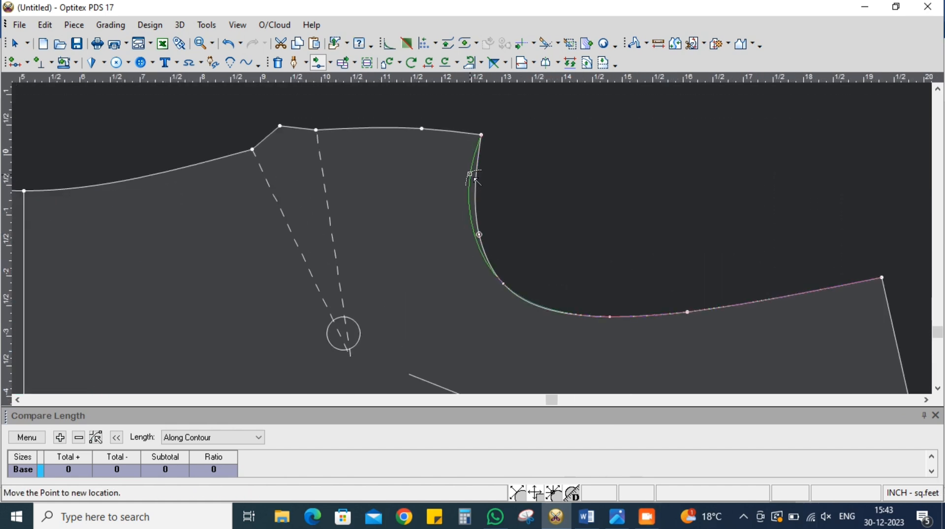
pyautogui.click(478, 181)
pyautogui.click(723, 348)
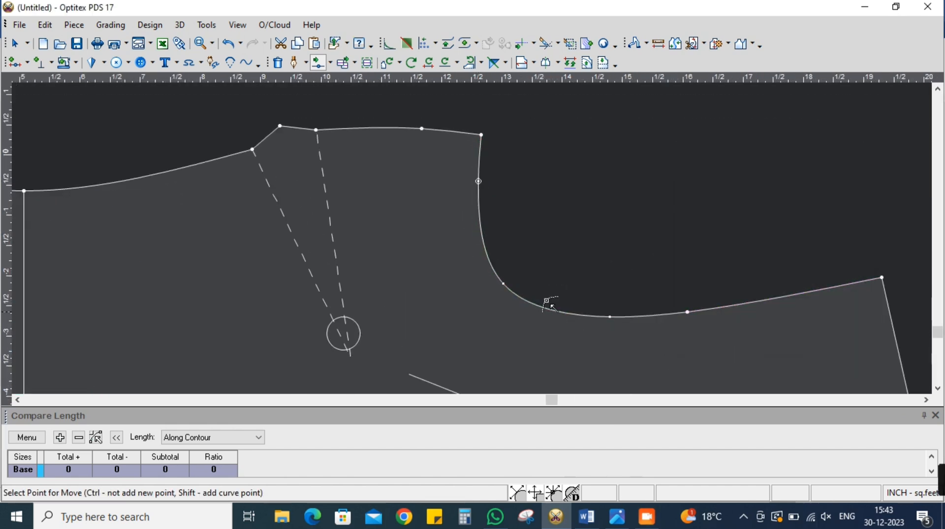
pyautogui.scroll(2, 570, 323)
pyautogui.click(425, 225)
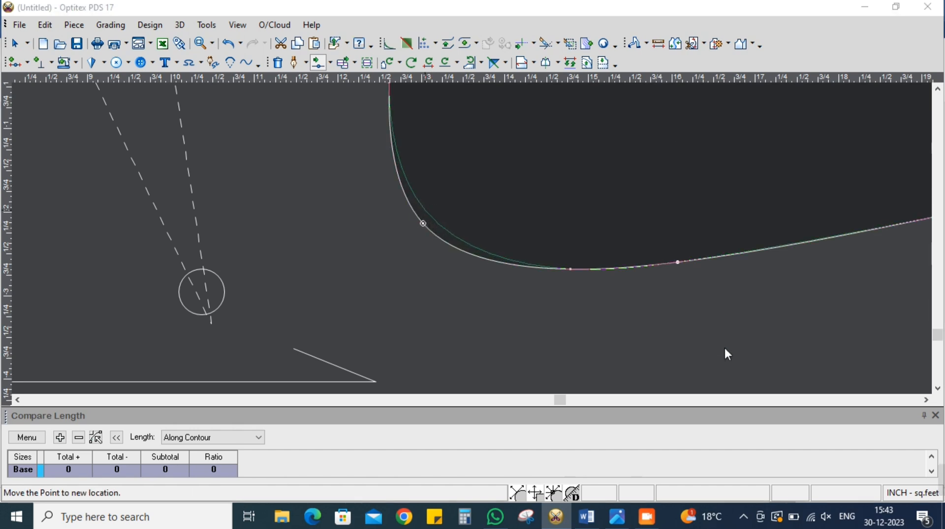
pyautogui.click(424, 211)
pyautogui.click(724, 351)
# Add a curve point on the armhole just beyond the lower bend and shift it slightly back toward the bend
pyautogui.scroll(-1, 472, 239)
pyautogui.scroll(2, 494, 276)
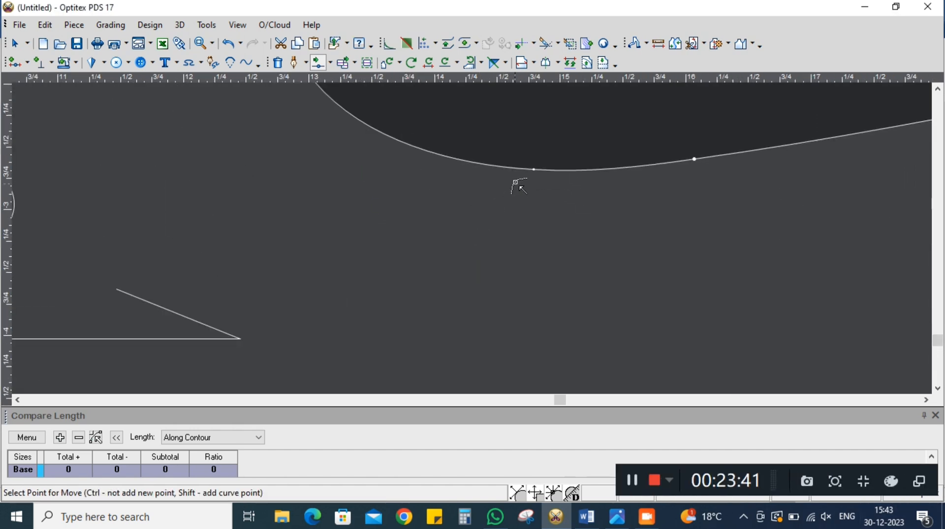
pyautogui.click(391, 134)
pyautogui.click(380, 136)
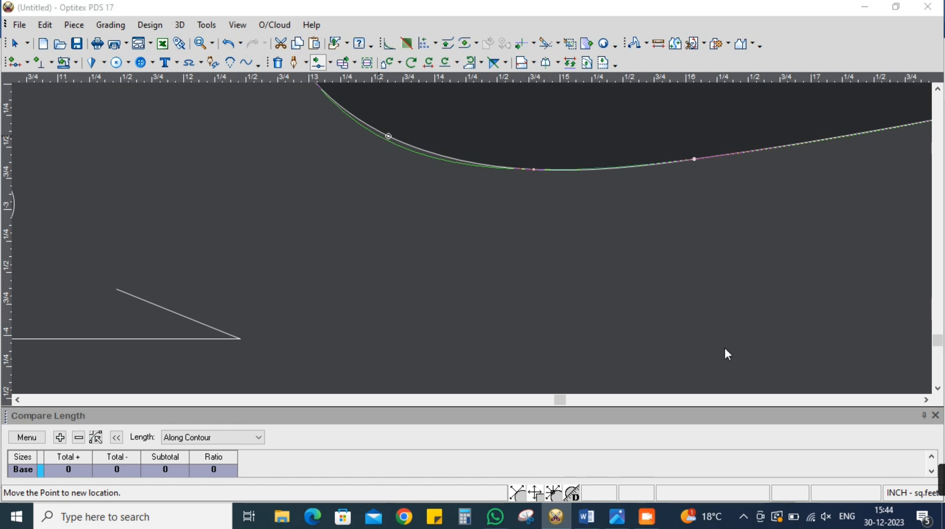
pyautogui.click(725, 349)
# Shift the armhole's innermost curve point along the curve toward the shoulder in two small moves, and leave the move command
pyautogui.scroll(-1, 487, 236)
pyautogui.scroll(3, 474, 240)
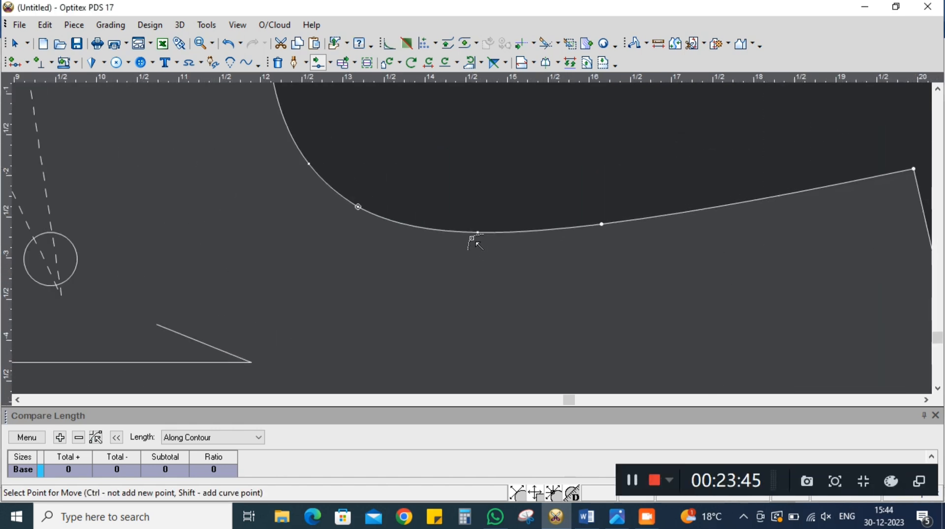
pyautogui.click(481, 227)
pyautogui.click(498, 225)
pyautogui.click(725, 347)
pyautogui.scroll(-3, 464, 243)
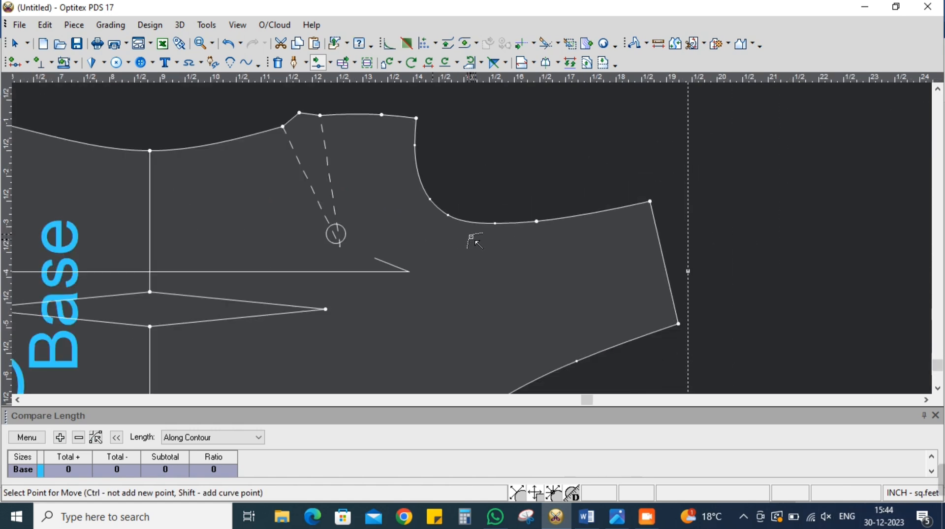
pyautogui.scroll(4, 472, 239)
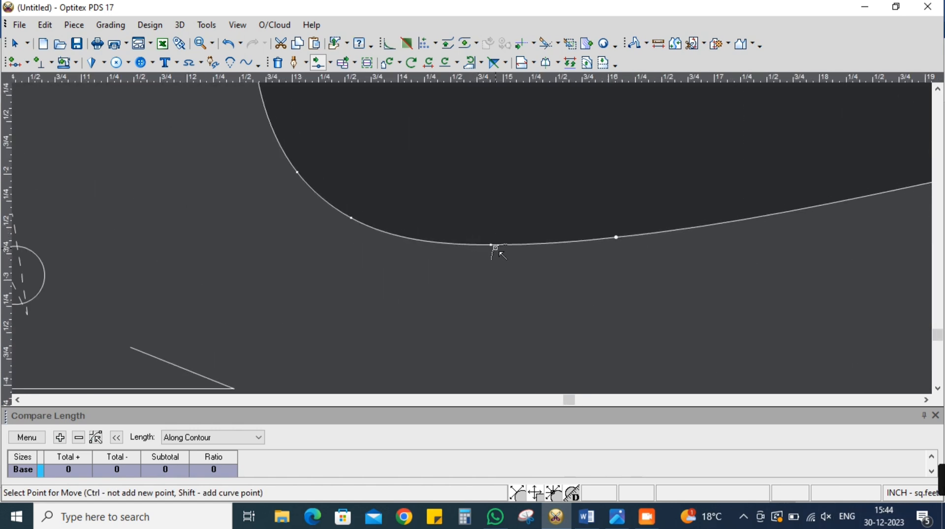
pyautogui.click(492, 244)
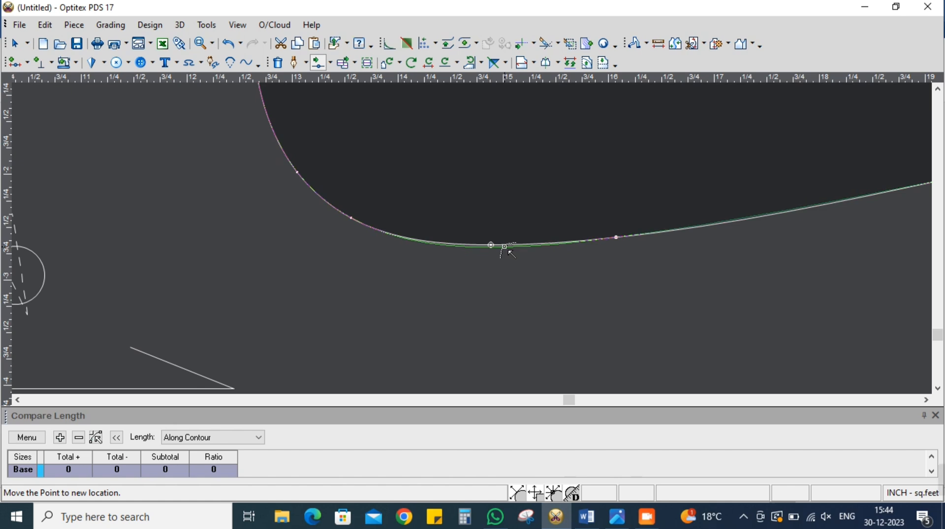
pyautogui.click(508, 248)
pyautogui.scroll(-3, 472, 240)
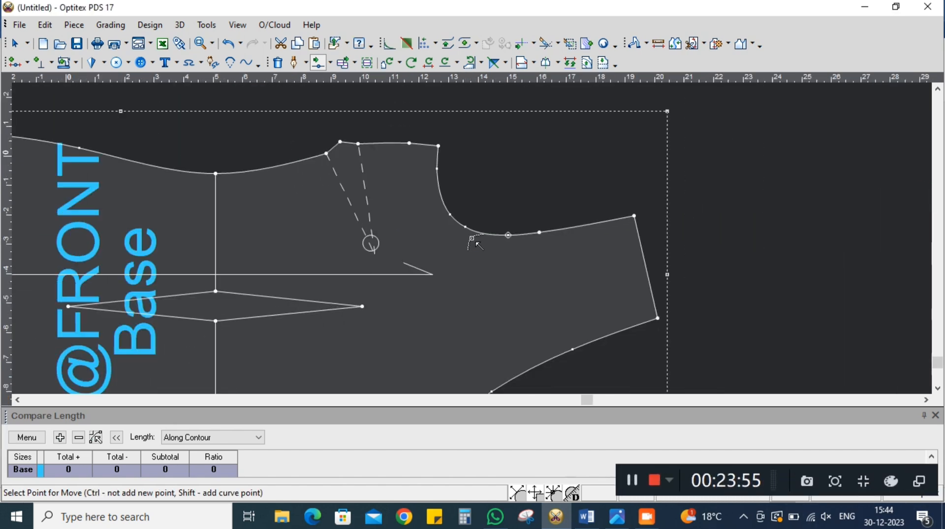
pyautogui.scroll(-3, 472, 239)
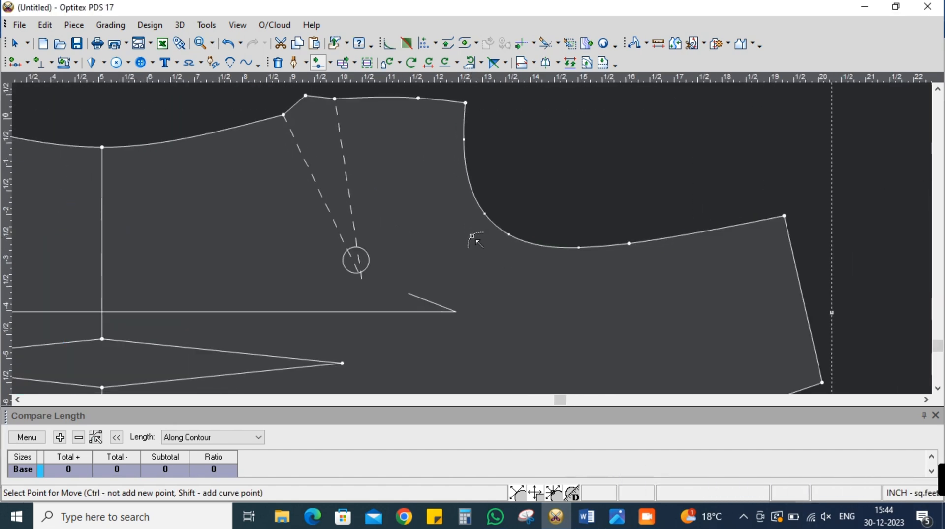
pyautogui.rightClick(537, 176)
pyautogui.click(557, 184)
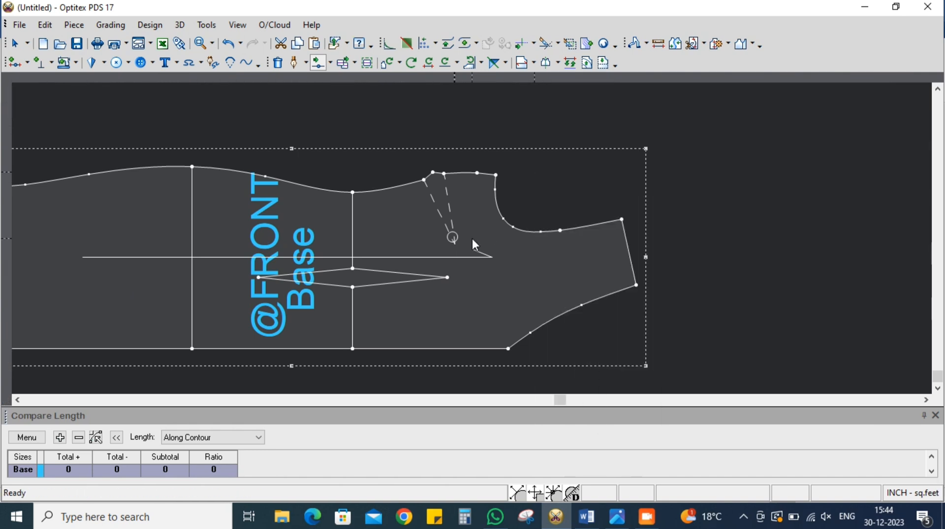
# Check the side dart's tip against a vertical guide line at a distance of -9.5 inches, and clear the guide line
pyautogui.scroll(3, 471, 234)
pyautogui.scroll(-2, 480, 235)
pyautogui.scroll(-1, 479, 241)
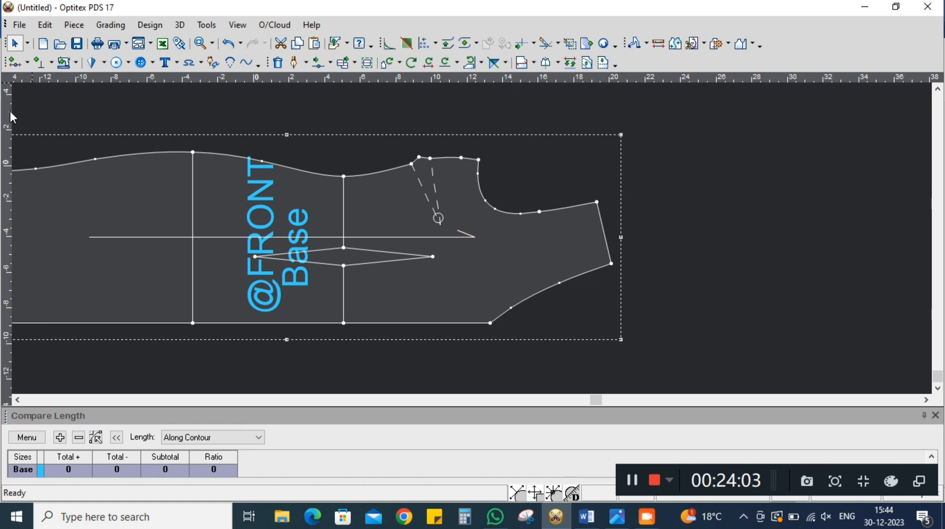
pyautogui.doubleClick(611, 273)
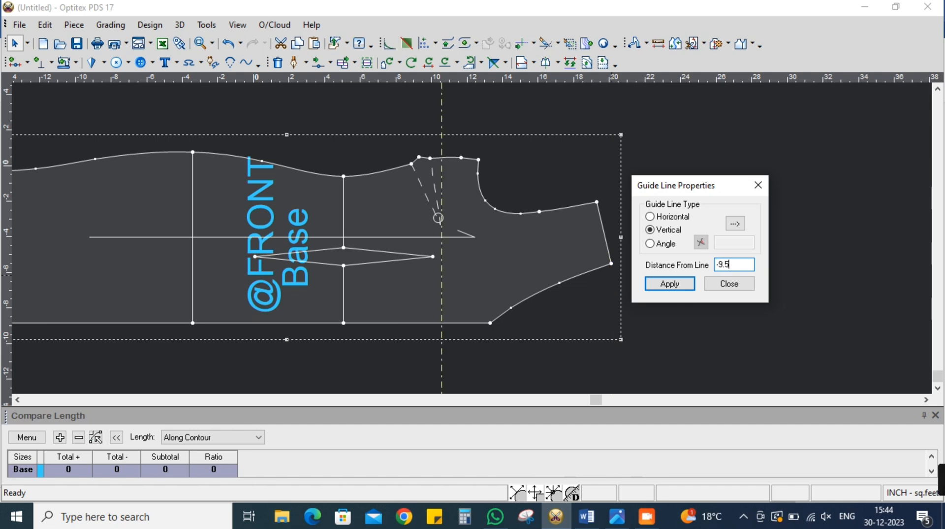
pyautogui.click(730, 286)
pyautogui.scroll(2, 489, 259)
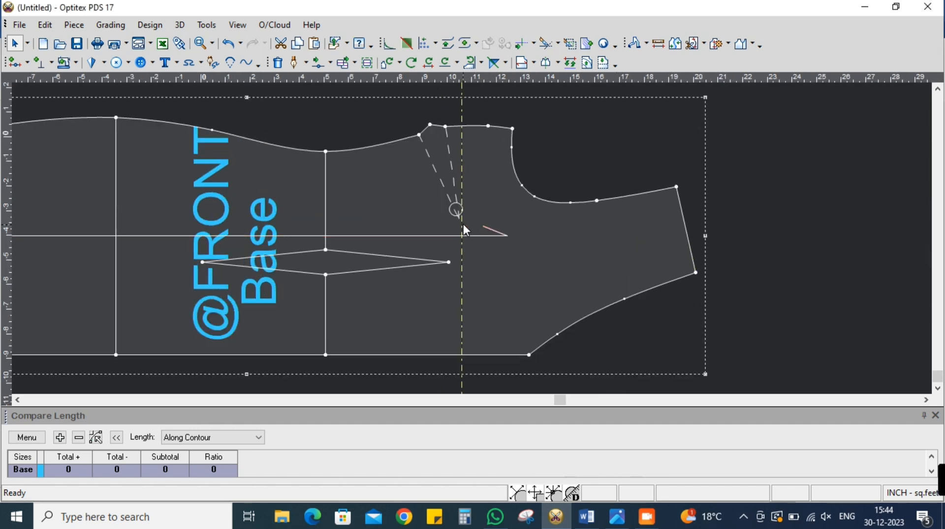
pyautogui.click(459, 218)
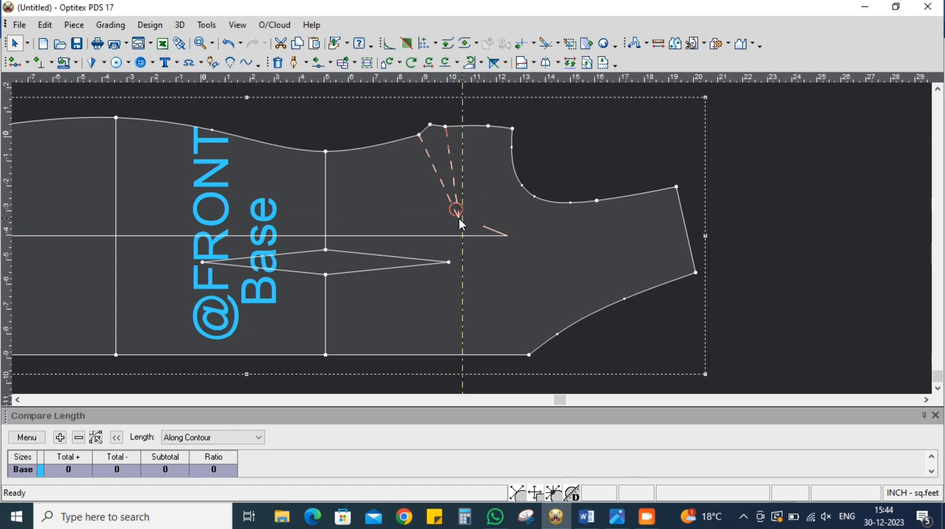
pyautogui.scroll(-2, 479, 222)
pyautogui.click(238, 25)
pyautogui.click(287, 281)
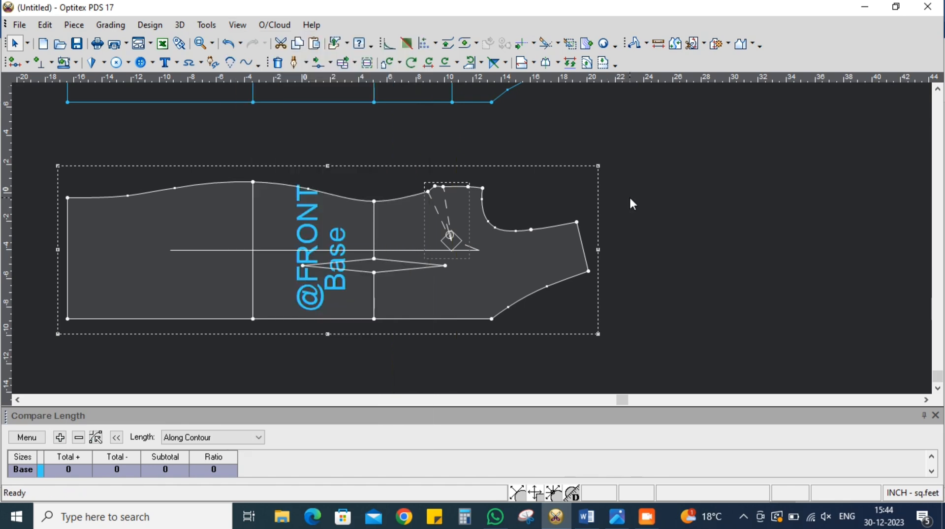
pyautogui.scroll(3, 460, 233)
pyautogui.scroll(-5, 473, 241)
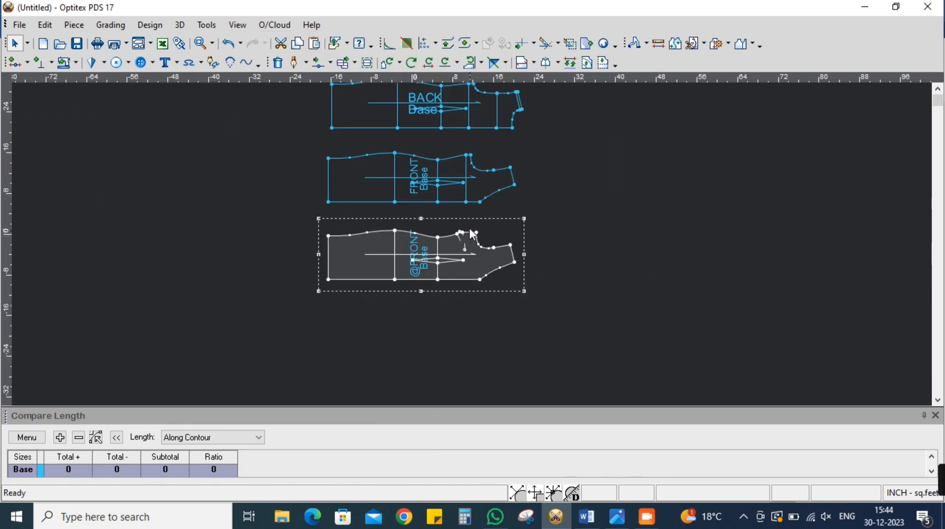
pyautogui.scroll(1, 473, 236)
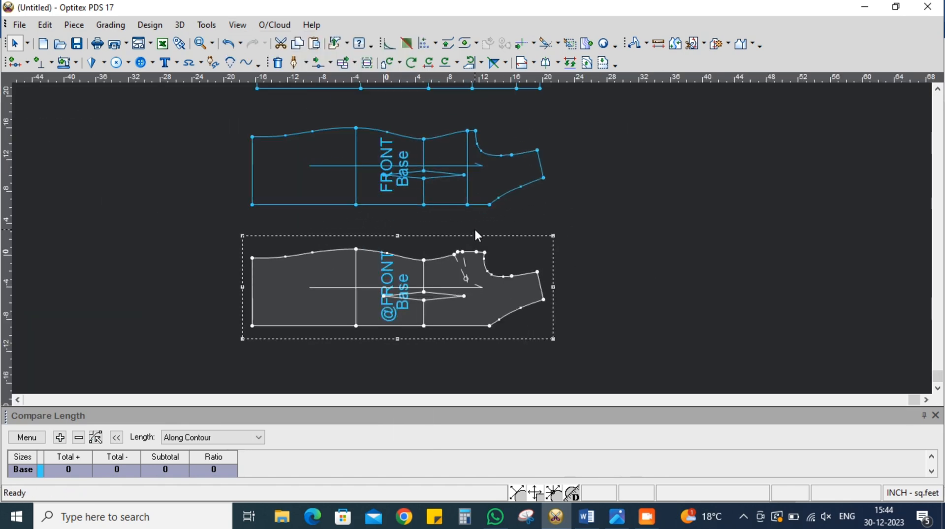
pyautogui.scroll(-2, 475, 227)
pyautogui.scroll(1, 475, 234)
pyautogui.moveTo(197, 207); pyautogui.dragTo(199, 209)
pyautogui.scroll(-2, 474, 242)
pyautogui.scroll(2, 477, 243)
pyautogui.moveTo(471, 275); pyautogui.dragTo(486, 197)
pyautogui.scroll(2, 489, 202)
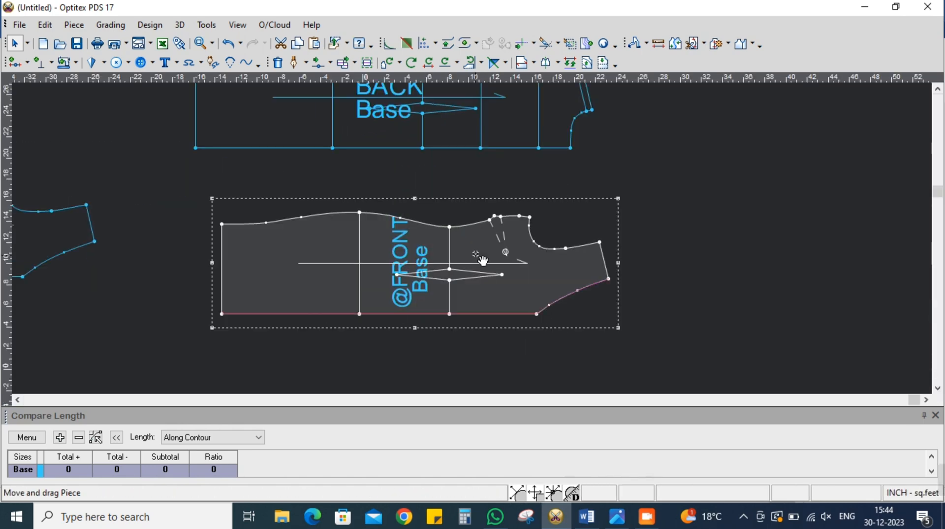
pyautogui.scroll(-1, 487, 236)
pyautogui.scroll(1, 463, 243)
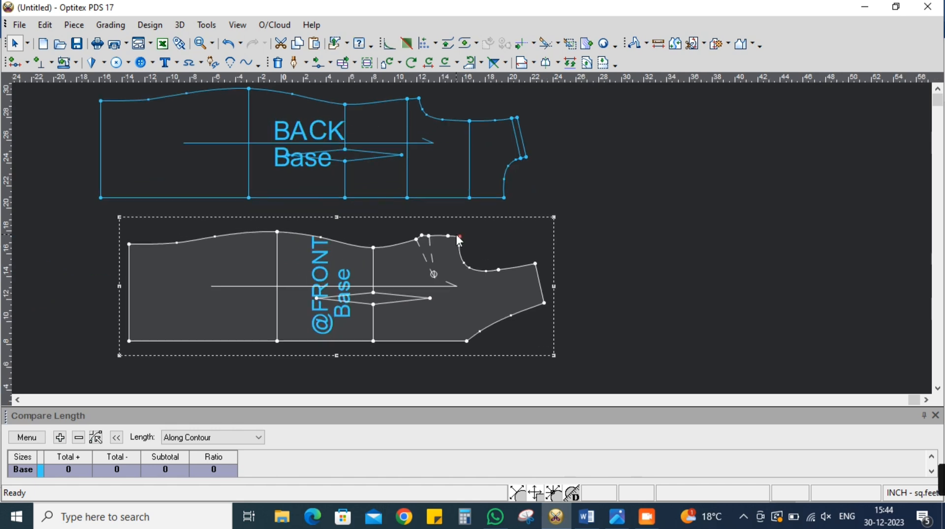
pyautogui.click(536, 264)
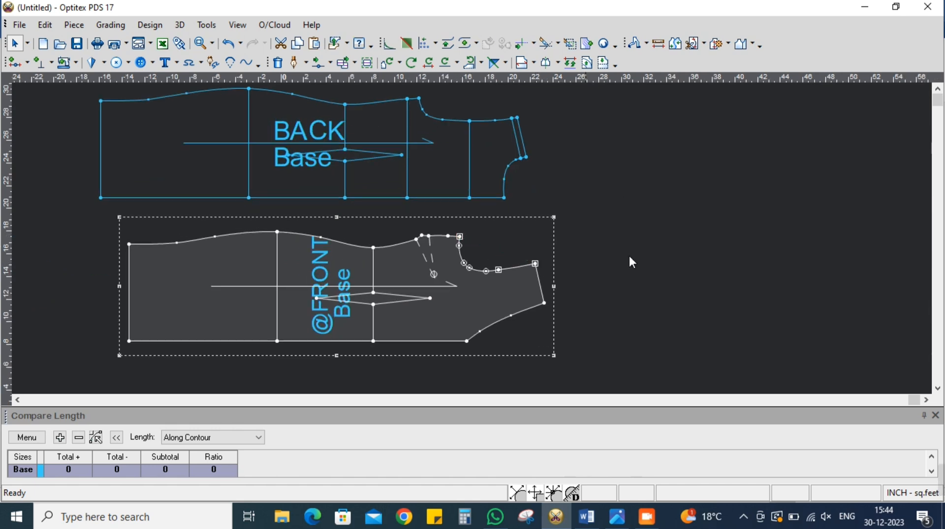
pyautogui.click(59, 437)
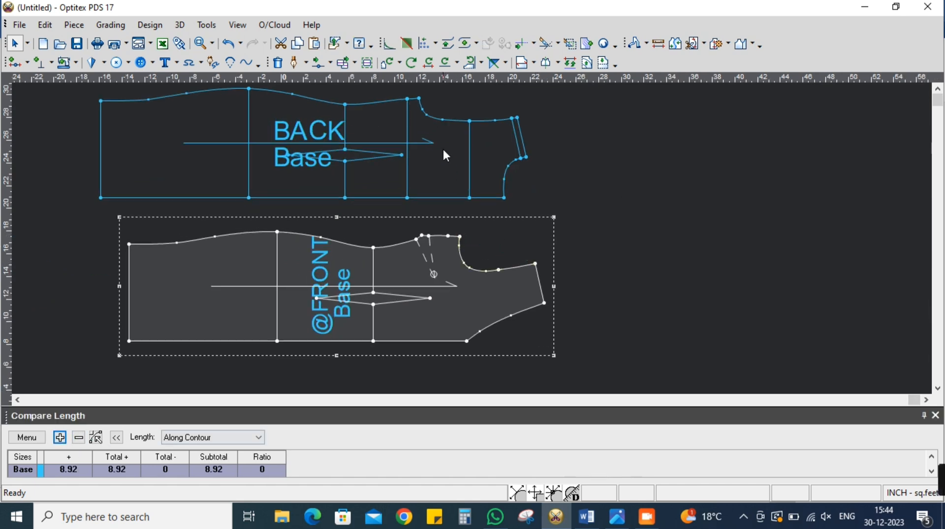
pyautogui.scroll(2, 472, 235)
pyautogui.click(439, 188)
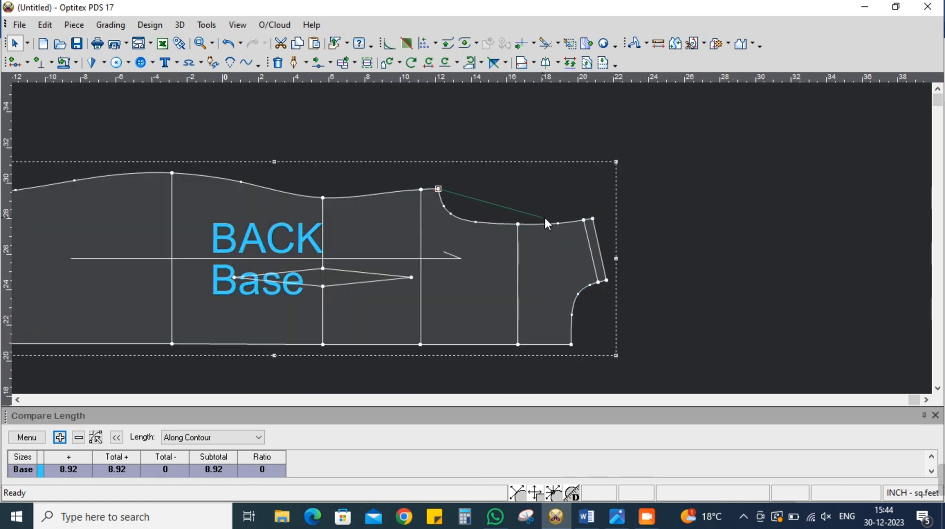
pyautogui.click(583, 229)
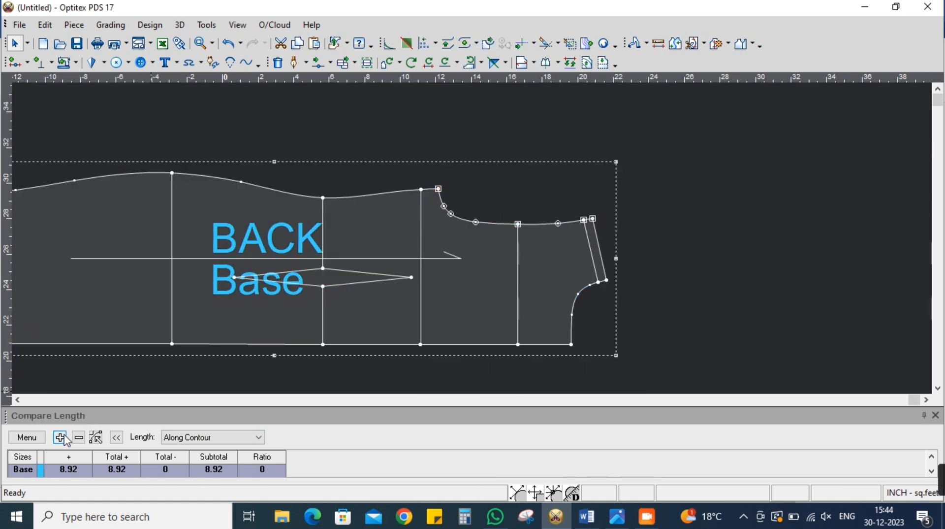
pyautogui.click(66, 438)
pyautogui.scroll(-3, 727, 270)
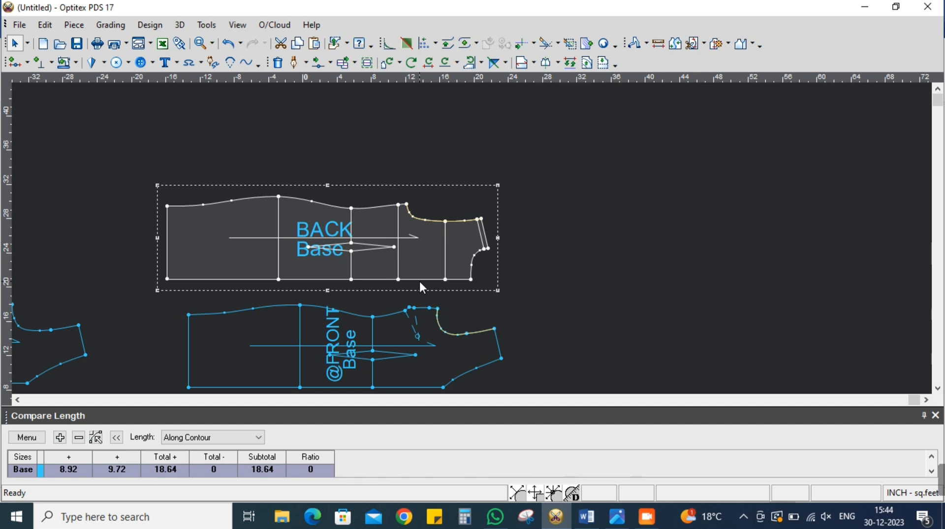
pyautogui.click(372, 316)
pyautogui.moveTo(372, 314); pyautogui.dragTo(359, 217)
pyautogui.scroll(3, 472, 238)
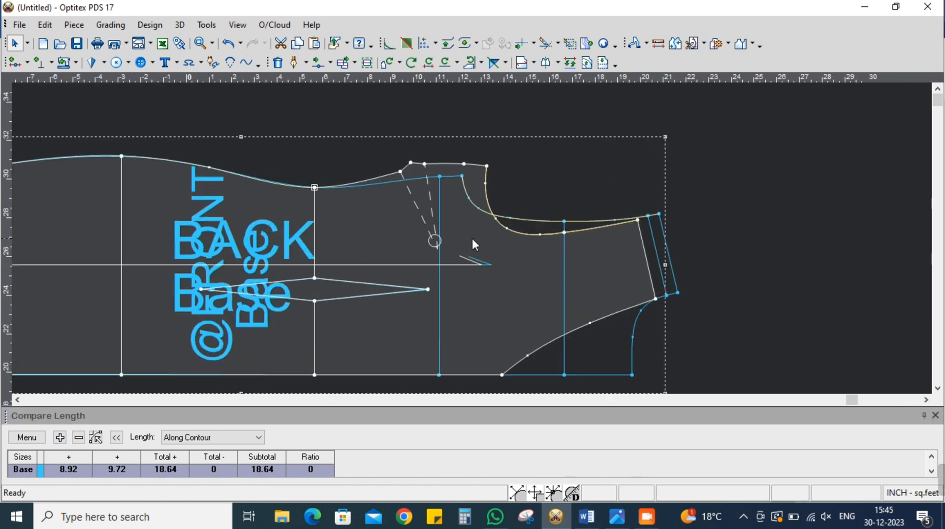
# Multi-move the underarm, side dart and armhole-bend points of both pieces horizontally toward the shoulder, and update the compared armhole lengths
pyautogui.click(330, 63)
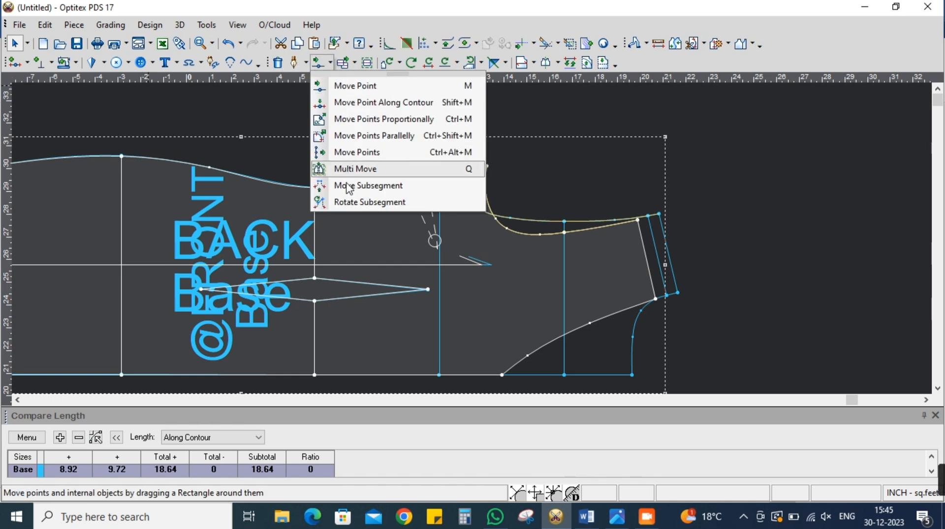
pyautogui.click(353, 169)
pyautogui.moveTo(383, 139); pyautogui.dragTo(539, 266)
pyautogui.click(498, 168)
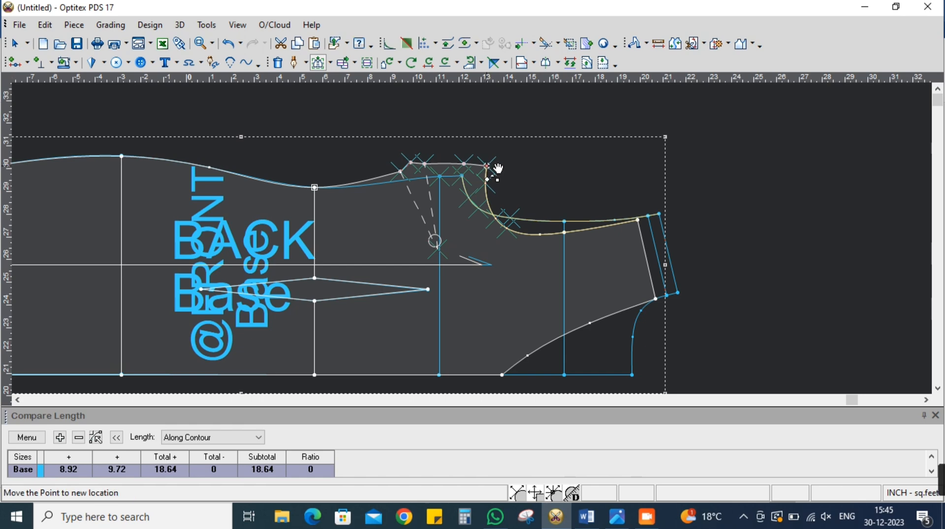
pyautogui.click(498, 168)
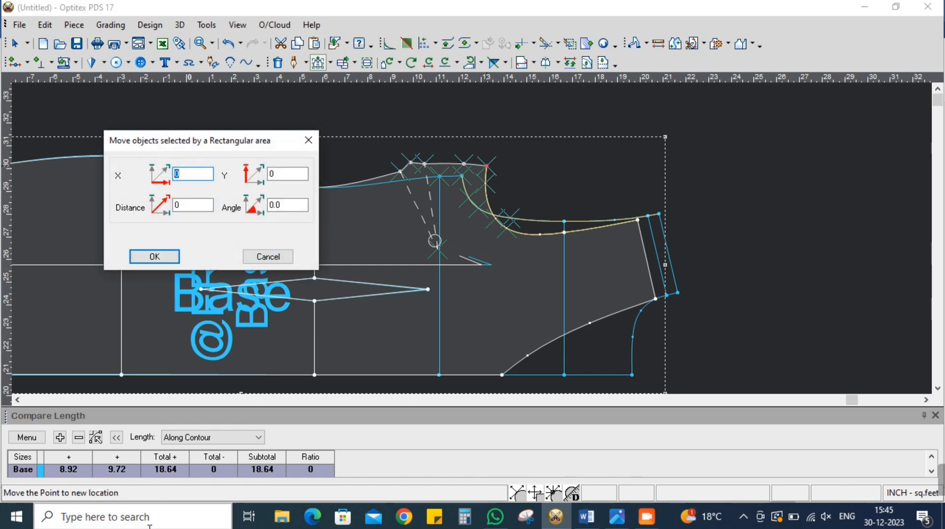
pyautogui.press('Return')
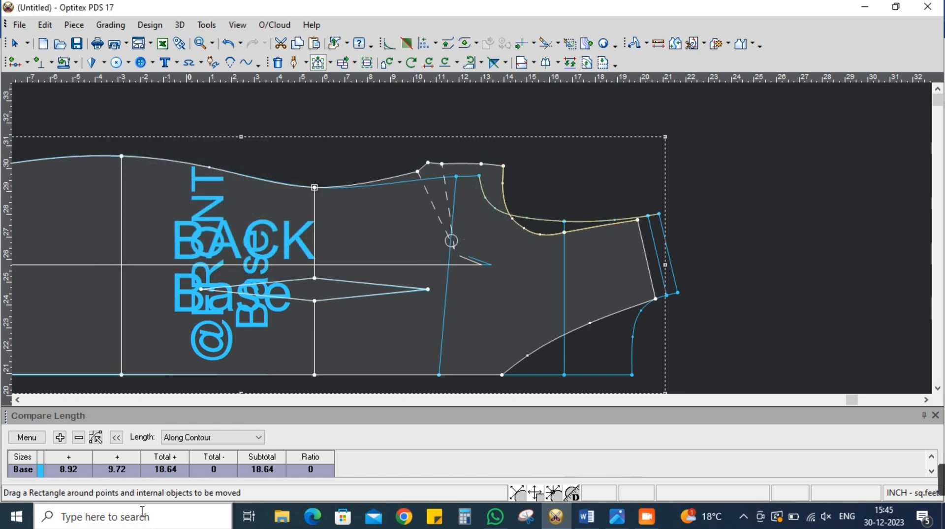
pyautogui.click(26, 436)
pyautogui.click(56, 380)
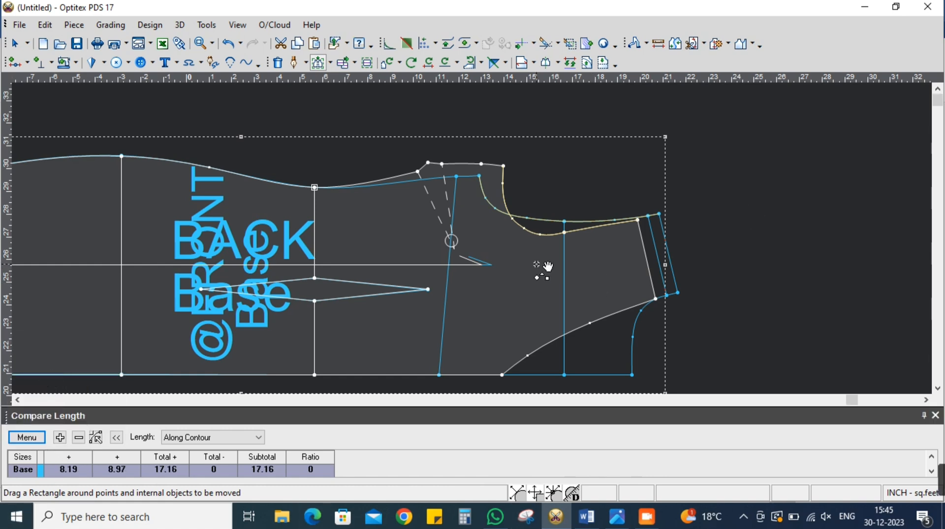
# Multi-move the same underarm, dart and armhole points of both pieces another 0.25 inch in X, and update the compared lengths
pyautogui.moveTo(419, 149); pyautogui.dragTo(553, 277)
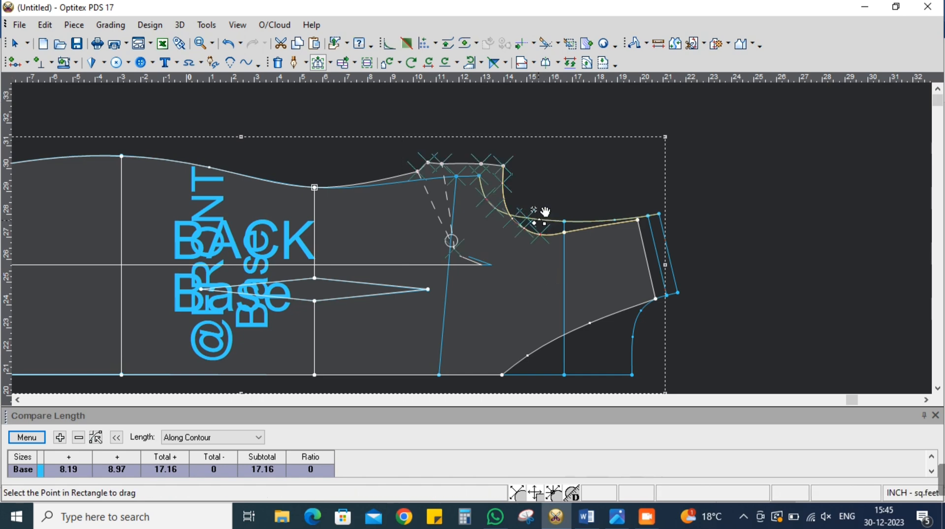
pyautogui.click(503, 166)
pyautogui.click(504, 166)
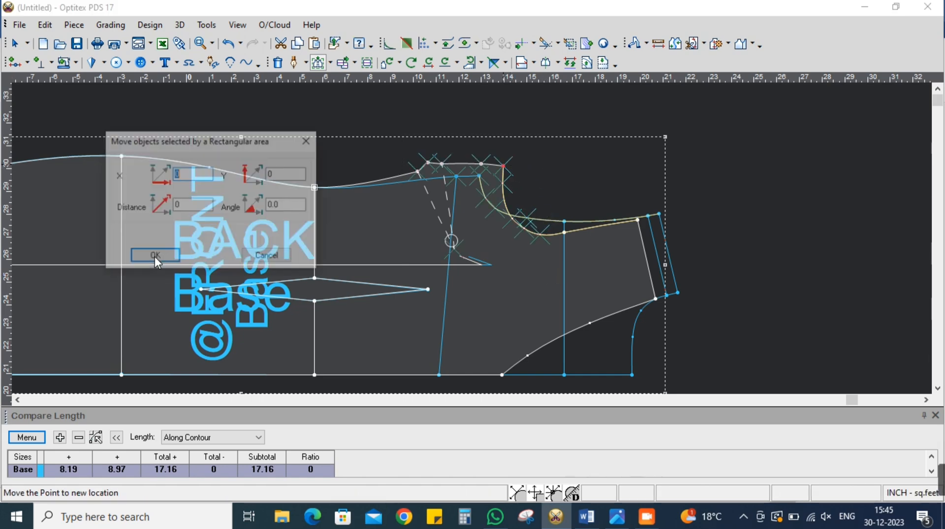
pyautogui.write('.25')
pyautogui.click(154, 256)
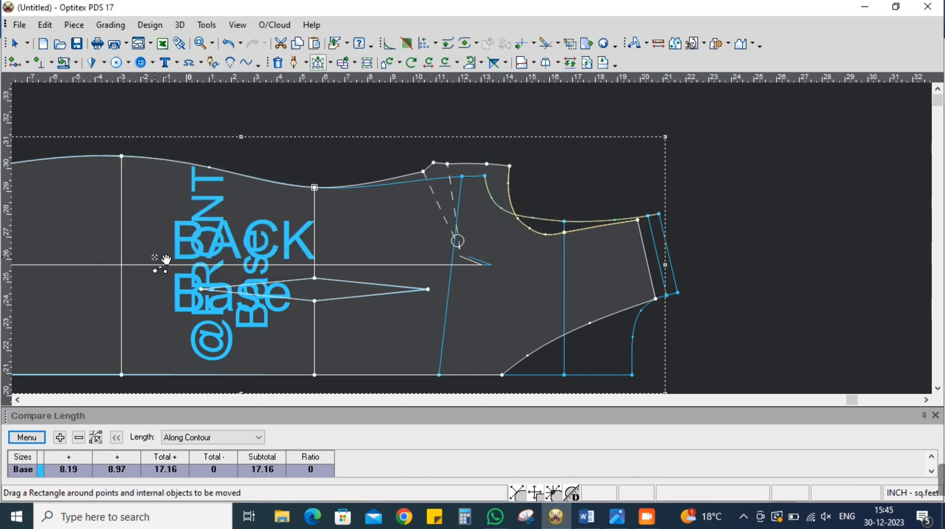
pyautogui.click(40, 437)
pyautogui.click(49, 372)
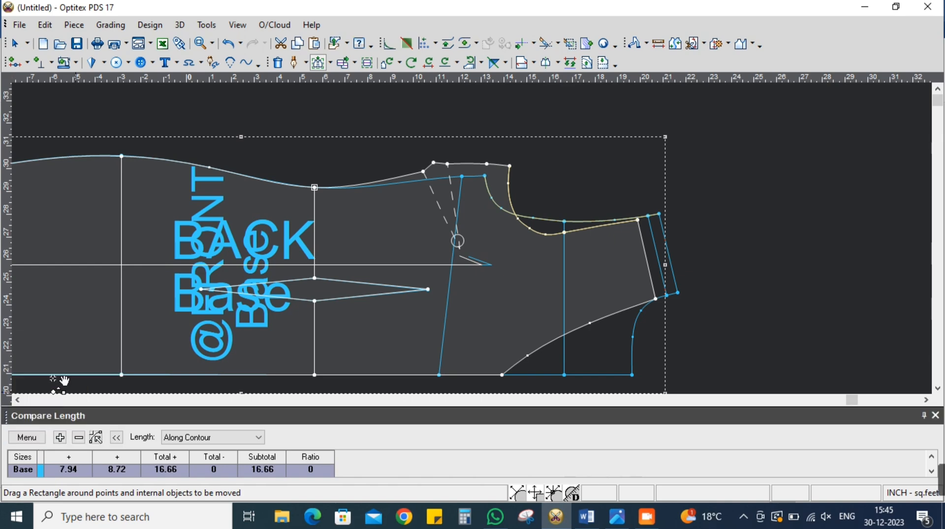
pyautogui.scroll(-3, 476, 240)
pyautogui.rightClick(667, 168)
pyautogui.click(683, 176)
pyautogui.click(547, 241)
pyautogui.click(696, 125)
pyautogui.scroll(2, 626, 194)
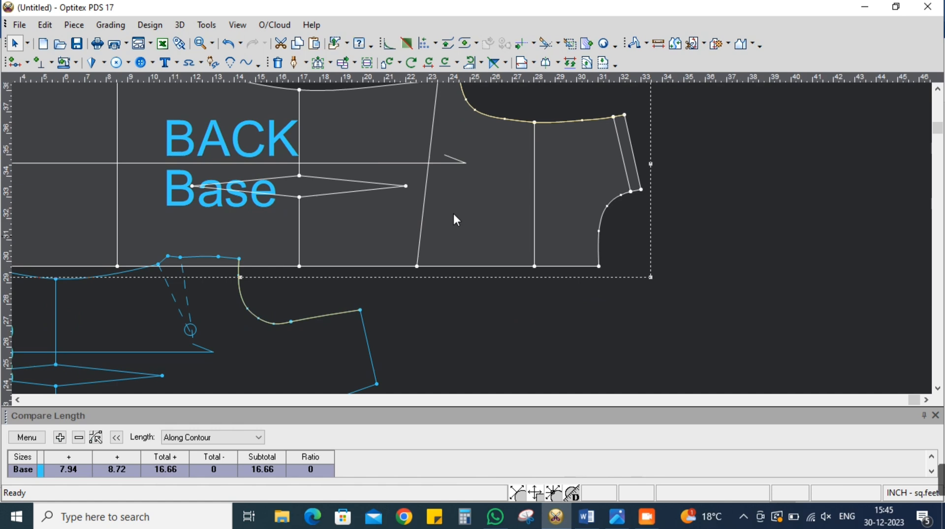
# Multi-move the center-back end of the BACK piece's bust line horizontally toward the neck to make the line vertical
pyautogui.click(318, 62)
pyautogui.moveTo(382, 246); pyautogui.dragTo(436, 288)
pyautogui.click(417, 267)
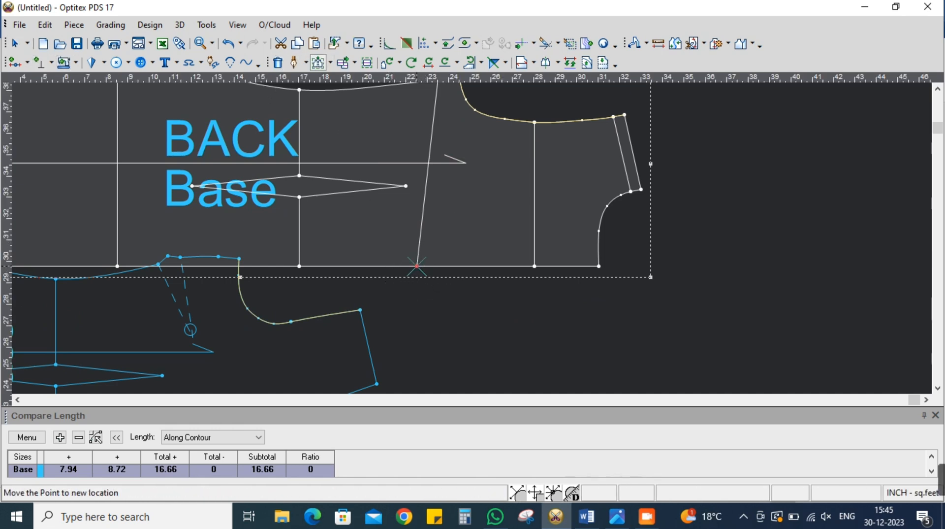
pyautogui.click(428, 267)
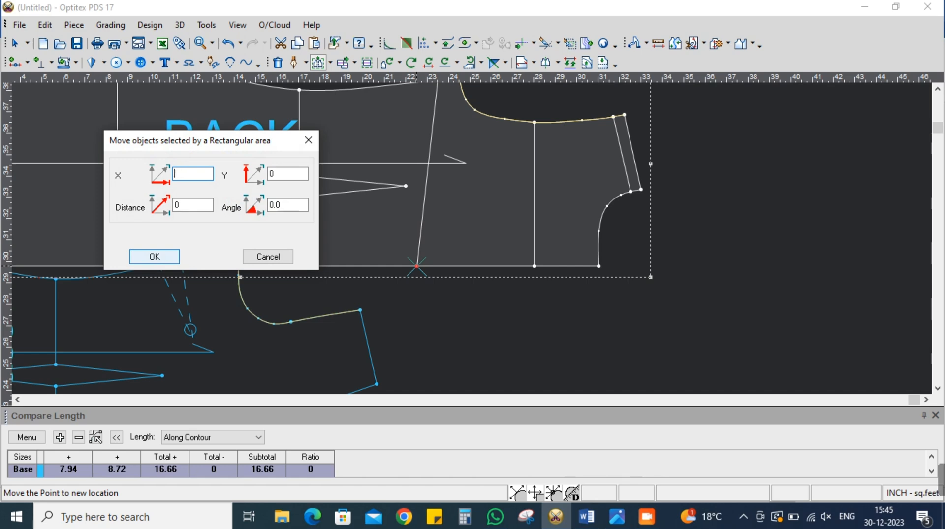
pyautogui.click(158, 257)
pyautogui.scroll(-2, 480, 246)
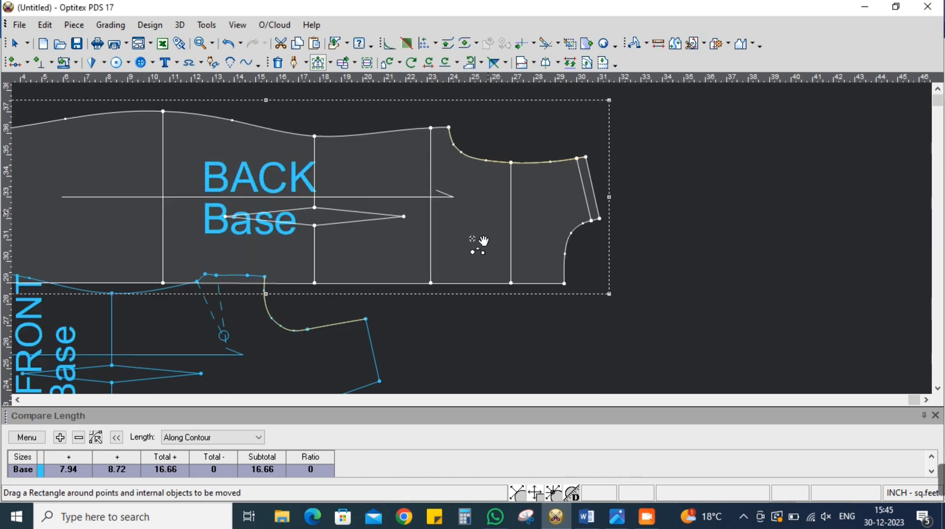
# Move the back armhole's curve point after the lower bend slightly deeper and closer to the across-back line to smooth the curve
pyautogui.scroll(1, 479, 243)
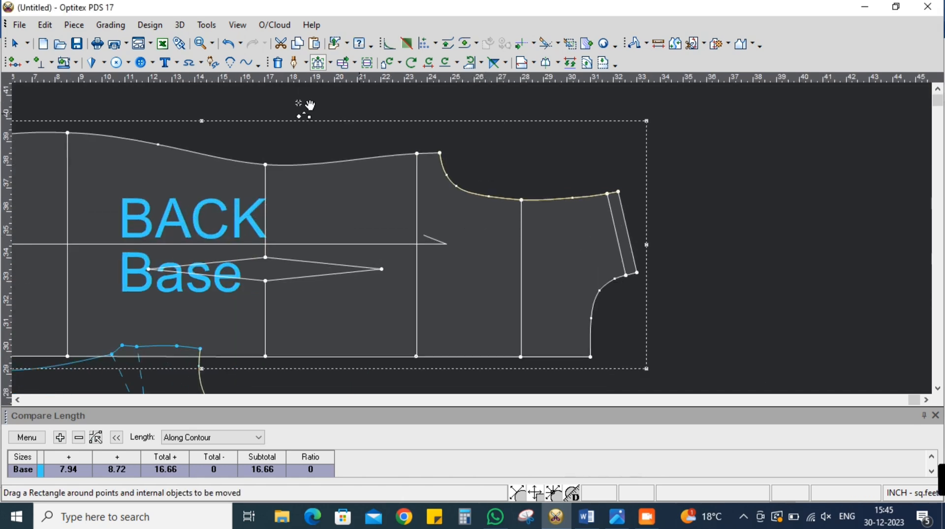
pyautogui.click(330, 63)
pyautogui.click(348, 88)
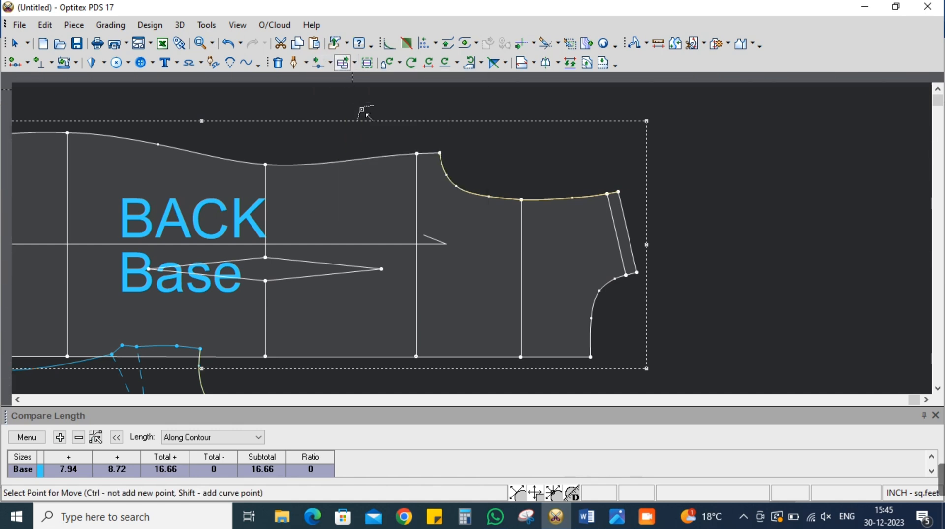
pyautogui.scroll(3, 472, 238)
pyautogui.click(454, 228)
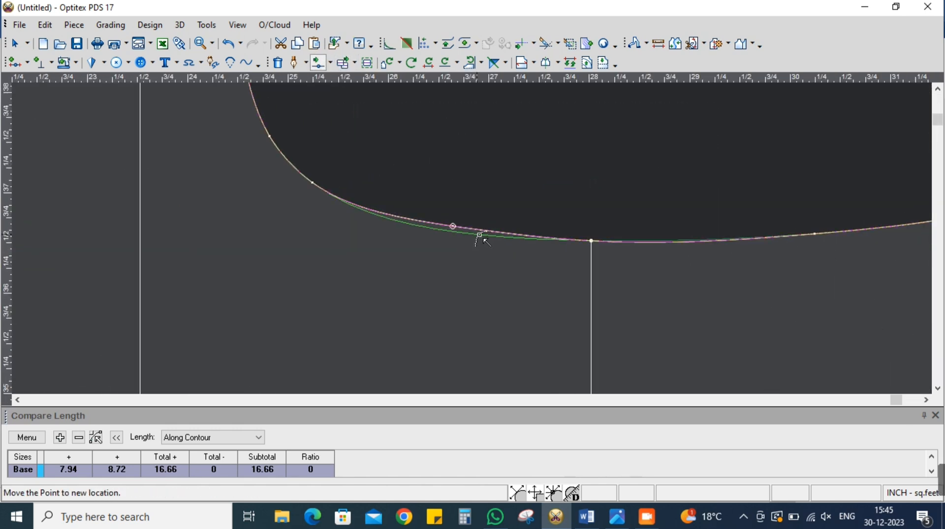
pyautogui.click(482, 237)
pyautogui.scroll(-2, 437, 242)
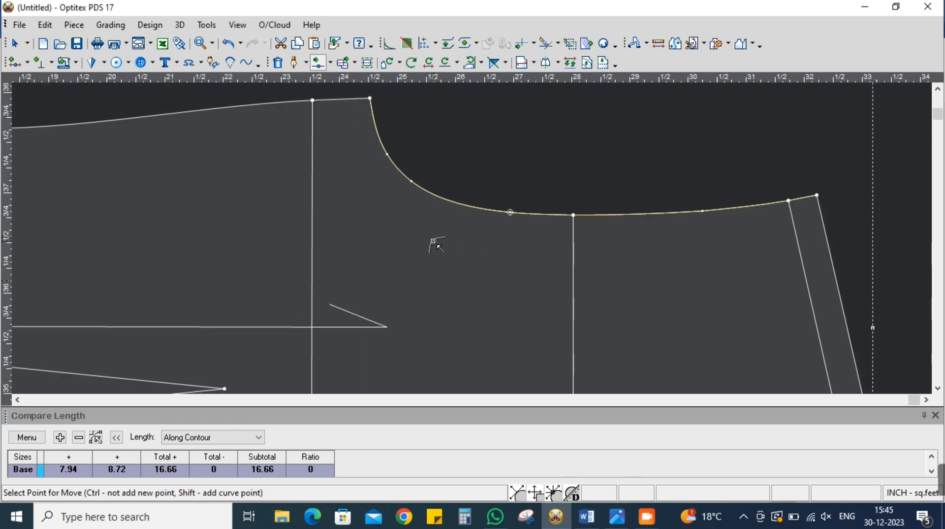
pyautogui.scroll(-4, 443, 241)
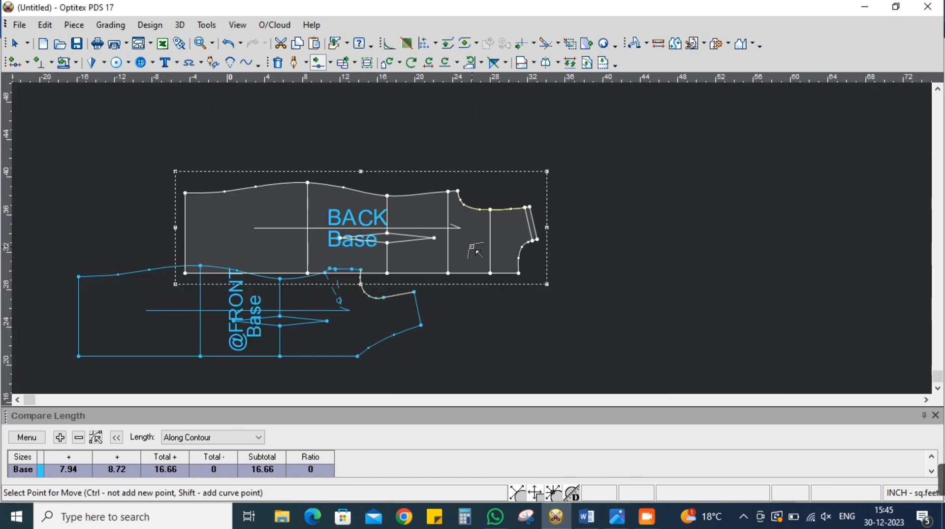
pyautogui.scroll(1, 476, 242)
pyautogui.scroll(4, 477, 242)
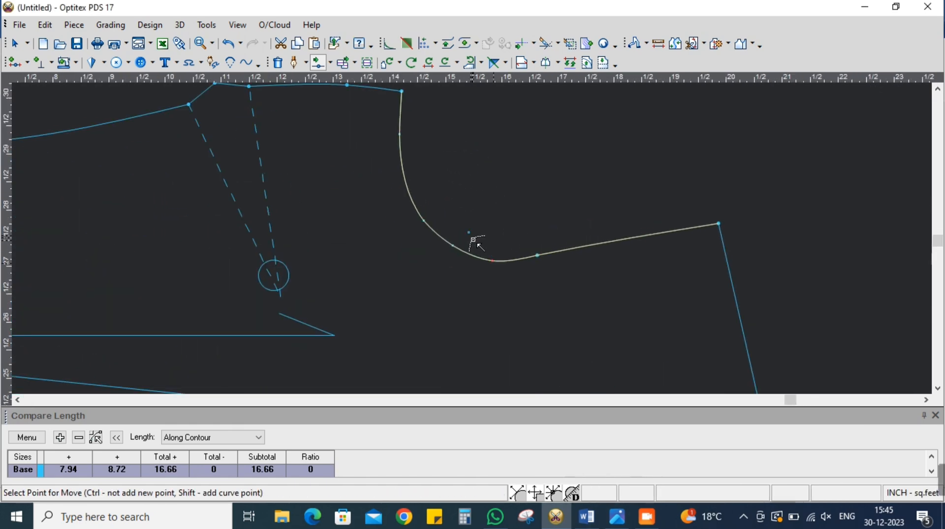
pyautogui.click(460, 217)
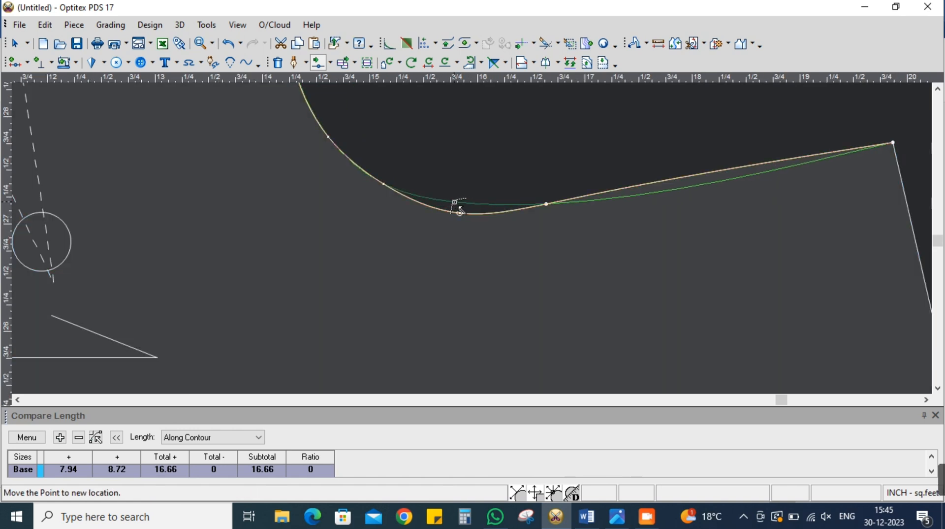
pyautogui.click(460, 212)
pyautogui.click(724, 346)
pyautogui.scroll(-5, 475, 242)
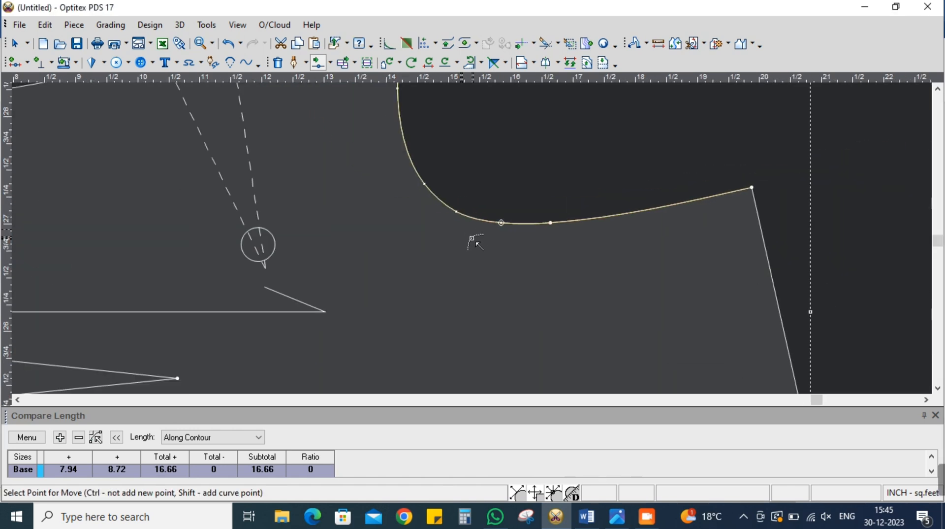
pyautogui.scroll(4, 476, 241)
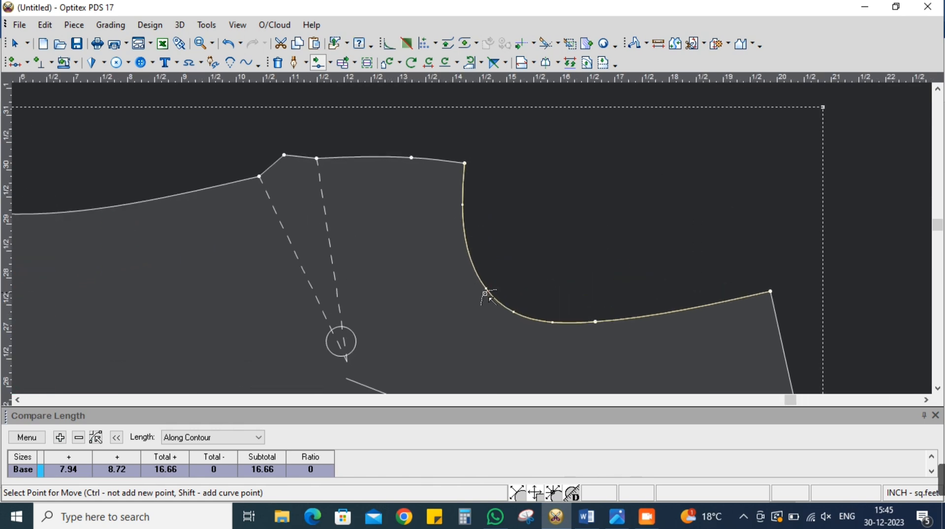
pyautogui.click(487, 291)
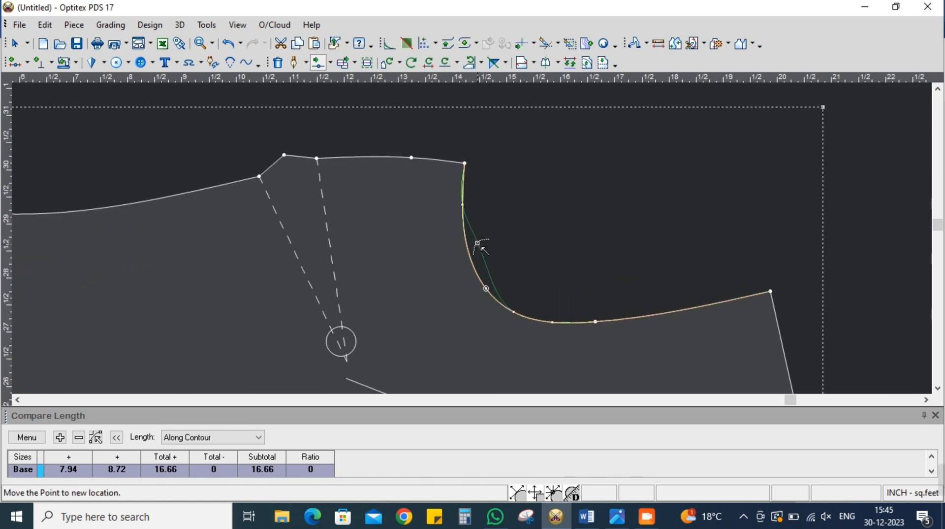
pyautogui.click(470, 268)
pyautogui.click(723, 345)
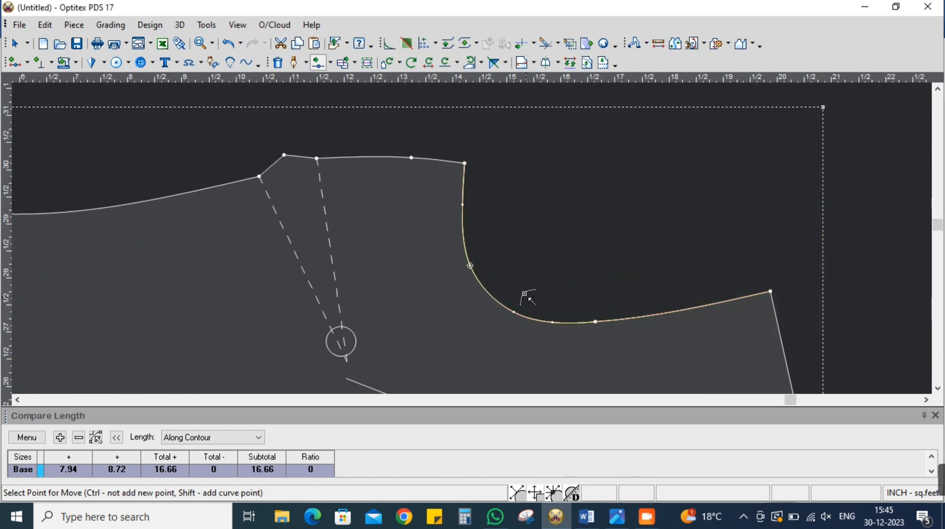
pyautogui.scroll(-2, 475, 242)
pyautogui.scroll(2, 476, 243)
pyautogui.click(481, 249)
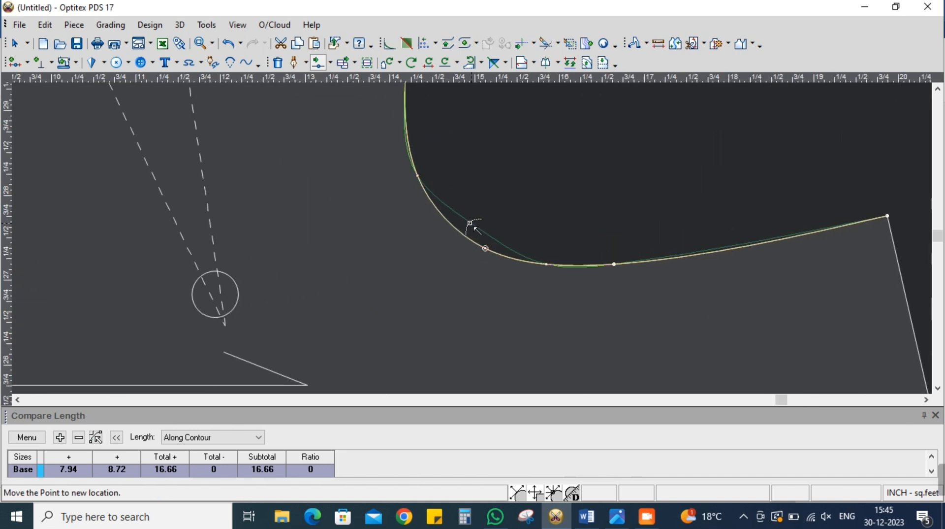
pyautogui.click(451, 225)
pyautogui.click(724, 347)
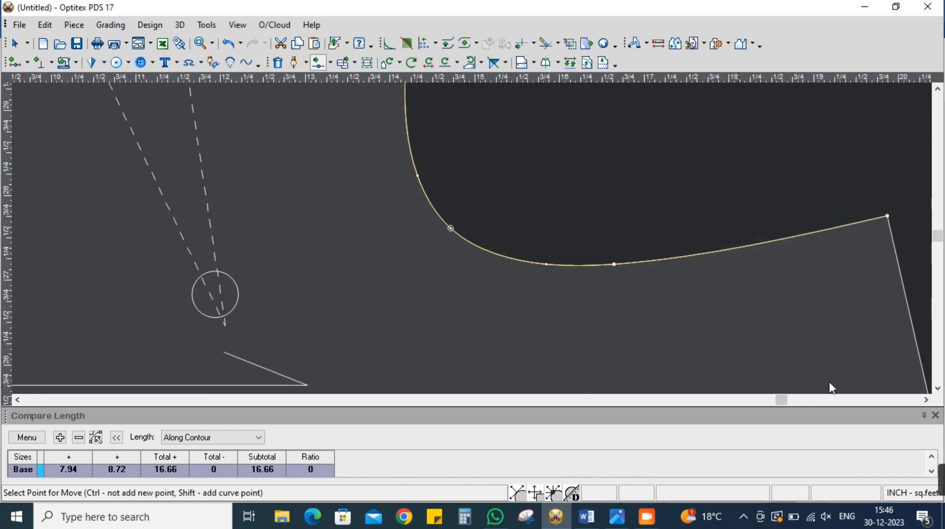
pyautogui.scroll(-2, 406, 209)
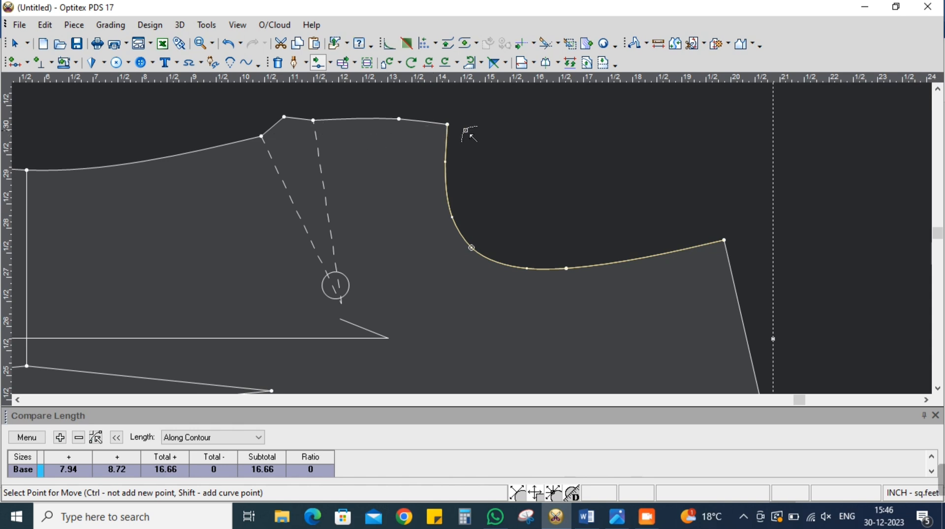
pyautogui.scroll(3, 473, 242)
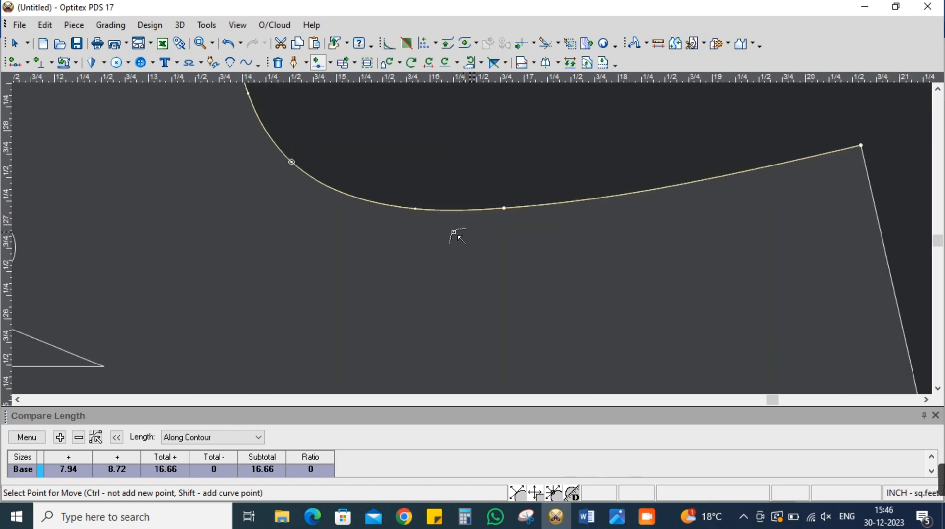
pyautogui.click(401, 200)
pyautogui.click(424, 203)
pyautogui.click(725, 348)
pyautogui.scroll(-3, 474, 242)
pyautogui.scroll(2, 474, 242)
pyautogui.scroll(-3, 476, 241)
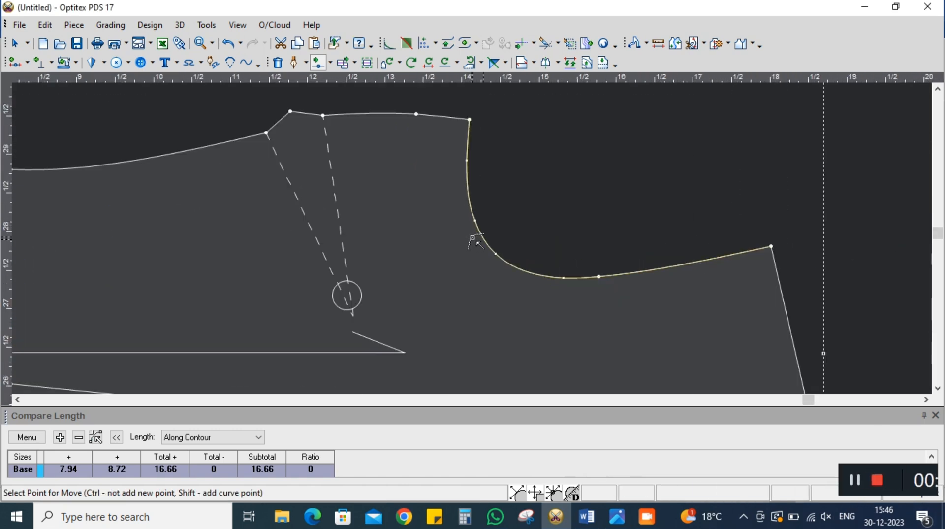
pyautogui.rightClick(507, 182)
pyautogui.click(538, 185)
# Display the available point-moving commands
pyautogui.click(329, 63)
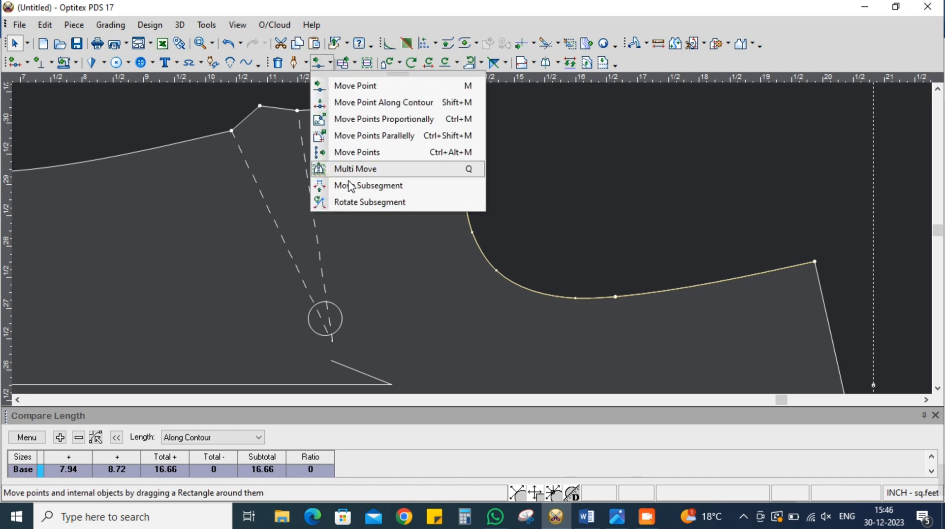
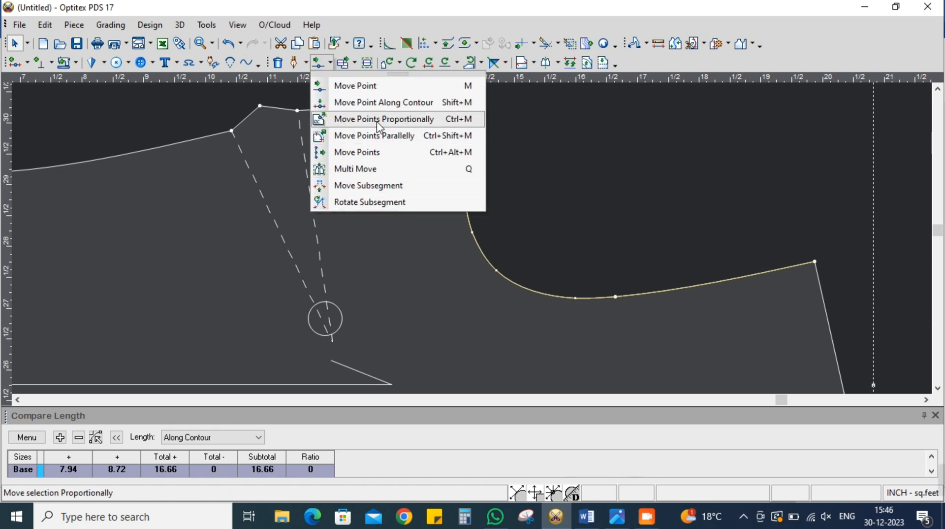
pyautogui.click(402, 119)
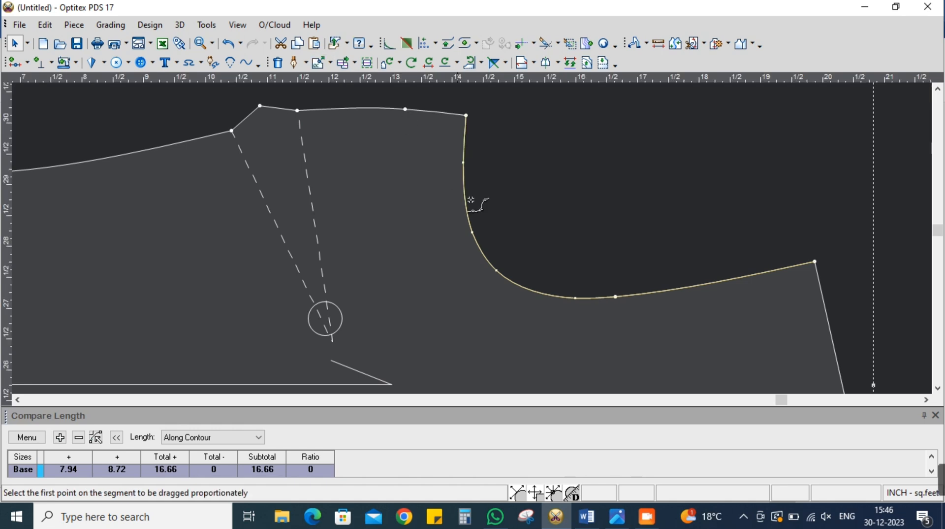
pyautogui.click(472, 232)
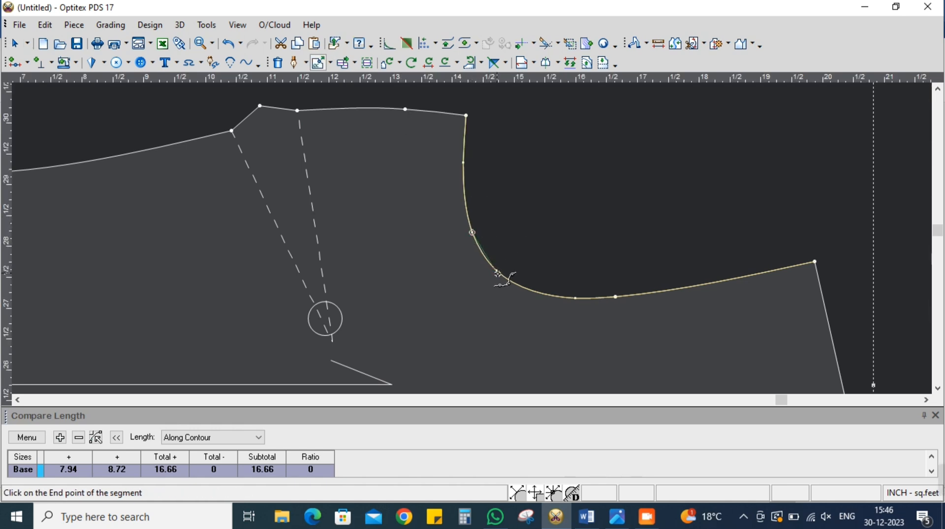
pyautogui.click(577, 299)
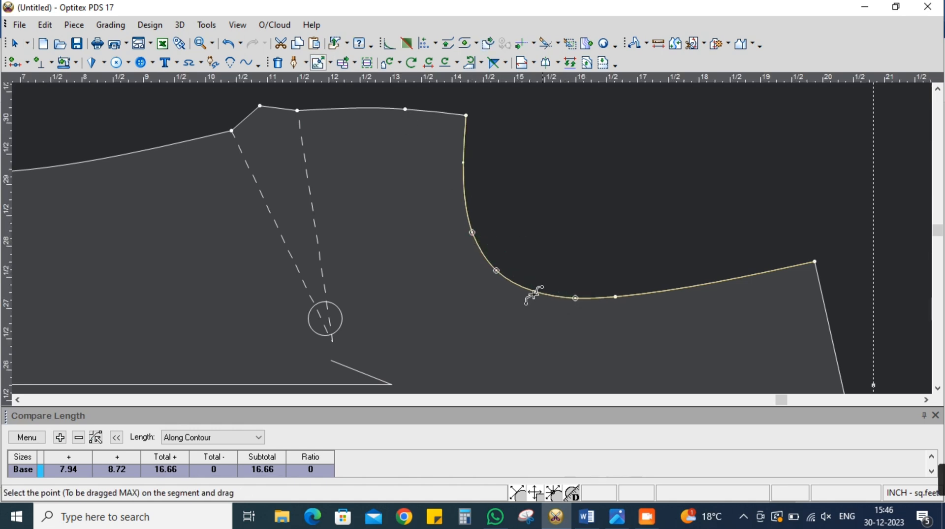
pyautogui.click(496, 271)
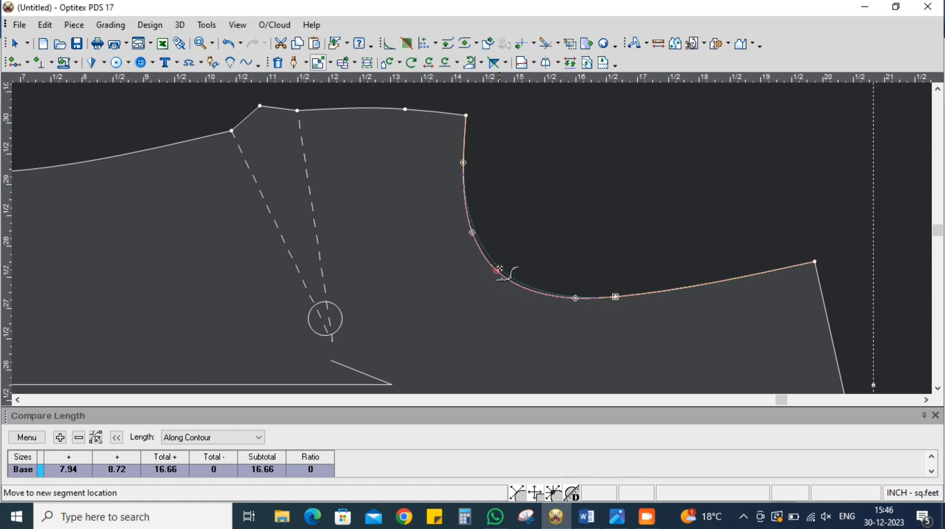
pyautogui.click(501, 268)
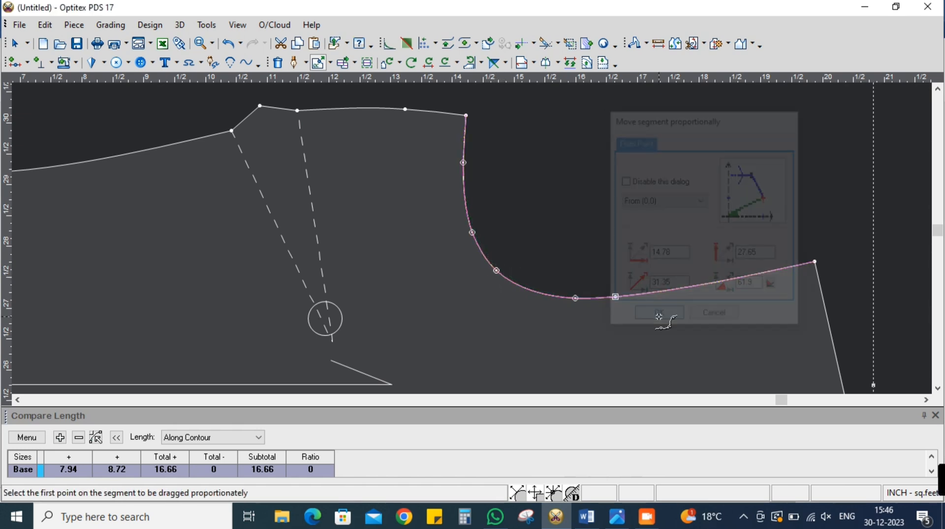
pyautogui.click(660, 320)
pyautogui.press('Escape')
pyautogui.scroll(-5, 472, 240)
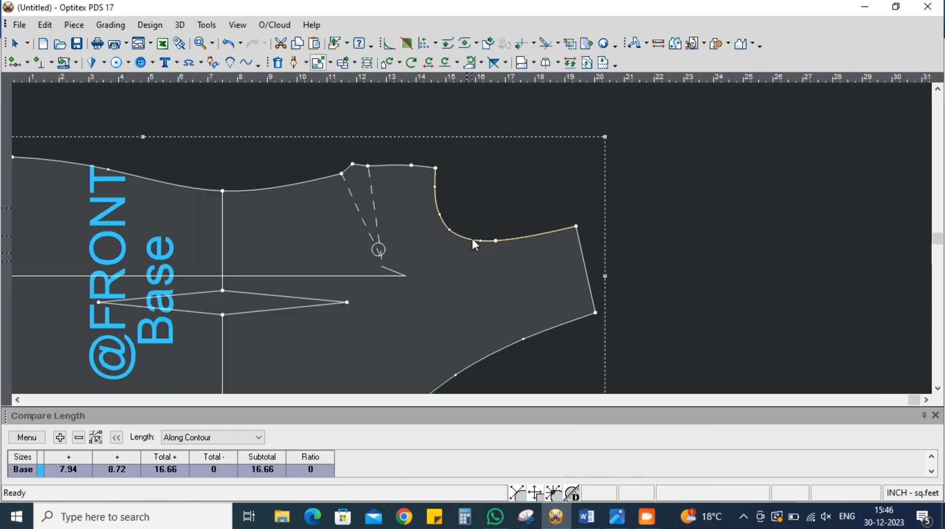
pyautogui.scroll(1, 471, 243)
pyautogui.click(27, 437)
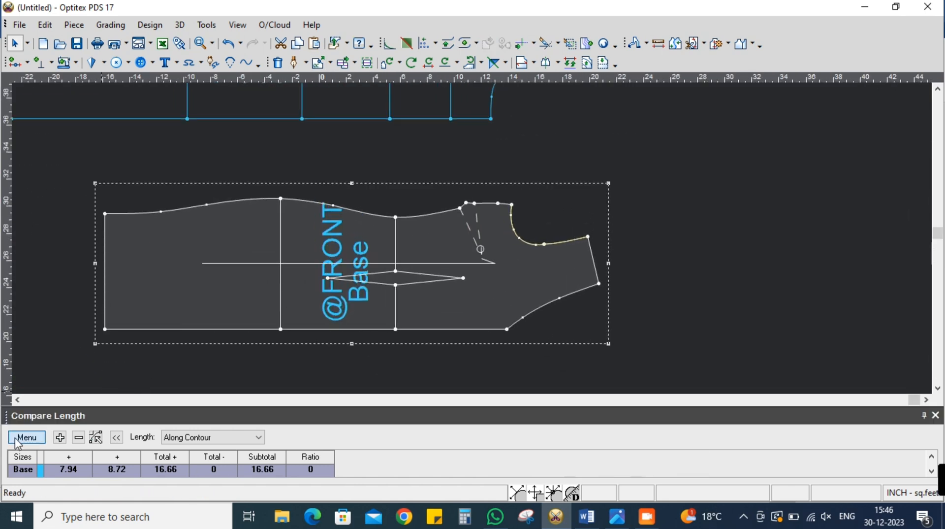
pyautogui.click(59, 377)
pyautogui.scroll(-3, 478, 236)
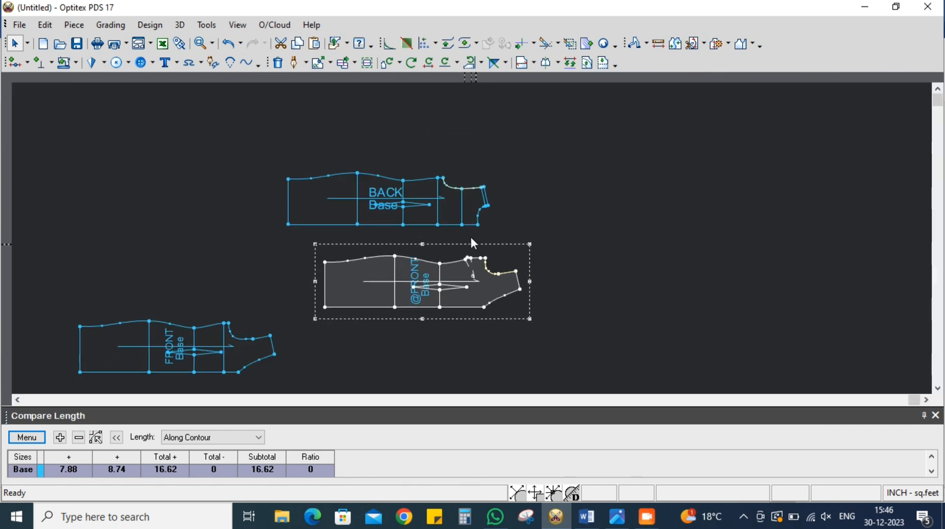
pyautogui.scroll(2, 472, 237)
pyautogui.moveTo(464, 338); pyautogui.dragTo(430, 312)
pyautogui.scroll(2, 471, 232)
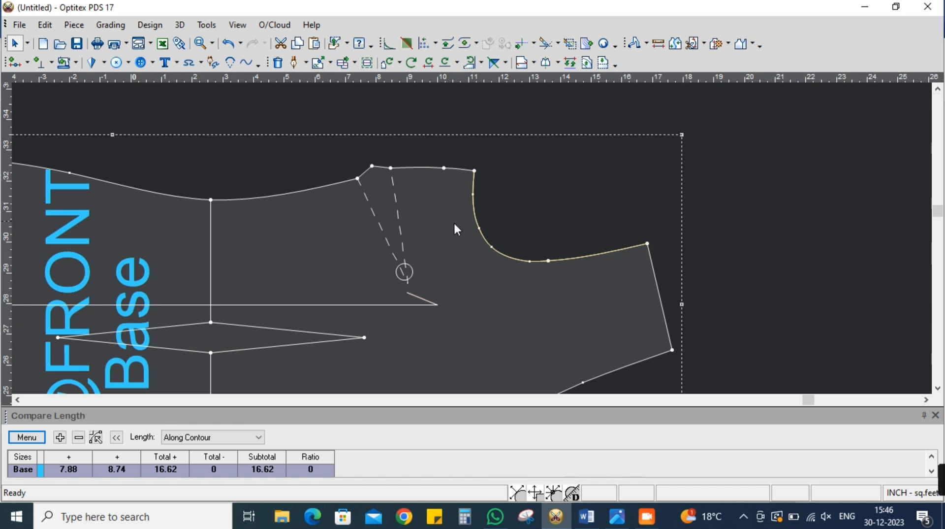
pyautogui.scroll(2, 473, 238)
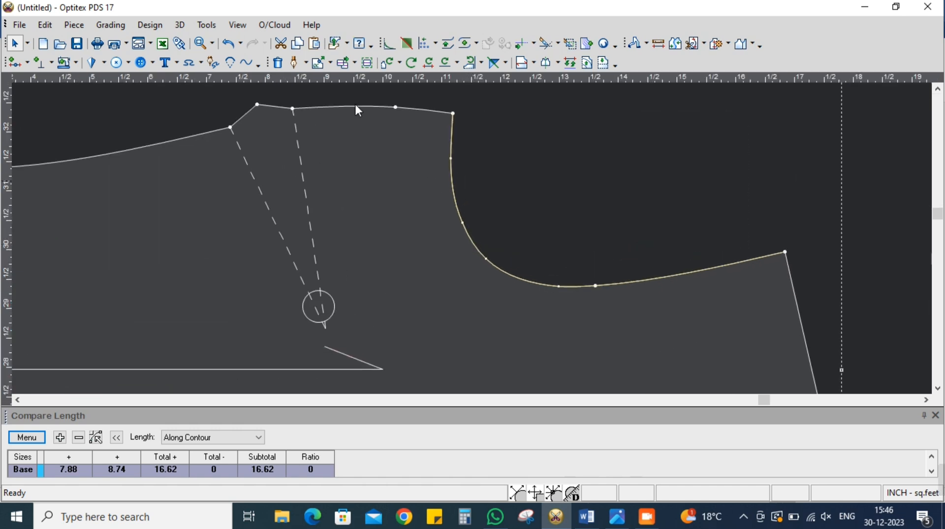
pyautogui.click(329, 63)
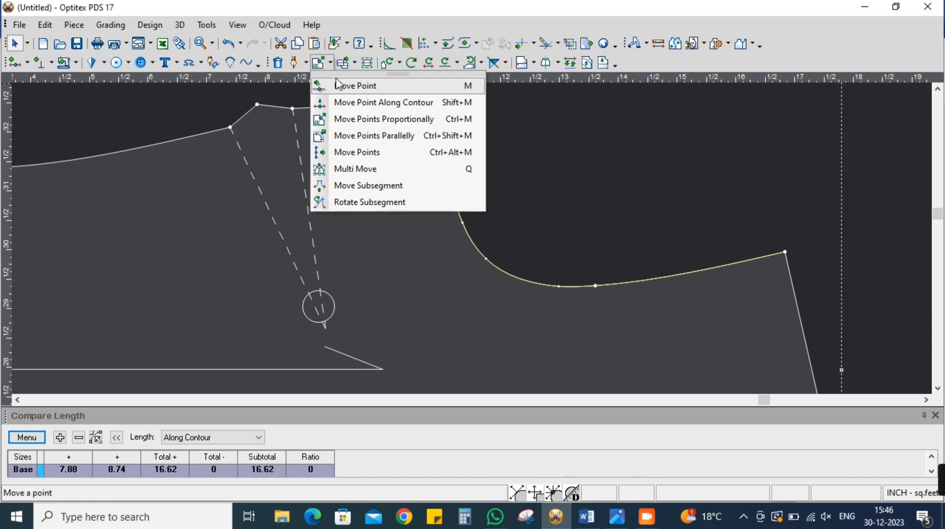
pyautogui.click(337, 84)
pyautogui.scroll(3, 451, 241)
pyautogui.click(440, 227)
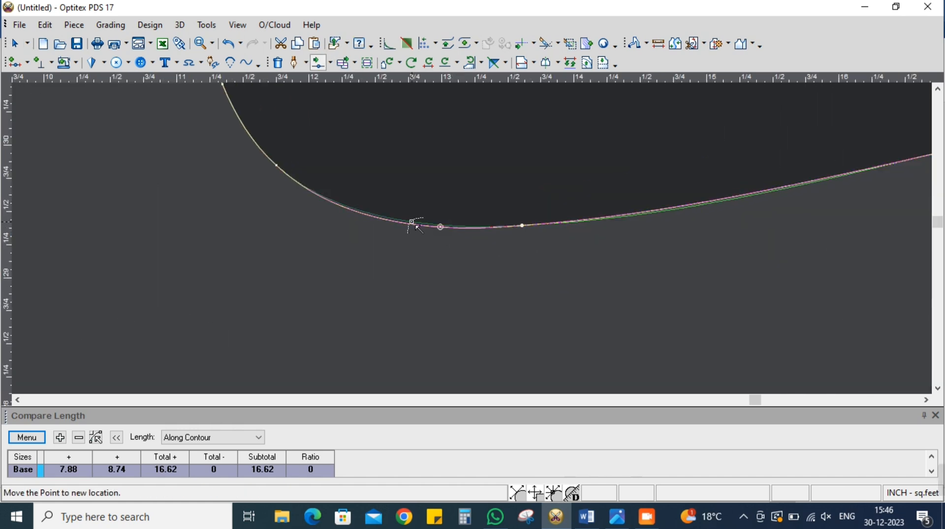
pyautogui.click(411, 223)
pyautogui.click(725, 348)
pyautogui.scroll(-5, 470, 239)
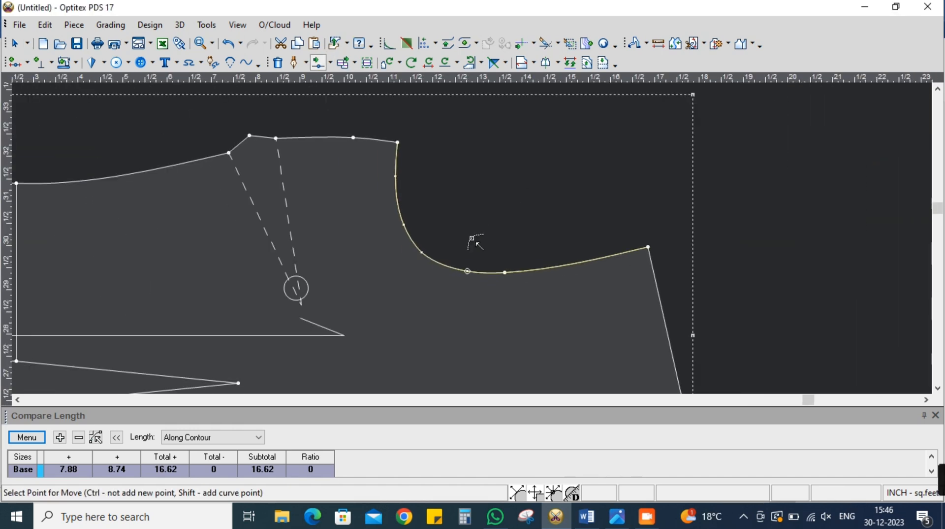
pyautogui.rightClick(475, 173)
pyautogui.click(470, 239)
pyautogui.scroll(-3, 472, 238)
pyautogui.scroll(3, 472, 237)
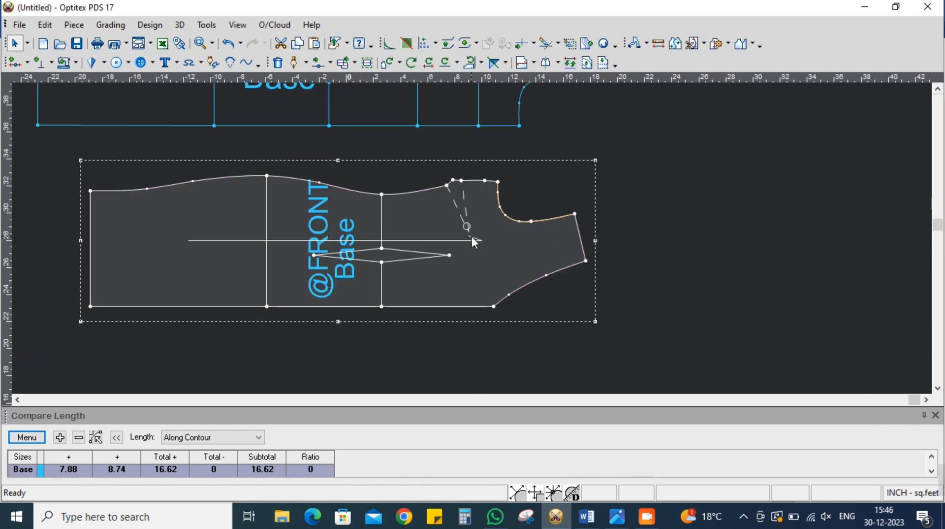
pyautogui.click(91, 62)
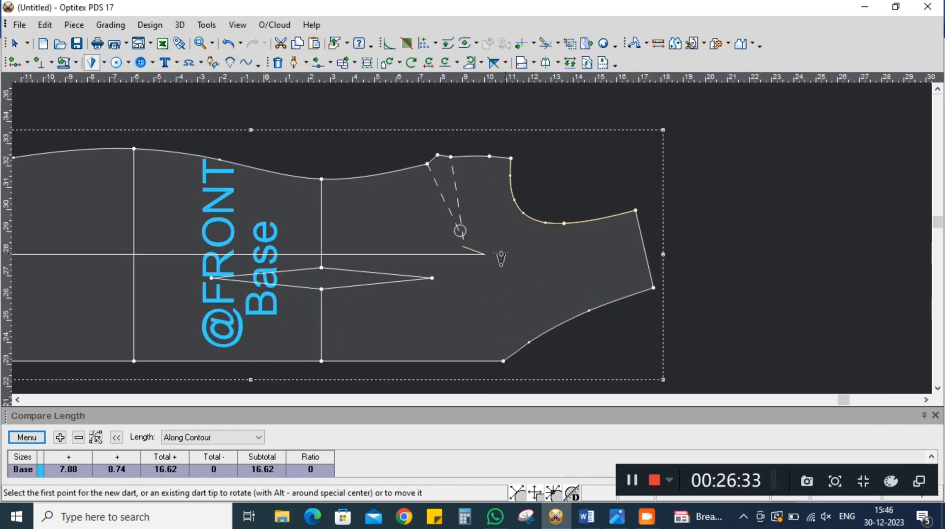
pyautogui.click(105, 62)
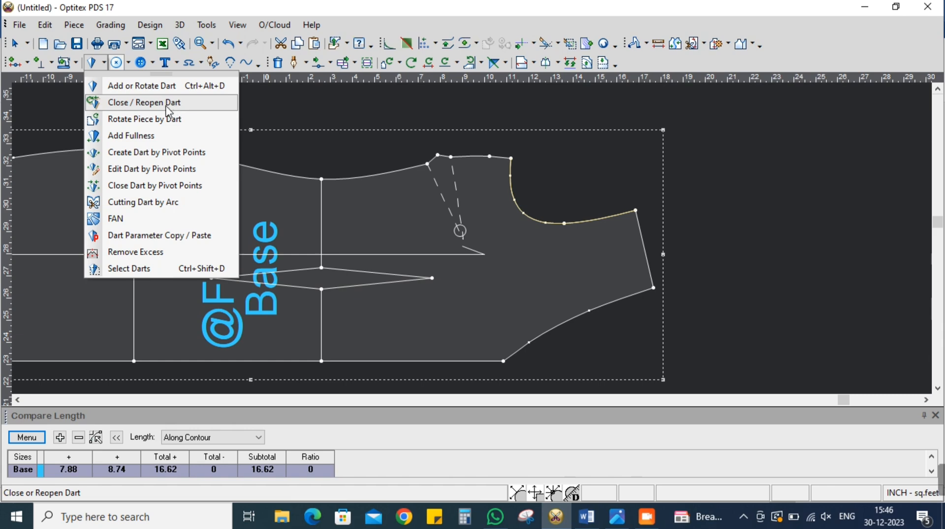
pyautogui.click(148, 103)
pyautogui.click(460, 230)
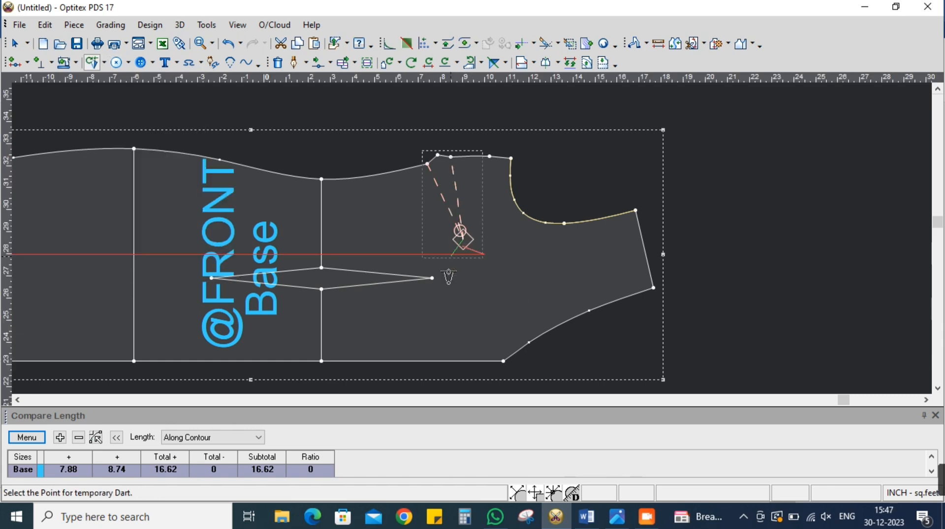
pyautogui.click(645, 249)
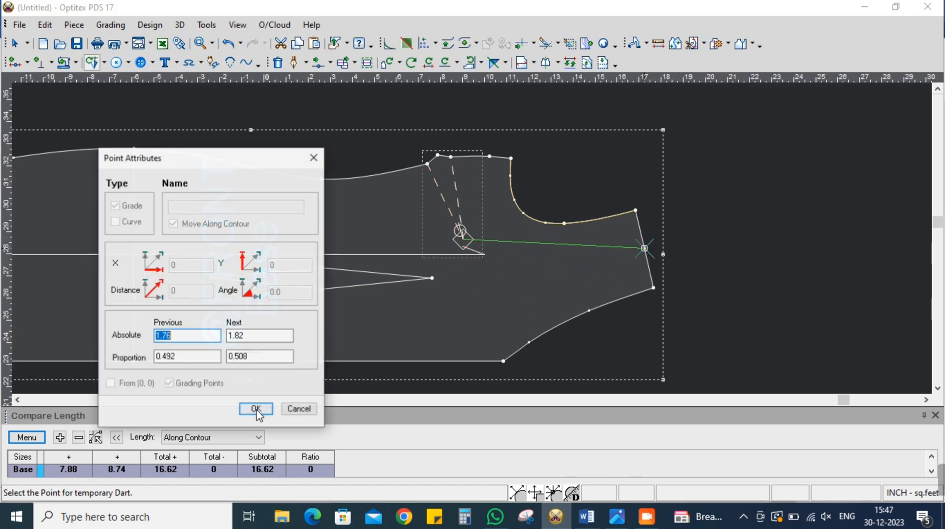
pyautogui.click(253, 409)
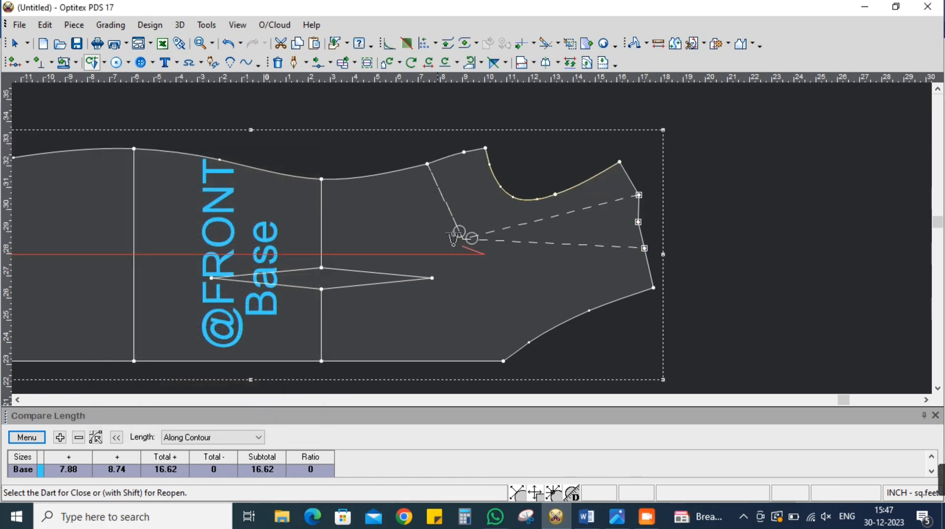
pyautogui.scroll(2, 472, 242)
pyautogui.rightClick(573, 156)
pyautogui.click(587, 160)
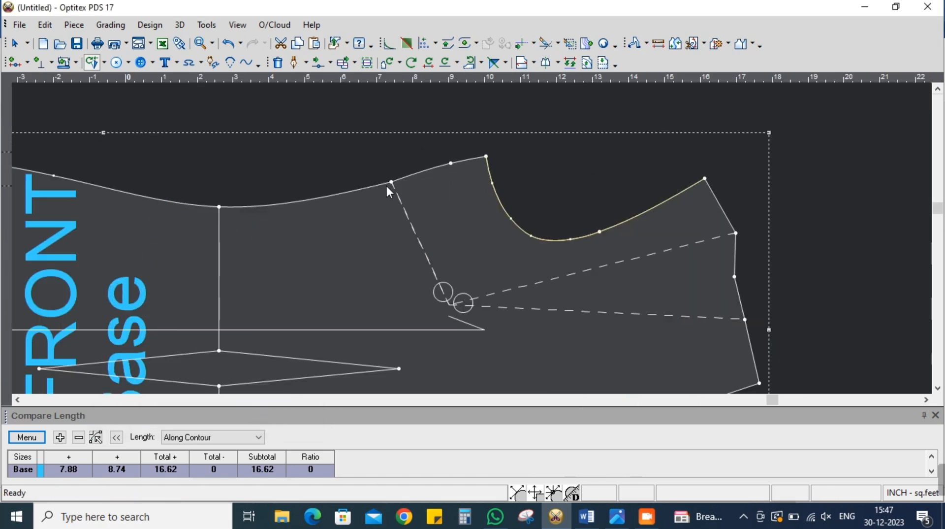
pyautogui.rightClick(391, 183)
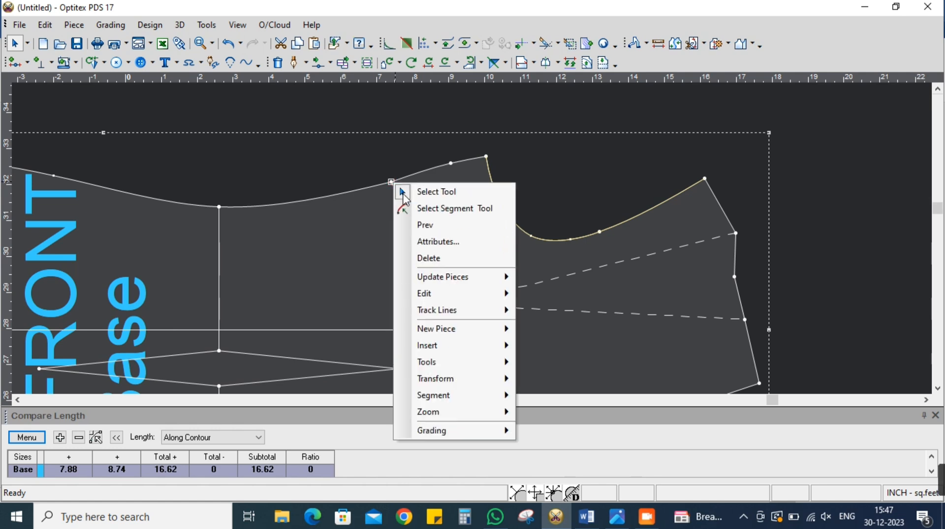
pyautogui.click(429, 259)
pyautogui.scroll(1, 472, 241)
pyautogui.click(321, 64)
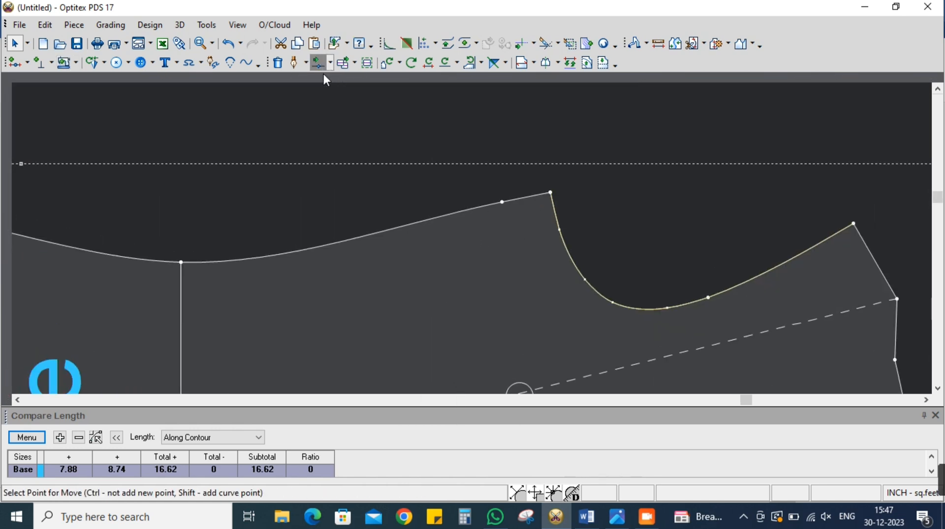
pyautogui.scroll(1, 570, 217)
pyautogui.click(439, 203)
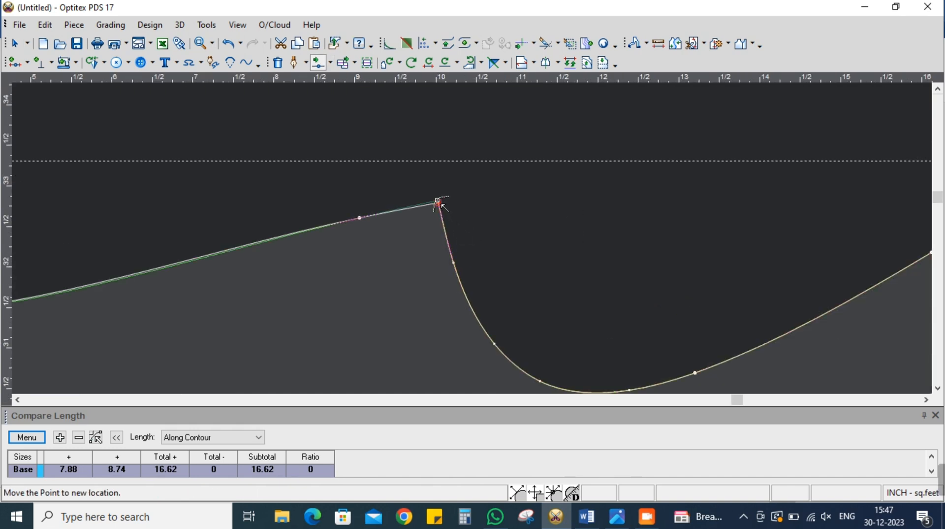
pyautogui.click(440, 204)
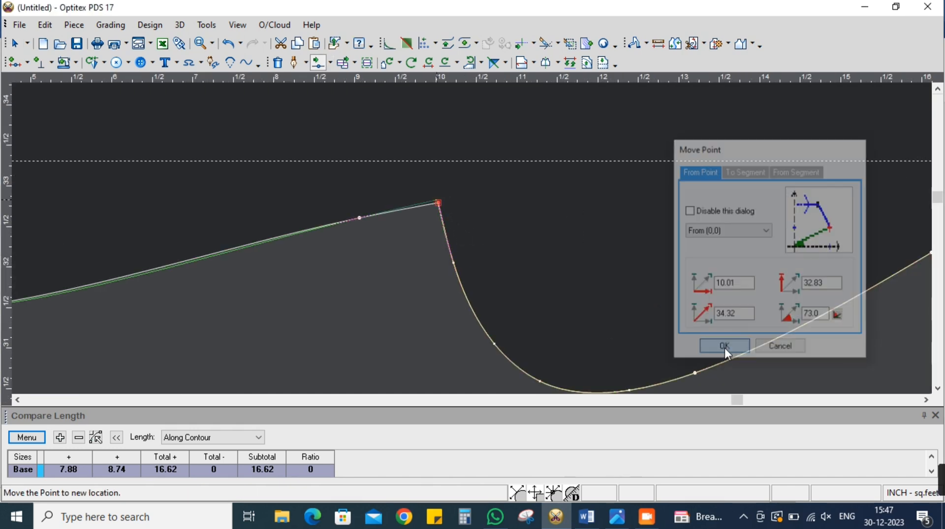
pyautogui.click(724, 350)
pyautogui.scroll(-2, 460, 242)
pyautogui.scroll(2, 474, 238)
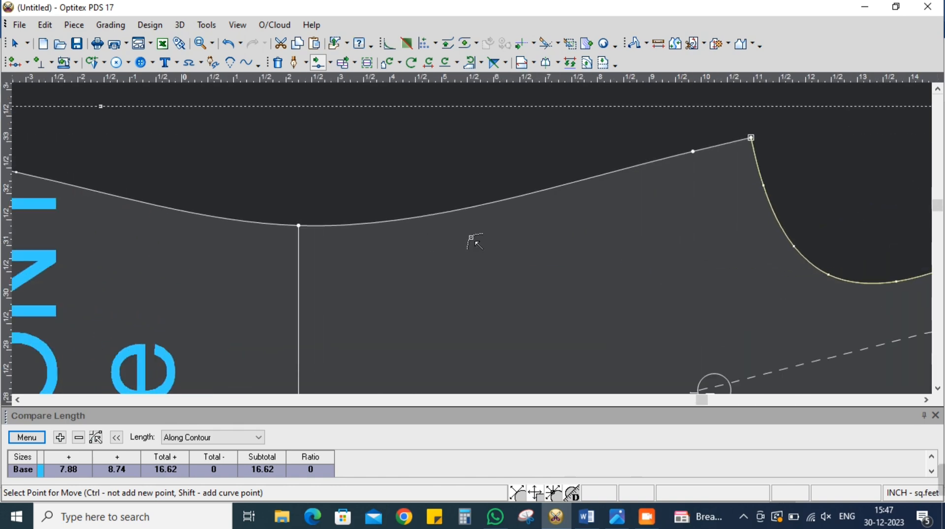
pyautogui.click(462, 203)
pyautogui.click(465, 201)
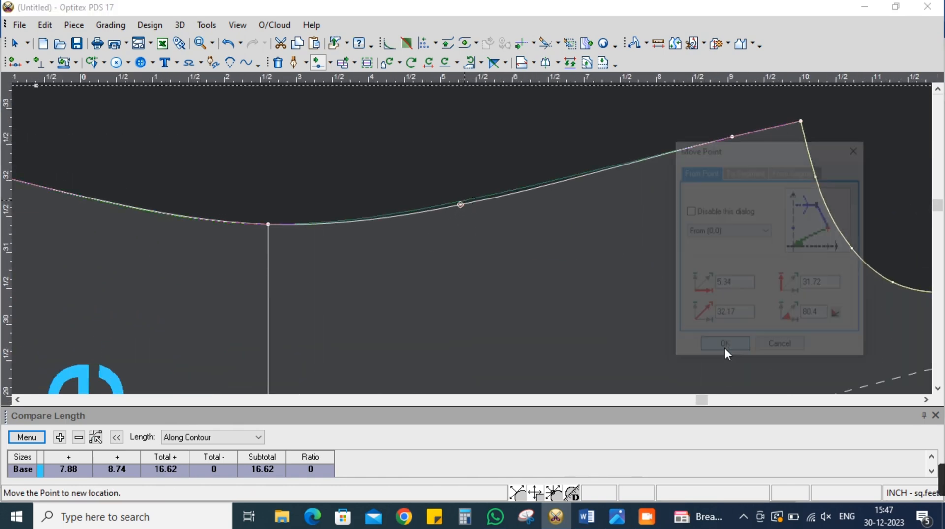
pyautogui.click(724, 349)
pyautogui.scroll(-3, 725, 349)
pyautogui.scroll(-3, 476, 242)
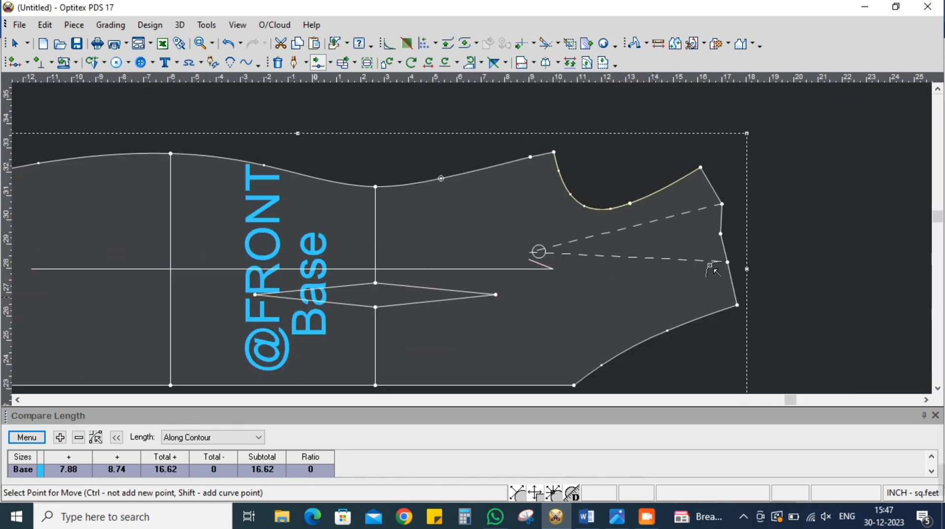
pyautogui.click(93, 63)
pyautogui.click(533, 253)
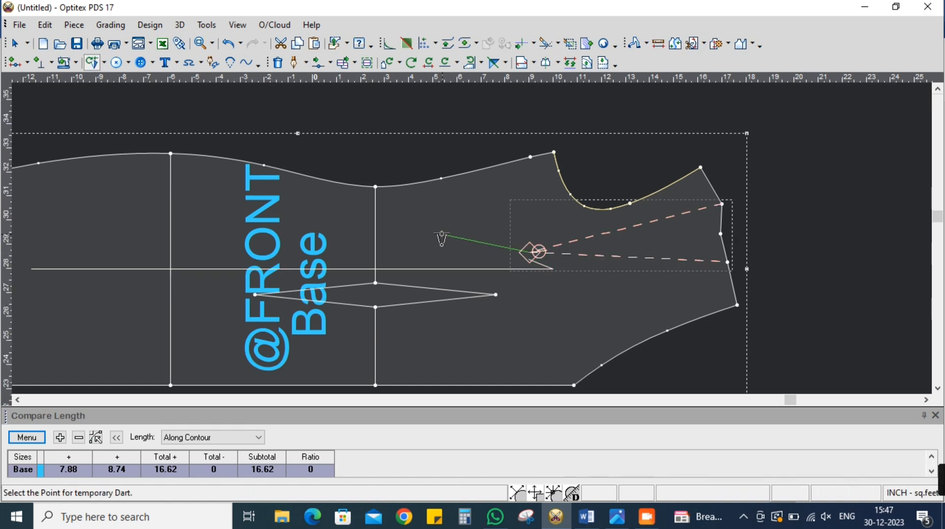
pyautogui.click(514, 162)
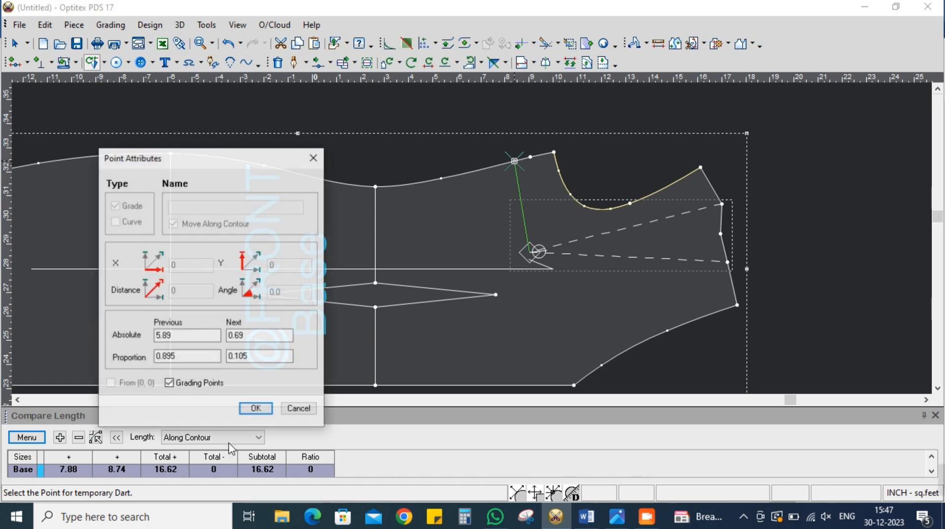
pyautogui.moveTo(250, 337); pyautogui.dragTo(156, 351)
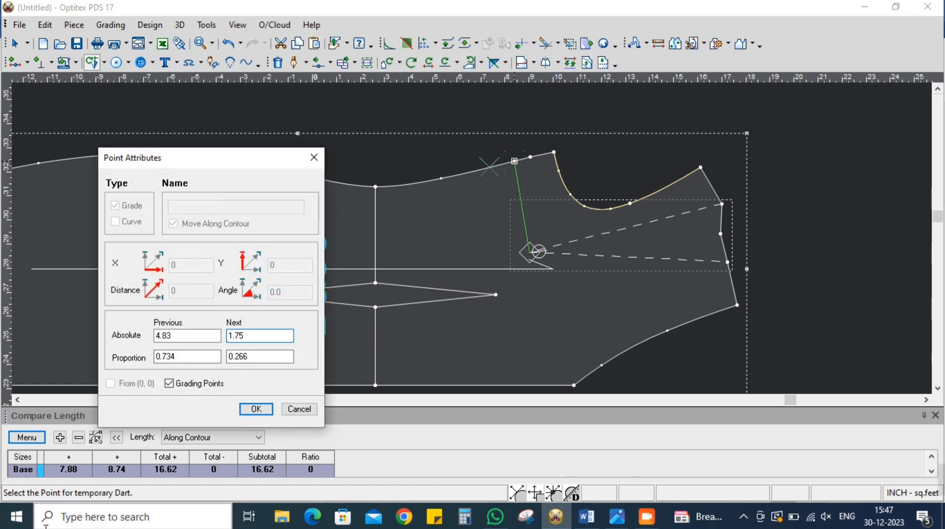
pyautogui.press('Return')
pyautogui.scroll(-5, 495, 315)
pyautogui.scroll(3, 473, 242)
pyautogui.rightClick(795, 144)
pyautogui.click(804, 151)
pyautogui.rightClick(715, 135)
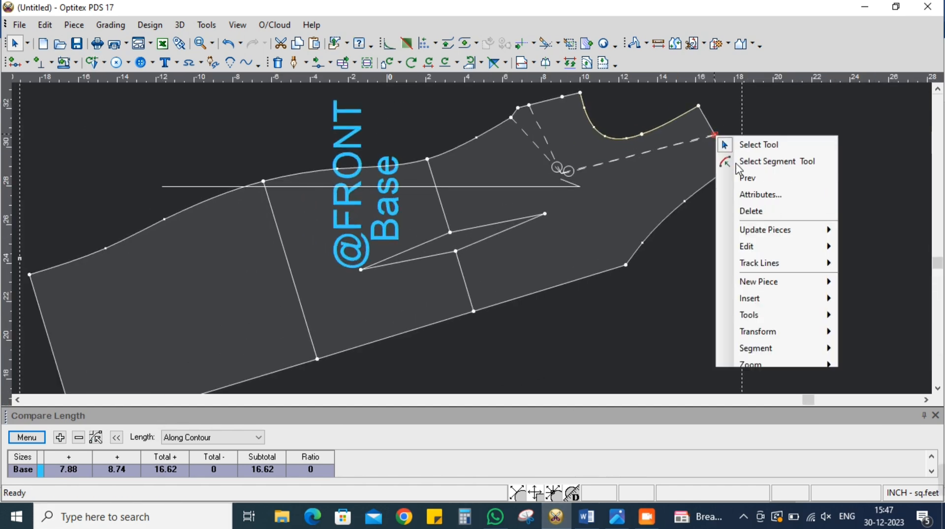
pyautogui.click(749, 209)
pyautogui.scroll(-2, 502, 244)
pyautogui.scroll(2, 472, 238)
pyautogui.moveTo(472, 239); pyautogui.dragTo(502, 210)
pyautogui.click(537, 64)
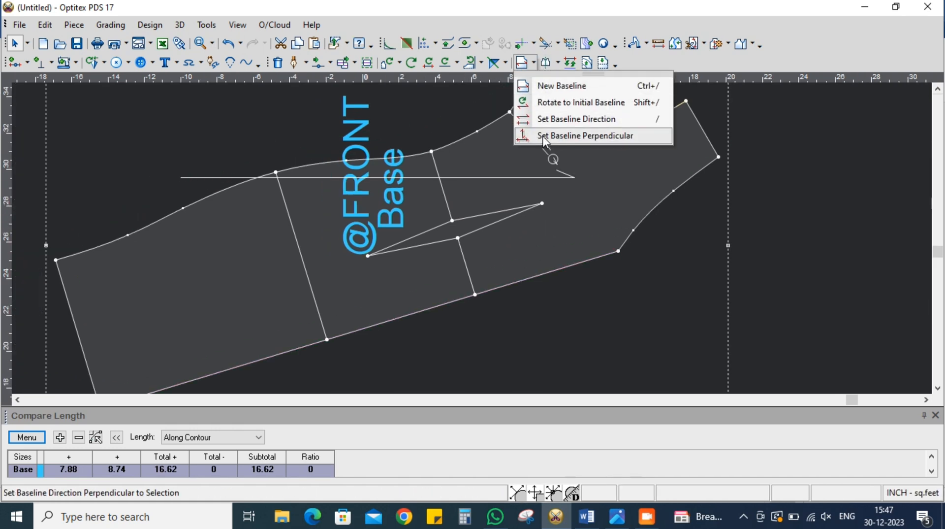
pyautogui.scroll(-3, 472, 241)
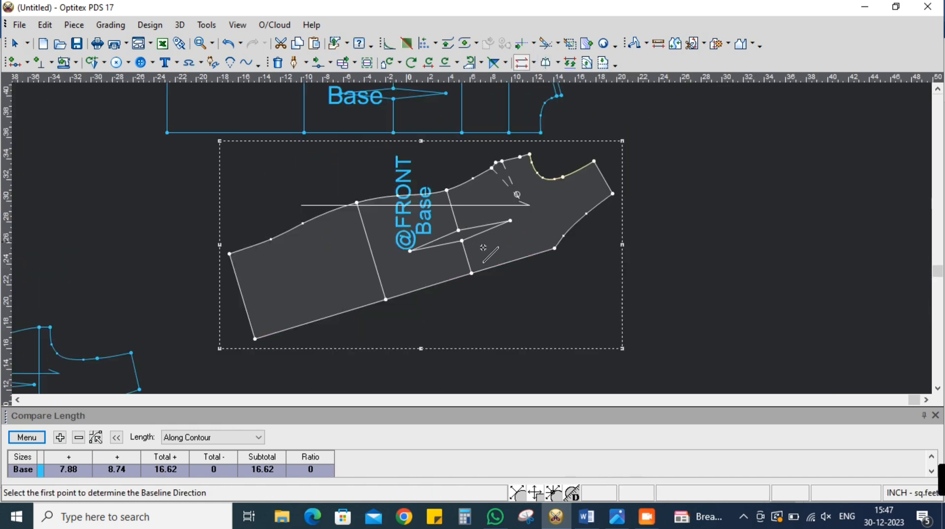
pyautogui.click(557, 246)
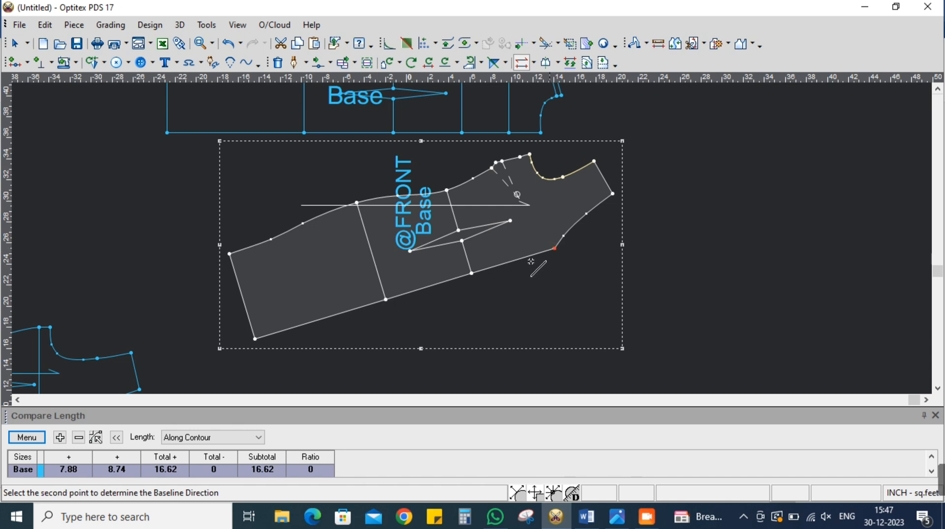
pyautogui.click(254, 339)
pyautogui.click(534, 63)
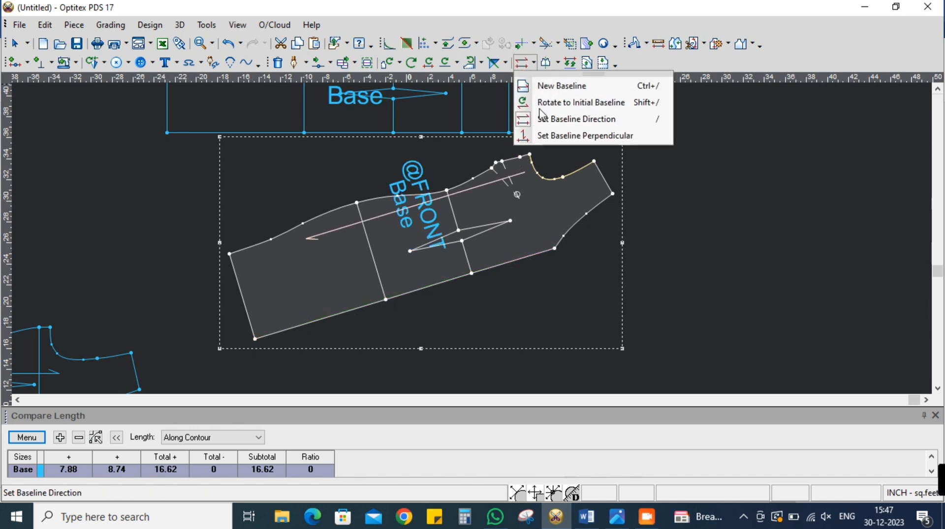
pyautogui.click(549, 119)
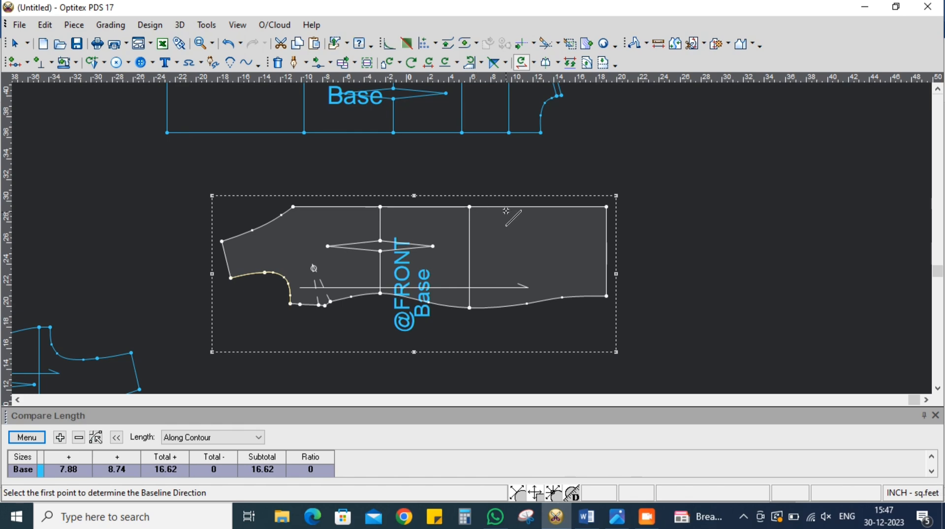
pyautogui.click(471, 64)
pyautogui.click(472, 63)
pyautogui.rightClick(679, 163)
pyautogui.click(665, 153)
pyautogui.moveTo(513, 259); pyautogui.dragTo(508, 236)
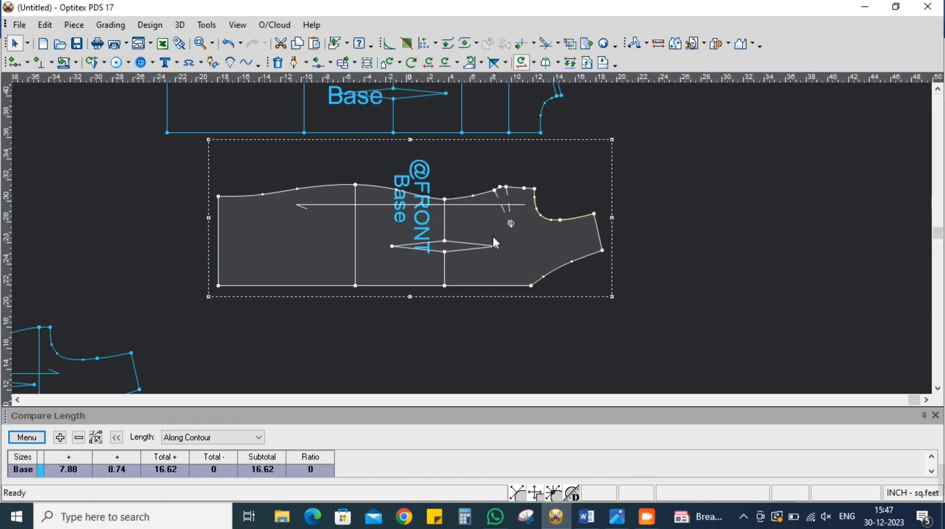
pyautogui.scroll(-1, 475, 238)
pyautogui.scroll(3, 472, 238)
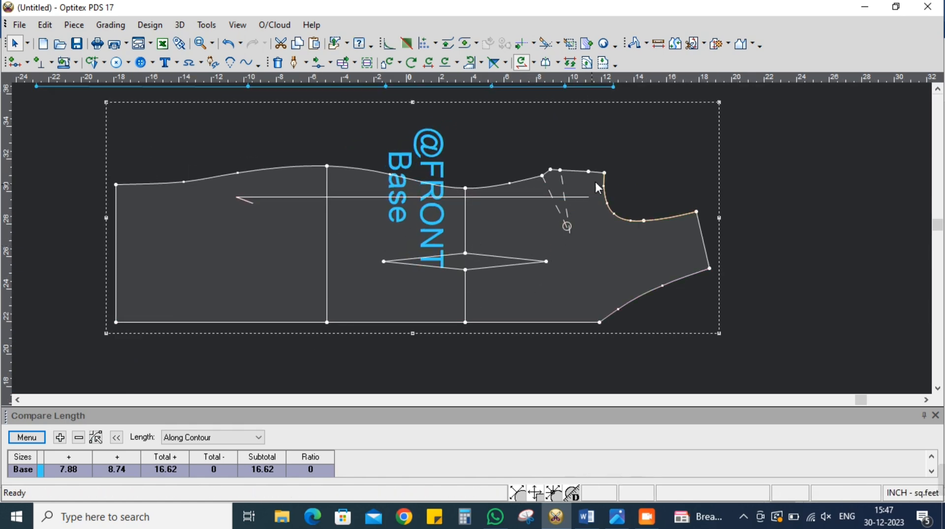
pyautogui.scroll(-2, 471, 238)
pyautogui.scroll(2, 472, 236)
pyautogui.moveTo(489, 274); pyautogui.dragTo(415, 132)
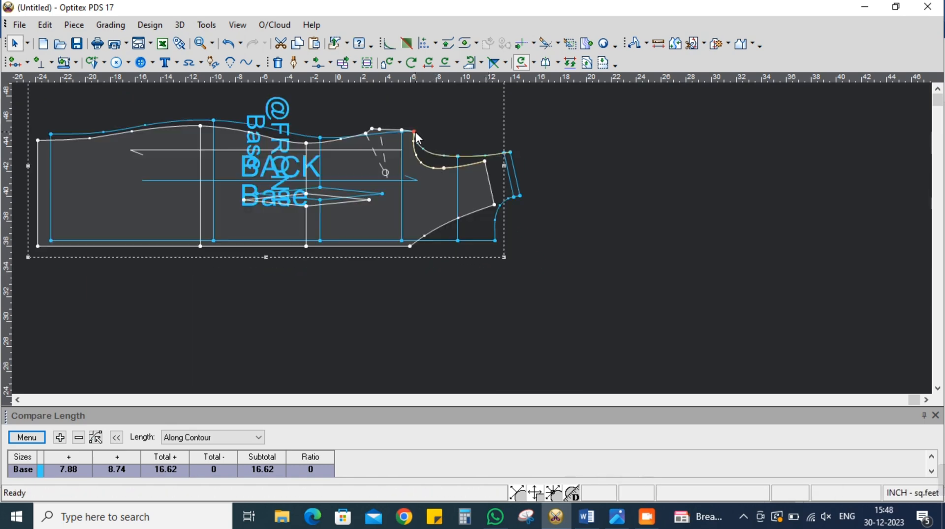
pyautogui.scroll(3, 416, 132)
pyautogui.rightClick(467, 237)
pyautogui.click(503, 315)
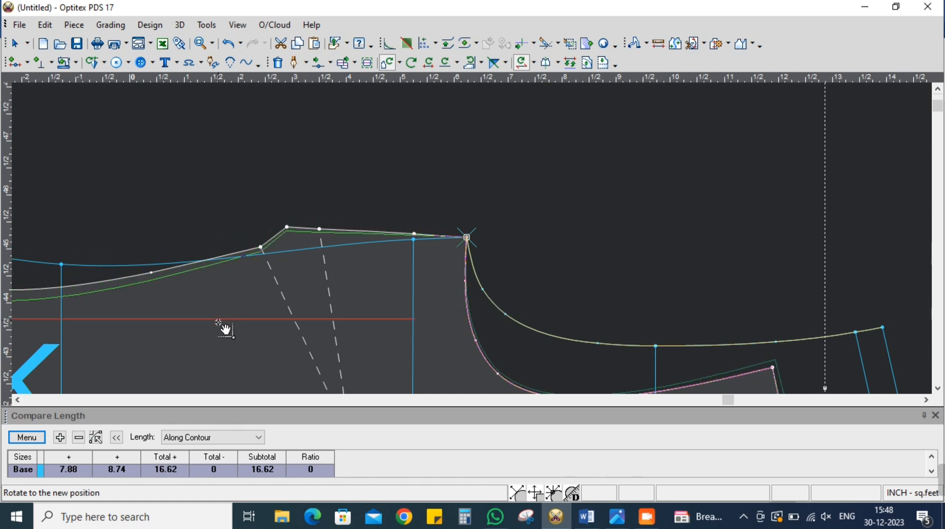
pyautogui.click(221, 337)
pyautogui.click(222, 385)
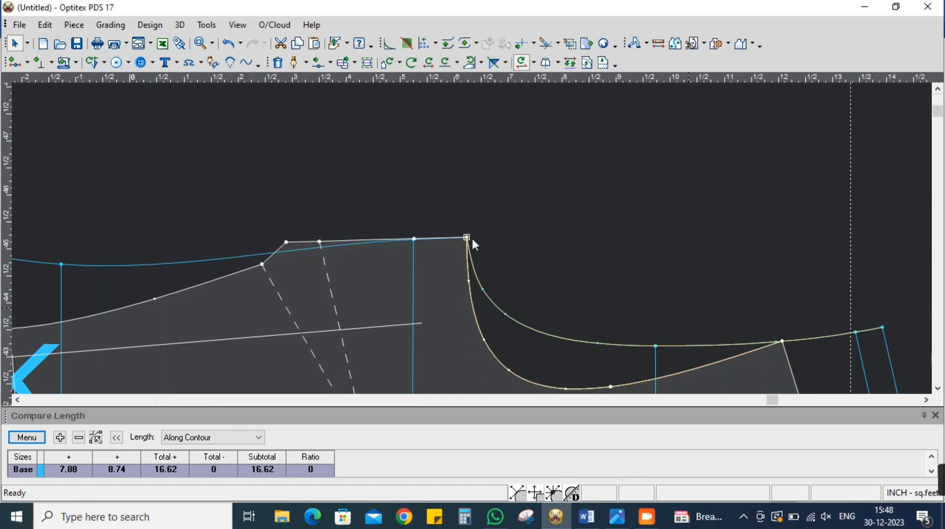
# Flip the BACK piece across the short side seam segment at the underarm so both armholes form one continuous curve
pyautogui.scroll(-2, 473, 239)
pyautogui.scroll(1, 418, 212)
pyautogui.click(493, 62)
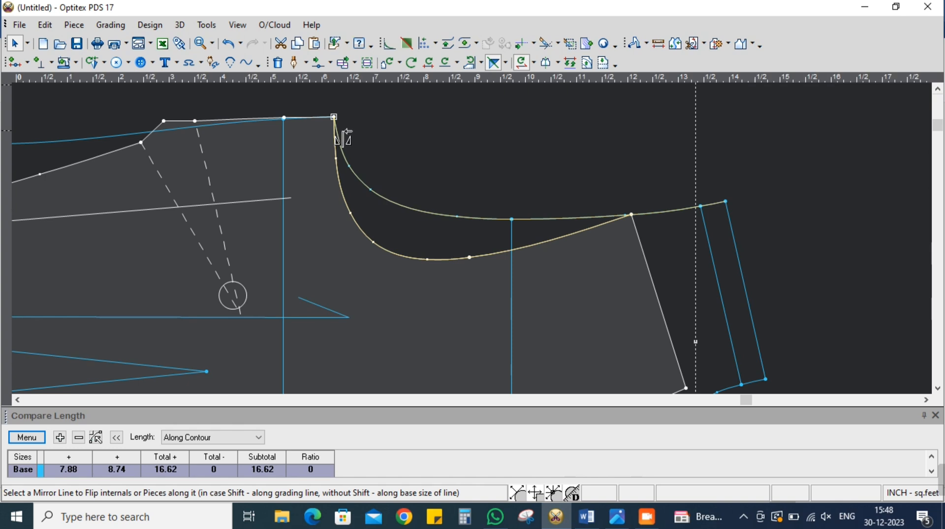
pyautogui.click(319, 117)
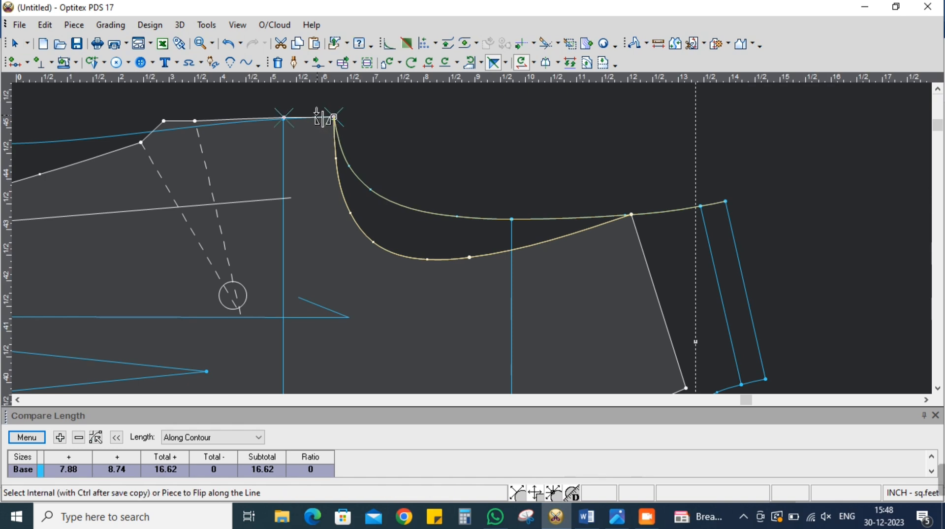
pyautogui.click(692, 255)
pyautogui.scroll(3, 477, 241)
pyautogui.press('Escape')
pyautogui.scroll(2, 470, 235)
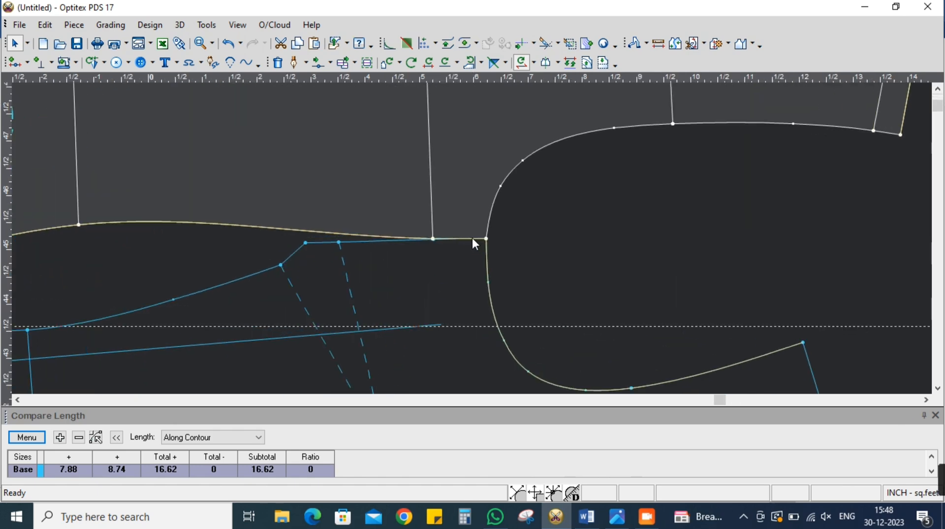
pyautogui.scroll(2, 474, 242)
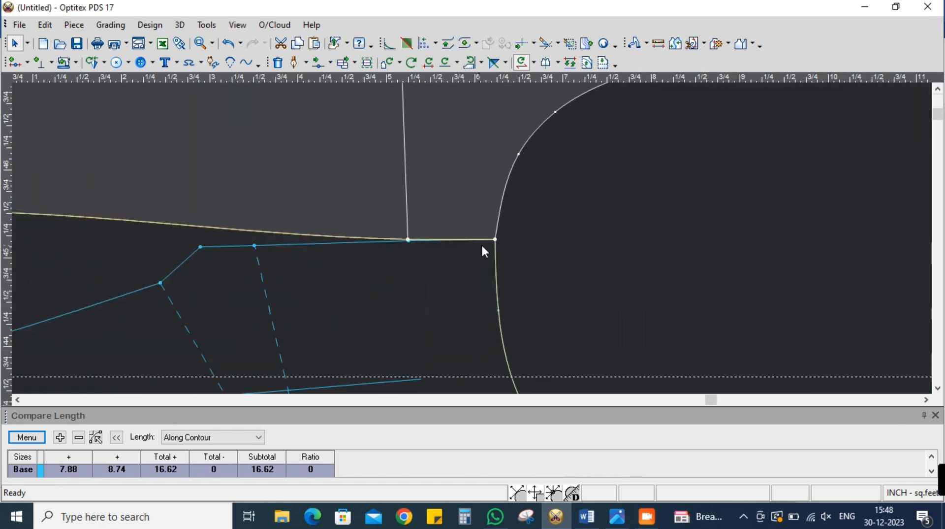
pyautogui.click(319, 63)
pyautogui.scroll(-3, 478, 256)
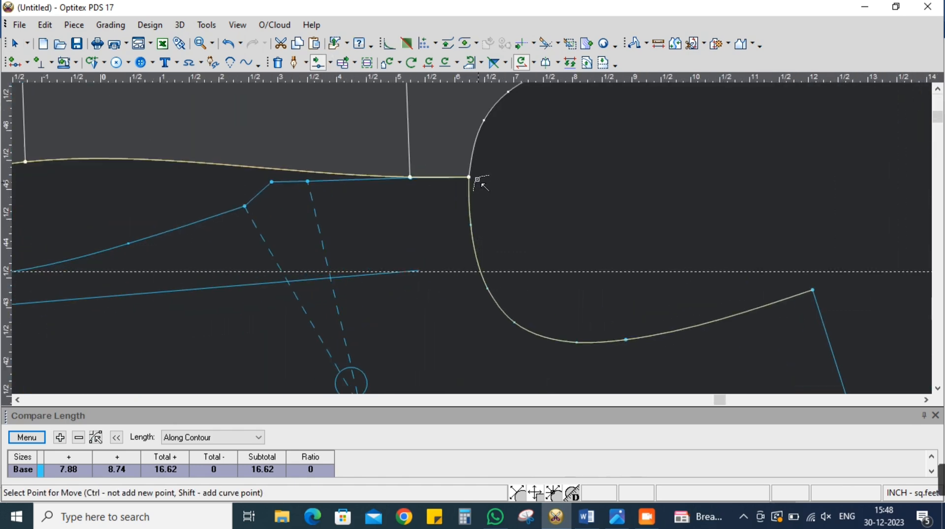
pyautogui.scroll(3, 477, 239)
pyautogui.scroll(-2, 476, 243)
pyautogui.scroll(2, 475, 238)
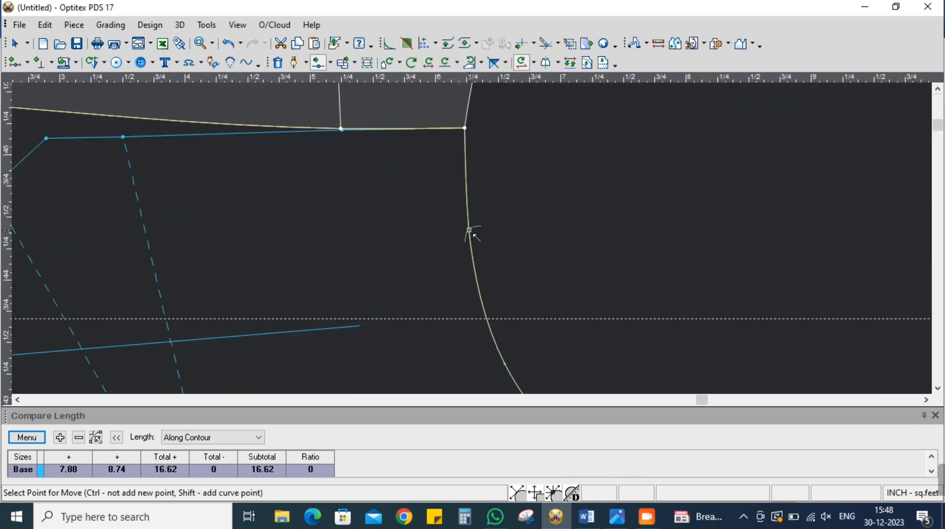
pyautogui.click(470, 230)
pyautogui.click(465, 239)
pyautogui.click(725, 347)
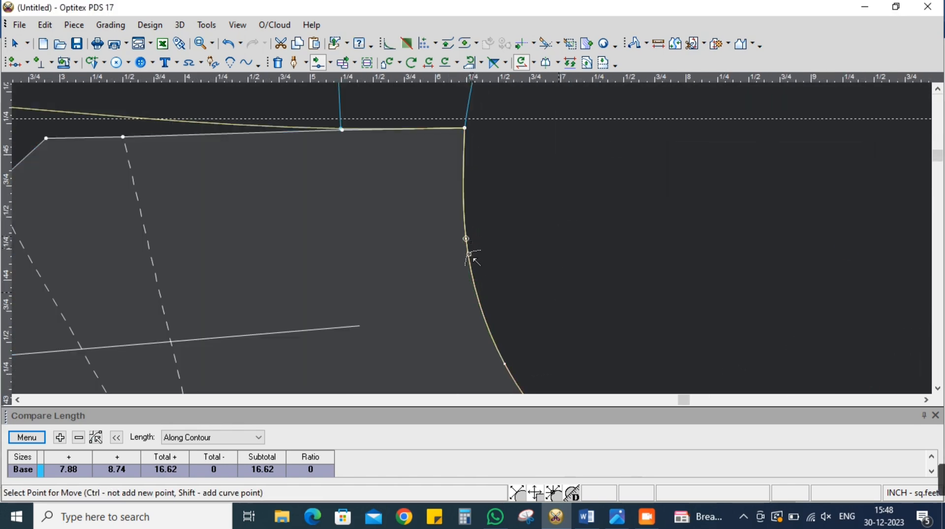
pyautogui.scroll(-3, 470, 242)
pyautogui.scroll(1, 473, 243)
pyautogui.click(445, 223)
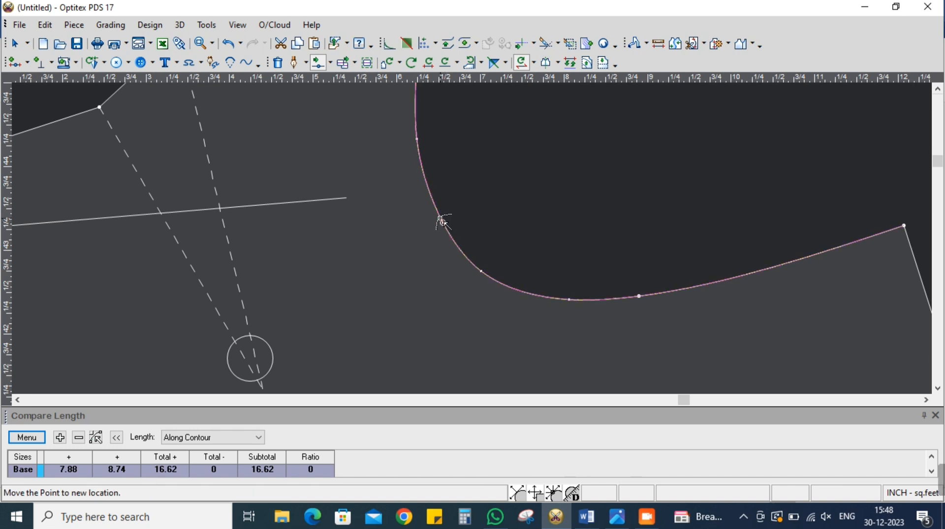
pyautogui.click(442, 222)
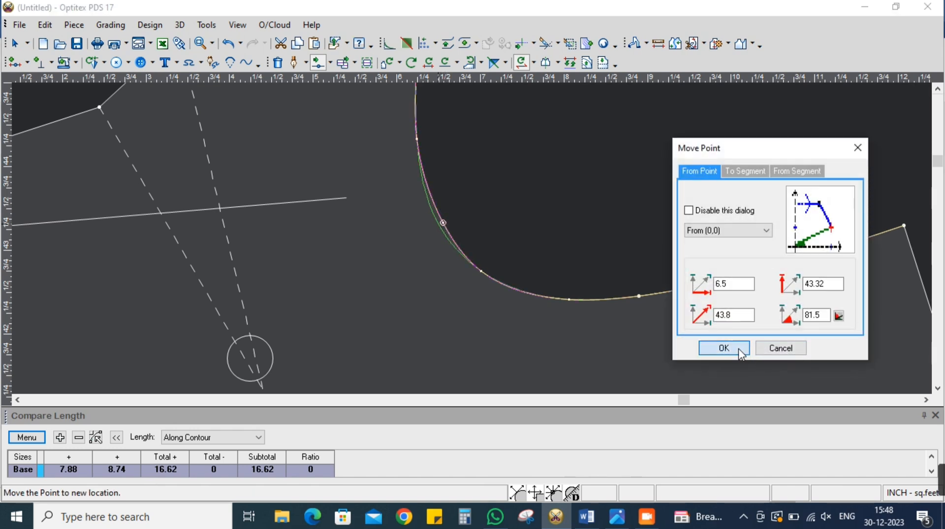
pyautogui.click(734, 348)
pyautogui.scroll(3, 465, 249)
pyautogui.click(461, 231)
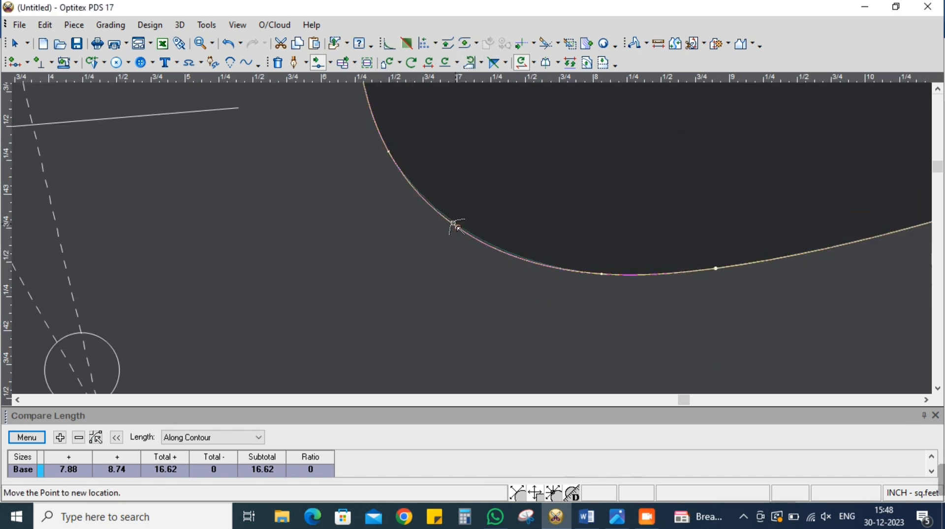
pyautogui.click(435, 213)
pyautogui.click(724, 349)
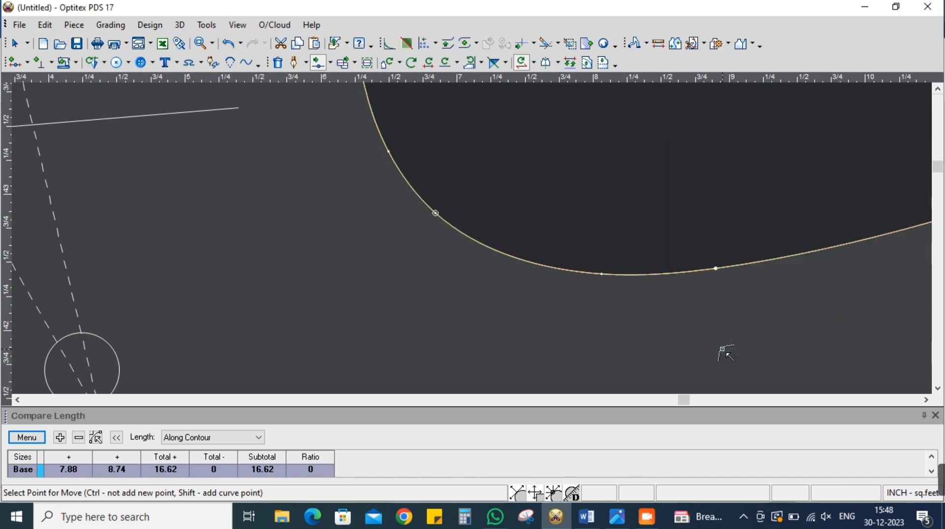
pyautogui.scroll(-3, 453, 213)
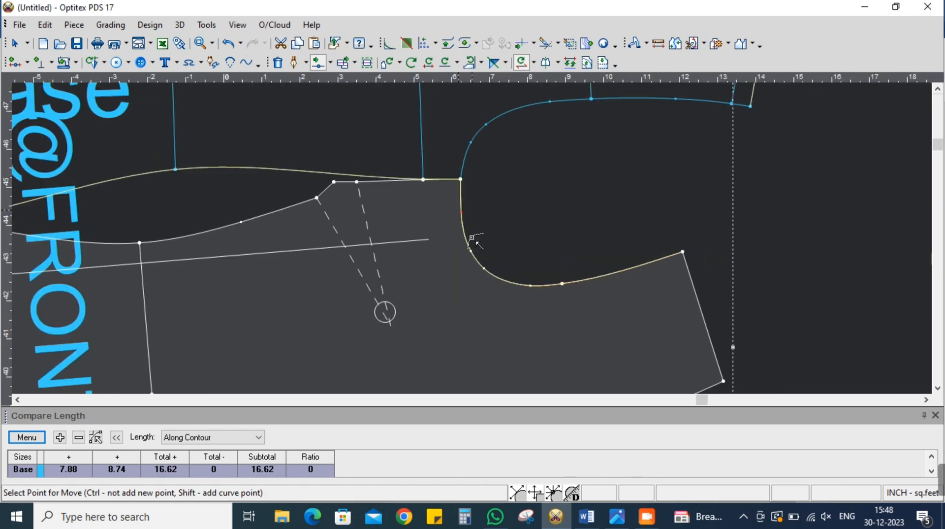
# Adjust the two BACK armhole curve points nearest the underarm to smooth the lower curve
pyautogui.scroll(3, 473, 237)
pyautogui.scroll(-1, 475, 243)
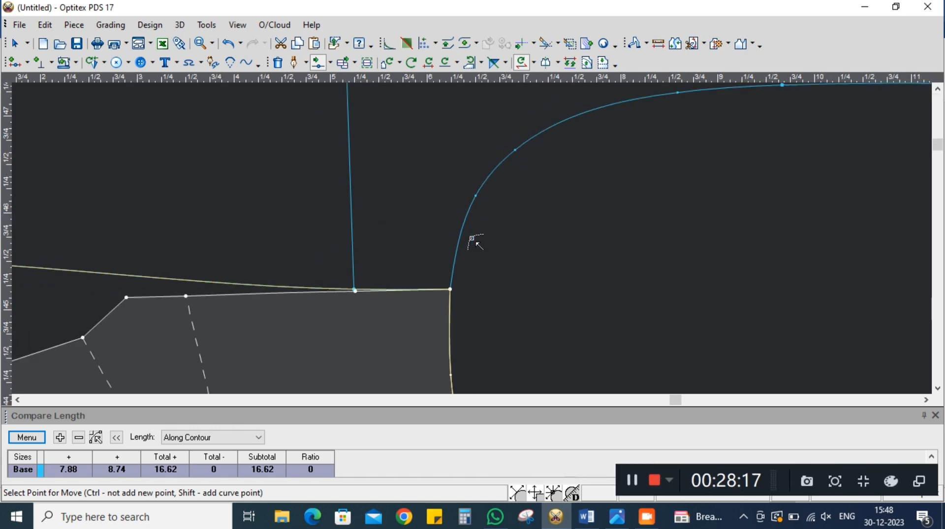
pyautogui.scroll(3, 471, 243)
pyautogui.click(452, 232)
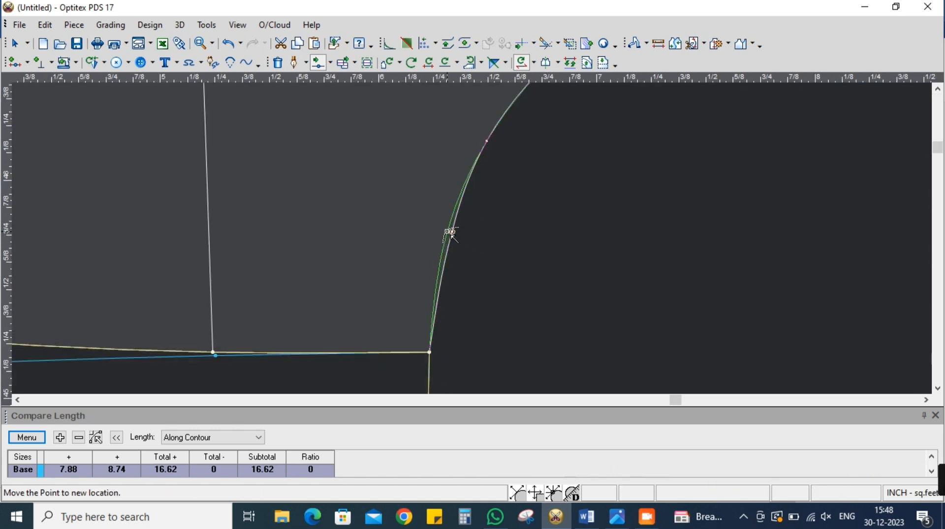
pyautogui.click(451, 232)
pyautogui.click(735, 350)
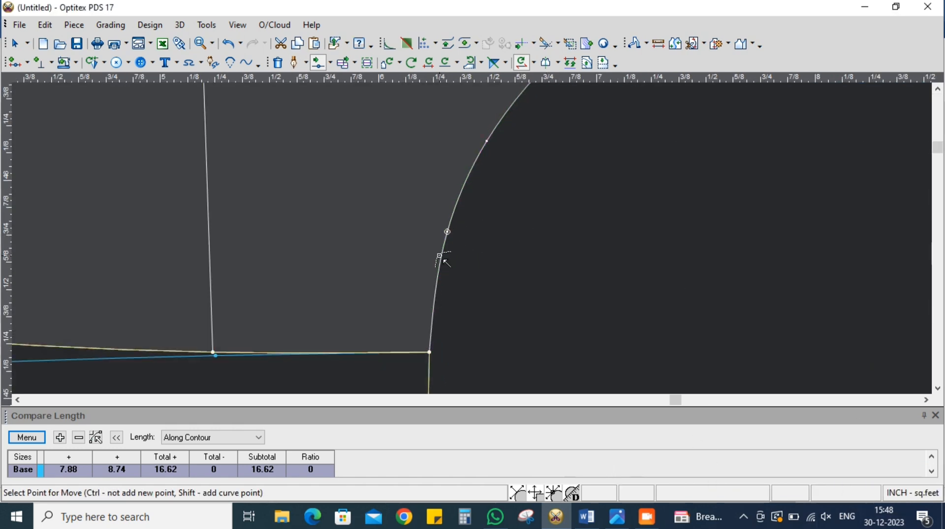
pyautogui.scroll(2, 473, 220)
pyautogui.scroll(1, 479, 216)
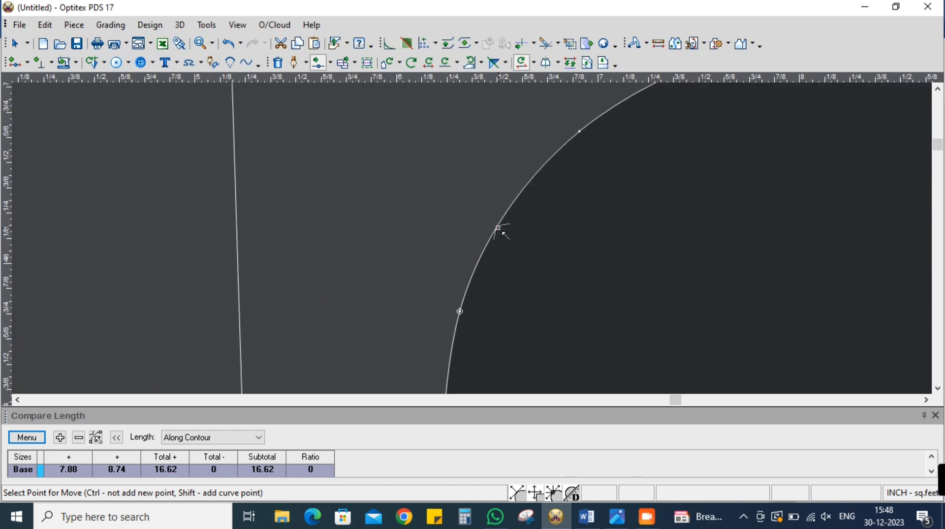
pyautogui.click(498, 228)
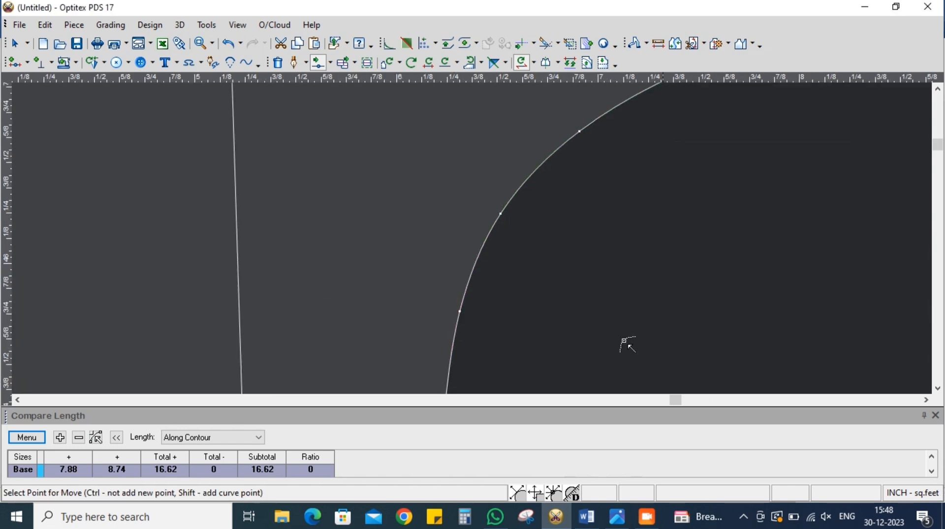
# Move the third BACK armhole curve point from the underarm slightly toward the shoulder to even out the bend
pyautogui.scroll(-3, 592, 320)
pyautogui.scroll(-1, 500, 214)
pyautogui.scroll(1, 472, 237)
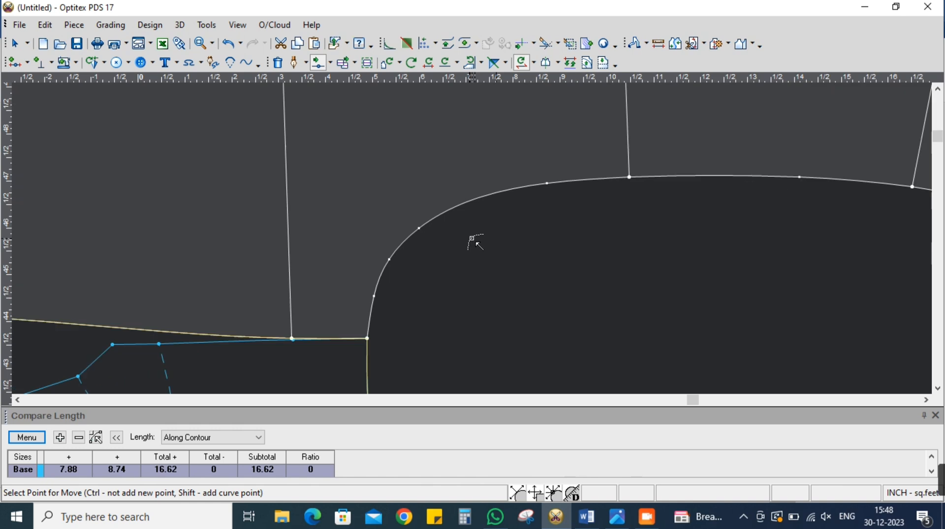
pyautogui.click(419, 230)
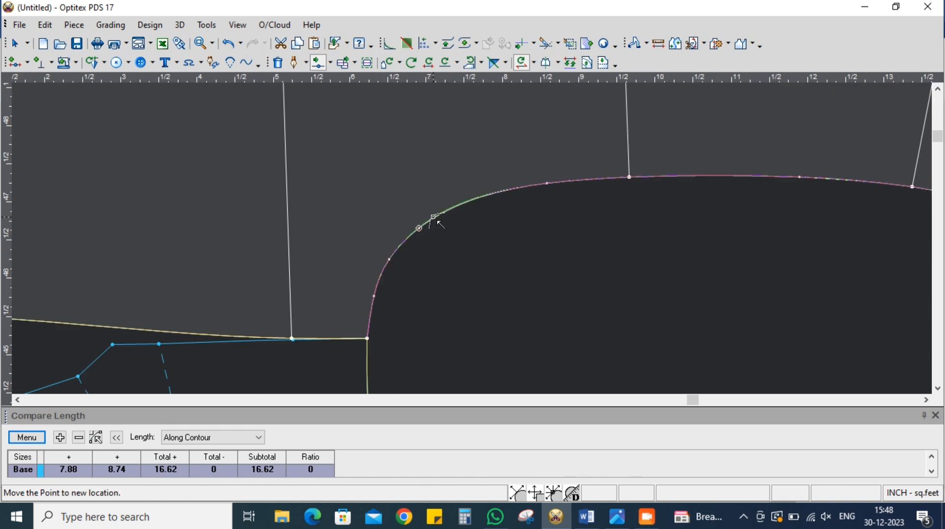
pyautogui.click(434, 216)
pyautogui.click(726, 350)
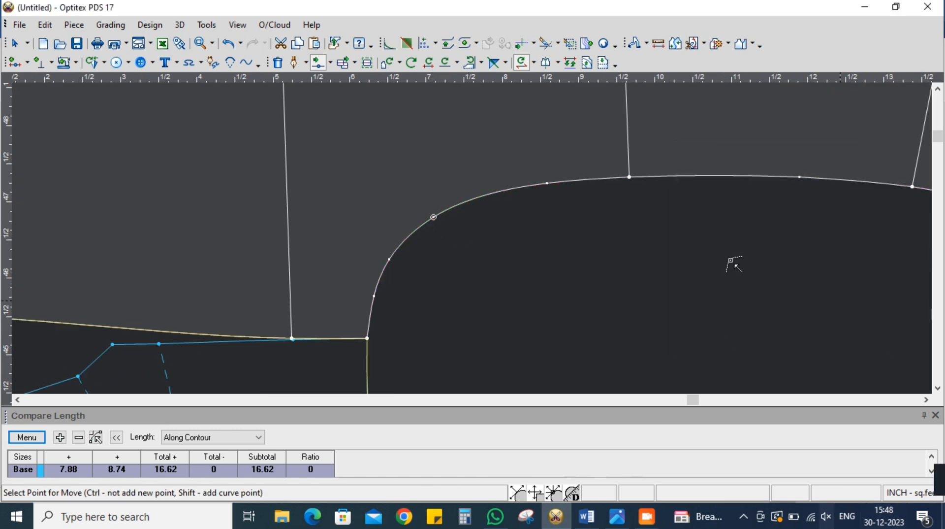
pyautogui.scroll(-2, 471, 253)
pyautogui.scroll(-3, 471, 253)
pyautogui.scroll(2, 435, 271)
pyautogui.rightClick(641, 163)
pyautogui.click(654, 178)
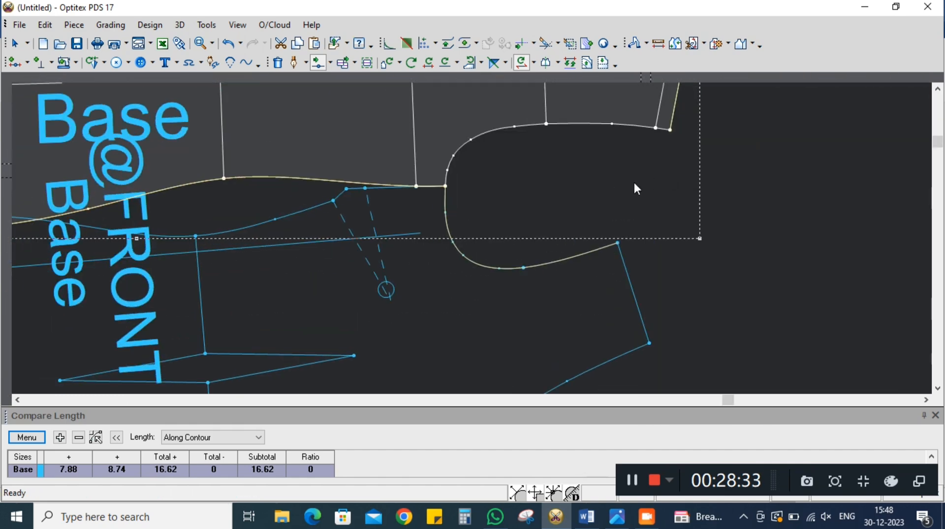
pyautogui.scroll(-1, 498, 192)
pyautogui.scroll(-1, 472, 239)
pyautogui.click(495, 63)
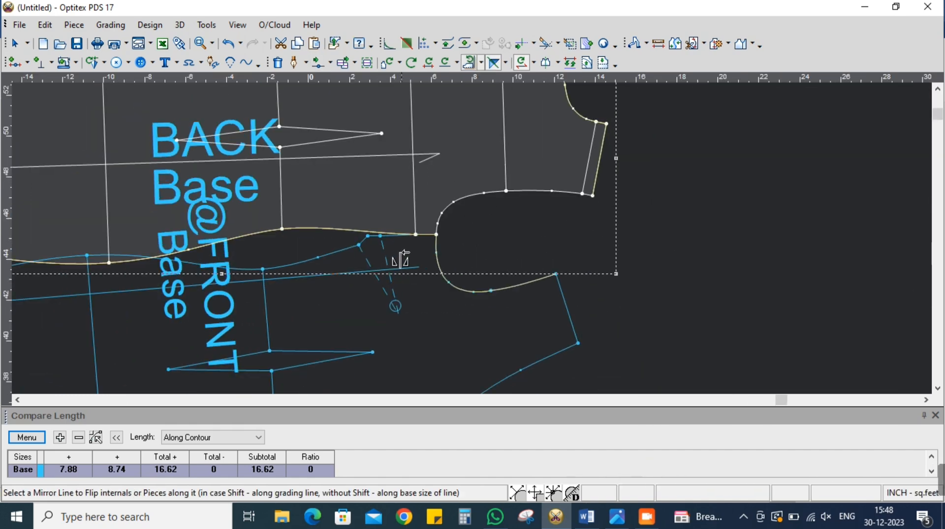
pyautogui.click(435, 242)
pyautogui.click(449, 201)
pyautogui.rightClick(607, 194)
pyautogui.click(618, 205)
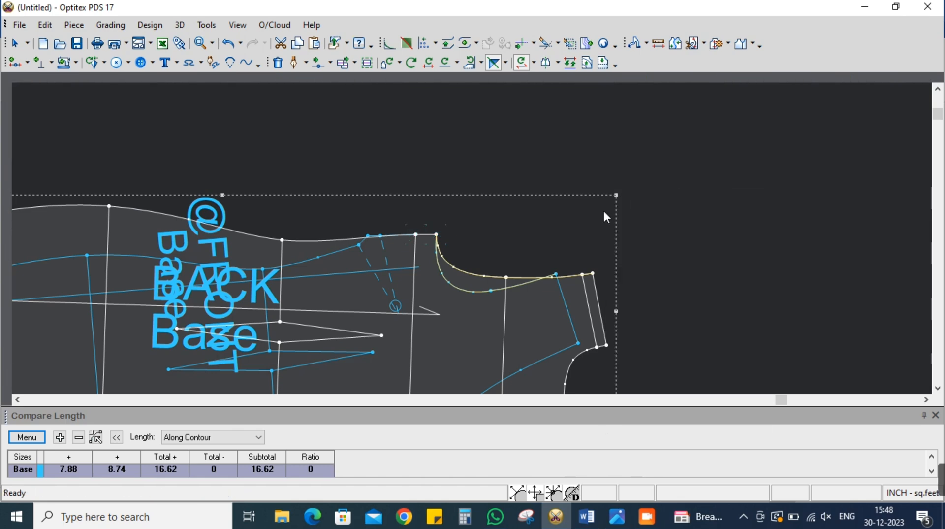
pyautogui.scroll(-1, 474, 245)
pyautogui.scroll(-1, 473, 240)
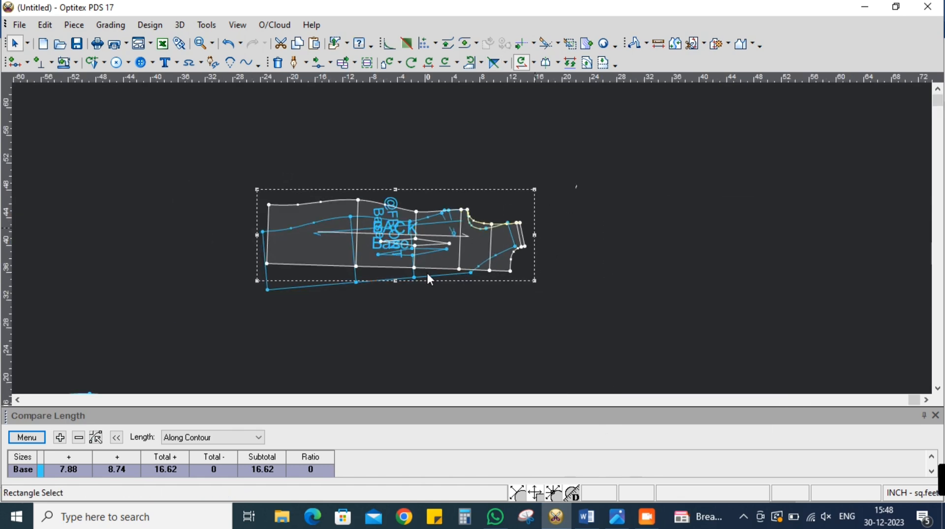
pyautogui.click(524, 63)
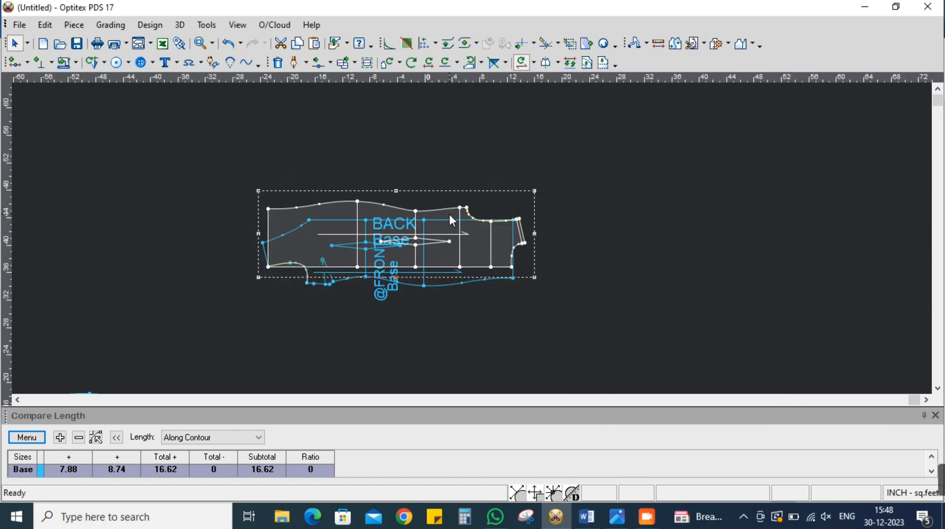
pyautogui.moveTo(452, 219); pyautogui.dragTo(466, 135)
pyautogui.moveTo(460, 240); pyautogui.dragTo(477, 224)
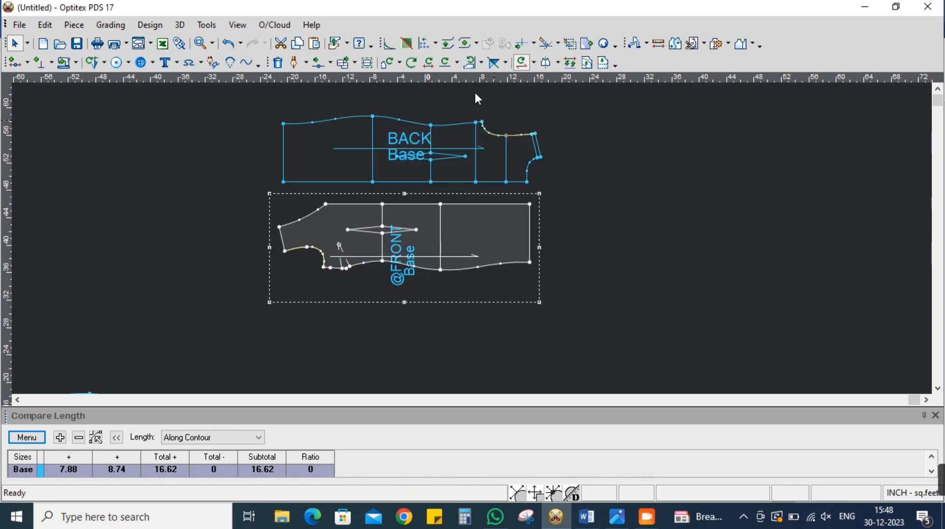
pyautogui.click(481, 62)
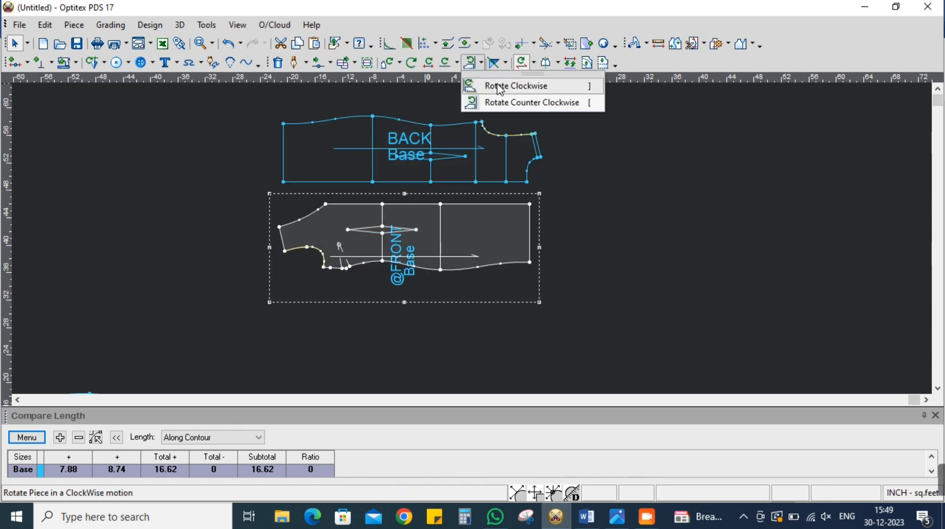
pyautogui.click(501, 87)
pyautogui.click(470, 63)
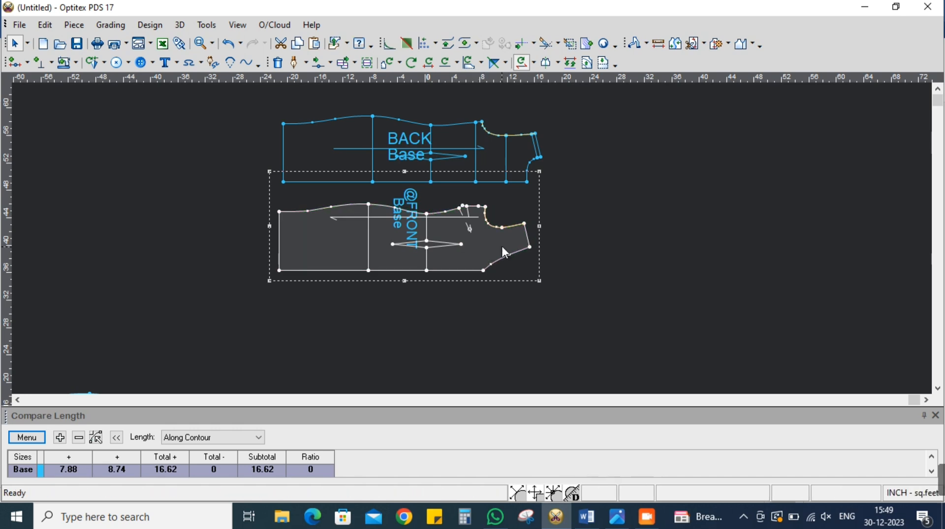
pyautogui.moveTo(502, 246); pyautogui.dragTo(502, 245)
pyautogui.scroll(-1, 390, 241)
pyautogui.moveTo(350, 365); pyautogui.dragTo(533, 314)
pyautogui.scroll(1, 534, 315)
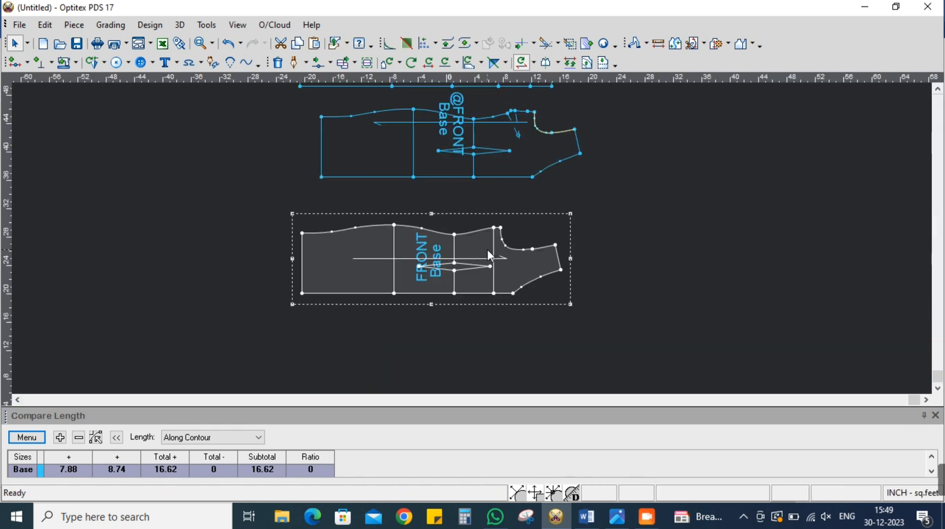
pyautogui.click(281, 43)
pyautogui.scroll(-2, 478, 244)
pyautogui.scroll(2, 479, 243)
pyautogui.click(552, 165)
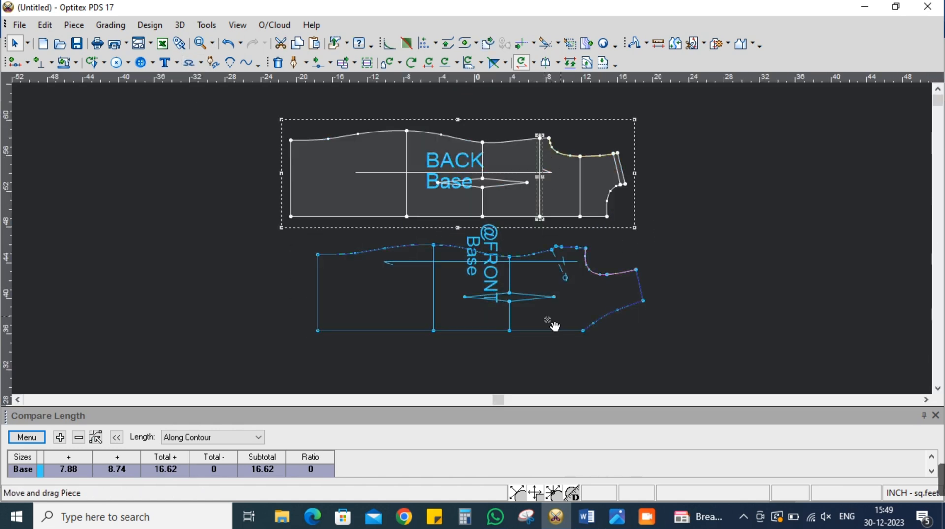
pyautogui.moveTo(564, 323); pyautogui.dragTo(480, 339)
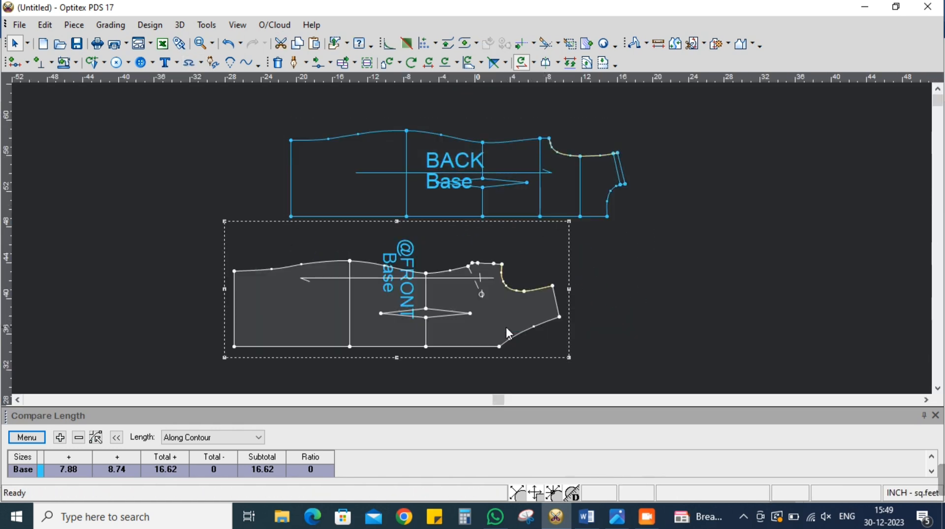
pyautogui.click(547, 62)
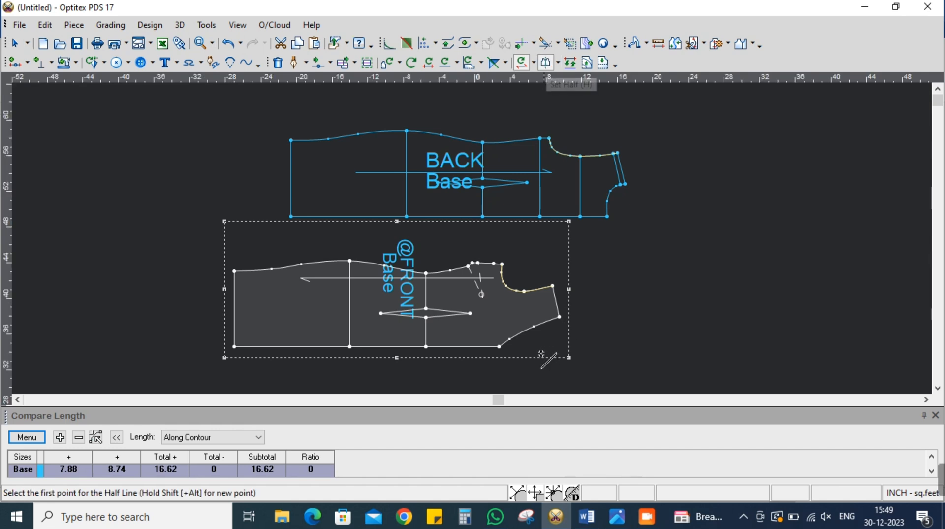
pyautogui.click(499, 347)
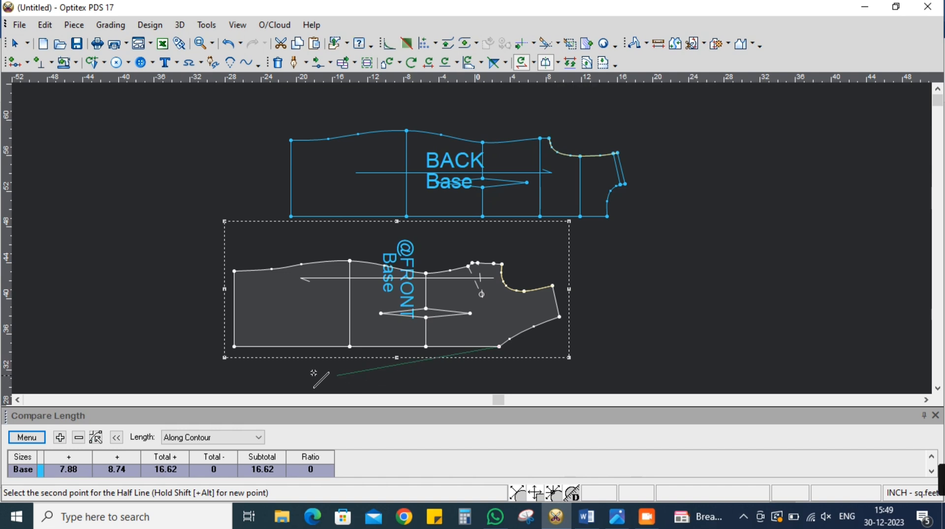
pyautogui.click(235, 347)
pyautogui.rightClick(658, 290)
pyautogui.click(682, 274)
pyautogui.click(533, 62)
pyautogui.click(544, 87)
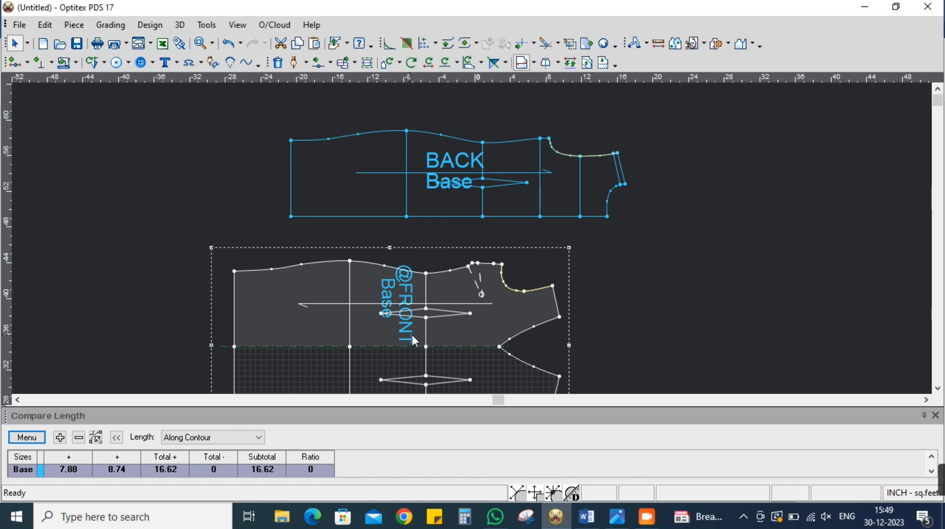
pyautogui.scroll(1, 410, 335)
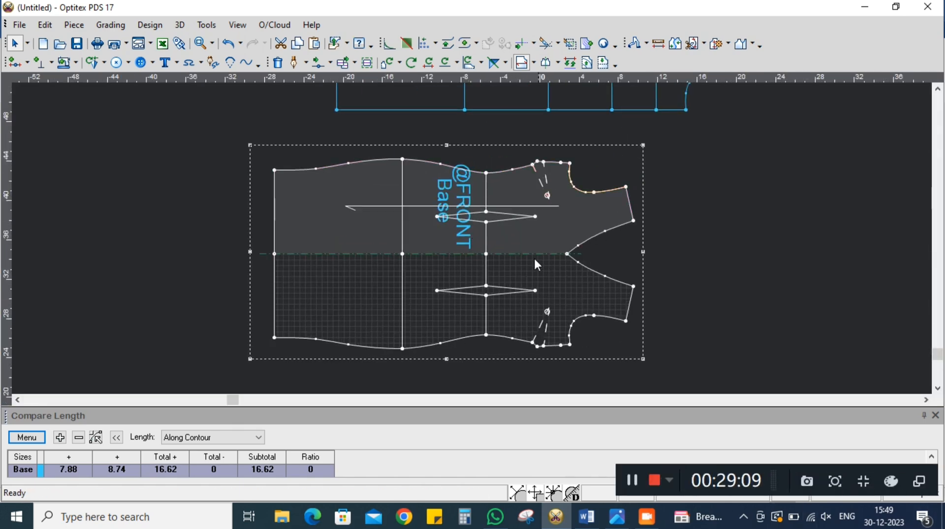
# Add a point on the BACK's centre back edge, 5 inches from the hip line and 8 inches from the hem
pyautogui.scroll(-3, 478, 242)
pyautogui.scroll(3, 478, 236)
pyautogui.click(480, 229)
pyautogui.scroll(1, 507, 183)
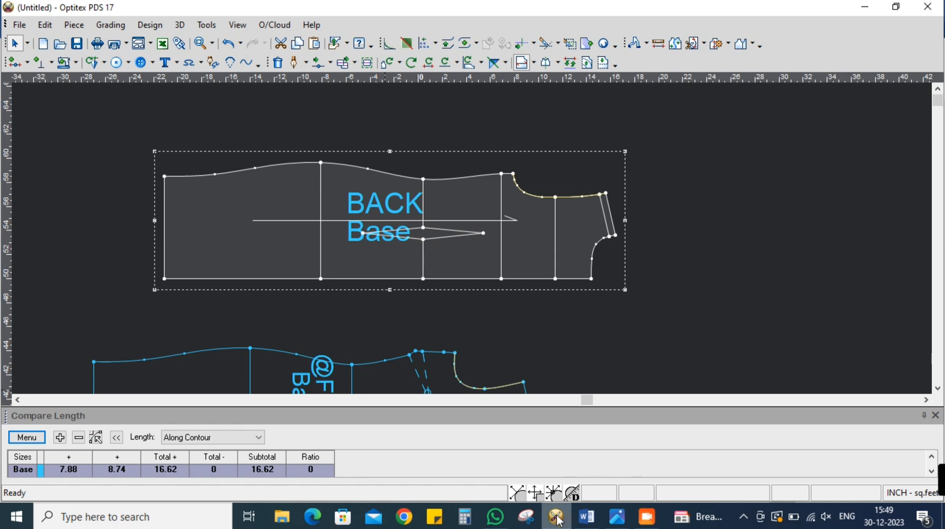
pyautogui.moveTo(558, 521)
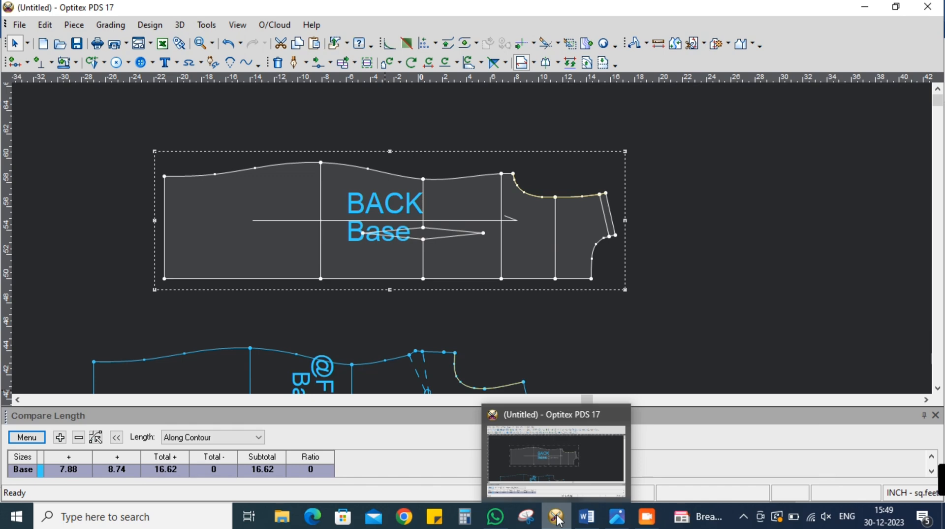
pyautogui.scroll(2, 471, 241)
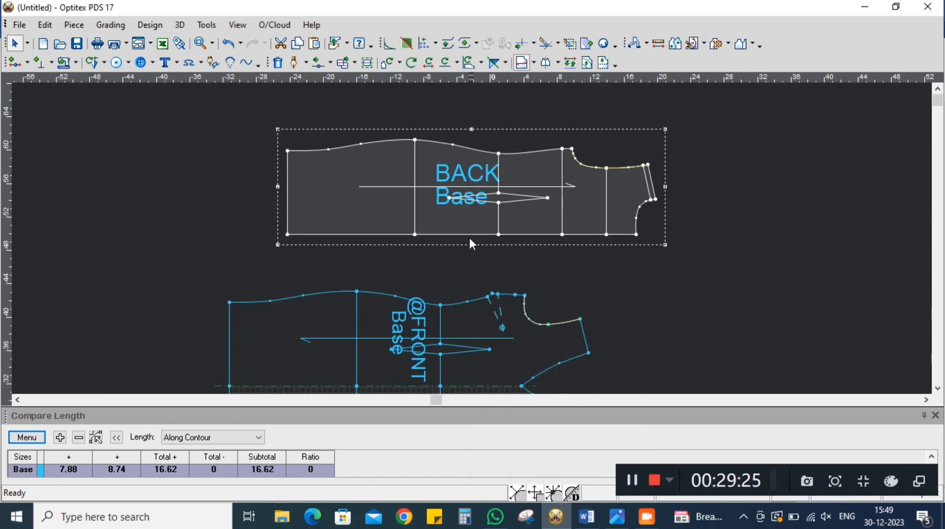
pyautogui.scroll(-2, 461, 256)
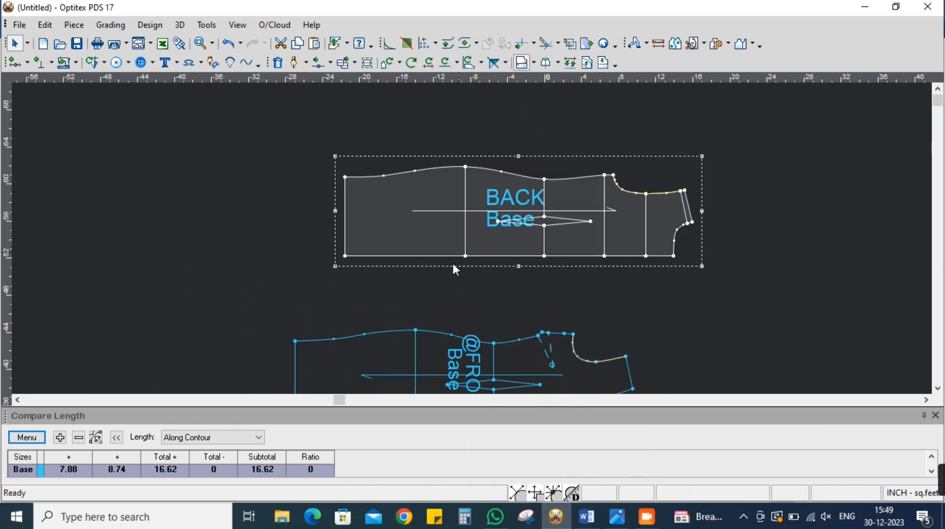
pyautogui.scroll(1, 472, 238)
pyautogui.scroll(1, 472, 239)
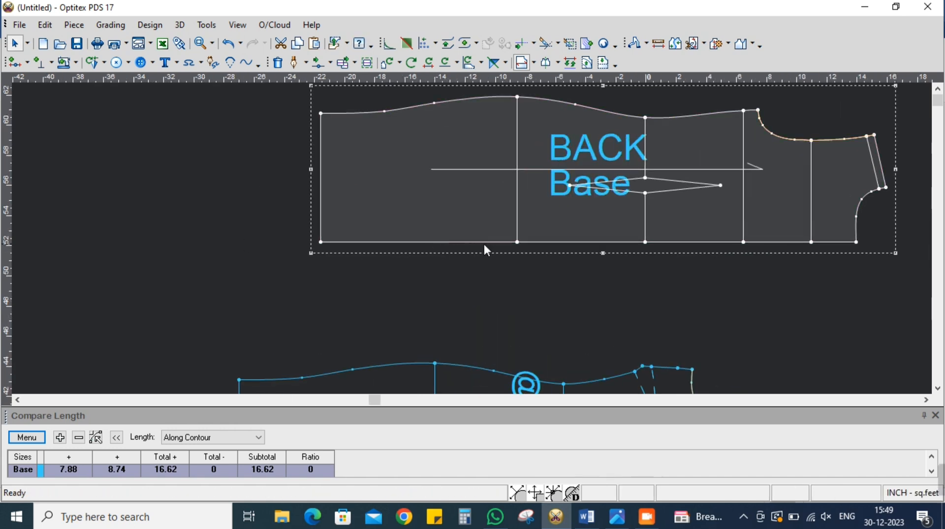
pyautogui.click(15, 62)
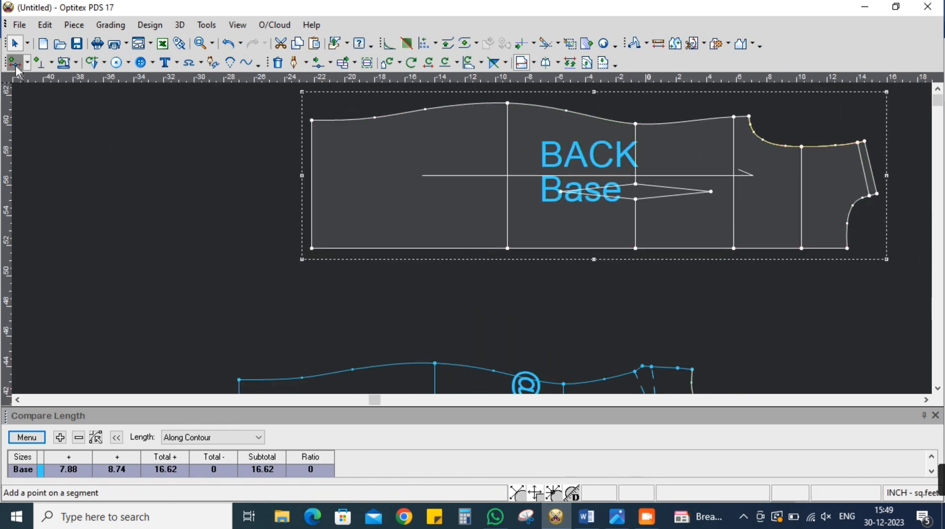
pyautogui.click(375, 249)
pyautogui.press('Tab')
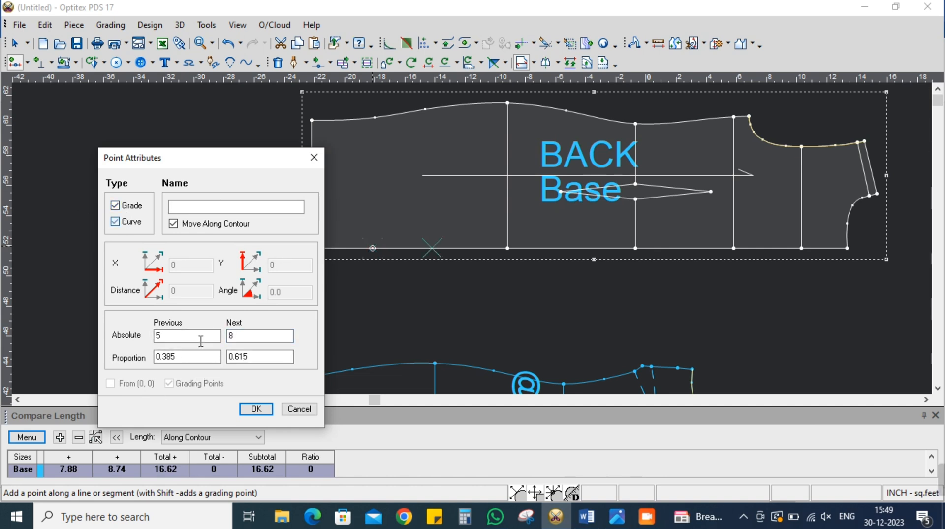
pyautogui.click(245, 409)
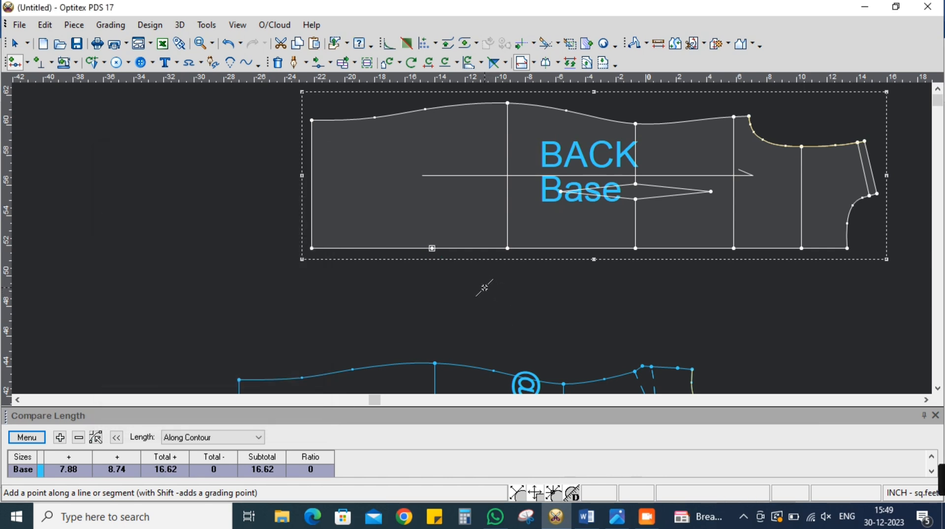
# Place a notch on the BACK's centre back edge at the point between the hip line and the hem
pyautogui.click(41, 63)
pyautogui.click(433, 249)
pyautogui.rightClick(195, 218)
pyautogui.click(220, 227)
# Move the BACK's waistline point on the centre back edge slightly inward along Y with Multi Move
pyautogui.scroll(-2, 476, 238)
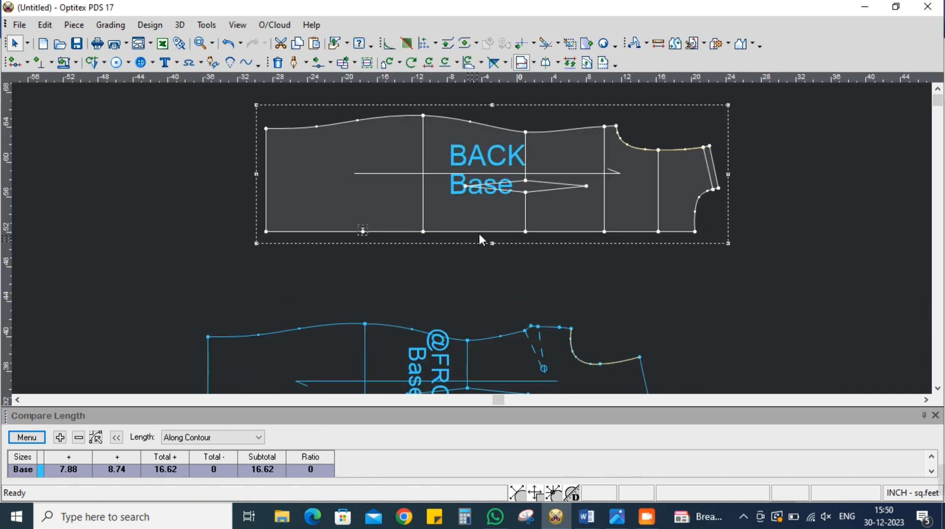
pyautogui.scroll(2, 474, 238)
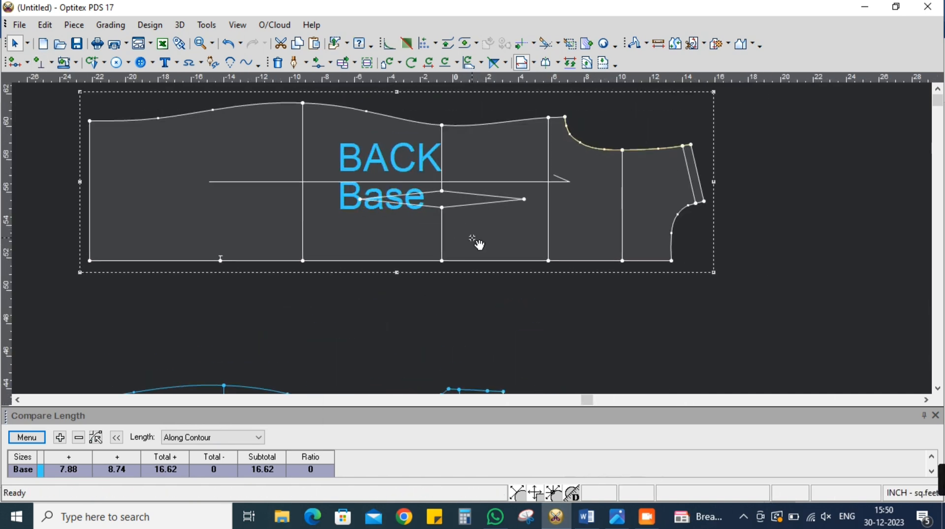
pyautogui.scroll(-1, 473, 243)
pyautogui.scroll(1, 473, 244)
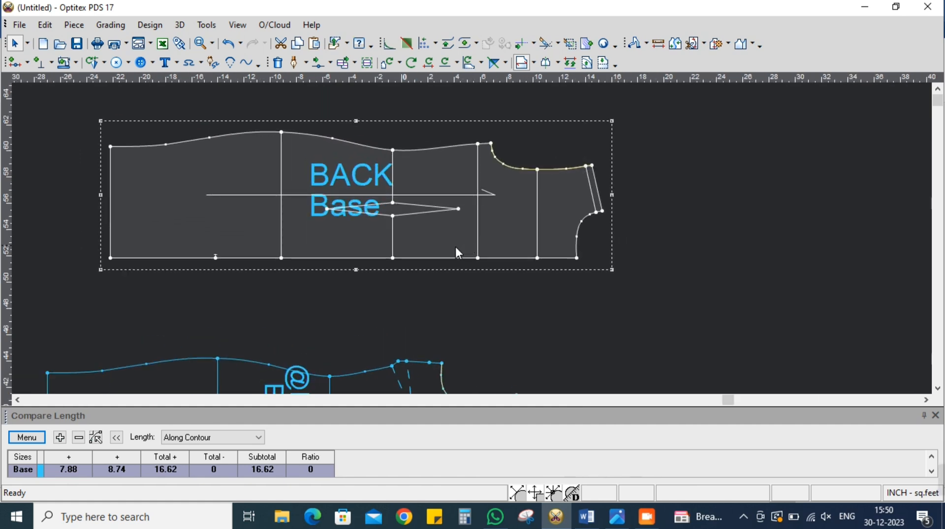
pyautogui.scroll(2, 473, 244)
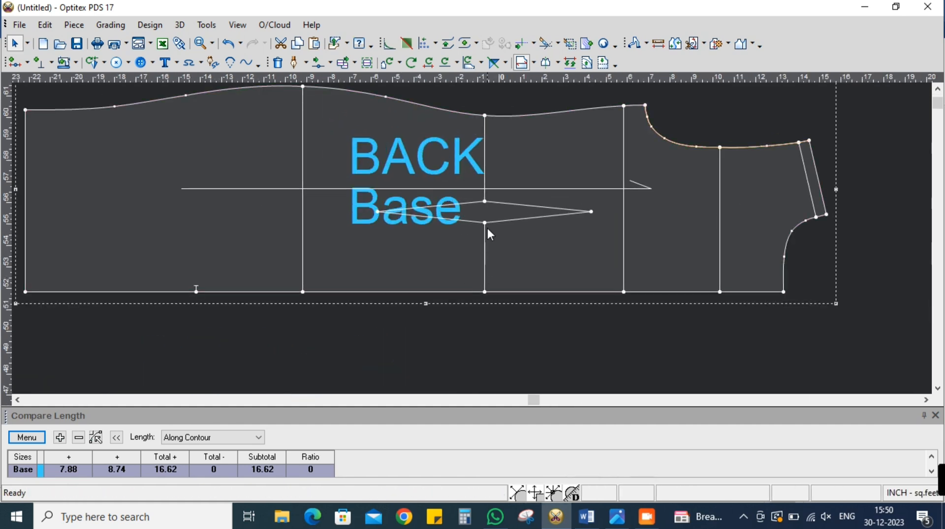
pyautogui.doubleClick(482, 288)
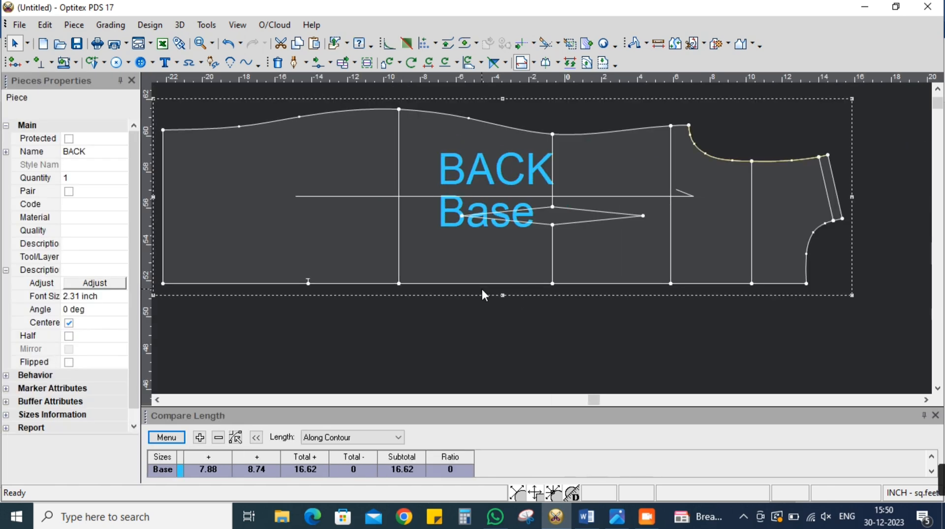
pyautogui.click(132, 80)
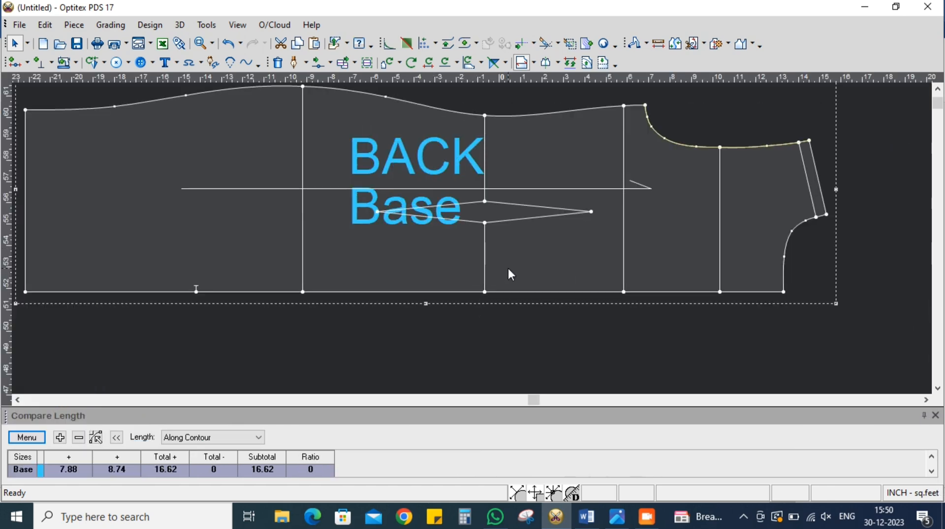
pyautogui.scroll(-1, 509, 273)
pyautogui.click(330, 63)
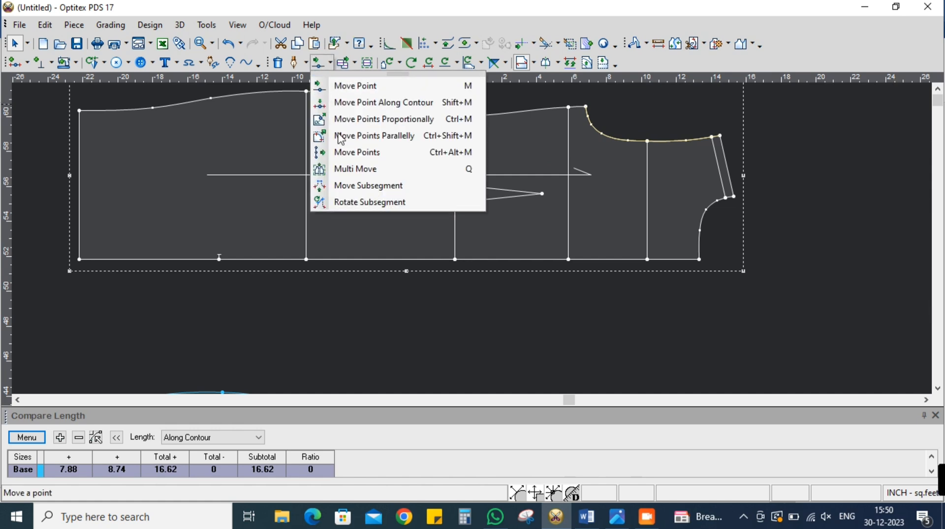
pyautogui.click(347, 167)
pyautogui.moveTo(437, 225); pyautogui.dragTo(460, 271)
pyautogui.click(455, 259)
pyautogui.click(464, 259)
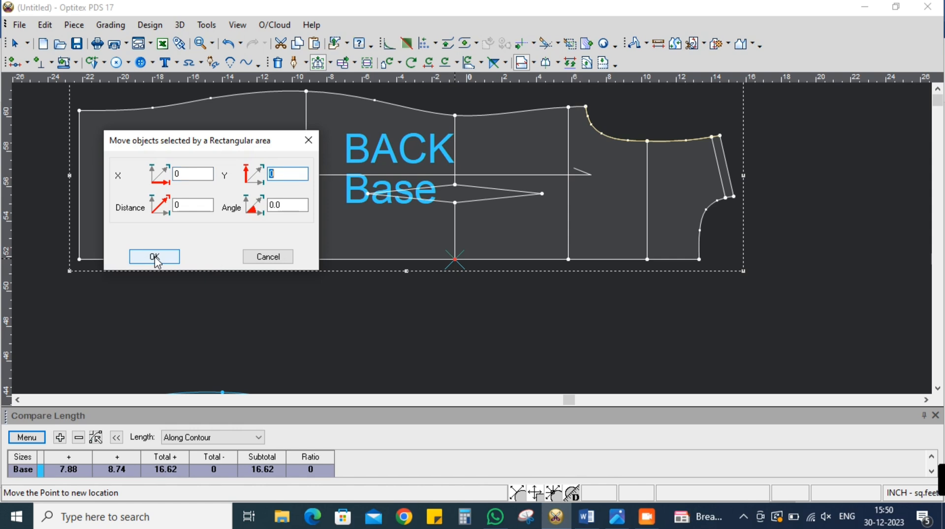
pyautogui.click(167, 258)
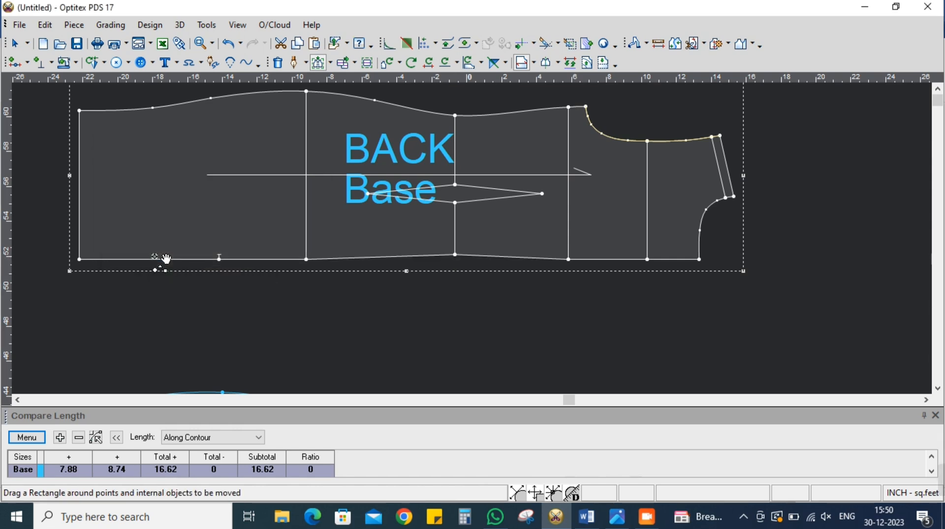
# Move the BACK's waistline point on the side seam outward by 0.2 inch along Y
pyautogui.moveTo(458, 115)
pyautogui.mouseDown()
pyautogui.moveTo(468, 127)
pyautogui.moveTo(461, 122)
pyautogui.mouseUp()
pyautogui.click(460, 119)
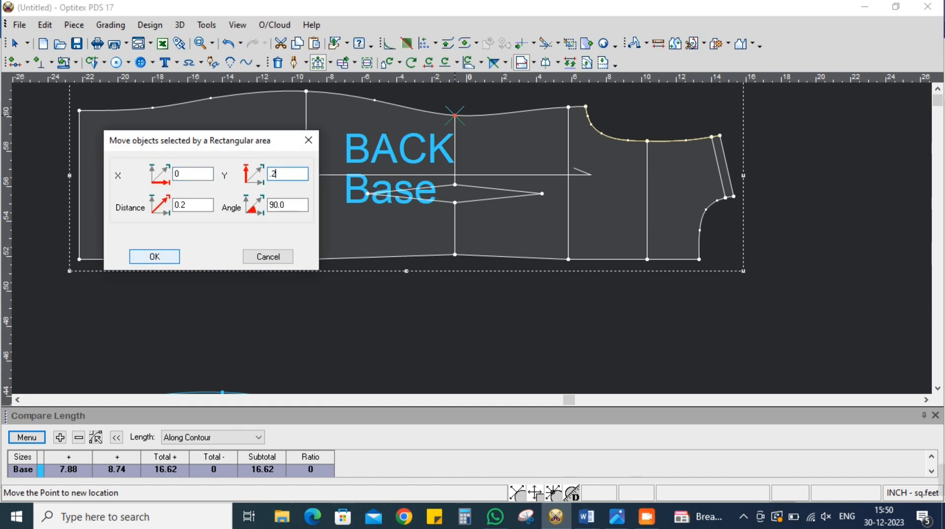
pyautogui.click(163, 257)
pyautogui.scroll(1, 483, 241)
pyautogui.rightClick(491, 253)
pyautogui.click(498, 260)
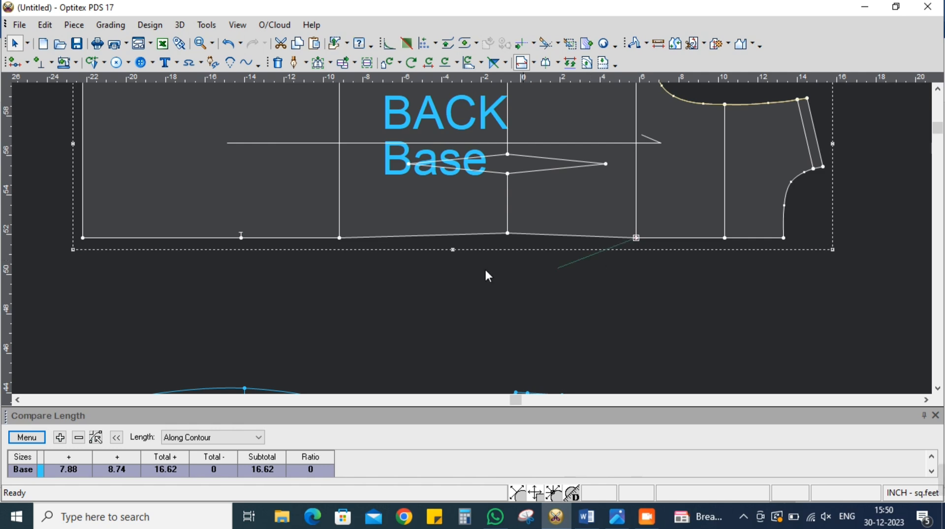
# Turn the three centre back points from the hip line through the waist to the underarm line into curve points
pyautogui.keyDown('shift'); pyautogui.click(339, 237); pyautogui.keyUp('shift')
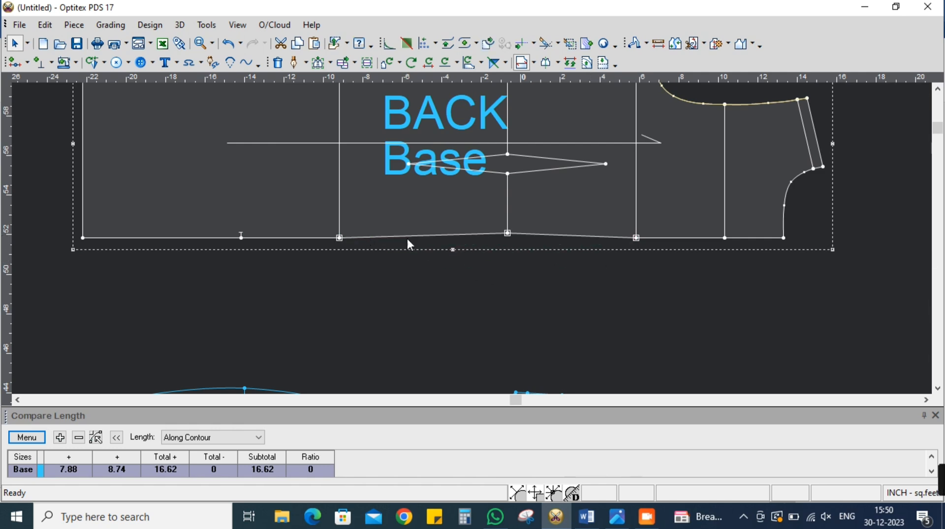
pyautogui.doubleClick(406, 238)
pyautogui.click(185, 153)
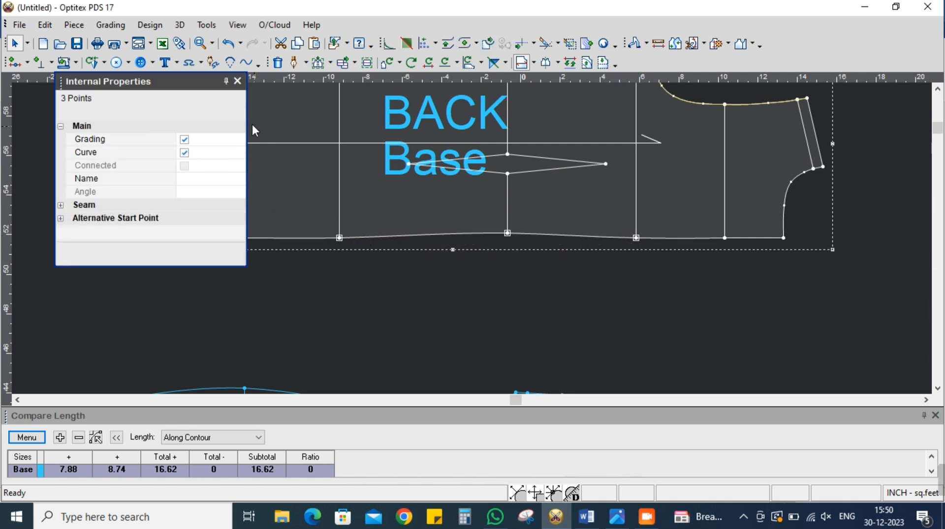
pyautogui.click(238, 81)
# Examine the shaping of the BACK piece's centre back edge and side seam
pyautogui.scroll(-1, 472, 236)
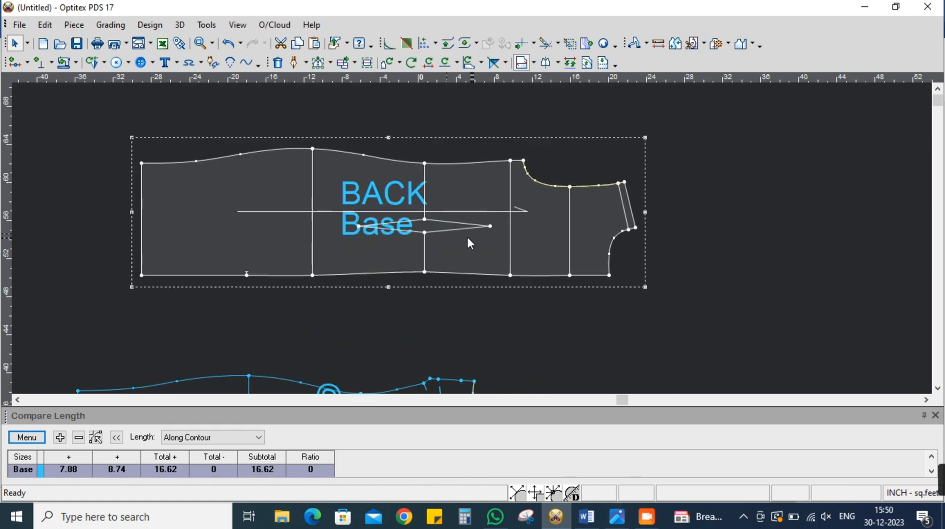
pyautogui.scroll(2, 400, 306)
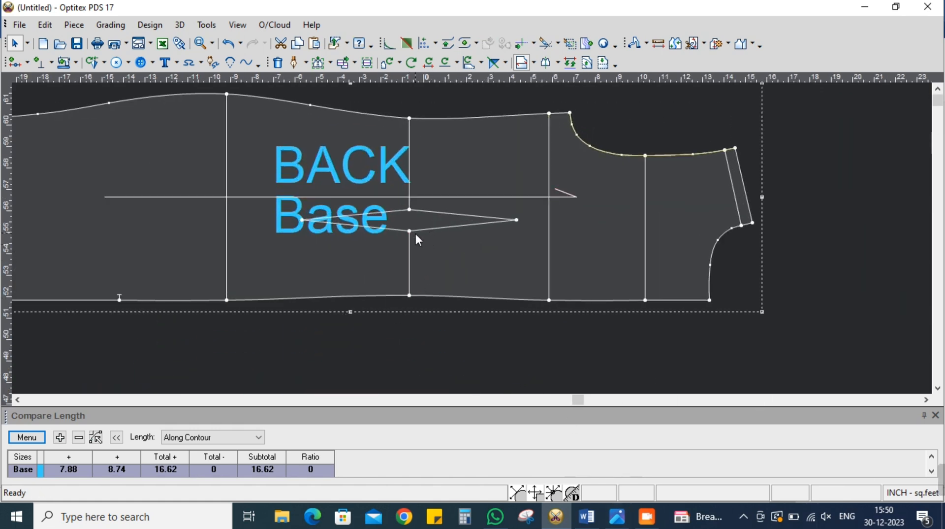
pyautogui.scroll(-1, 472, 238)
pyautogui.scroll(1, 472, 238)
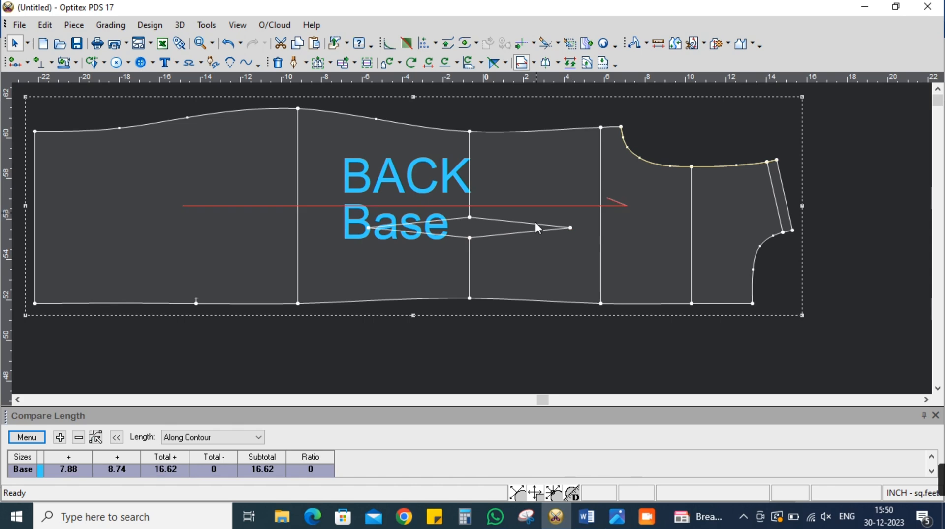
pyautogui.scroll(-1, 474, 238)
pyautogui.scroll(1, 532, 234)
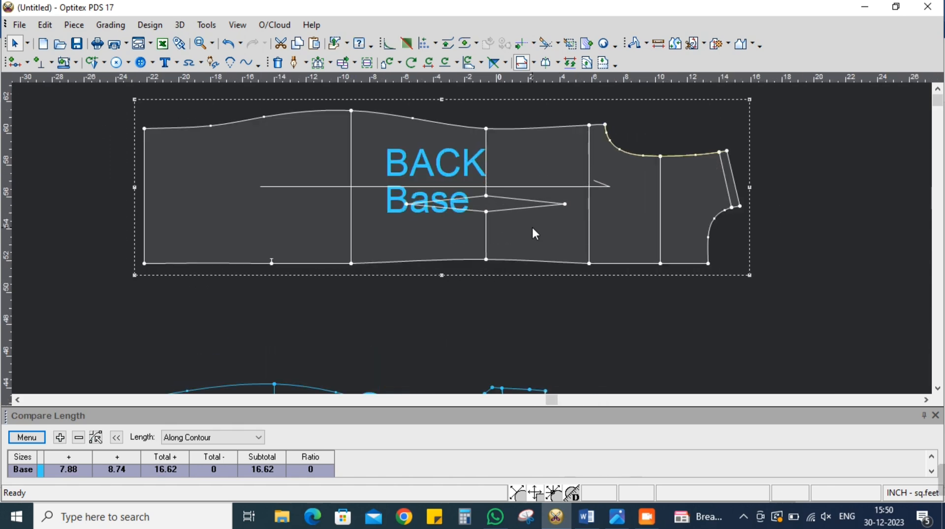
pyautogui.scroll(-1, 474, 246)
pyautogui.scroll(1, 474, 251)
pyautogui.press('space')
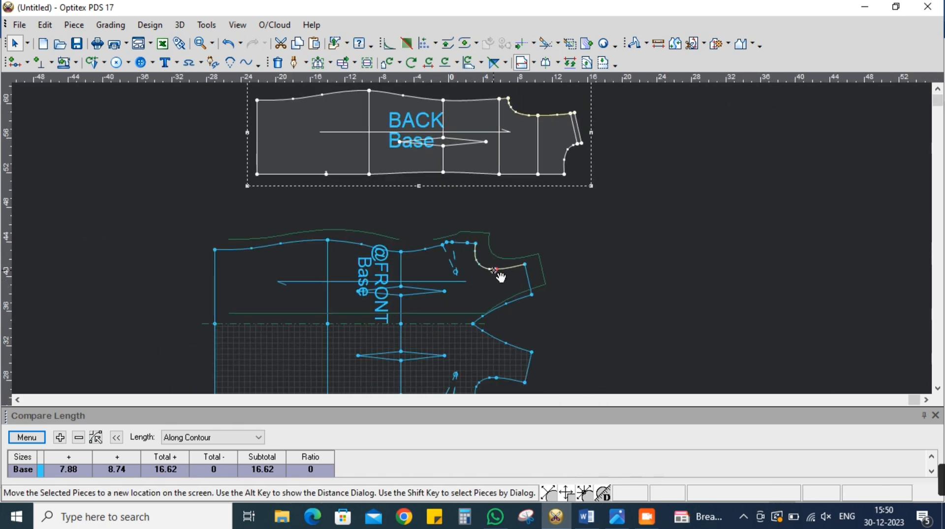
pyautogui.click(500, 276)
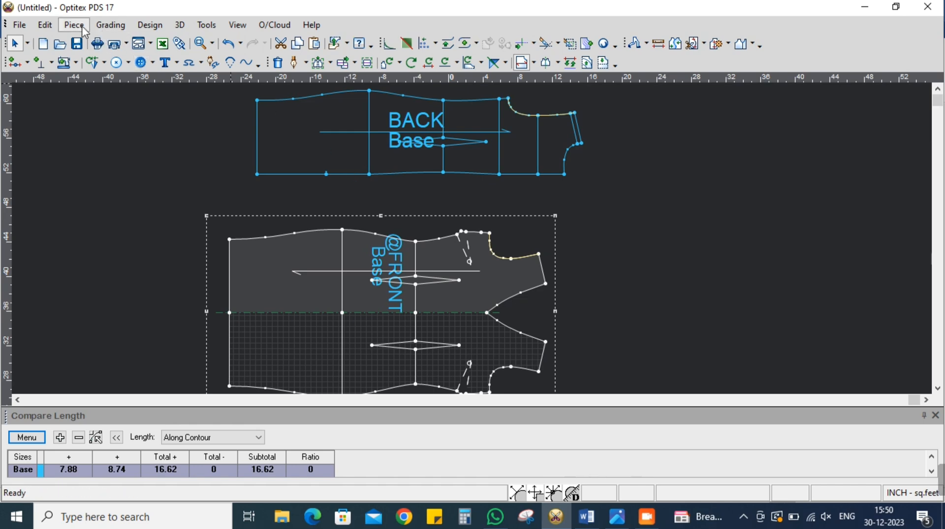
pyautogui.click(112, 28)
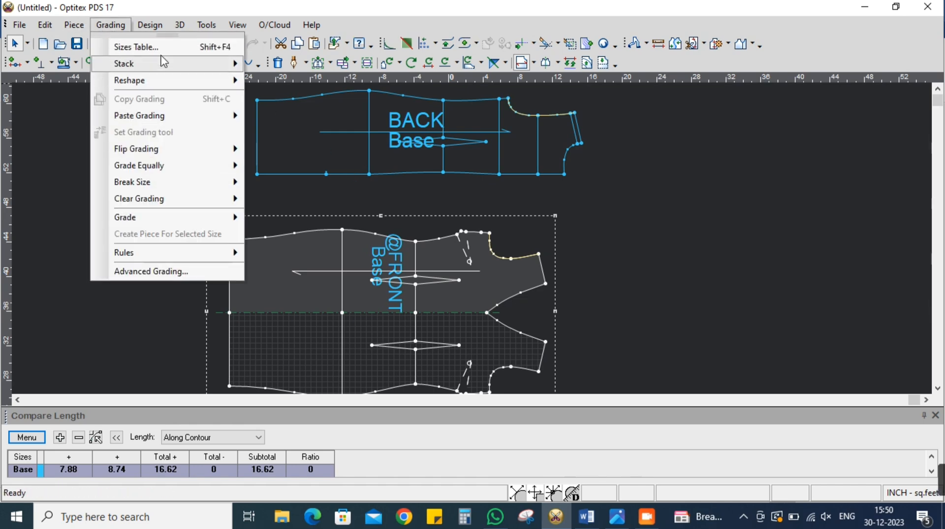
pyautogui.click(140, 48)
pyautogui.click(376, 189)
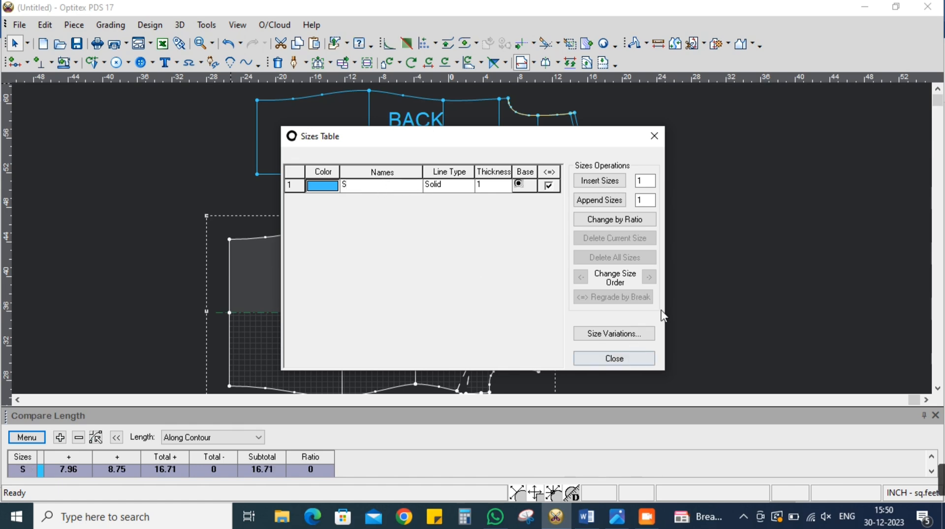
pyautogui.click(634, 357)
pyautogui.scroll(-2, 477, 243)
pyautogui.scroll(1, 477, 242)
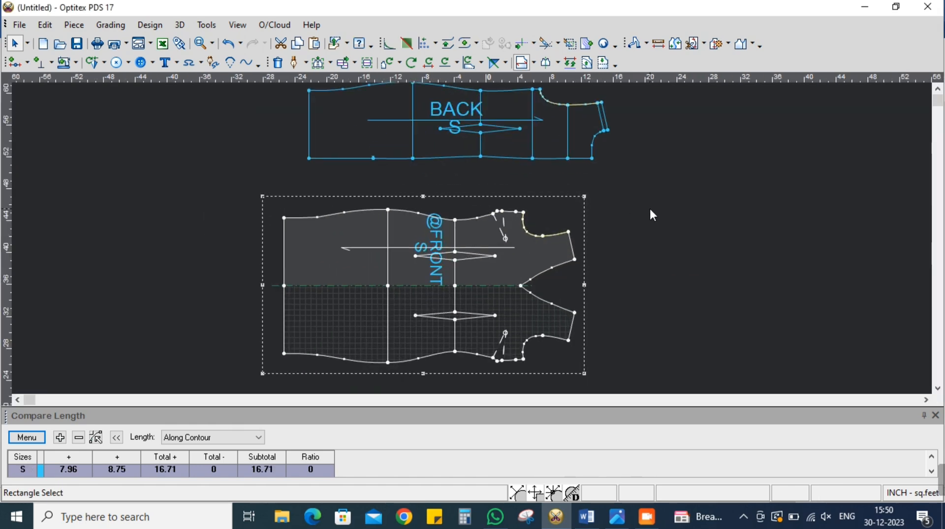
pyautogui.moveTo(509, 141); pyautogui.dragTo(491, 166)
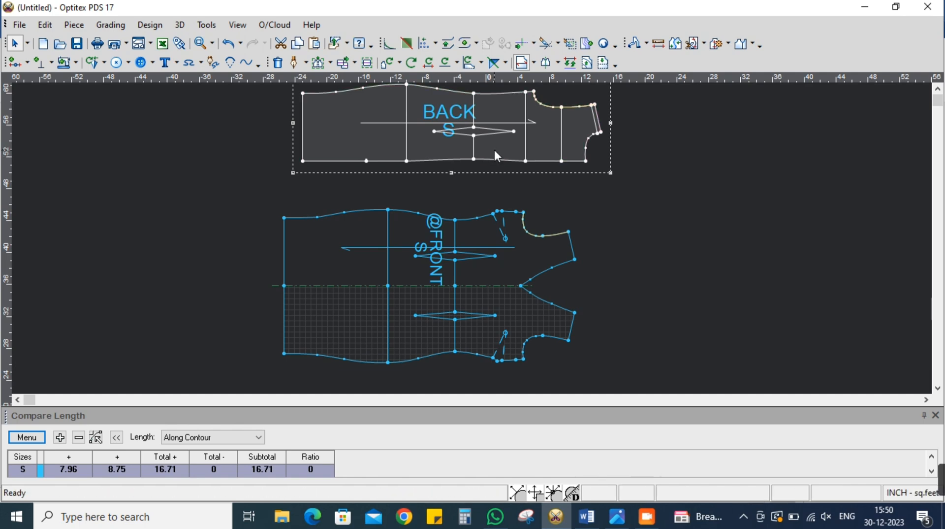
pyautogui.doubleClick(495, 150)
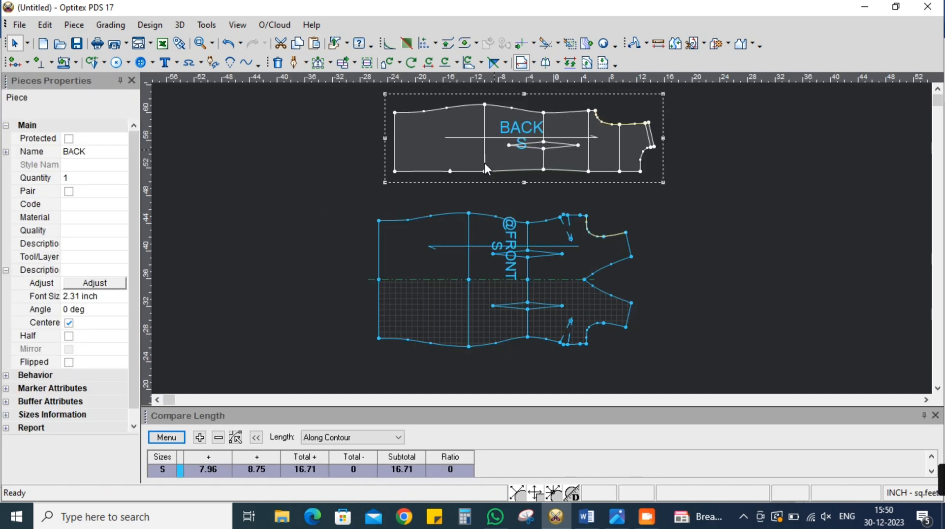
pyautogui.click(69, 192)
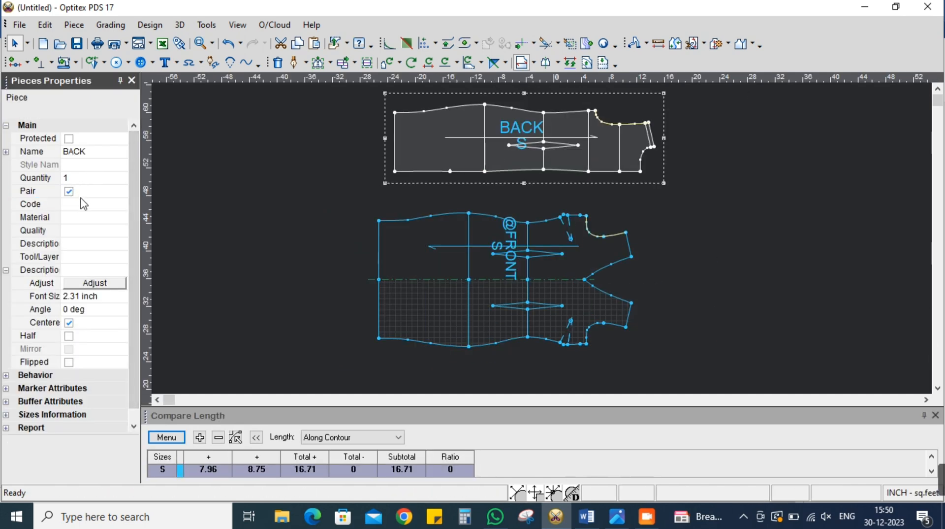
pyautogui.click(82, 203)
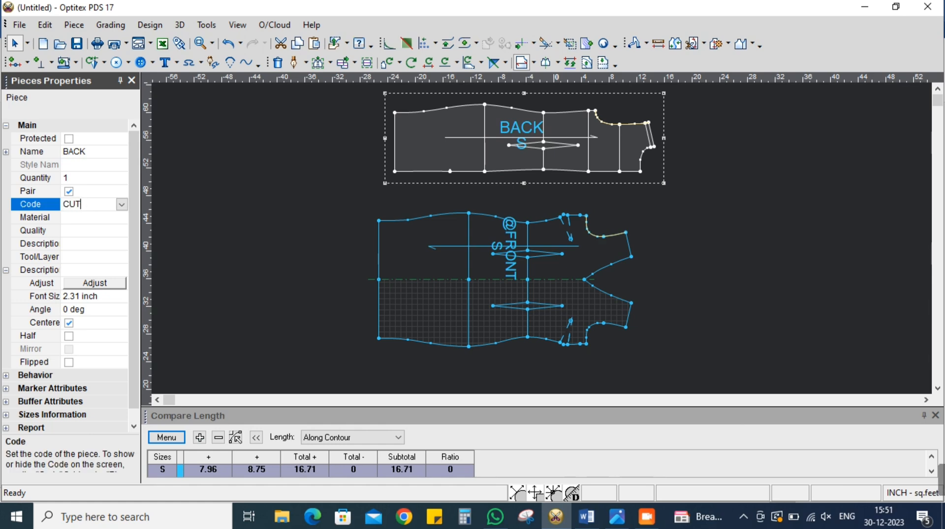
pyautogui.write('2')
pyautogui.click(90, 230)
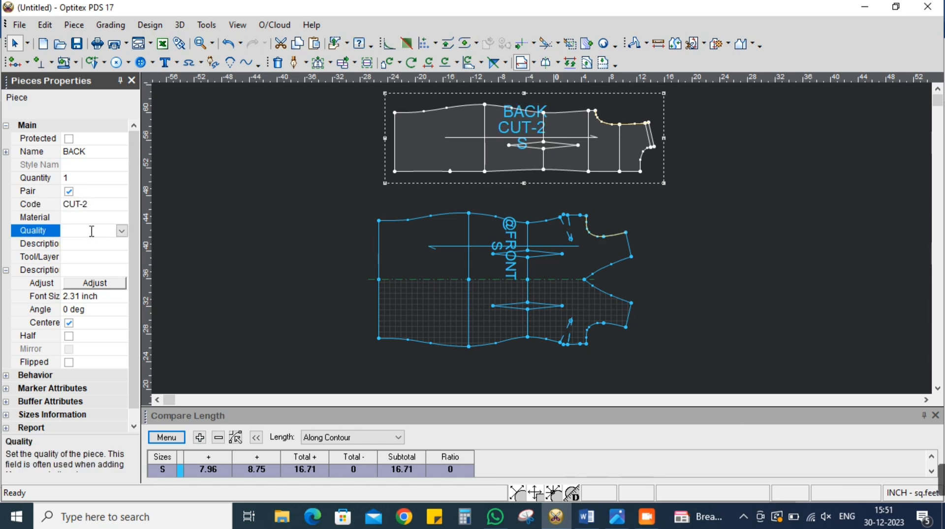
pyautogui.click(490, 290)
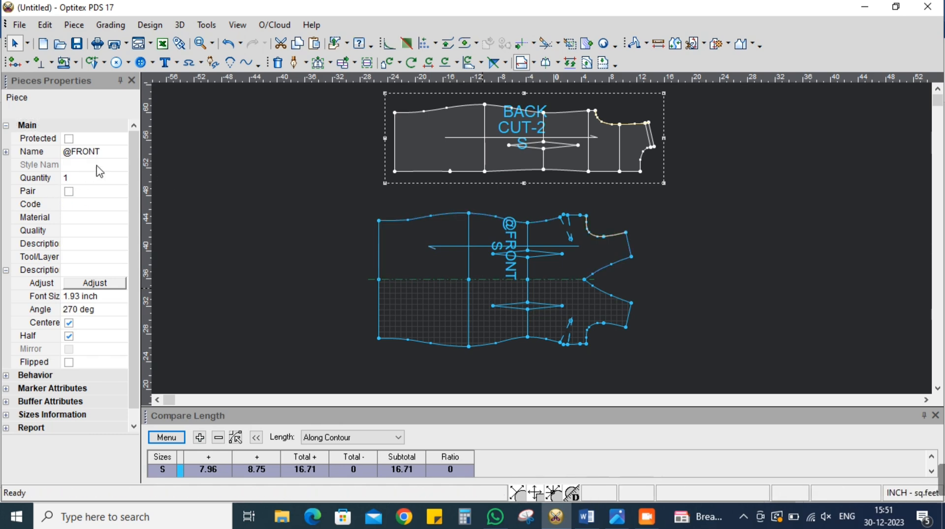
pyautogui.click(87, 151)
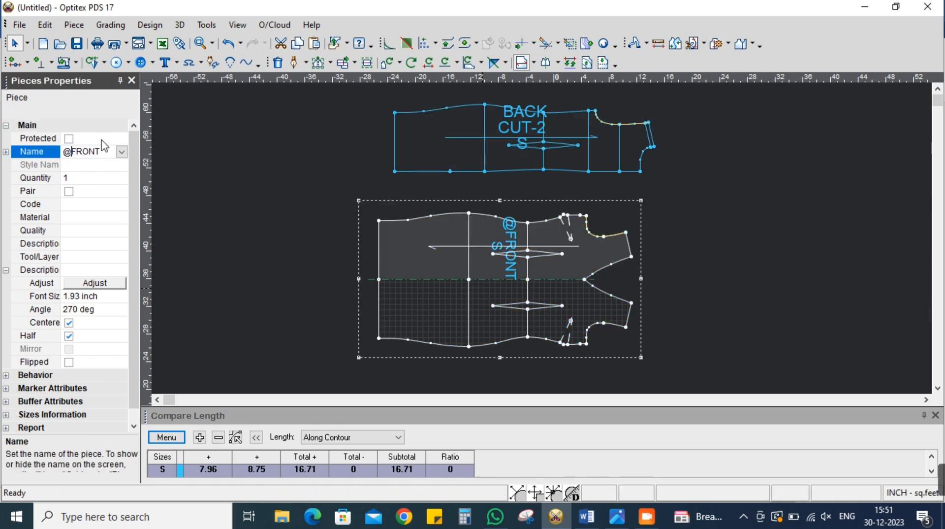
pyautogui.press('Return')
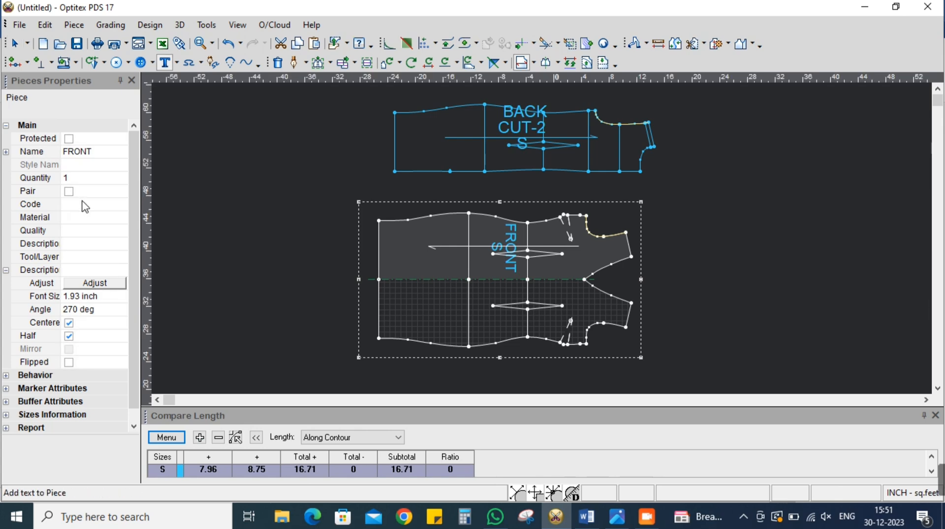
pyautogui.click(85, 203)
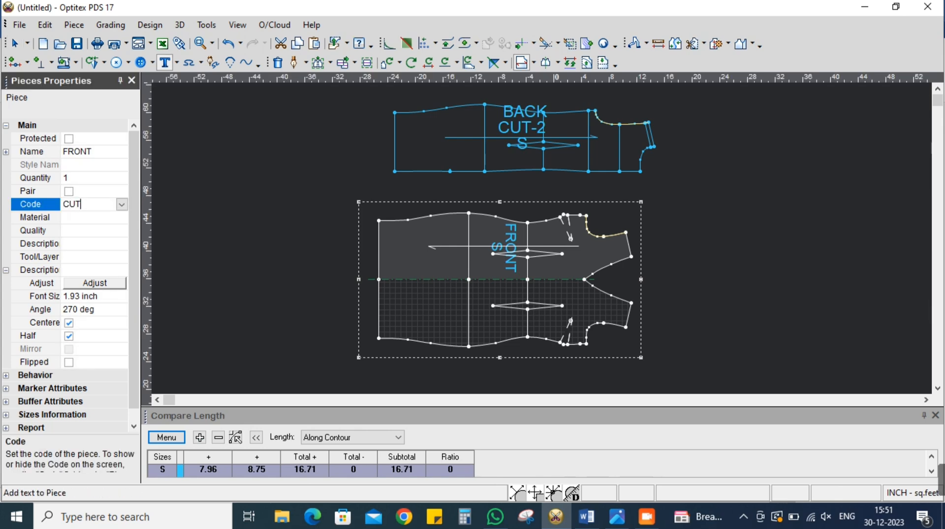
pyautogui.press('Return')
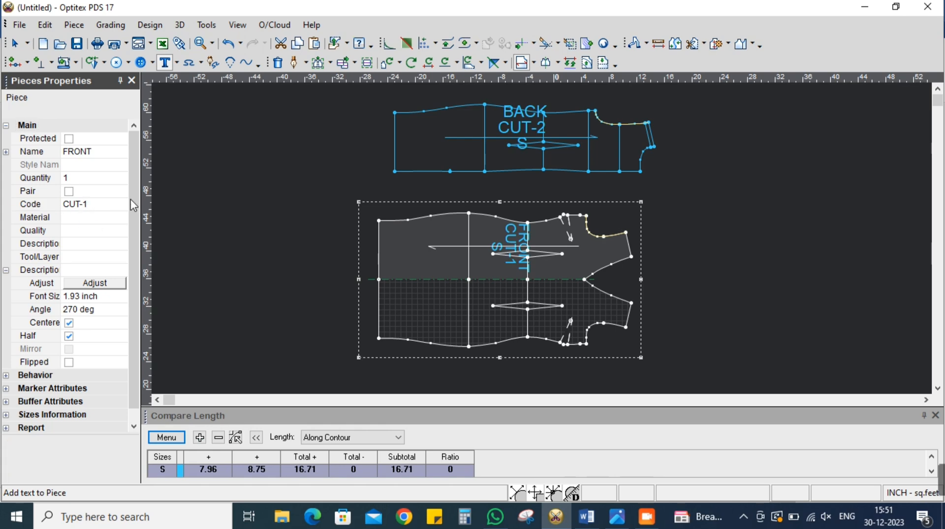
pyautogui.click(132, 80)
pyautogui.click(308, 236)
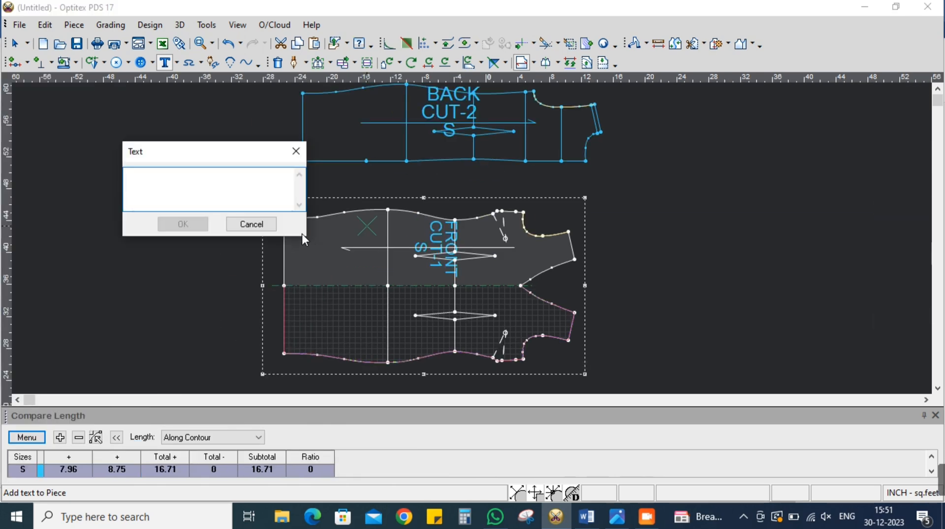
pyautogui.click(268, 225)
pyautogui.rightClick(753, 204)
pyautogui.click(766, 214)
pyautogui.scroll(-2, 495, 234)
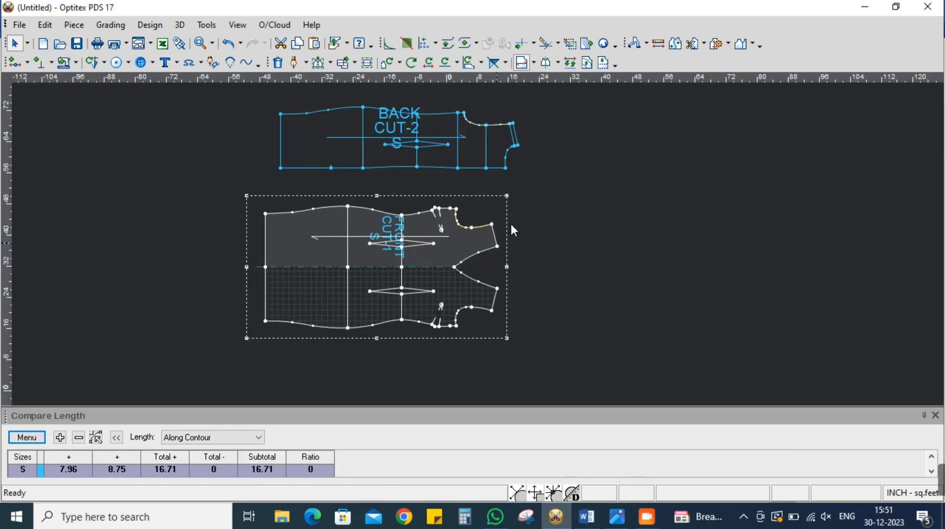
pyautogui.scroll(1, 491, 241)
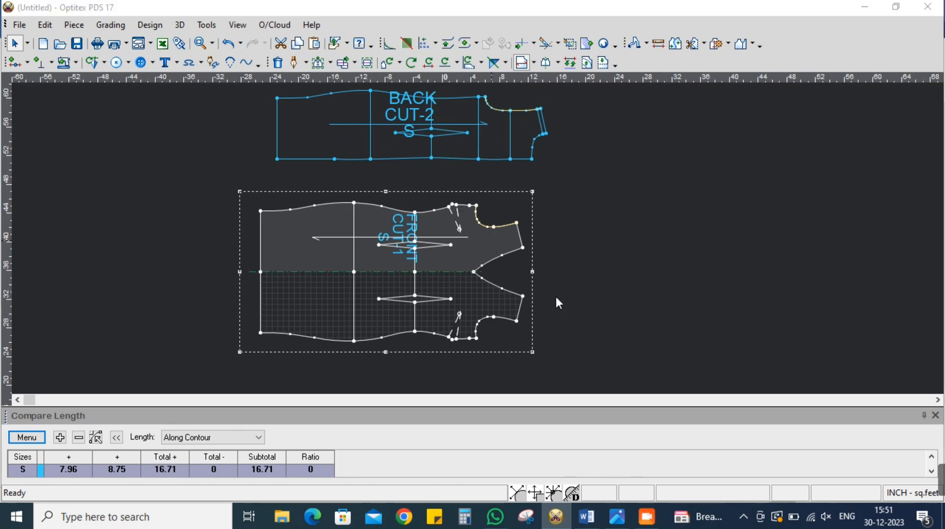
# Switch to the Word measurement sheet to read the sleeve length and opening, and return to Optitex PDS without saving
pyautogui.hotkey('alt', 'Tab')
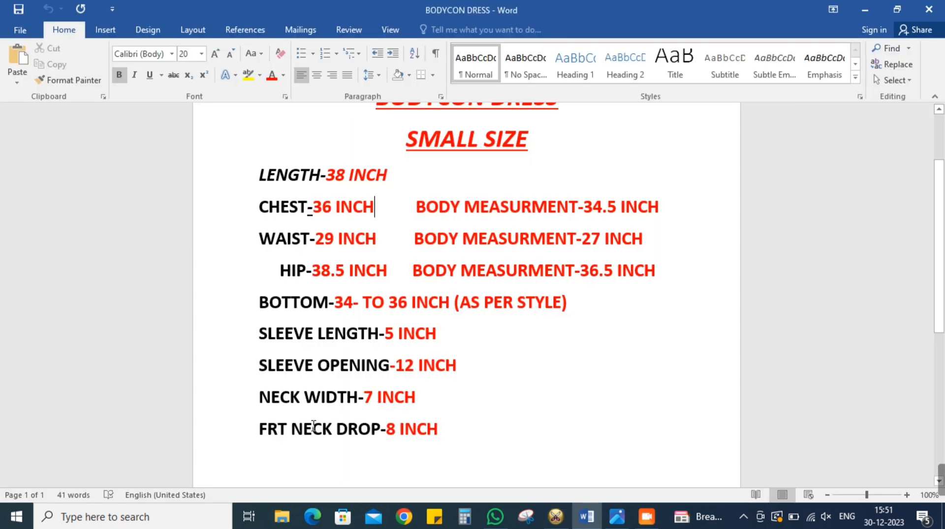
pyautogui.hotkey('alt', 'Tab')
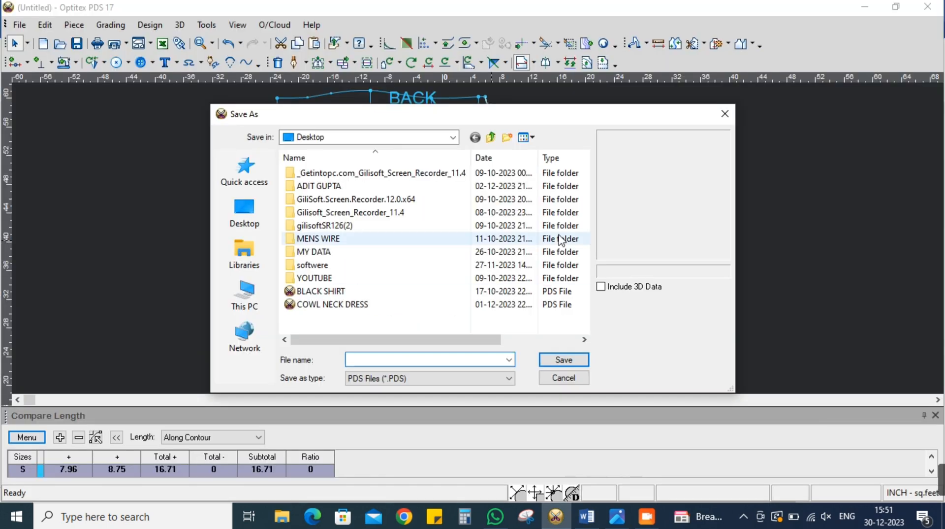
pyautogui.click(564, 378)
# Create a new rectangular piece named SLEEVE with length 5 and width 6.62 inches
pyautogui.scroll(-2, 513, 232)
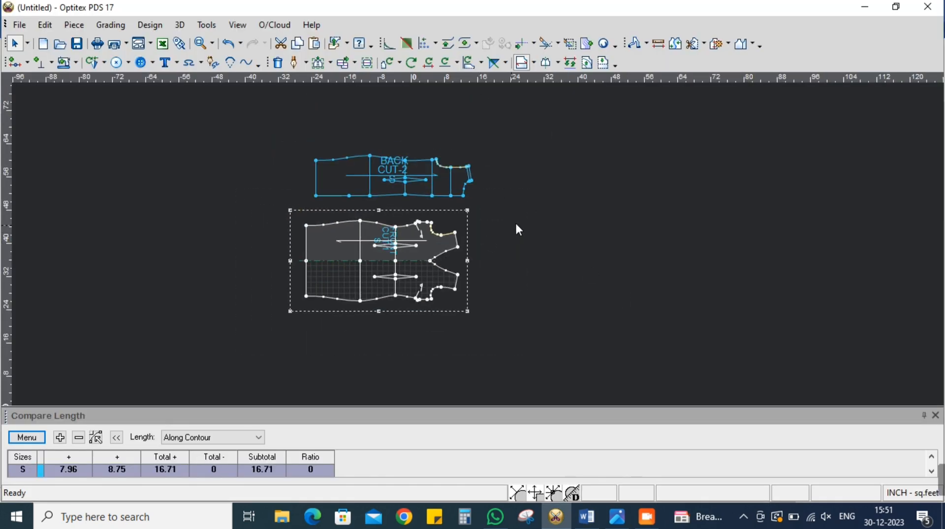
pyautogui.scroll(2, 577, 152)
pyautogui.rightClick(576, 147)
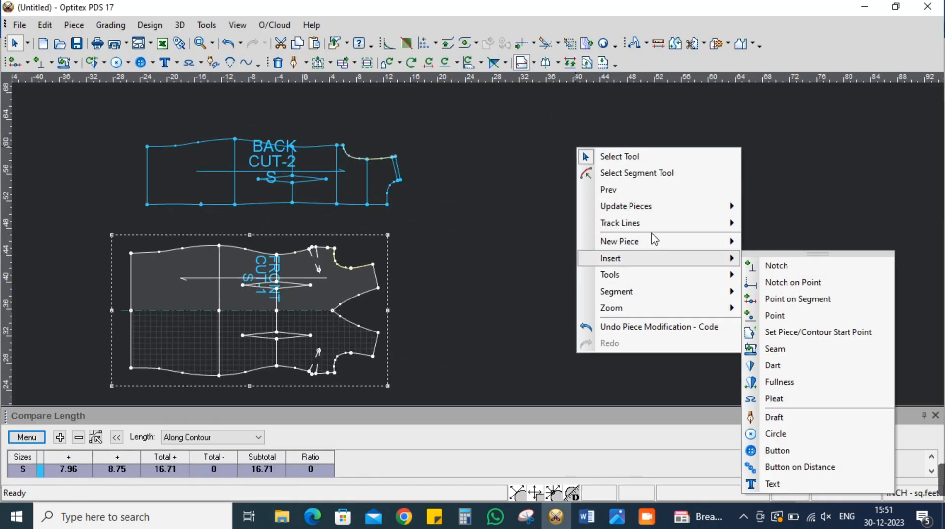
pyautogui.moveTo(712, 251)
pyautogui.click(788, 249)
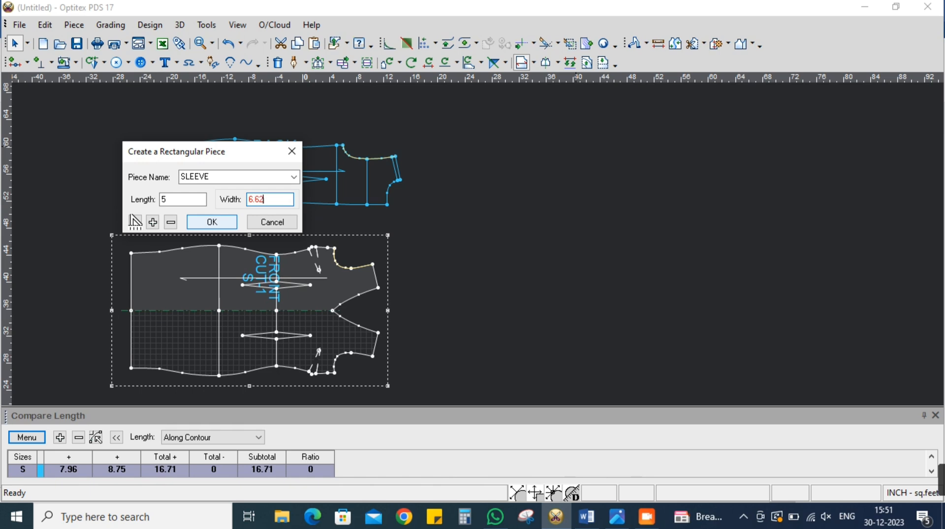
pyautogui.click(212, 222)
# Place the SLEEVE piece beside the FRONT with a clear gap and display the segment lengths
pyautogui.scroll(1, 649, 378)
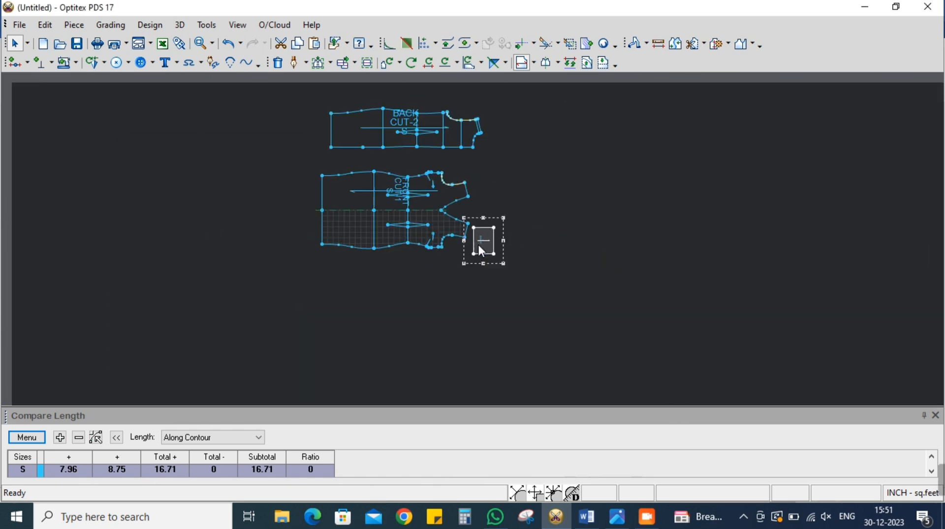
pyautogui.press('space')
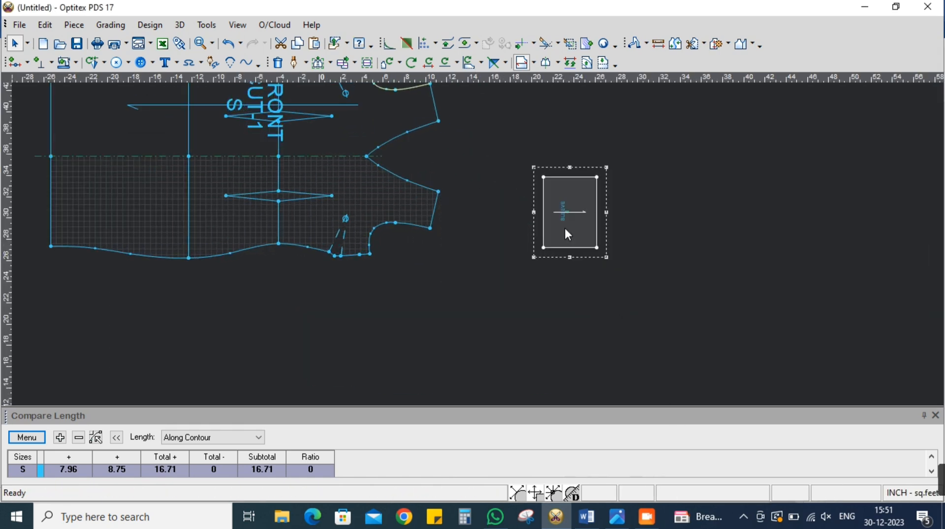
pyautogui.press('F11')
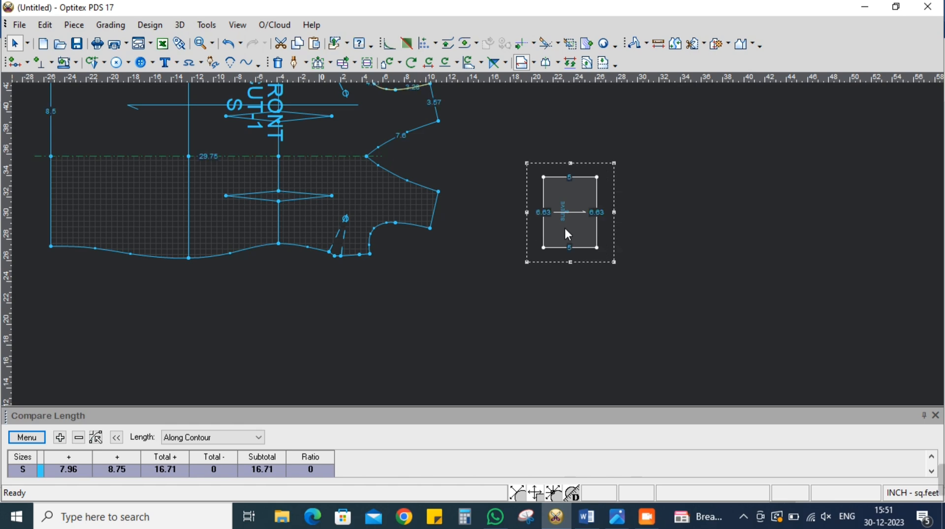
pyautogui.scroll(3, 580, 215)
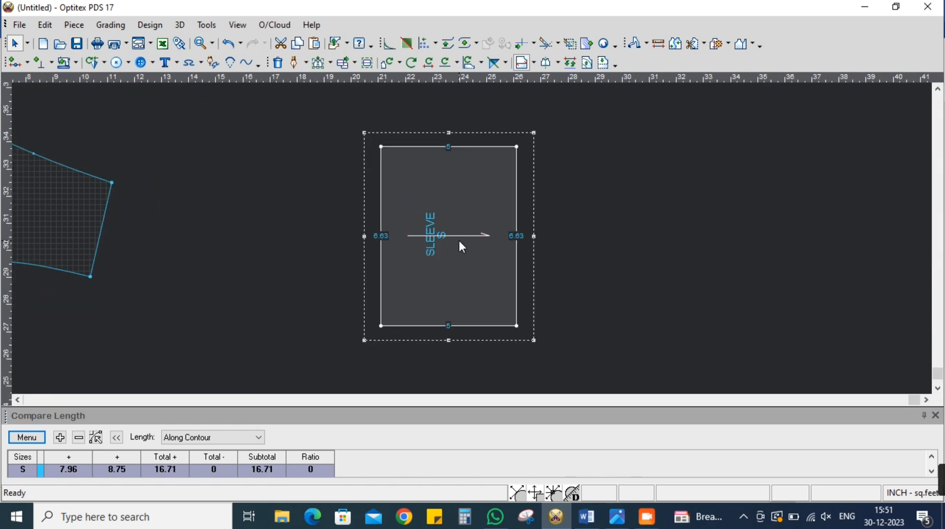
# Add a grade point on the SLEEVE's upper edge, 1 inch from its hem-side corner
pyautogui.click(13, 63)
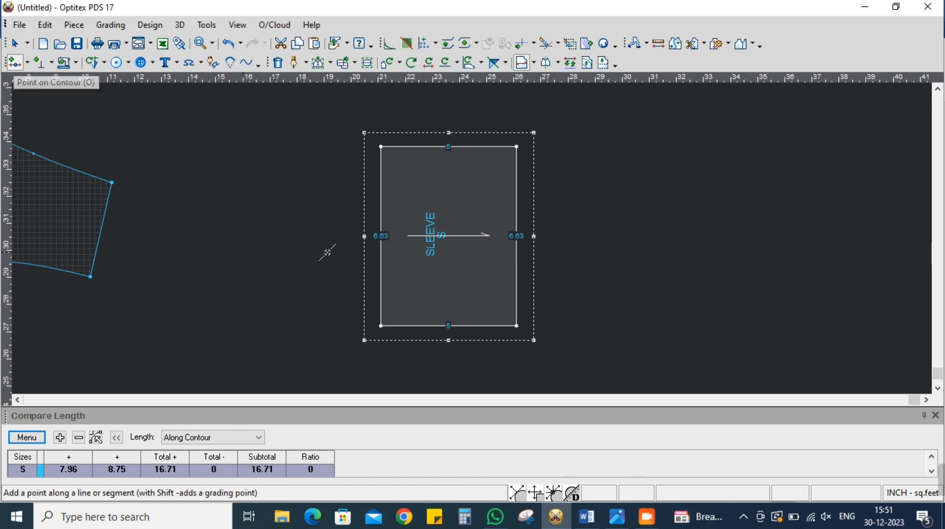
pyautogui.click(399, 147)
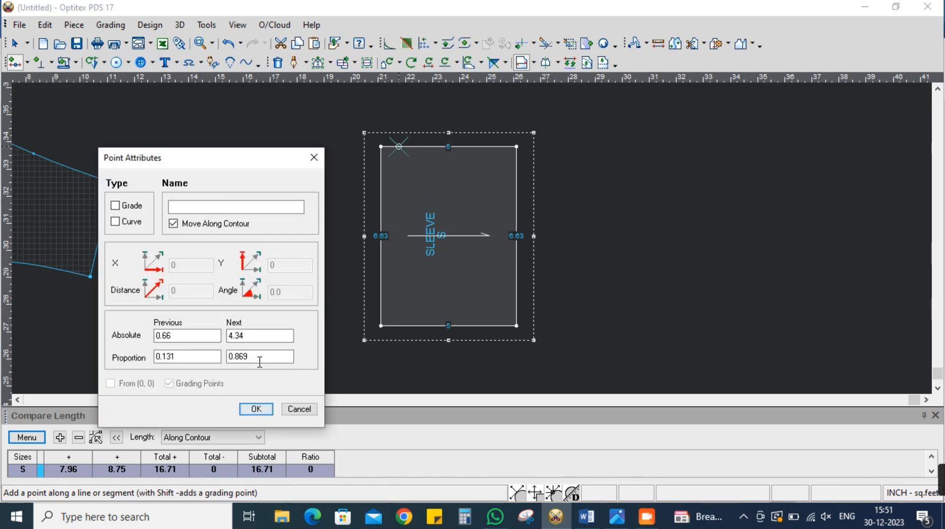
pyautogui.write('1')
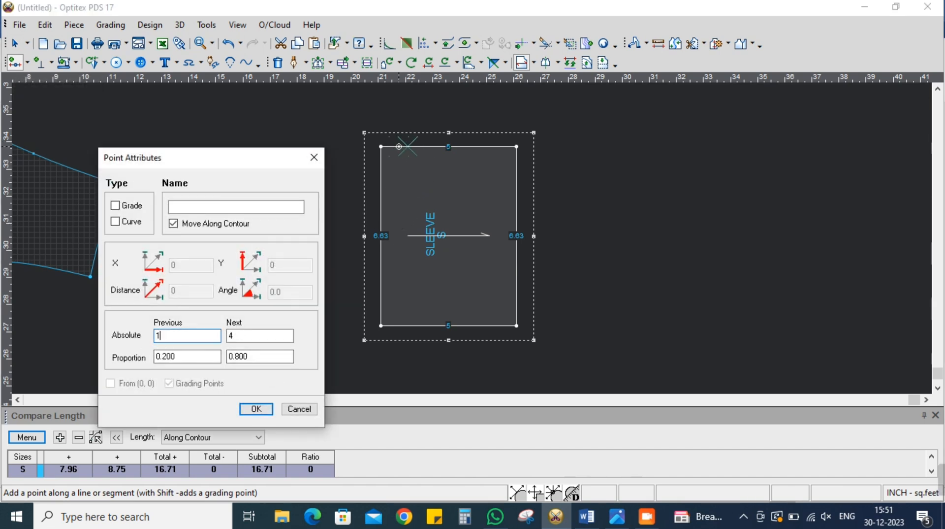
pyautogui.click(255, 410)
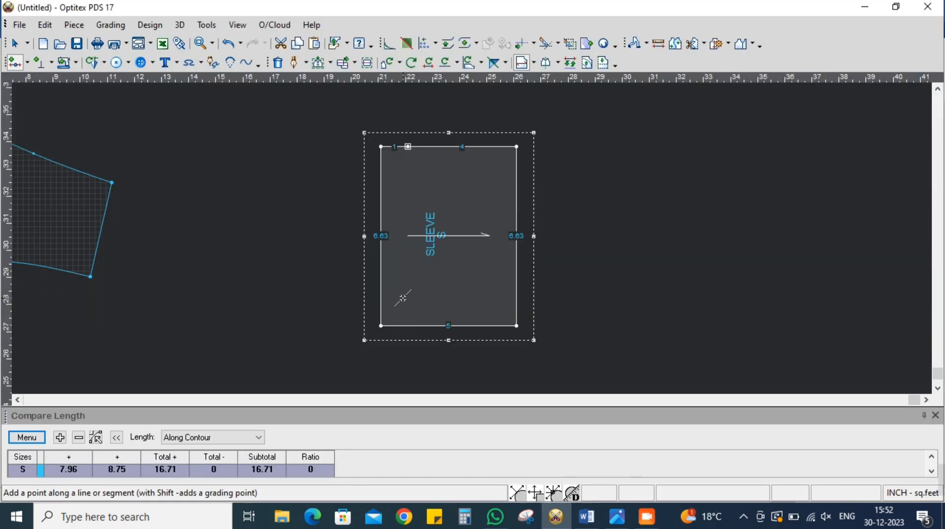
# Add a grade point on the SLEEVE's hem edge, 6 inches up from the lower corner
pyautogui.click(380, 313)
pyautogui.moveTo(188, 338); pyautogui.dragTo(49, 334)
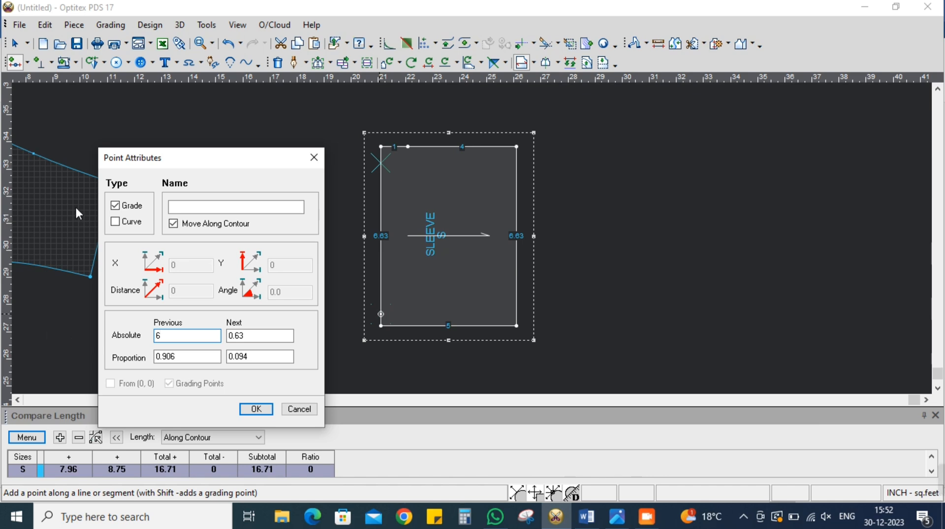
pyautogui.click(255, 409)
pyautogui.rightClick(668, 172)
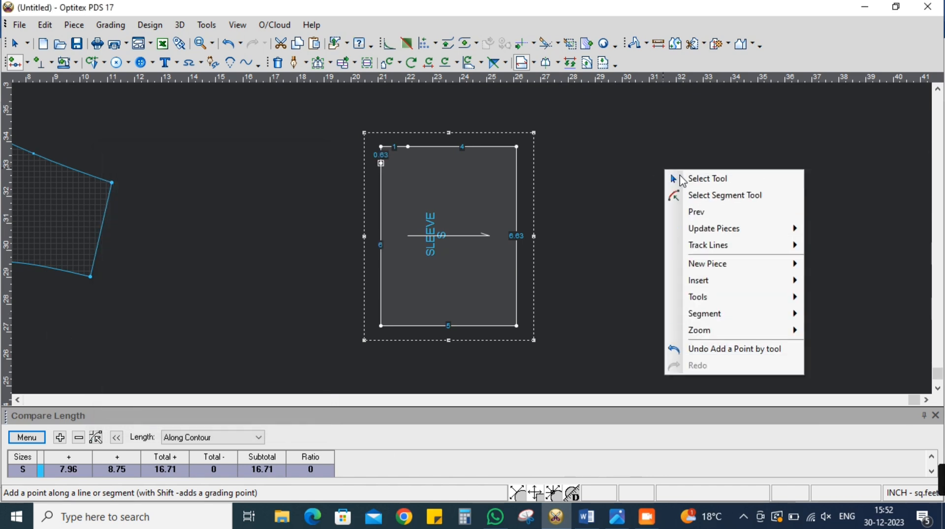
pyautogui.click(679, 178)
# Delete the two upper corner points of the SLEEVE so its outline runs through the new grade points
pyautogui.rightClick(380, 146)
pyautogui.click(415, 221)
pyautogui.rightClick(516, 146)
pyautogui.click(554, 223)
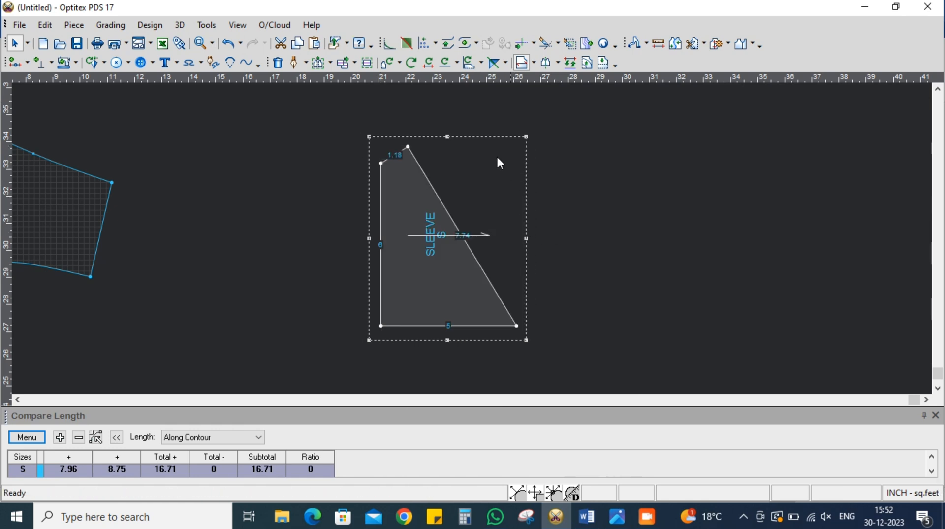
# Move a point on the SLEEVE's sloping edge outward to round the straight line into a convex cap curve
pyautogui.click(329, 63)
pyautogui.click(348, 89)
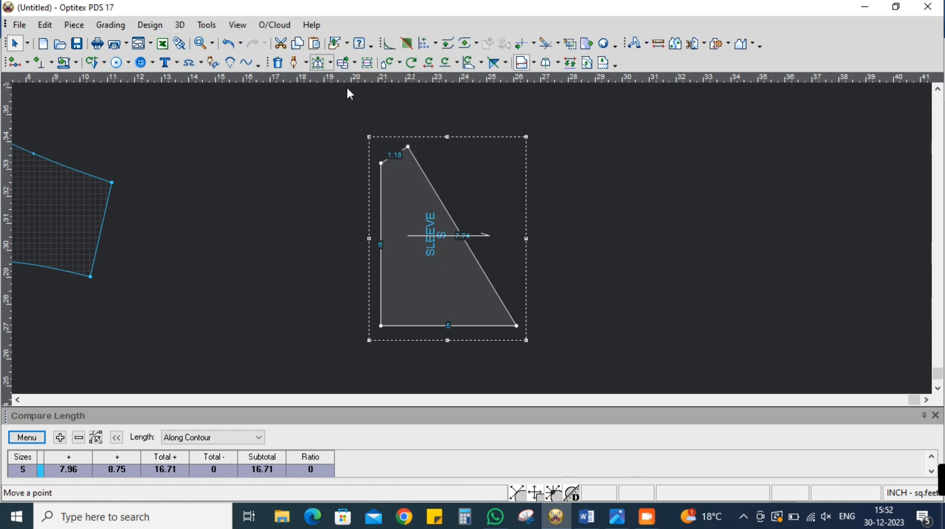
pyautogui.scroll(2, 482, 256)
pyautogui.click(460, 239)
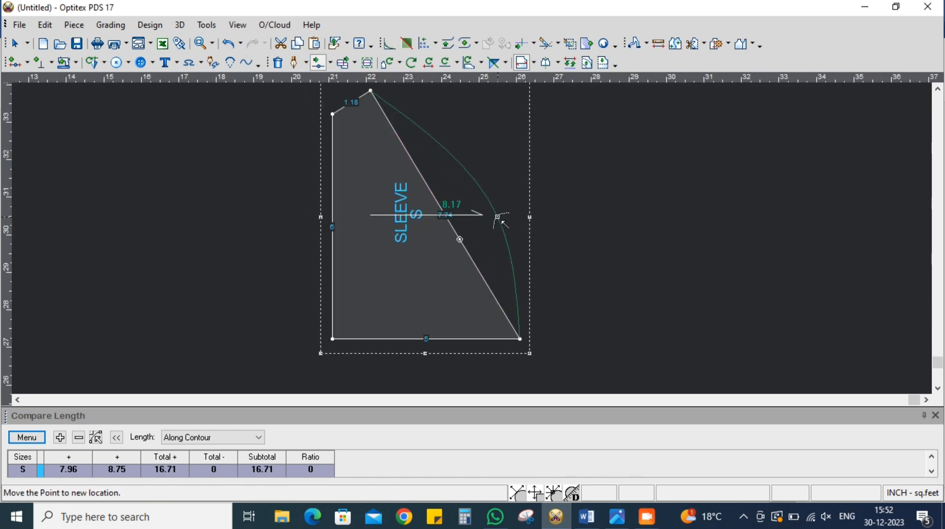
pyautogui.click(500, 216)
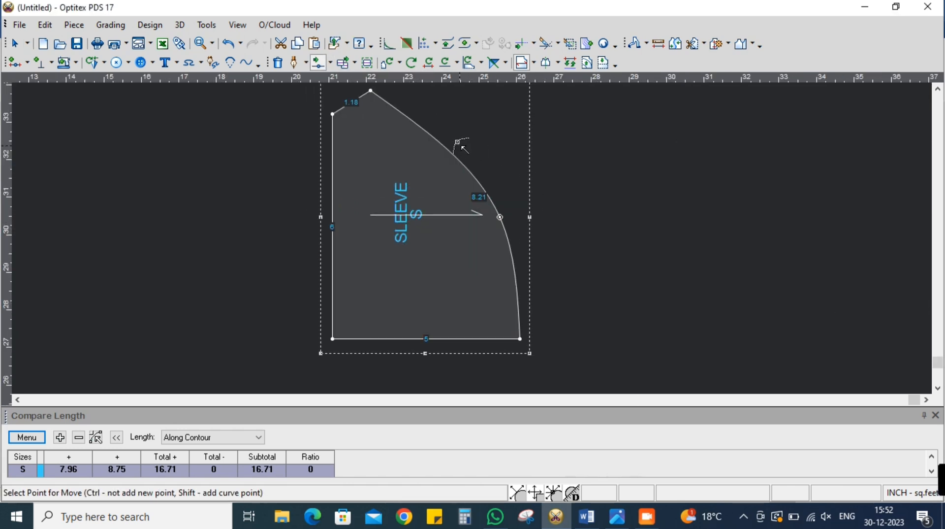
# Hollow the SLEEVE cap near its underarm corner with an added curve point, and shape the middle of the curve with another
pyautogui.click(414, 121)
pyautogui.click(385, 115)
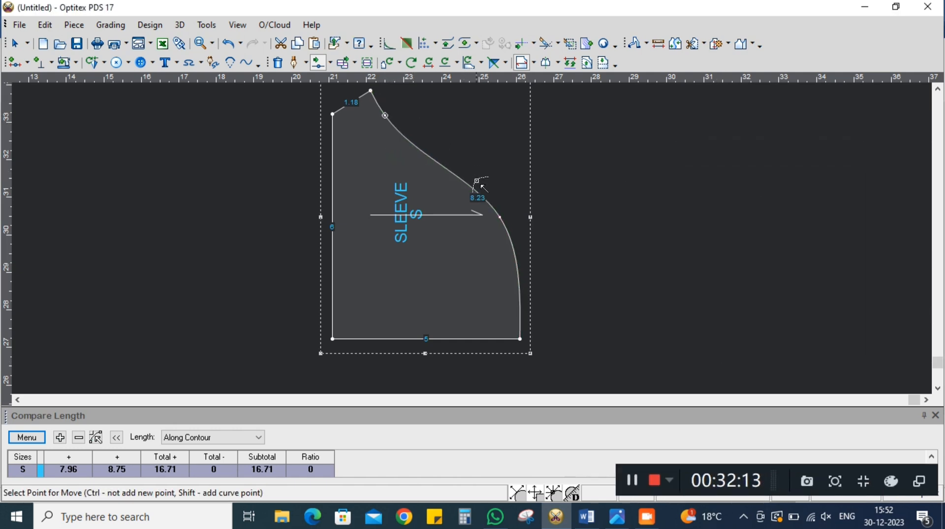
pyautogui.click(465, 181)
pyautogui.click(458, 171)
pyautogui.click(726, 348)
pyautogui.rightClick(624, 229)
pyautogui.click(643, 237)
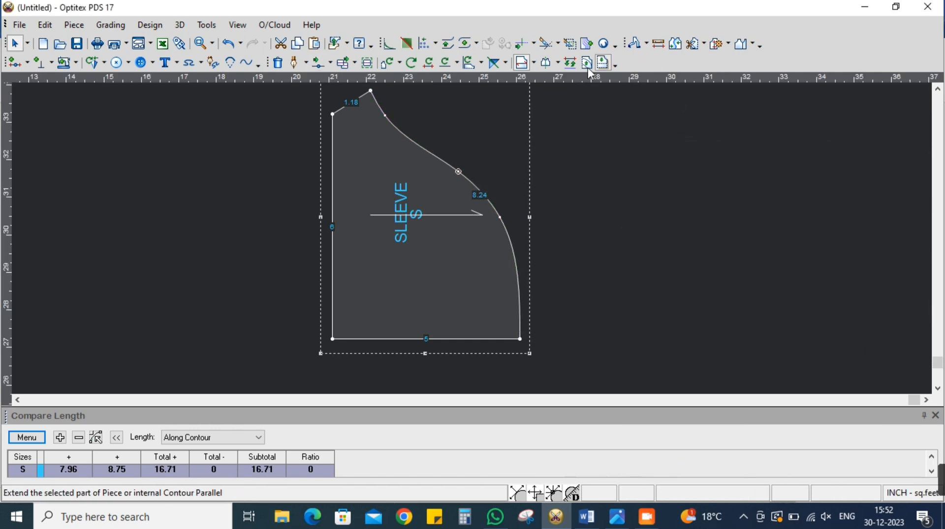
# Set the SLEEVE's 5-inch lower edge as the half line so the piece mirrors across it
pyautogui.click(545, 64)
pyautogui.click(521, 339)
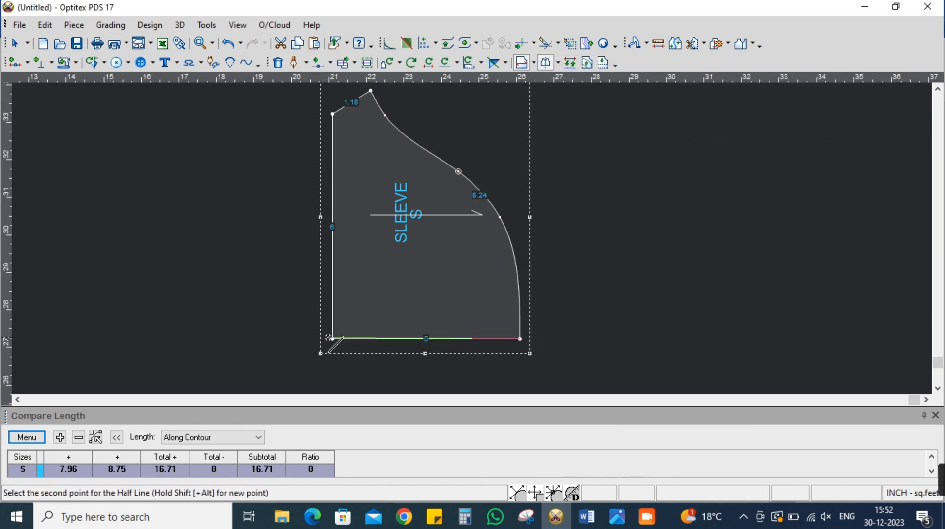
pyautogui.click(332, 339)
pyautogui.rightClick(635, 285)
pyautogui.click(650, 294)
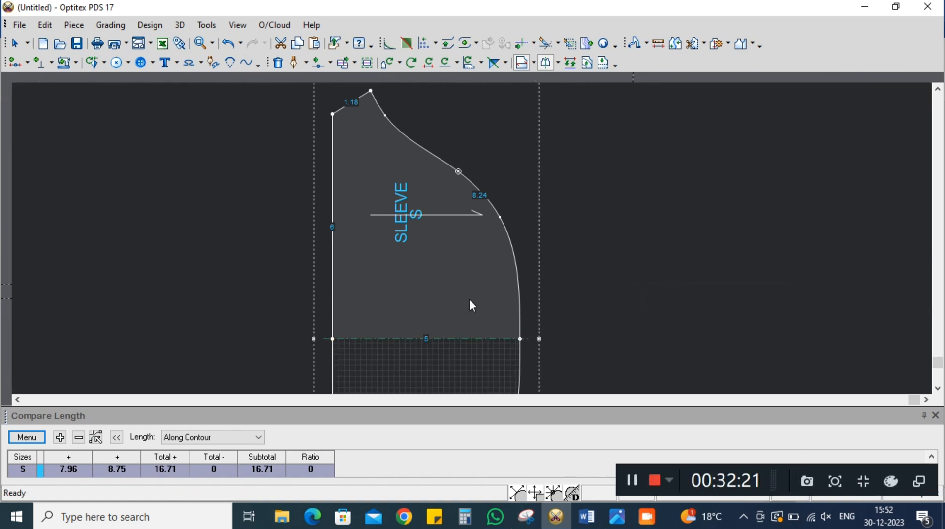
pyautogui.click(366, 160)
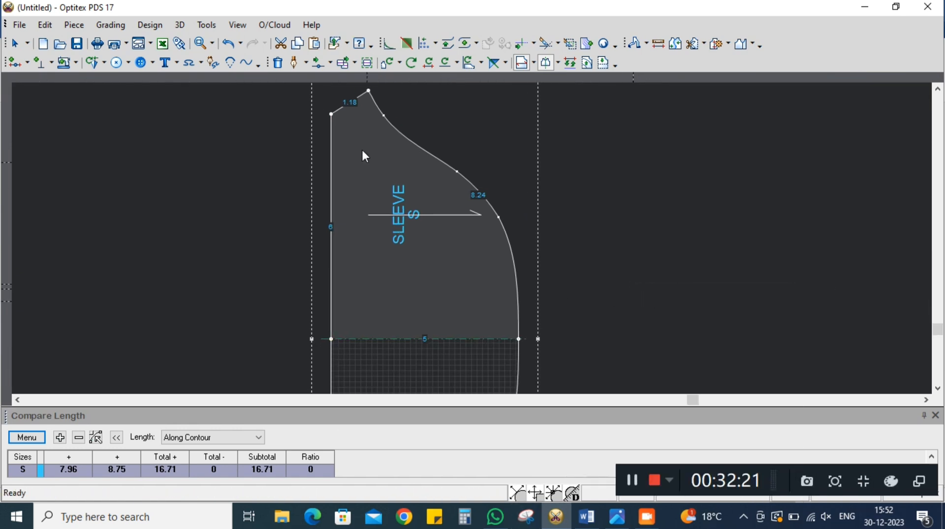
pyautogui.click(481, 63)
pyautogui.click(484, 298)
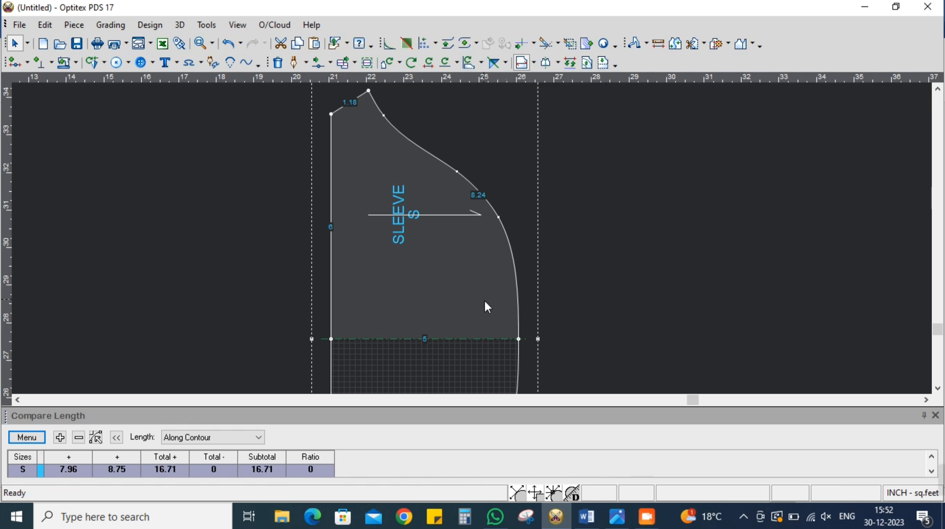
# Open the mirrored half of the SLEEVE into a full piece and shift it further from the FRONT
pyautogui.scroll(-2, 484, 298)
pyautogui.scroll(1, 471, 236)
pyautogui.click(473, 240)
pyautogui.click(557, 63)
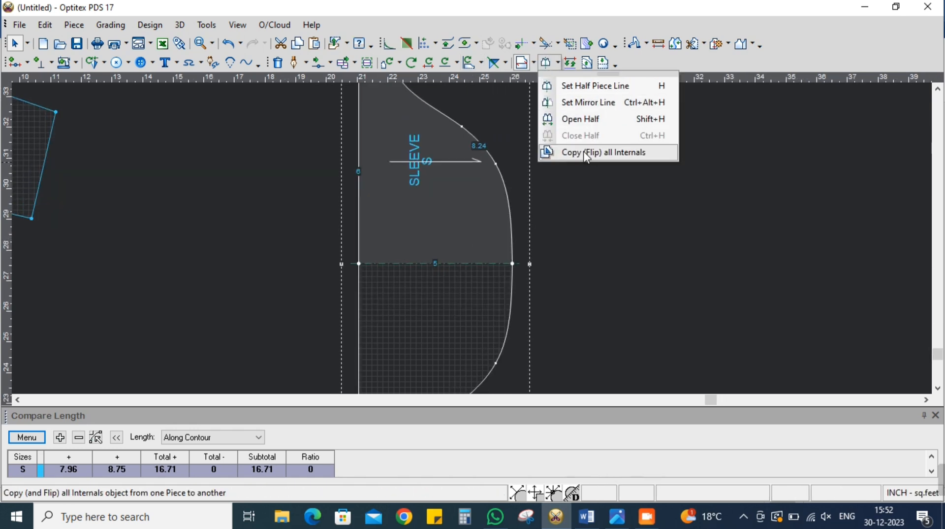
pyautogui.click(585, 120)
pyautogui.moveTo(466, 215); pyautogui.dragTo(525, 215)
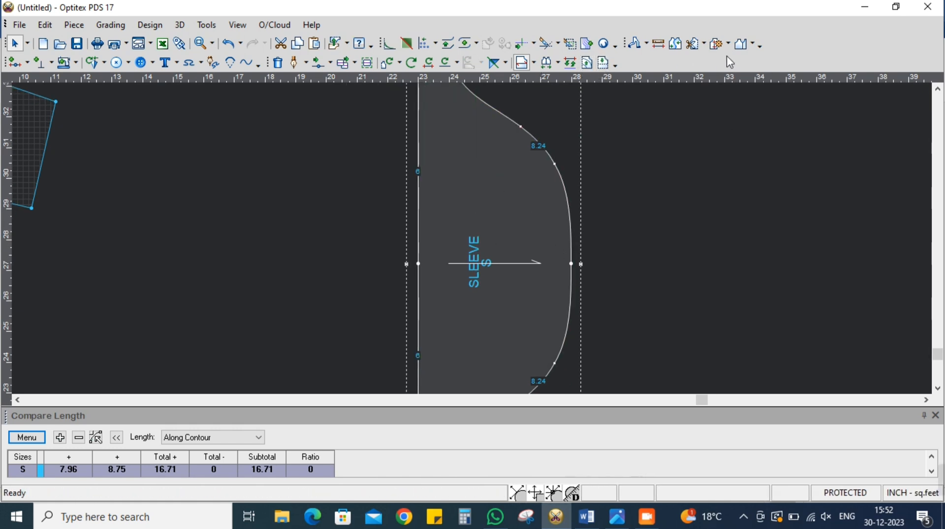
# Fold In the SLEEVE along its centre line from the cap's top to the hem, removing the piece's protection
pyautogui.click(752, 43)
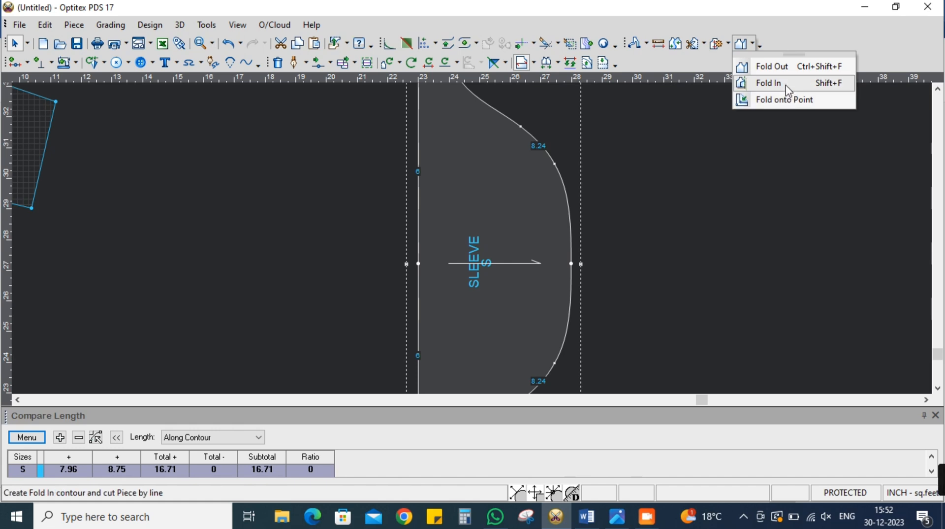
pyautogui.click(776, 83)
pyautogui.click(571, 263)
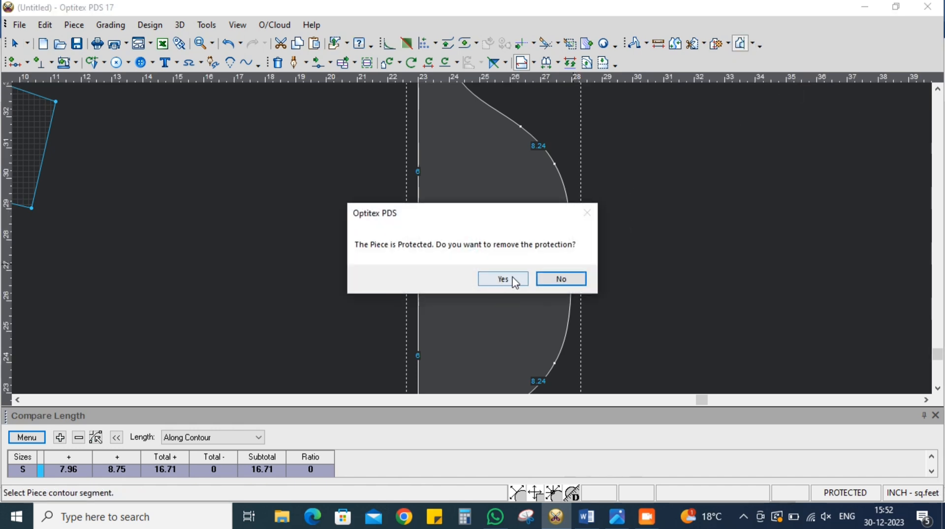
pyautogui.click(502, 278)
pyautogui.click(420, 263)
pyautogui.scroll(-1, 493, 164)
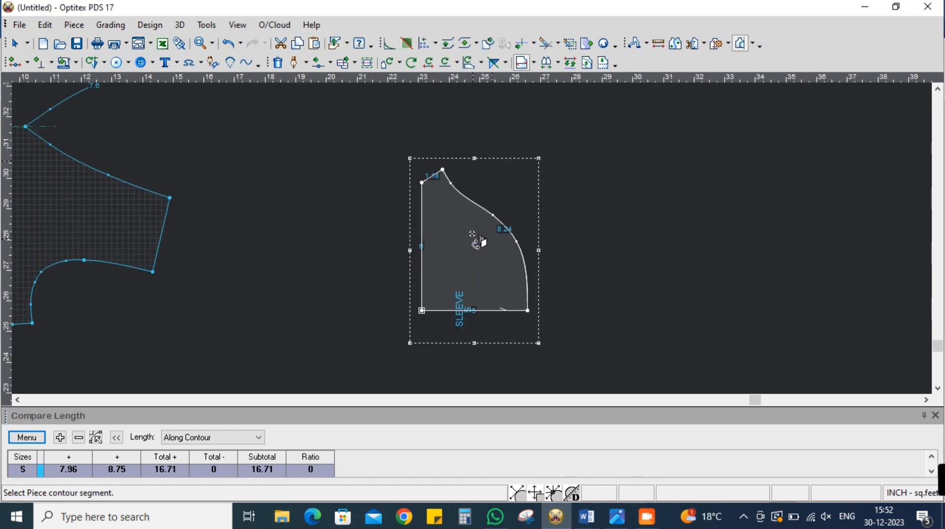
# Move the middle point of the folded SLEEVE's cap curve inward to start the deeper armhole side
pyautogui.scroll(2, 473, 220)
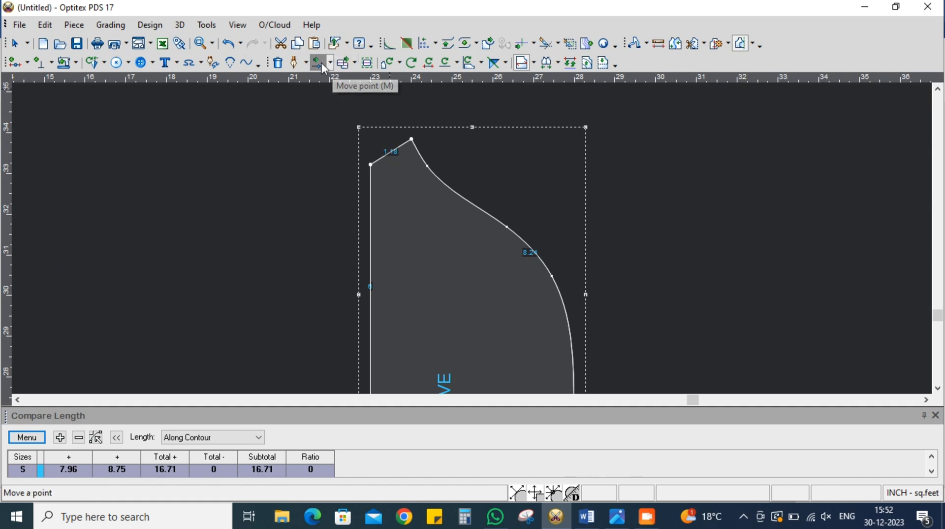
pyautogui.click(319, 63)
pyautogui.scroll(-2, 475, 239)
pyautogui.scroll(3, 475, 236)
pyautogui.click(486, 196)
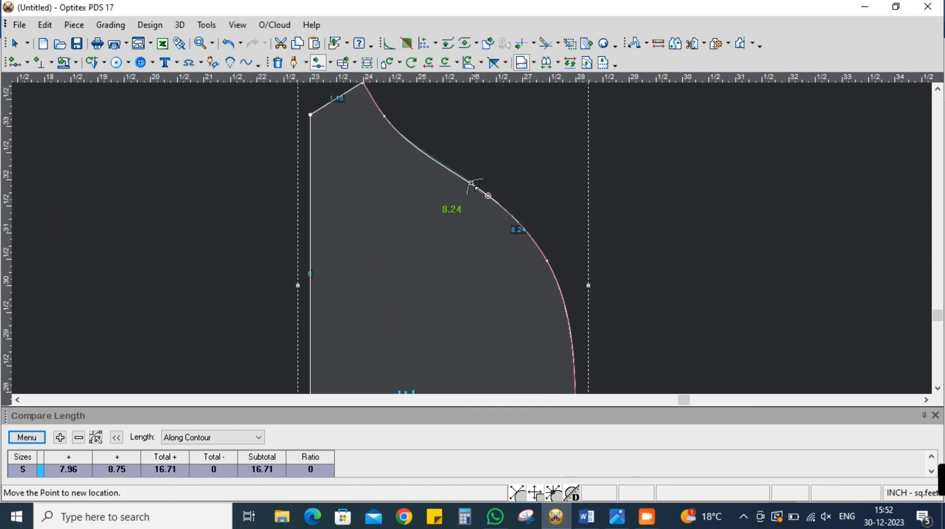
pyautogui.click(450, 190)
pyautogui.click(724, 348)
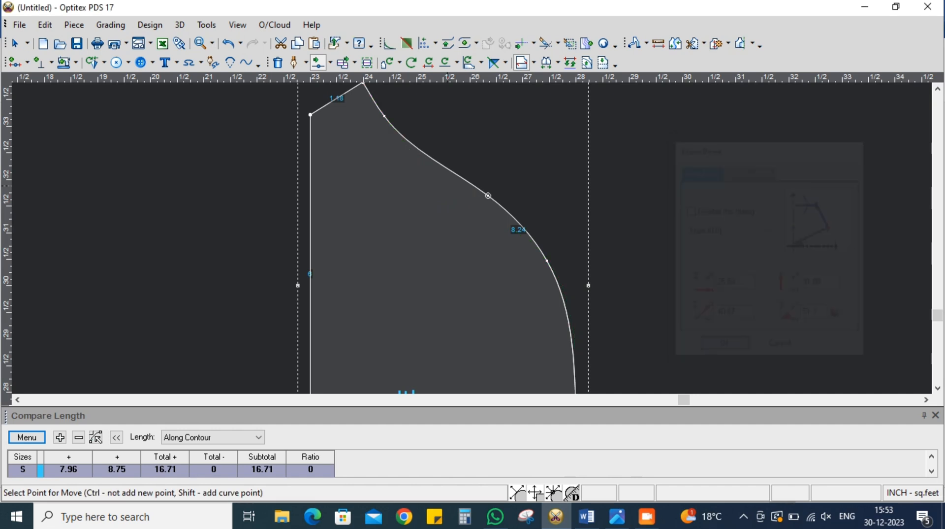
# Move the cap curve points nearest the underarm and nearest the cap's top inward to deepen the same side of the SLEEVE
pyautogui.click(387, 117)
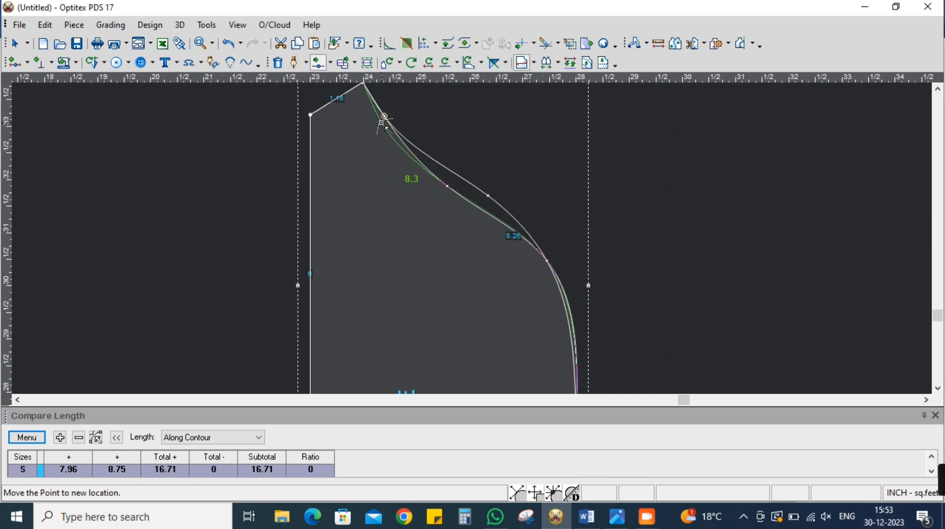
pyautogui.click(382, 124)
pyautogui.click(727, 351)
pyautogui.scroll(1, 569, 329)
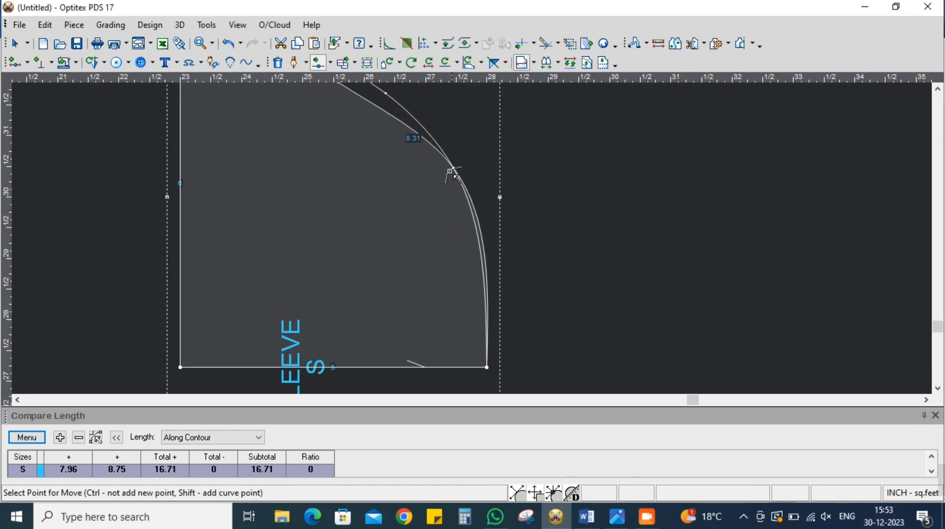
pyautogui.click(456, 170)
pyautogui.click(440, 160)
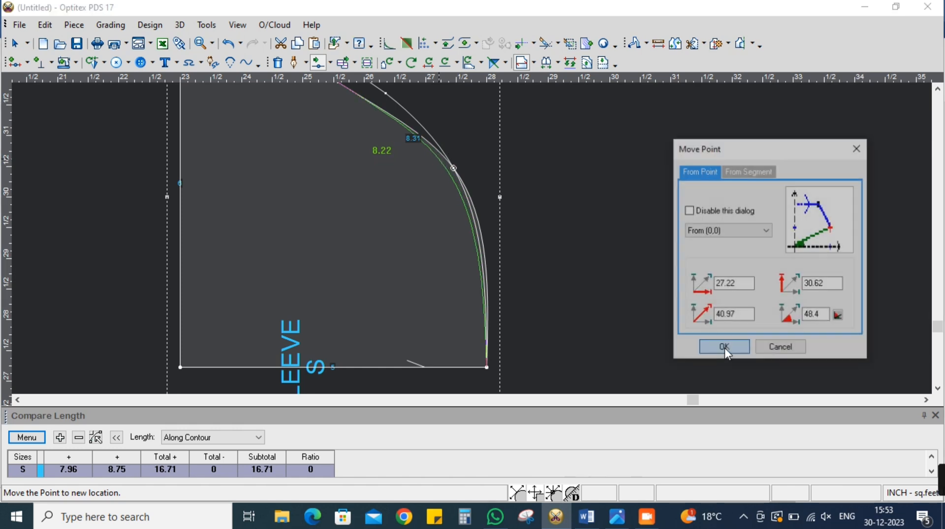
pyautogui.click(727, 350)
pyautogui.scroll(-2, 475, 232)
pyautogui.scroll(3, 481, 238)
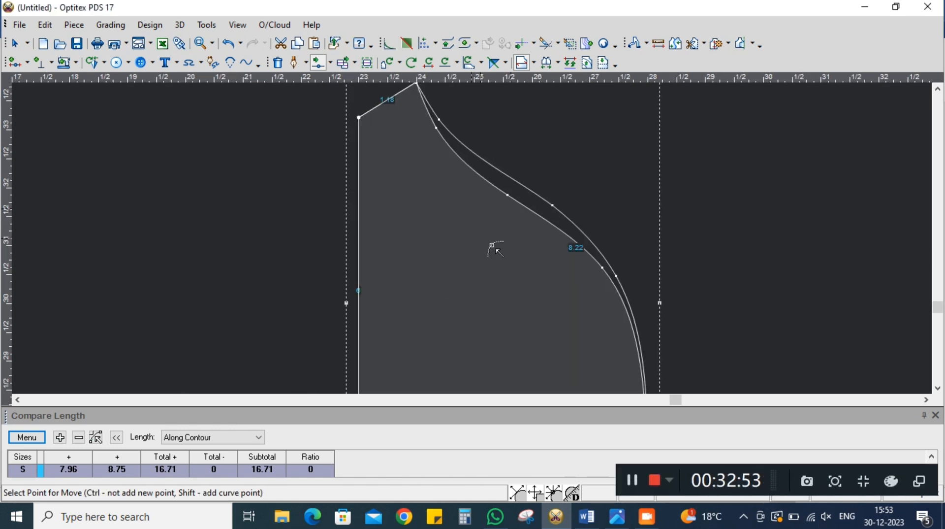
# Move the middle point of the folded-in half's cap curve inward, closer to the deepened curve
pyautogui.click(520, 235)
pyautogui.click(482, 211)
pyautogui.click(724, 347)
pyautogui.scroll(-3, 474, 241)
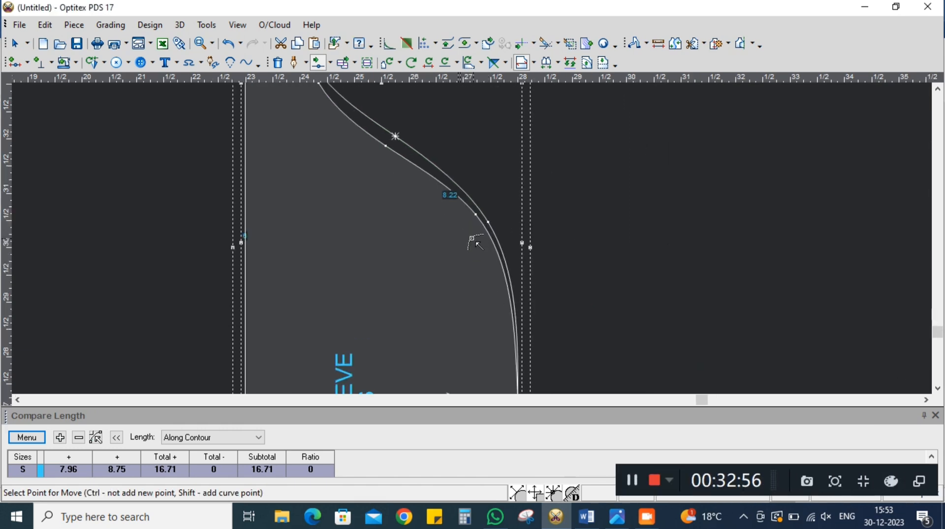
pyautogui.scroll(2, 470, 239)
pyautogui.rightClick(702, 190)
pyautogui.click(734, 199)
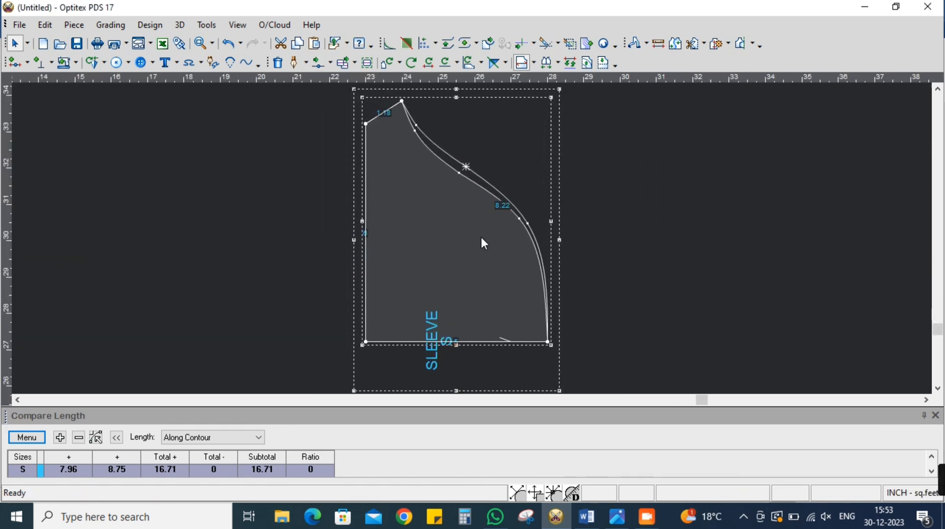
# Add a notch at the middle point of the SLEEVE's deepened cap curve
pyautogui.click(459, 173)
pyautogui.click(39, 62)
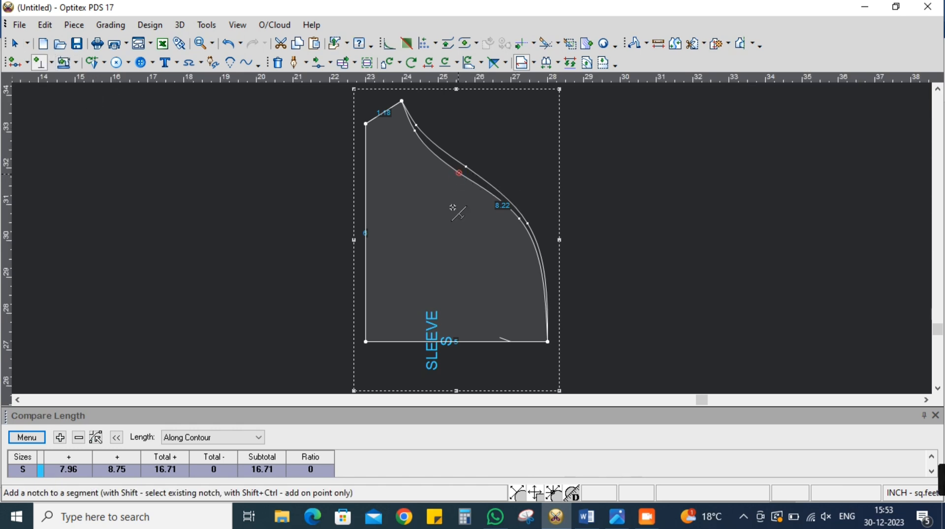
pyautogui.click(457, 175)
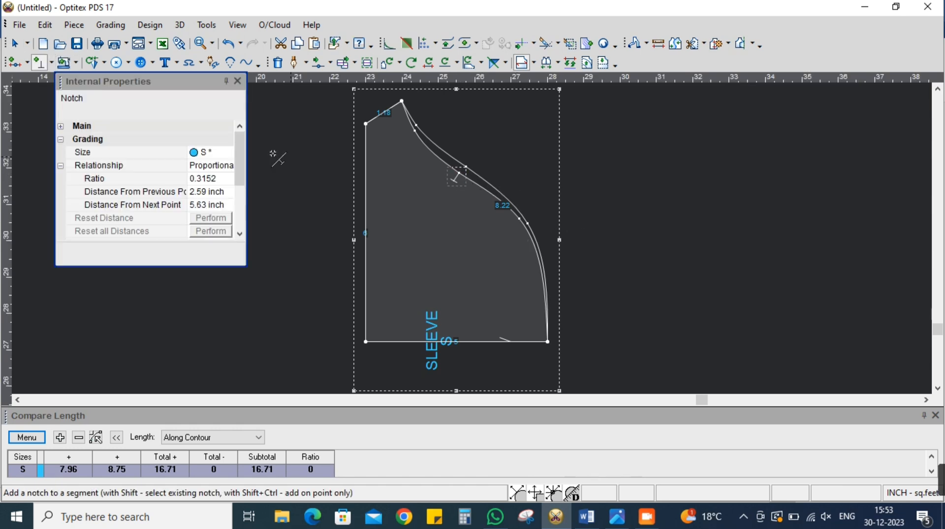
pyautogui.click(237, 81)
pyautogui.rightClick(575, 170)
pyautogui.click(615, 175)
pyautogui.scroll(-2, 473, 243)
pyautogui.scroll(1, 480, 241)
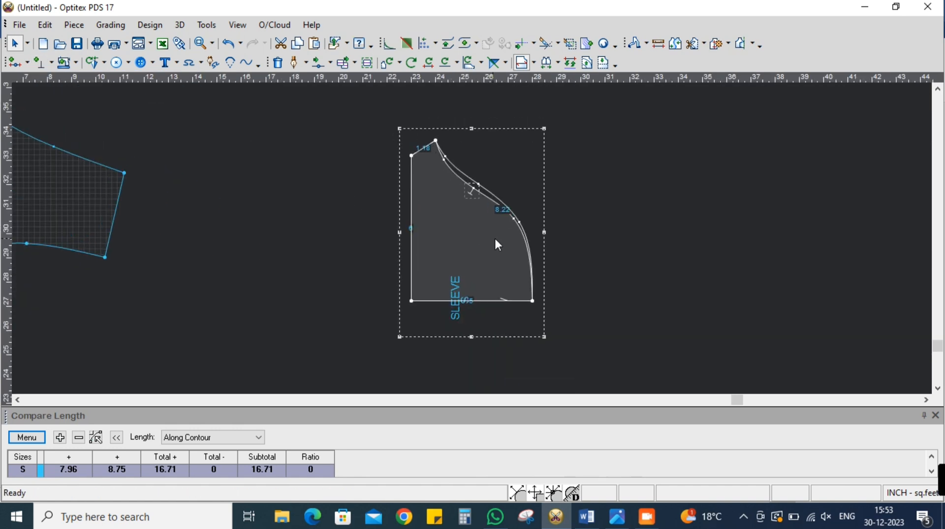
# Fold Out the SLEEVE along its centre line to restore the full piece
pyautogui.click(744, 43)
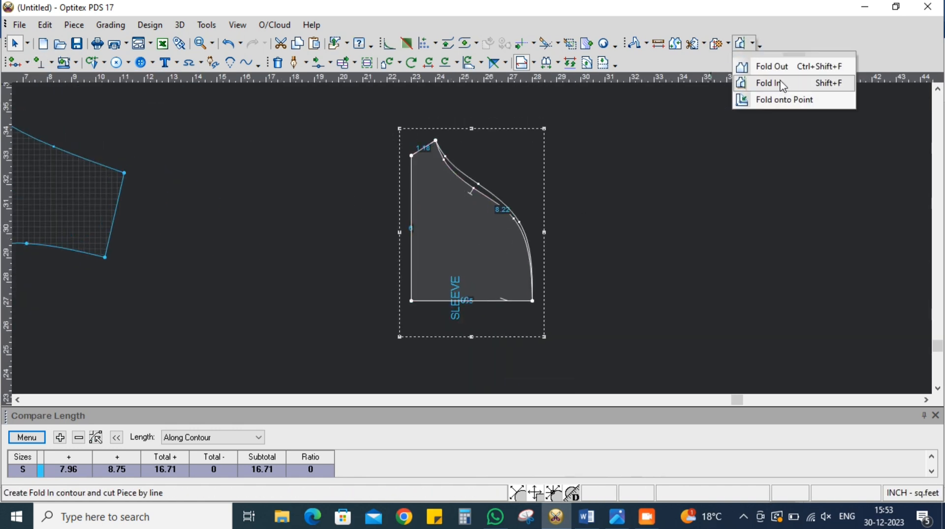
pyautogui.click(772, 66)
pyautogui.click(515, 302)
pyautogui.click(523, 224)
pyautogui.rightClick(599, 232)
pyautogui.click(635, 236)
# Rotate the SLEEVE so its grain line is vertical and the hem lies horizontally below the cap
pyautogui.moveTo(457, 248); pyautogui.dragTo(461, 244)
pyautogui.click(481, 63)
pyautogui.click(484, 102)
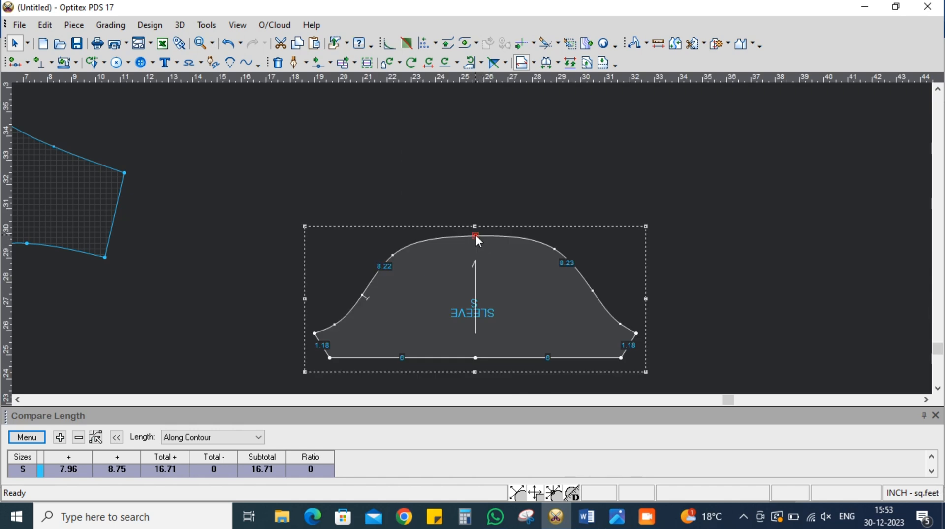
# Turn off the Curve property of the point at the SLEEVE cap's top centre
pyautogui.doubleClick(475, 235)
pyautogui.click(184, 153)
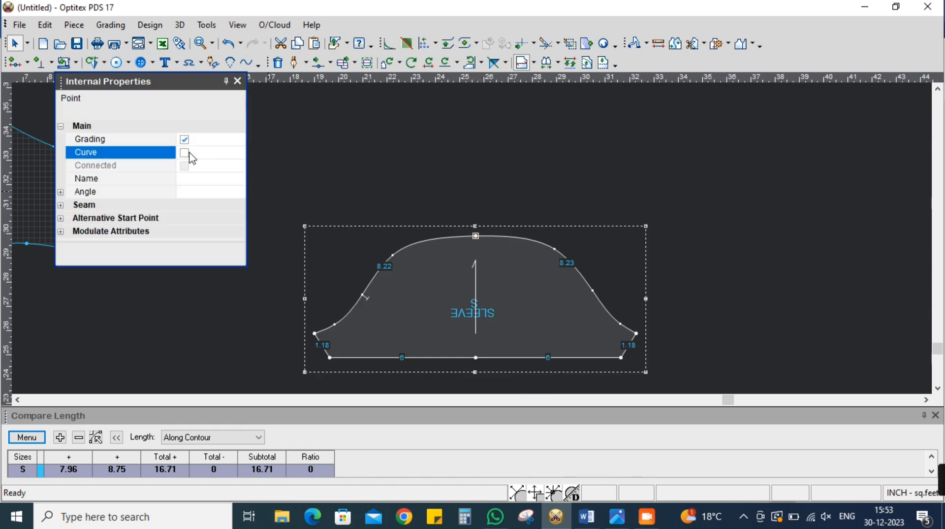
pyautogui.click(238, 81)
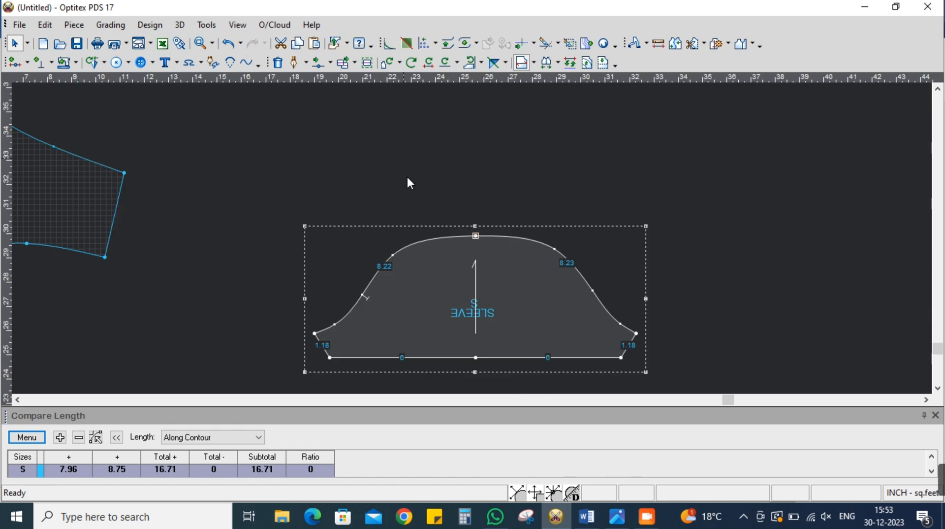
# Move the curve point above the notch slightly down to flatten that side of the SLEEVE cap
pyautogui.click(318, 62)
pyautogui.scroll(5, 463, 236)
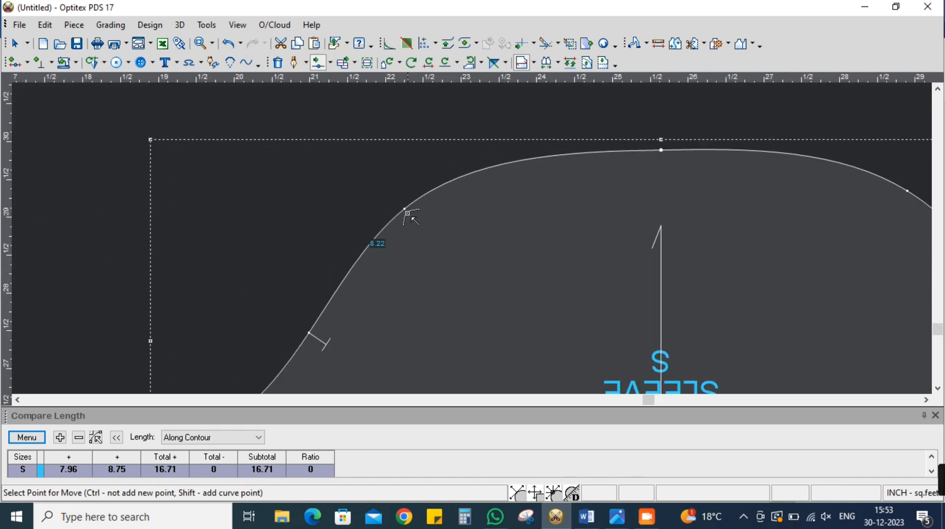
pyautogui.click(404, 208)
pyautogui.click(405, 215)
pyautogui.click(725, 347)
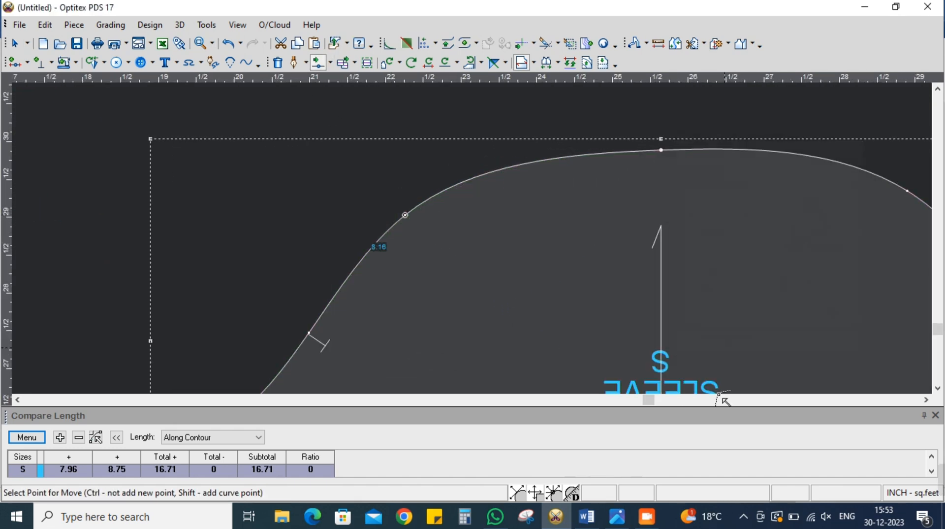
# Add a curve point on the notched side near the cap's top centre and shift it slightly closer to the centre
pyautogui.scroll(2, 492, 209)
pyautogui.click(499, 214)
pyautogui.click(508, 204)
pyautogui.click(724, 348)
pyautogui.scroll(-1, 472, 238)
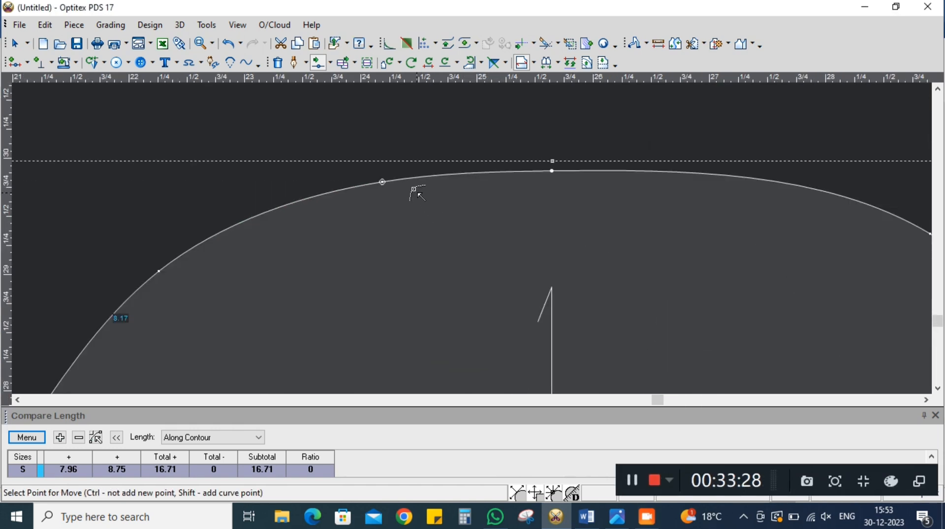
pyautogui.click(383, 185)
pyautogui.click(398, 184)
pyautogui.click(725, 347)
pyautogui.scroll(-1, 470, 235)
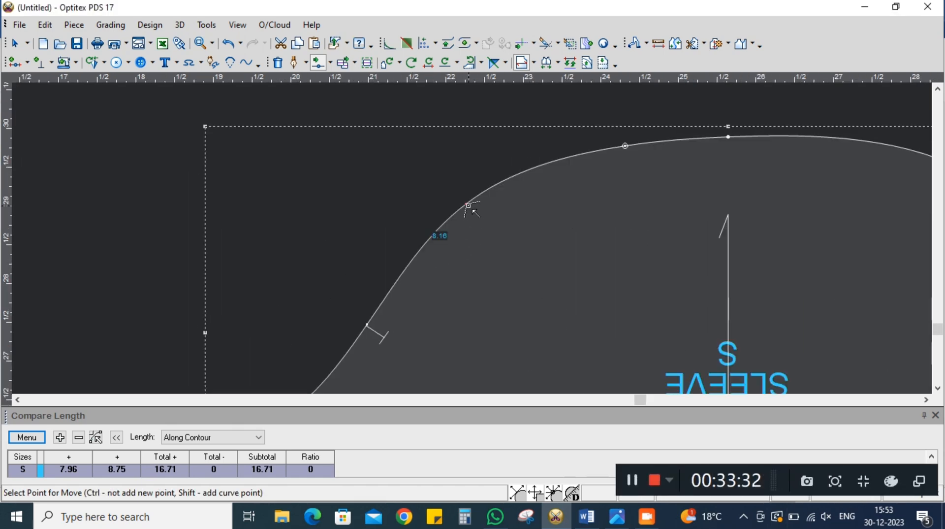
# Nudge the curve point above the notch further down toward the notch to shorten that side of the cap
pyautogui.click(468, 206)
pyautogui.click(461, 214)
pyautogui.click(730, 345)
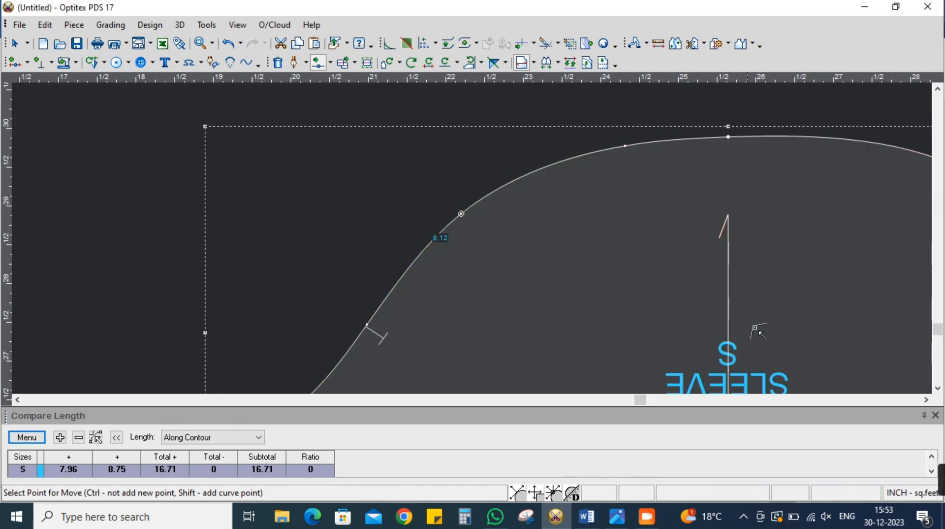
# Lower the upper curve point on the un-notched side of the SLEEVE cap slightly to shorten that side
pyautogui.scroll(-2, 481, 232)
pyautogui.scroll(2, 485, 238)
pyautogui.click(596, 206)
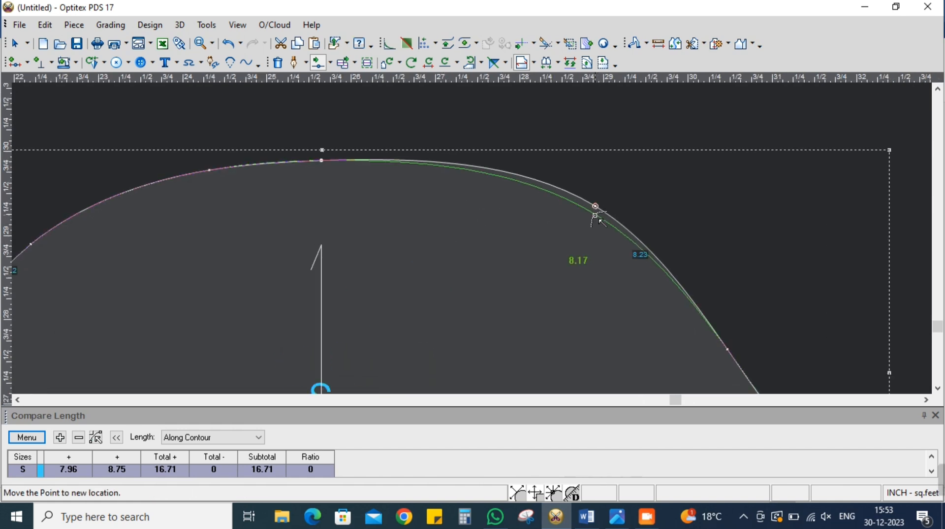
pyautogui.click(595, 208)
pyautogui.click(724, 348)
pyautogui.scroll(-1, 479, 248)
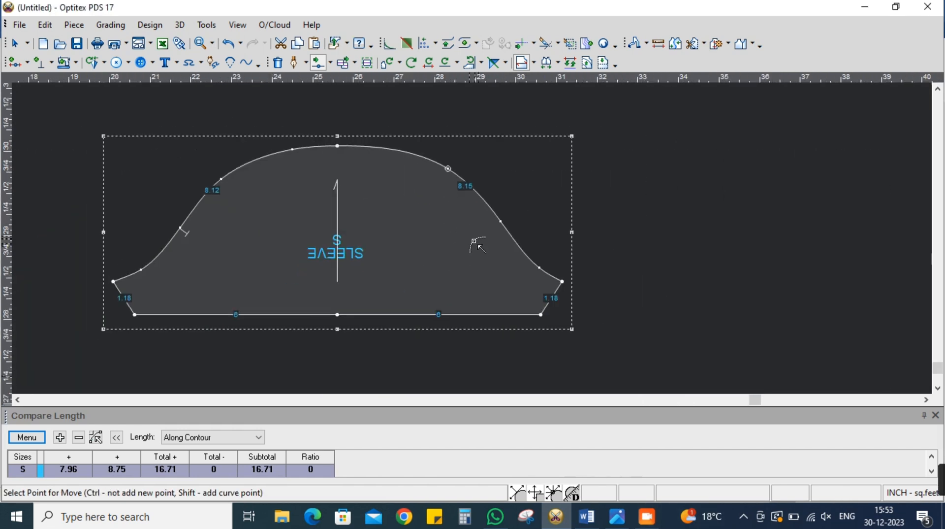
# Adjust the curve point midway along the un-notched side of the SLEEVE cap
pyautogui.scroll(2, 478, 247)
pyautogui.click(464, 192)
pyautogui.click(467, 199)
pyautogui.click(724, 349)
pyautogui.scroll(-2, 473, 241)
# Move the upper curve point on the un-notched side of the SLEEVE cap to X 29, Y 29.09
pyautogui.scroll(1, 485, 222)
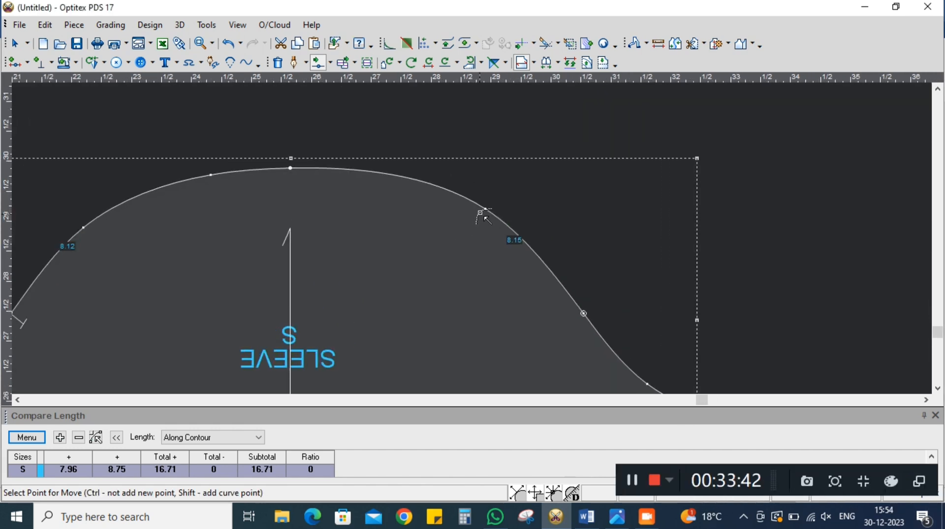
pyautogui.click(486, 210)
pyautogui.click(485, 212)
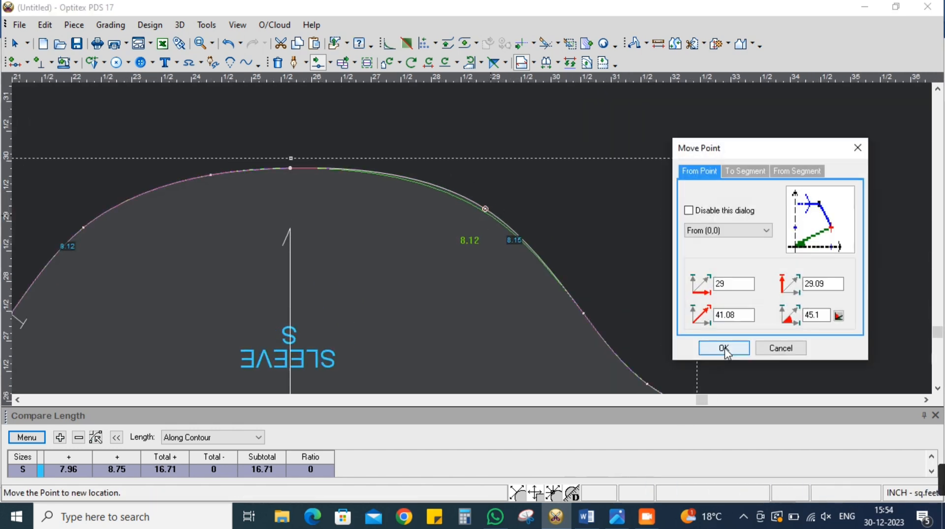
pyautogui.click(724, 348)
pyautogui.scroll(-2, 474, 239)
pyautogui.scroll(1, 475, 240)
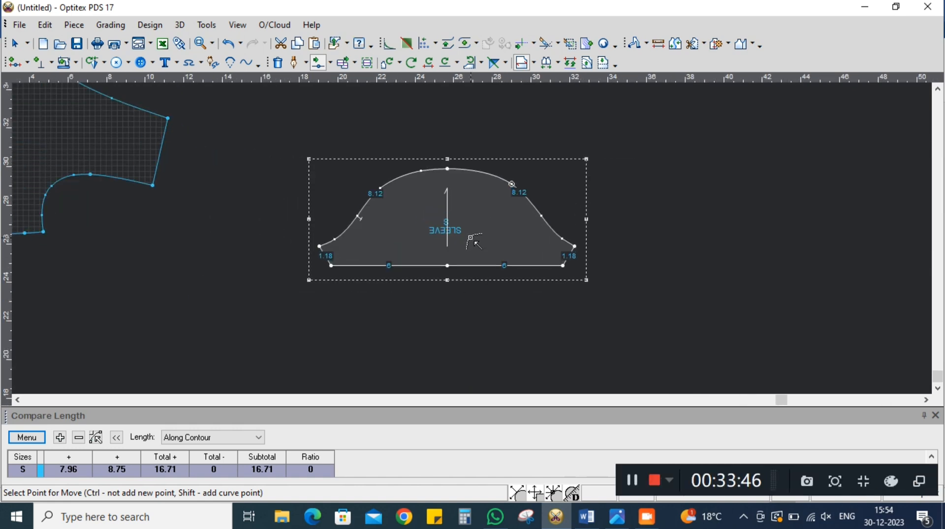
pyautogui.rightClick(687, 186)
pyautogui.click(709, 193)
# Use Multi Move to shift both SLEEVE underarm corners and their adjacent curve points together toward the hem
pyautogui.scroll(1, 468, 233)
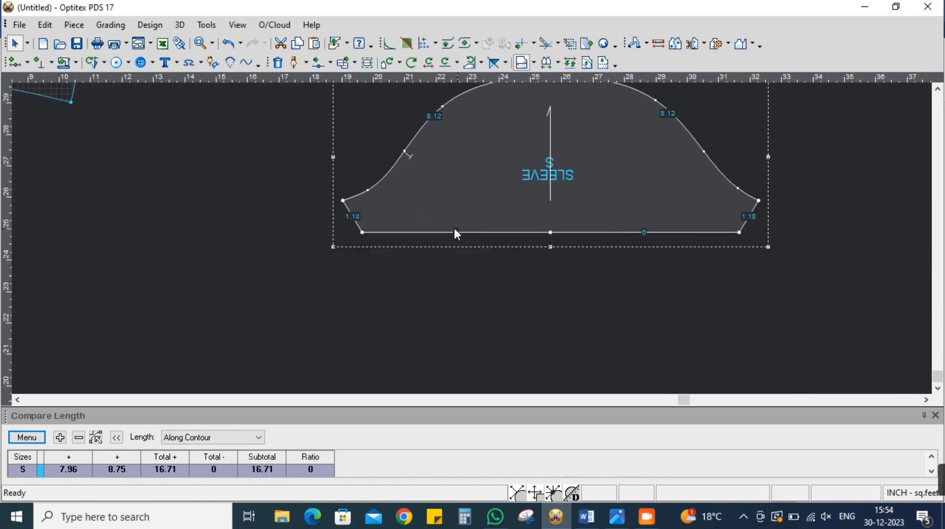
pyautogui.click(329, 63)
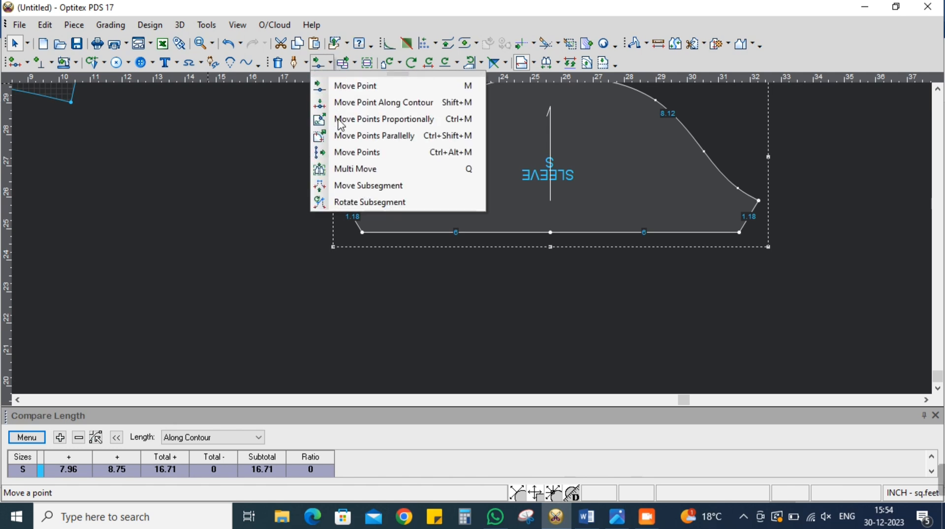
pyautogui.click(345, 169)
pyautogui.moveTo(319, 180); pyautogui.dragTo(489, 219)
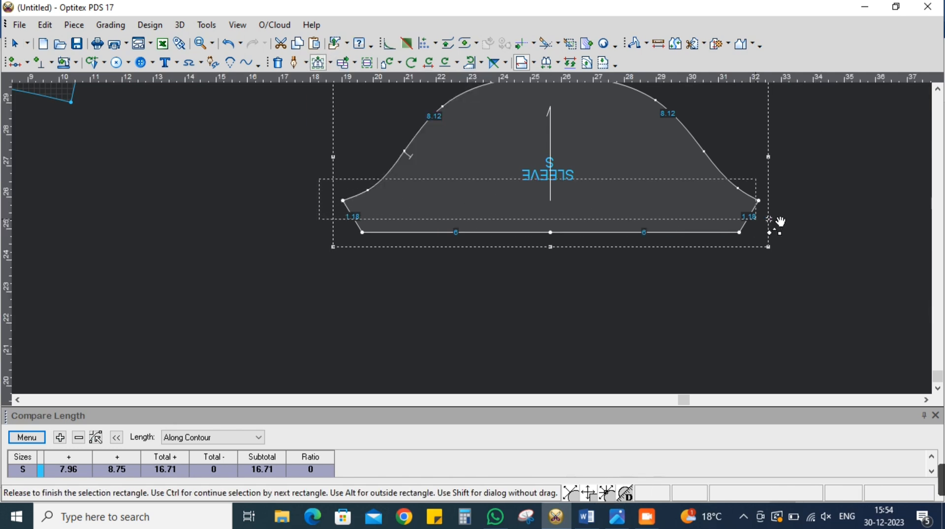
pyautogui.moveTo(756, 218); pyautogui.dragTo(782, 220)
pyautogui.click(768, 200)
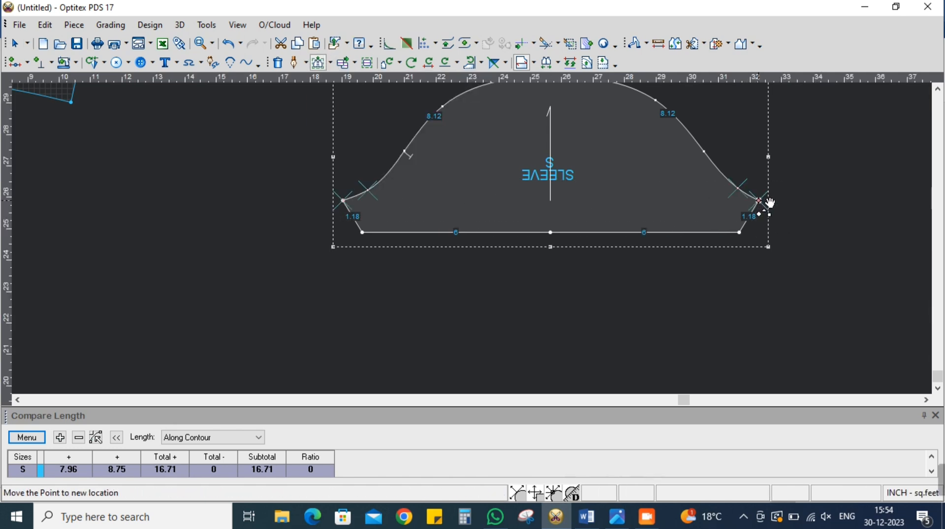
pyautogui.click(770, 203)
pyautogui.moveTo(283, 175); pyautogui.dragTo(189, 202)
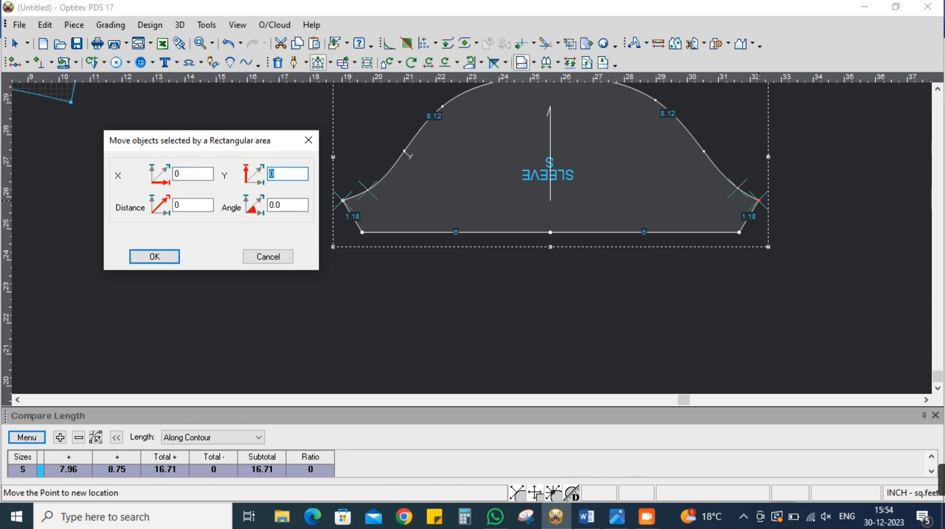
pyautogui.press('Return')
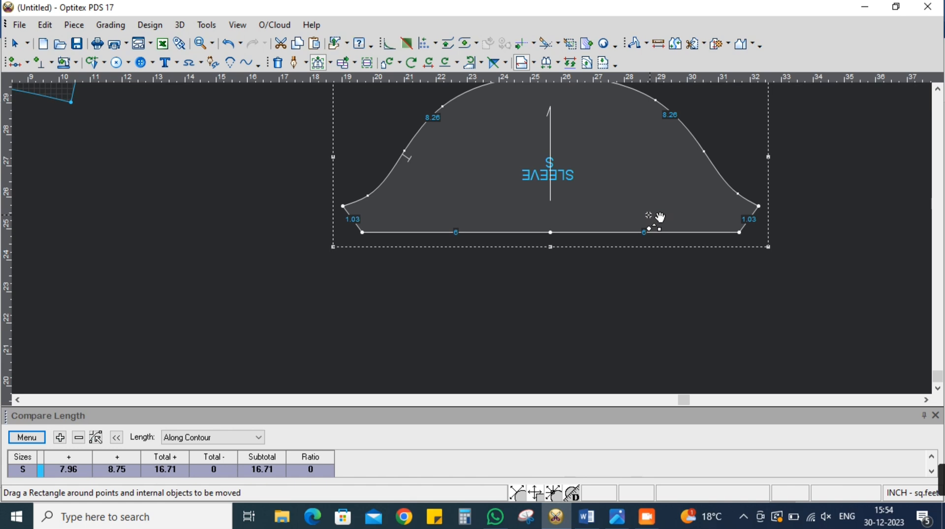
# Move the SLEEVE's hem corner on the notched side outward by -0.25 inch in X
pyautogui.scroll(-3, 650, 215)
pyautogui.scroll(3, 471, 240)
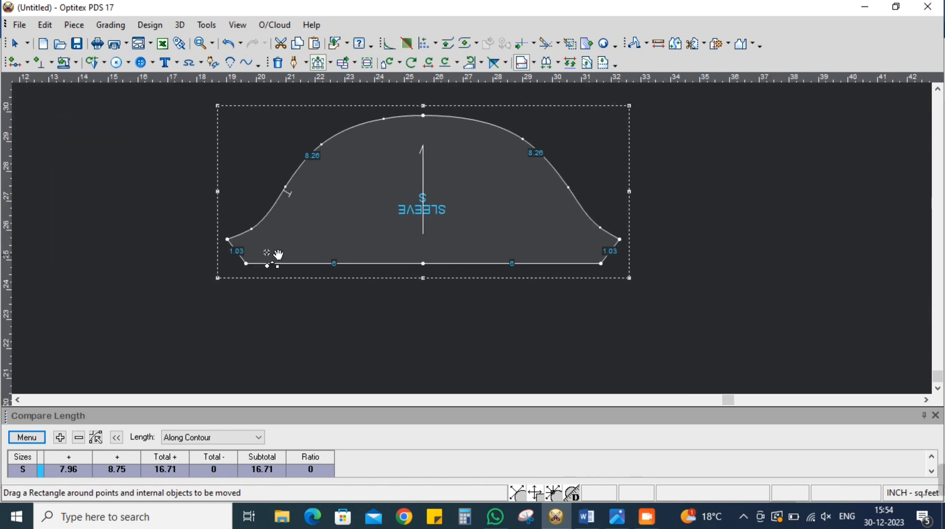
pyautogui.moveTo(266, 254); pyautogui.dragTo(232, 281)
pyautogui.click(246, 263)
pyautogui.click(256, 266)
pyautogui.write('-.25')
pyautogui.click(154, 257)
# Move the SLEEVE's hem corner on the un-notched side outward by 0.25 inch in X
pyautogui.moveTo(583, 255); pyautogui.dragTo(611, 281)
pyautogui.click(601, 265)
pyautogui.click(601, 265)
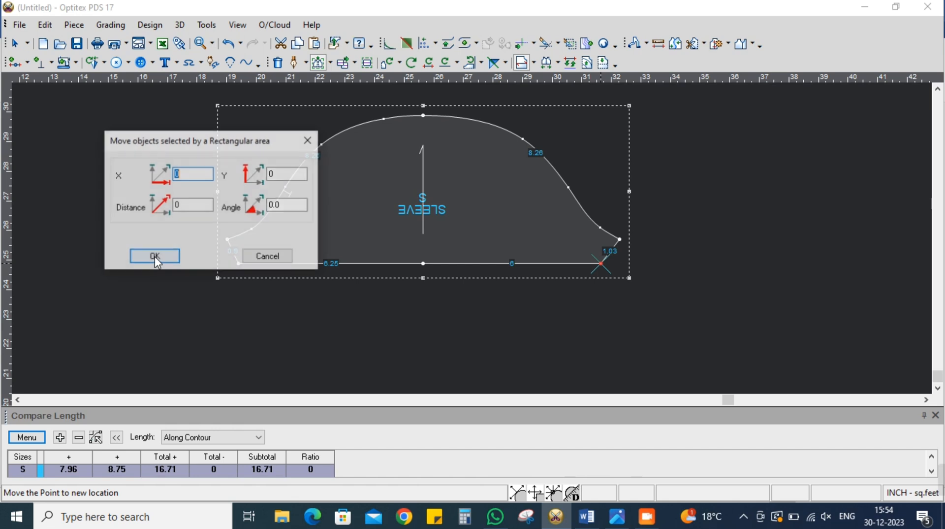
pyautogui.write('.25')
pyautogui.click(163, 258)
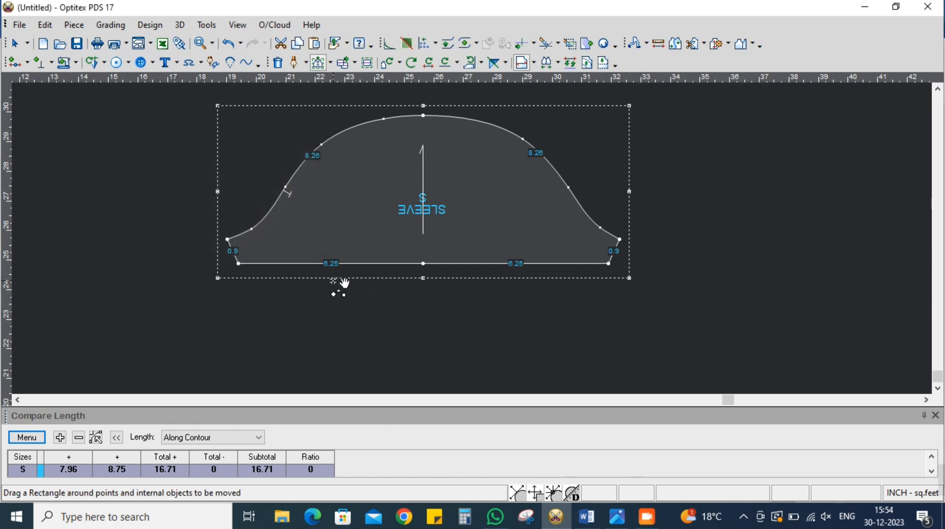
pyautogui.rightClick(680, 176)
pyautogui.click(690, 188)
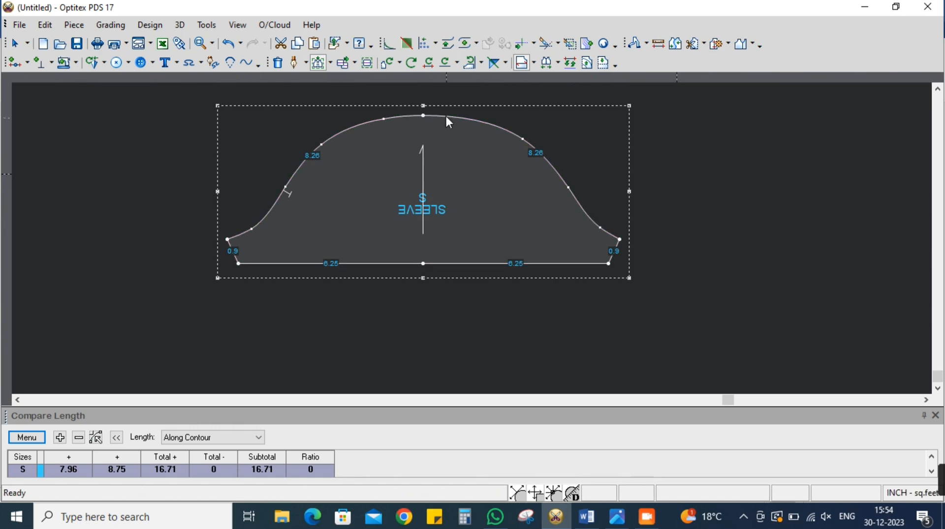
# Rotate the SLEEVE piece in 90-degree turns until its cap points away from the FRONT piece
pyautogui.click(472, 68)
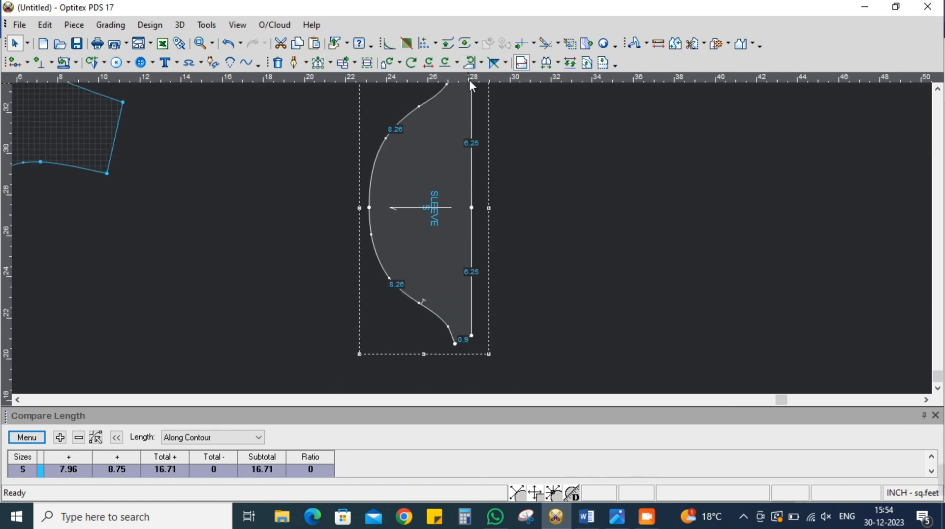
pyautogui.click(470, 63)
pyautogui.scroll(-5, 441, 164)
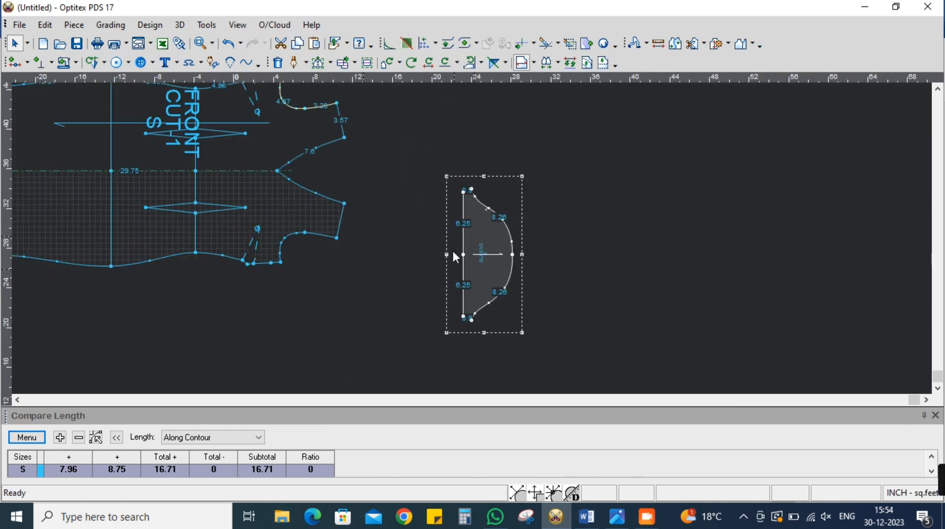
# Update the length comparison and add the whole SLEEVE cap contour as the subtracted length
pyautogui.click(27, 438)
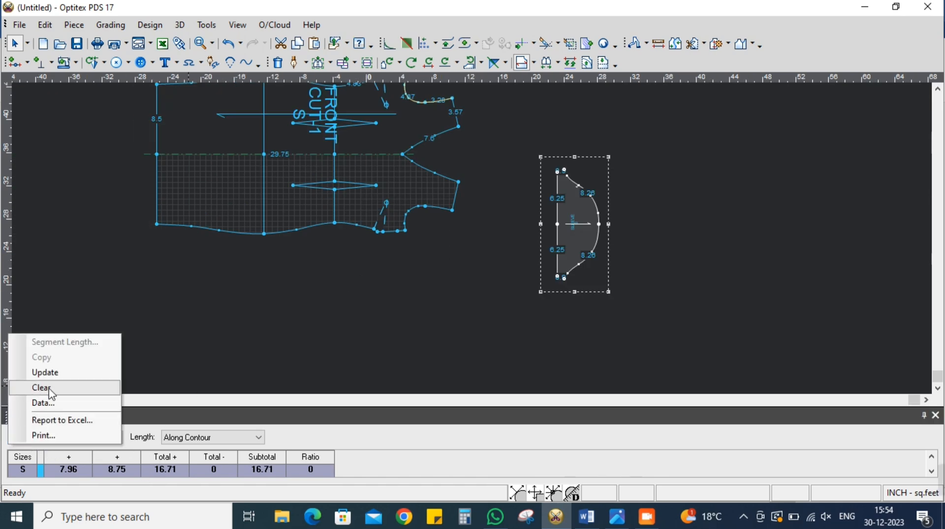
pyautogui.click(55, 373)
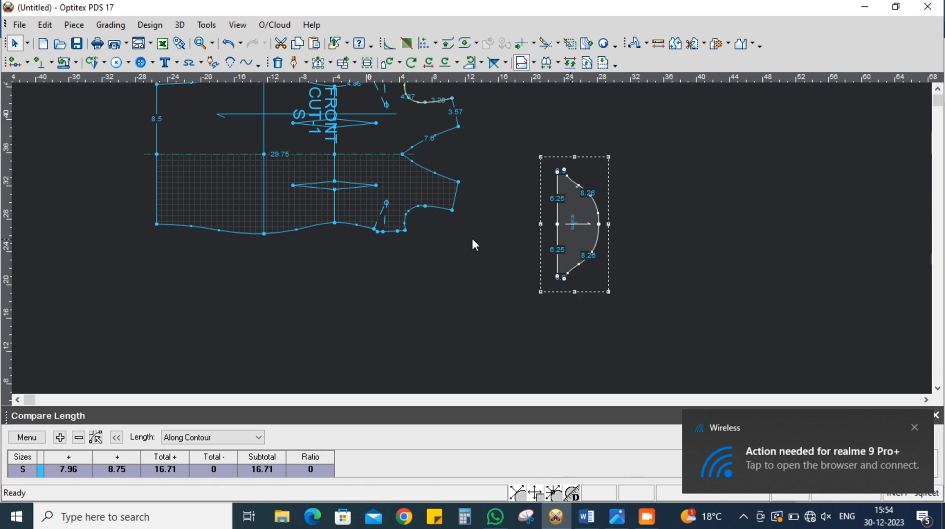
pyautogui.moveTo(573, 245); pyautogui.dragTo(476, 237, button='middle')
pyautogui.moveTo(464, 238); pyautogui.dragTo(468, 277)
pyautogui.click(61, 440)
pyautogui.click(78, 437)
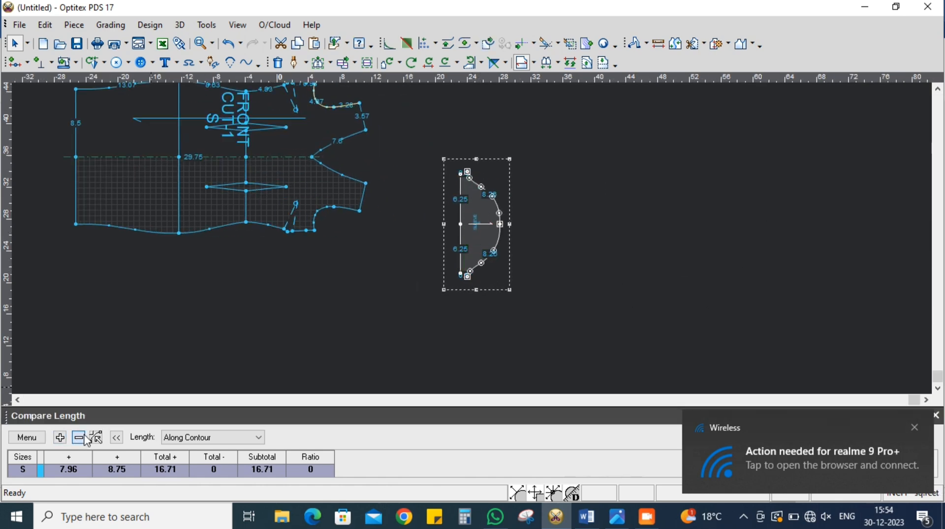
# Move the SLEEVE piece farther away from the FRONT piece
pyautogui.scroll(2, 516, 248)
pyautogui.scroll(-1, 427, 233)
pyautogui.moveTo(472, 238); pyautogui.dragTo(536, 227)
# Use Multi Move to shift the notched side's hem corner, underarm corner and nearby curve point by -0.37 inch in X
pyautogui.scroll(4, 525, 212)
pyautogui.click(318, 63)
pyautogui.scroll(2, 488, 226)
pyautogui.scroll(-1, 481, 244)
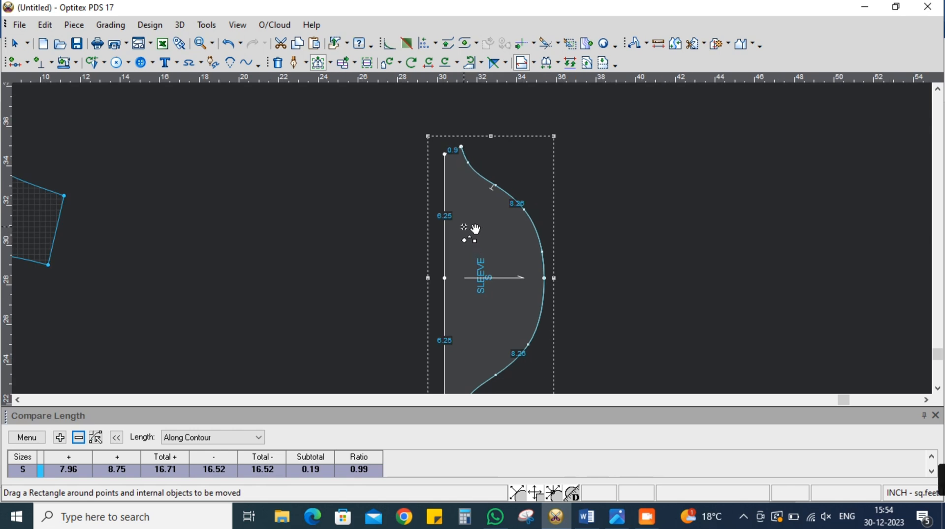
pyautogui.scroll(1, 426, 180)
pyautogui.moveTo(409, 123); pyautogui.dragTo(507, 237)
pyautogui.click(475, 134)
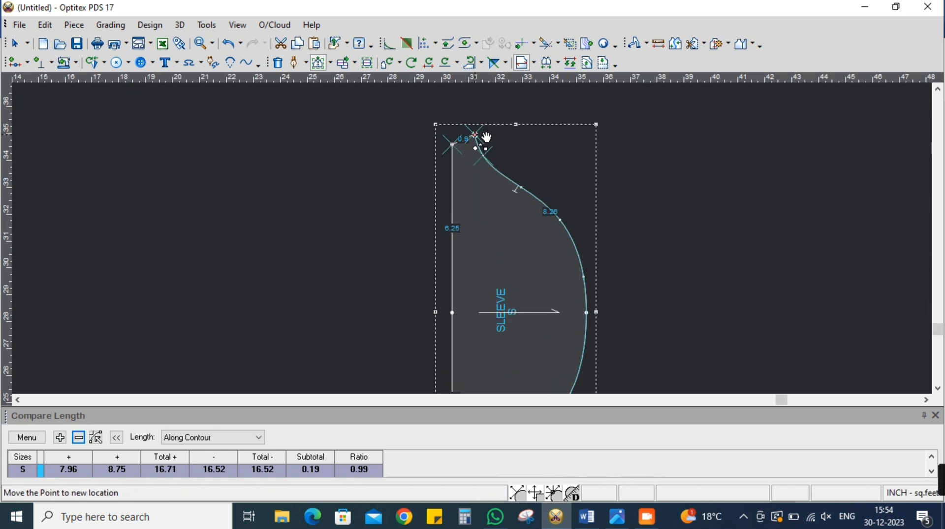
pyautogui.click(475, 134)
pyautogui.write('-.37')
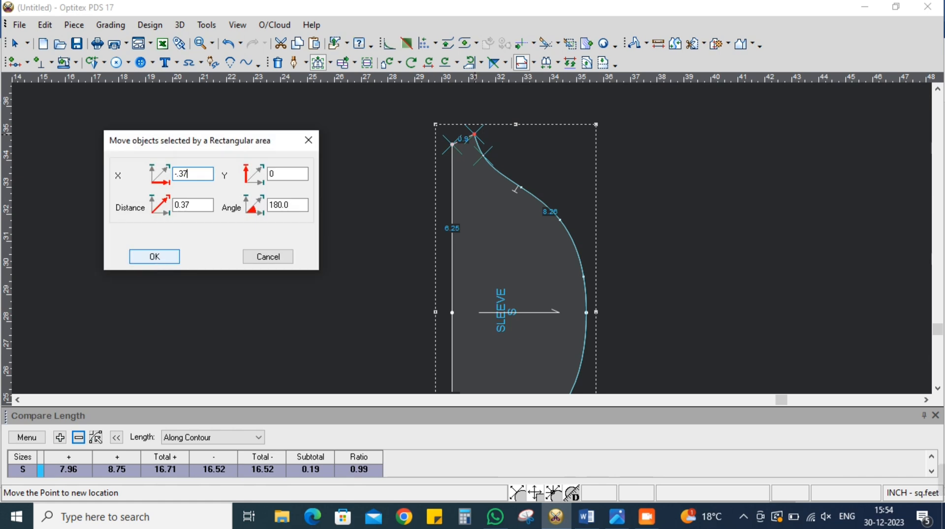
pyautogui.click(155, 257)
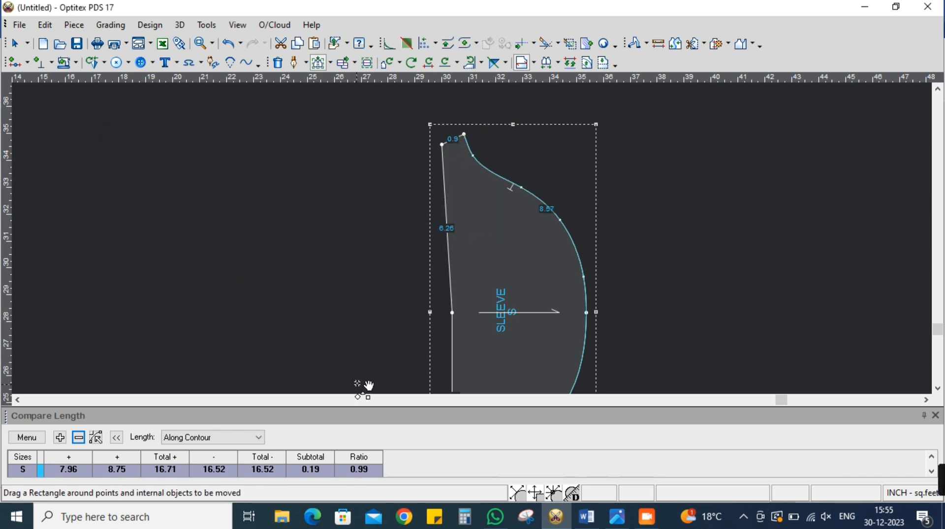
# Shift the un-notched side's hem corner, underarm corner and nearby curve point by -0.375 inch in X and update the length comparison
pyautogui.scroll(-2, 441, 370)
pyautogui.scroll(1, 472, 241)
pyautogui.moveTo(444, 238); pyautogui.dragTo(520, 347)
pyautogui.click(500, 326)
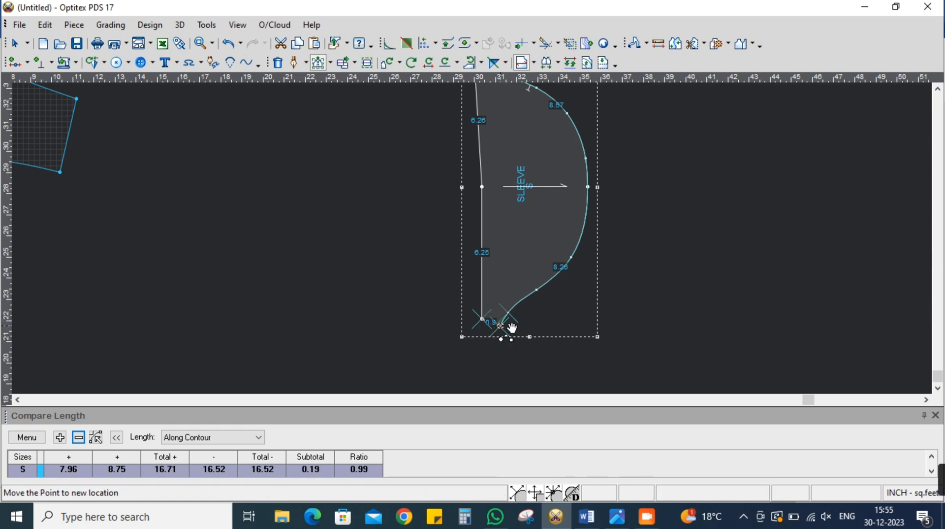
pyautogui.click(512, 328)
pyautogui.write('-.375')
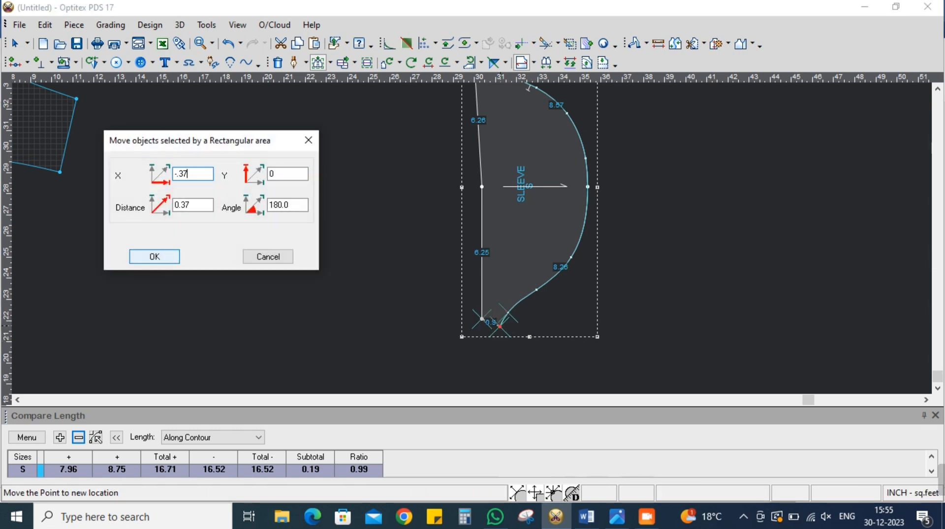
pyautogui.click(154, 256)
pyautogui.click(26, 437)
pyautogui.click(50, 371)
# Move the un-notched side's hem corner, underarm corner and nearby curve point back by 0.125 inch in X
pyautogui.rightClick(324, 207)
pyautogui.moveTo(321, 180)
pyautogui.mouseDown()
pyautogui.moveTo(504, 306)
pyautogui.moveTo(340, 224)
pyautogui.mouseUp()
pyautogui.moveTo(419, 240)
pyautogui.mouseDown()
pyautogui.moveTo(435, 272)
pyautogui.moveTo(510, 340)
pyautogui.mouseUp()
pyautogui.click(494, 327)
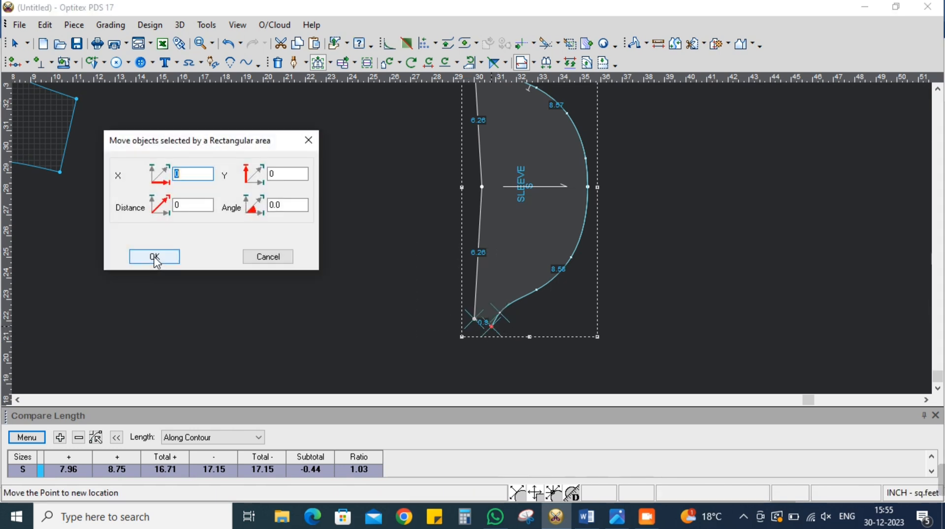
pyautogui.write('.125')
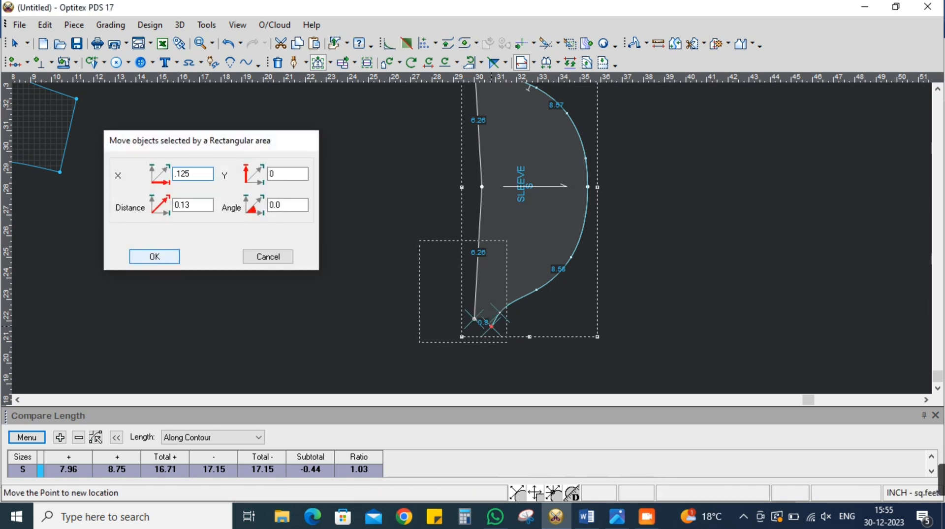
pyautogui.click(155, 256)
# Move the notched side's hem corner, underarm corner and nearby curve point back by 0.125 inch in X and update the length comparison
pyautogui.scroll(-3, 531, 365)
pyautogui.scroll(3, 484, 222)
pyautogui.moveTo(471, 161); pyautogui.dragTo(556, 212)
pyautogui.click(538, 163)
pyautogui.click(538, 163)
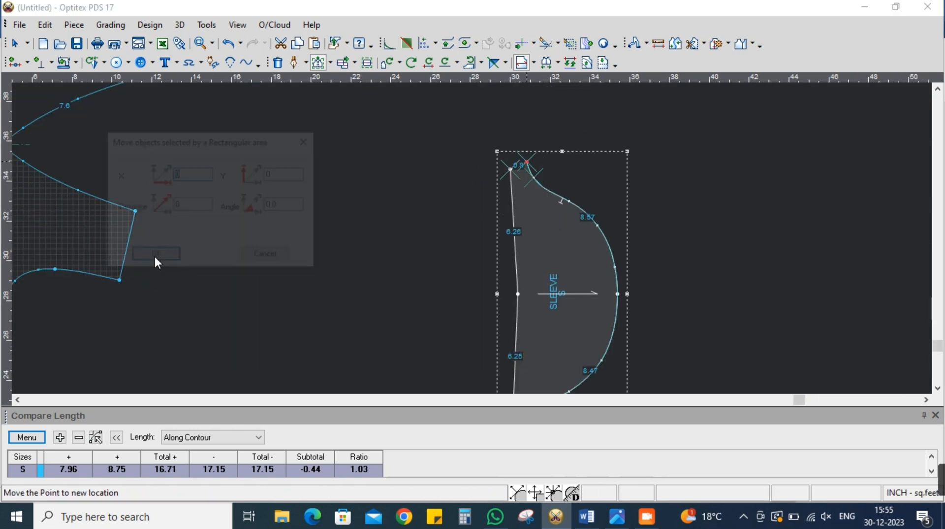
pyautogui.write('.125')
pyautogui.click(155, 257)
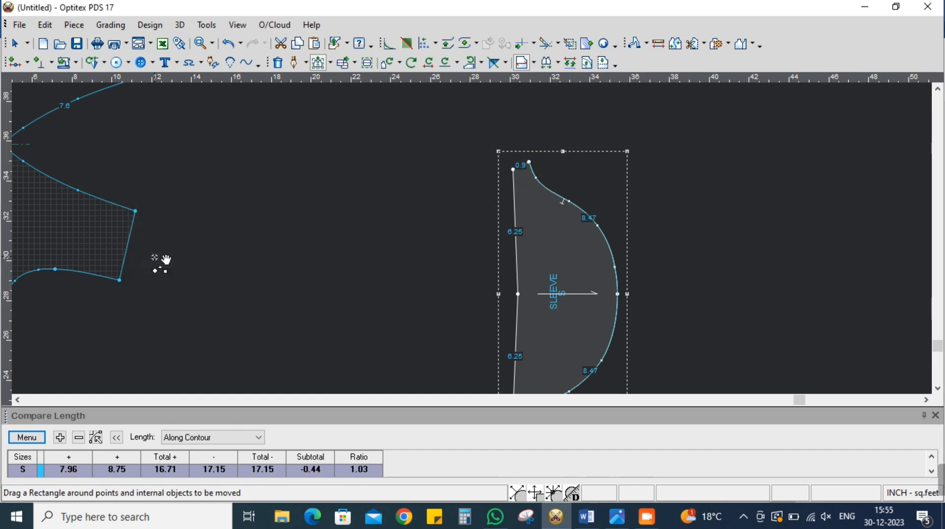
pyautogui.click(27, 437)
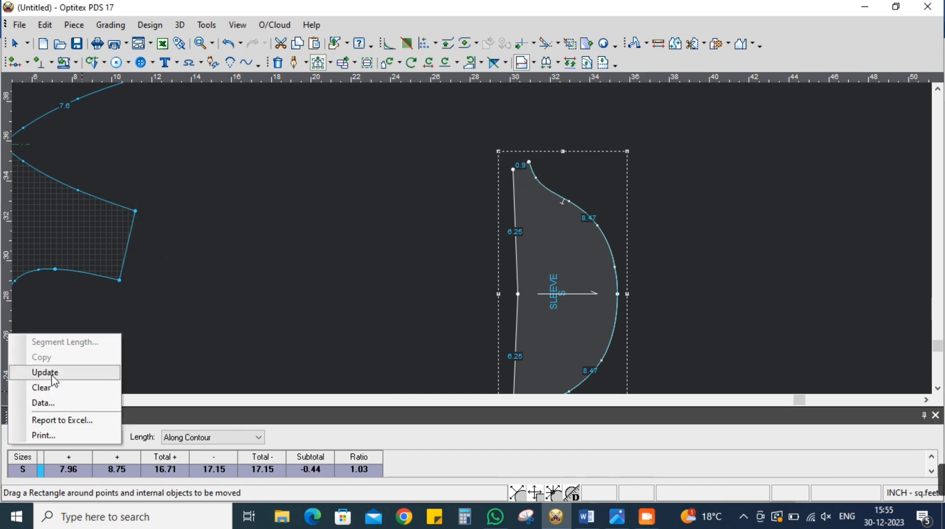
pyautogui.click(49, 372)
# Turn on the Curve property of the SLEEVE hem's centre point so the hem becomes a smooth curve
pyautogui.press('Escape')
pyautogui.scroll(-4, 545, 294)
pyautogui.scroll(5, 472, 236)
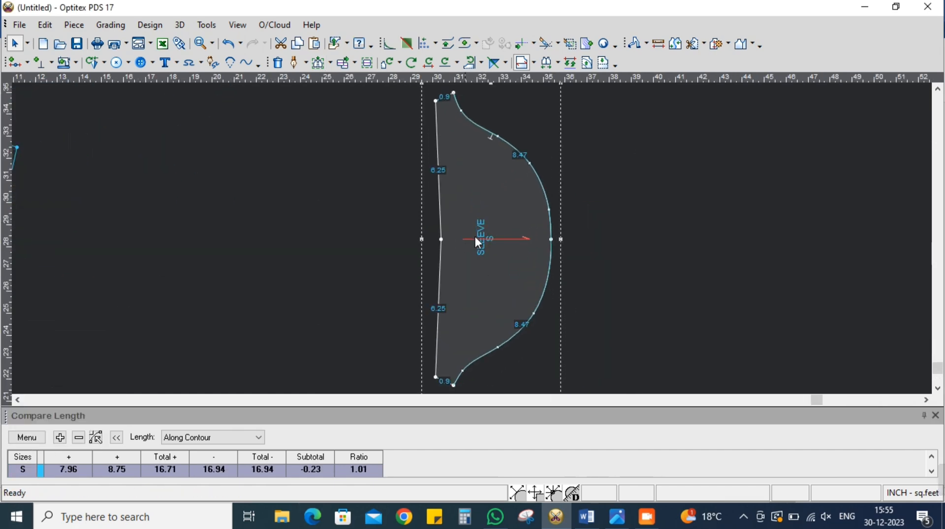
pyautogui.doubleClick(441, 240)
pyautogui.click(185, 153)
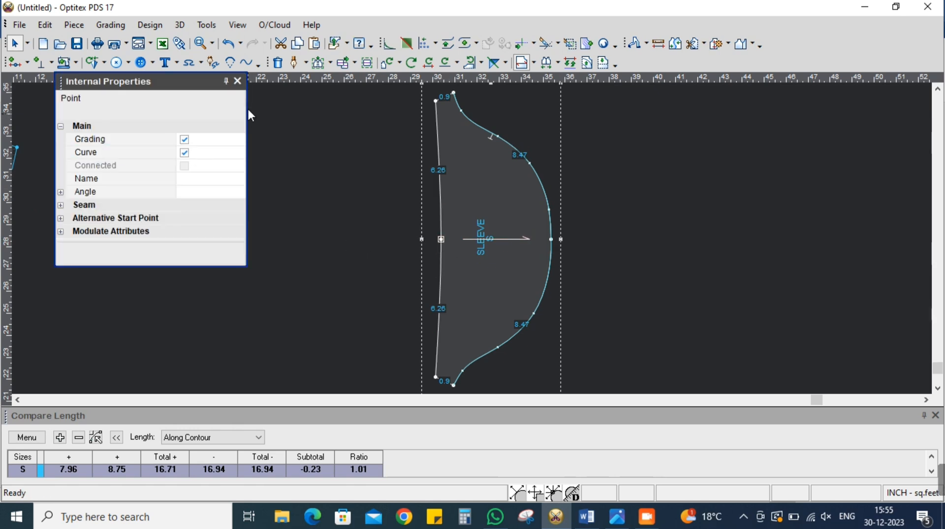
pyautogui.click(241, 82)
# Move the SLEEVE piece back closer to the FRONT piece
pyautogui.scroll(-5, 472, 231)
pyautogui.press('space')
pyautogui.click(400, 214)
# Mark the SLEEVE piece as a pair and set its code to CUT-2
pyautogui.scroll(5, 472, 239)
pyautogui.doubleClick(530, 193)
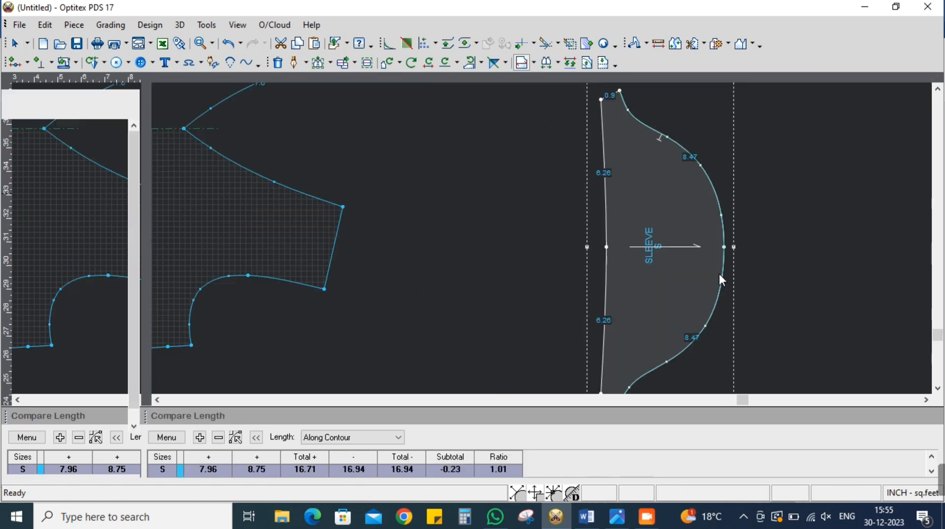
pyautogui.click(69, 191)
pyautogui.click(74, 205)
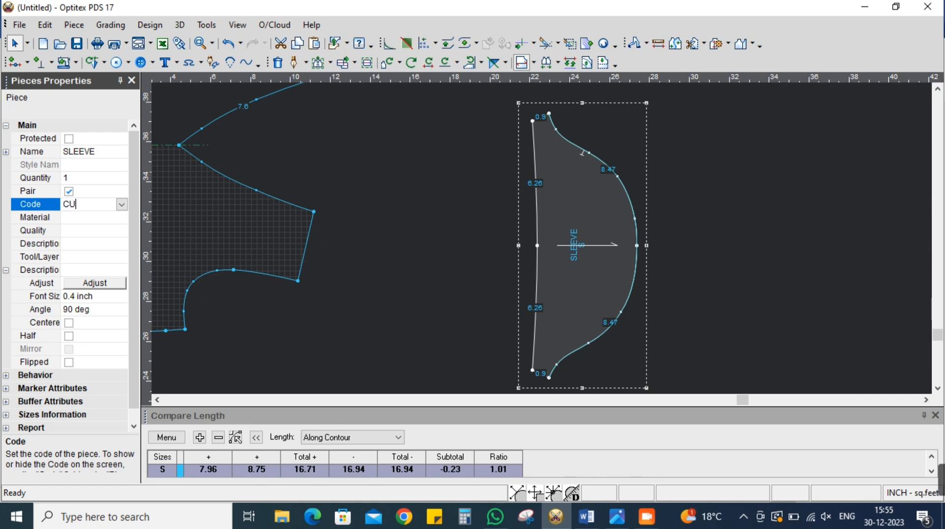
pyautogui.press('Return')
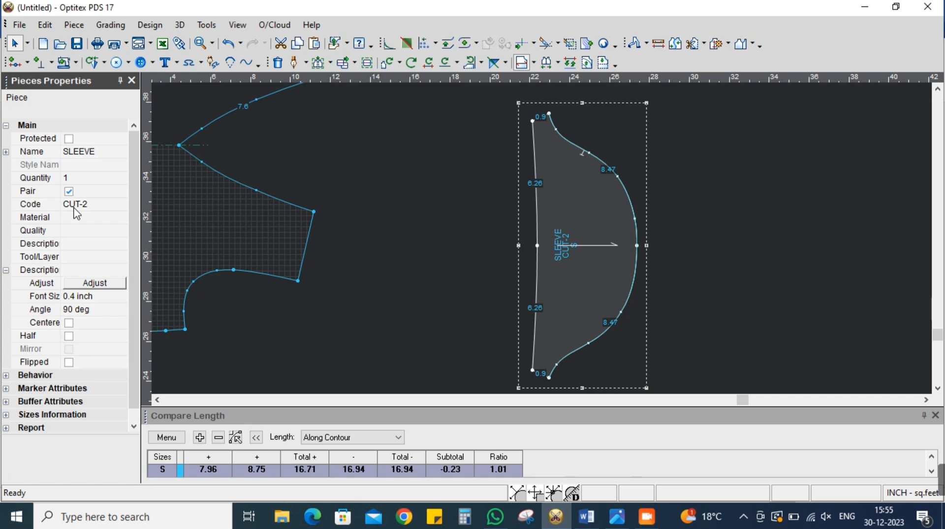
pyautogui.click(131, 81)
# Add a basic seam line around the BACK, FRONT and SLEEVE pieces
pyautogui.scroll(-5, 472, 240)
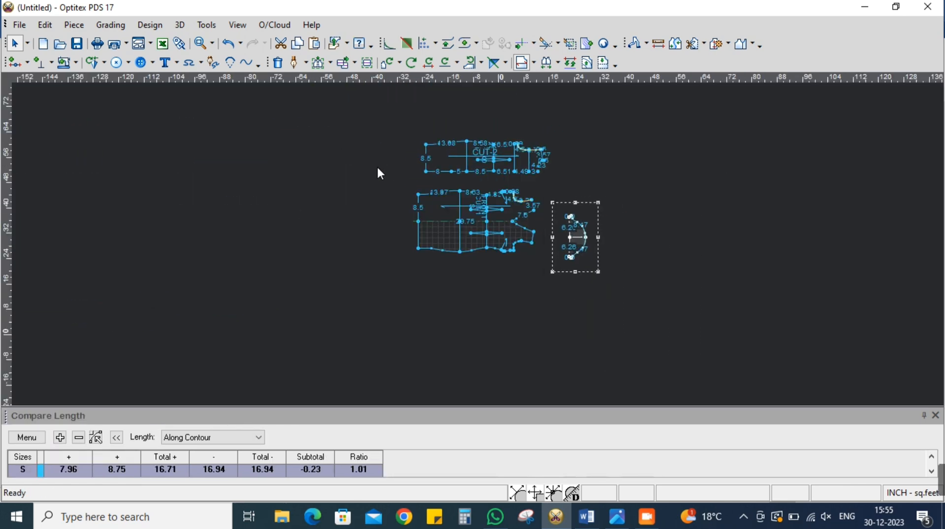
pyautogui.click(215, 31)
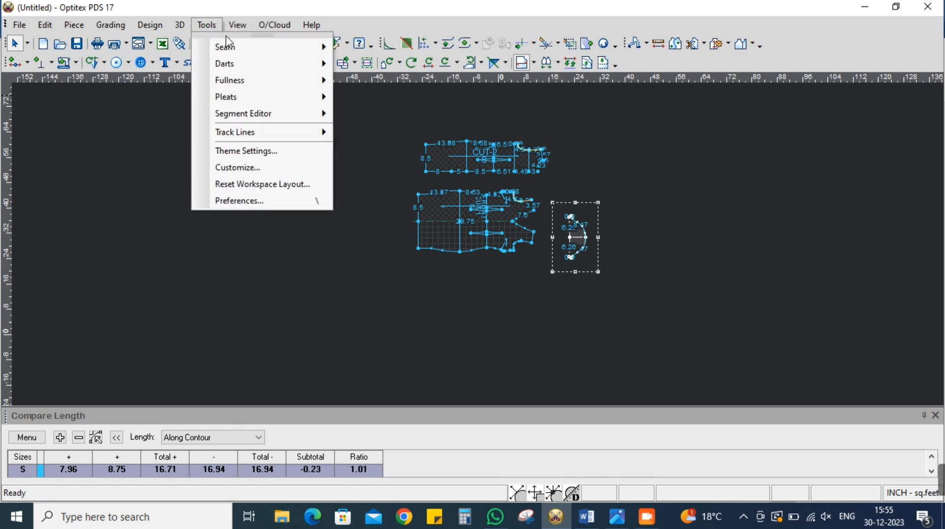
pyautogui.moveTo(238, 44)
pyautogui.click(357, 54)
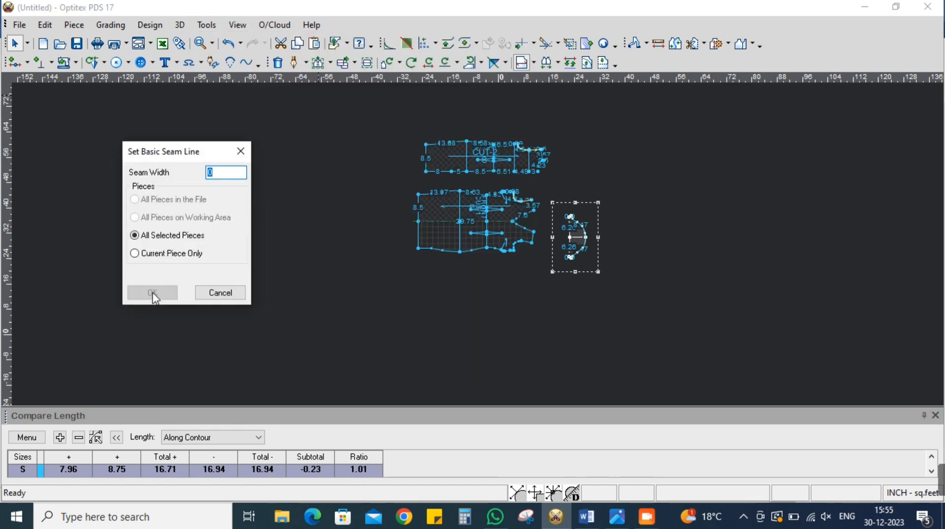
pyautogui.click(152, 292)
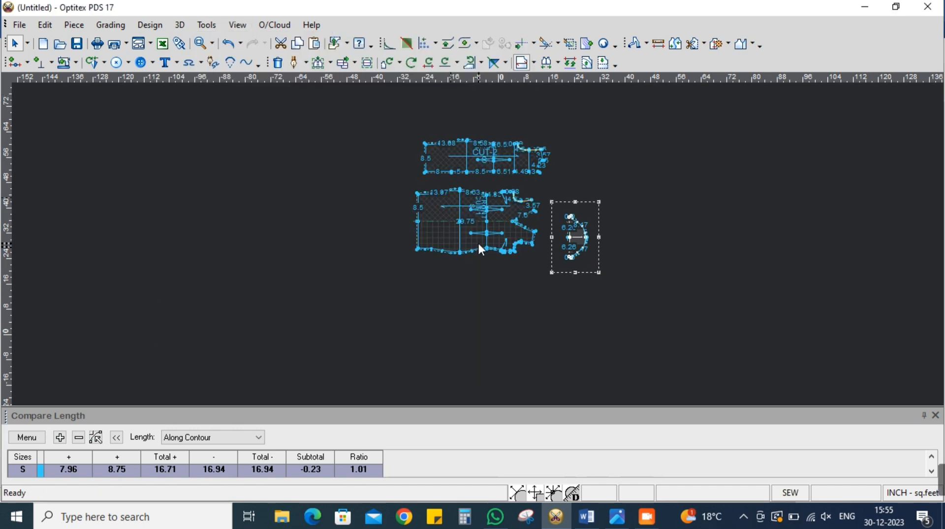
# Set a 1.25 inch seam width on the BACK's centre-back edge between the slit notch and the hem corner, accepting non-curved limit points
pyautogui.scroll(3, 463, 236)
pyautogui.moveTo(454, 179); pyautogui.dragTo(415, 169)
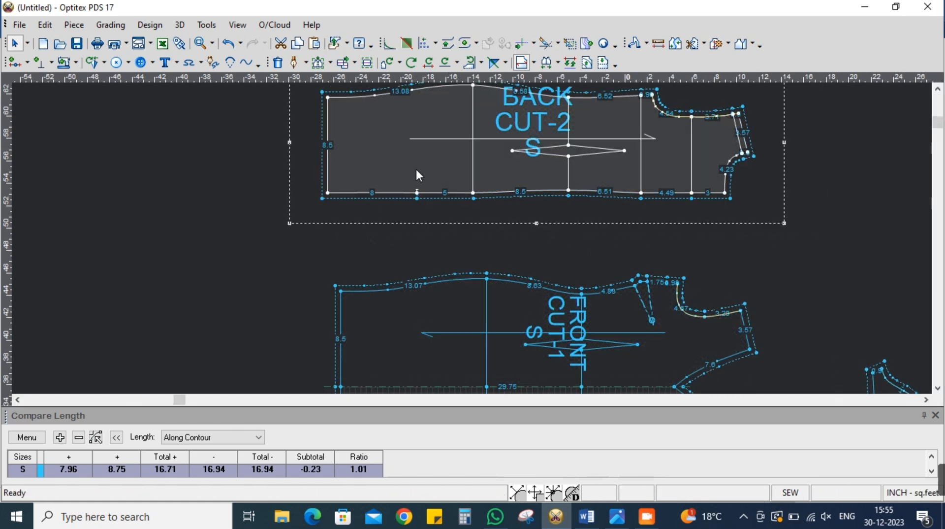
pyautogui.scroll(2, 434, 221)
pyautogui.press('s')
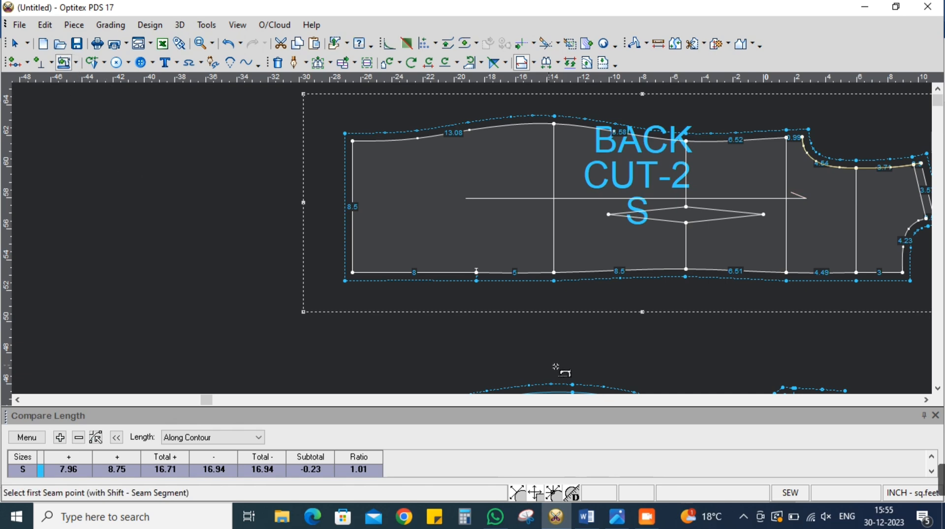
pyautogui.moveTo(477, 272)
pyautogui.mouseDown()
pyautogui.moveTo(469, 280)
pyautogui.moveTo(362, 276)
pyautogui.mouseUp()
pyautogui.write('1.25')
pyautogui.click(182, 344)
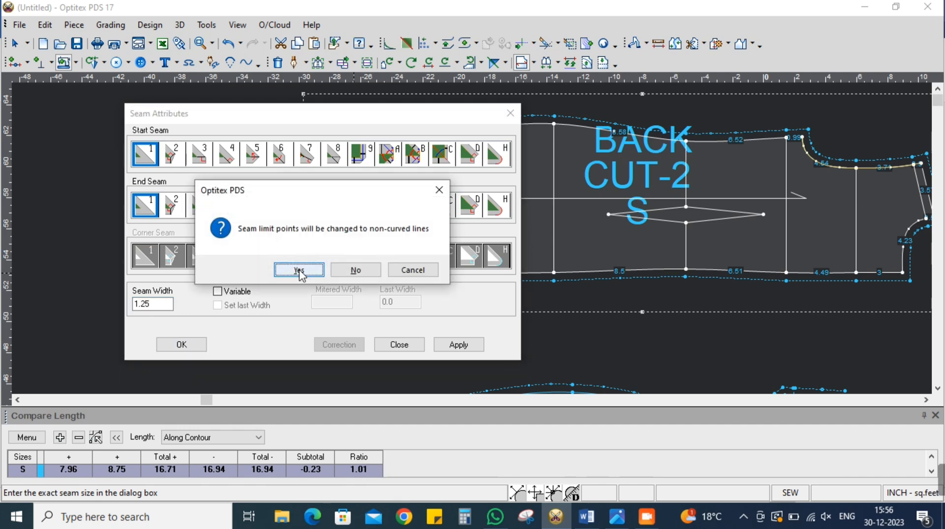
pyautogui.click(298, 270)
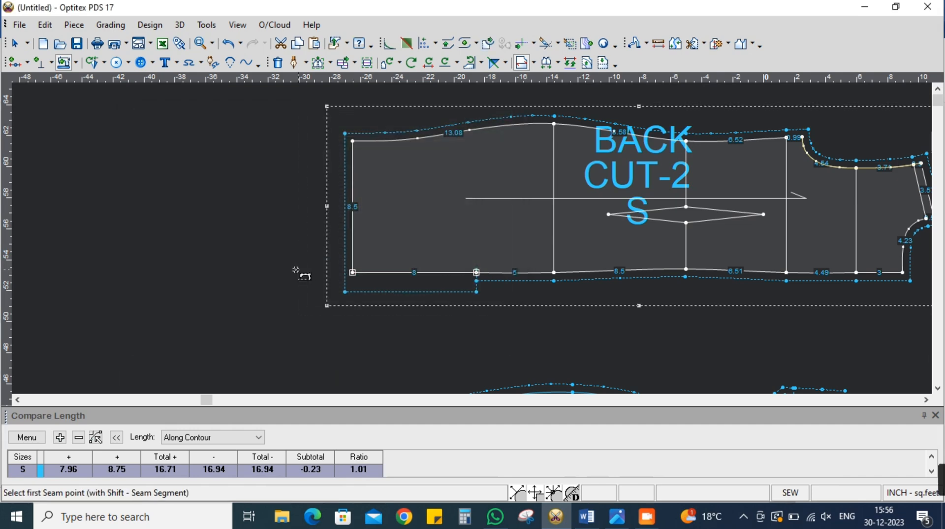
pyautogui.rightClick(179, 169)
pyautogui.click(199, 172)
# Add the text BK SLIT-8" to the BACK piece beside the slit section of the centre-back edge
pyautogui.press('t')
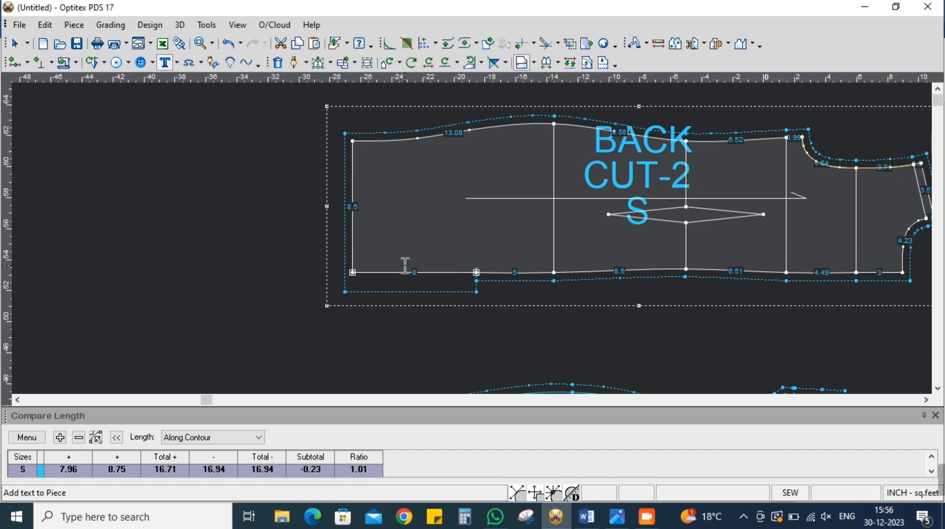
pyautogui.click(394, 261)
pyautogui.write("BK SLIT-8'")
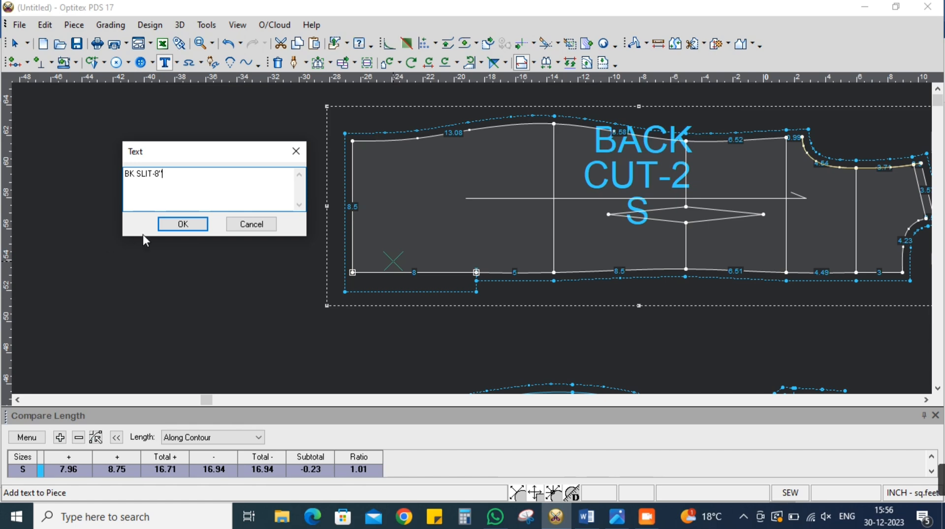
pyautogui.click(181, 224)
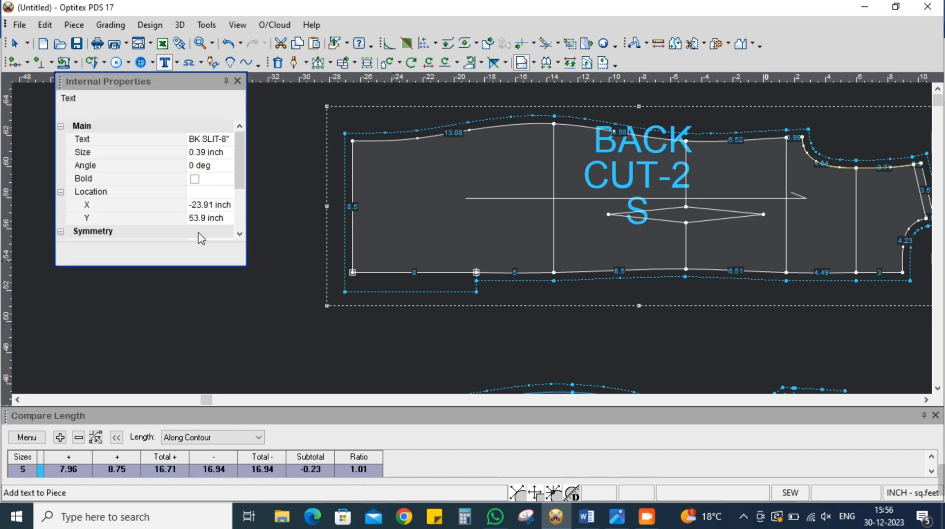
pyautogui.click(237, 81)
pyautogui.rightClick(227, 216)
pyautogui.click(242, 226)
# Add a curve point 15 inches from the neck along the BACK's centre-back edge and place a notch on it
pyautogui.scroll(-1, 747, 292)
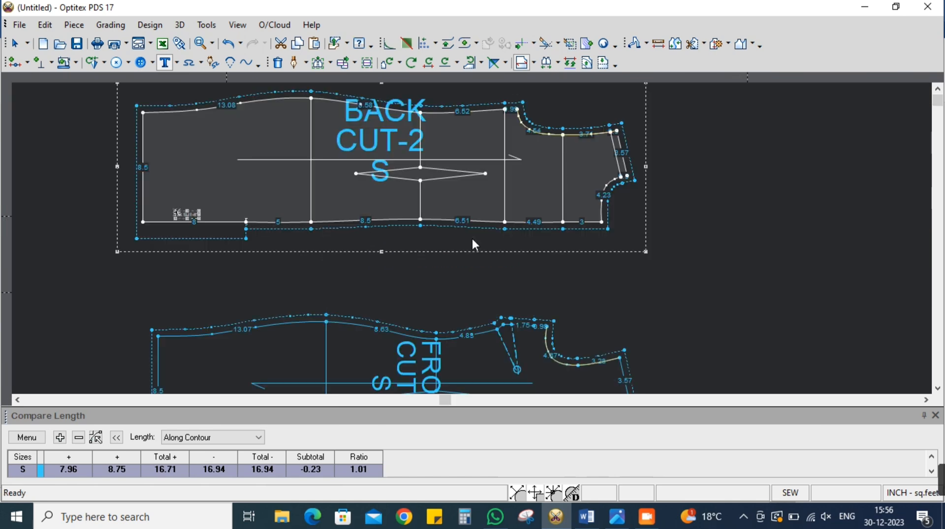
pyautogui.scroll(1, 474, 244)
pyautogui.click(15, 63)
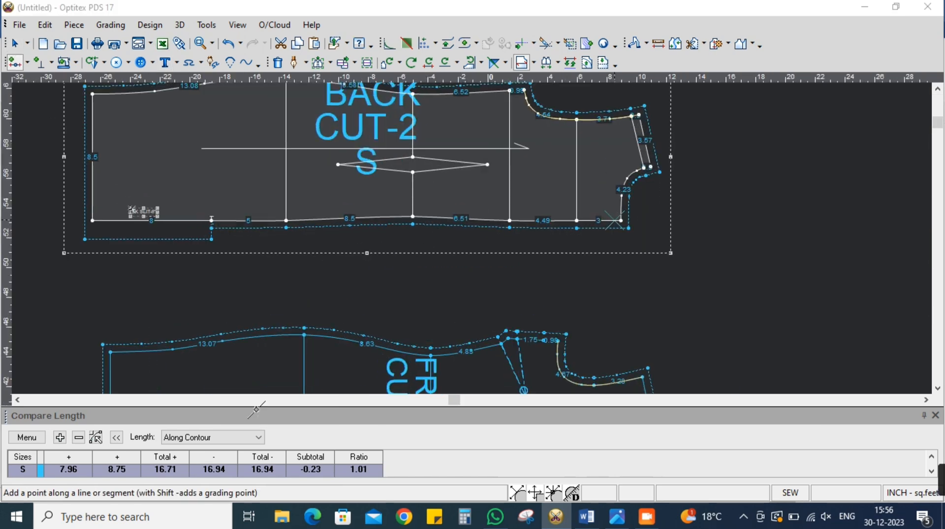
pyautogui.moveTo(190, 339); pyautogui.dragTo(39, 347)
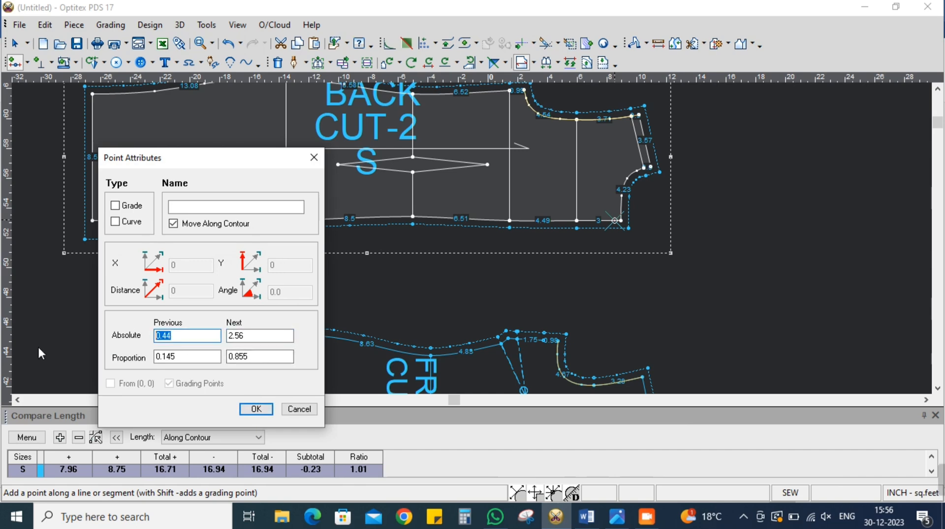
pyautogui.write('15')
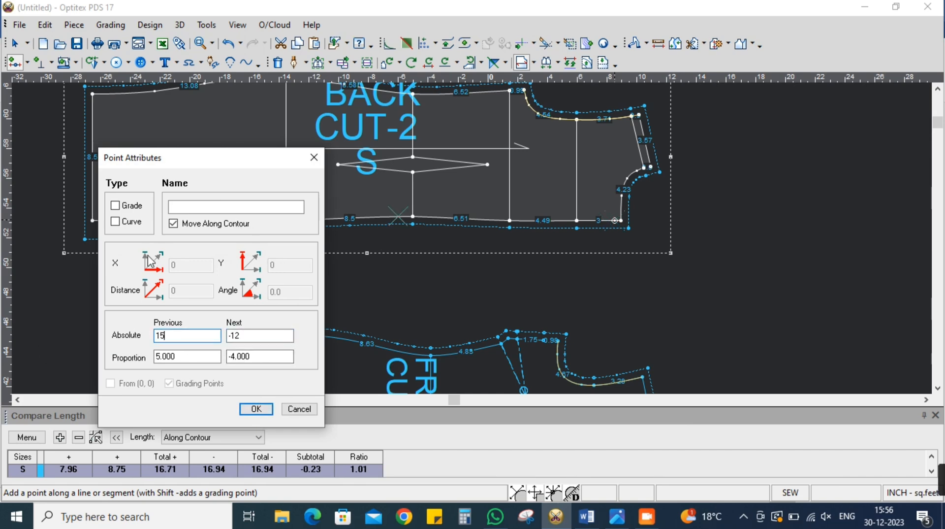
pyautogui.click(122, 223)
pyautogui.click(256, 409)
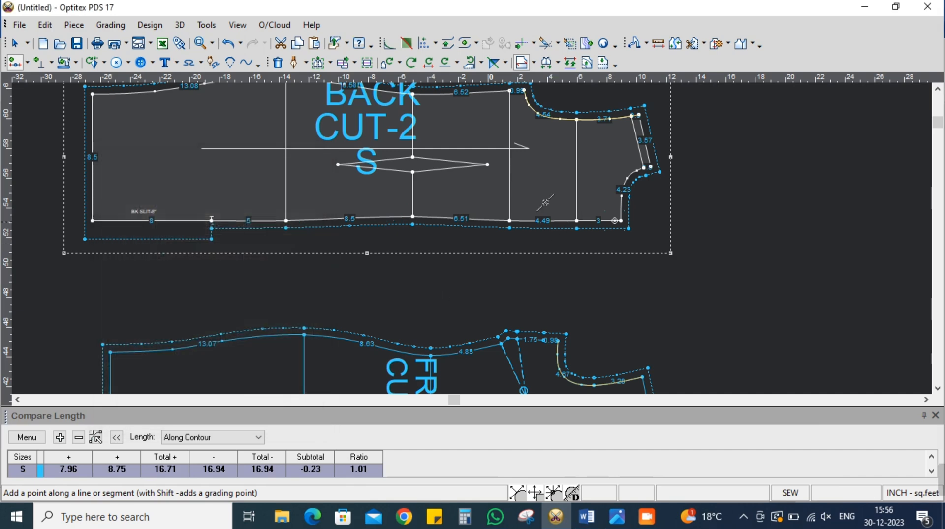
pyautogui.click(39, 62)
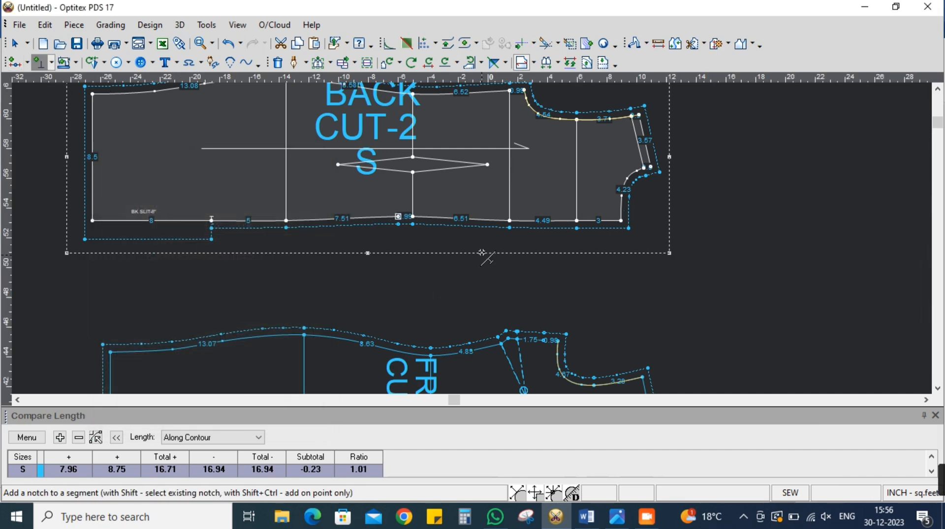
pyautogui.rightClick(751, 272)
pyautogui.click(766, 278)
# Add the text BK ZIPPER-15" to the BACK piece near the zipper section of the centre-back edge
pyautogui.press('t')
pyautogui.click(473, 201)
pyautogui.write("BK ZIPPER-15'")
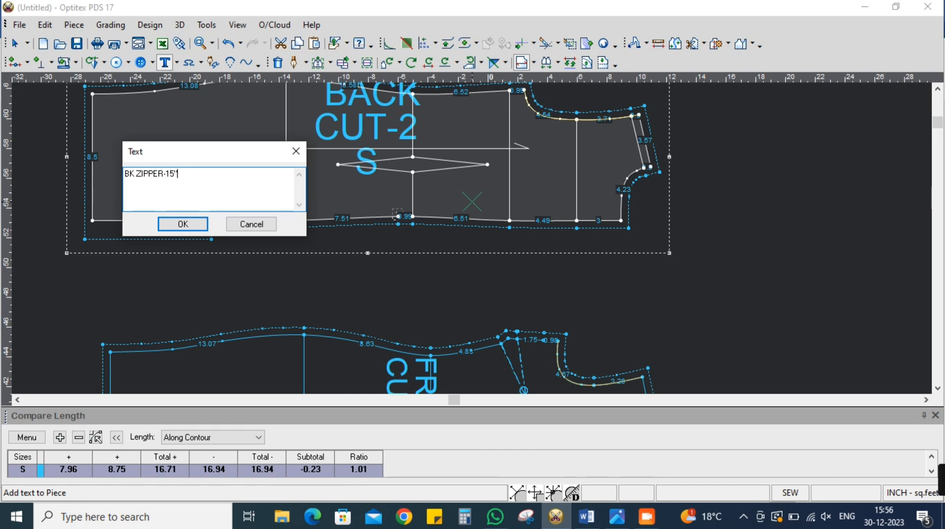
pyautogui.click(180, 225)
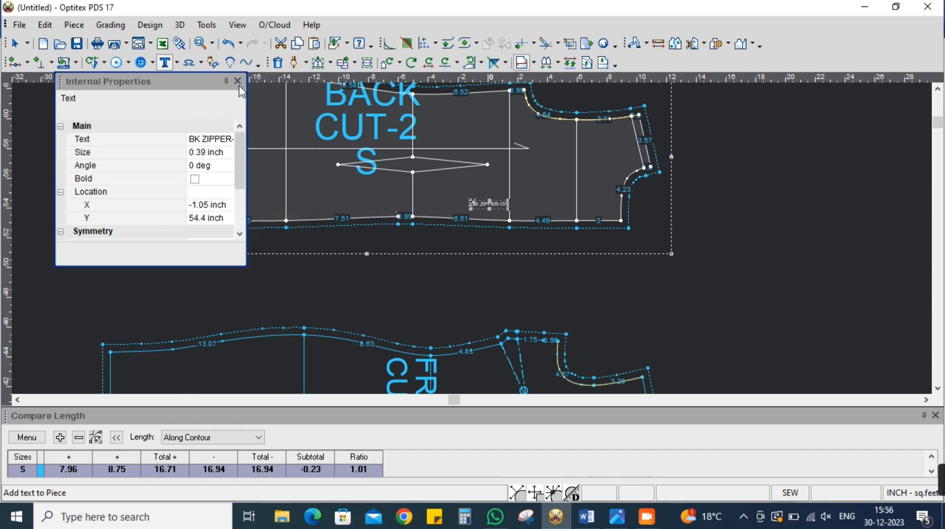
# Set the size of the BK ZIPPER-15" text to 1 inch
pyautogui.click(219, 142)
pyautogui.click(216, 153)
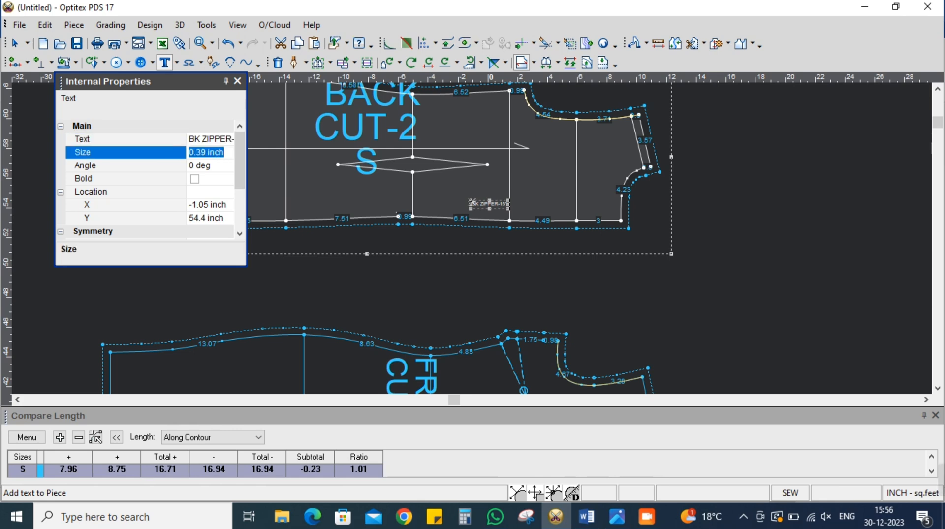
pyautogui.write('1')
pyautogui.press('Return')
pyautogui.click(238, 81)
pyautogui.rightClick(838, 206)
pyautogui.click(851, 226)
# Arrange all the pieces automatically into one compact stacked layout on the working area
pyautogui.scroll(-2, 472, 237)
pyautogui.scroll(1, 472, 239)
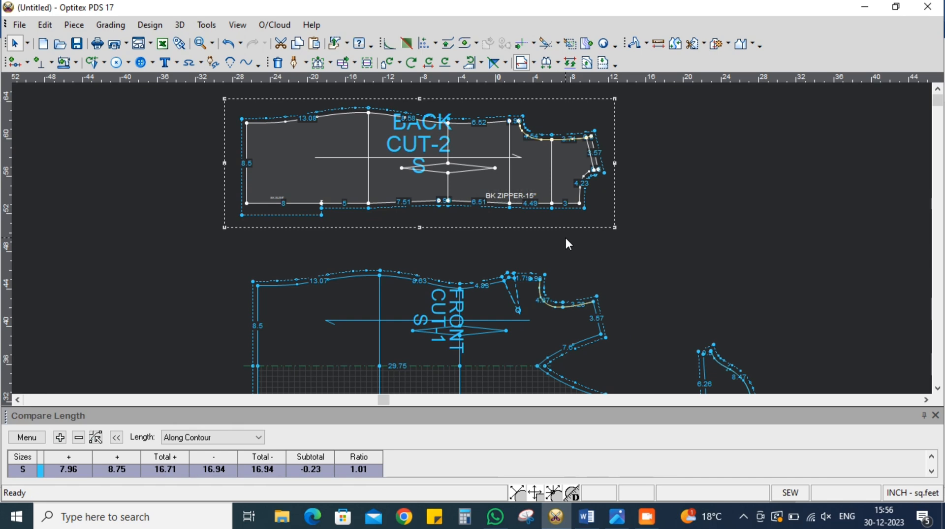
pyautogui.hotkey('ctrl', 'p')
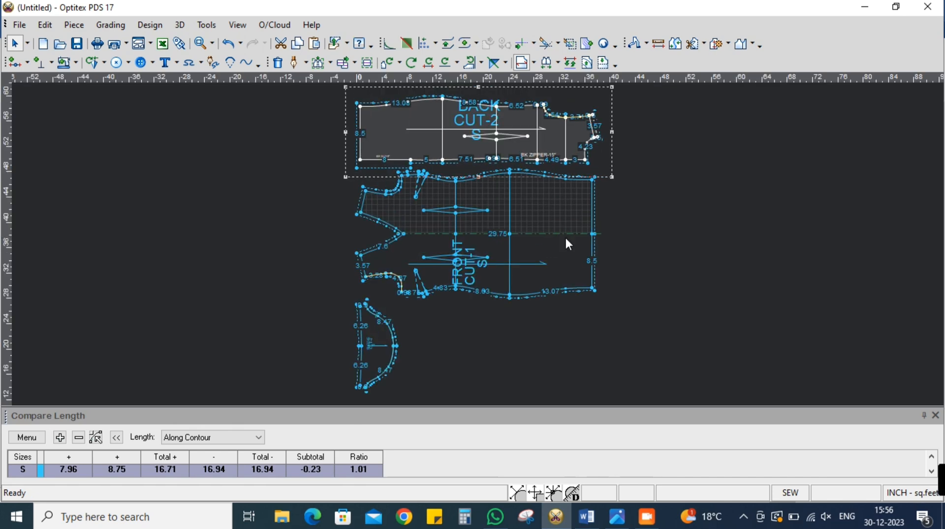
# Save the pattern to the Desktop as a PDS file named BODYCON DRESS. PATTERN
pyautogui.hotkey('ctrl', 's')
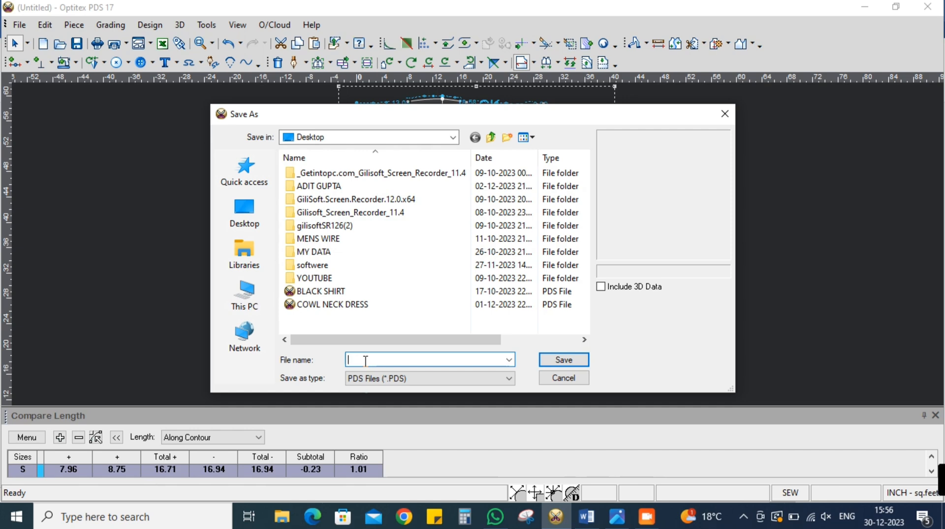
pyautogui.write('BODD')
pyautogui.press('BackSpace')
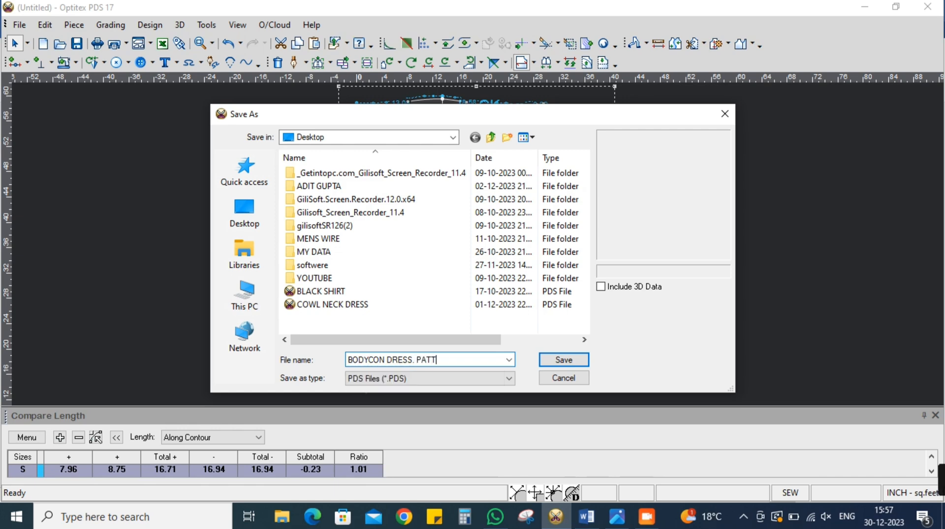
pyautogui.click(244, 211)
pyautogui.click(564, 360)
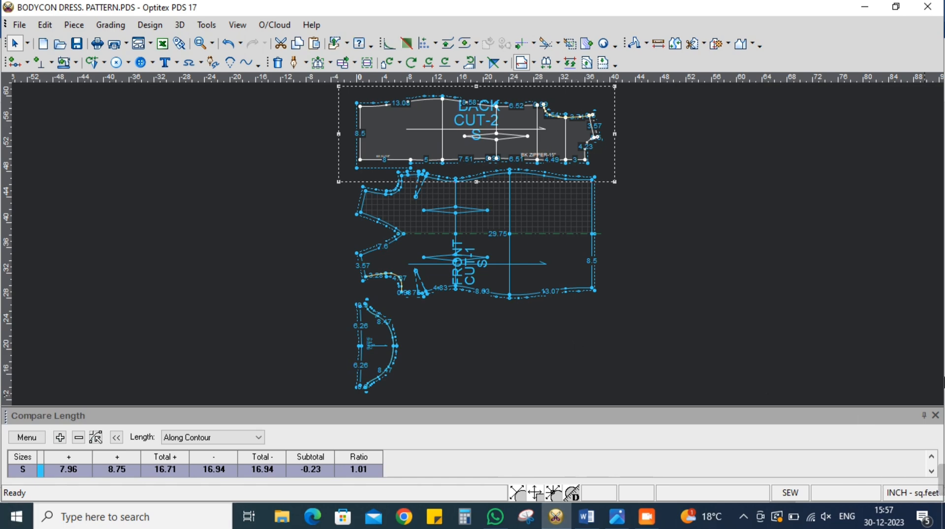
pyautogui.moveTo(941, 480)
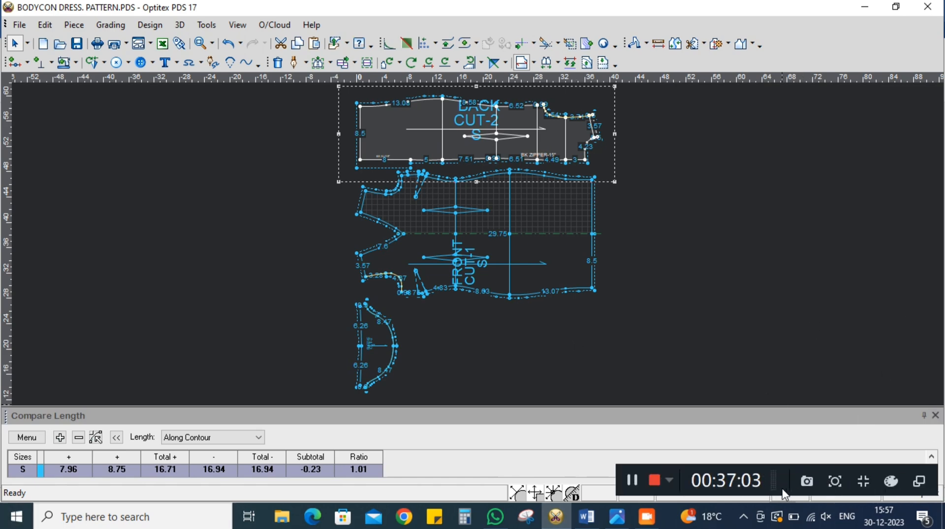
pyautogui.click(647, 516)
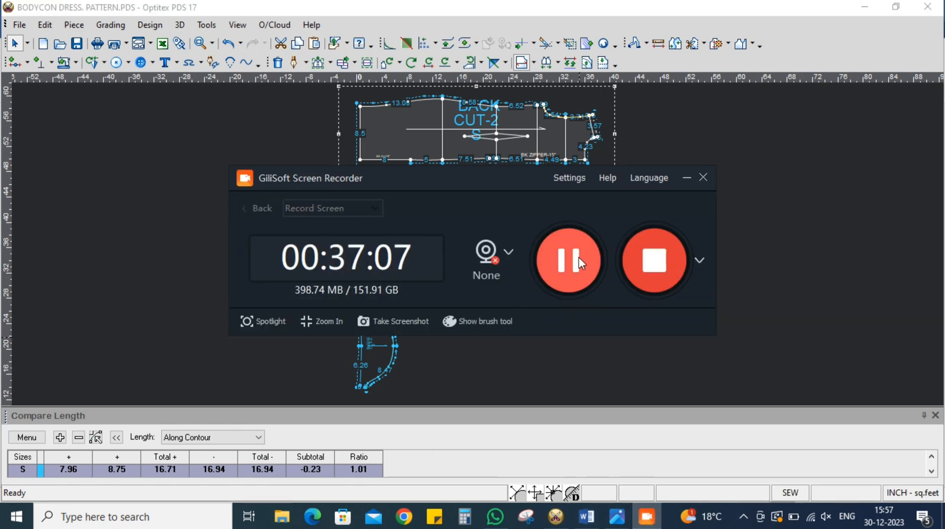